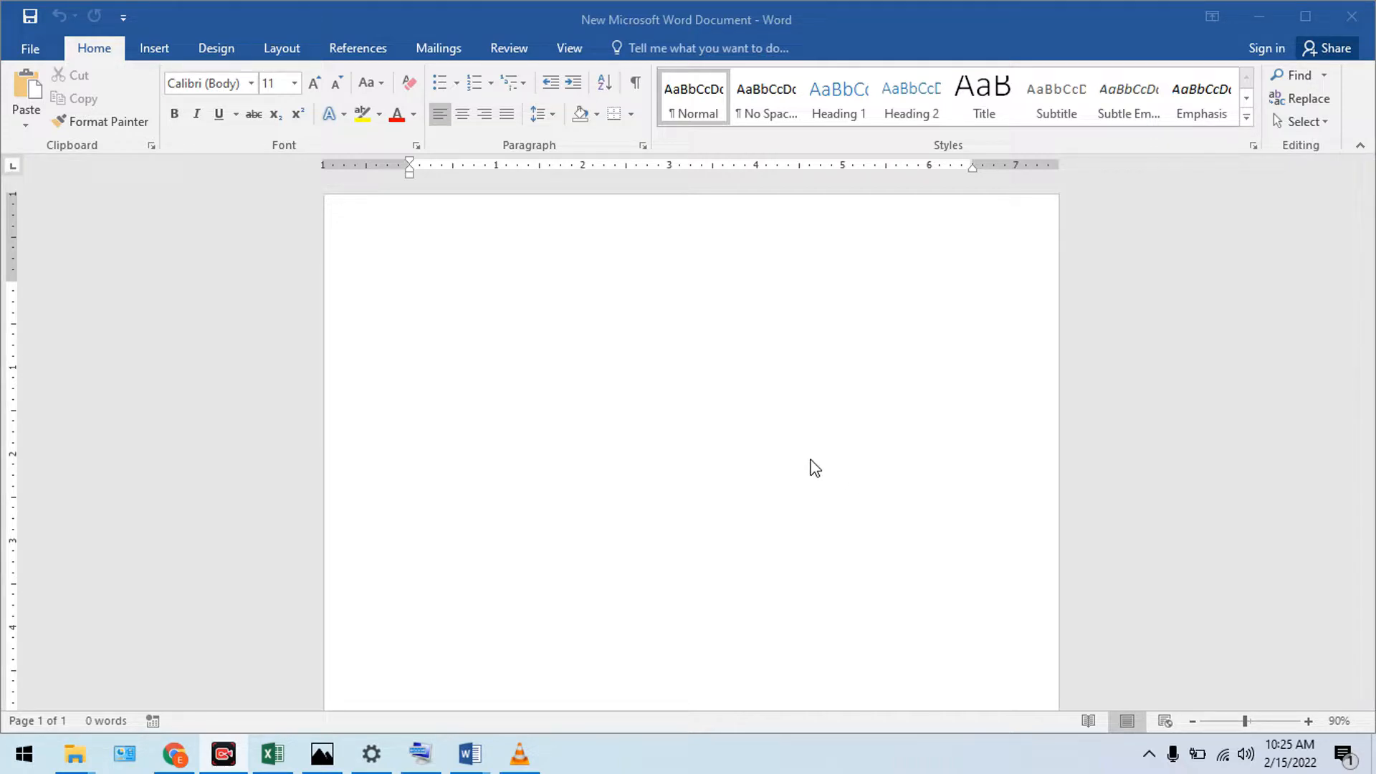
left_click(408, 165)
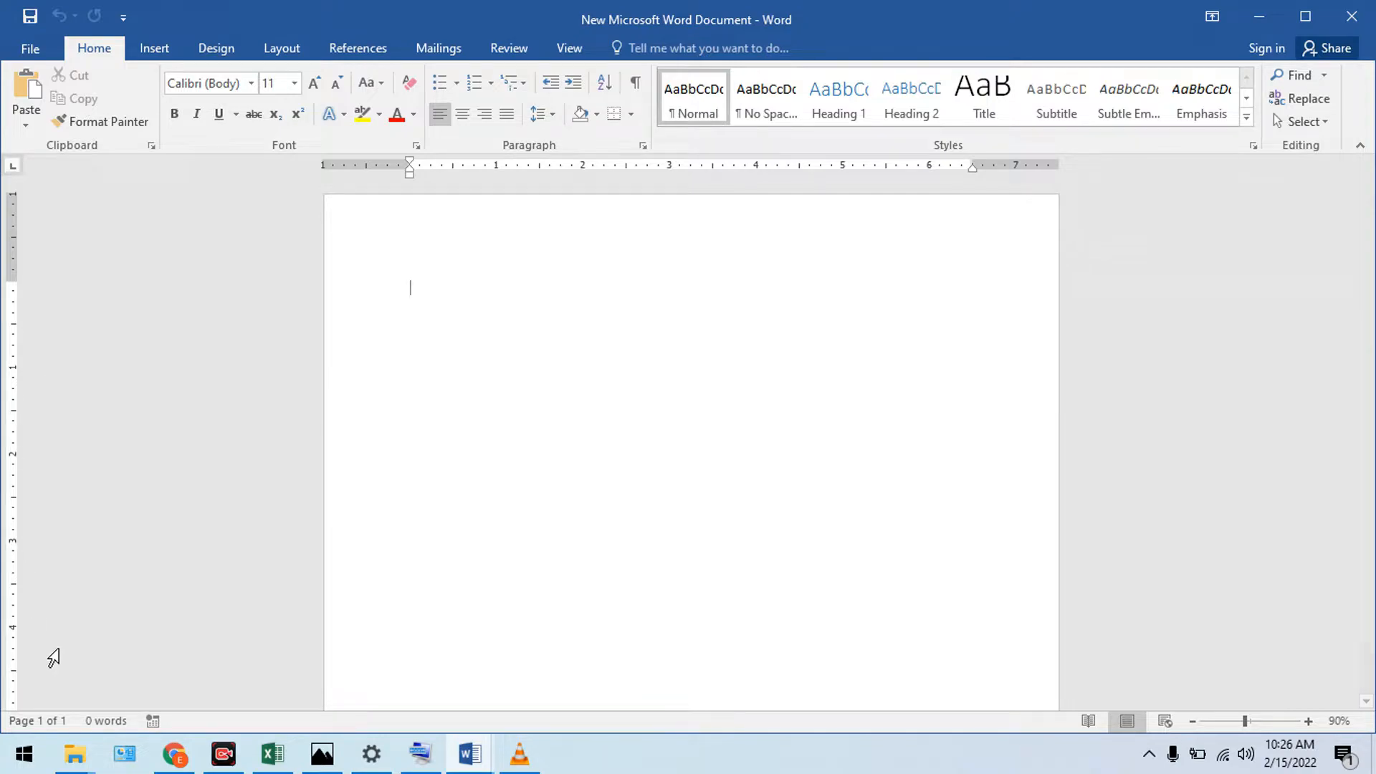
scroll(54, 658, "down", 10)
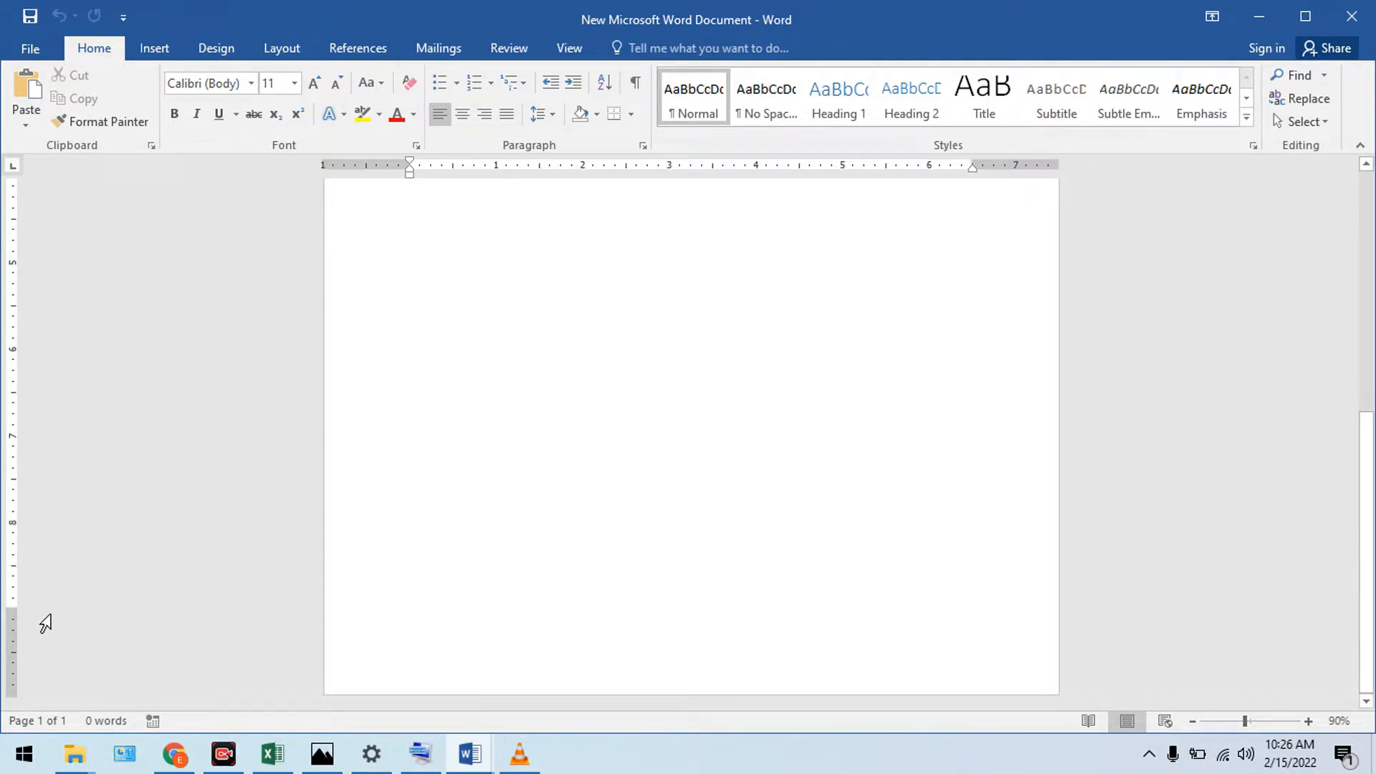
left_click_drag(9, 609, 9, 609)
scroll(719, 507, "up", 6)
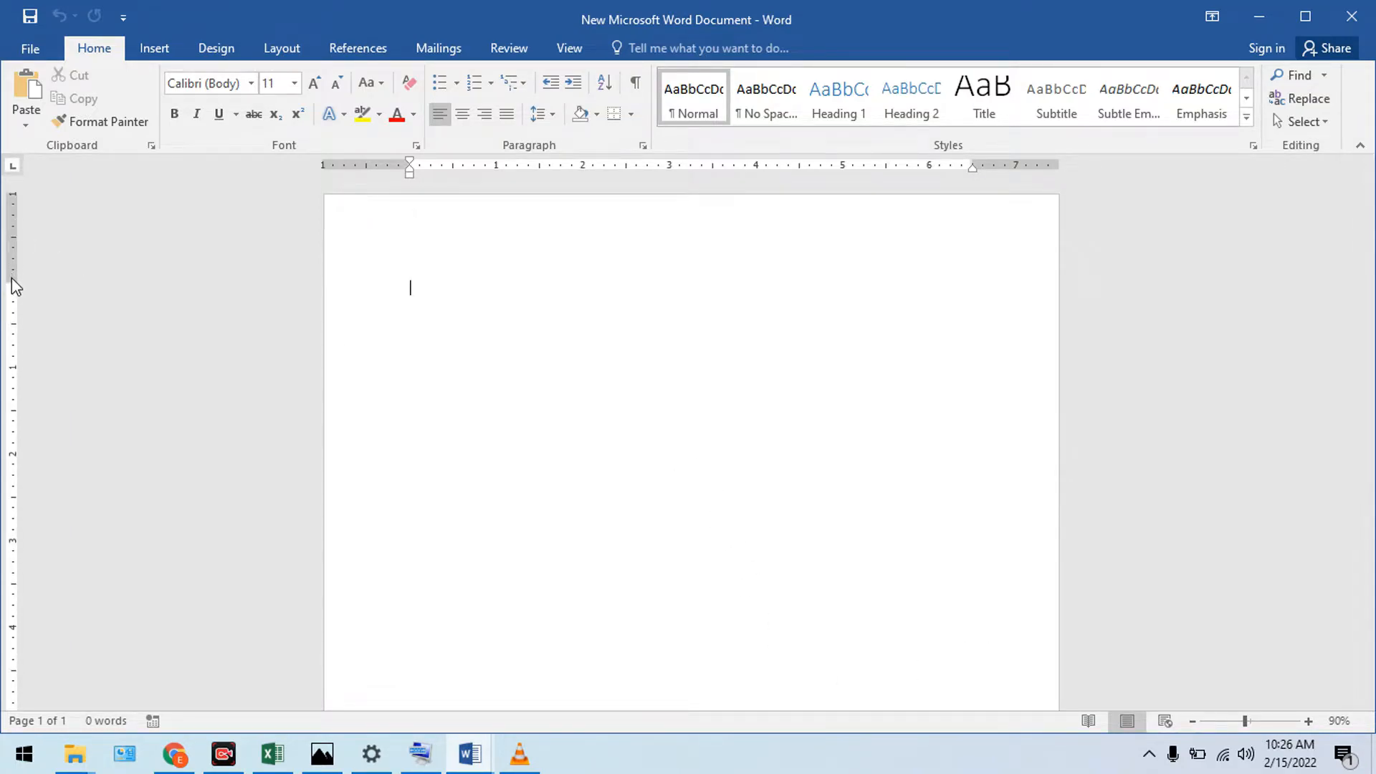
left_click_drag(11, 280, 12, 278)
- Move the right margin slightly inwards and reduce the page's top margin to about 0.8 inch using the rulers
left_click(409, 165)
mouse_move(410, 167)
left_mouse_down()
mouse_move(380, 170)
mouse_move(455, 175)
mouse_move(410, 174)
left_mouse_up()
mouse_move(968, 169)
left_mouse_down()
mouse_move(981, 166)
mouse_move(967, 166)
left_mouse_up()
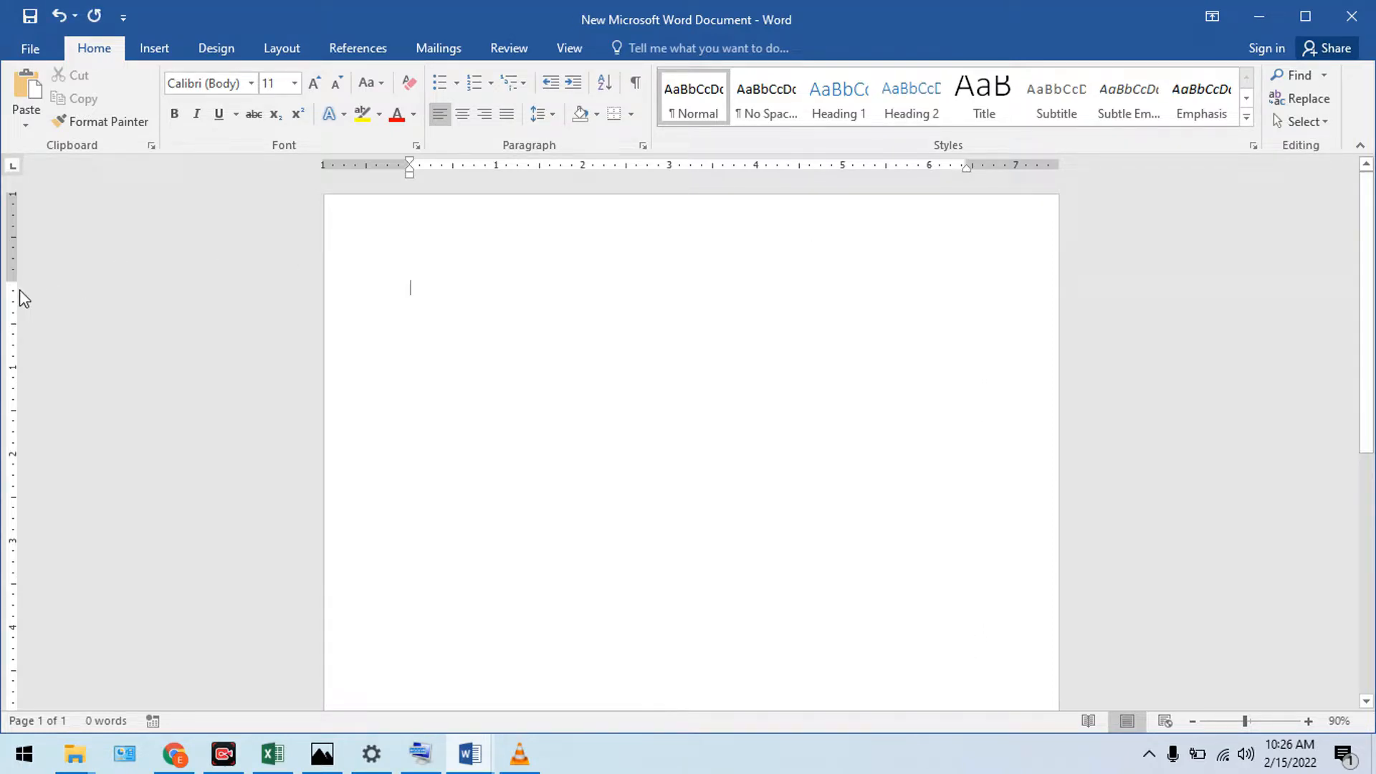
mouse_move(12, 281)
left_mouse_down()
mouse_move(17, 233)
mouse_move(16, 263)
left_mouse_up()
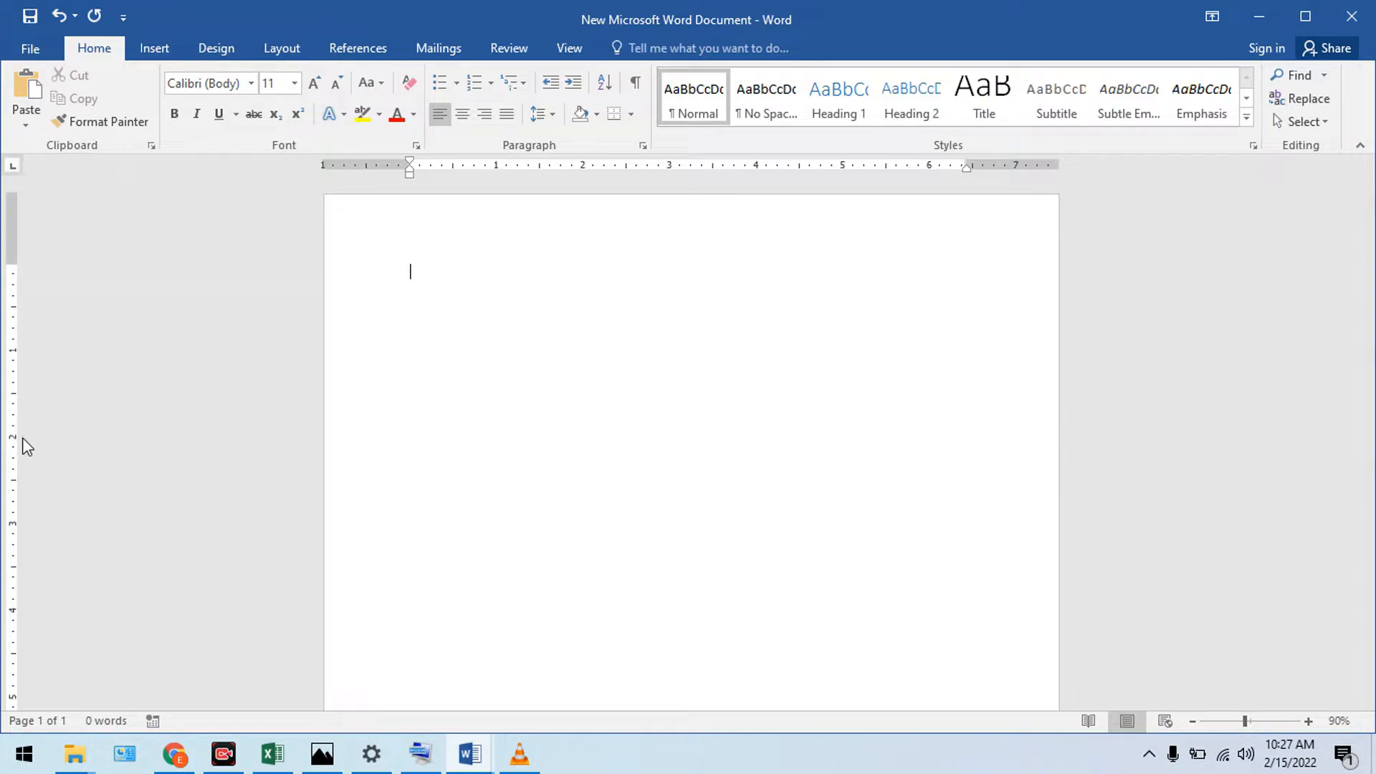
scroll(40, 686, "down", 2)
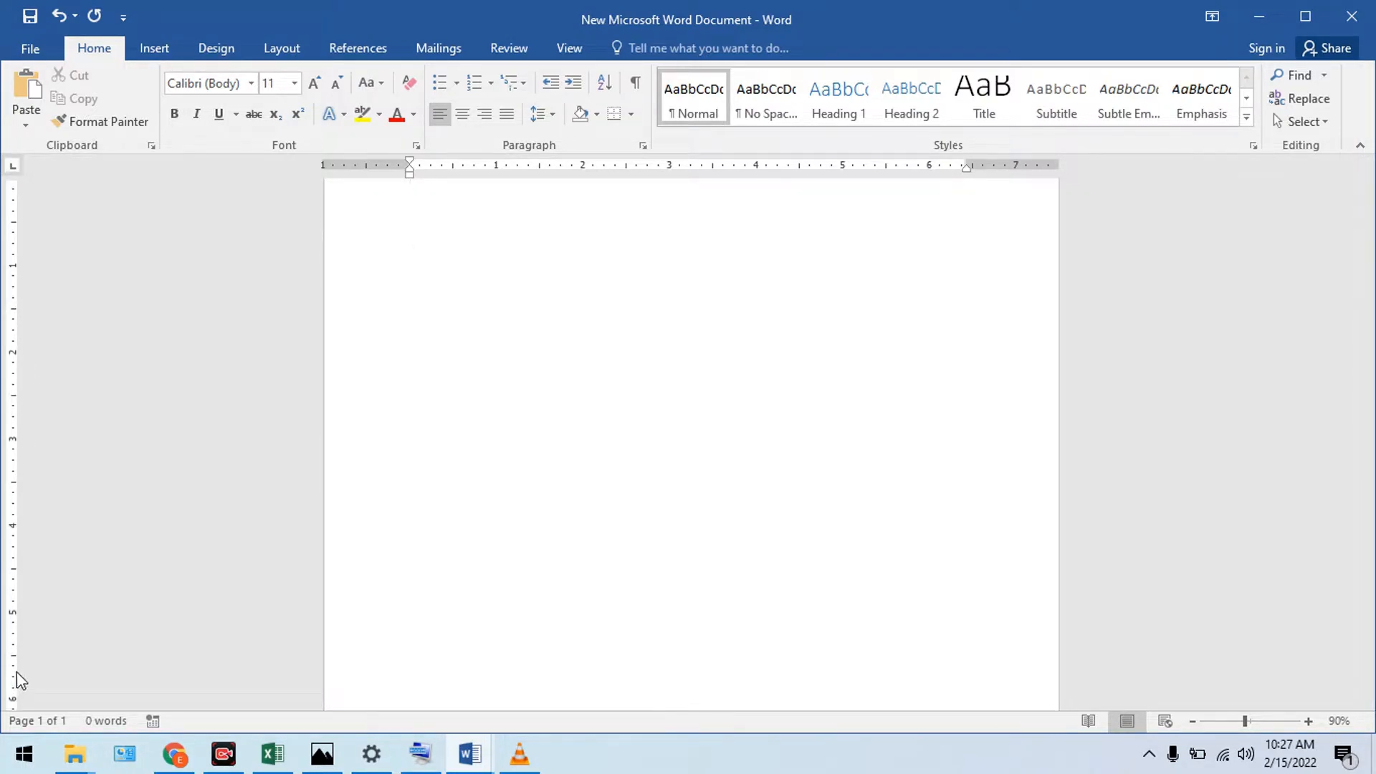
scroll(72, 631, "down", 4)
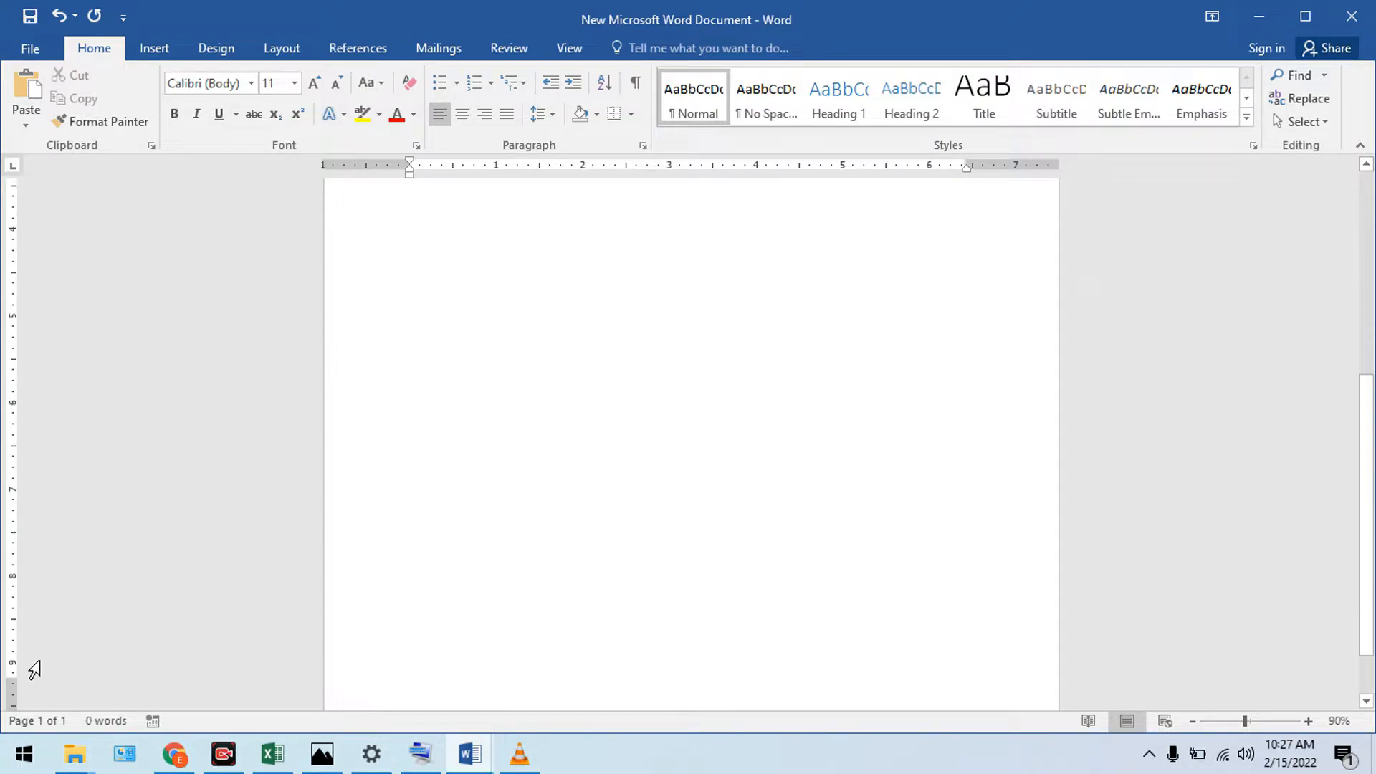
scroll(29, 666, "down", 5)
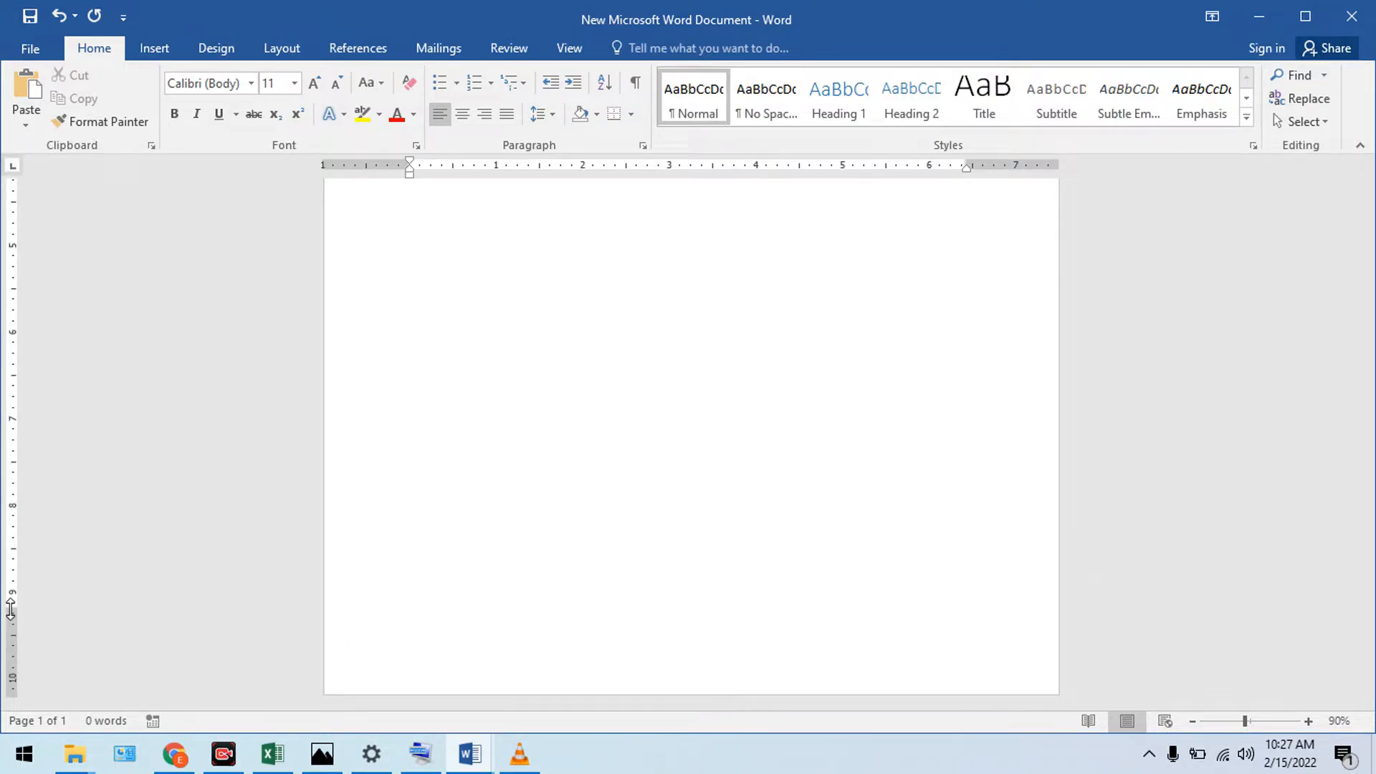
mouse_move(11, 610)
left_mouse_down()
mouse_move(10, 630)
mouse_move(11, 610)
left_mouse_up()
scroll(432, 496, "up", 10)
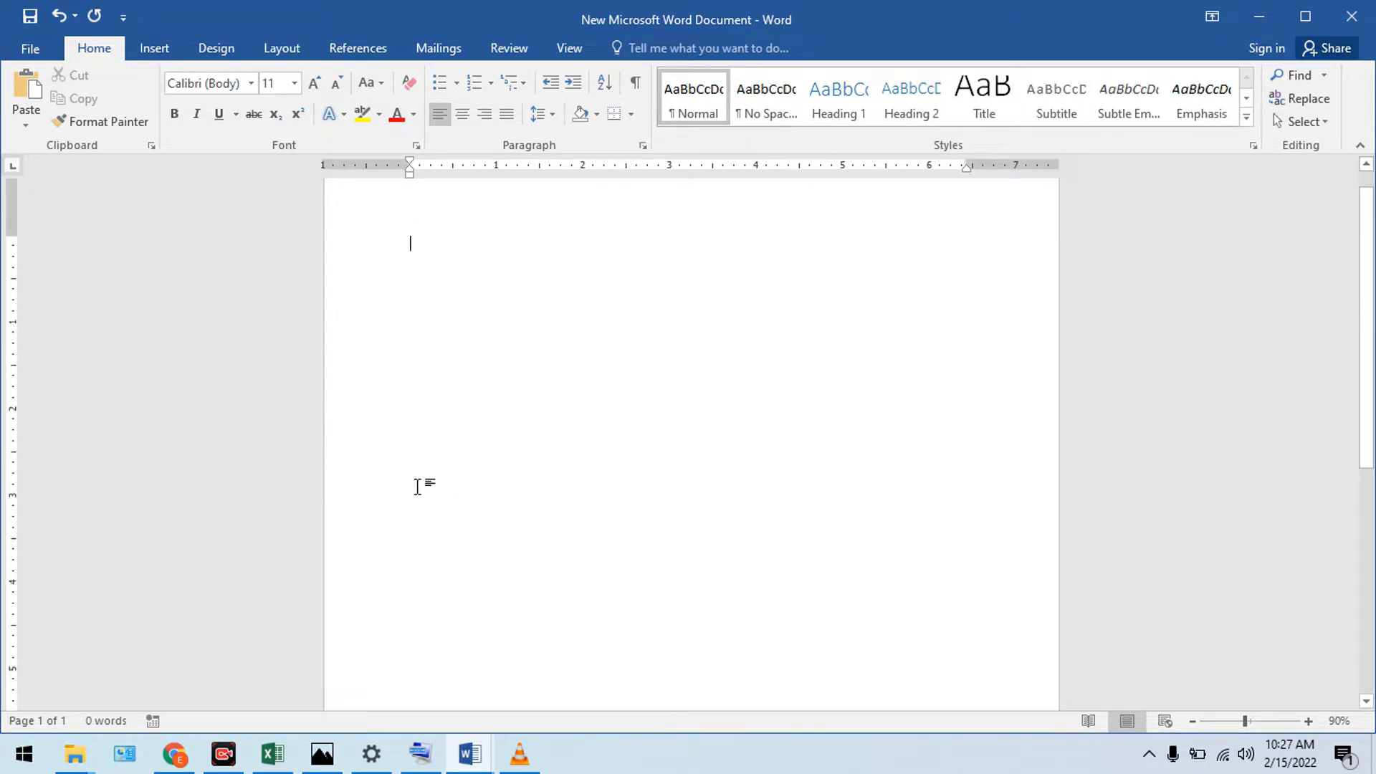
scroll(430, 368, "up", 2)
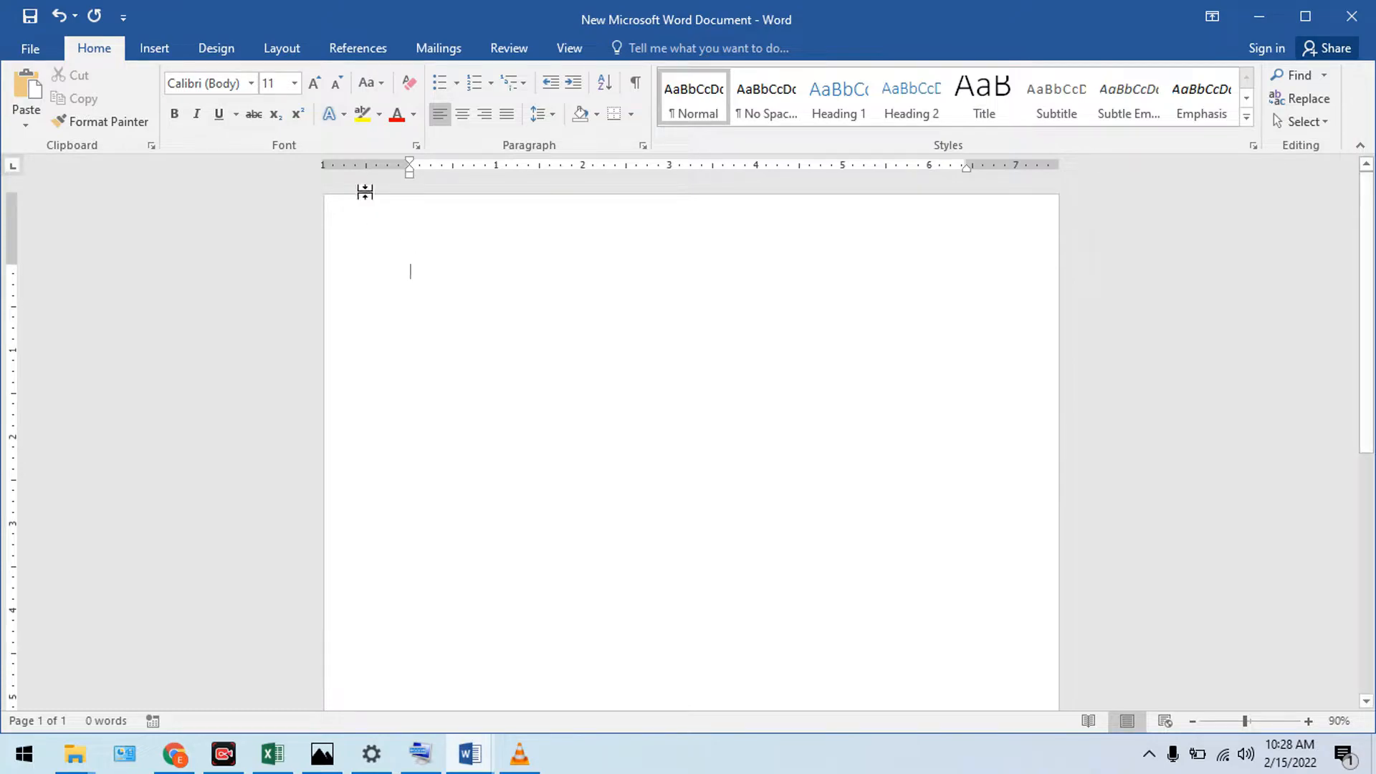
- Set the document's paper size to A4 (8.27" x 11.69")
left_click(281, 48)
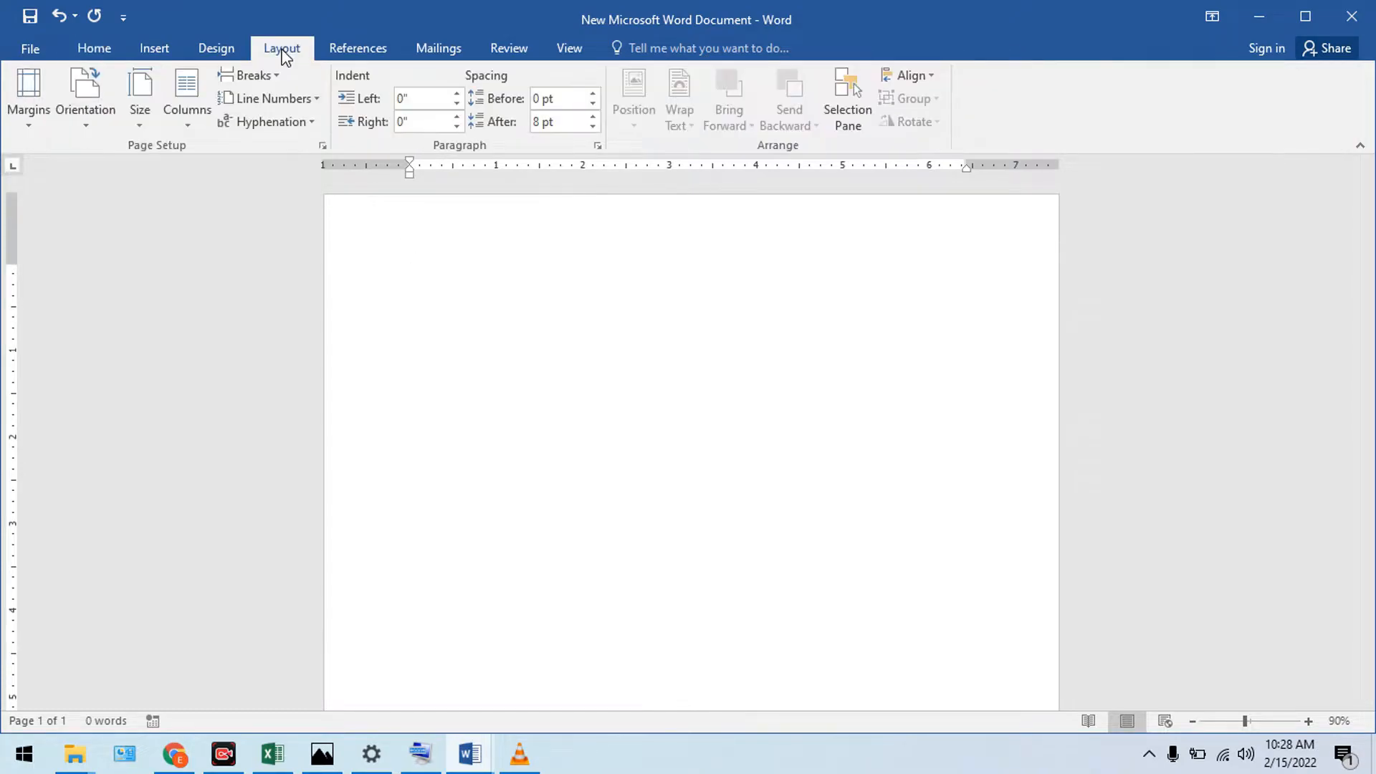
left_click(141, 114)
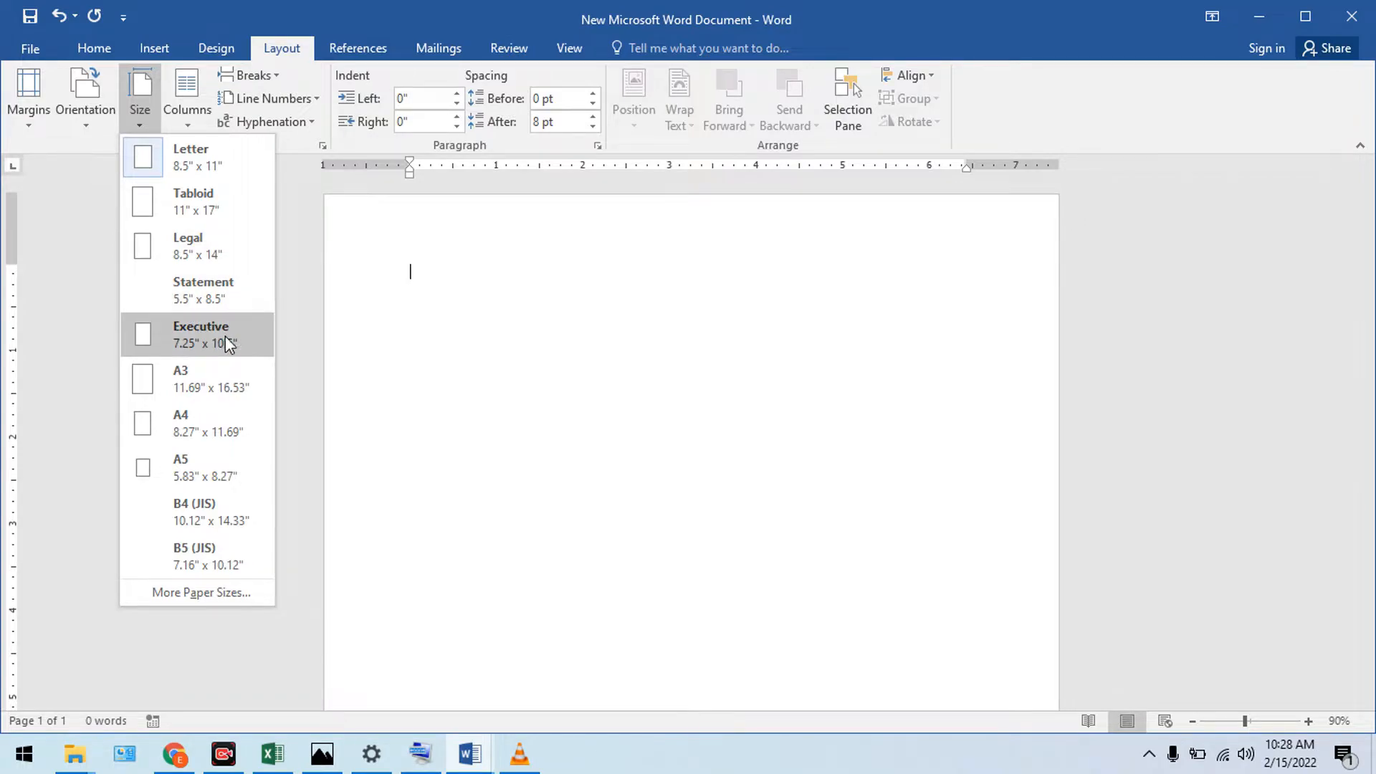
left_click(191, 420)
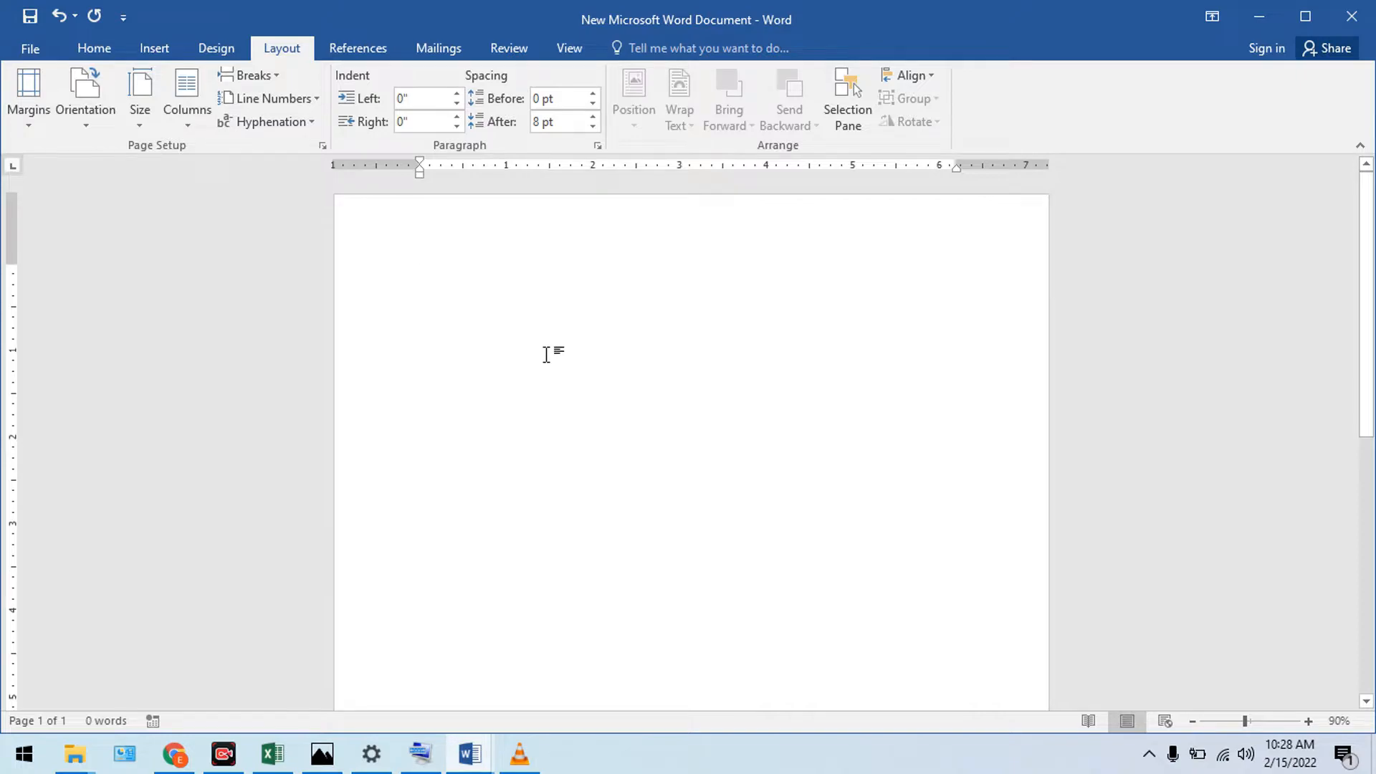
left_click(106, 56)
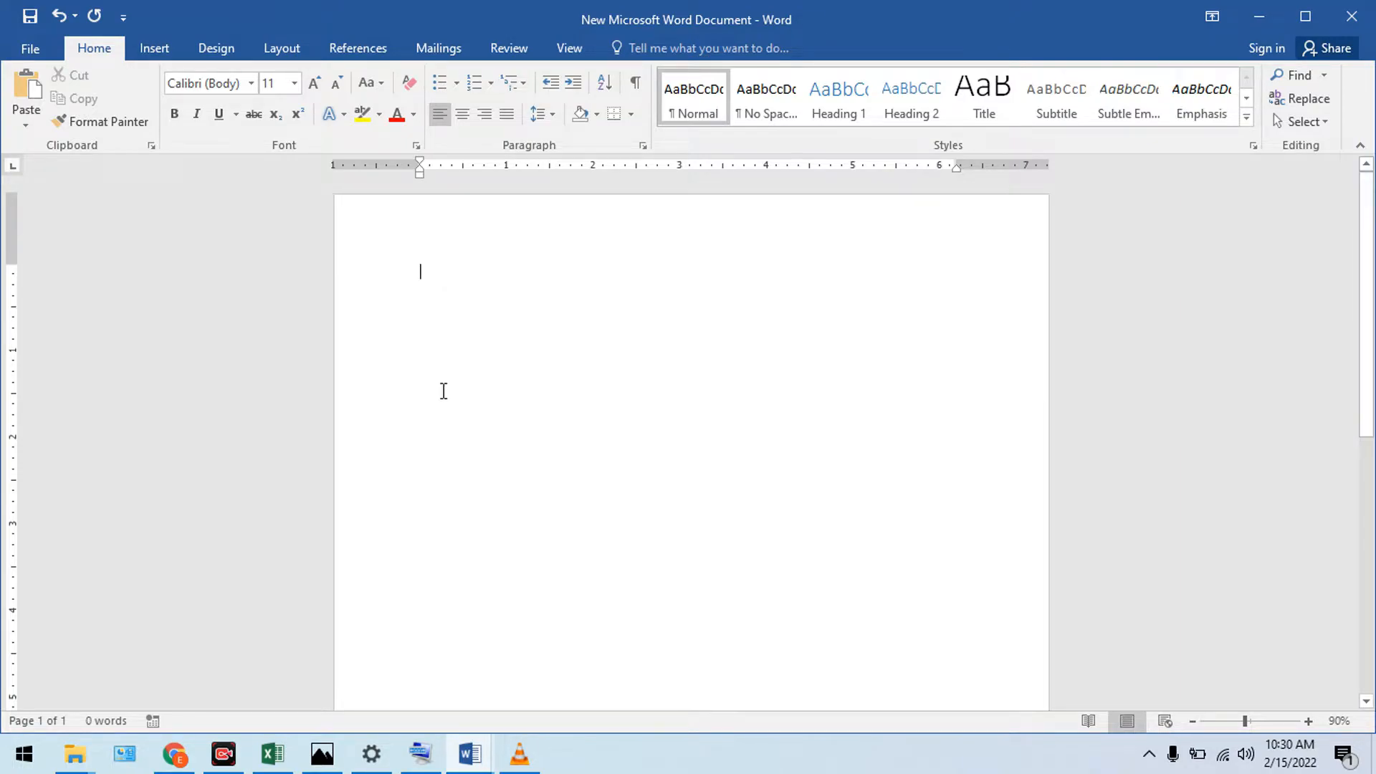
- Open the On-Screen Keyboard and generate a sample paragraph at the start of the document with =rand(1,3)
left_click(423, 752)
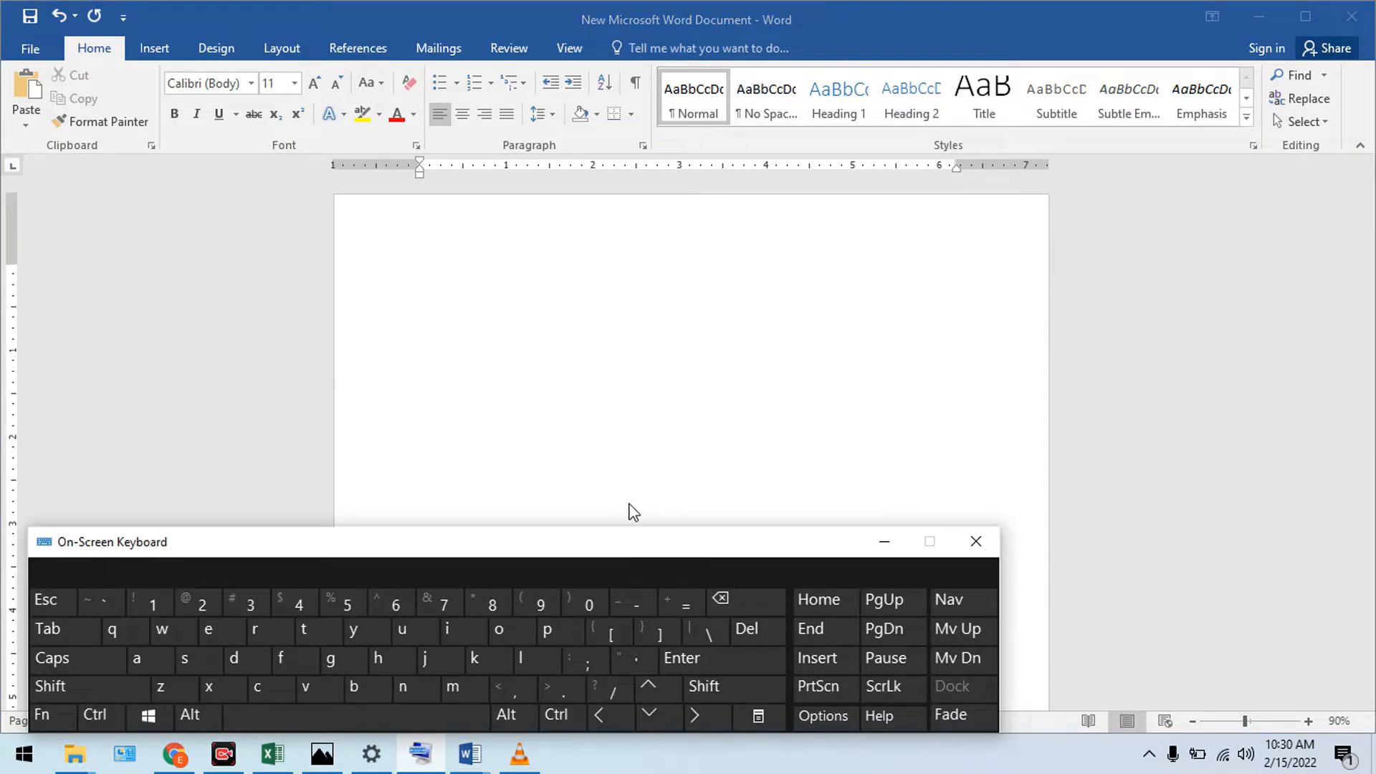
left_click(682, 605)
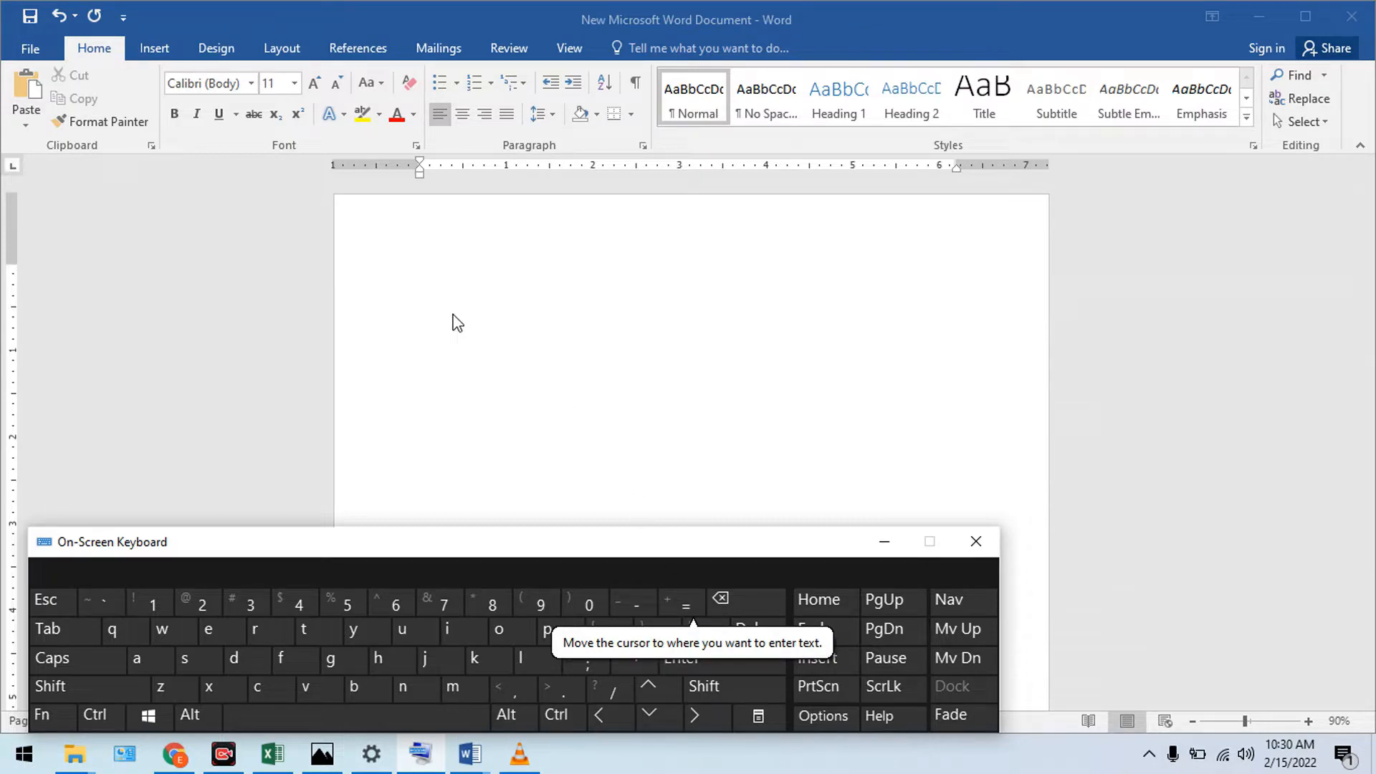
left_click(449, 277)
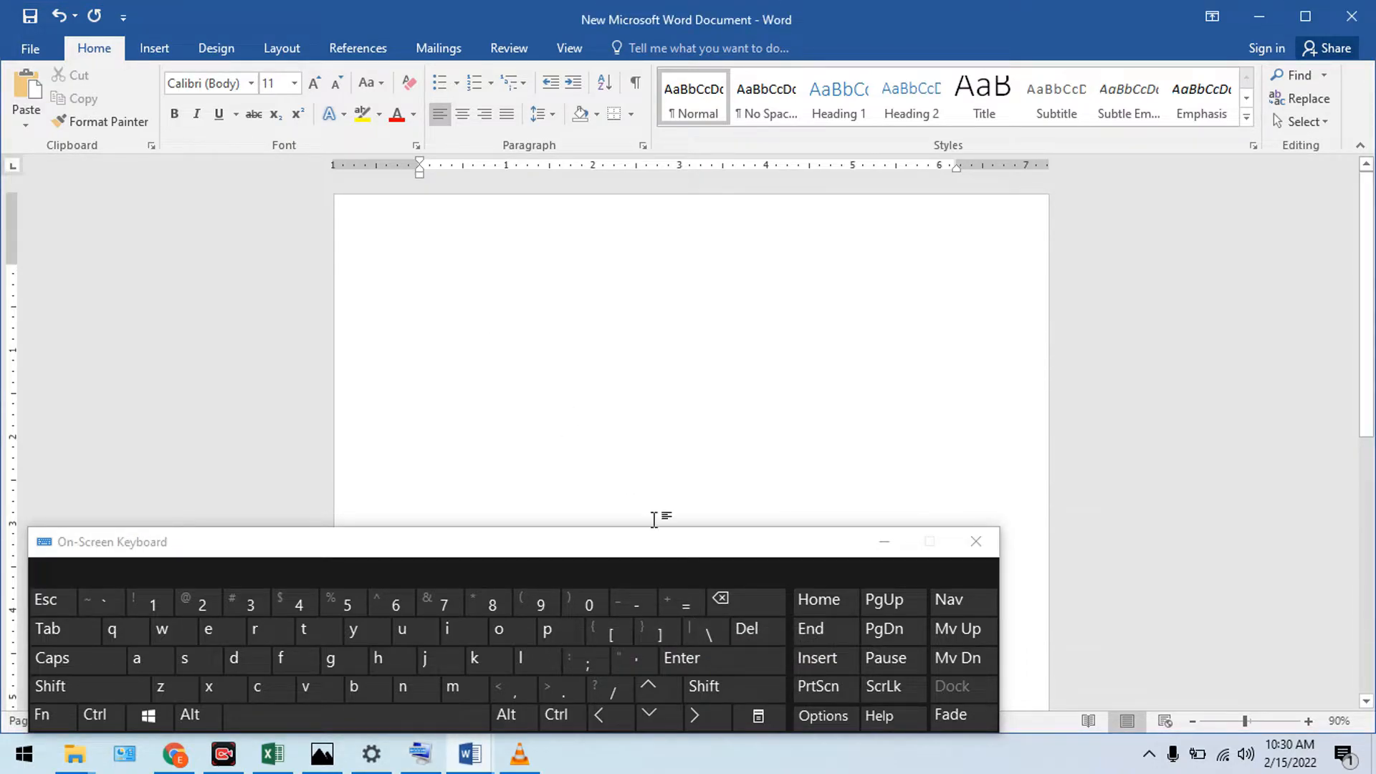
left_click(682, 605)
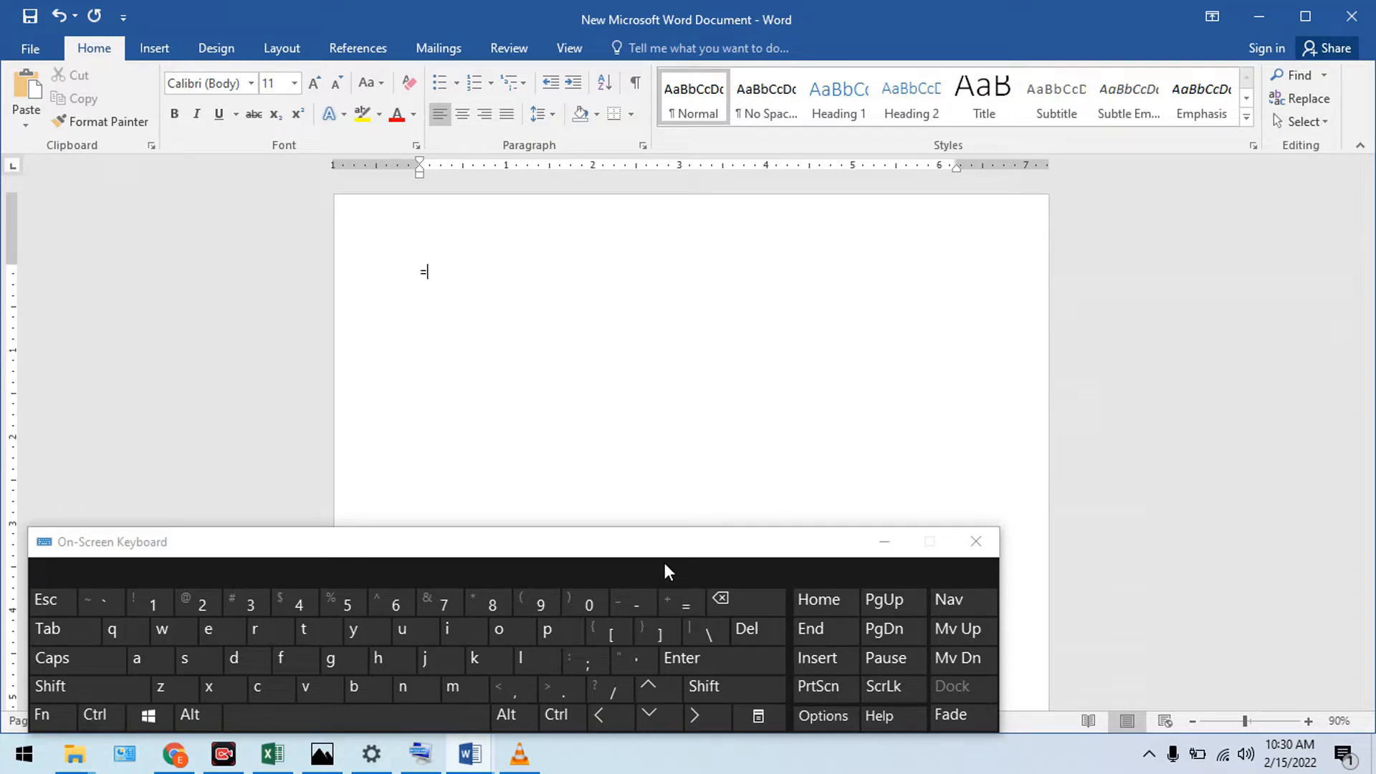
type("rand")
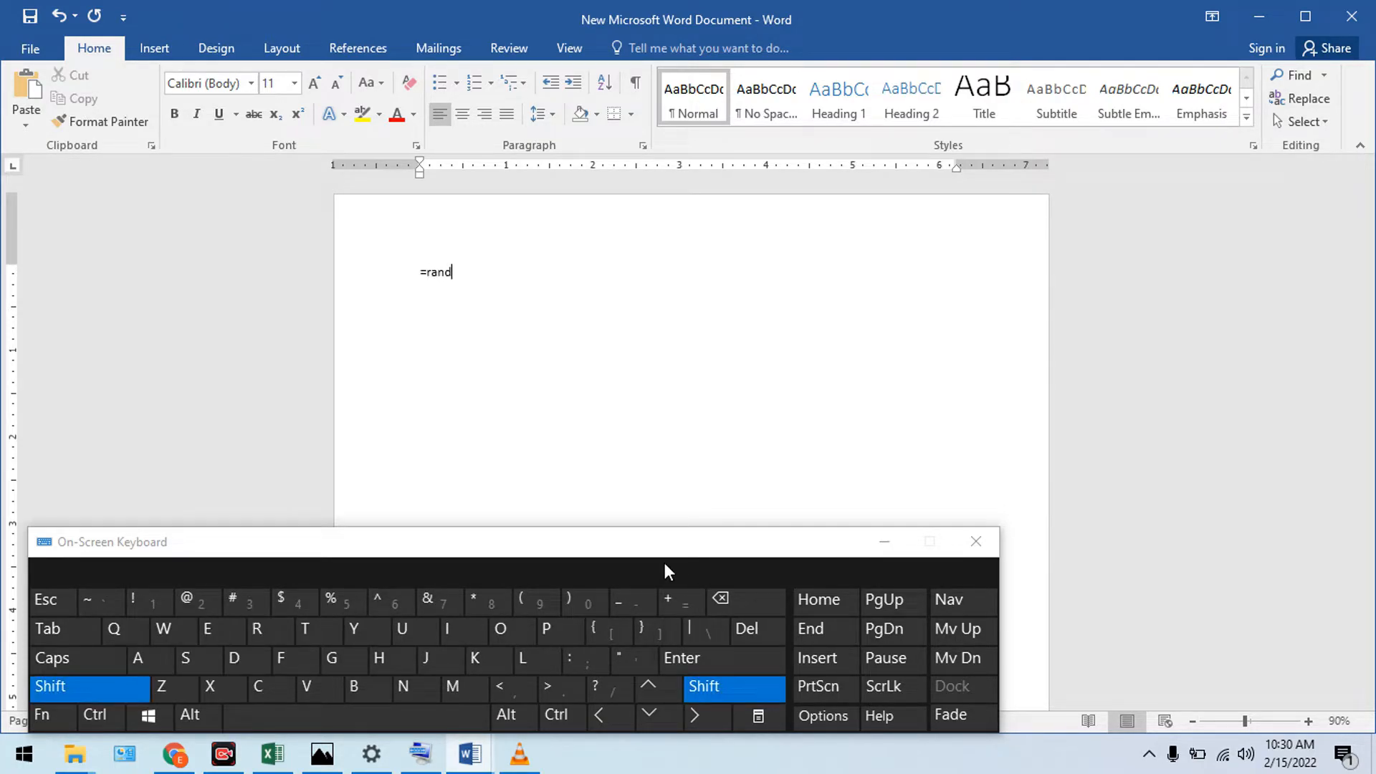
key("shift")
type("(")
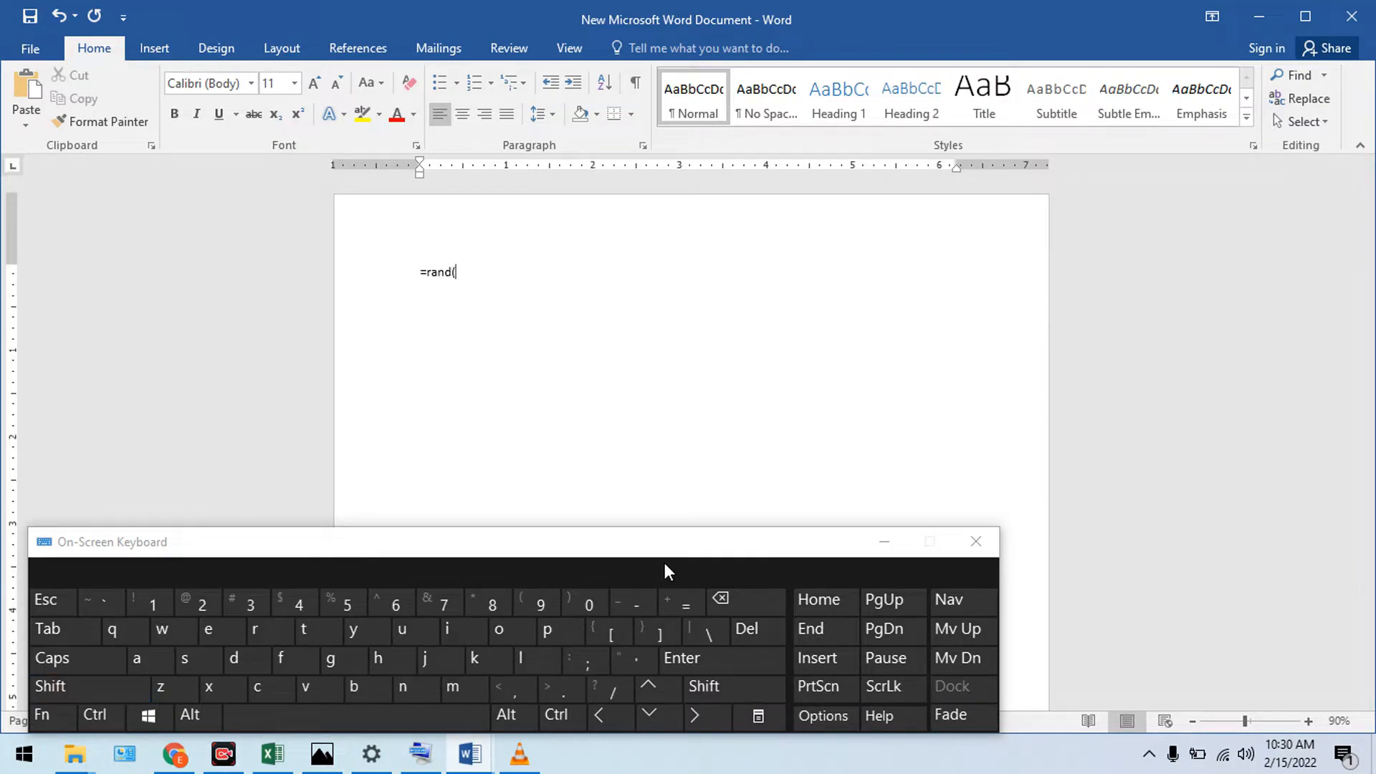
type("1,3")
key("shift")
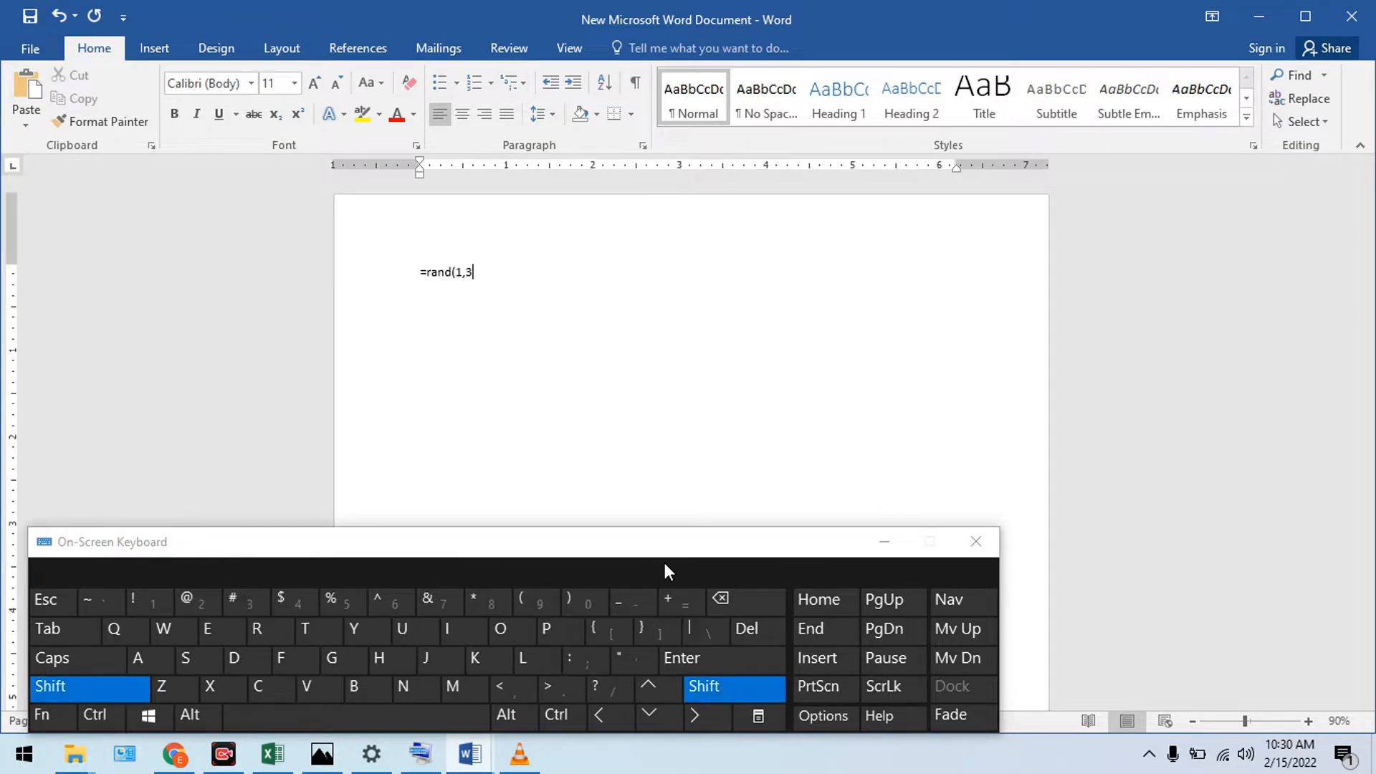
type(")")
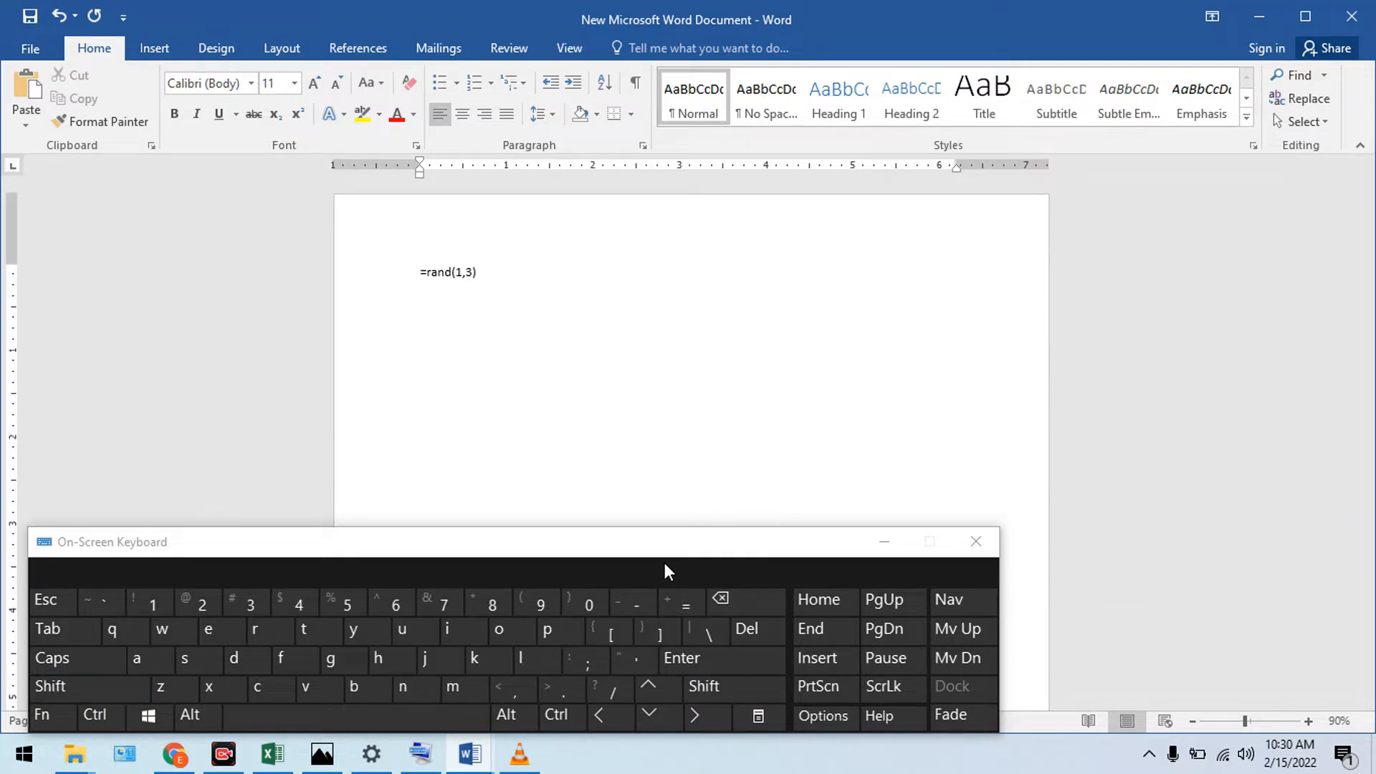
left_click(713, 664)
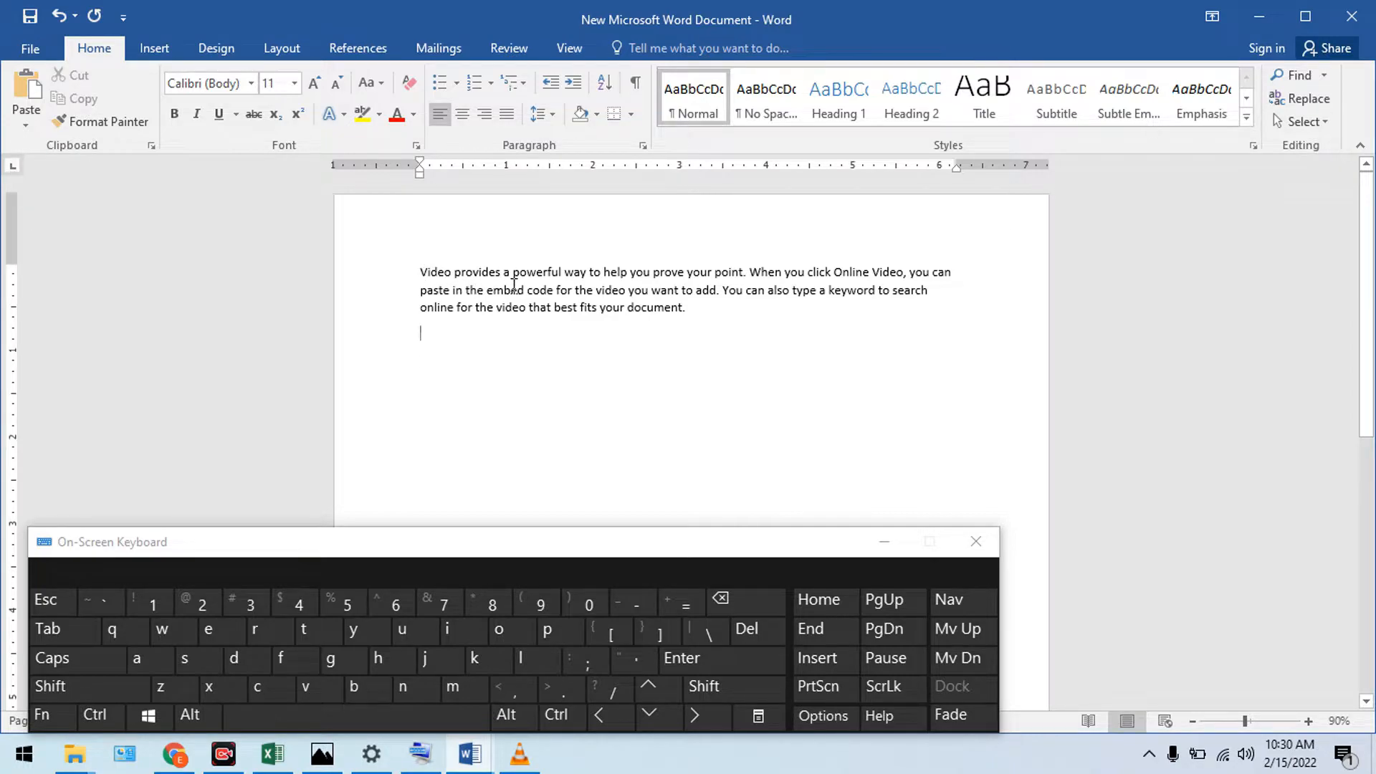
- Generate a second sample paragraph below the first one with =rand(1,5)
left_click(682, 584)
type("ra")
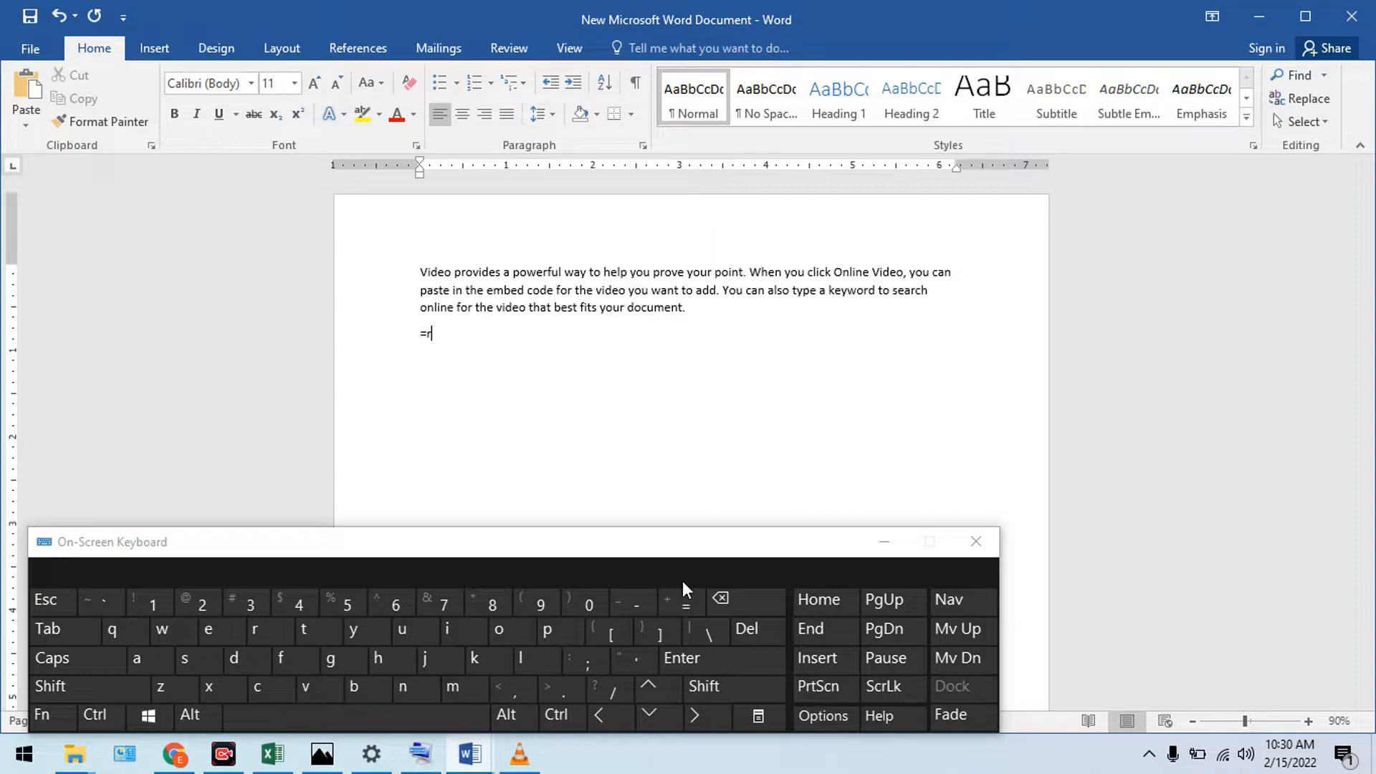
type("nd")
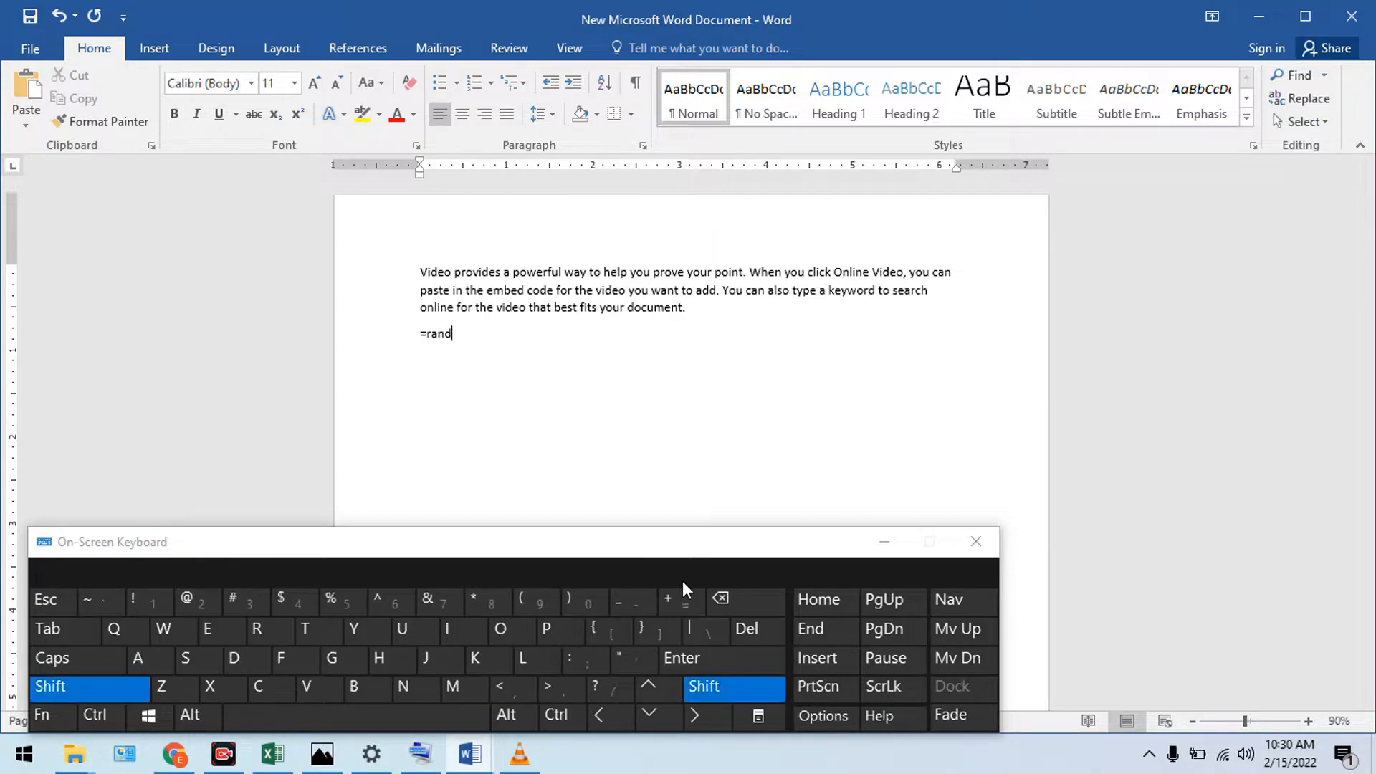
type("(1")
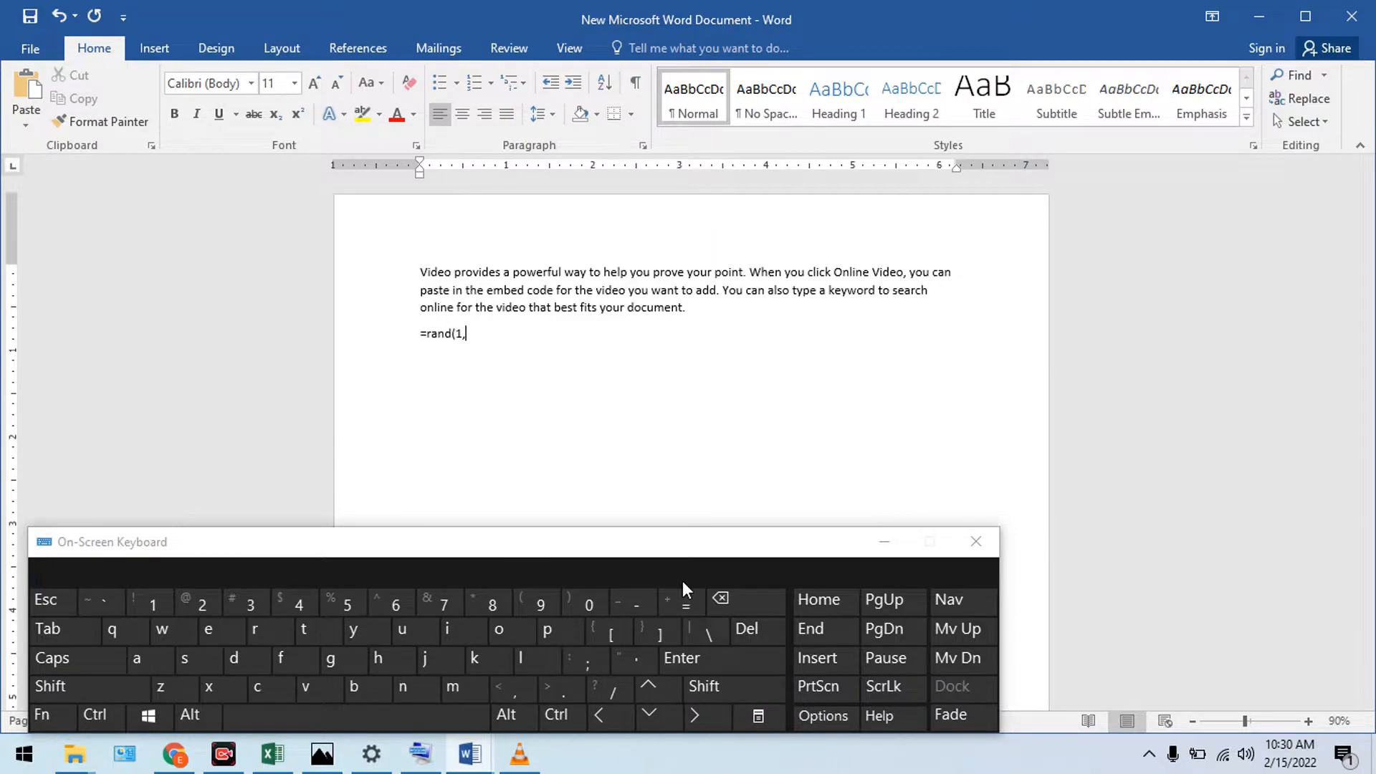
type(",5)")
key("Return")
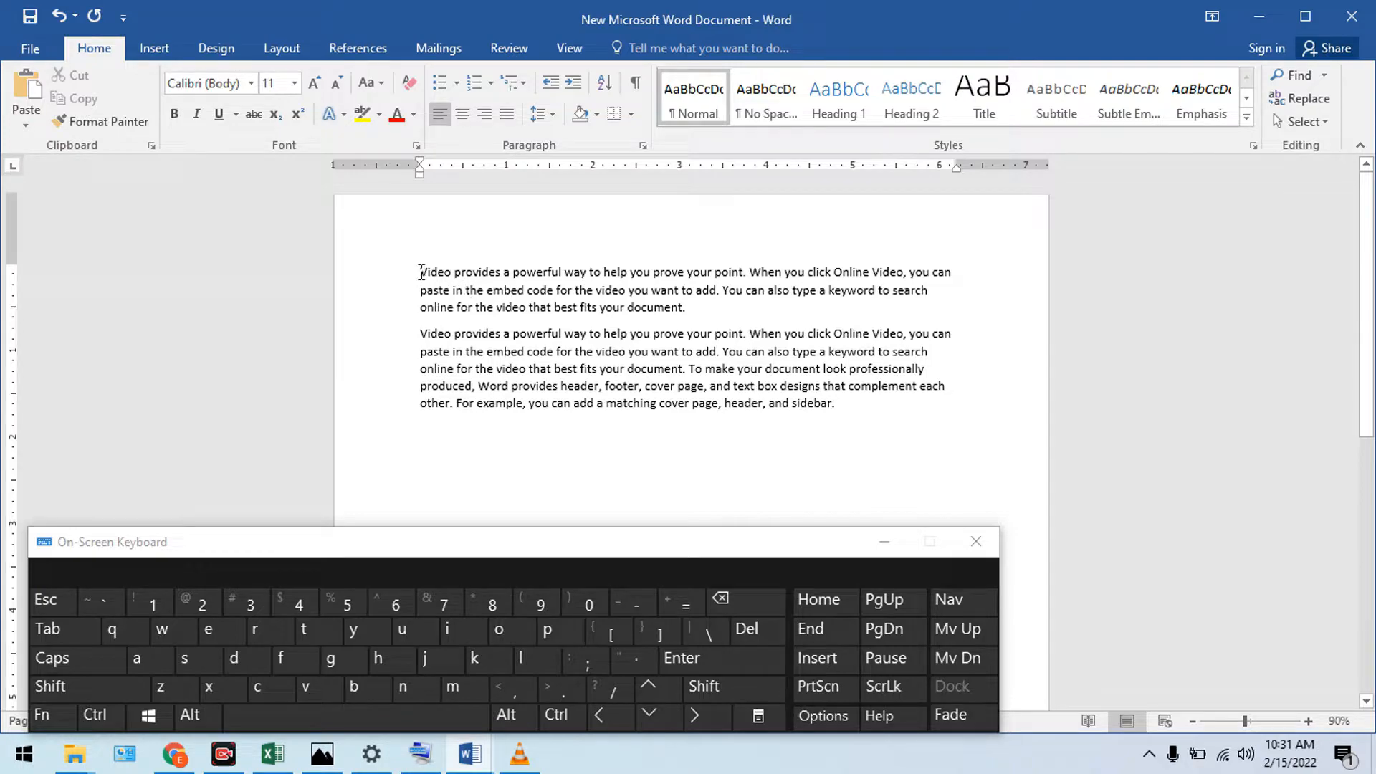
- Format the words "Video provides a powerful" at the start of the first paragraph in Arial Black, size 12, red
left_click_drag(421, 272, 545, 280)
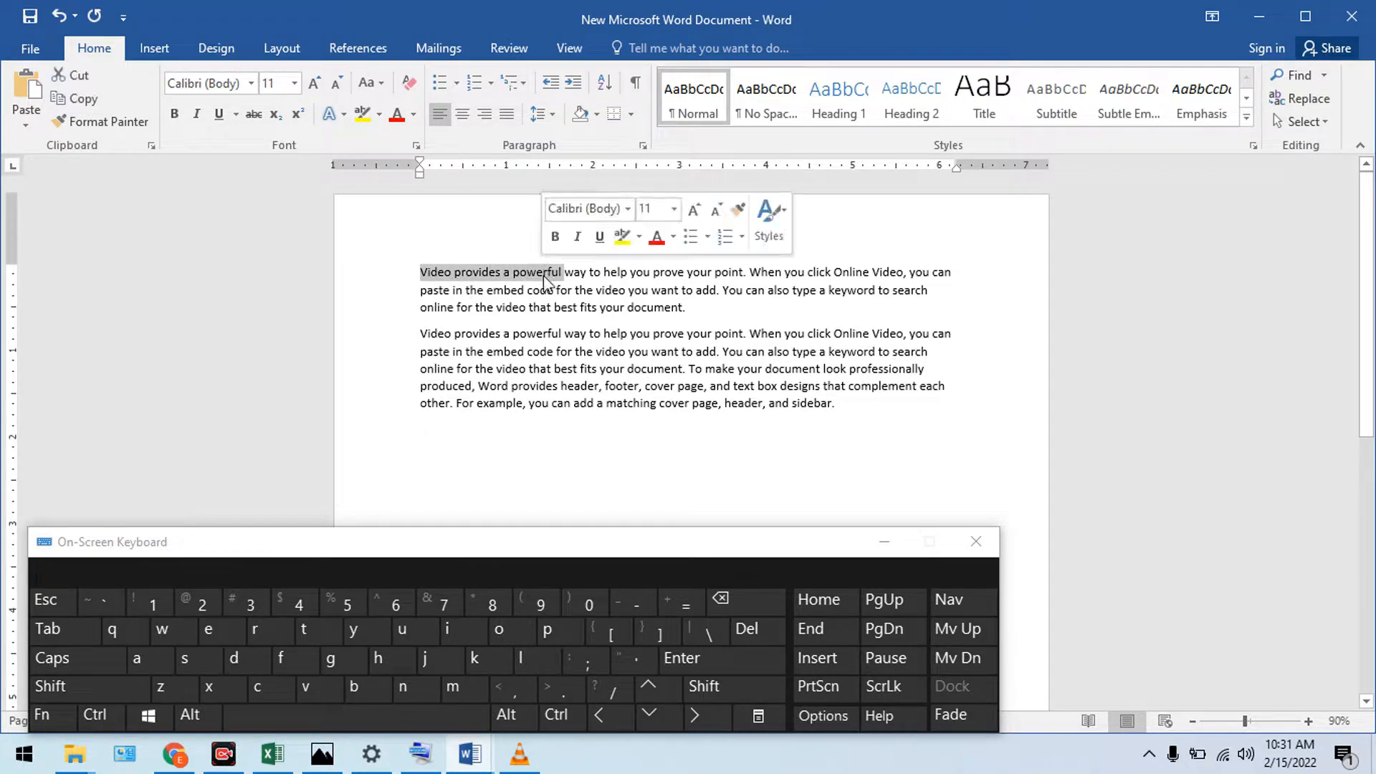
left_click(251, 83)
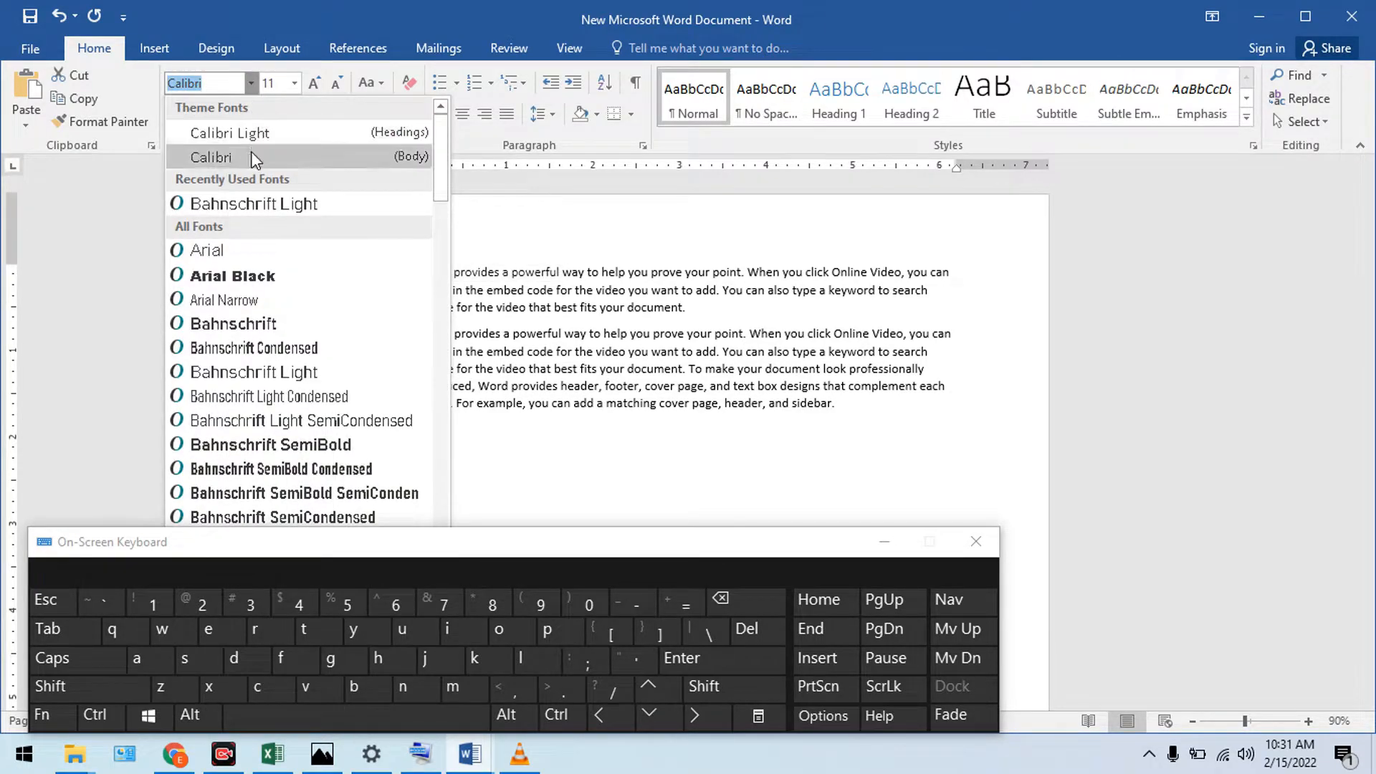
left_click(258, 277)
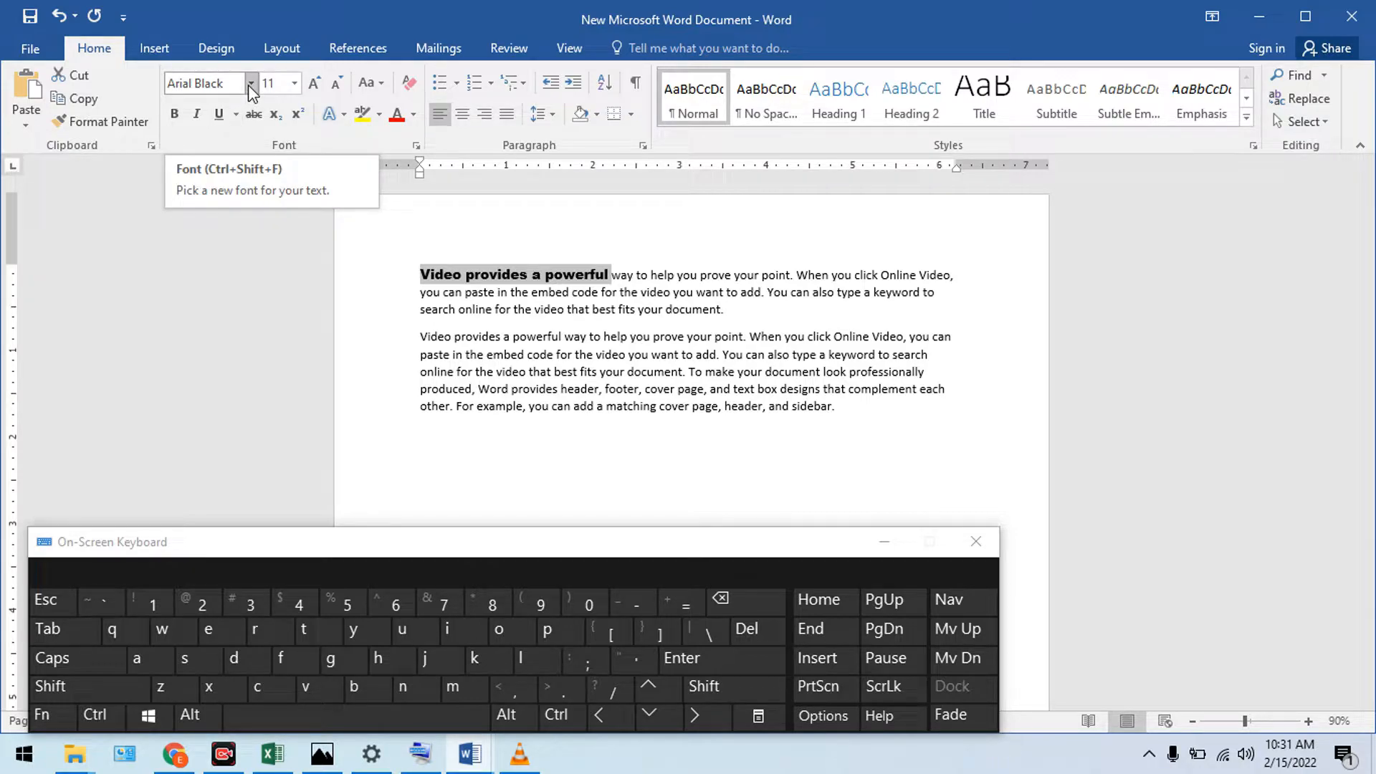
left_click(295, 84)
left_click(271, 183)
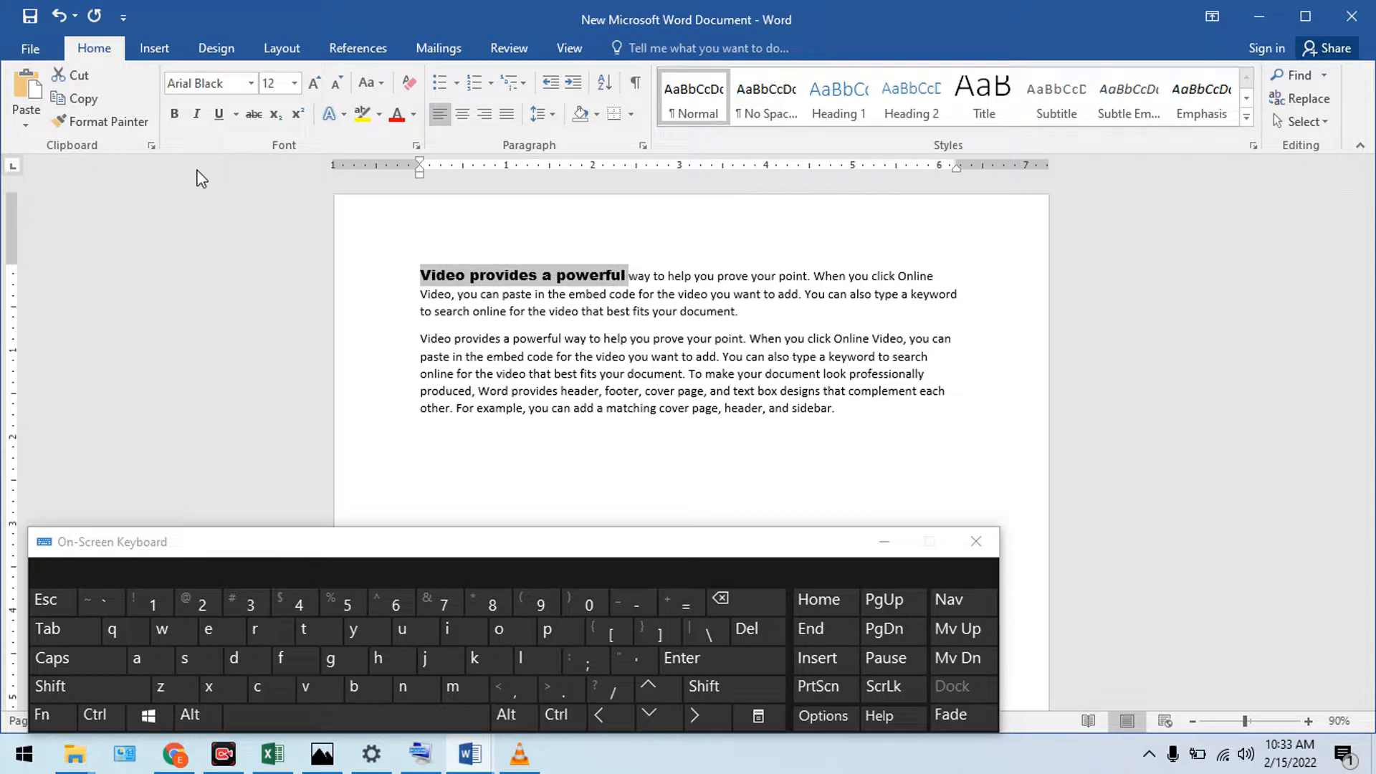
left_click(394, 120)
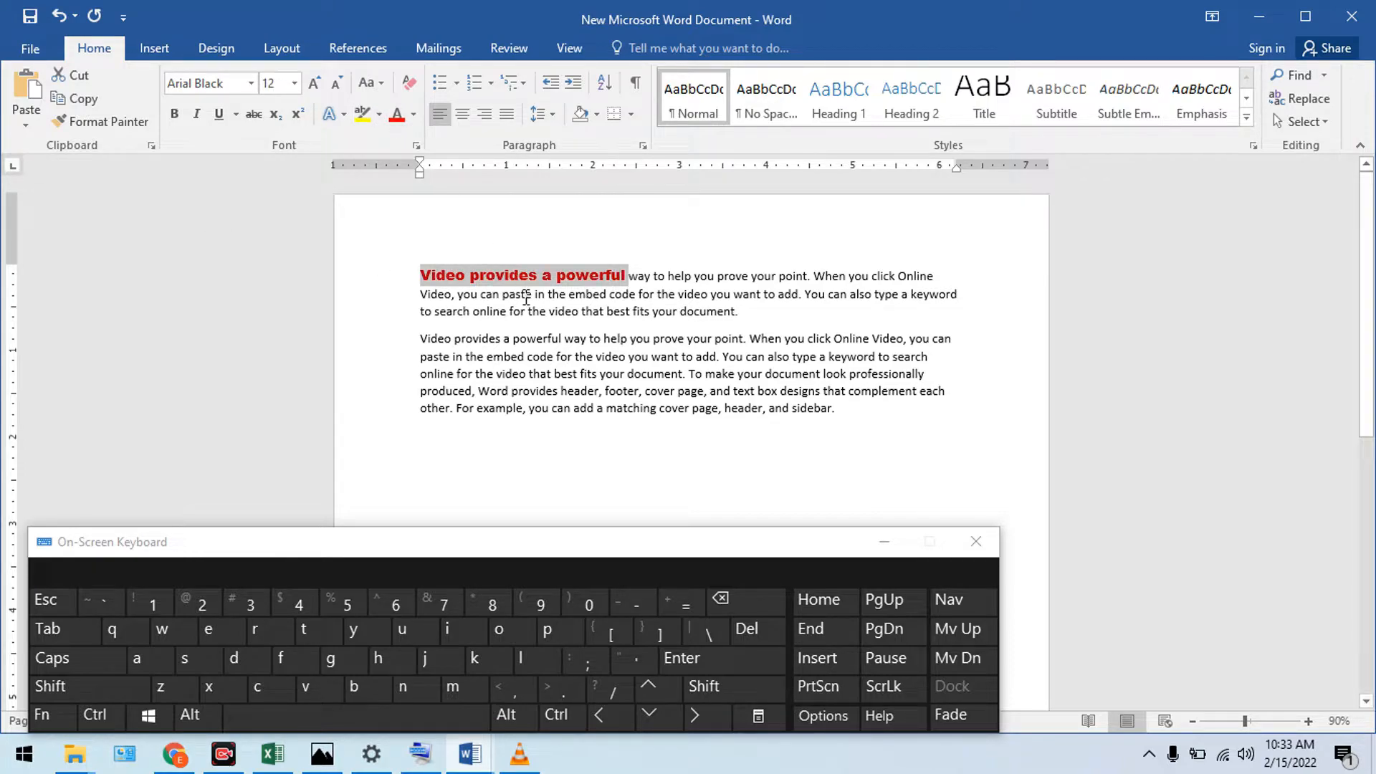
left_click(429, 280)
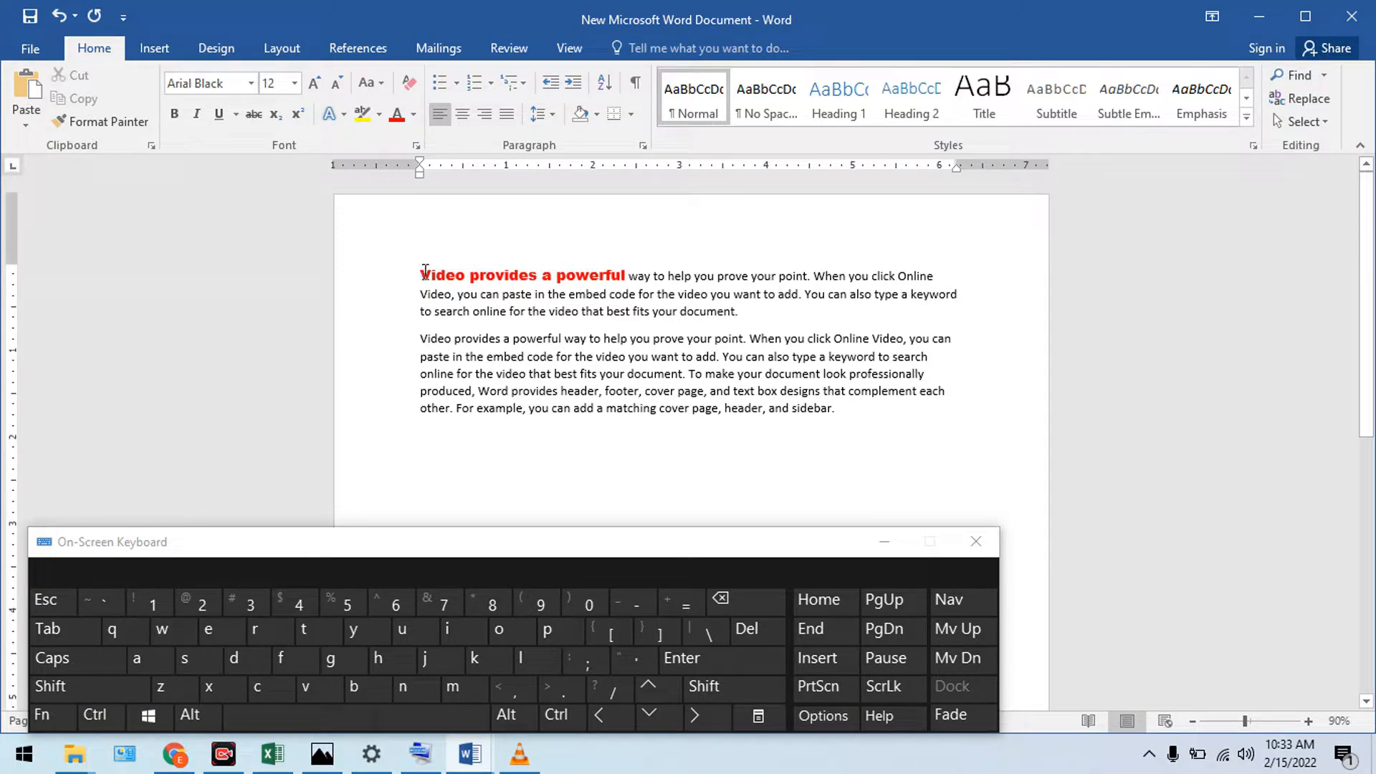
- Copy the formatting of "Video provides a powerful" onto "footer, cover page" in the second paragraph with Format Painter, and clear that copied formatting
left_click_drag(425, 270, 628, 275)
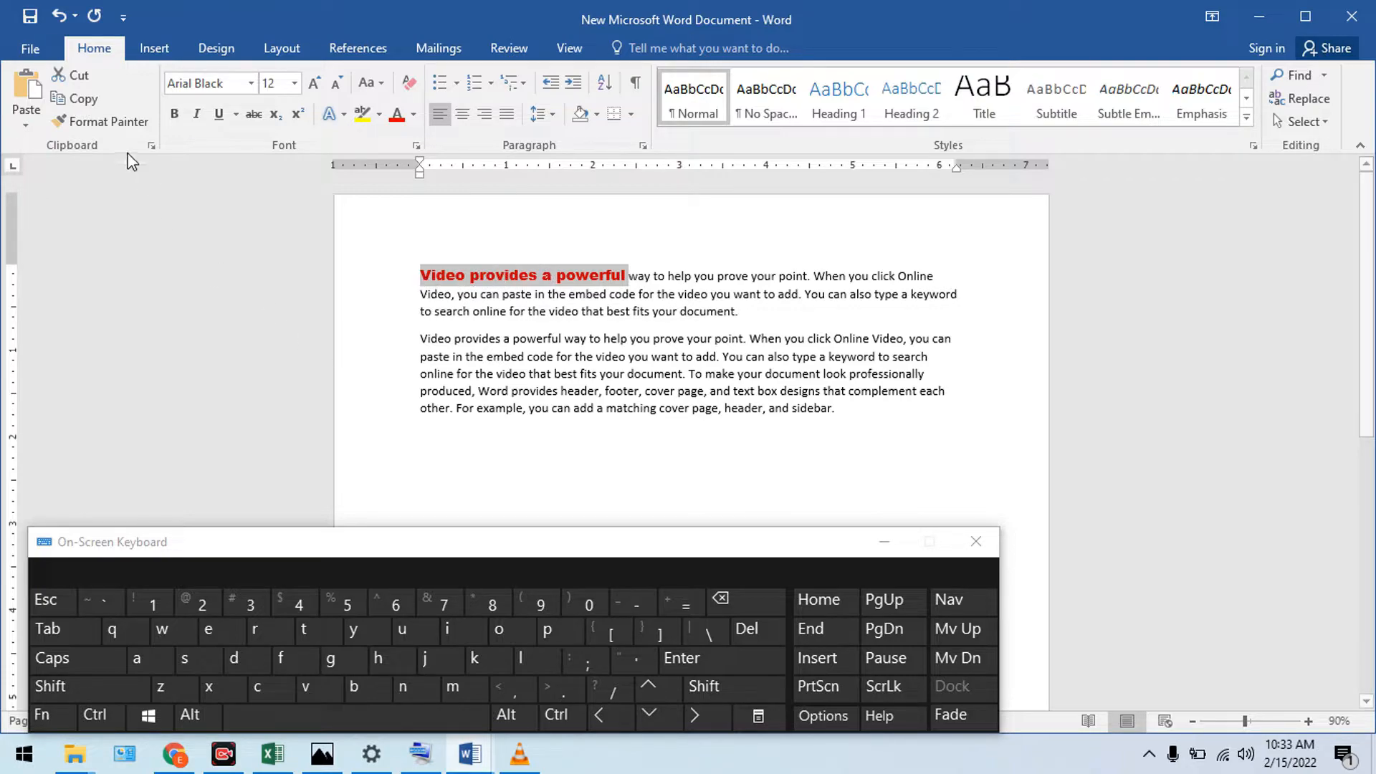
left_click(104, 122)
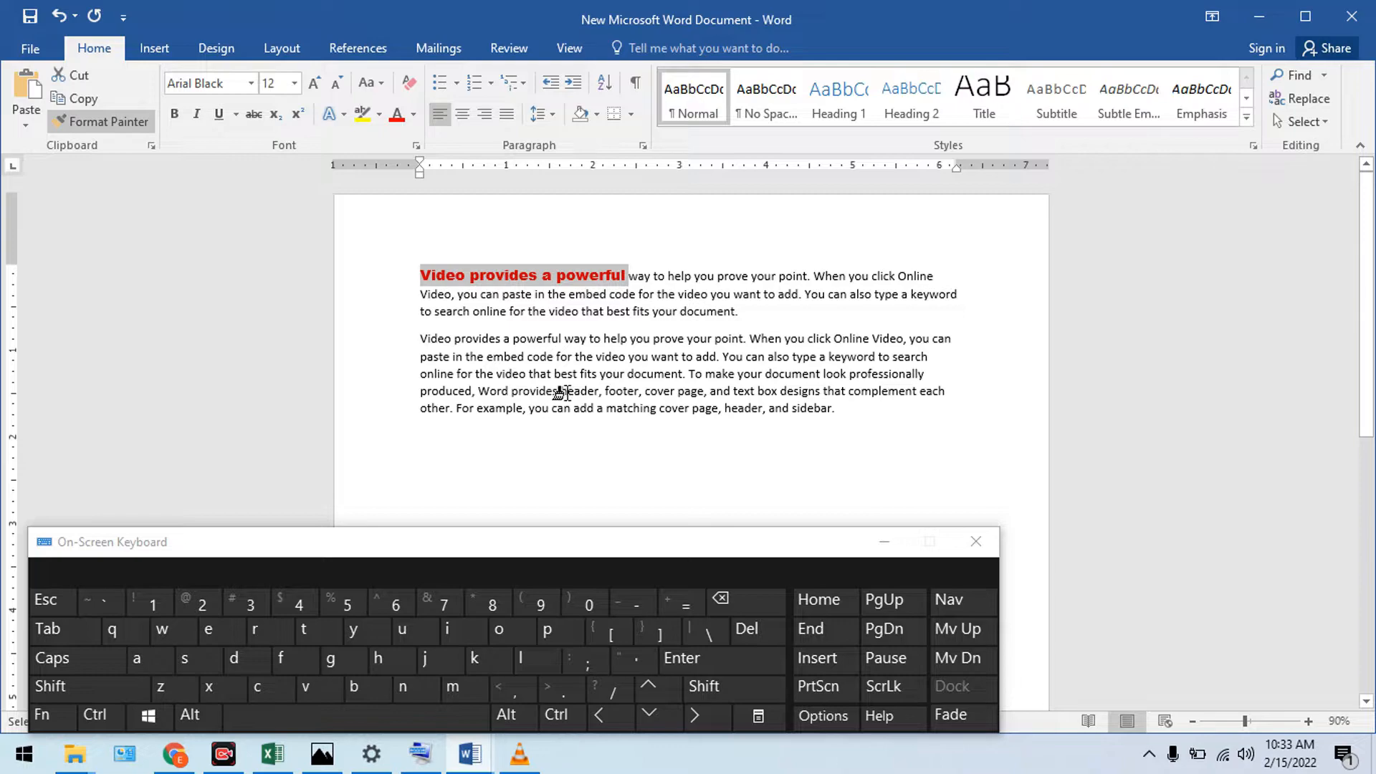
left_click_drag(605, 393, 704, 393)
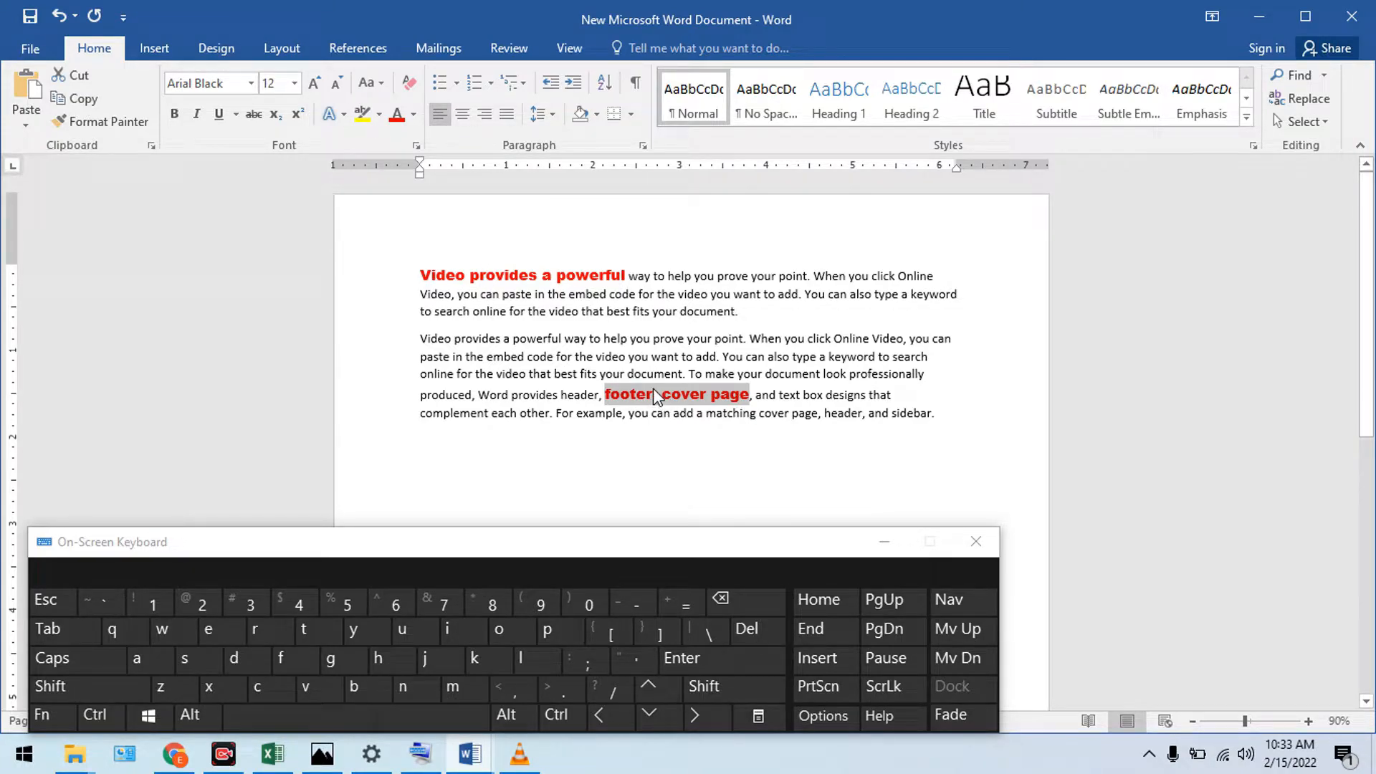
left_click(408, 80)
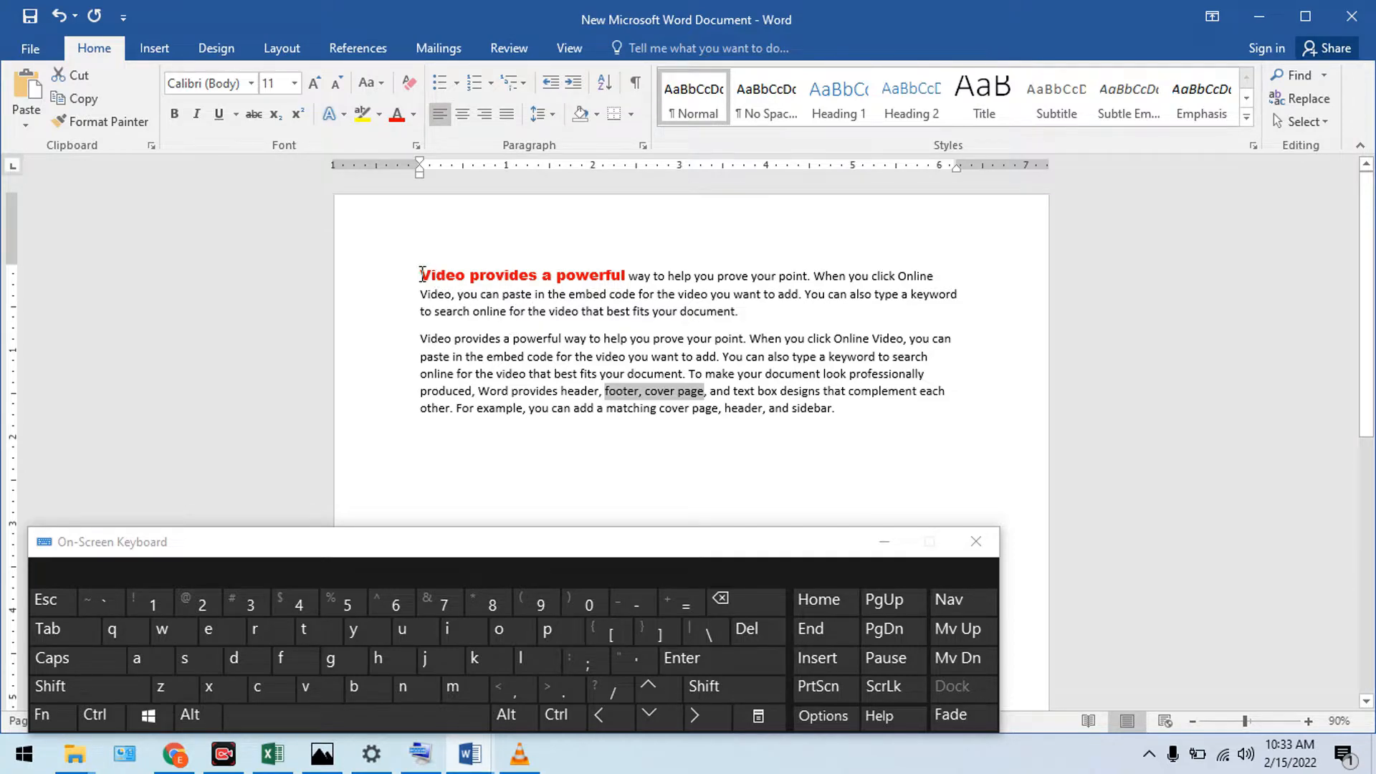
- Make the whole first paragraph bold and italic, without underline
left_click_drag(421, 274, 744, 317)
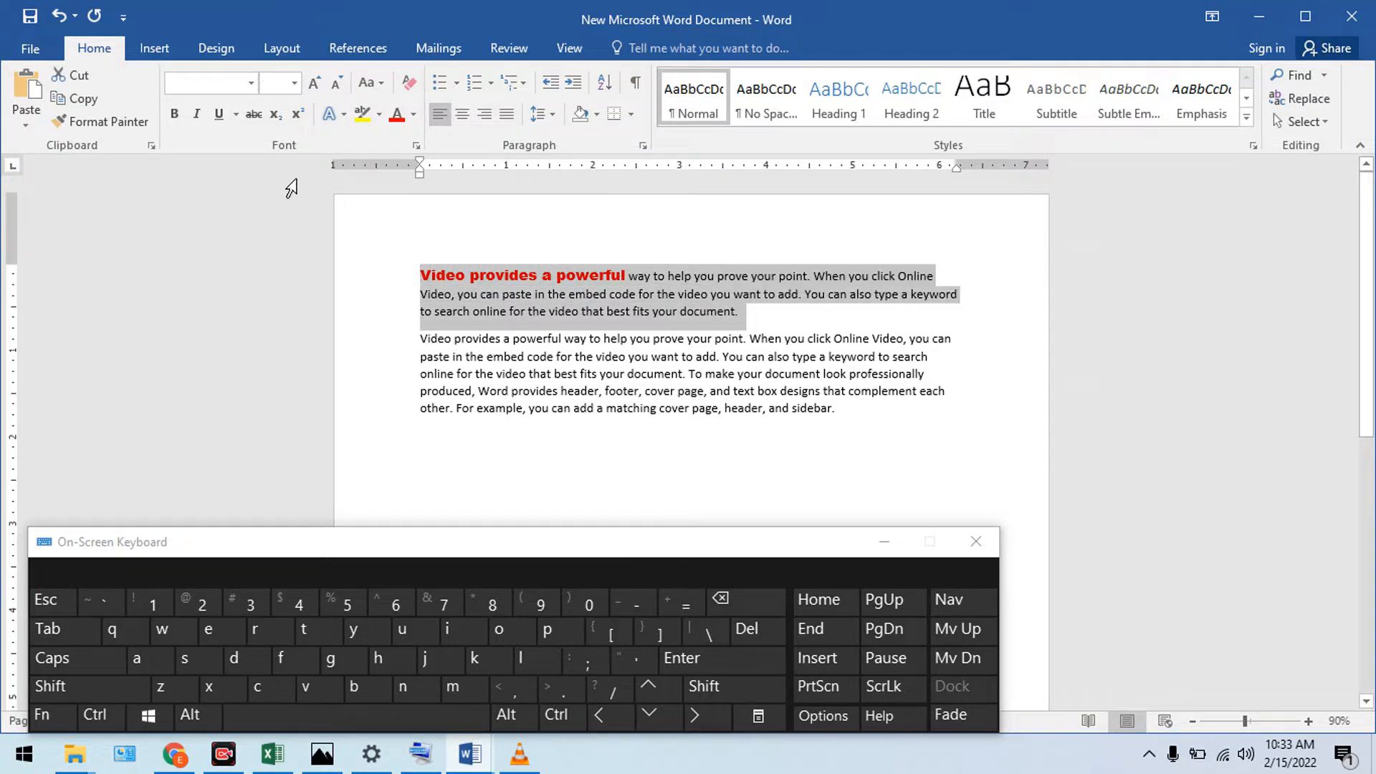
left_click(173, 115)
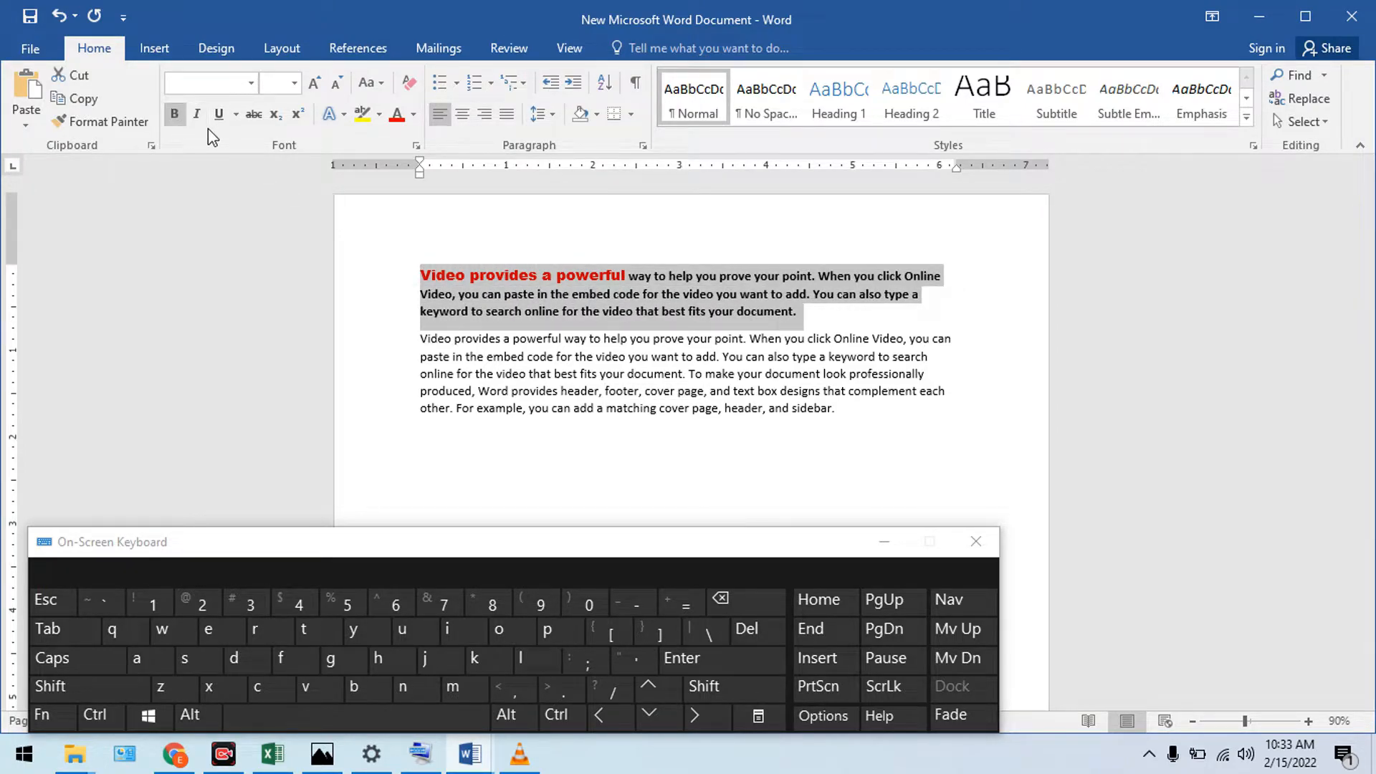
left_click(175, 114)
left_click(194, 119)
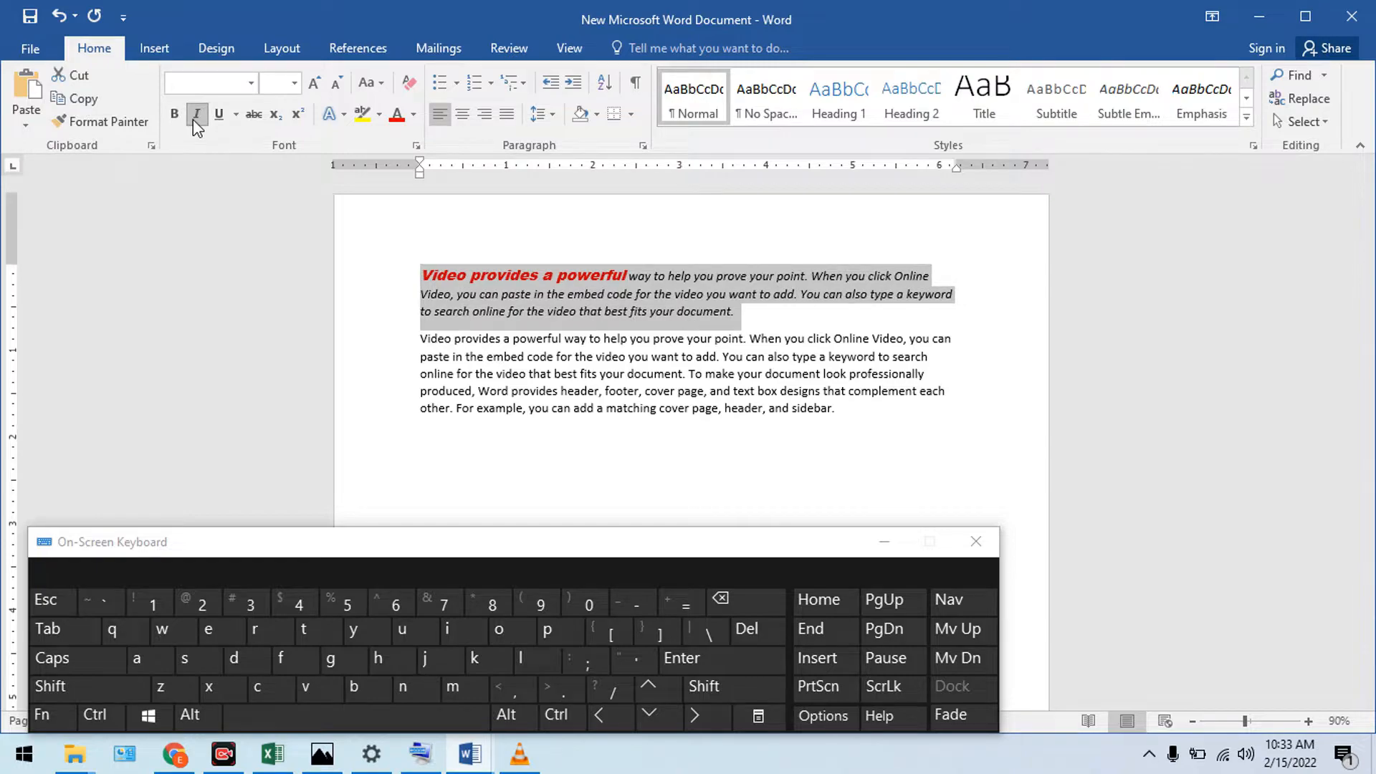
left_click(175, 115)
left_click(218, 114)
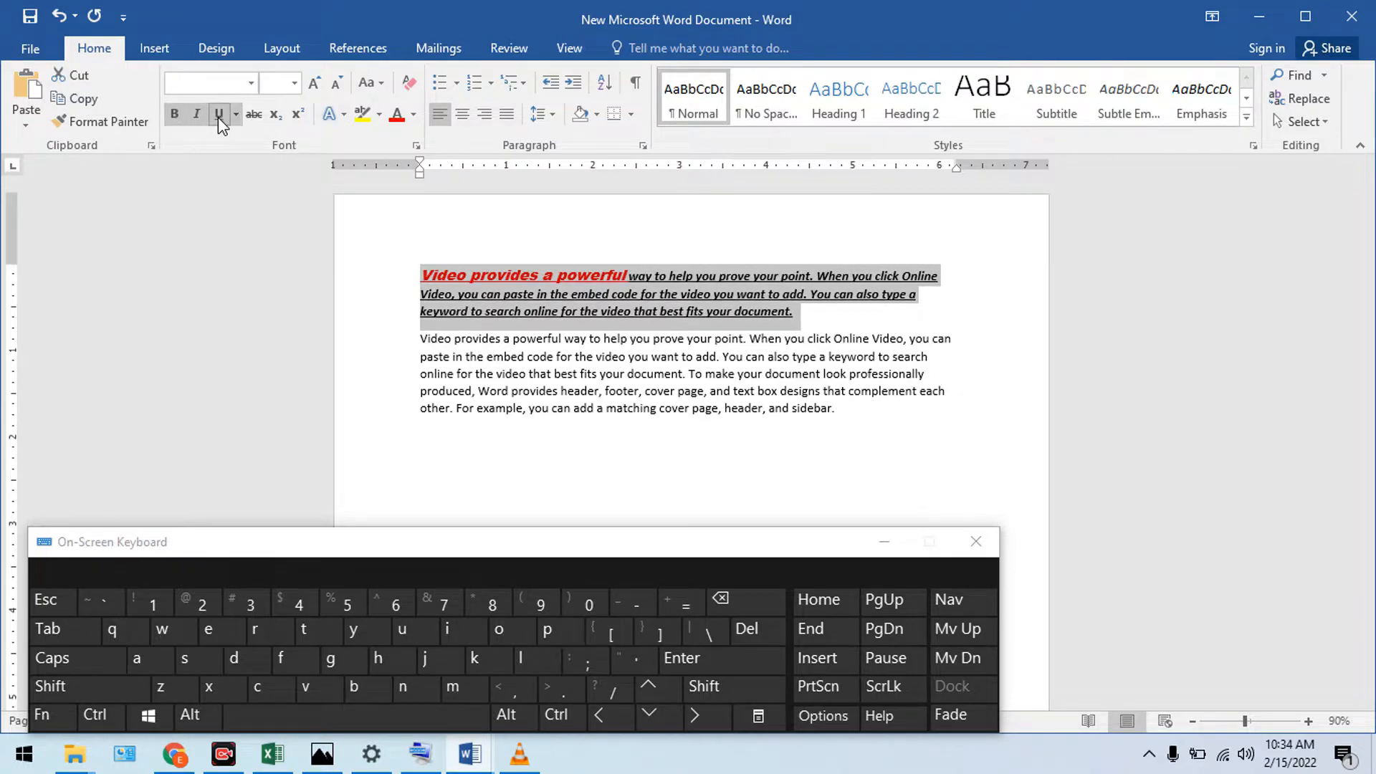
left_click(218, 114)
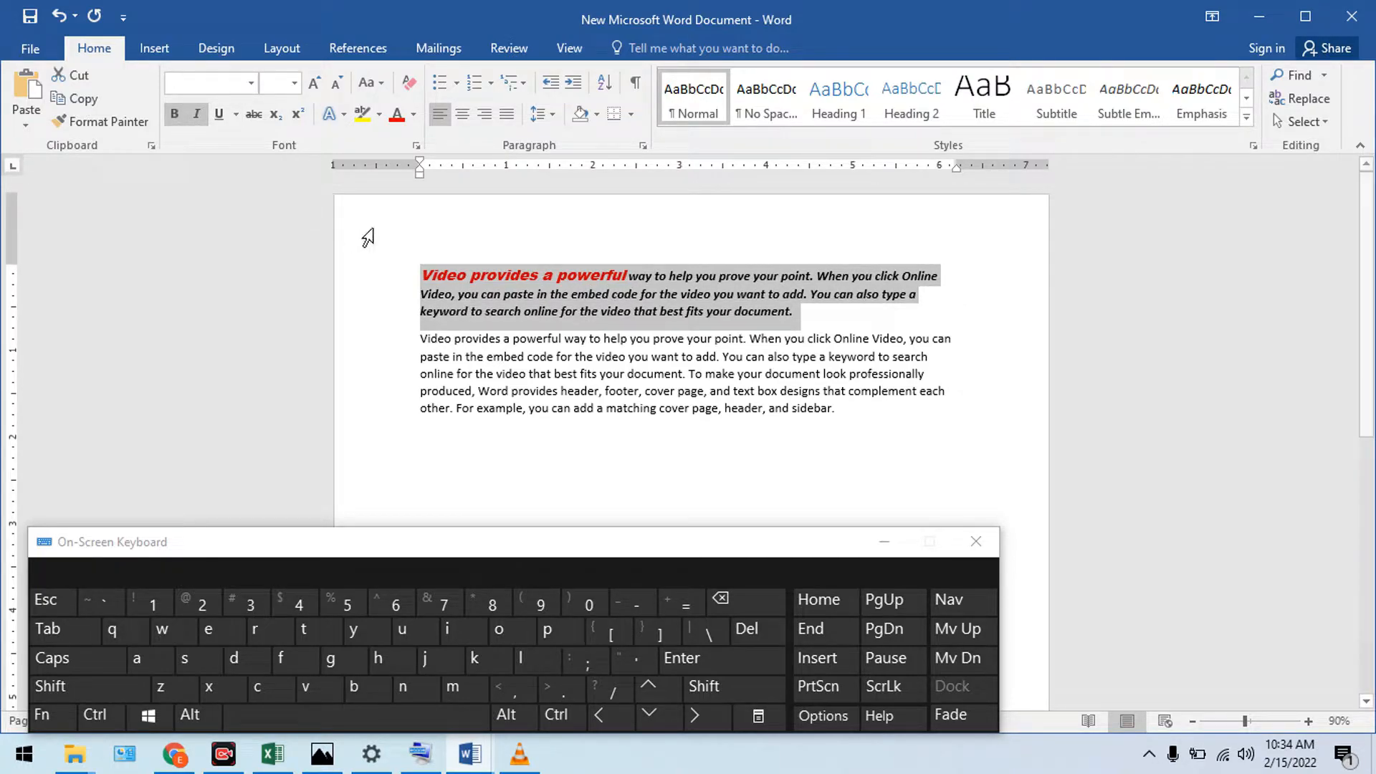
- Select the whole first paragraph and justify its text using the On-Screen Keyboard
left_click(414, 280)
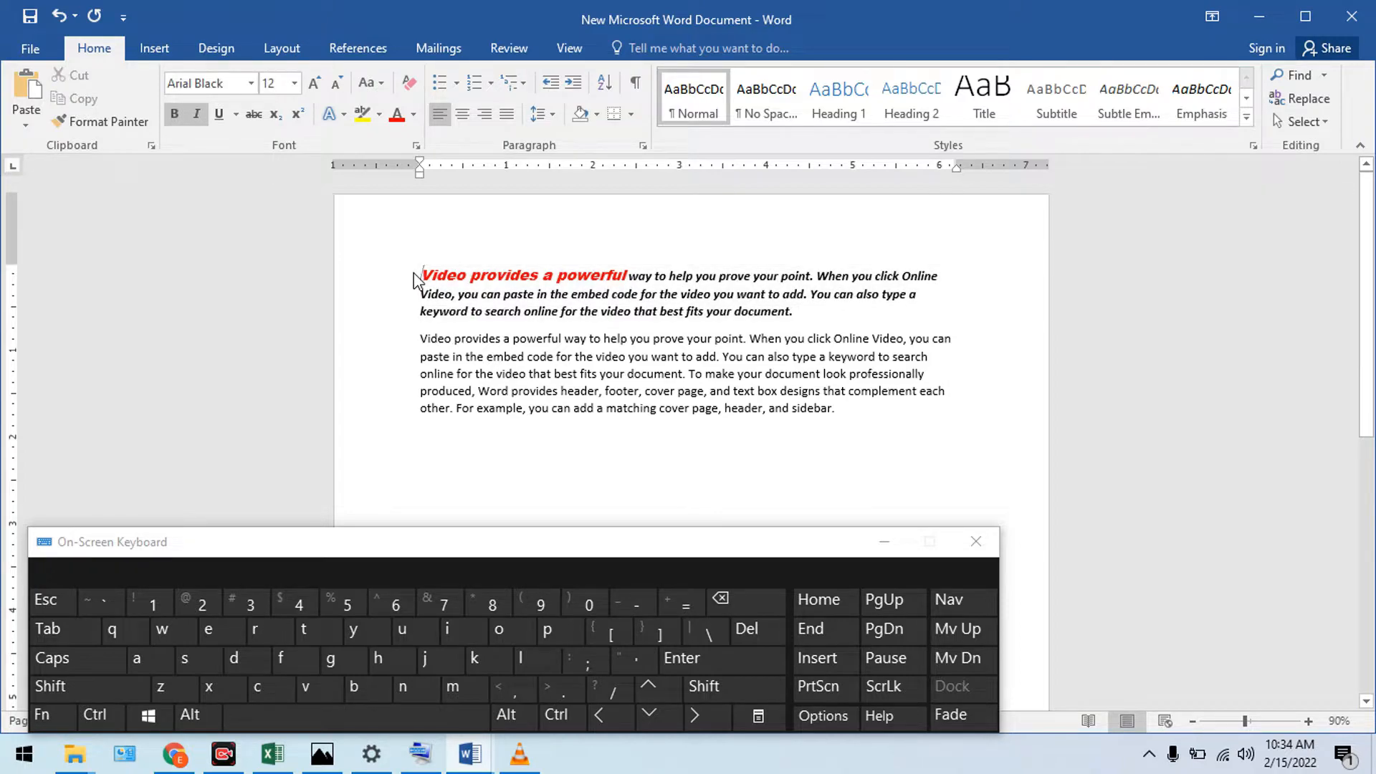
left_click_drag(414, 279, 797, 311)
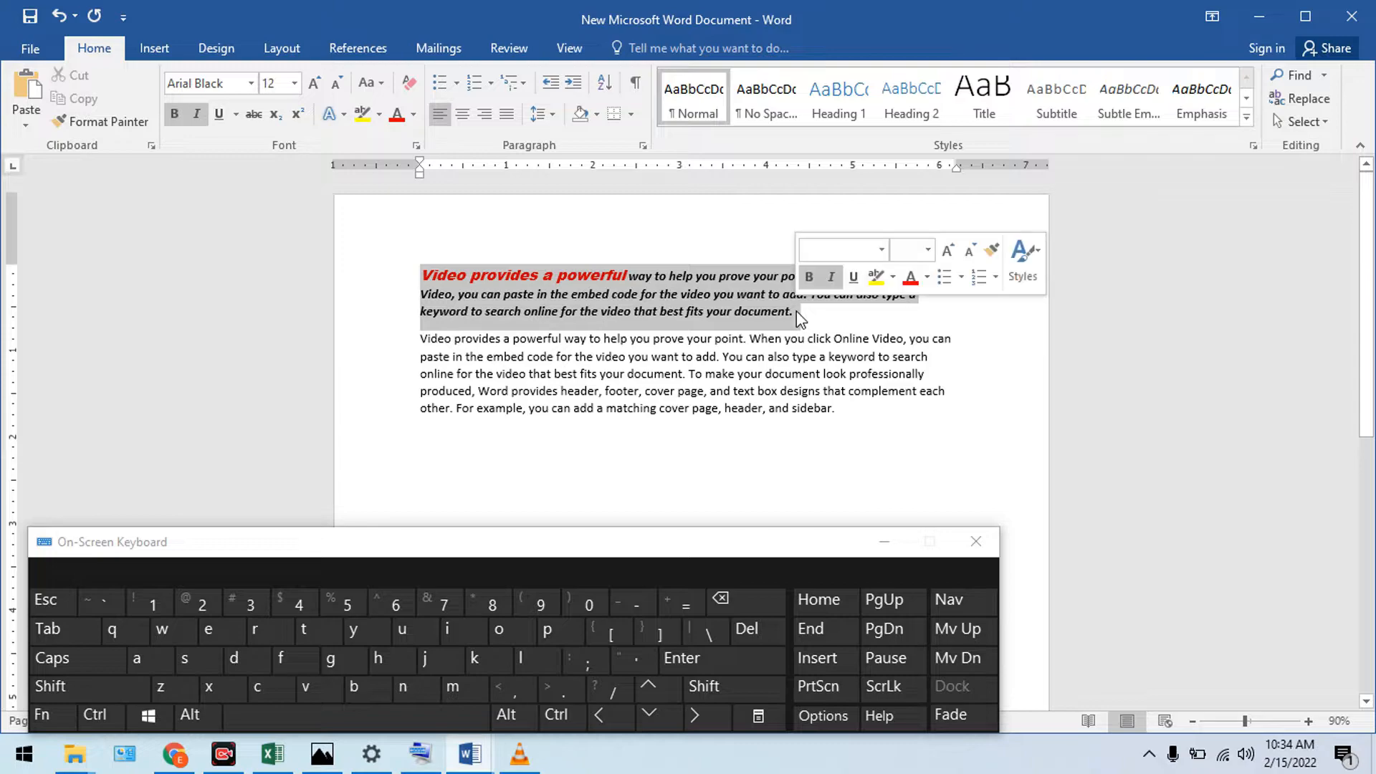
left_click(797, 311)
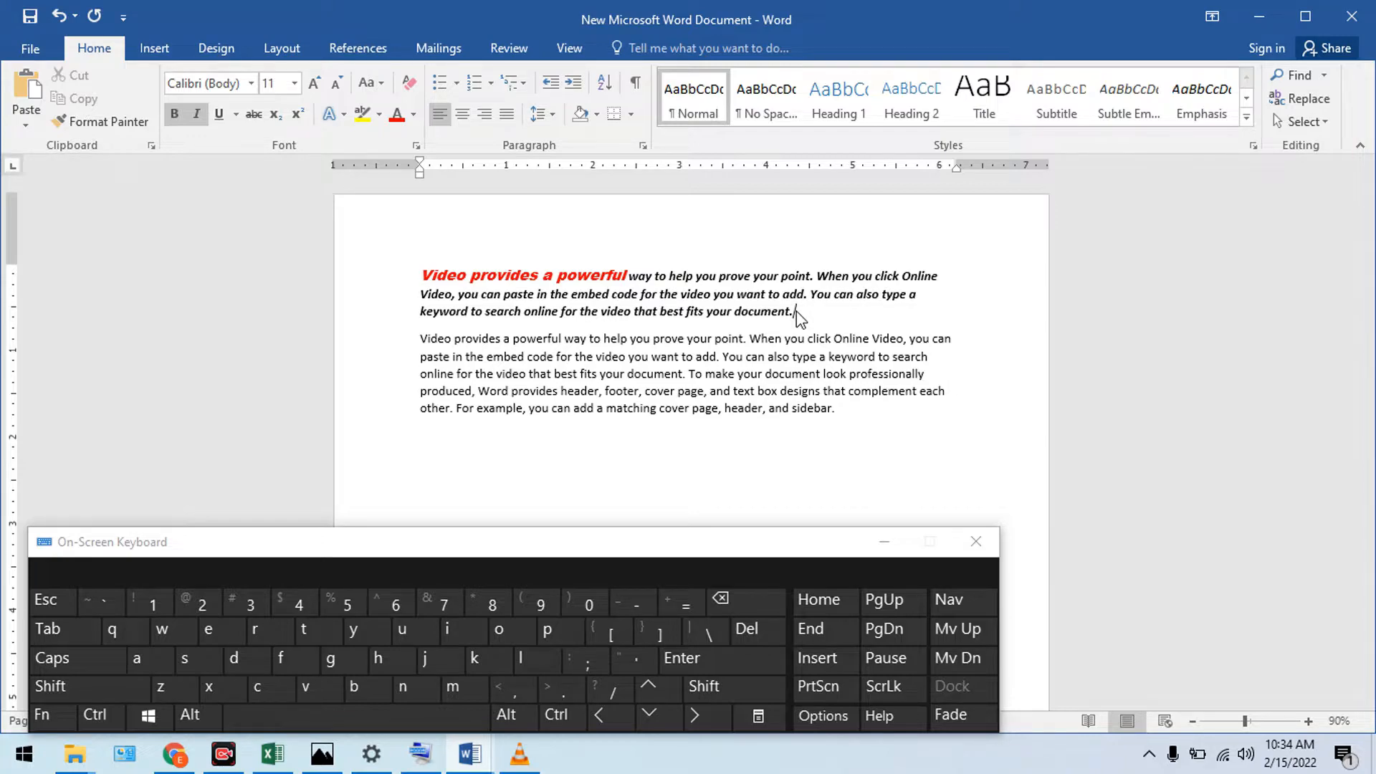
mouse_move(797, 311)
left_mouse_down()
mouse_move(484, 293)
mouse_move(423, 274)
mouse_move(624, 316)
mouse_move(793, 309)
left_mouse_up()
left_click(435, 275)
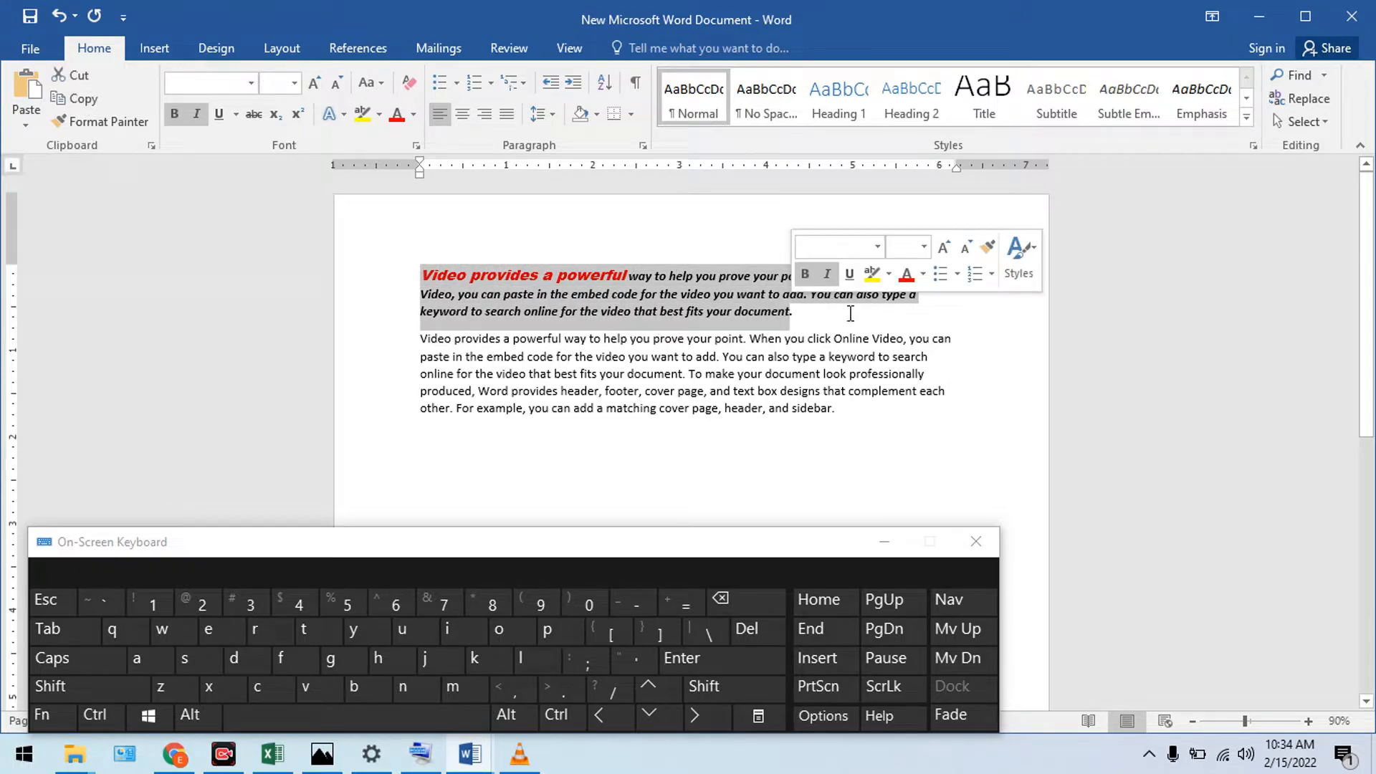
left_click(908, 298)
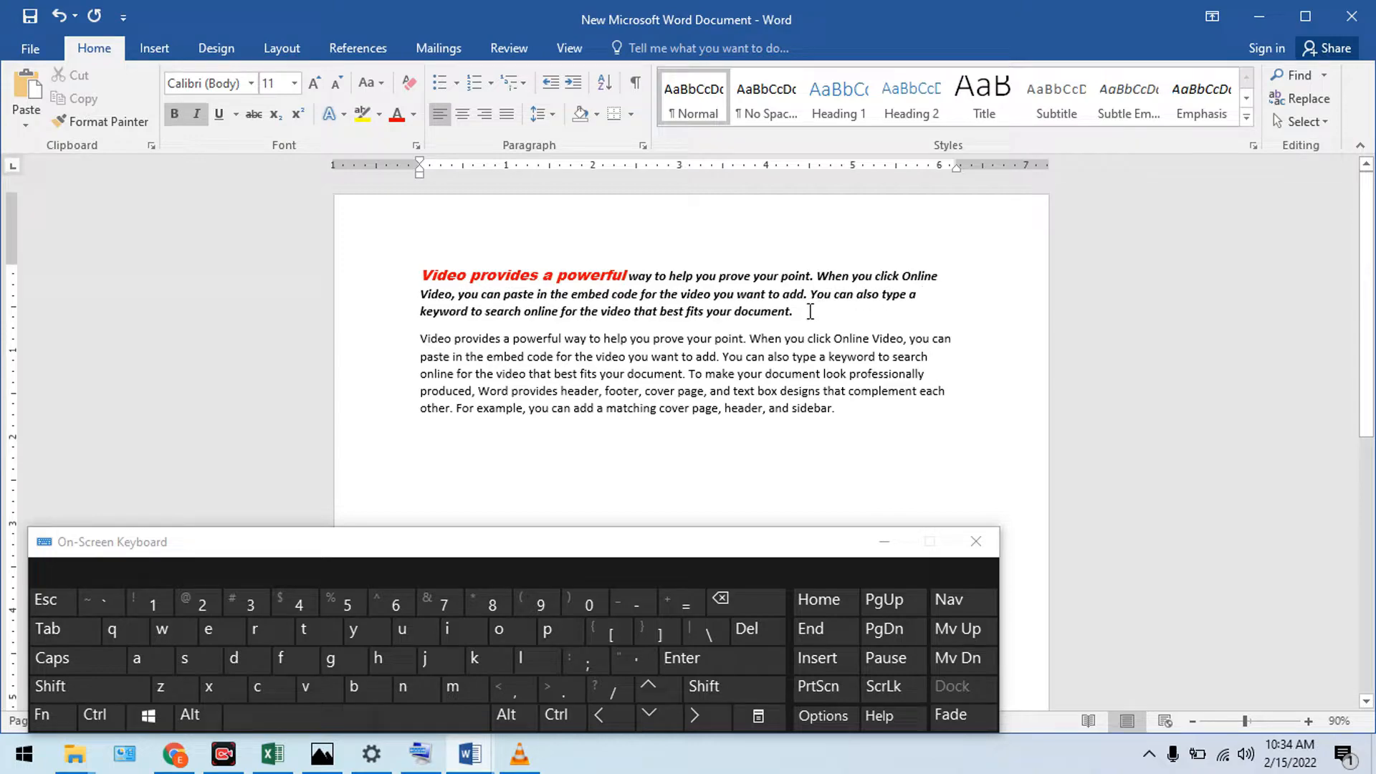
left_click_drag(796, 311, 422, 276)
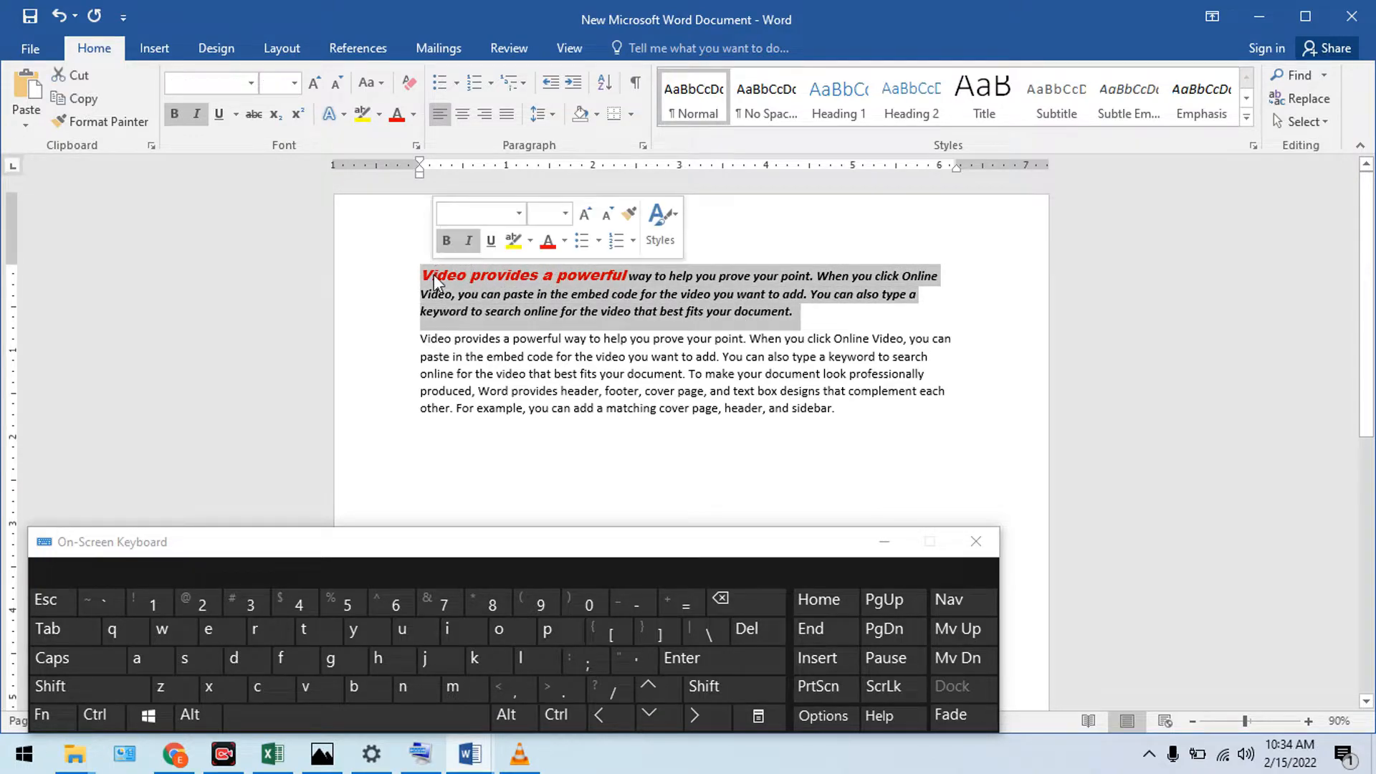
left_click(562, 715)
left_click(441, 663)
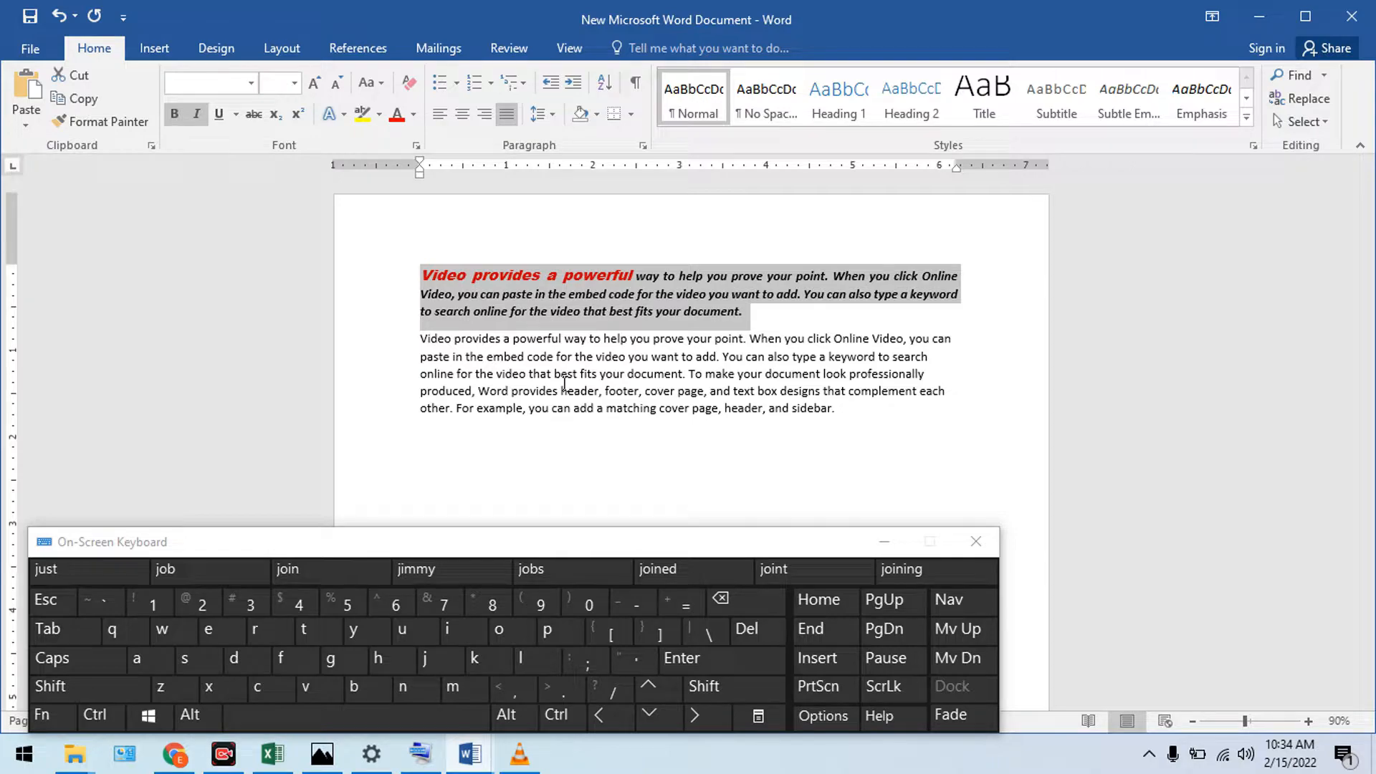
- Start a bulleted list below the second paragraph with the items "Pakistan" and "United Kindom"
scroll(544, 394, "down", 2)
left_click(490, 374)
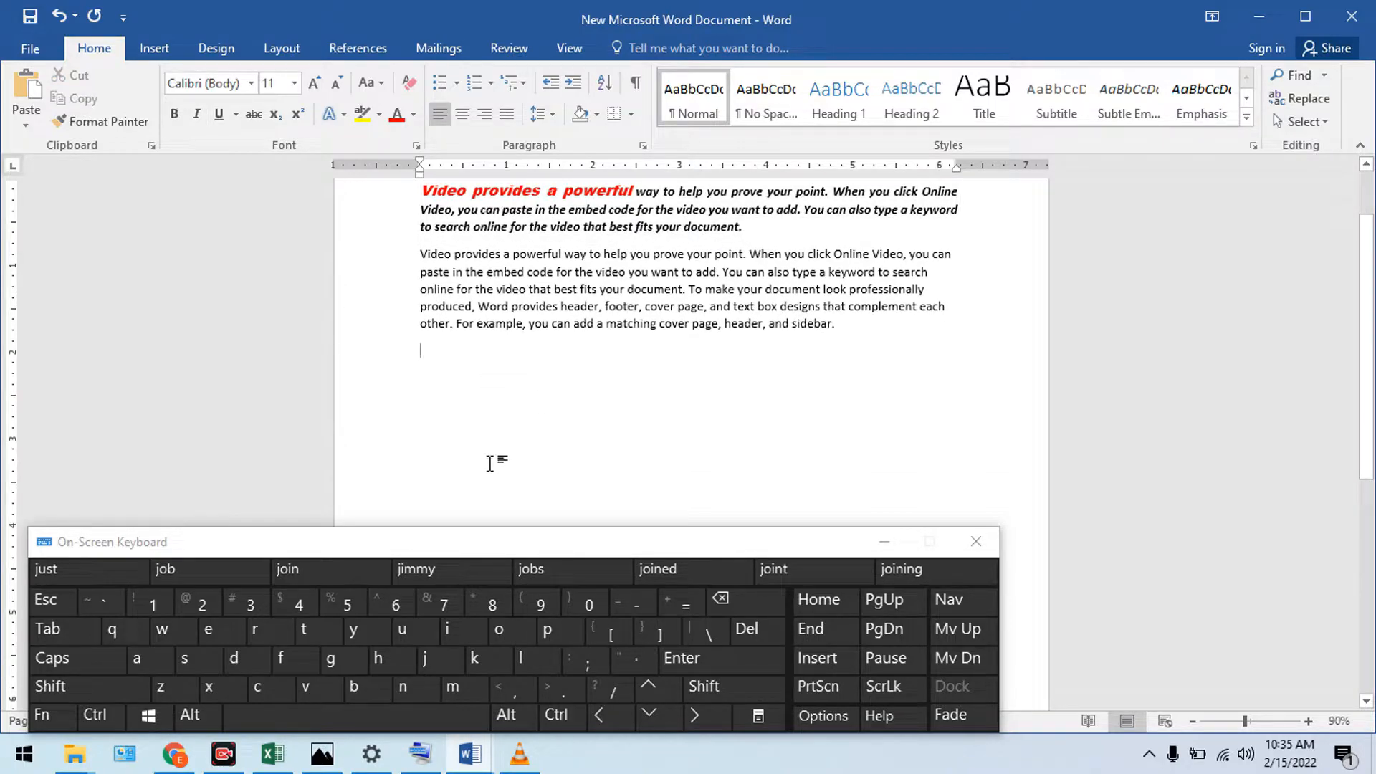
left_click(442, 83)
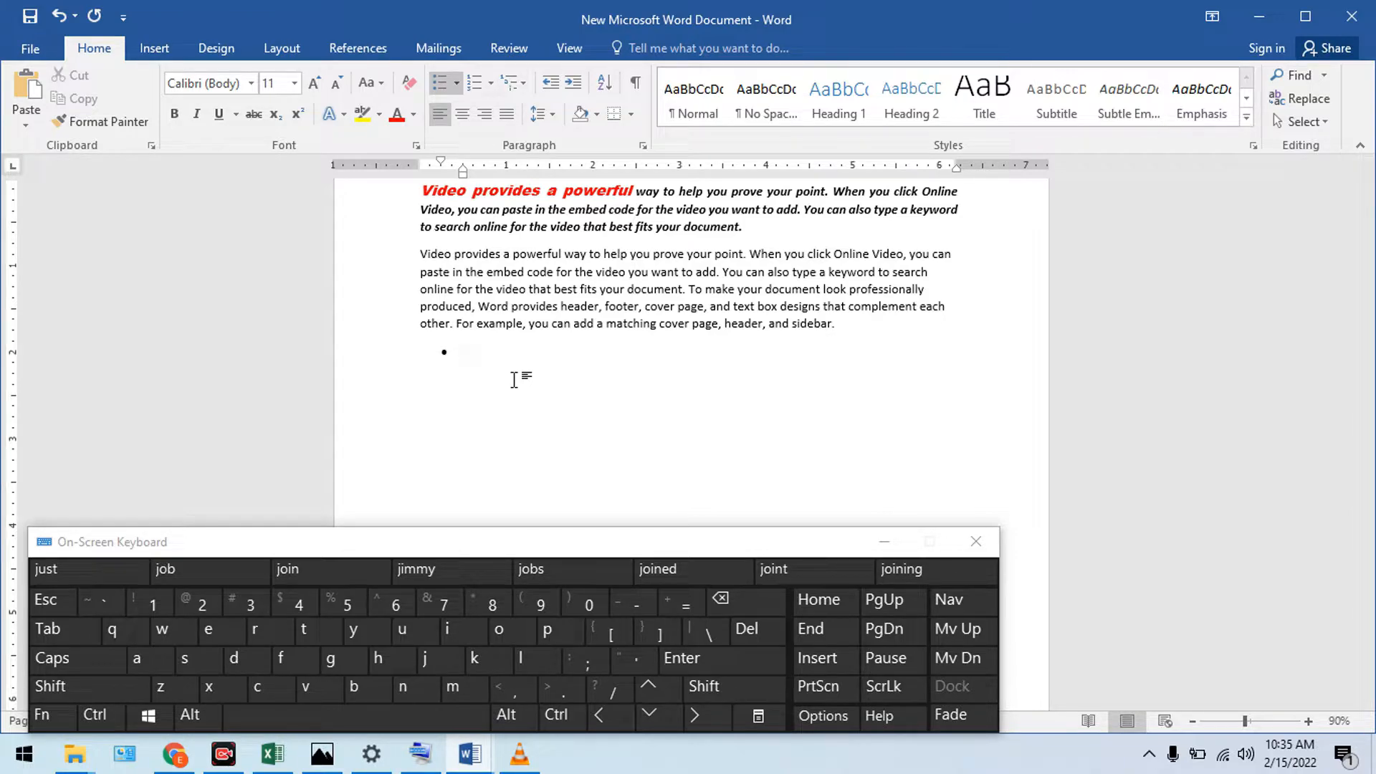
type("Pakistan")
key("Return")
type("Unite")
type("d Kind")
type("dom")
key("BackSpace")
key("BackSpace")
key("BackSpace")
key("BackSpace")
type("dom")
key("Return")
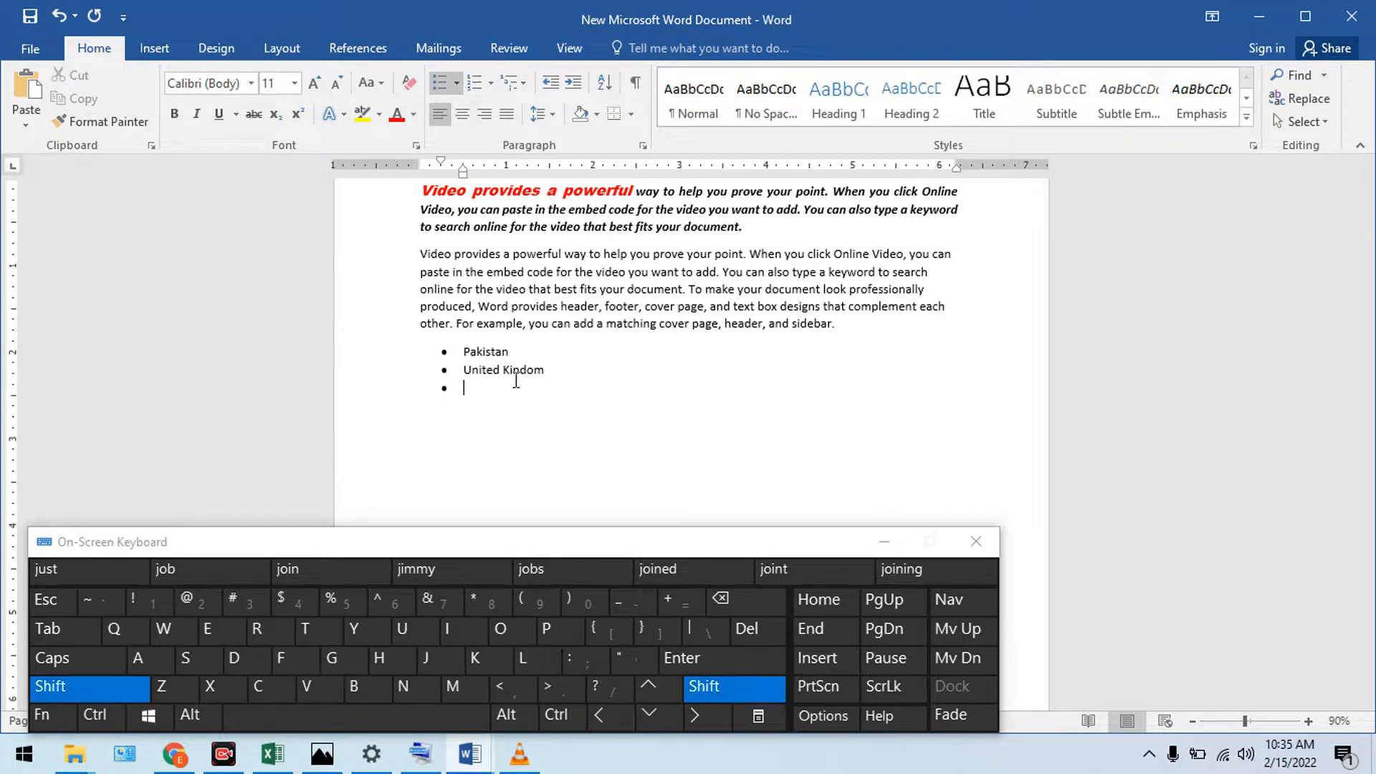
- Add "United States" and "India" as further items of the bulleted list
type("United States")
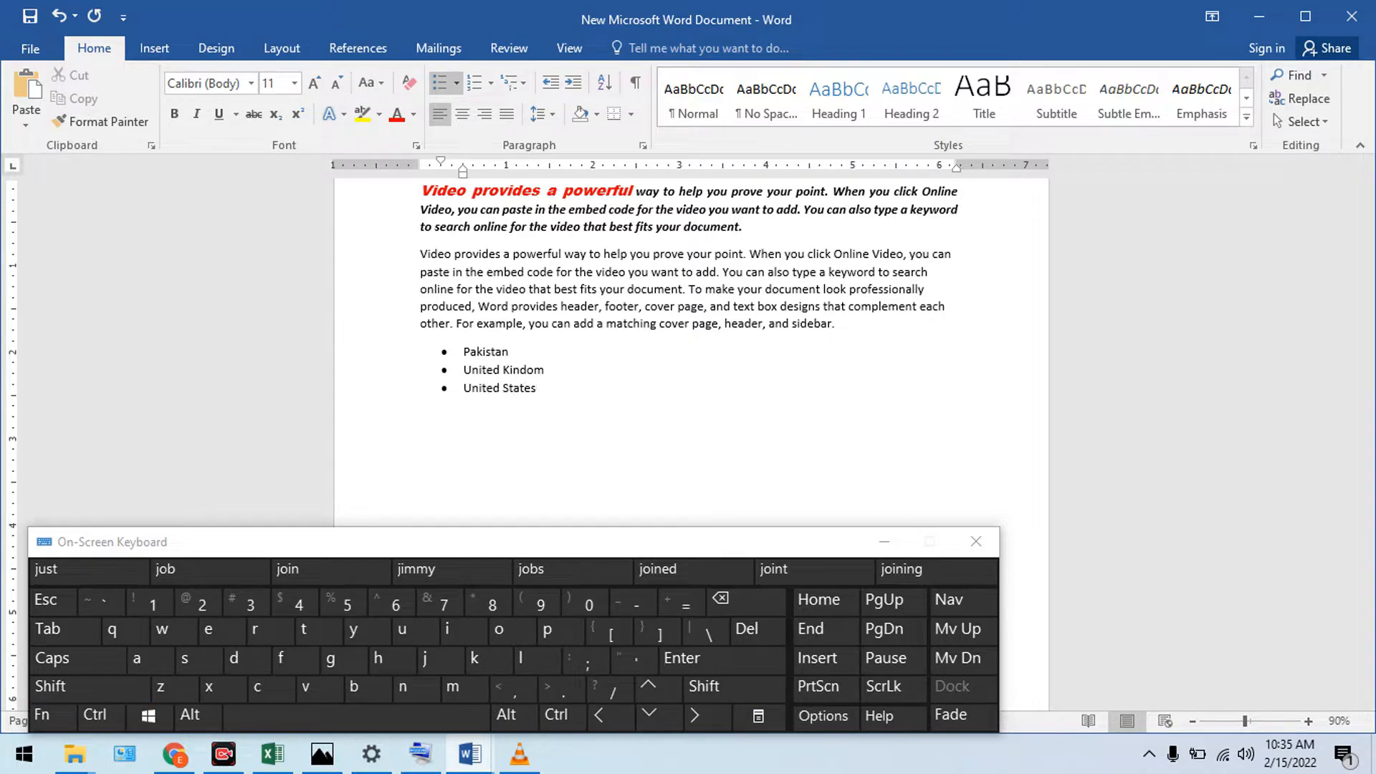
type("I")
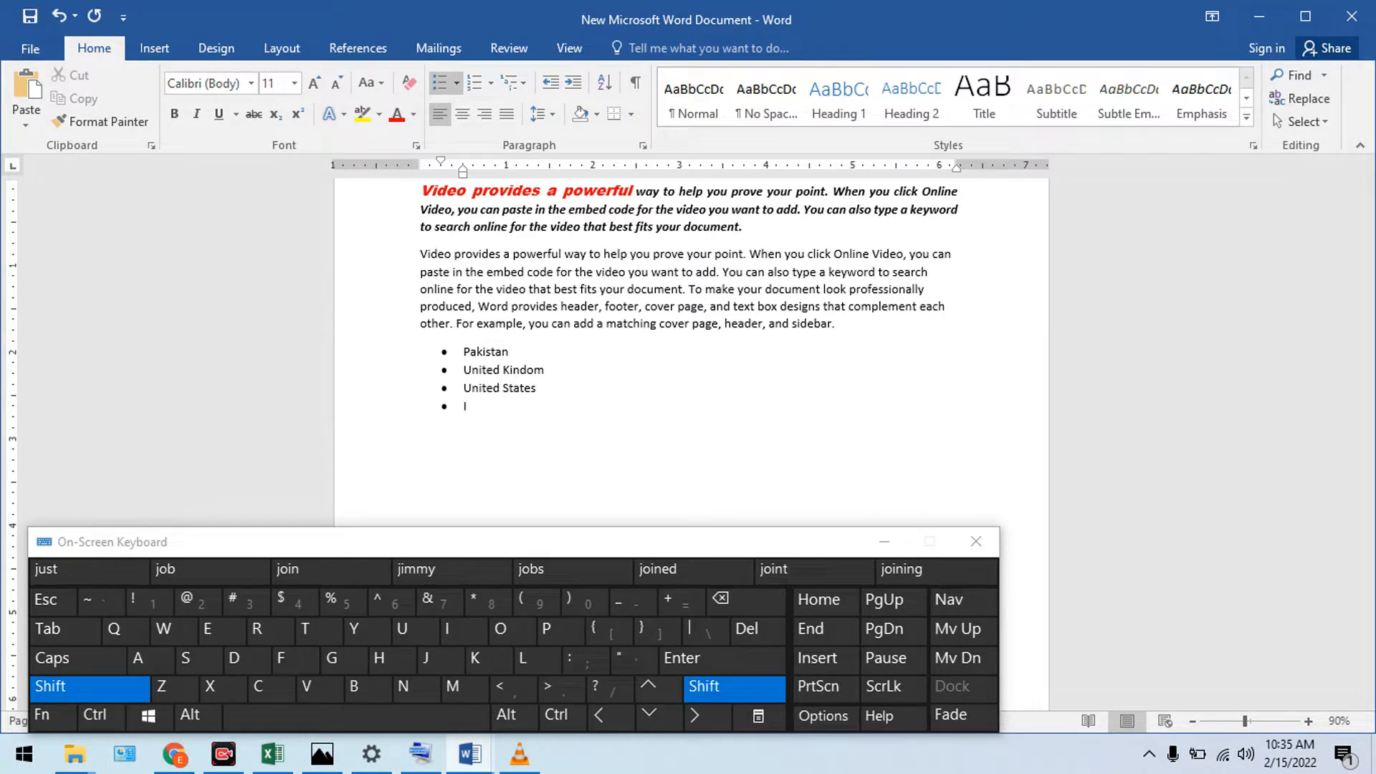
type("ndia")
key("BackSpace")
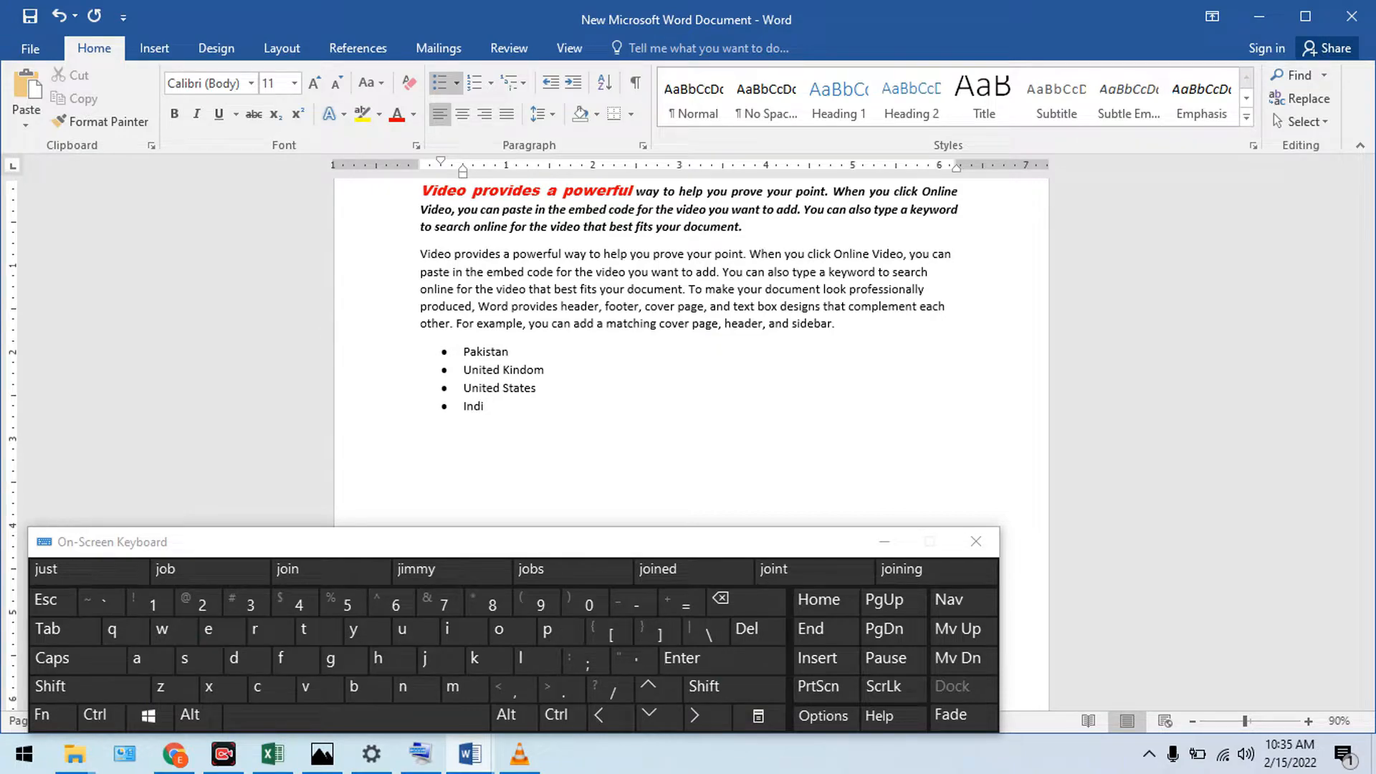
type("a")
- Convert the four-item bulleted country list into a numbered list
left_click_drag(464, 351, 516, 420)
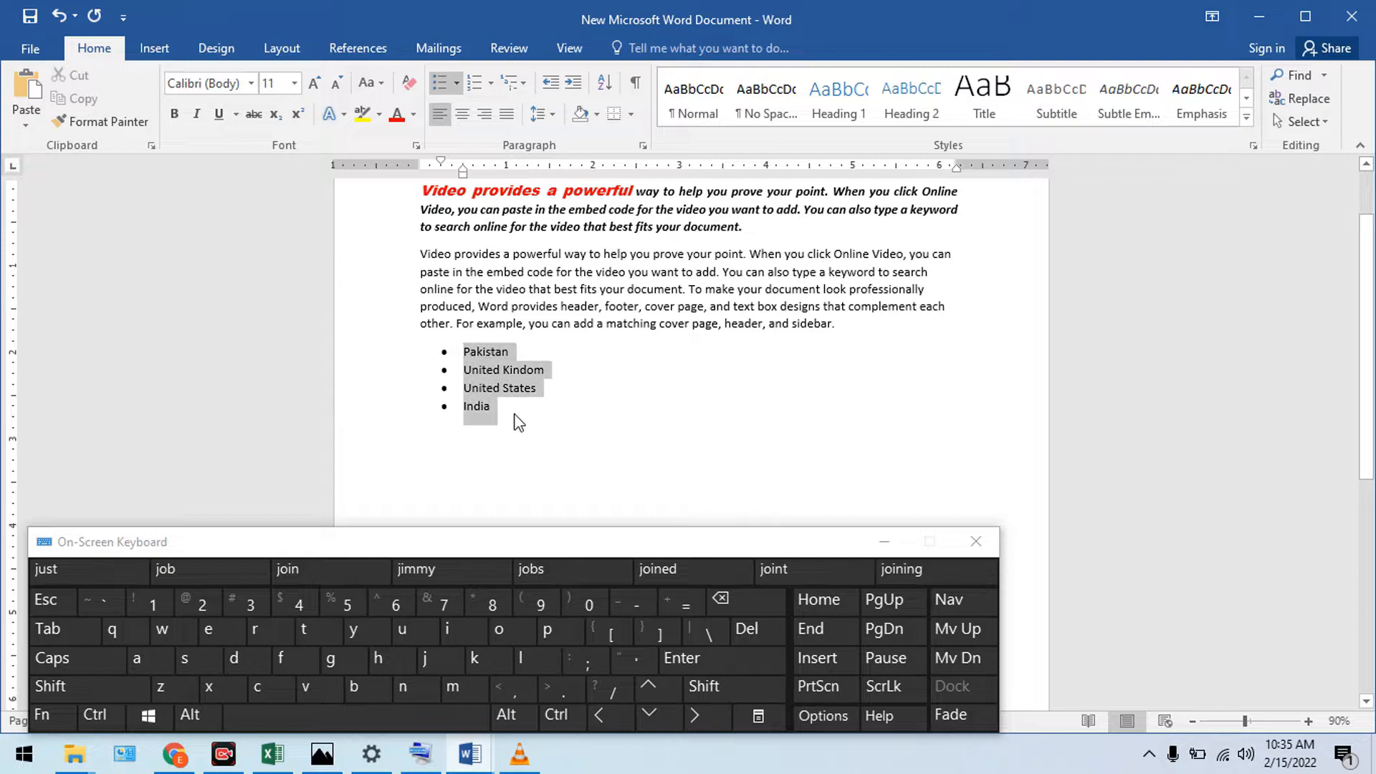
left_click(474, 83)
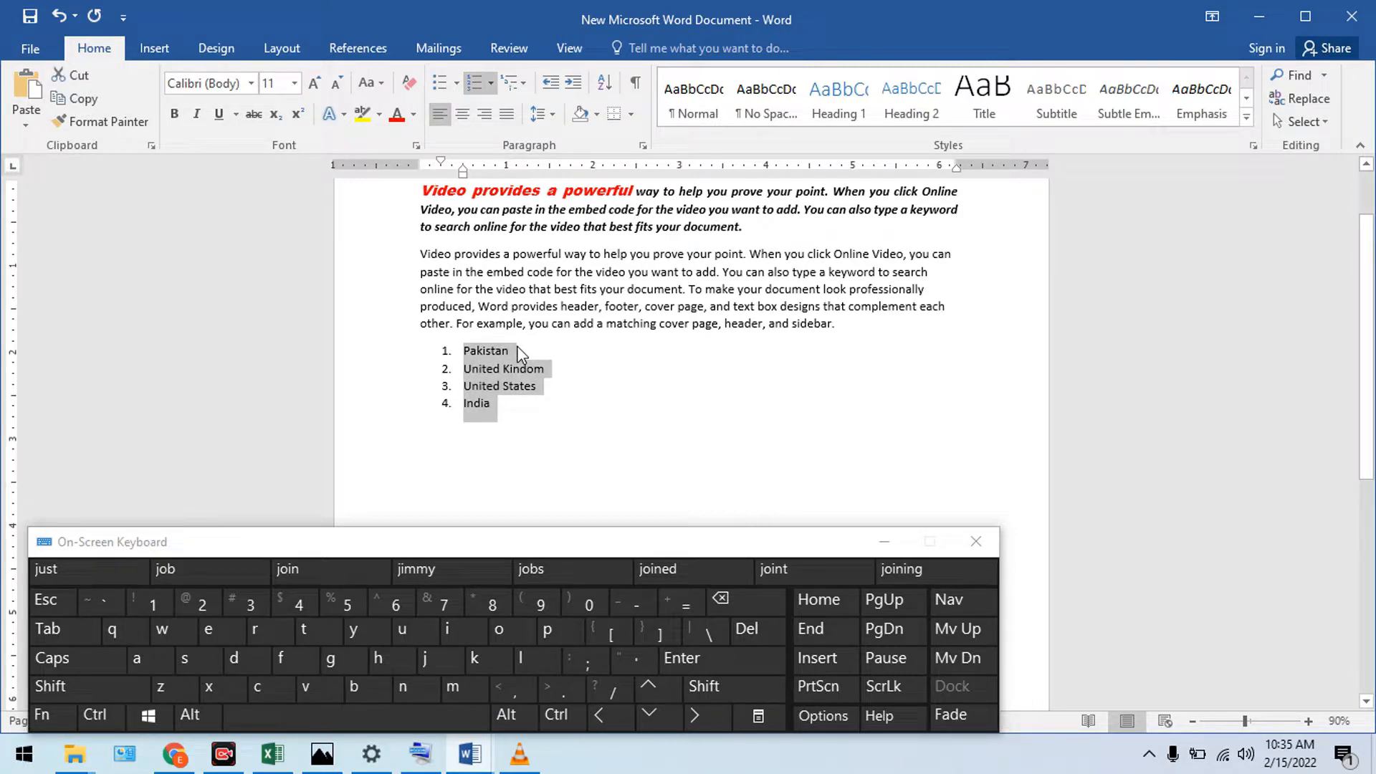
left_click(509, 399)
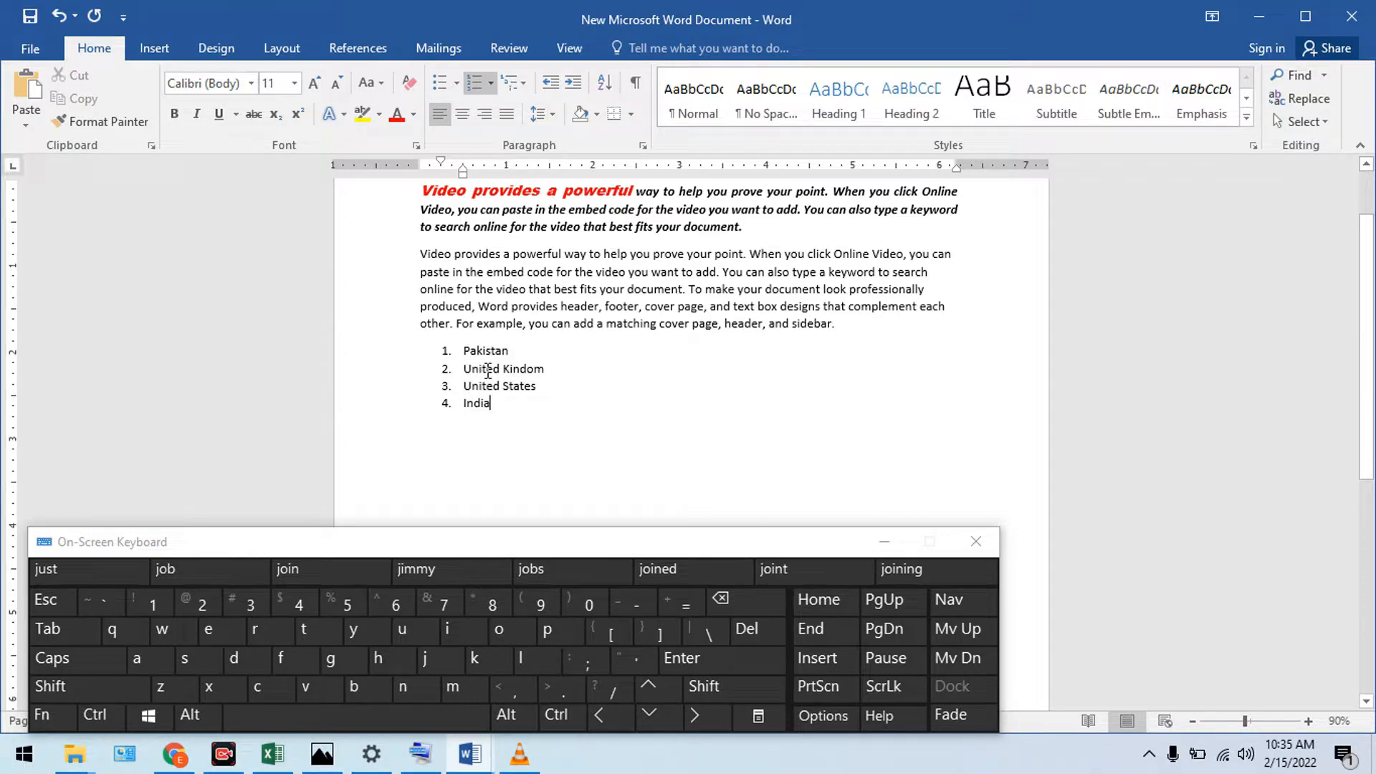
left_click_drag(463, 350, 494, 403)
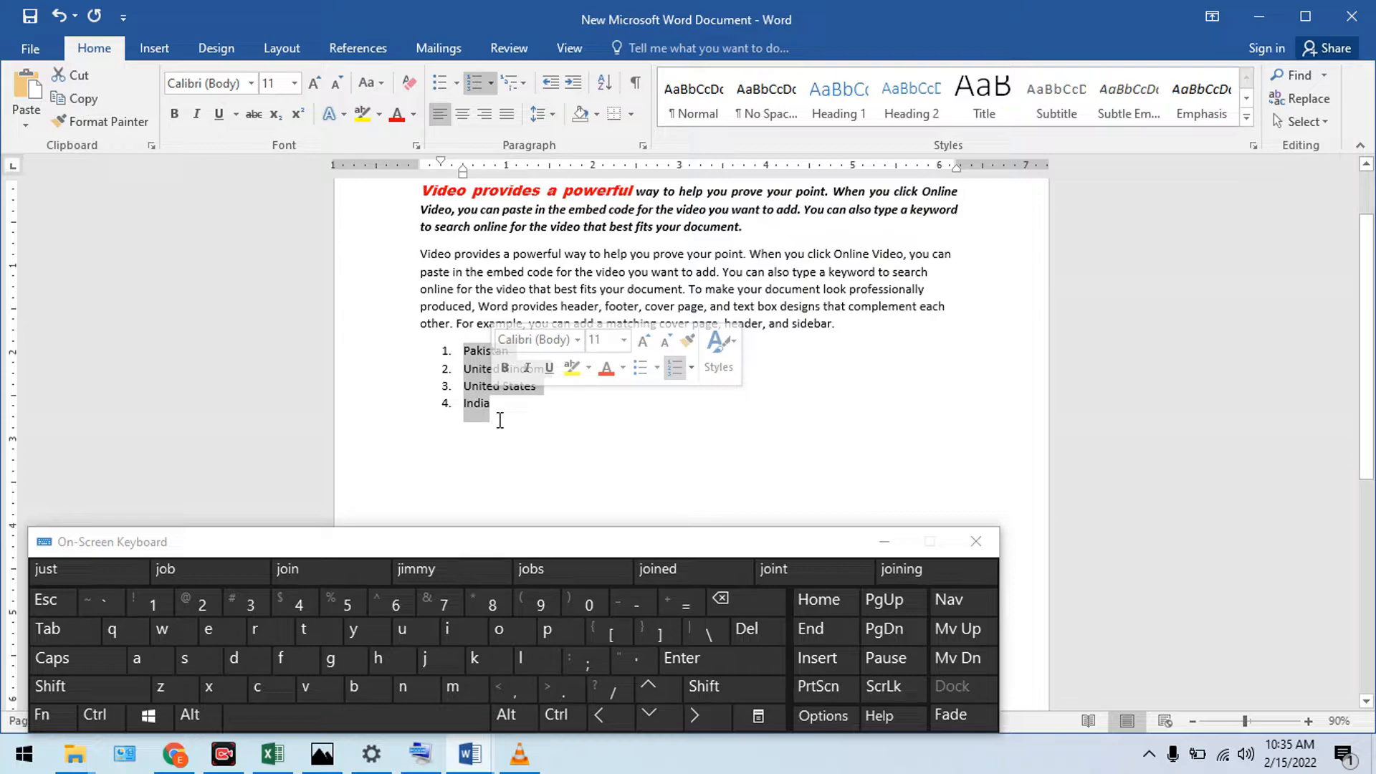
left_click(499, 412)
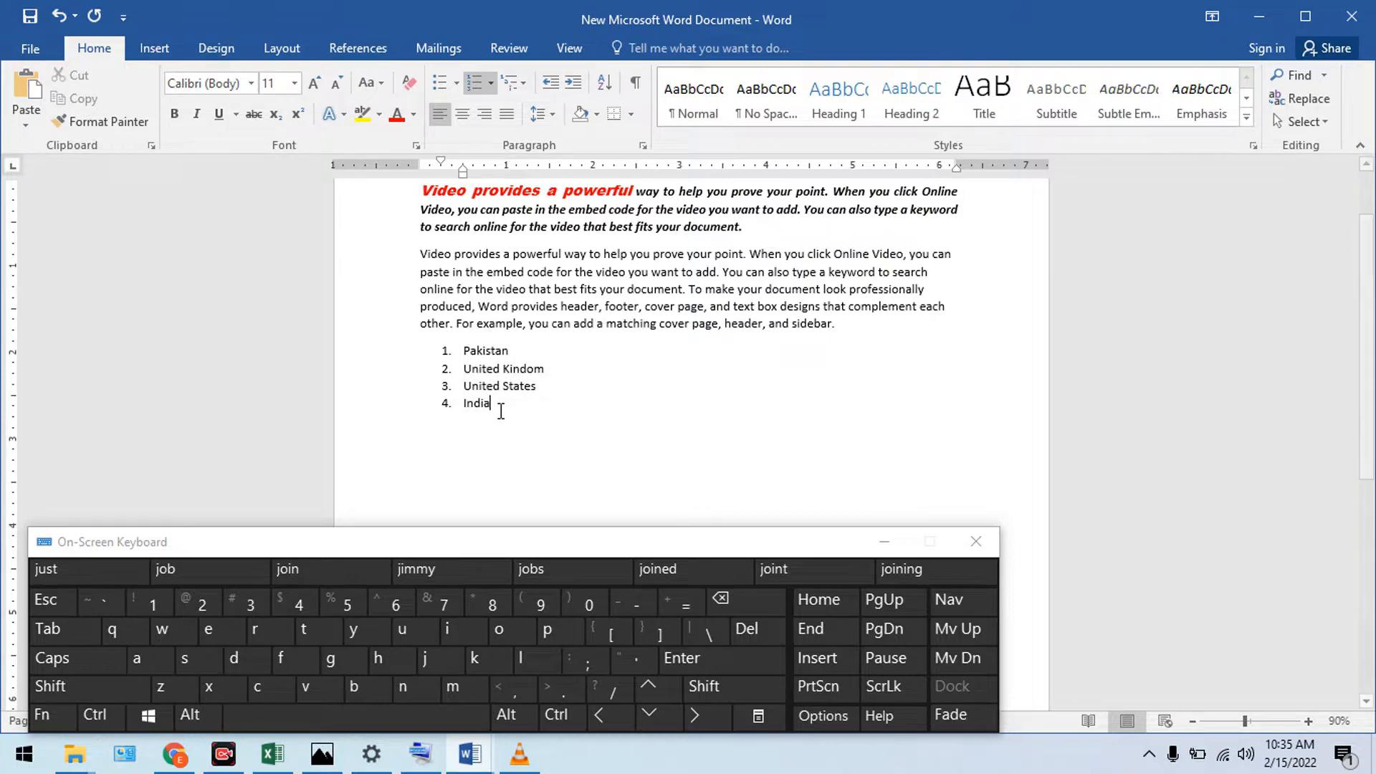
- Add an indented sublist under "Pakistan" with the cities Islamabad, Karachi and Lahore
left_click(514, 355)
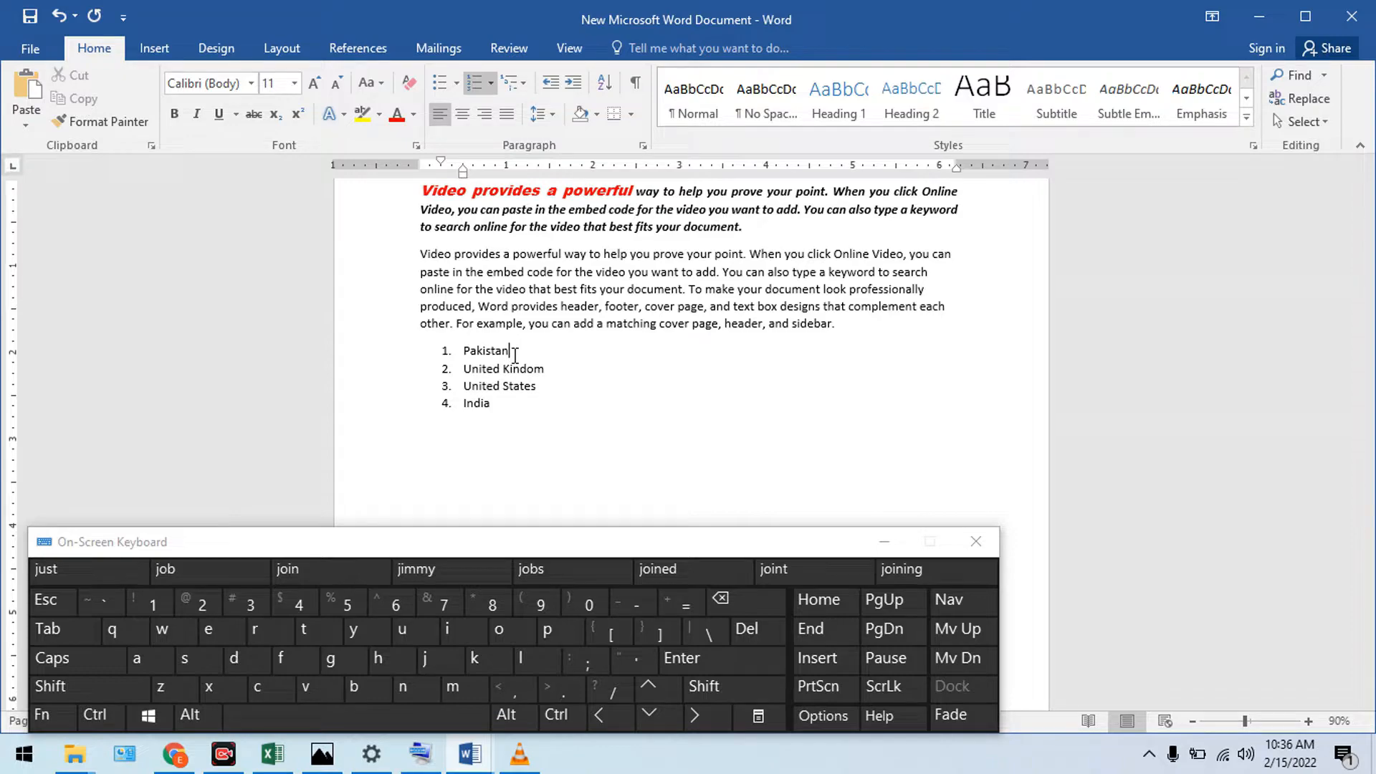
key("Return")
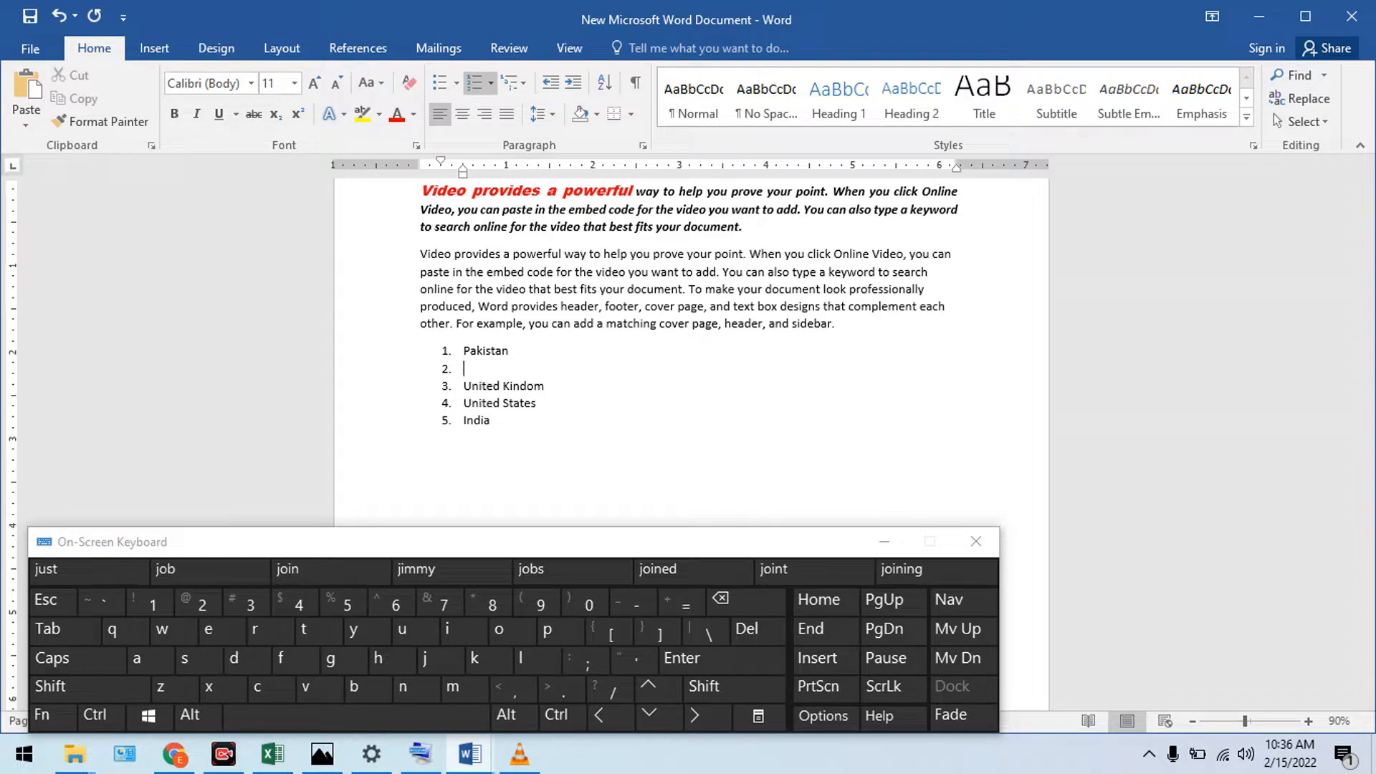
left_click(62, 632)
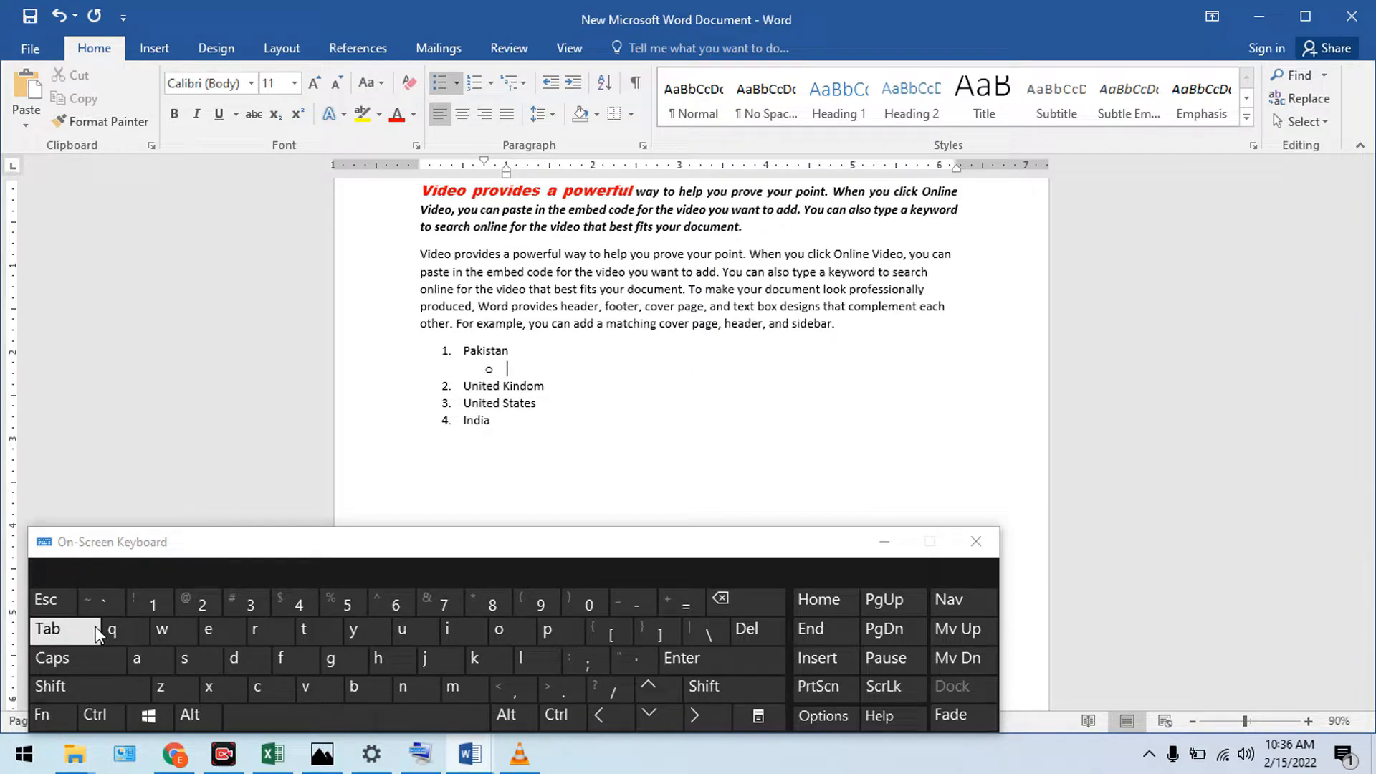
type("Islamabad")
key("Return")
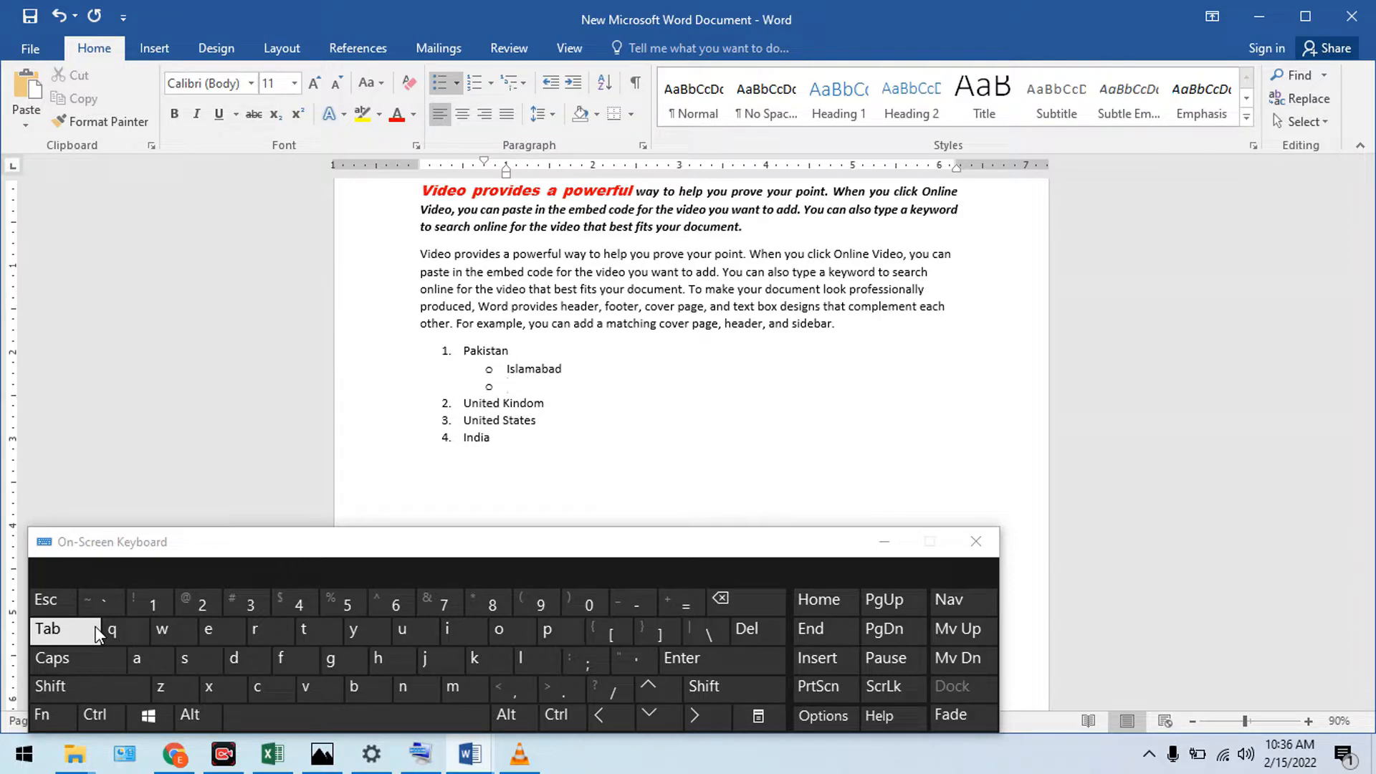
type("Karachi")
key("Return")
type("Laho")
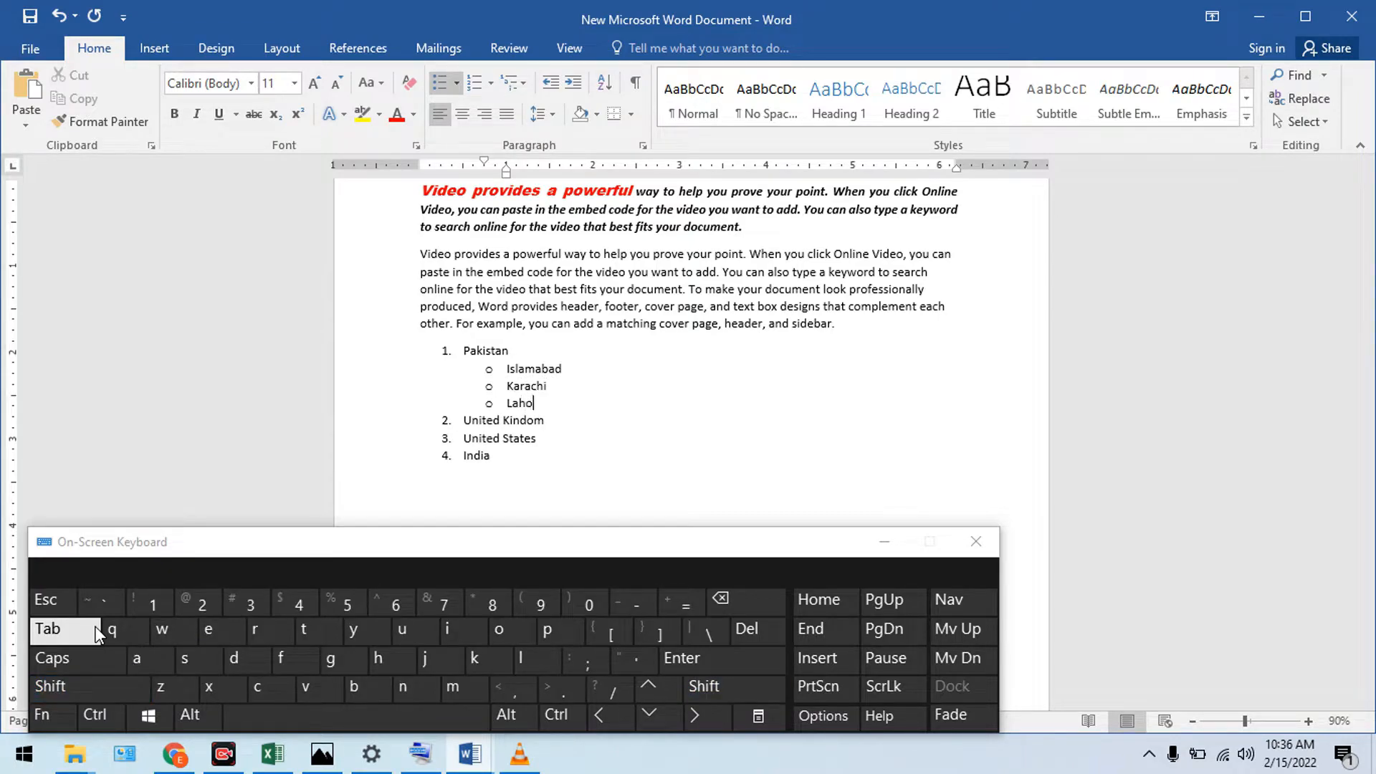
type("re")
- Add an indented sublist under "United Kindom" with the cities London and Manchester
left_click(556, 421)
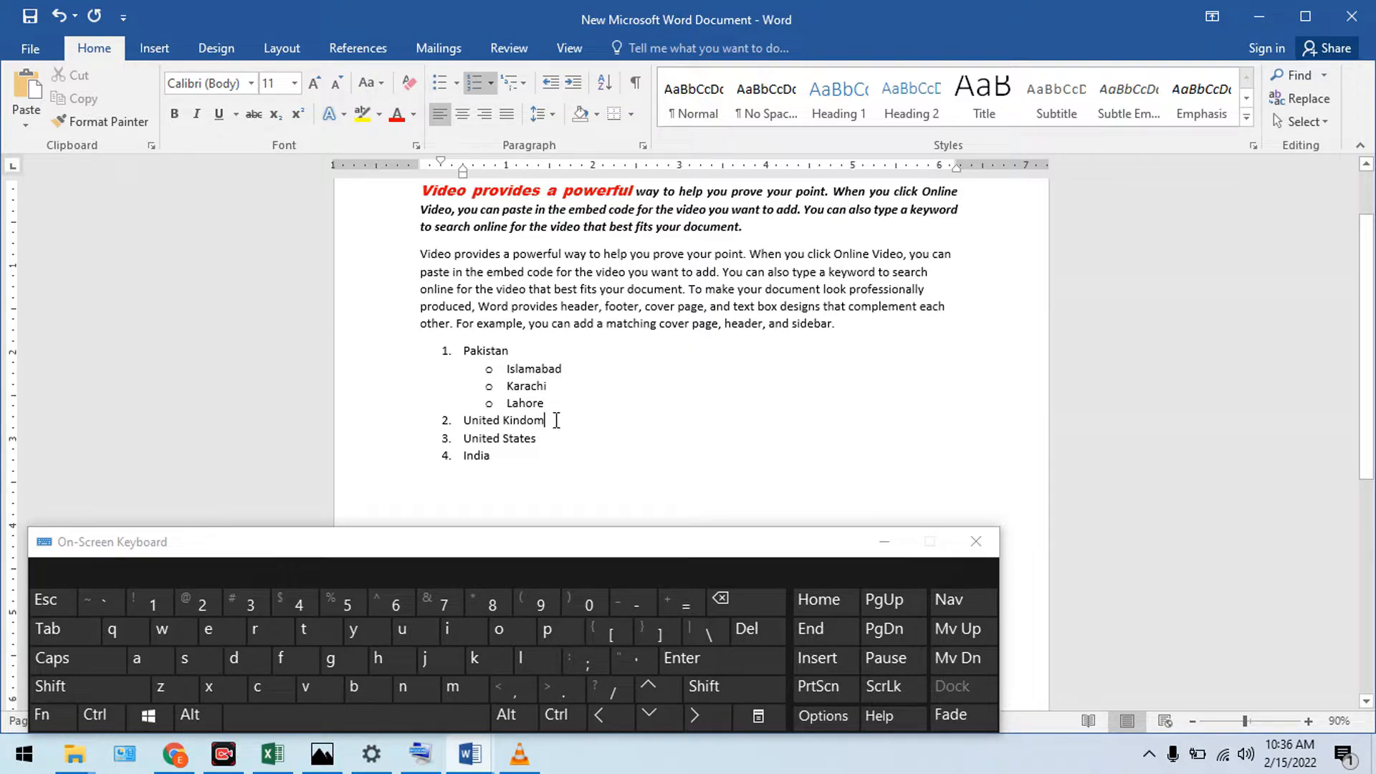
key("Return")
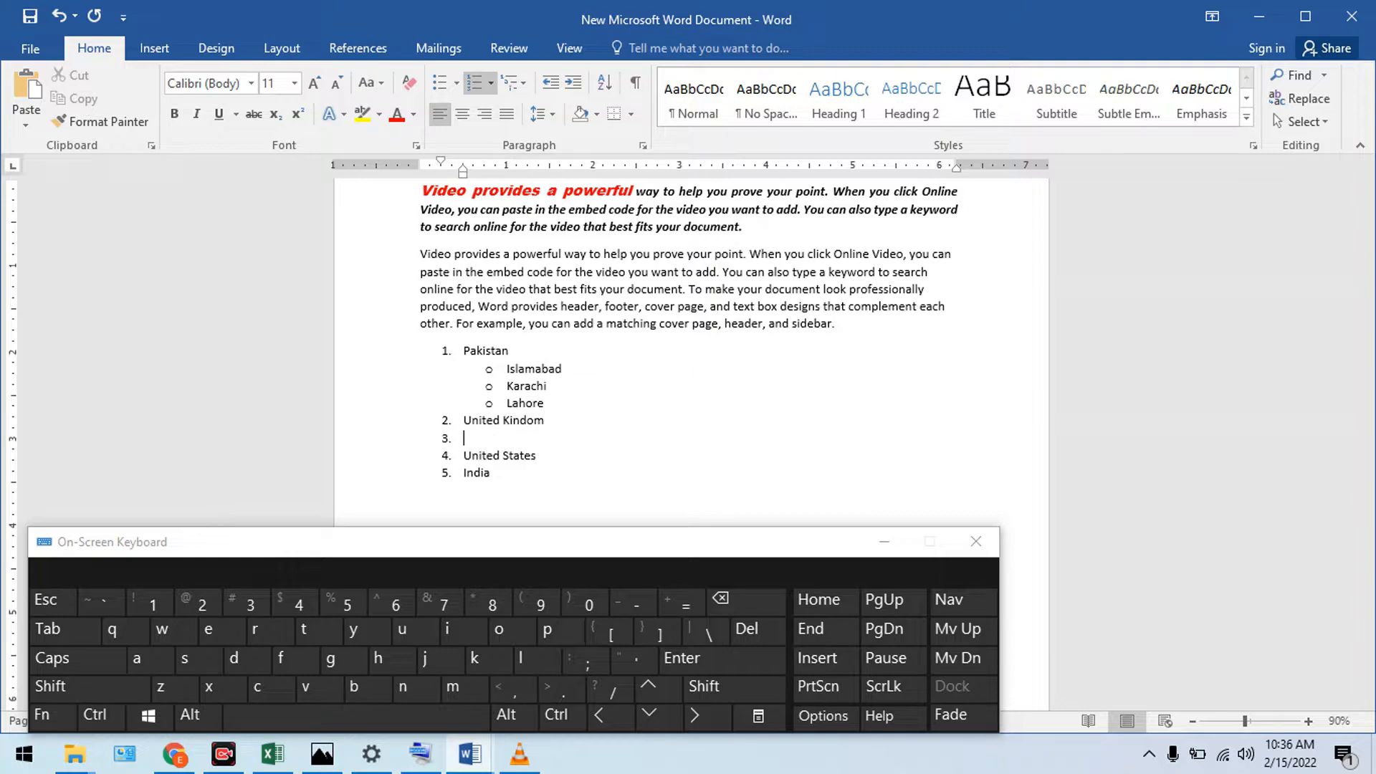
left_click(79, 628)
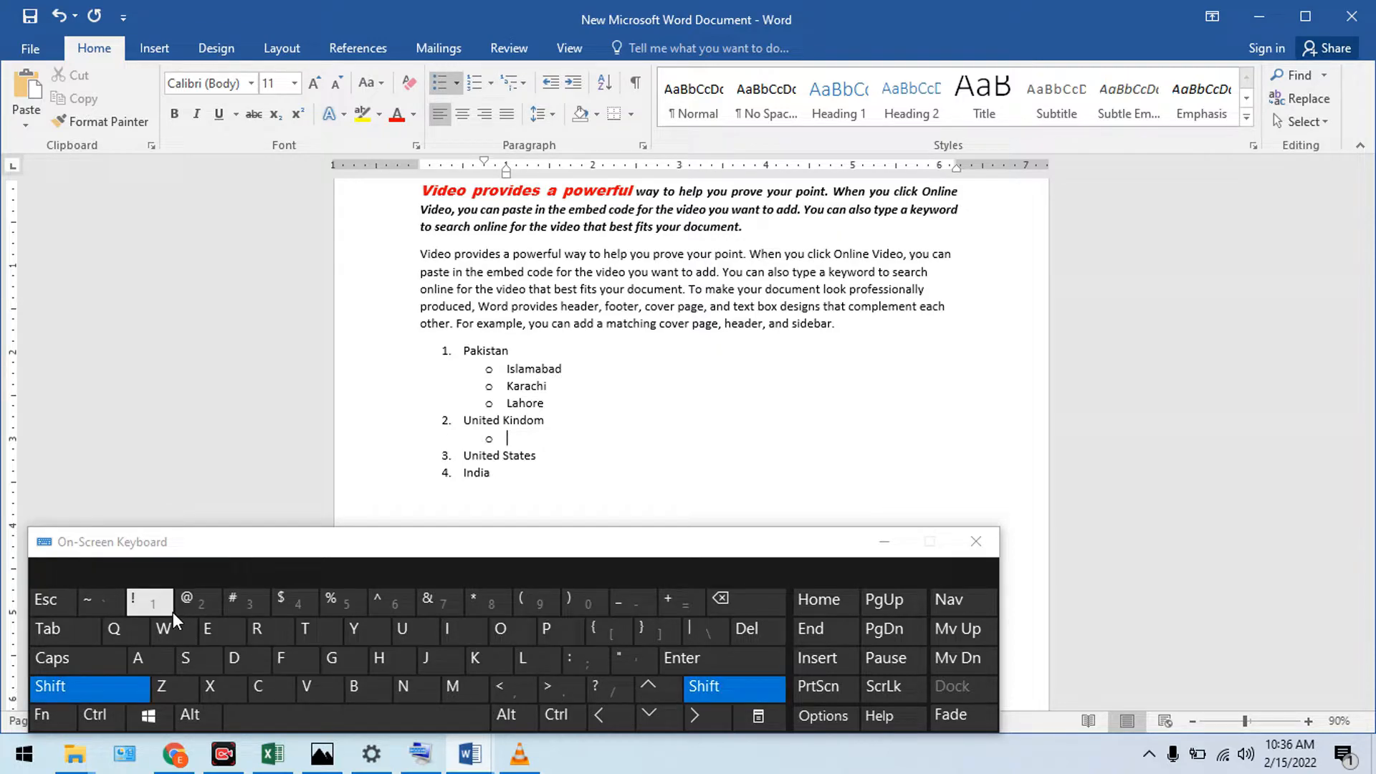
type("London")
key("Return")
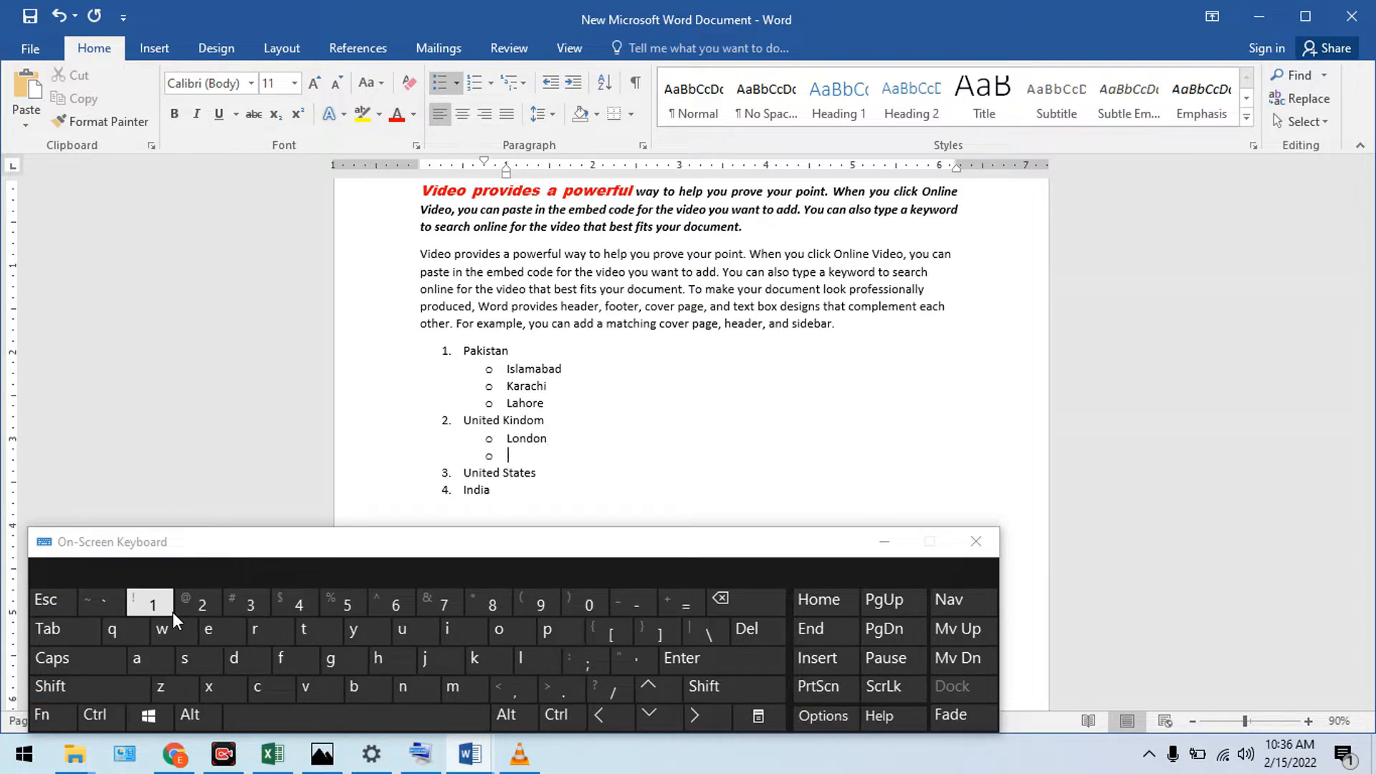
key("shift")
key("shift")
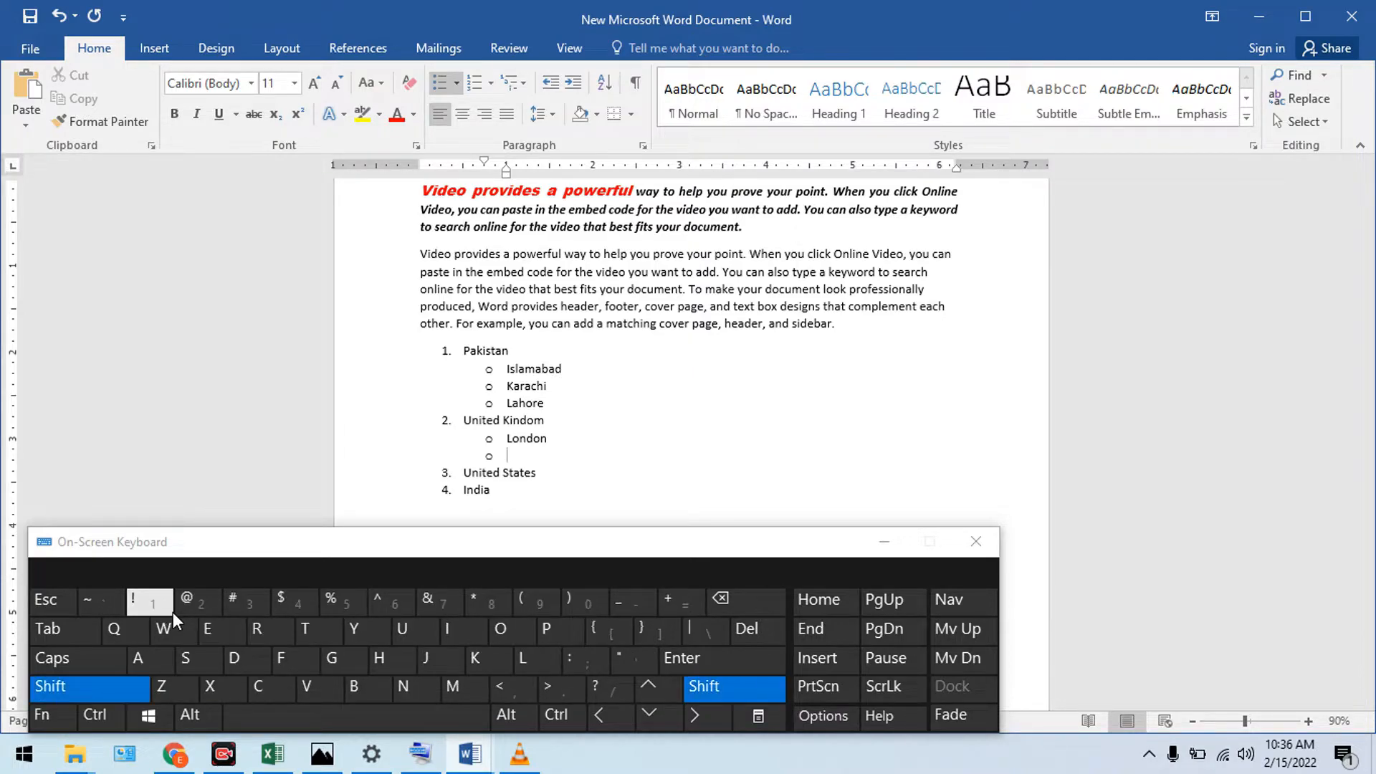
type("Manc")
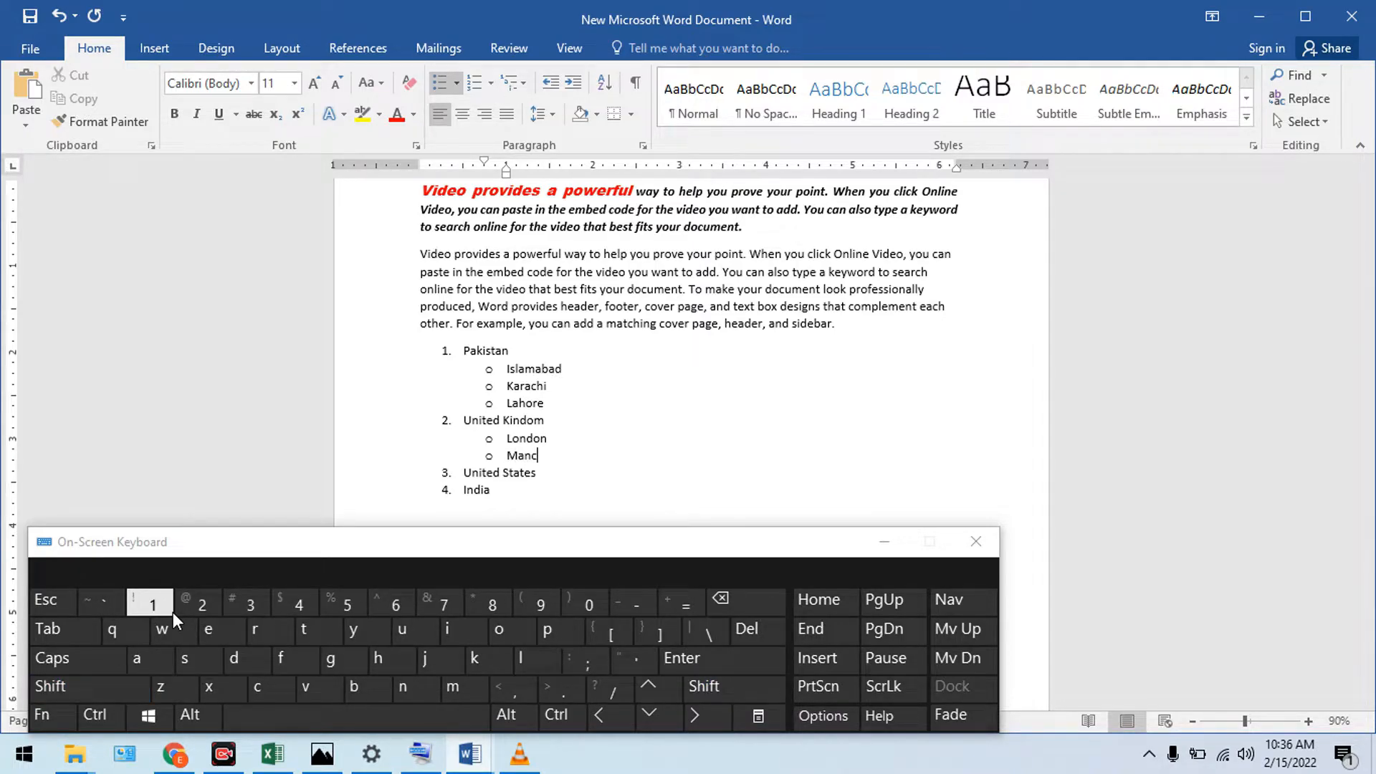
type("hester")
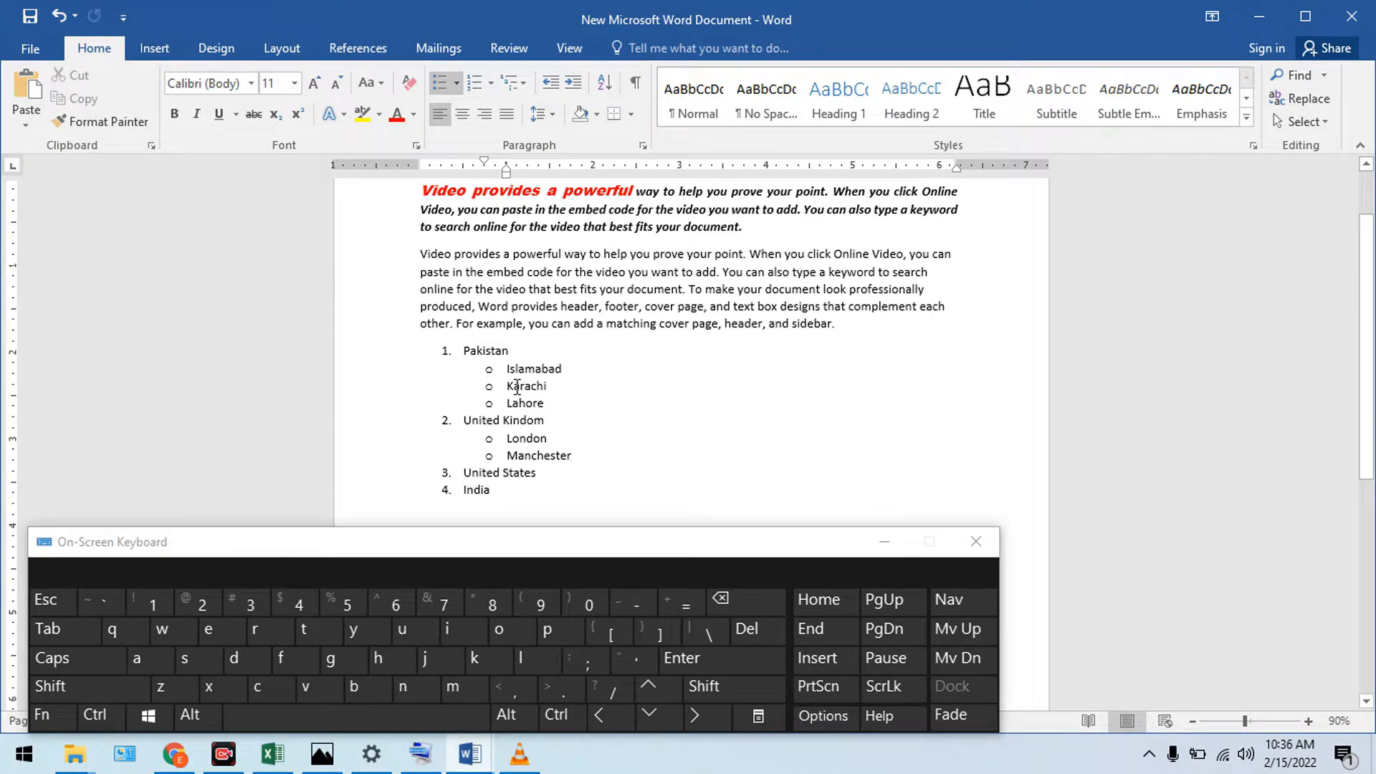
- Add "Rawalpindi" as a third-level item indented under "Islamabad"
left_click(554, 387)
left_click(576, 370)
key("Return")
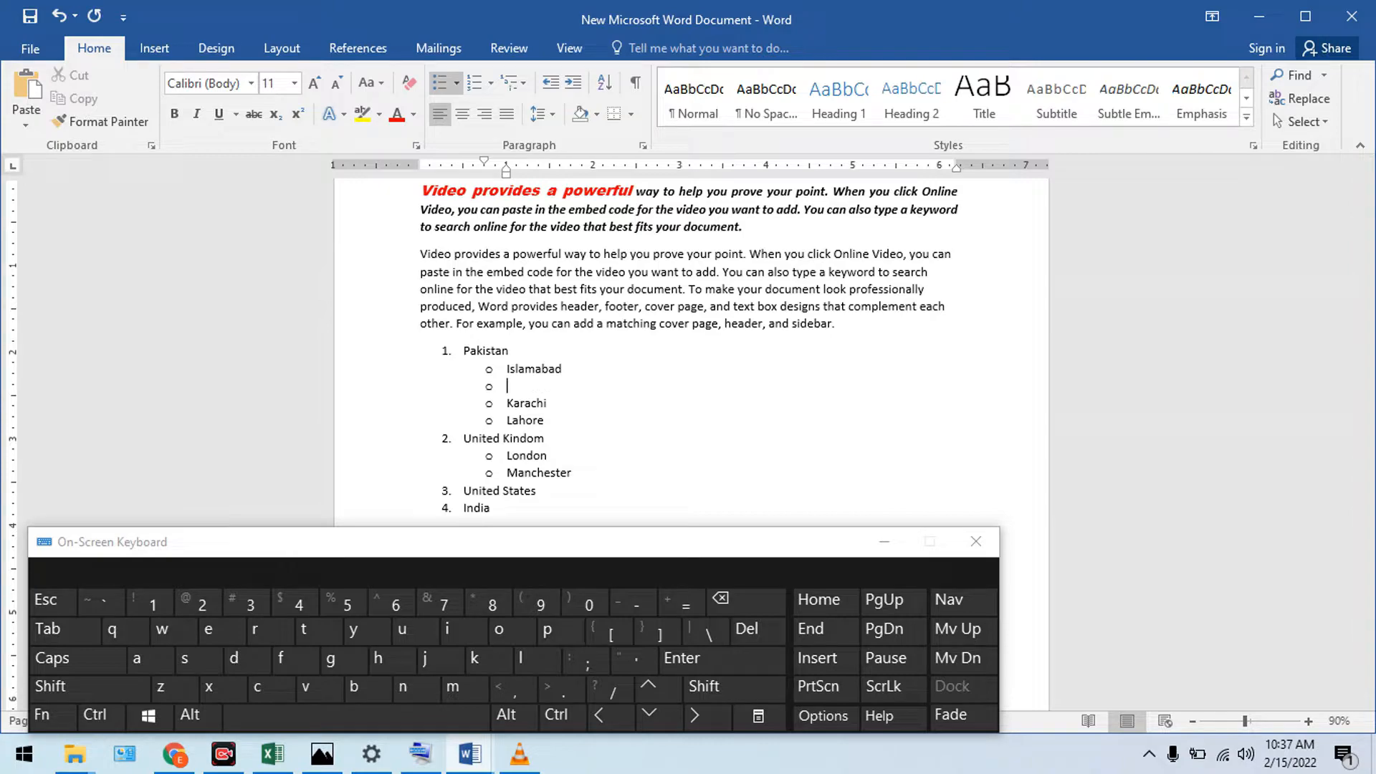
key("Tab")
type("Rawalpindi")
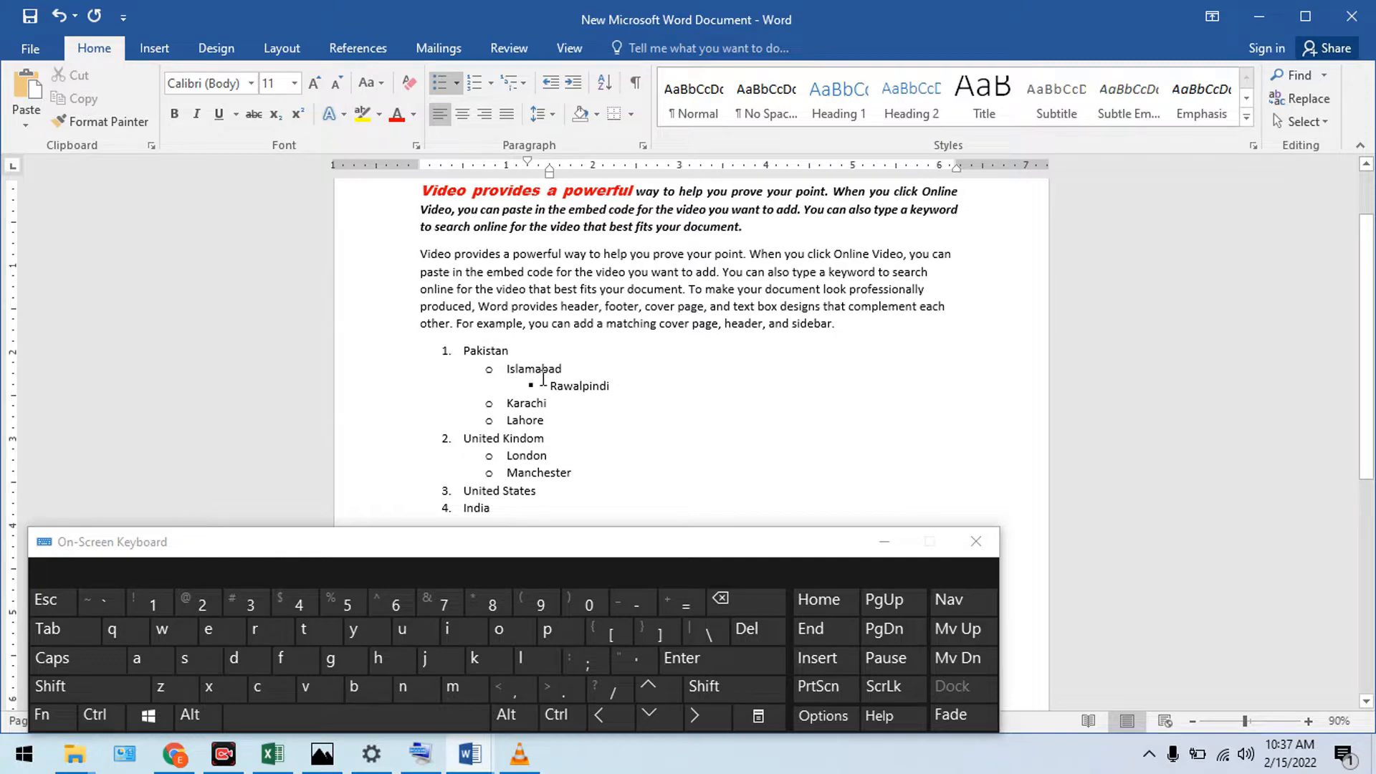
- Justify the second paragraph, directly above the country list
scroll(543, 401, "down", 2)
scroll(544, 408, "up", 2)
scroll(545, 414, "up", 2)
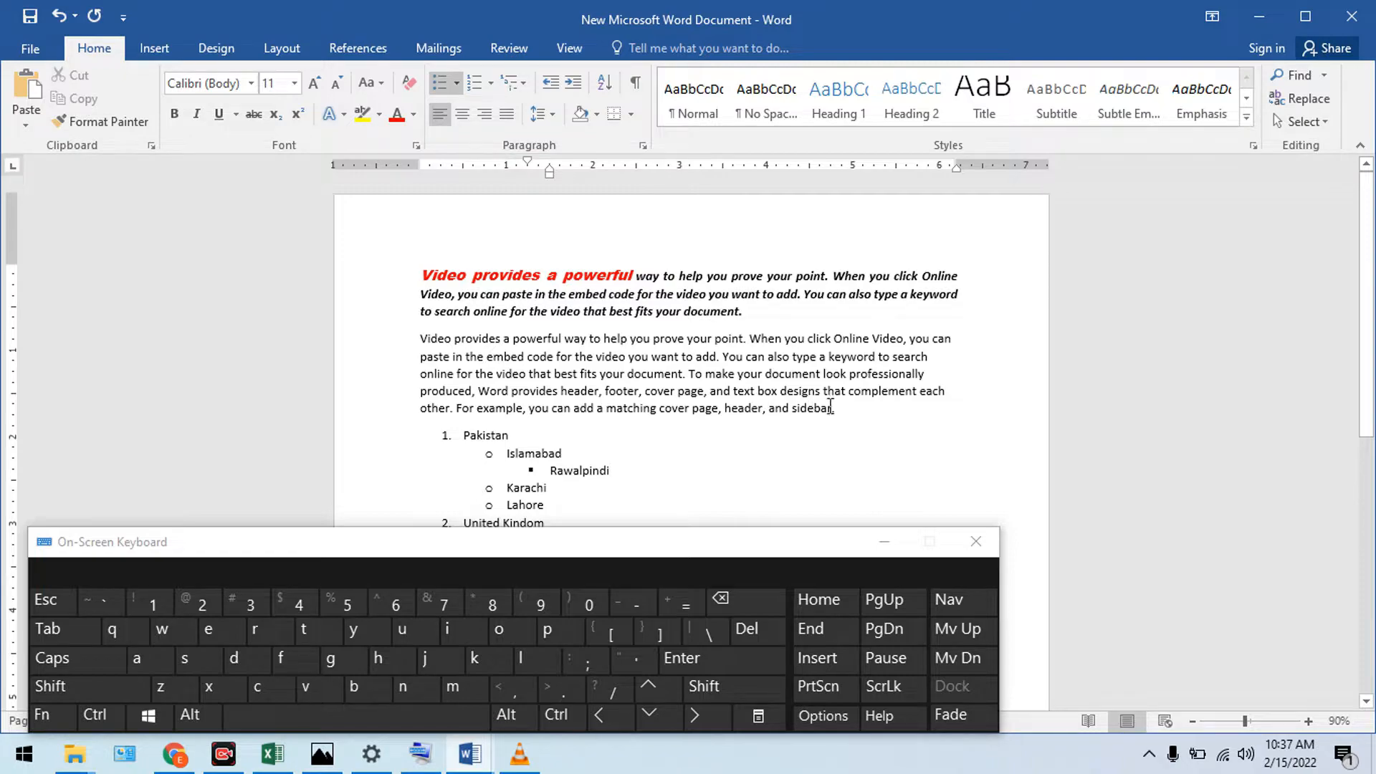
left_click_drag(837, 408, 420, 338)
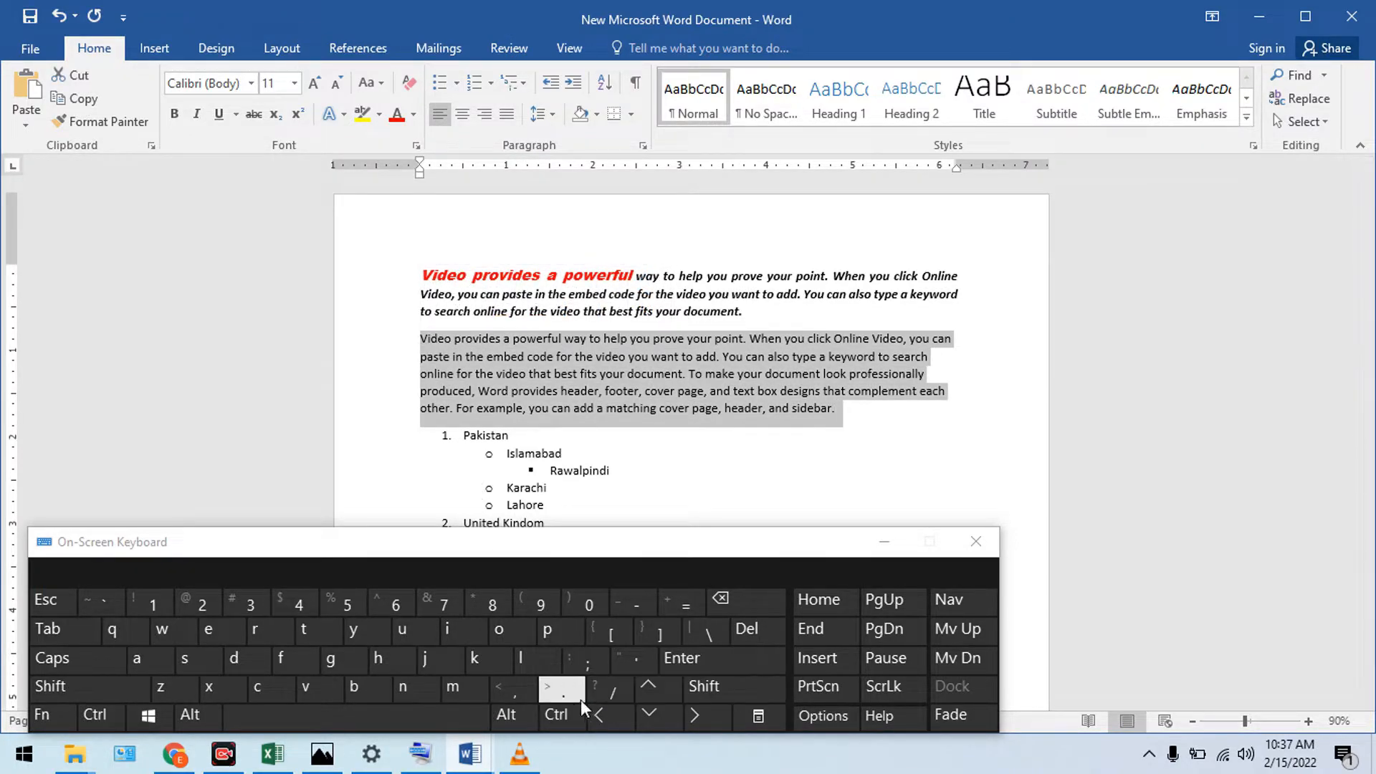
left_click(557, 715)
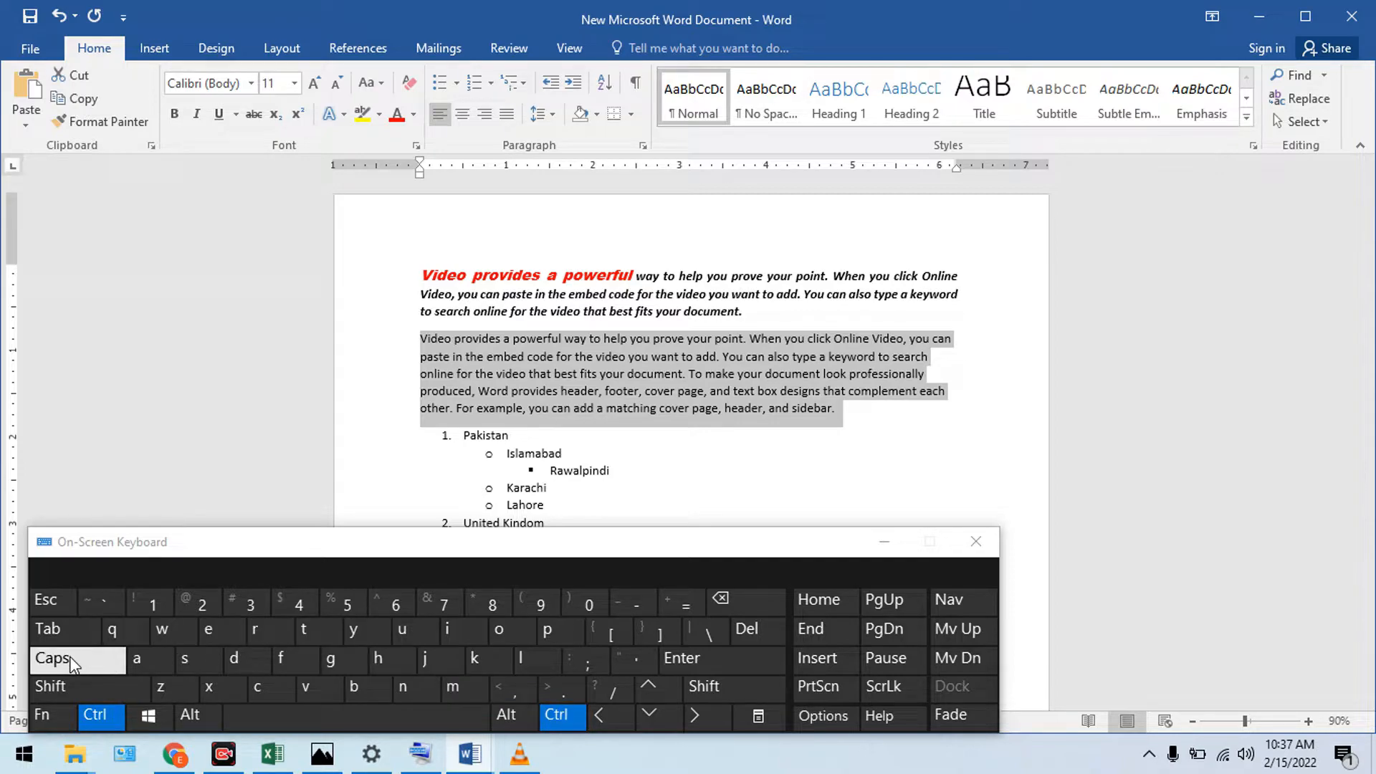
left_click(427, 658)
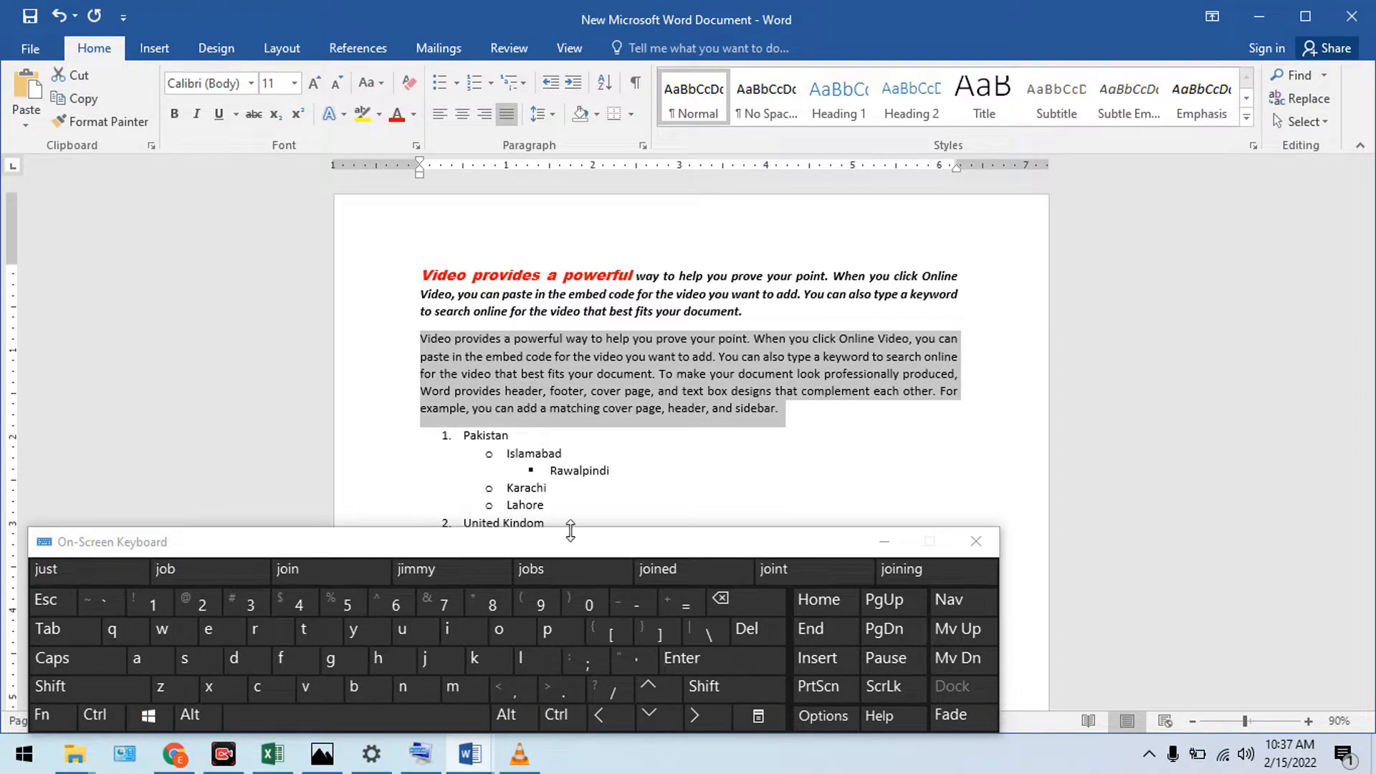
scroll(623, 440, "down", 2)
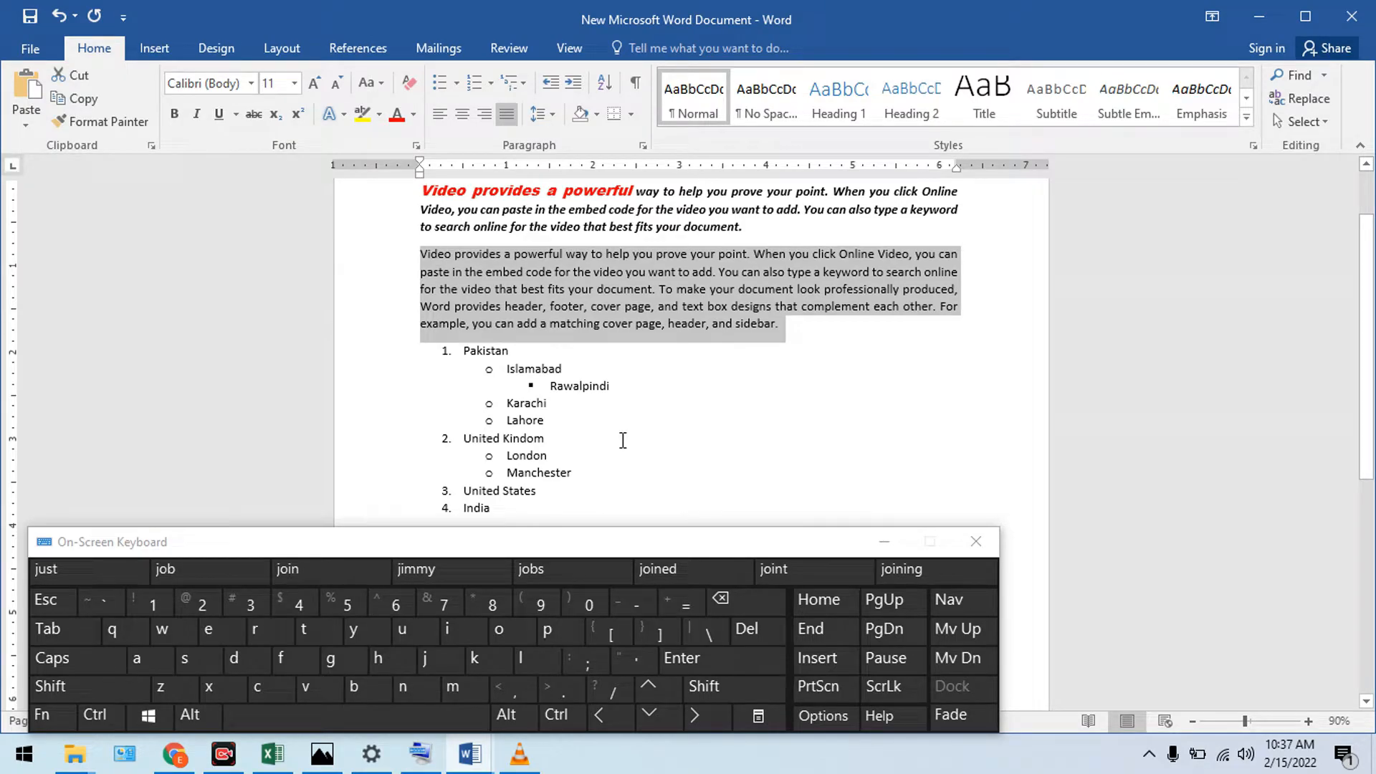
scroll(623, 440, "down", 4)
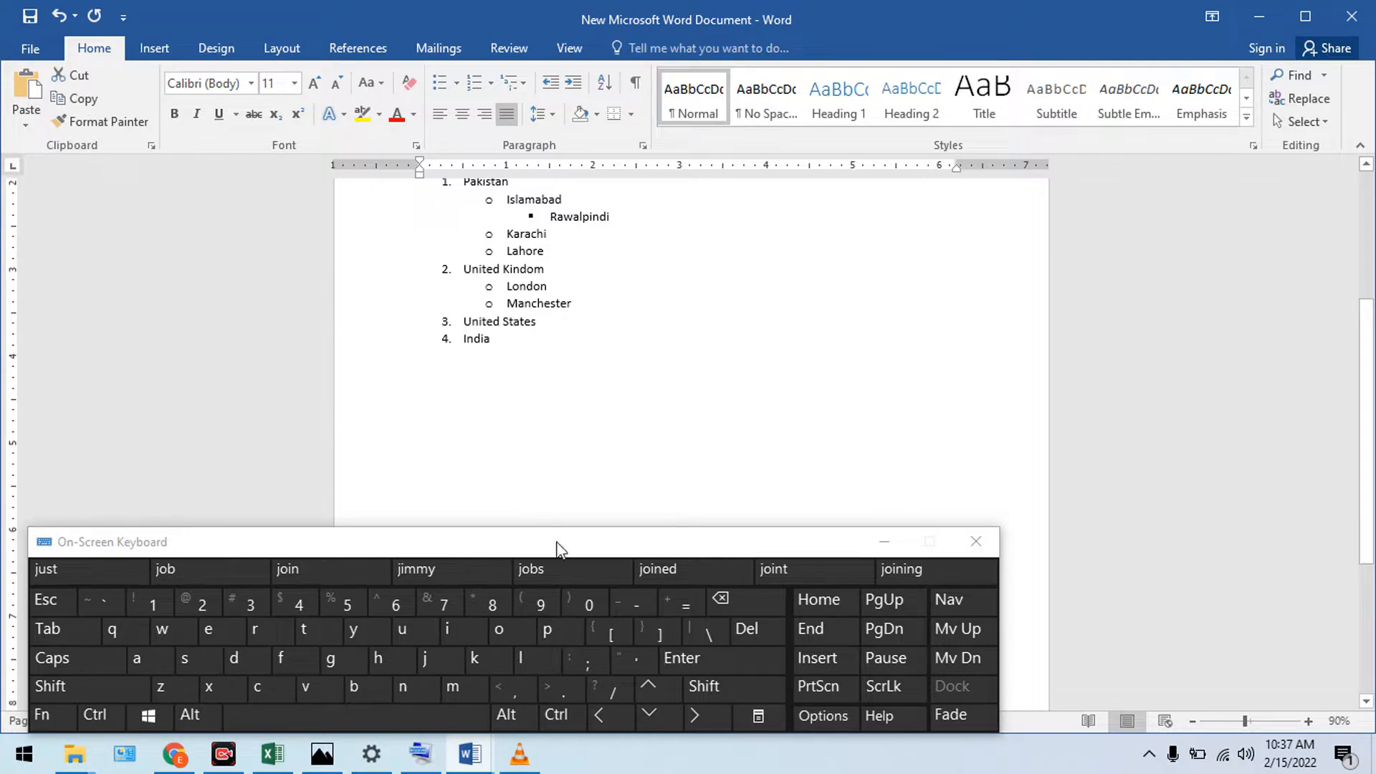
left_click(157, 49)
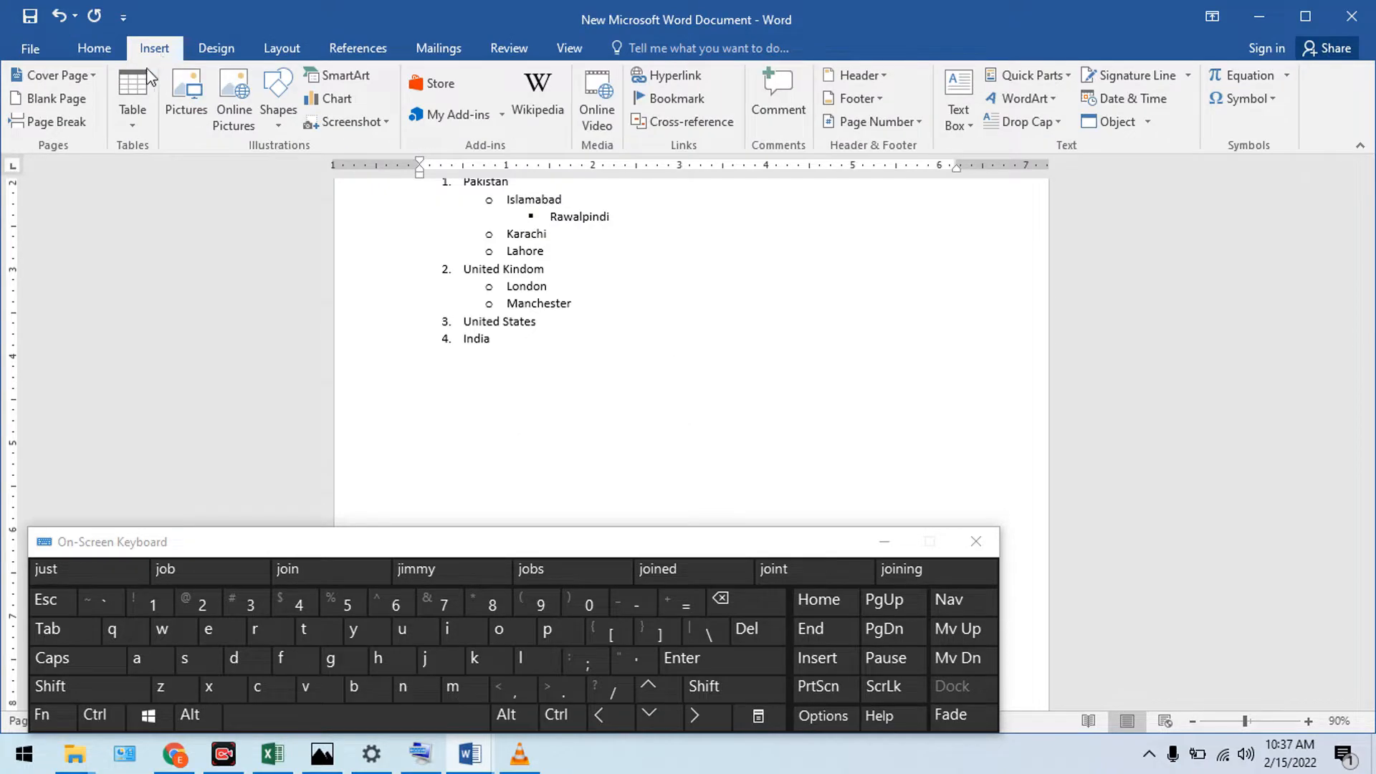
left_click(127, 109)
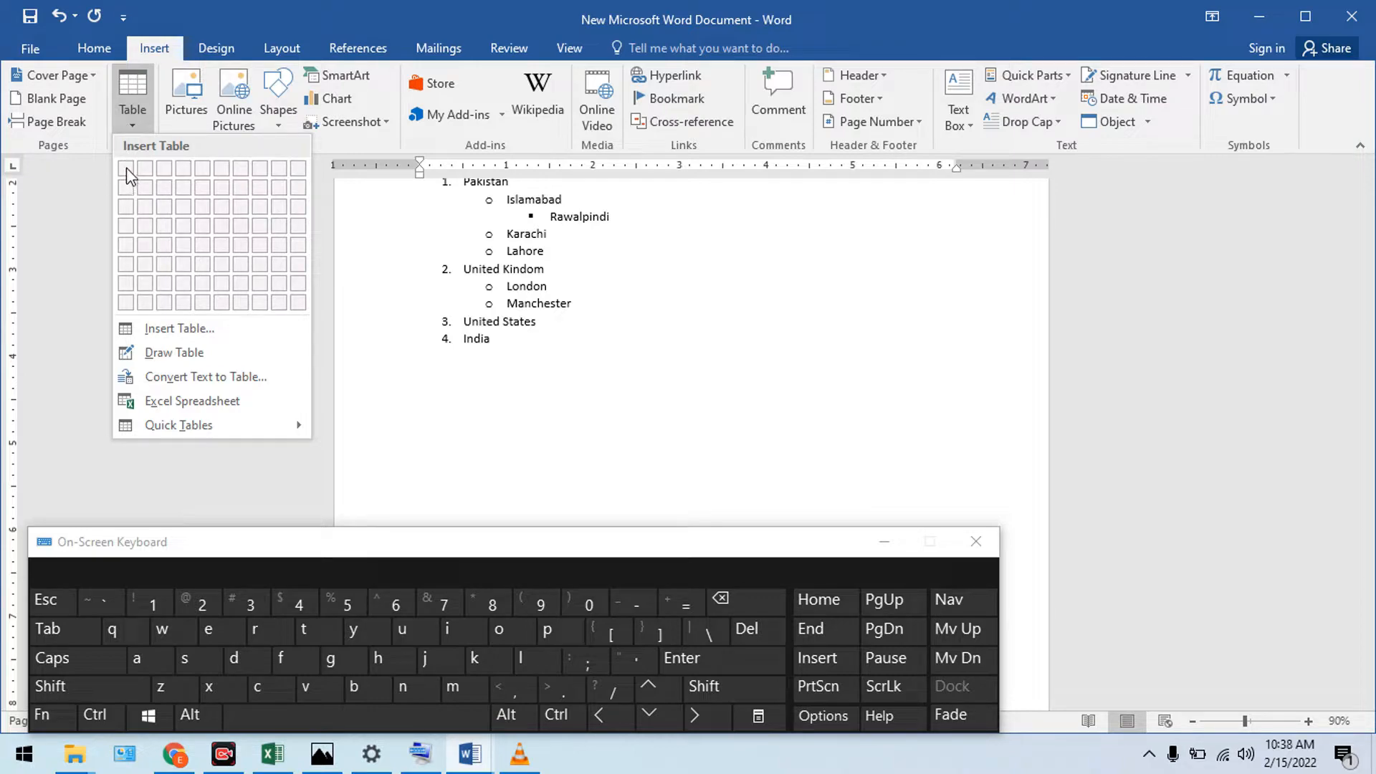
left_click(131, 83)
left_click(131, 95)
left_click(441, 367)
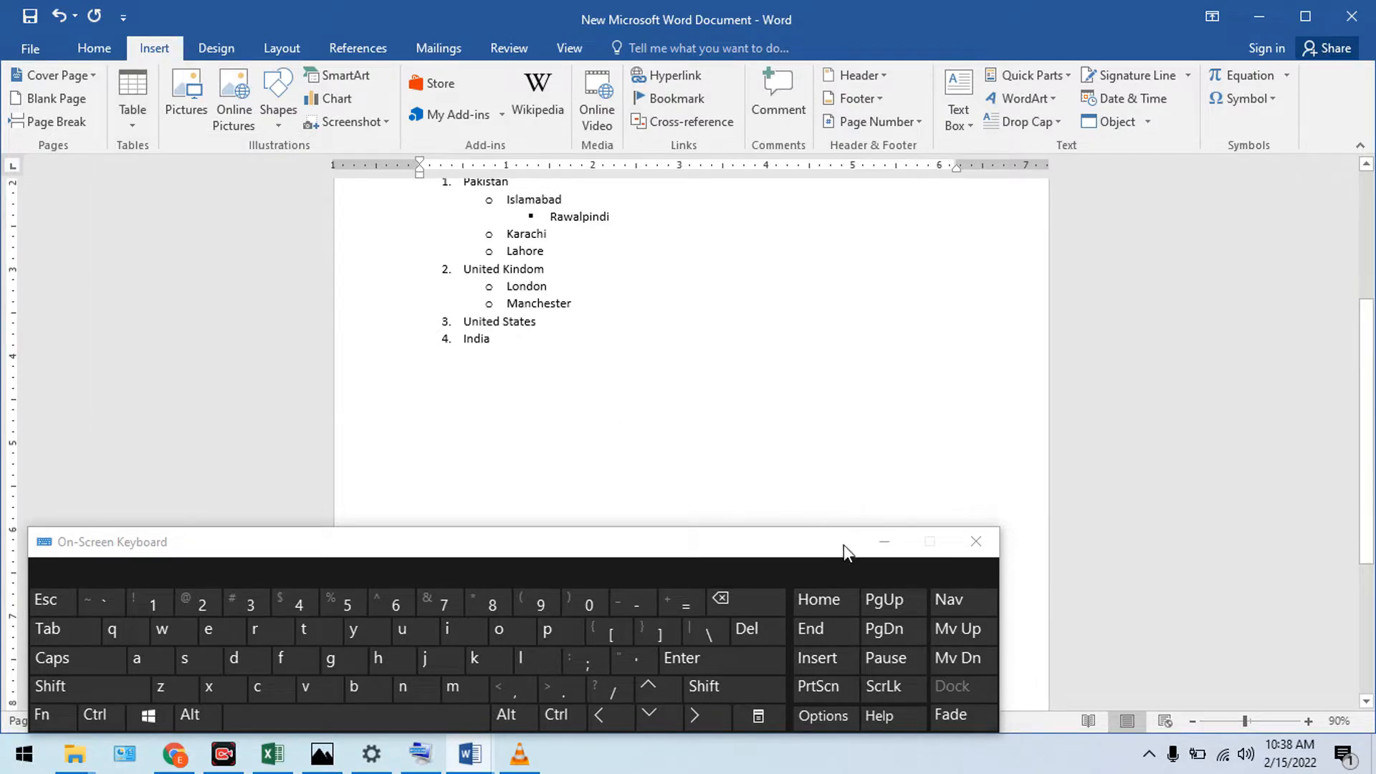
- Try to insert a table while the second paragraph is still selected, and undo that insertion
left_click(883, 544)
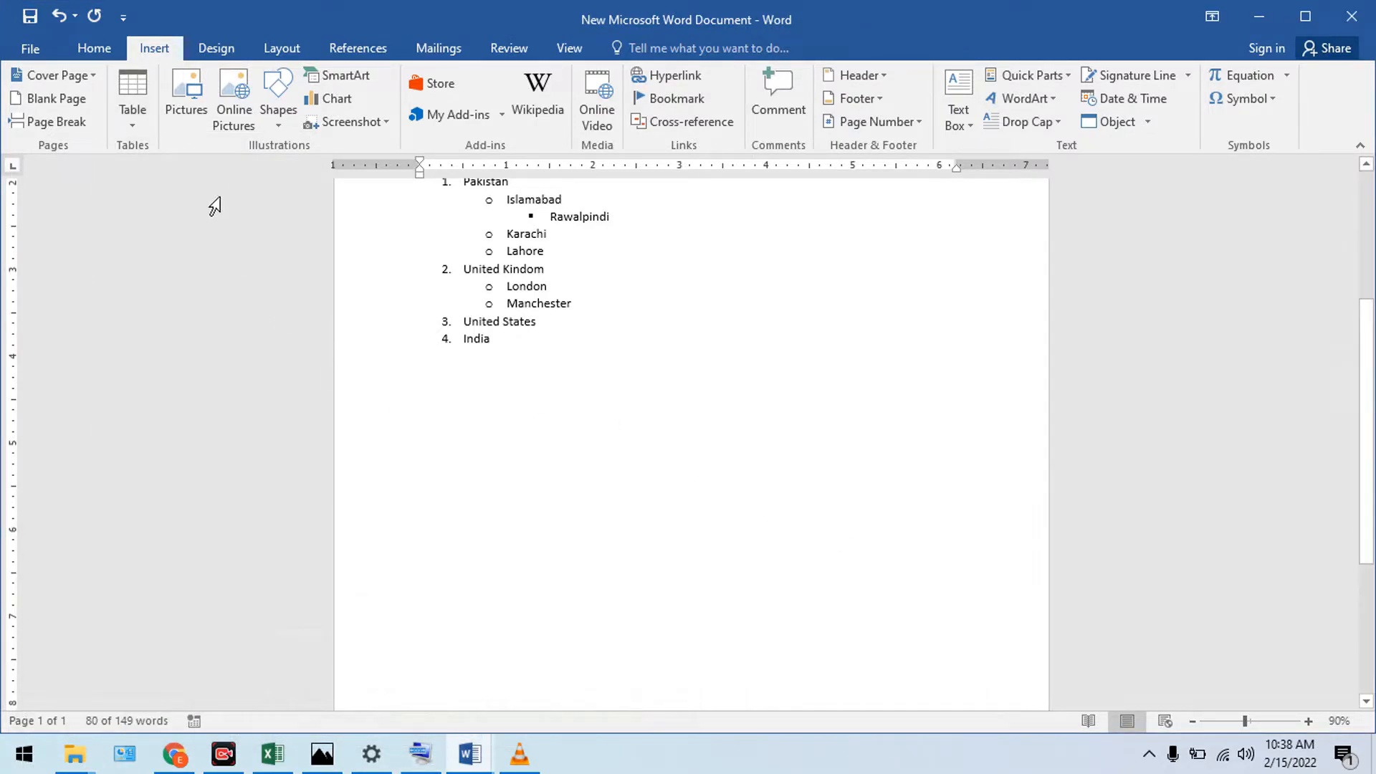
left_click(134, 129)
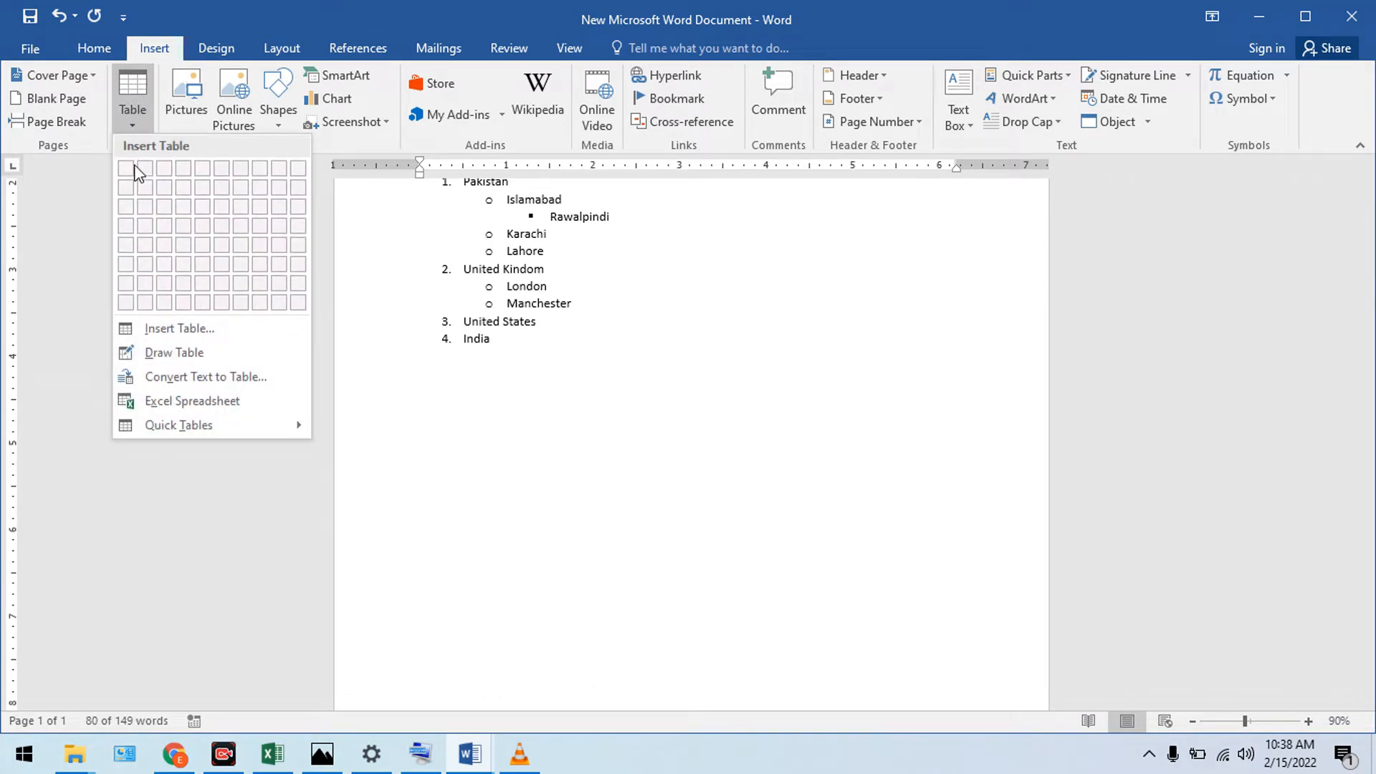
left_click(140, 327)
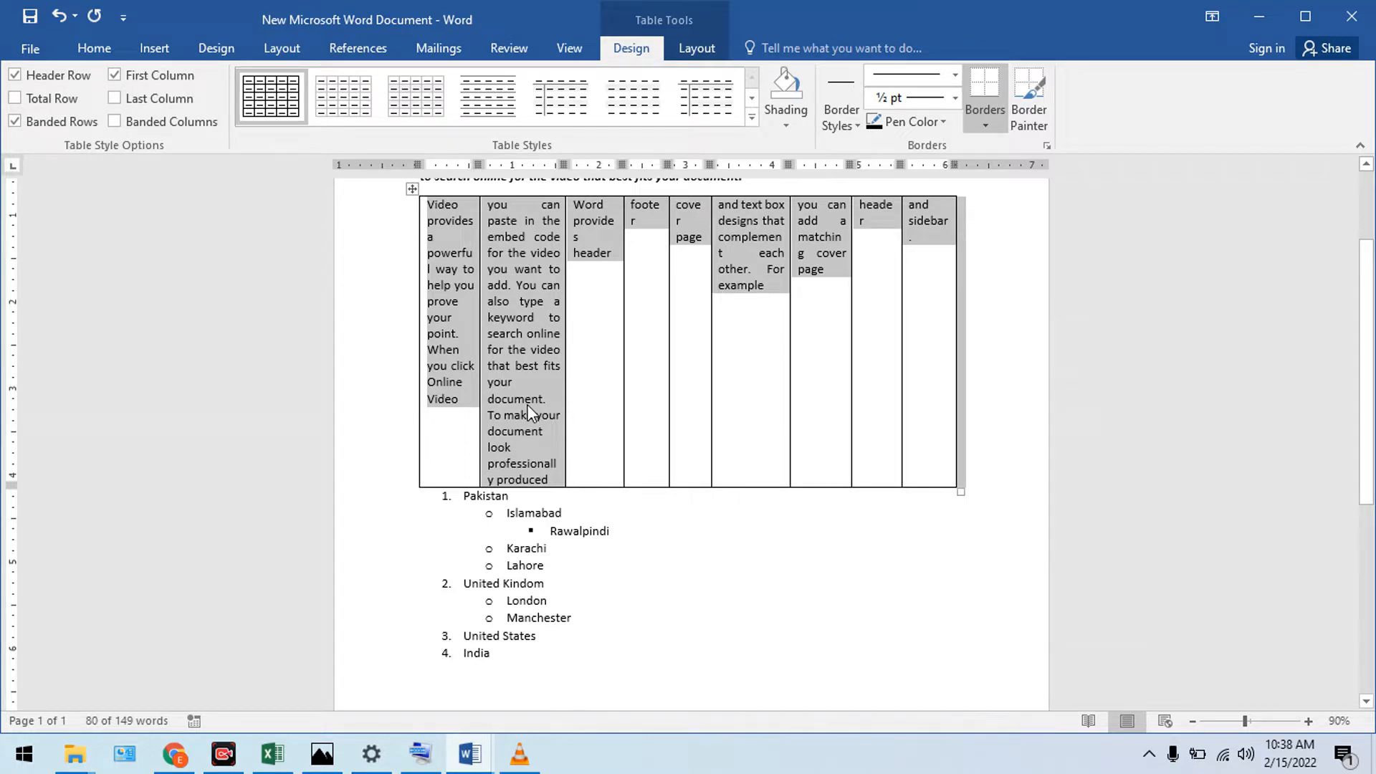
left_click(637, 516)
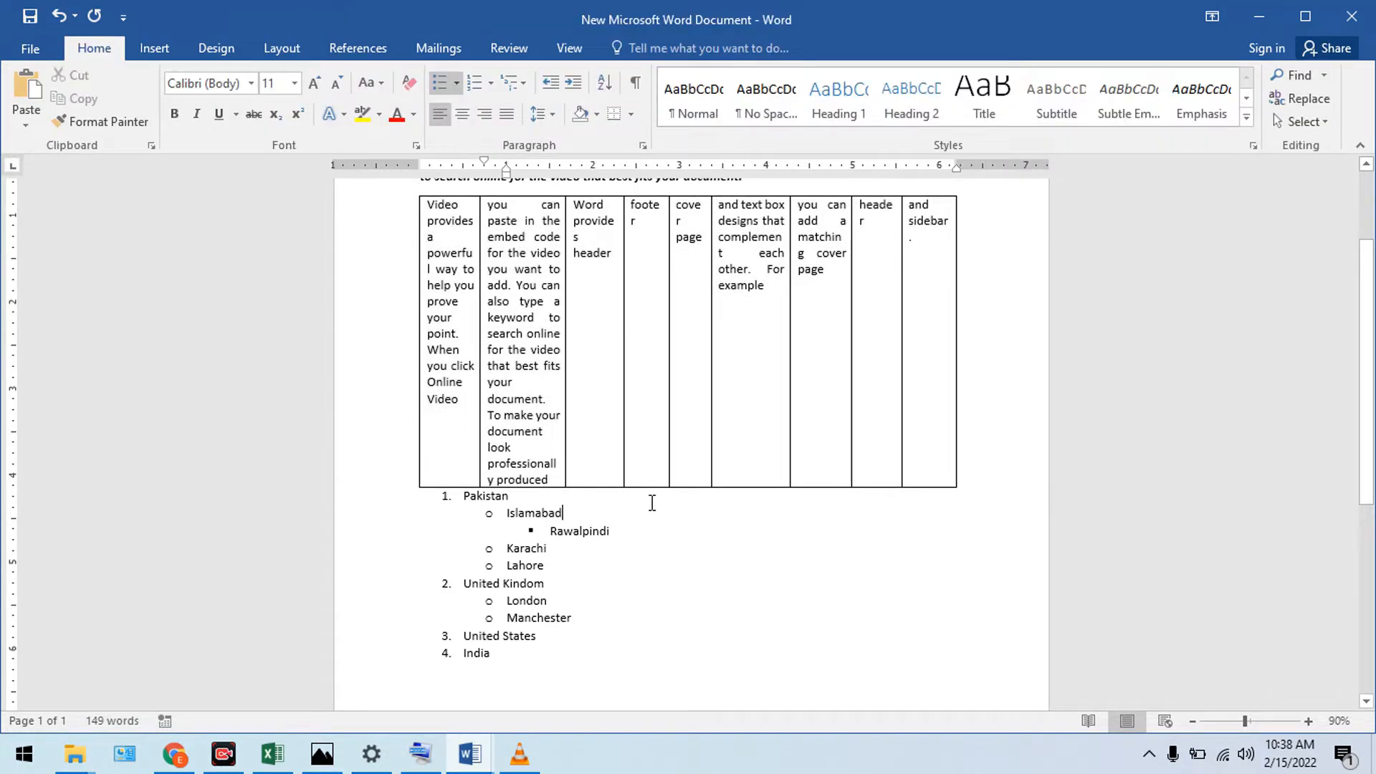
scroll(652, 502, "up", 3)
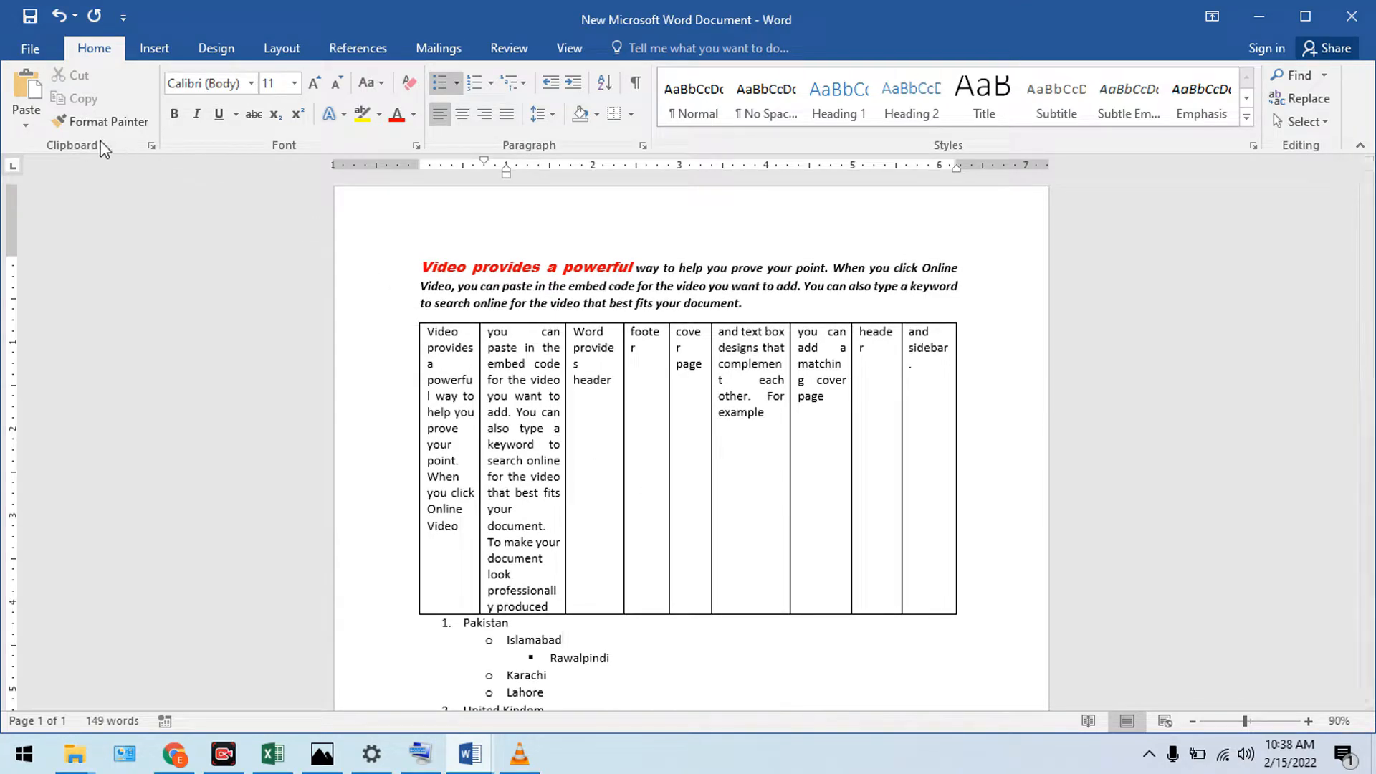
left_click(57, 17)
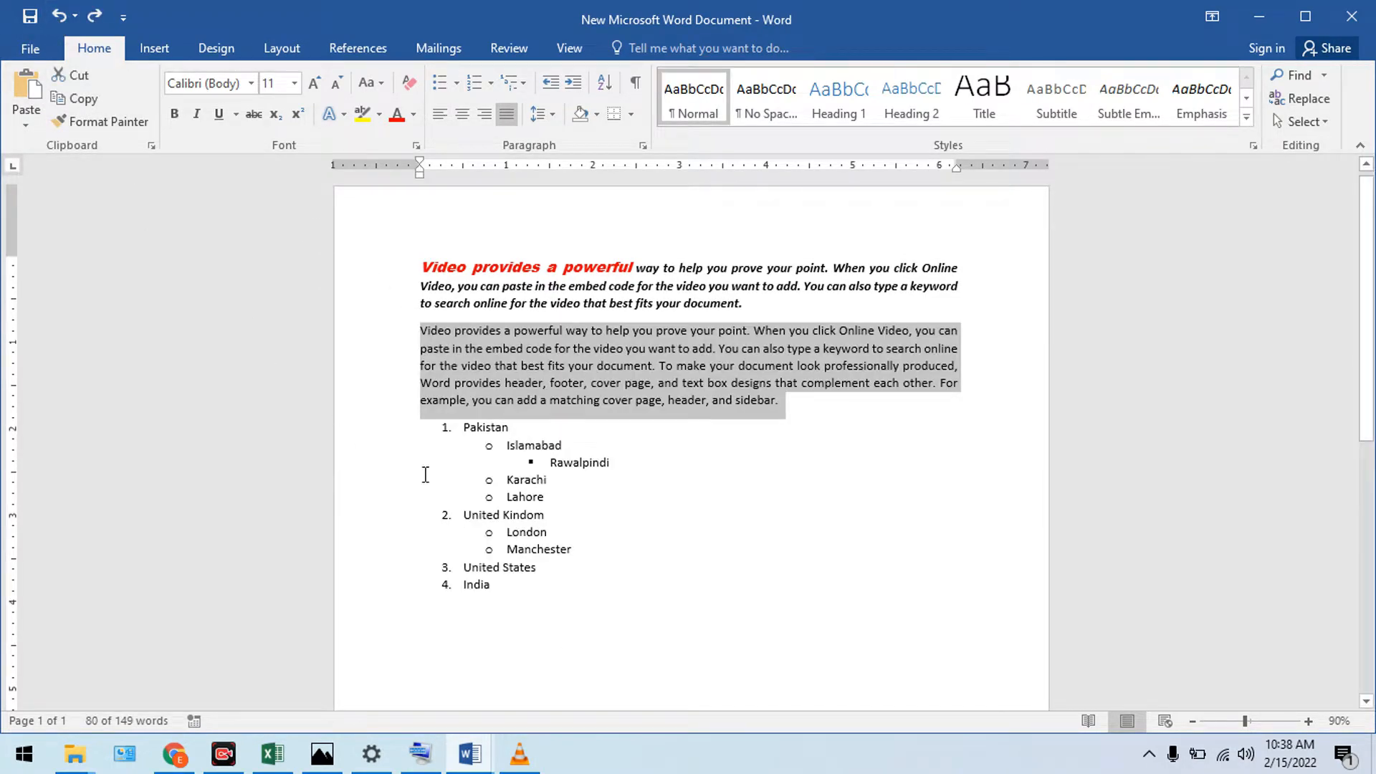
- Insert a table with seven columns and four rows in the blank area below the country list
scroll(580, 541, "down", 3)
left_click(570, 552)
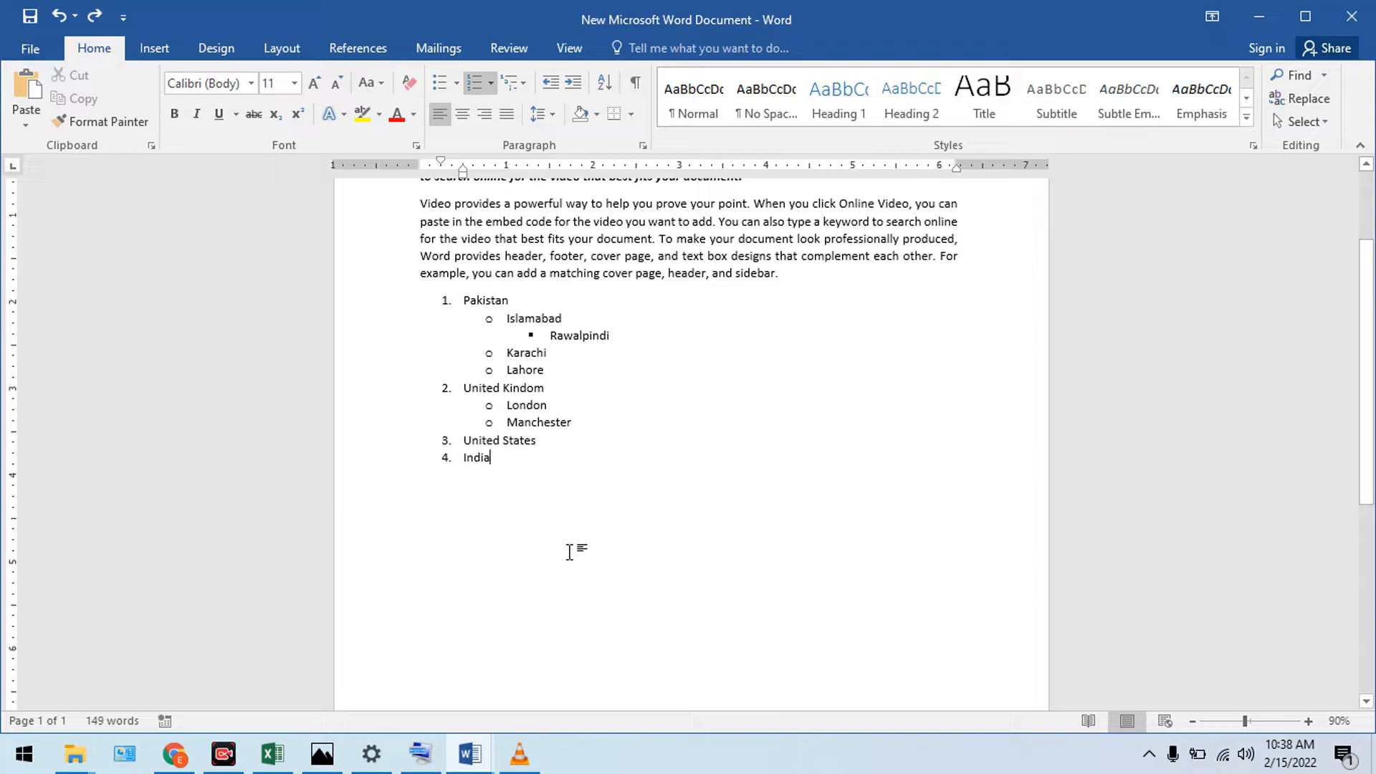
key("Return")
key("Return")
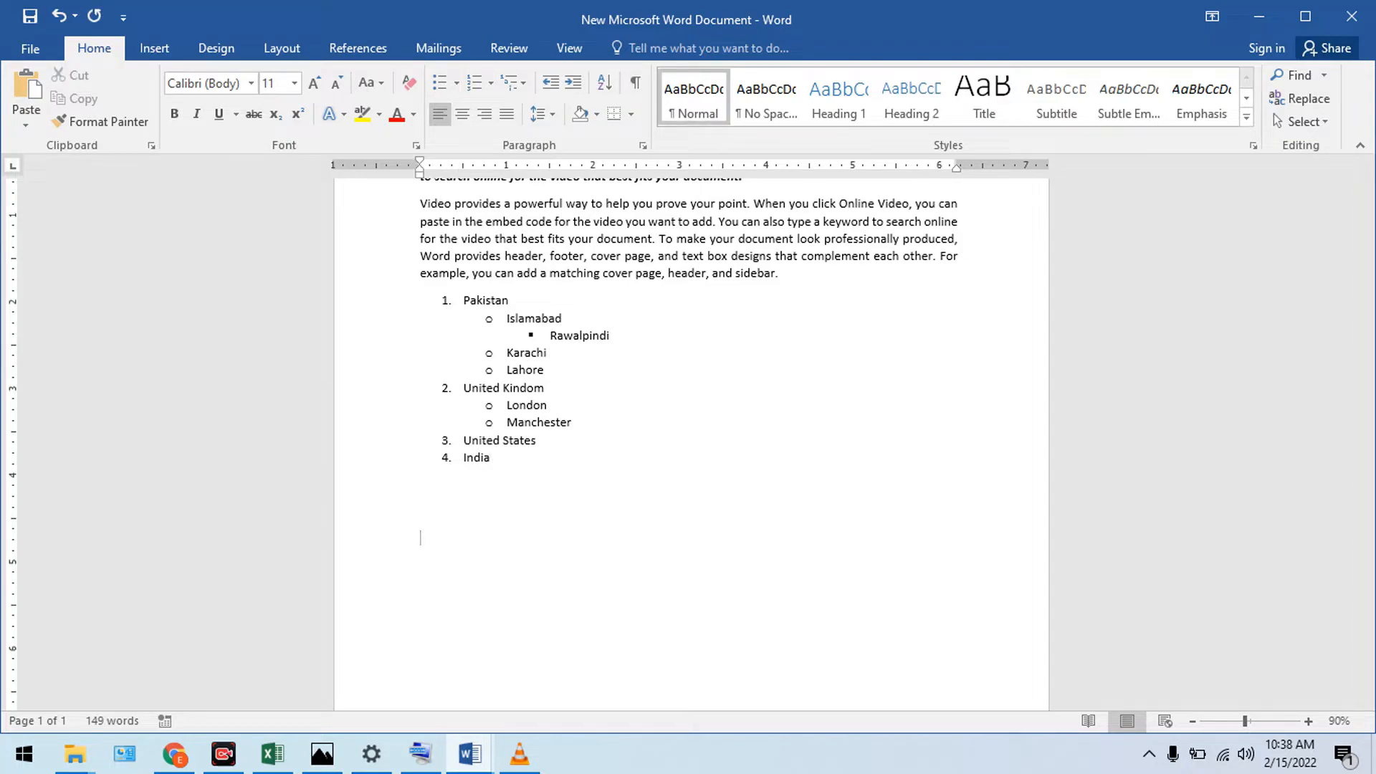
left_click(160, 58)
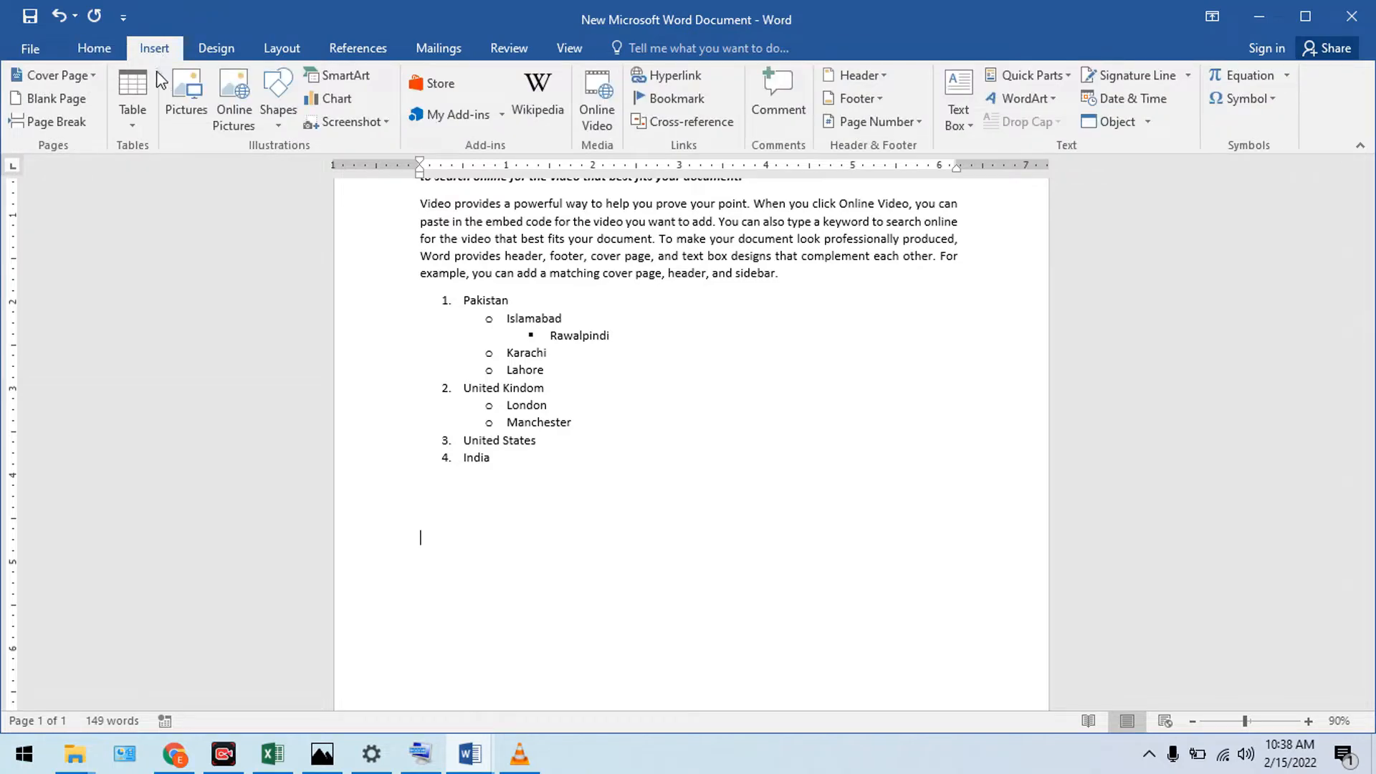
left_click(136, 112)
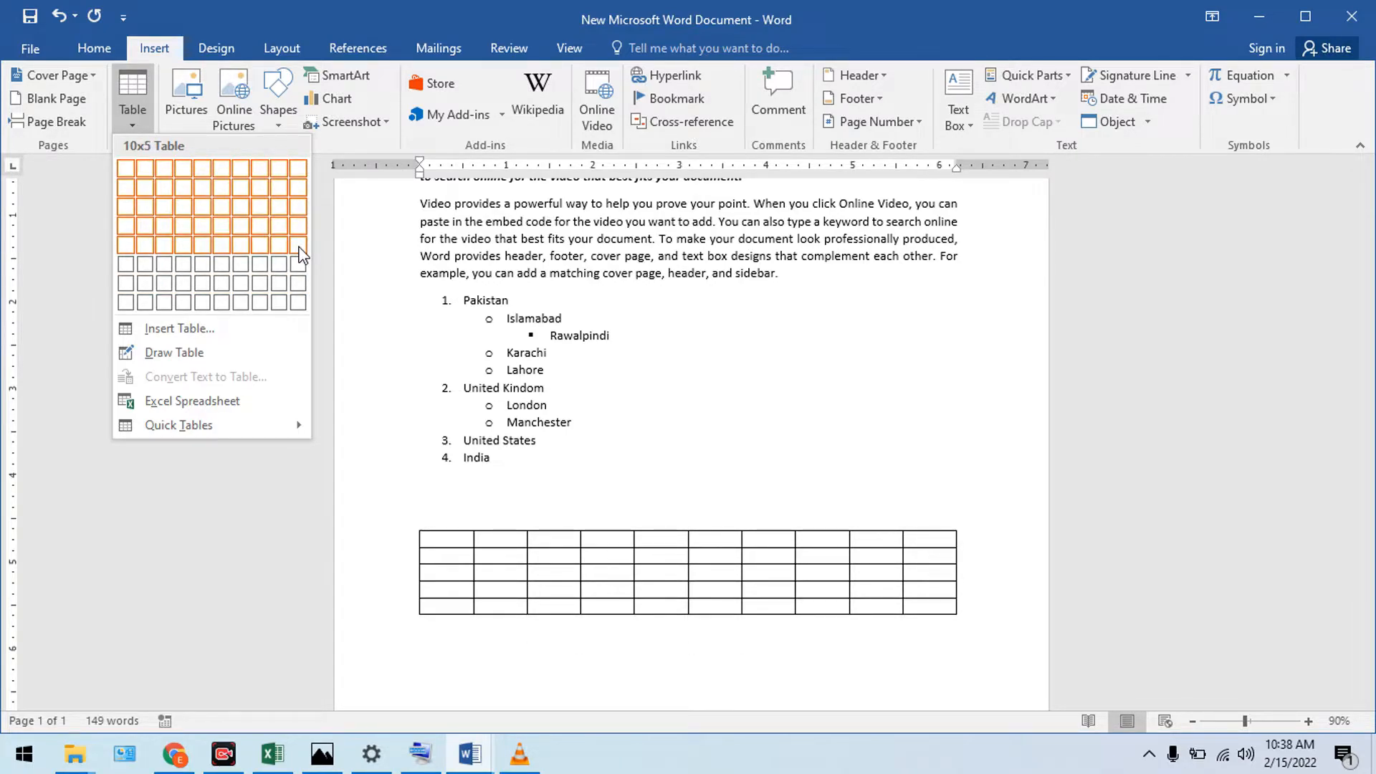
left_click(240, 220)
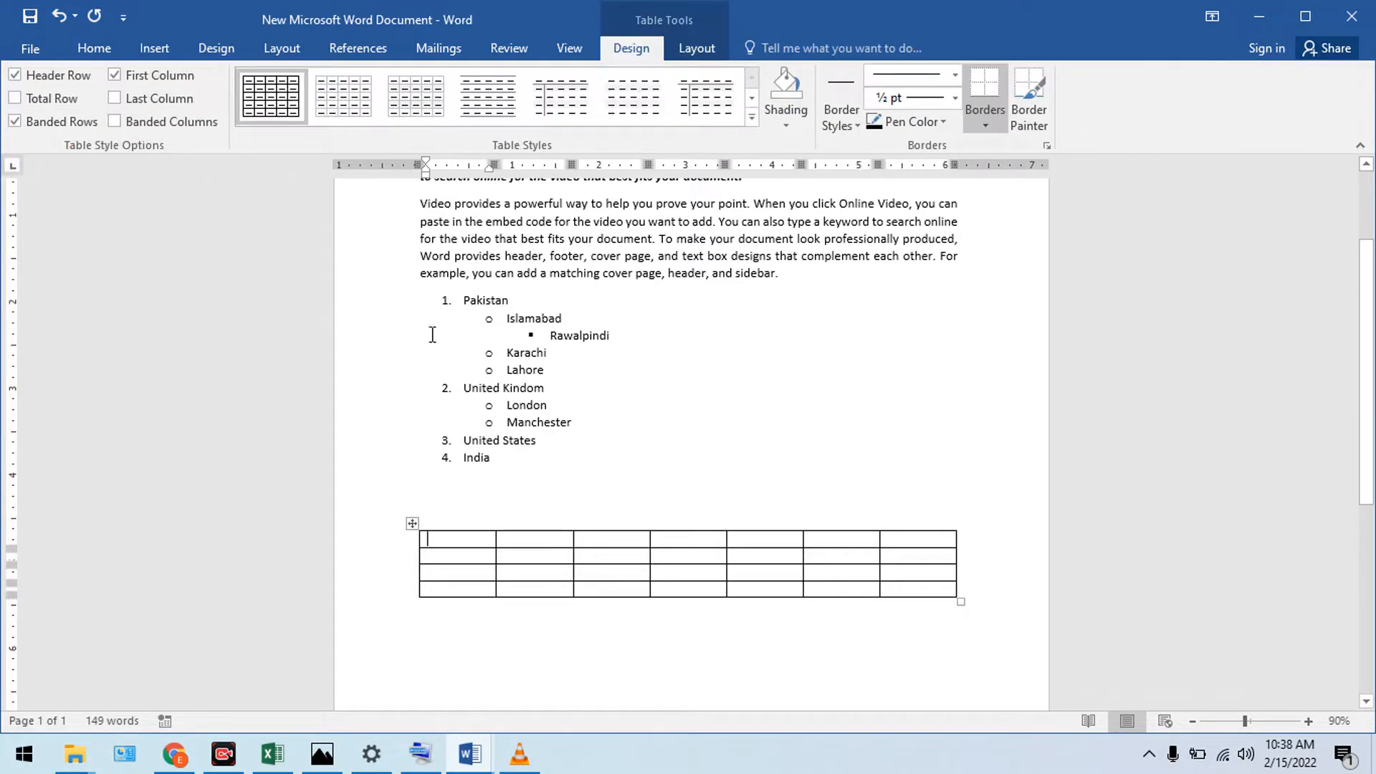
- Fill the first three cells of the table's top row with 25, 25 and 26, and return to the third cell
scroll(594, 391, "down", 1)
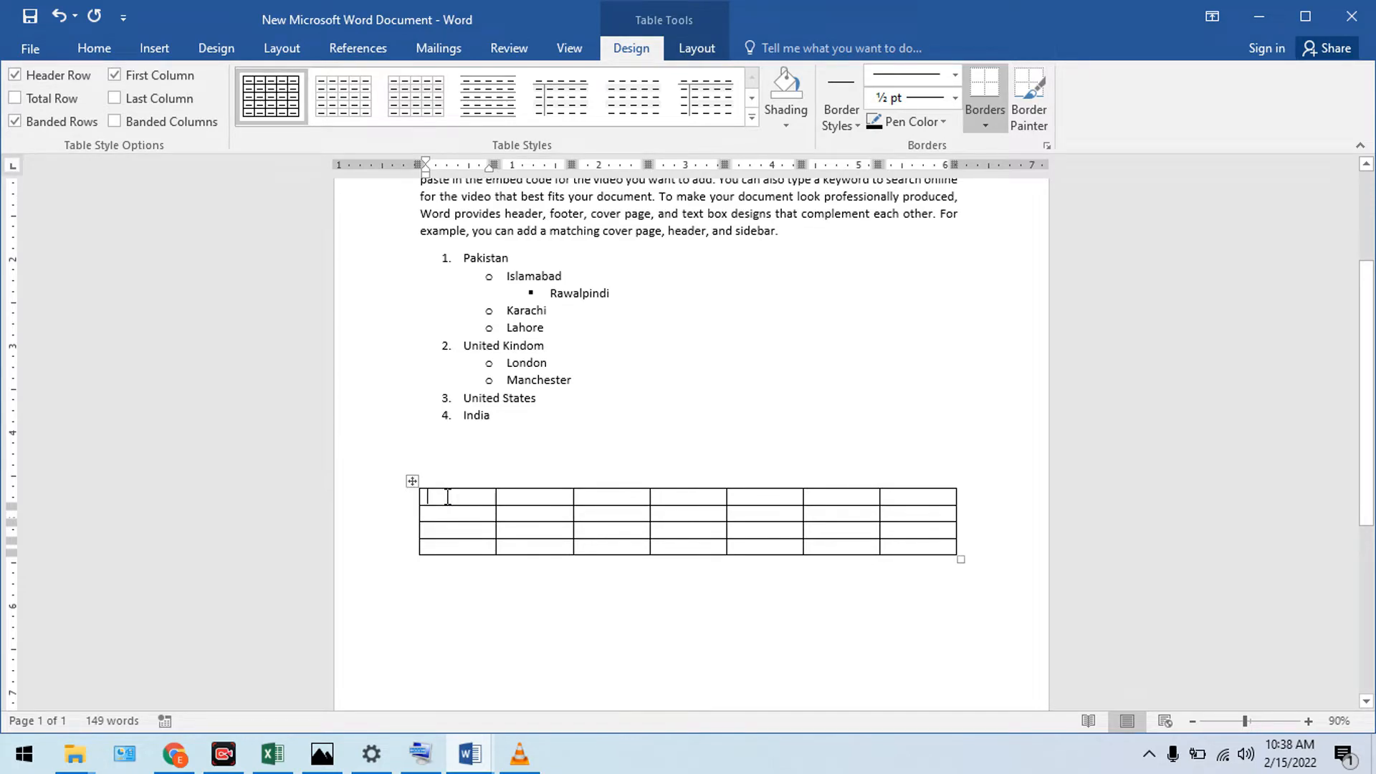
type("25")
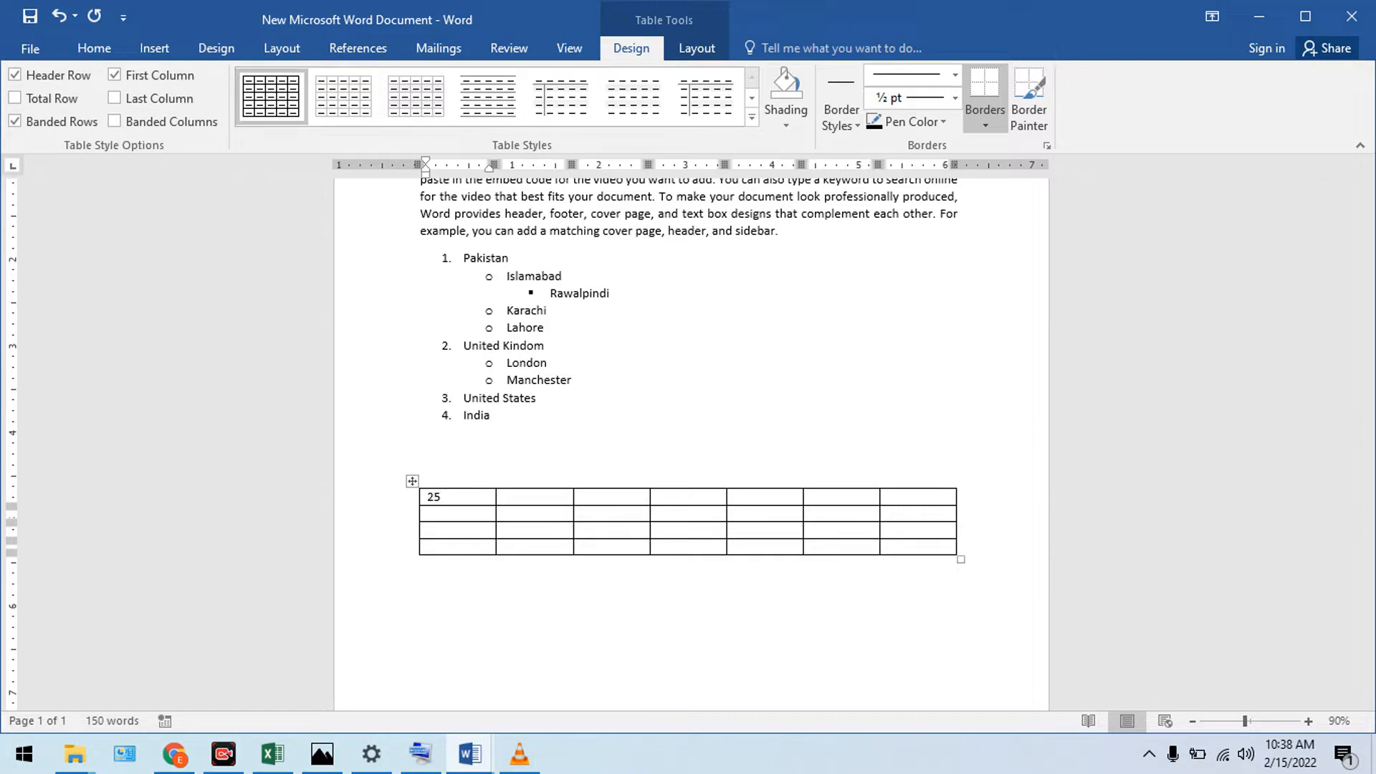
left_click(420, 756)
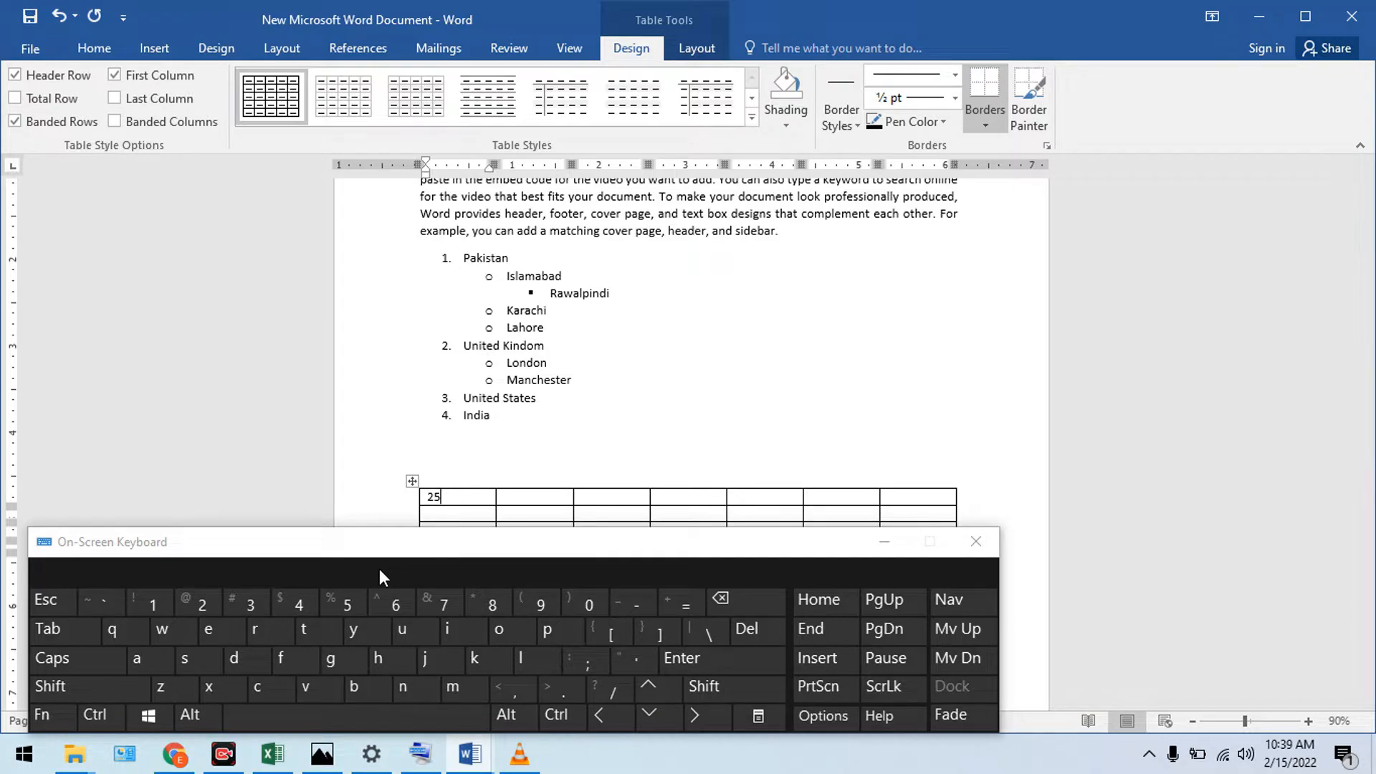
key("Tab")
type("25")
key("Tab")
type("26")
key("Tab")
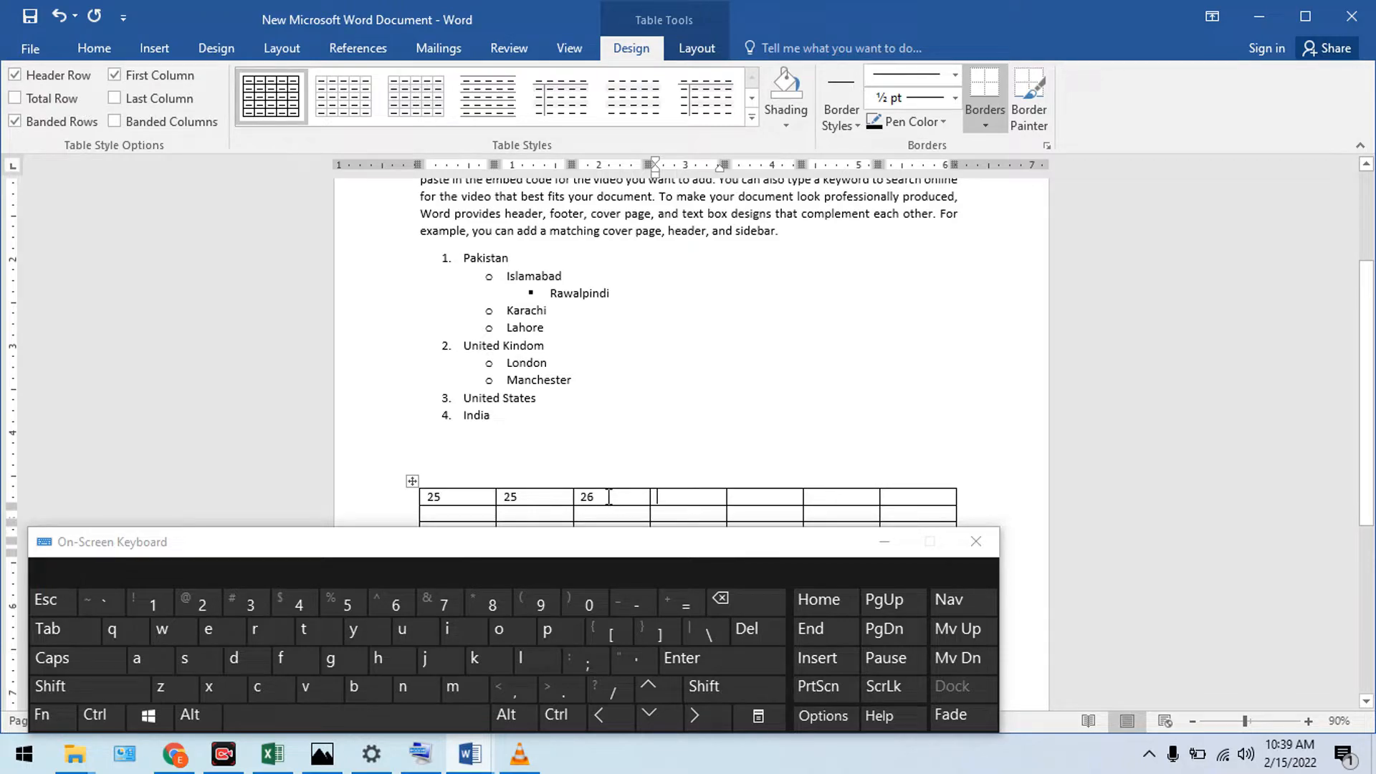
left_click(705, 687)
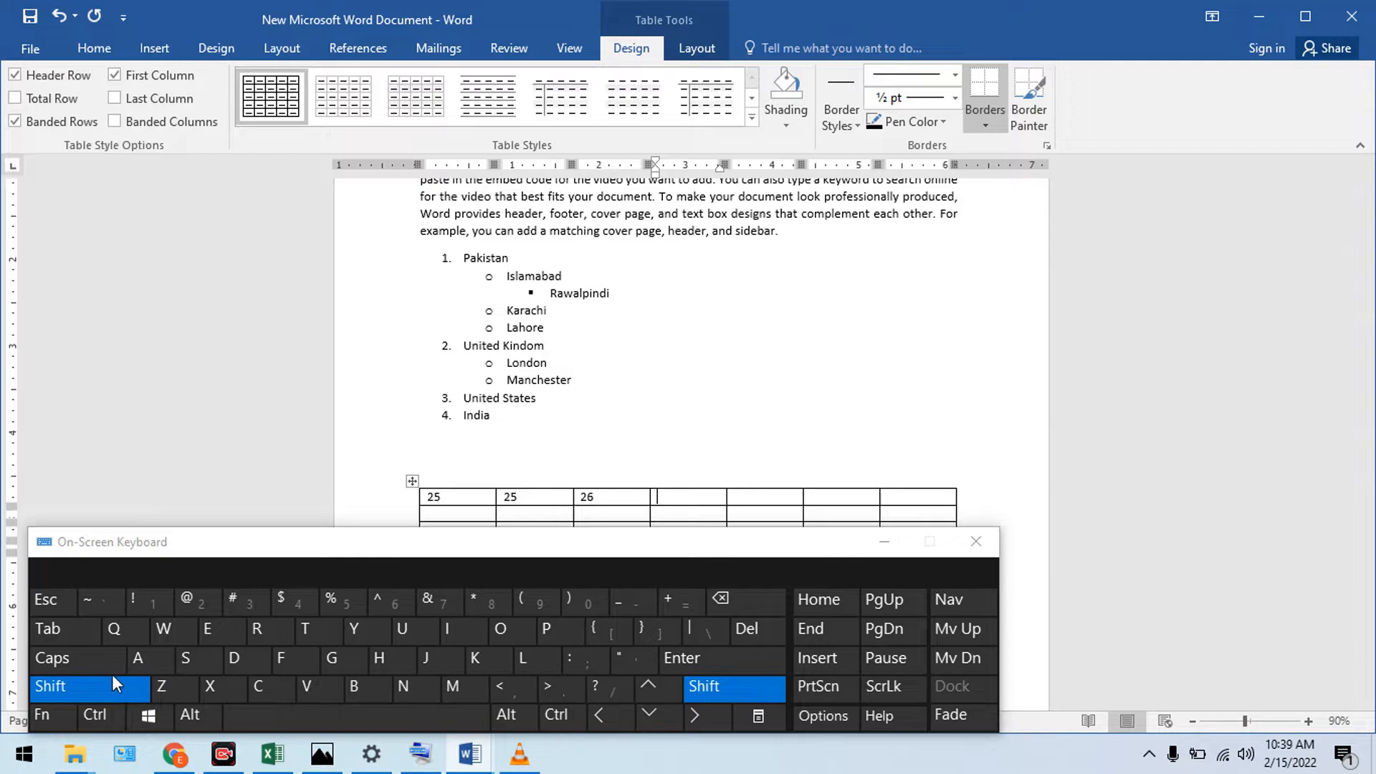
left_click(63, 635)
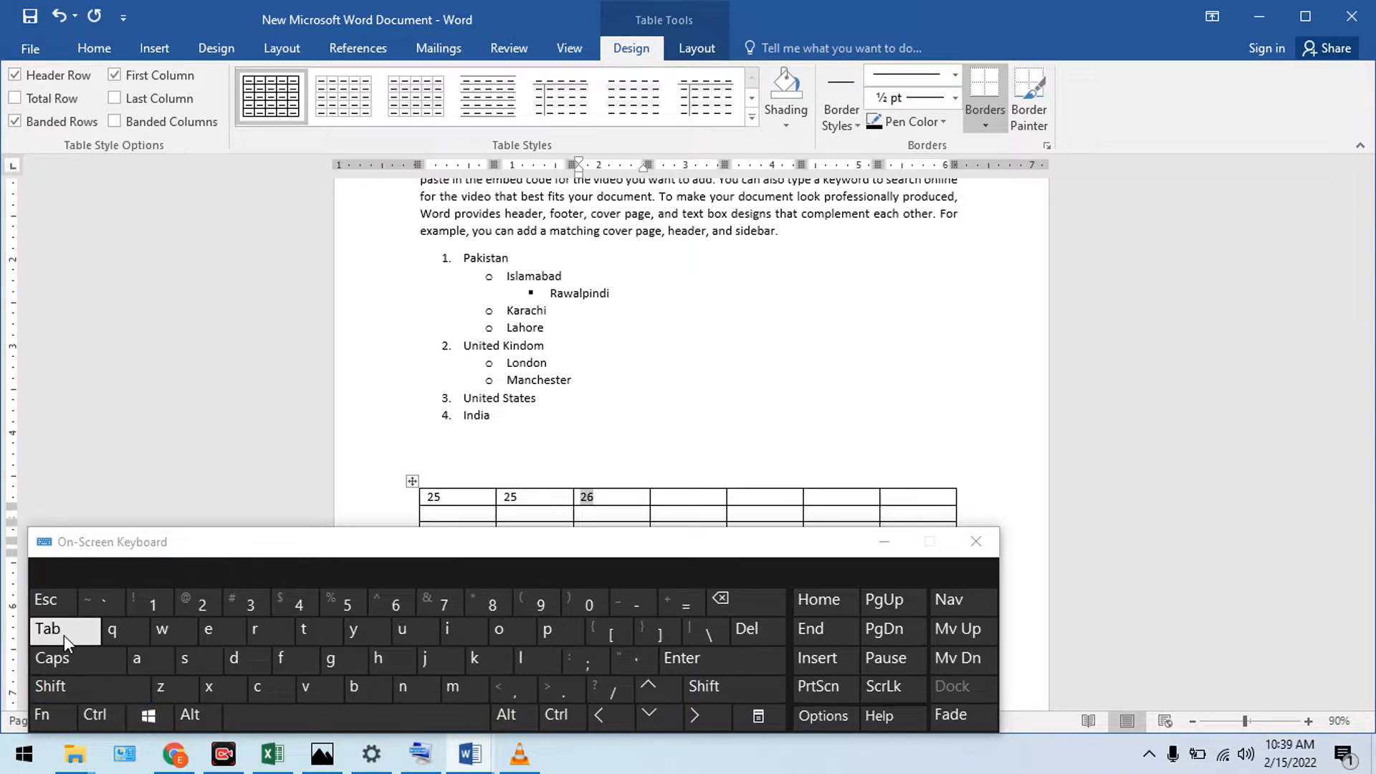
- Go back one cell from the third cell of the table's top row and replace the second cell's value with 22
left_click(716, 693)
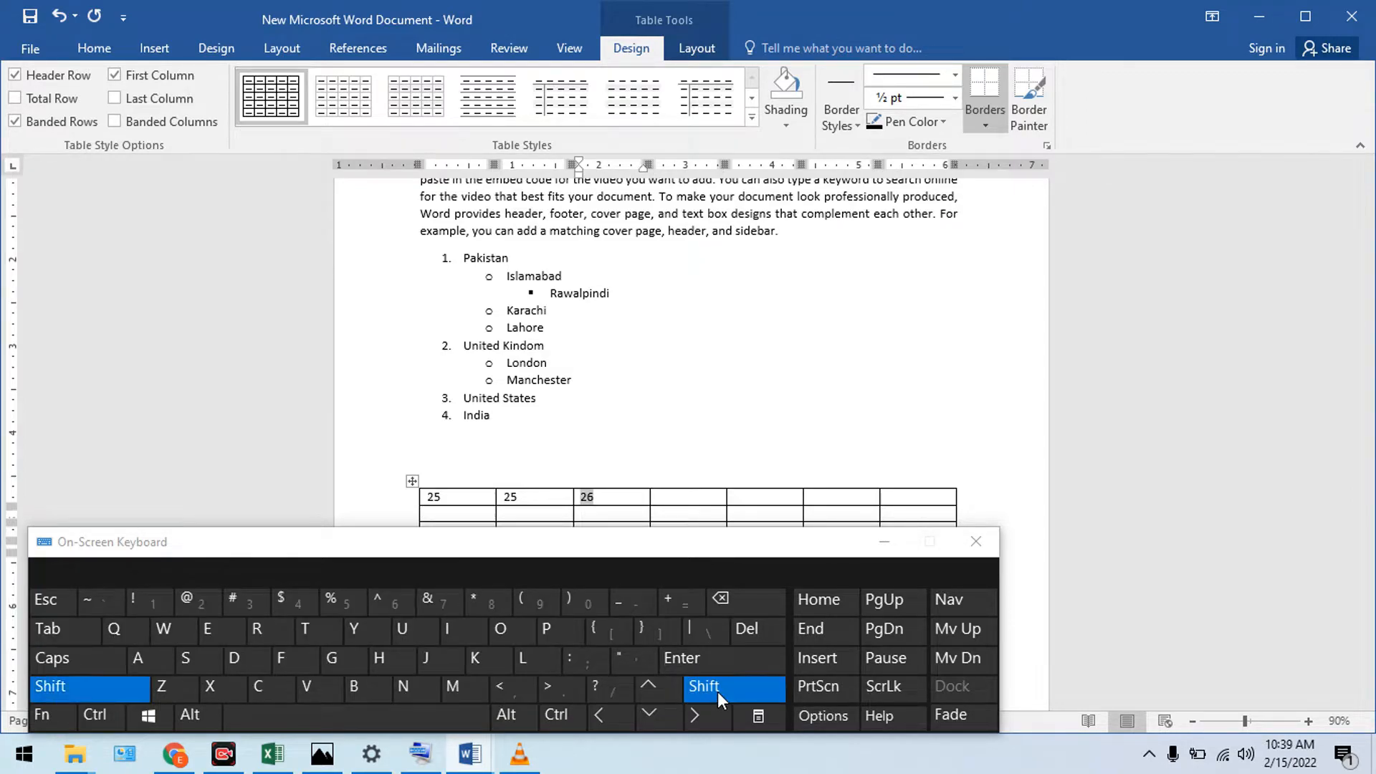
left_click(69, 634)
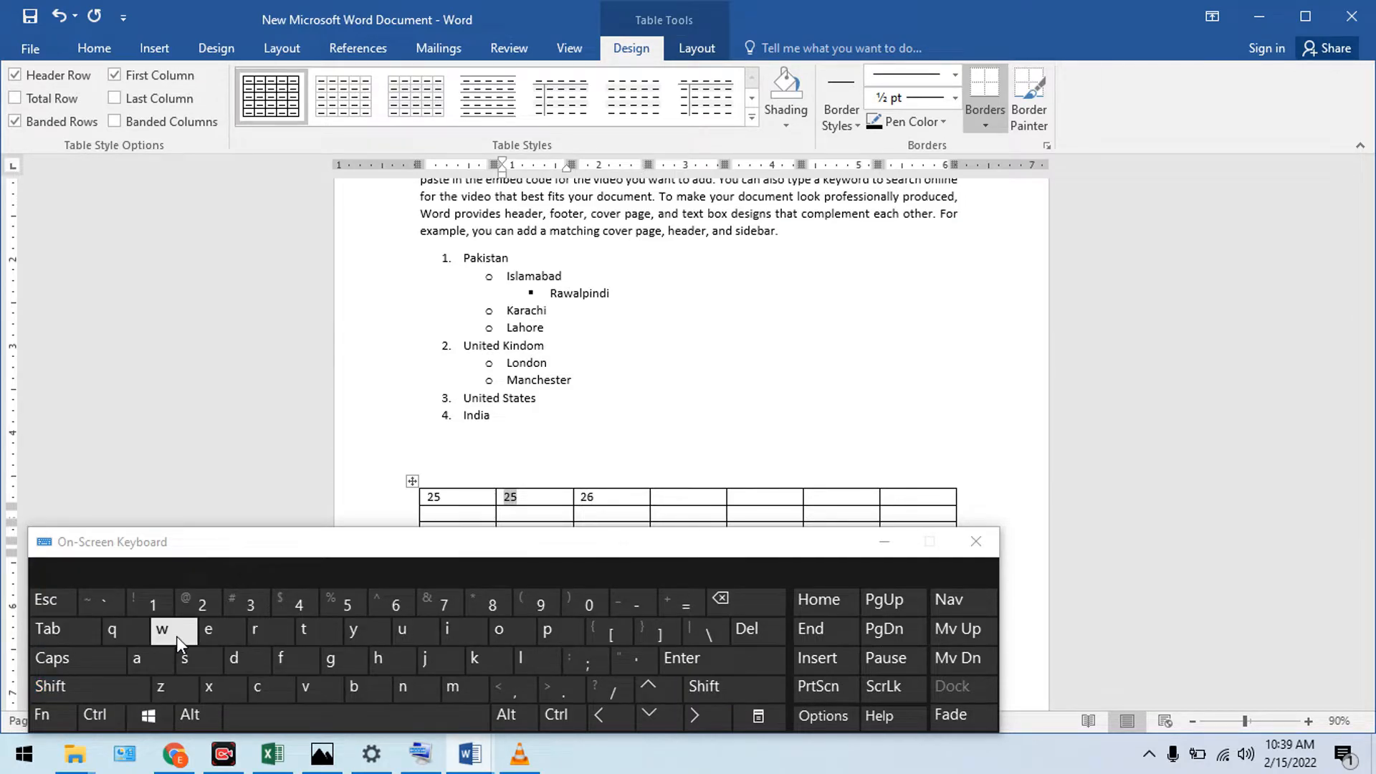
type("22")
- Fill the fourth, fifth and sixth cells of the table's top row with 50, 50 and 26, and minimize the on-screen keyboard
left_click(675, 499)
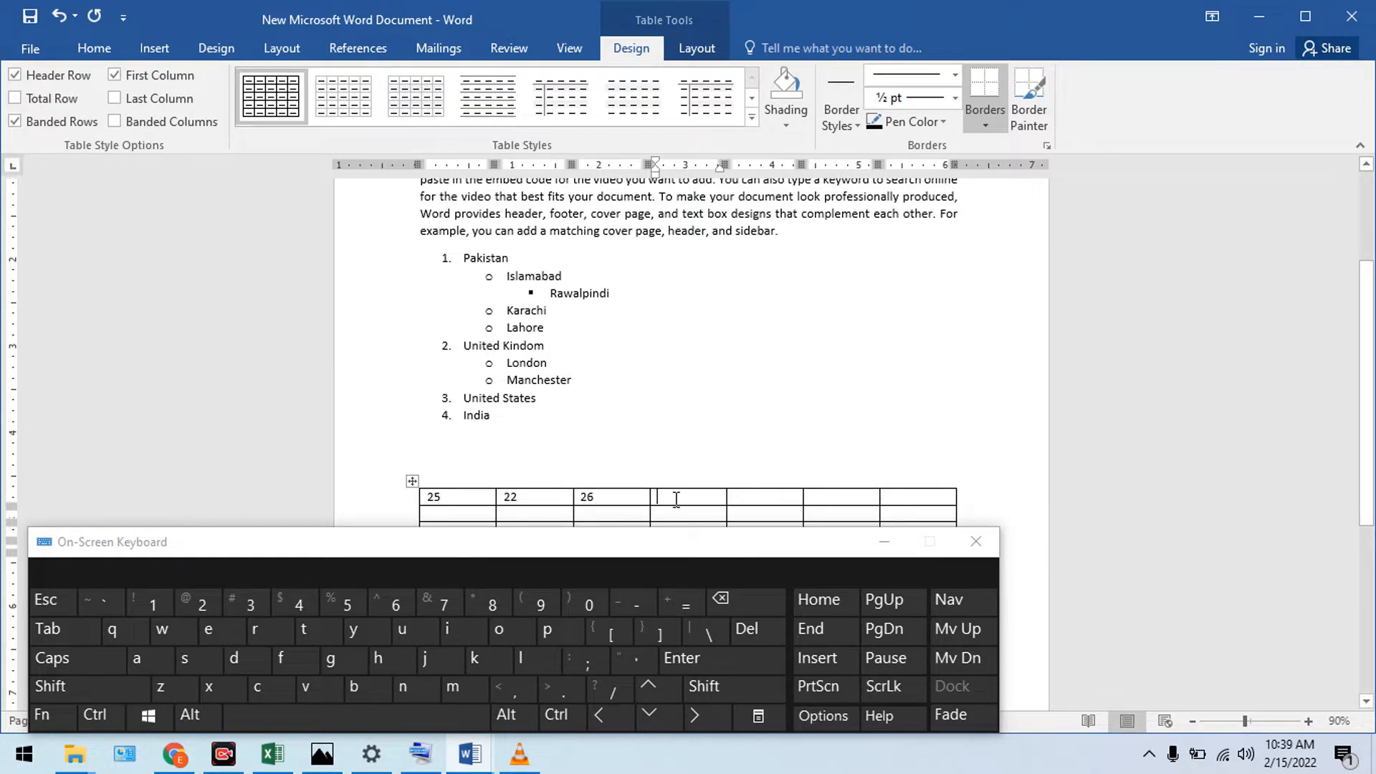
type("50")
key("Tab")
type("50")
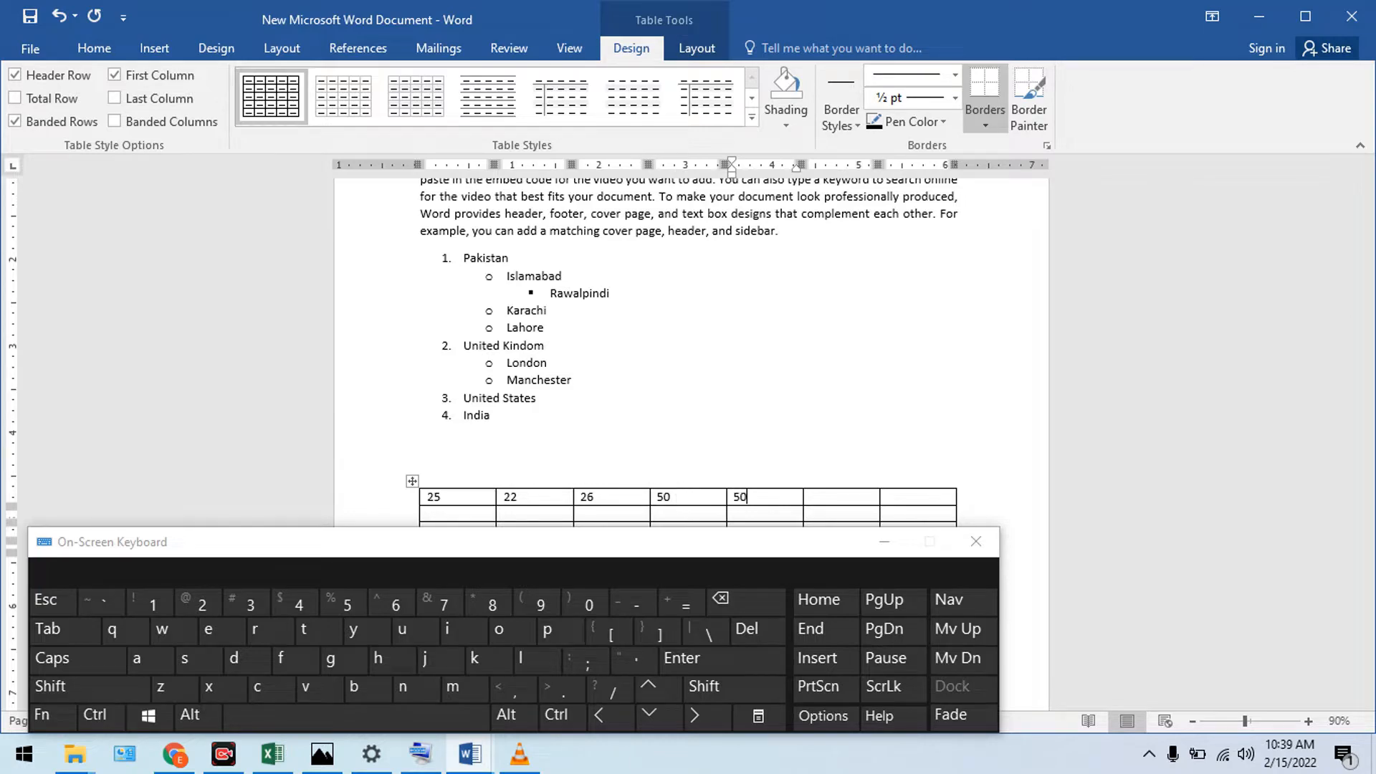
key("Tab")
type("26")
key("Tab")
scroll(674, 505, "down", 2)
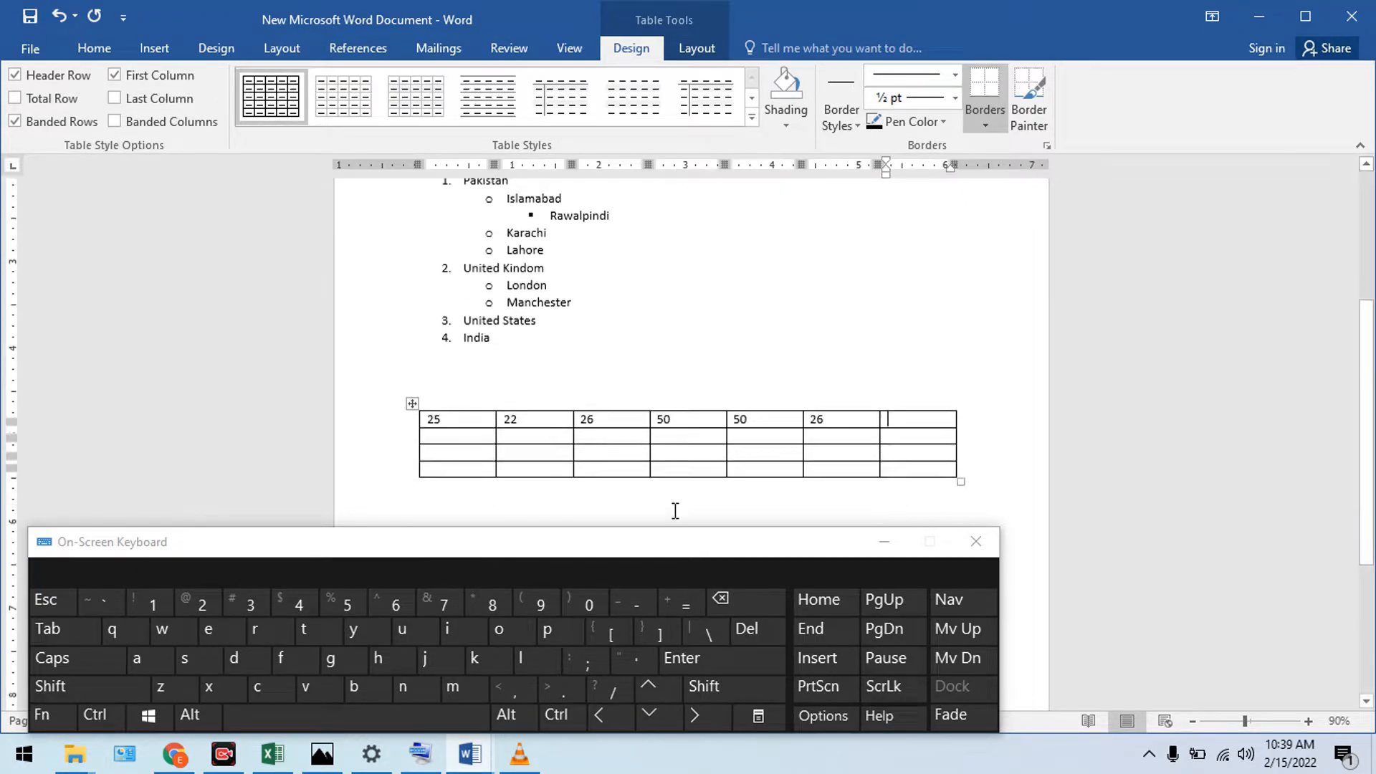
left_click(883, 543)
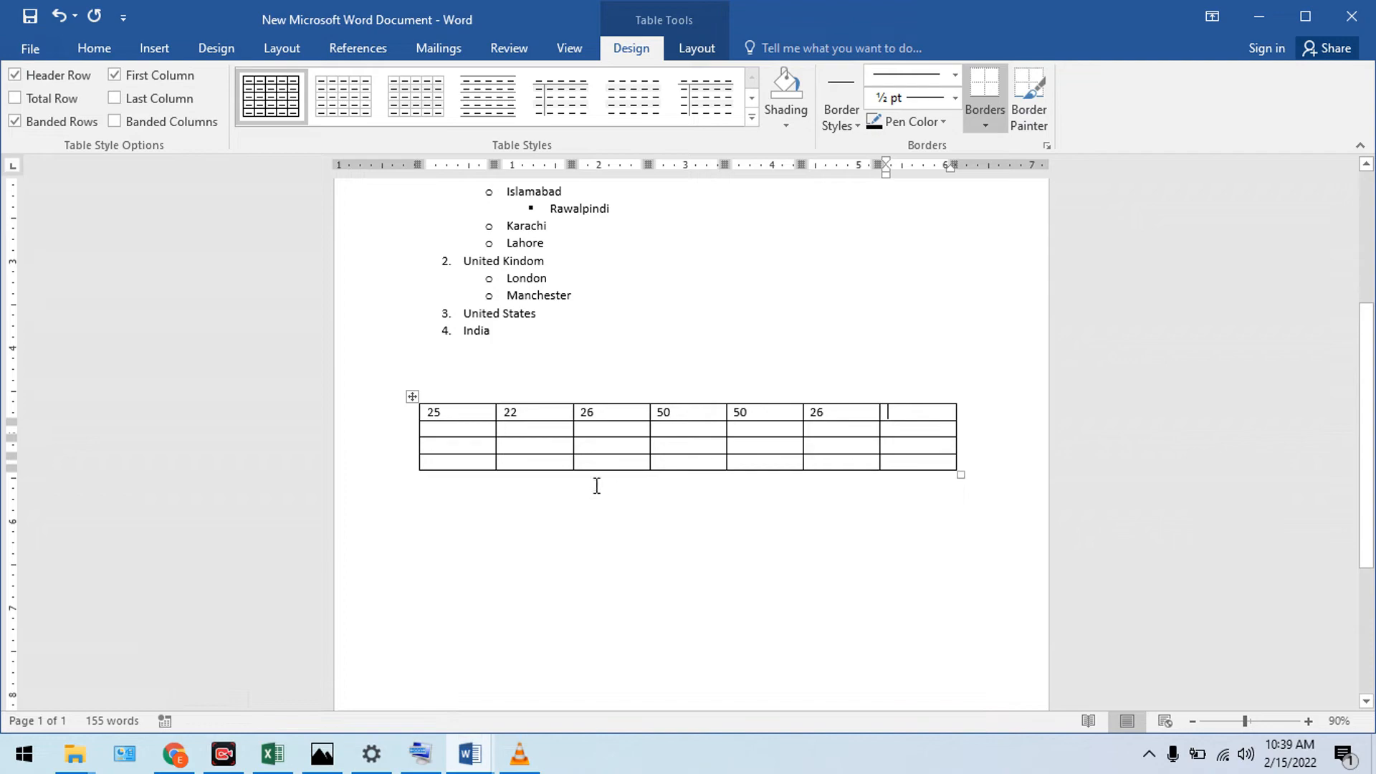
- Fill the first six cells of the table's second row with 22, 55, 66, 85, 23 and 23
left_click(460, 431)
type("22")
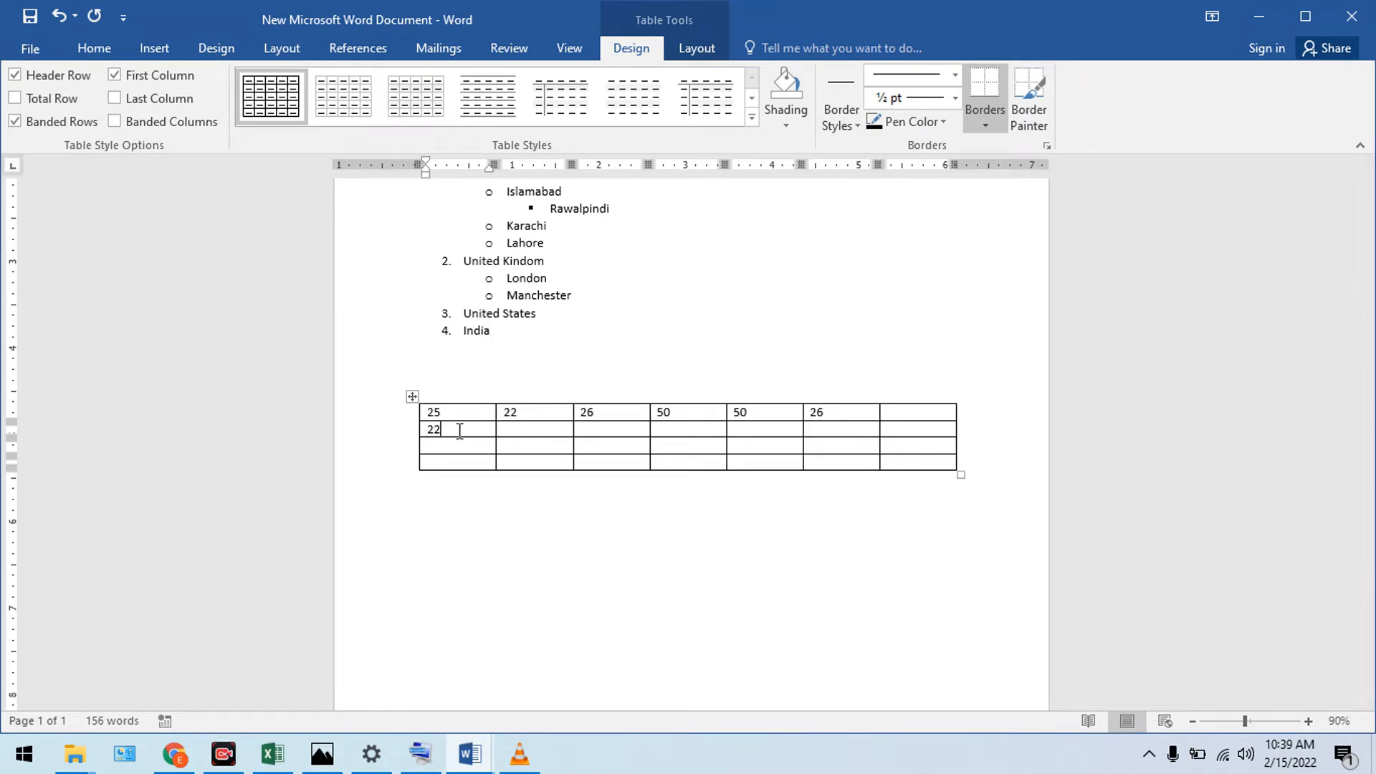
key("Tab")
type("55")
key("Tab")
type("66")
key("Tab")
type("85")
key("Tab")
type("23")
key("Tab")
type("23")
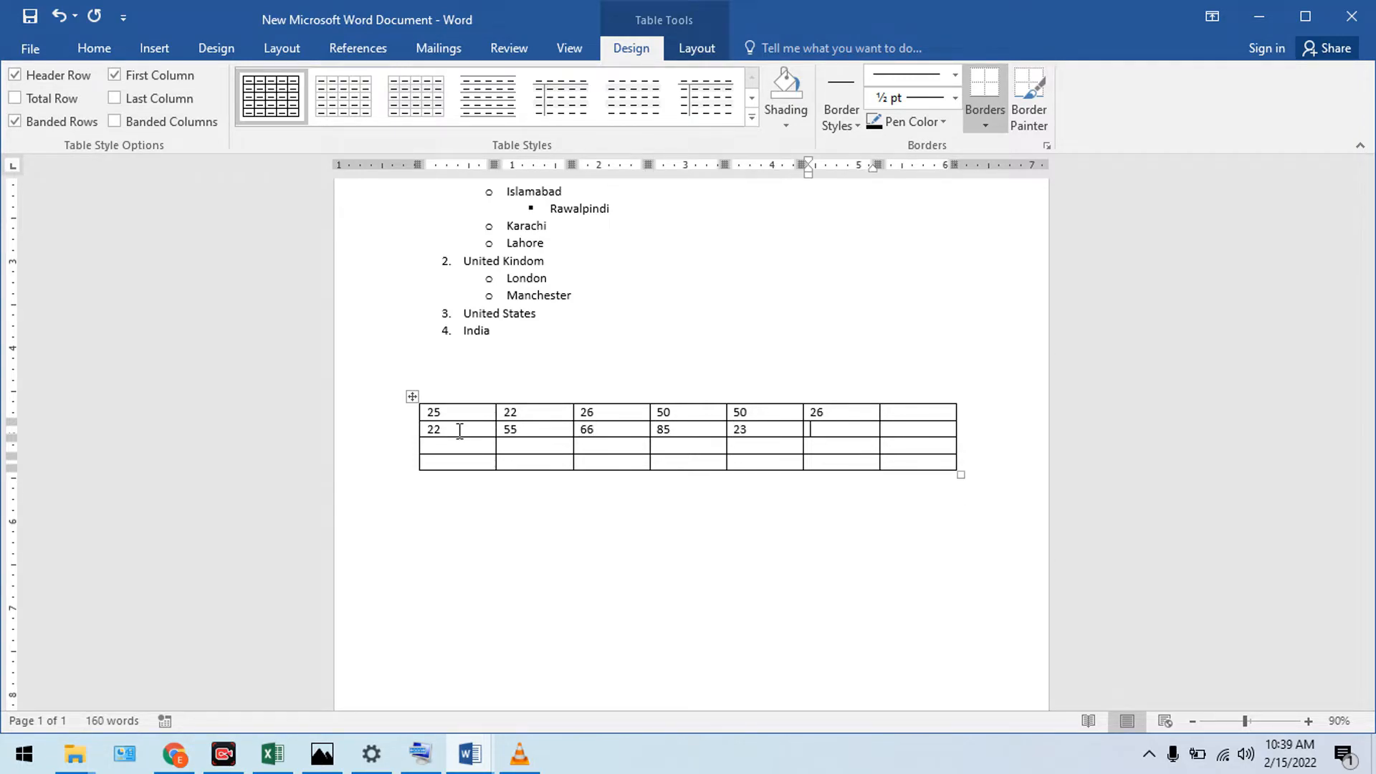
key("Tab")
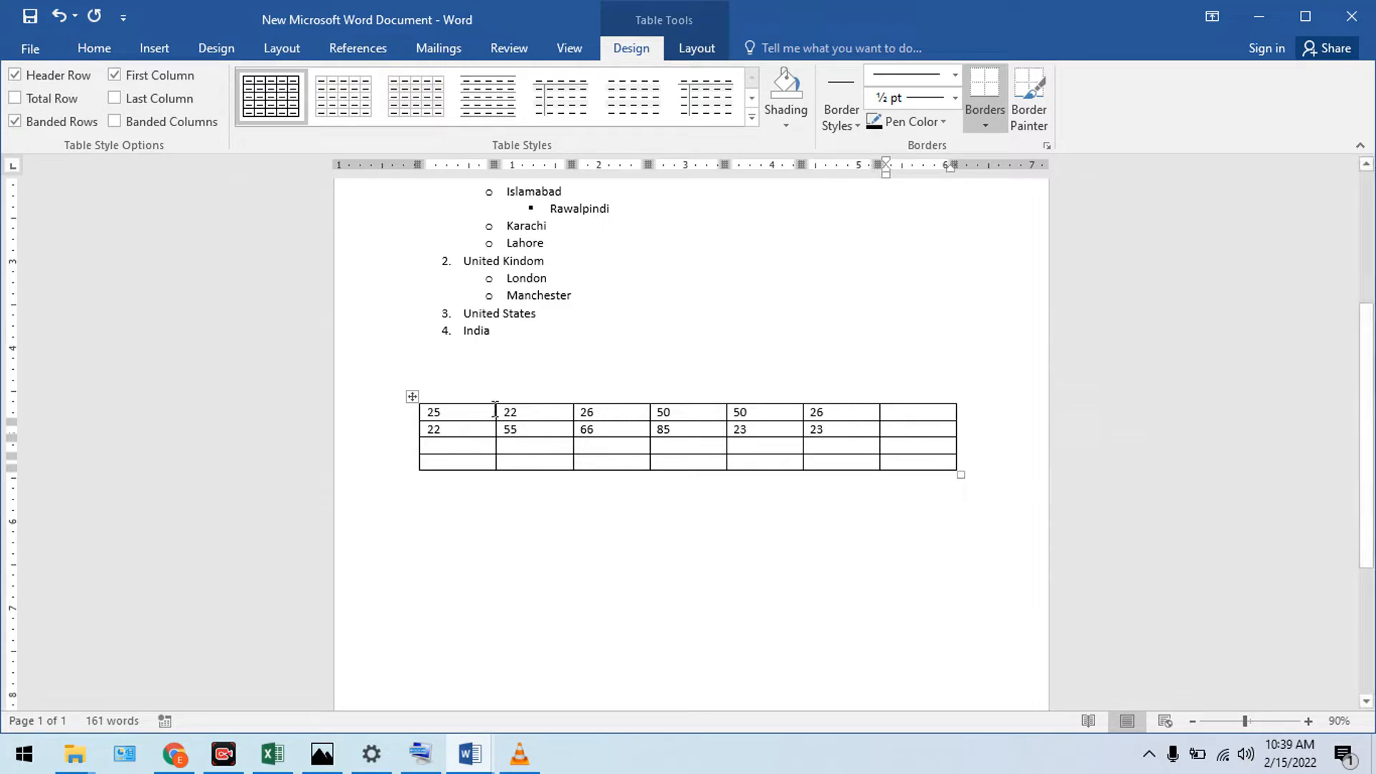
- Enter 25 in the last cell of the table's first row and 22 in the last cell of the second row
left_click(900, 401)
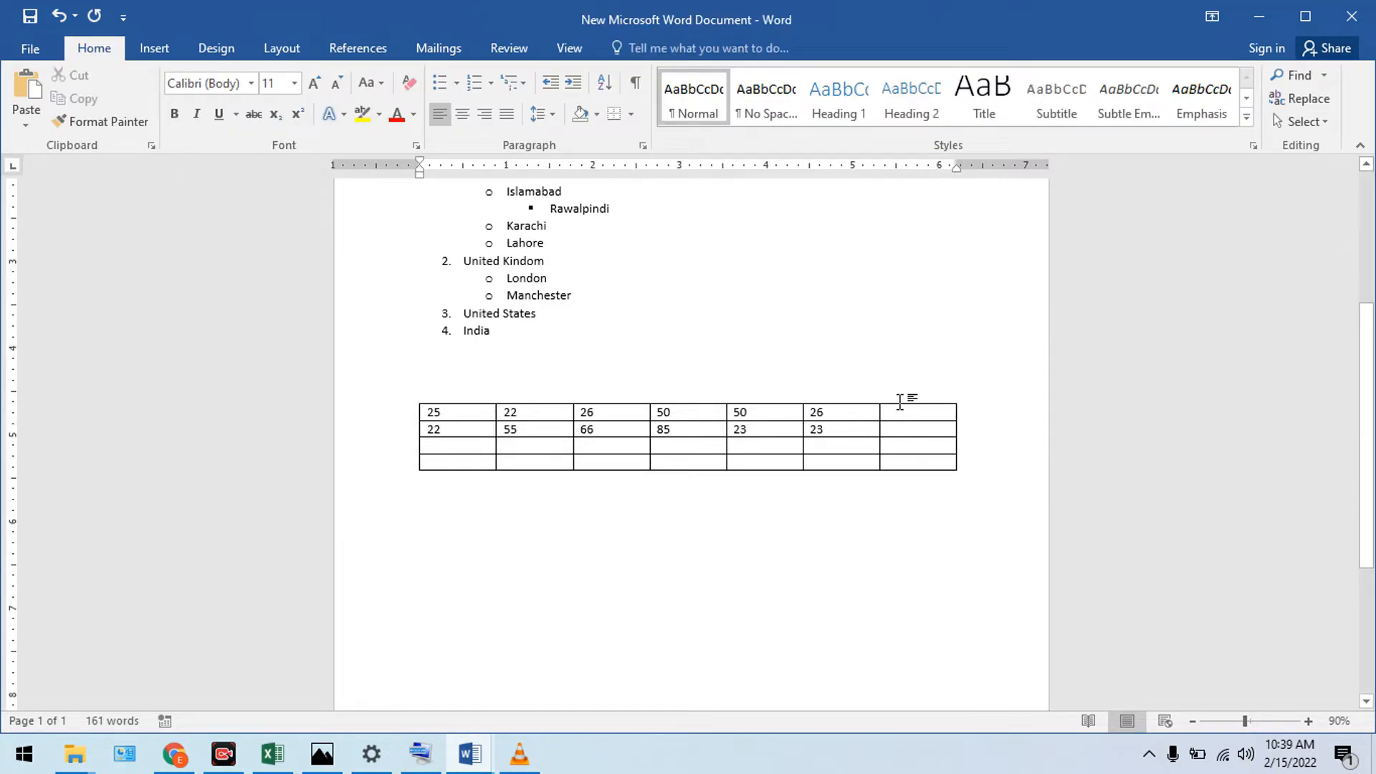
left_click(901, 414)
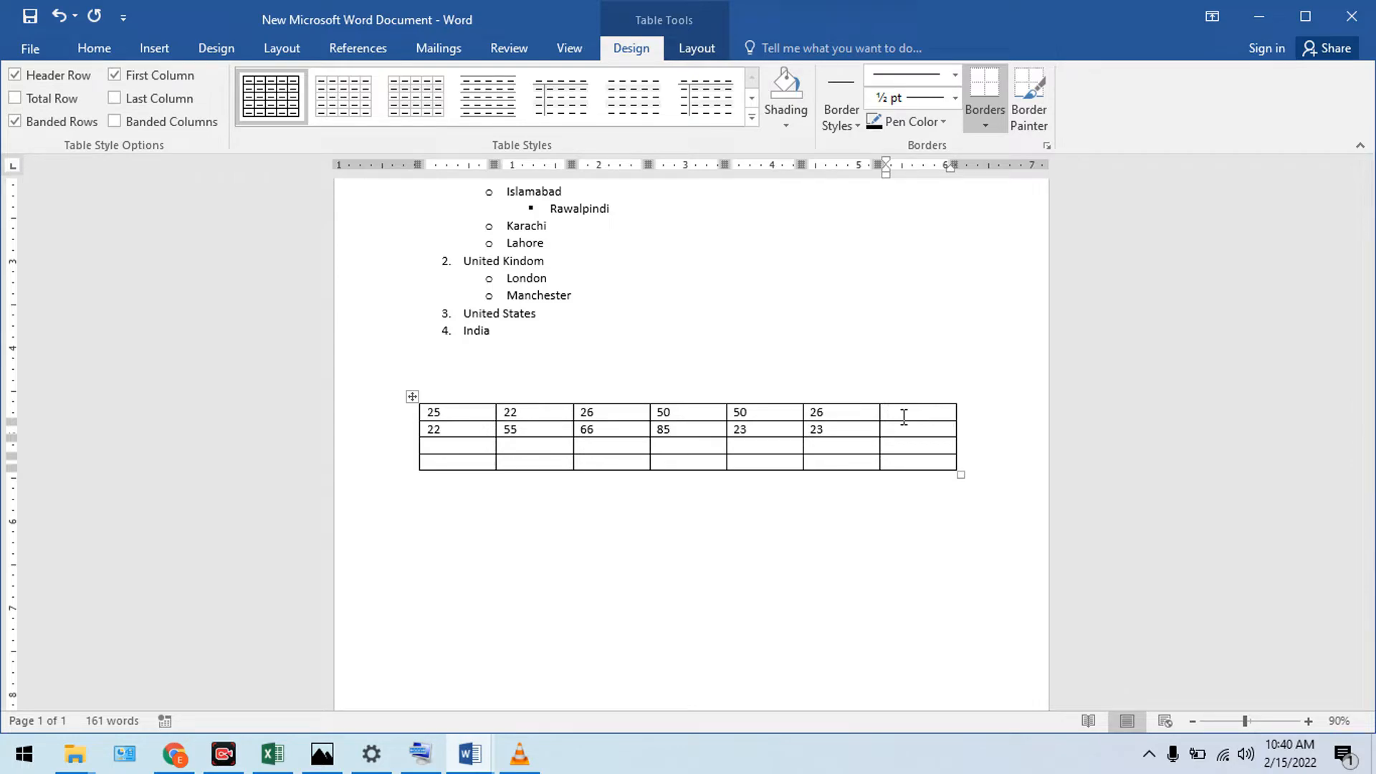
type("25")
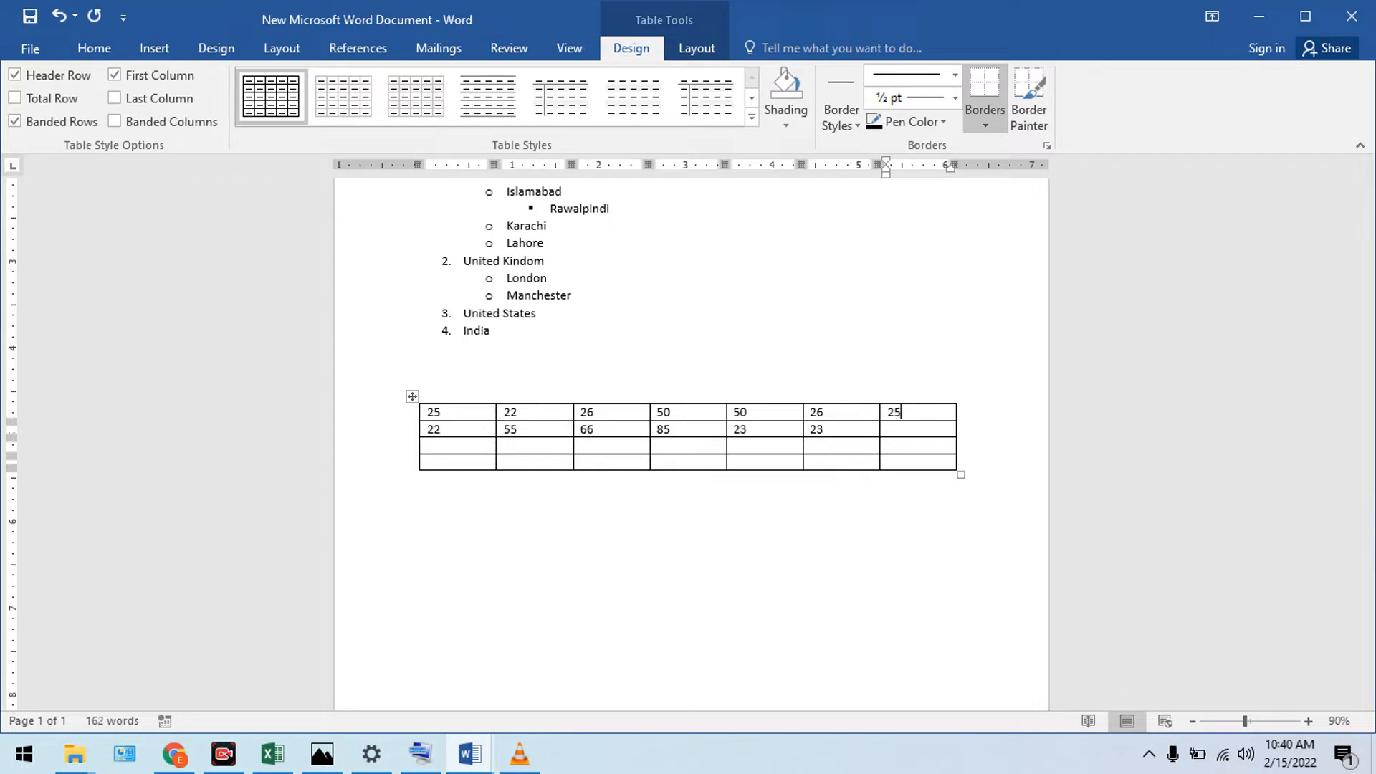
left_click(896, 430)
type("22")
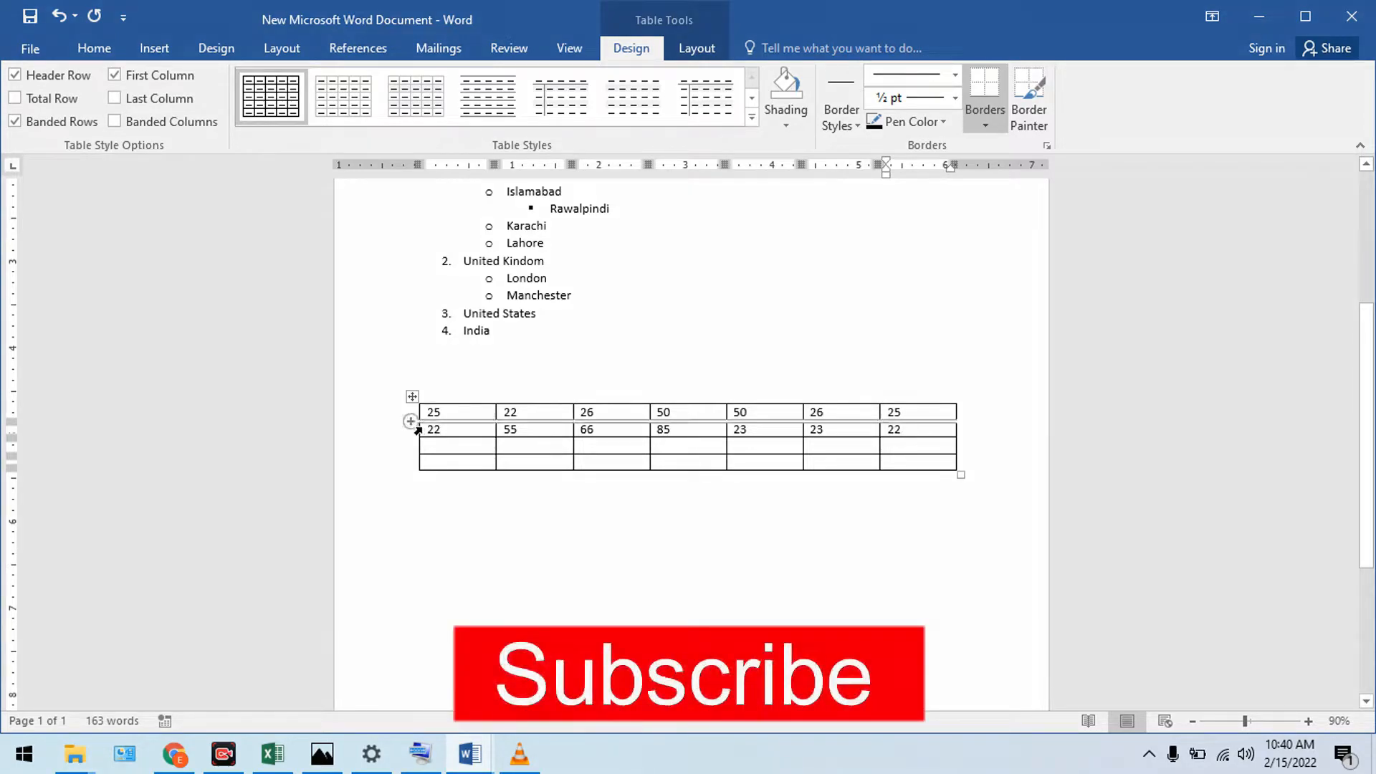
- Copy the table's second row and paste it three times as new rows directly below
left_click(418, 430)
left_click(418, 430)
key("ctrl+c")
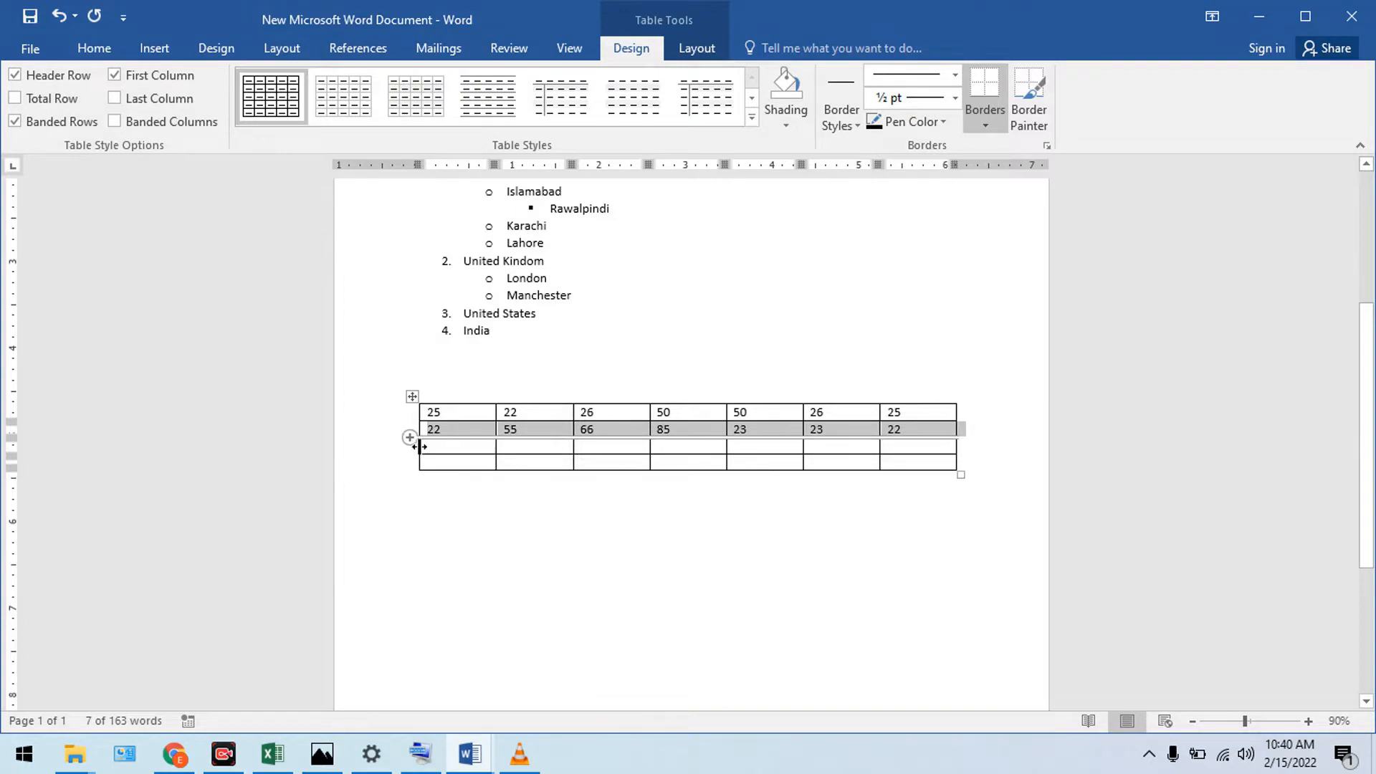
left_click(431, 445)
key("ctrl+v")
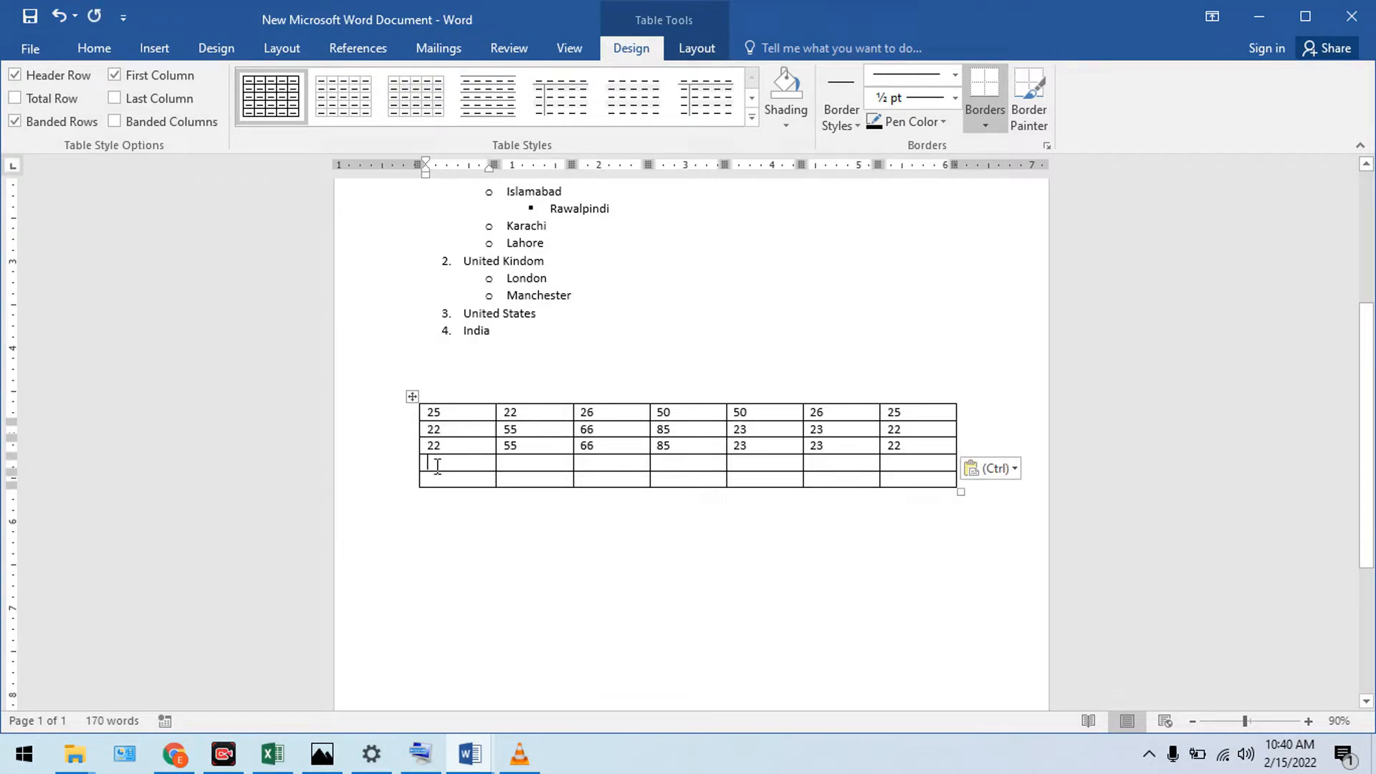
key("ctrl+v")
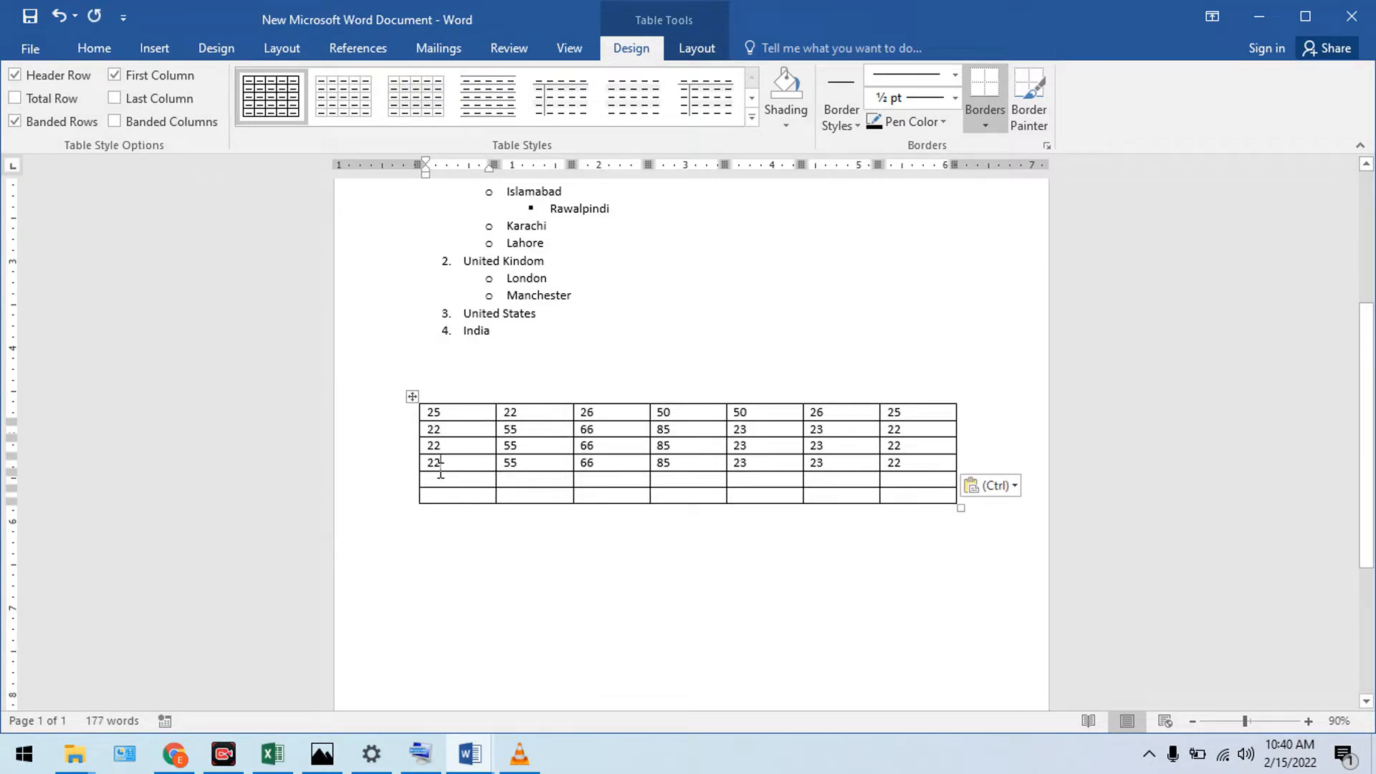
key("ctrl+v")
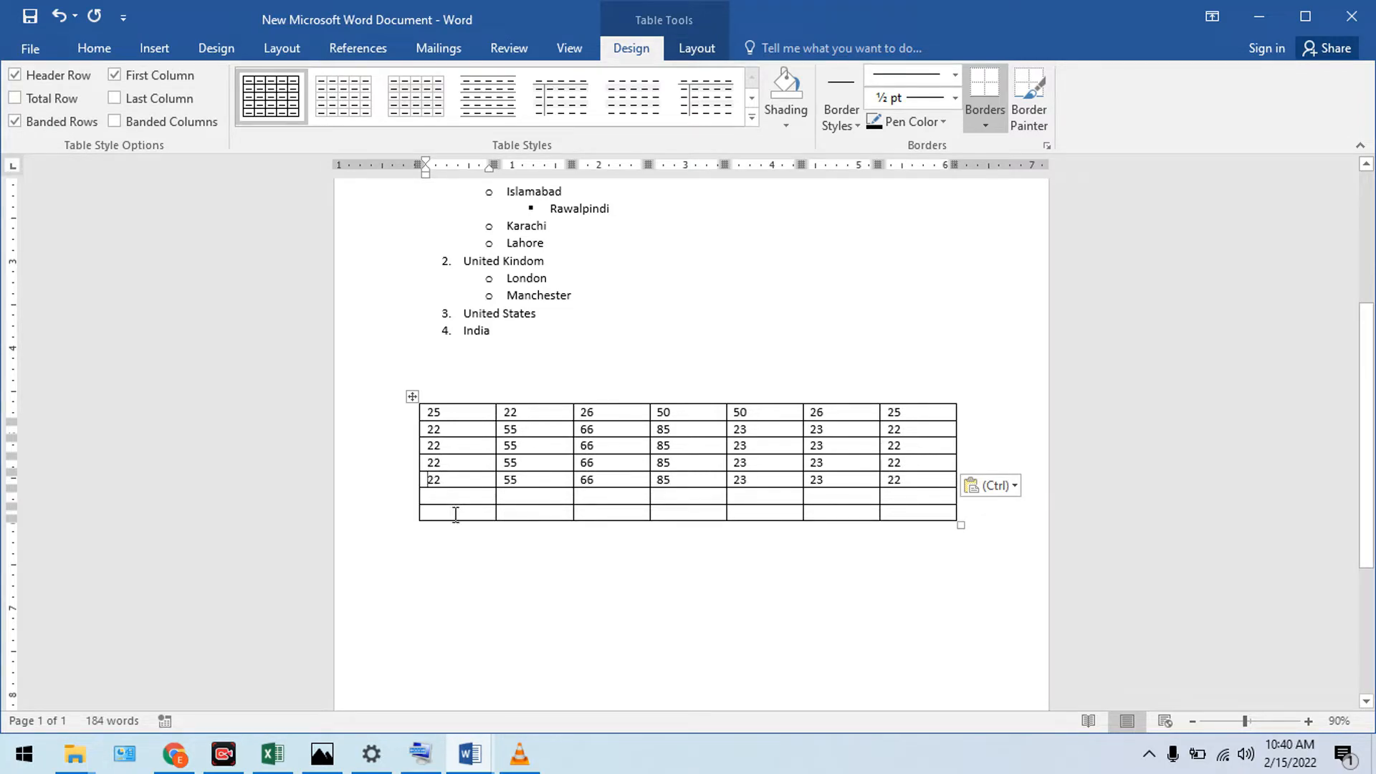
- Select the table's last four rows and move them down to split them off as a separate table
mouse_move(421, 509)
left_click(487, 551)
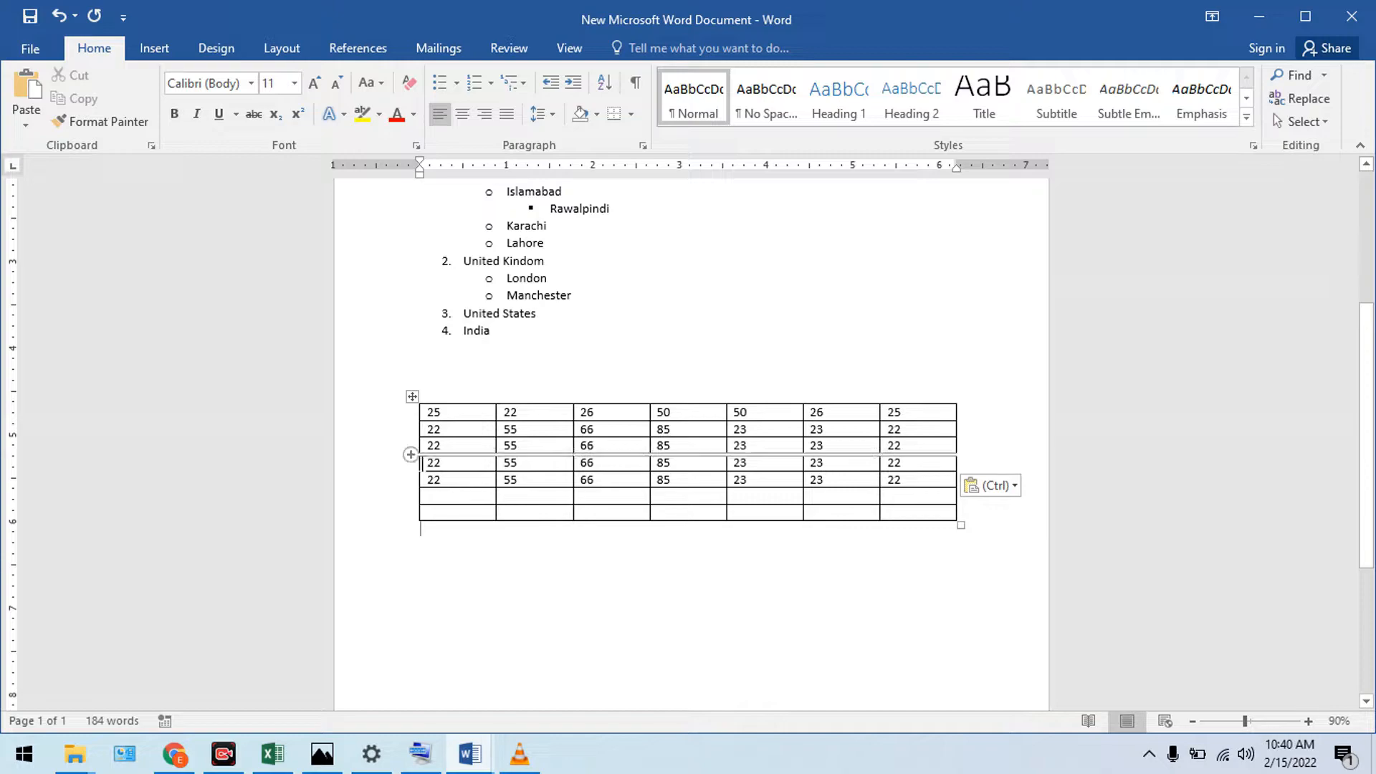
left_click_drag(419, 468, 904, 522)
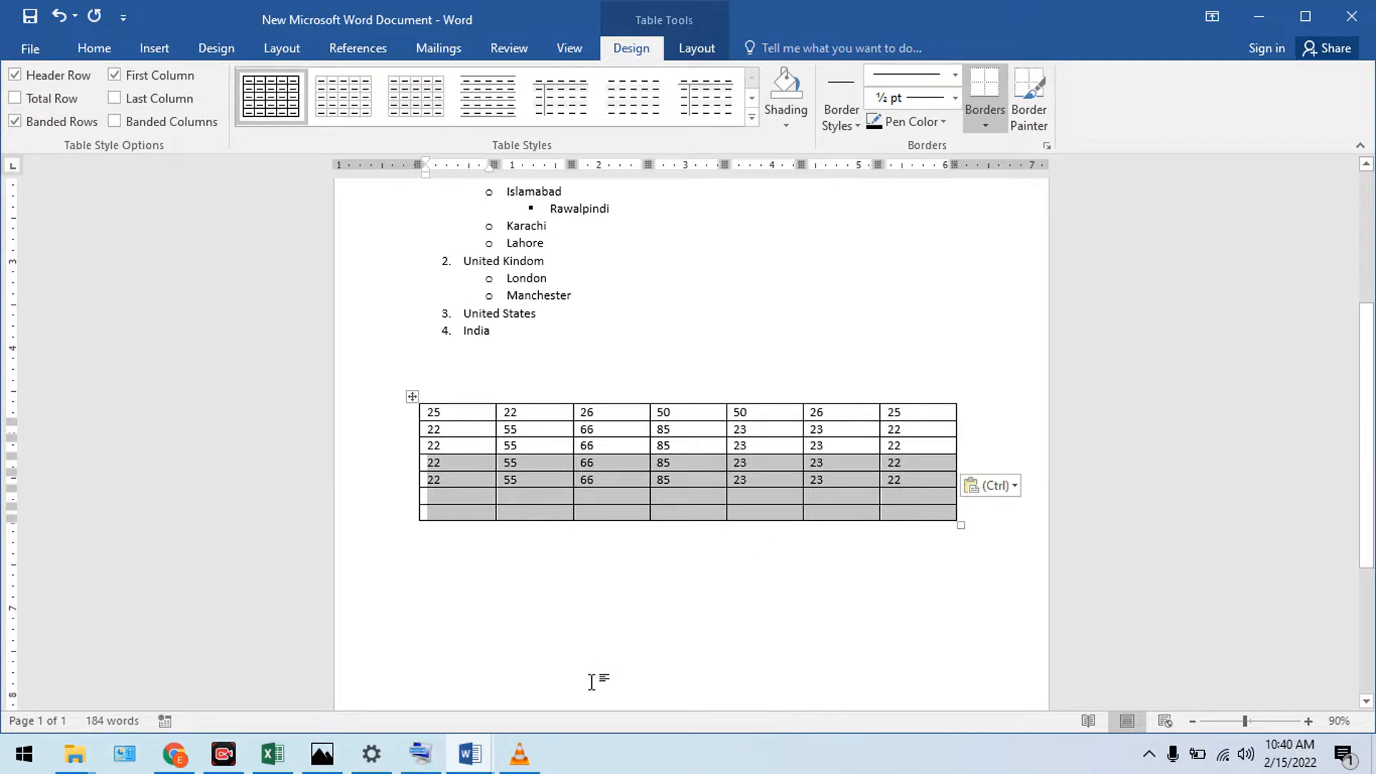
left_click(424, 758)
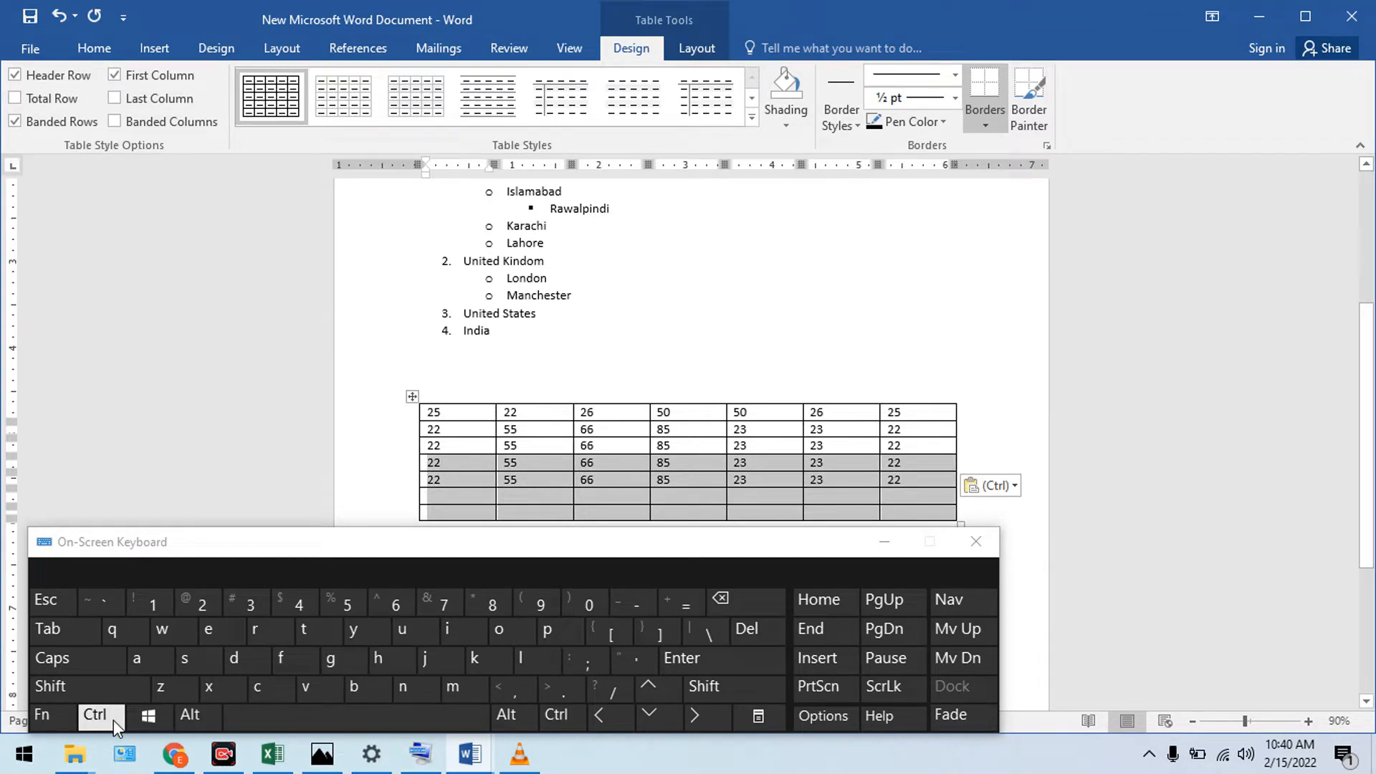
left_click(189, 717)
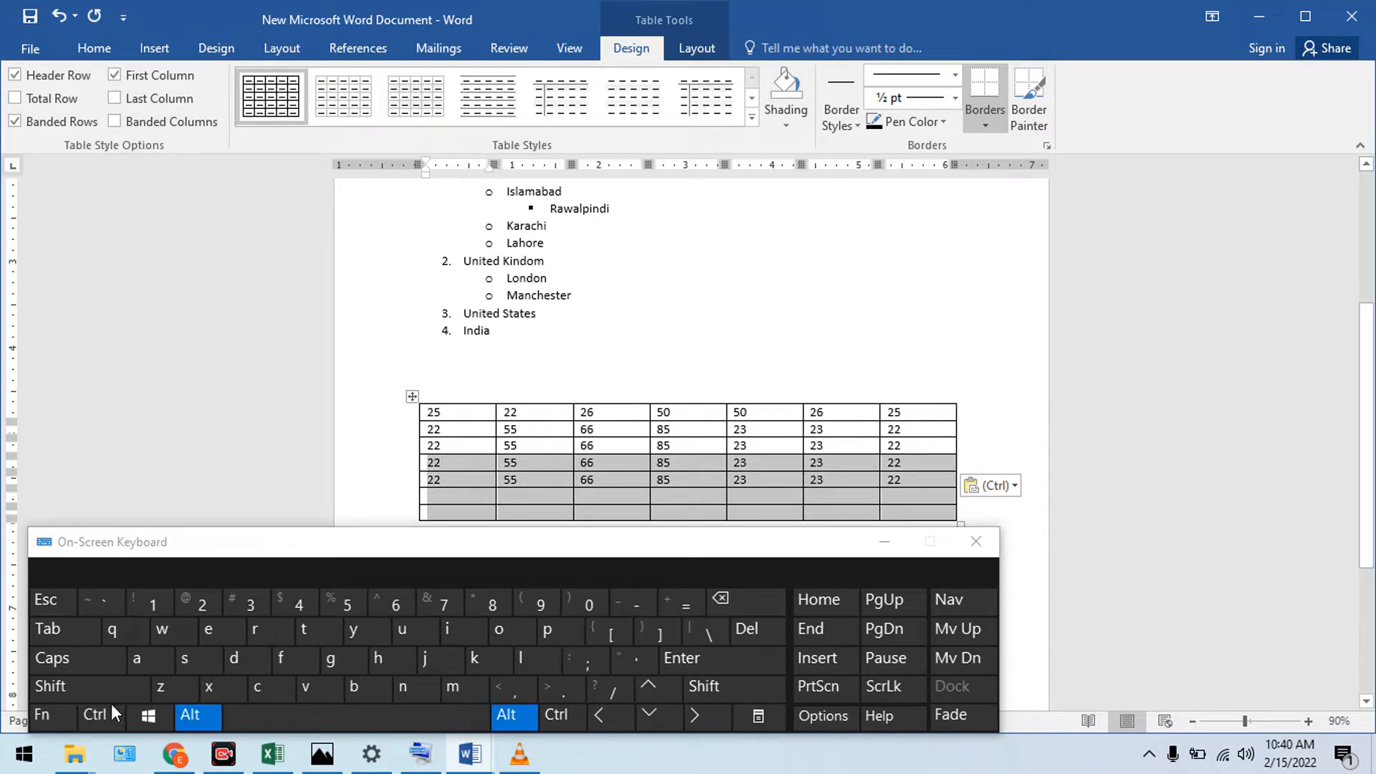
left_click(93, 688)
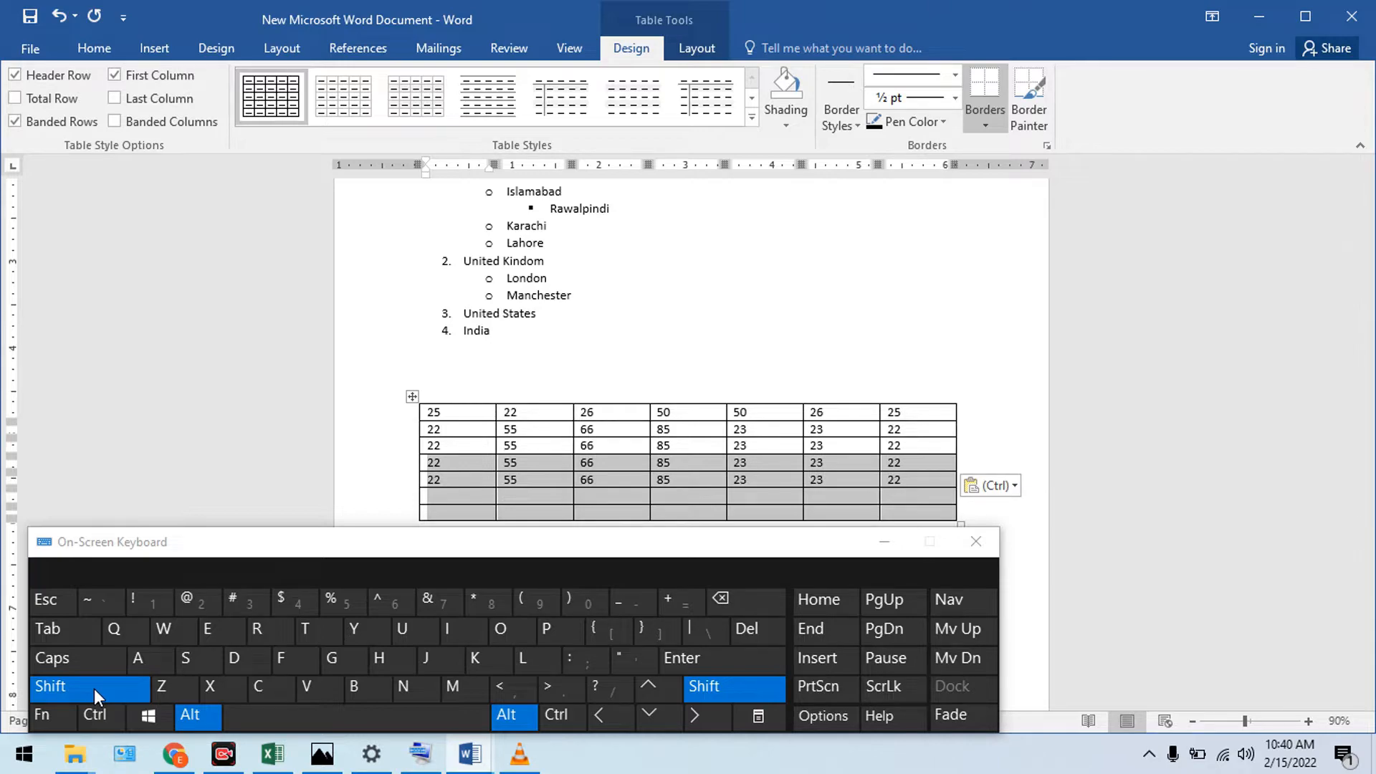
left_click(665, 720)
scroll(463, 466, "down", 2)
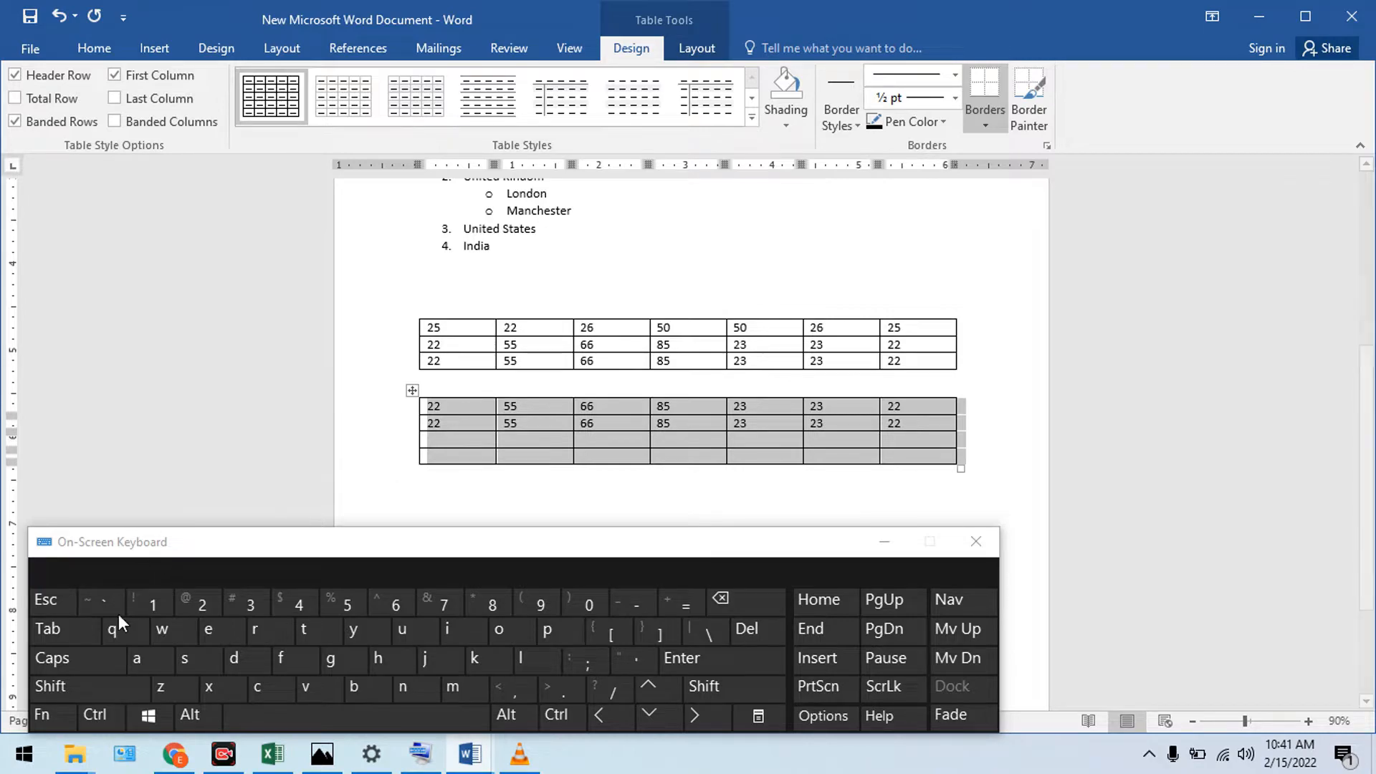
- Move the four selected rows back up to rejoin them with the table above
left_click(79, 690)
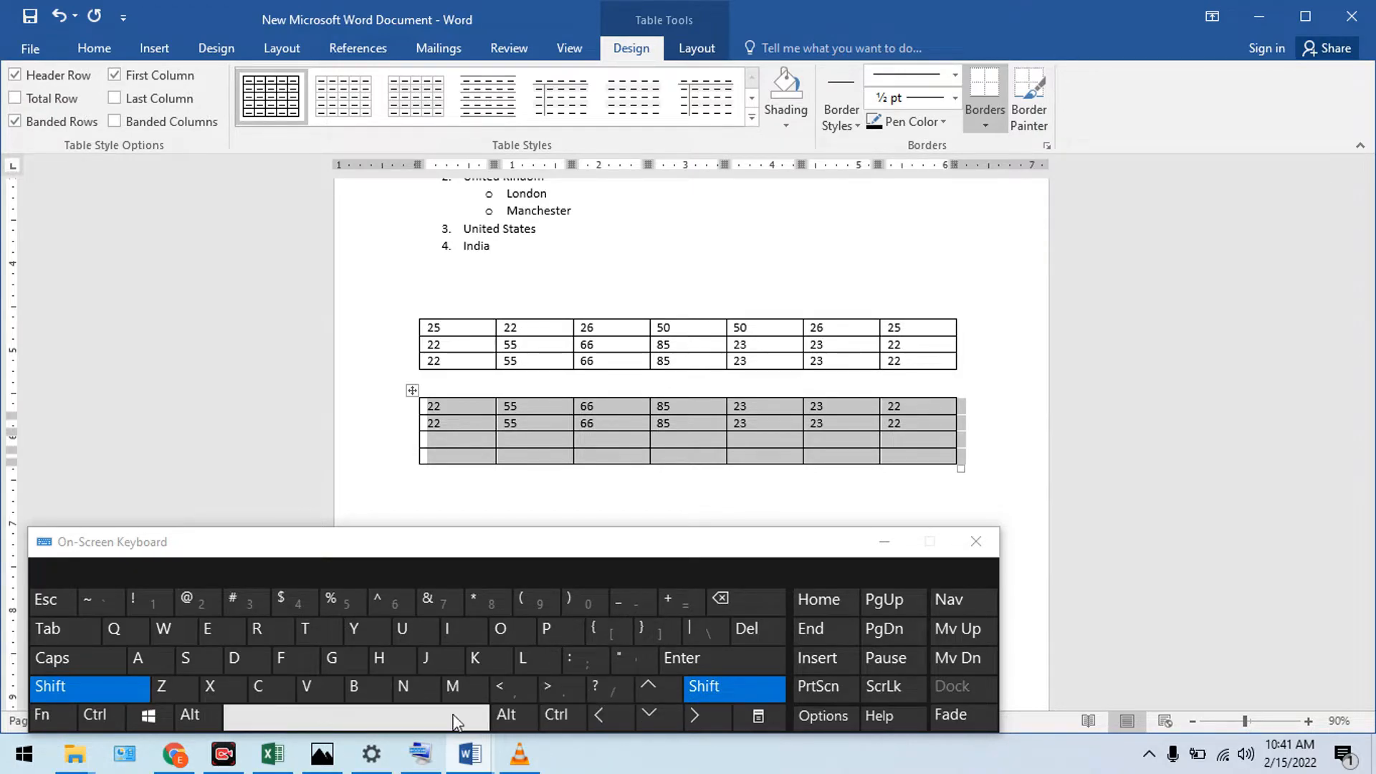
left_click(718, 690)
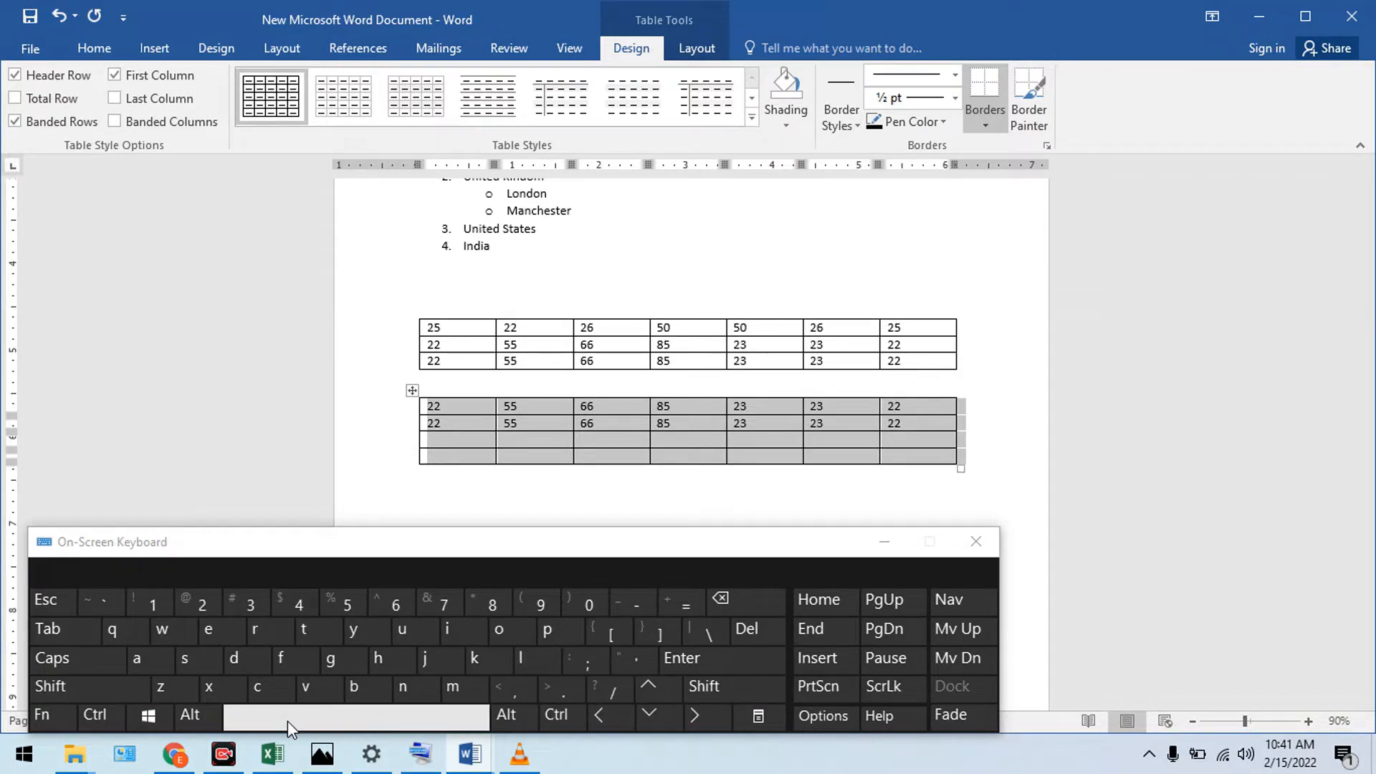
left_click(188, 716)
left_click(121, 692)
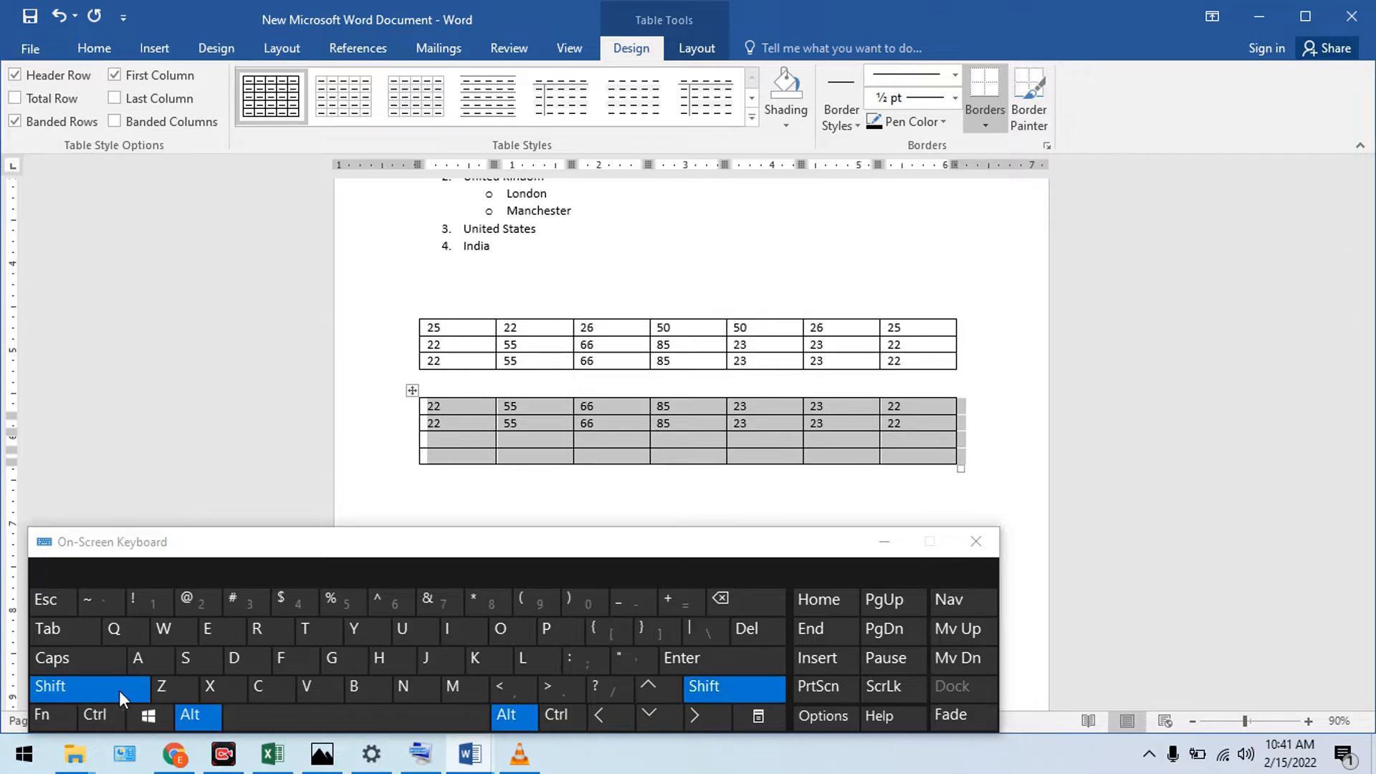
left_click(651, 696)
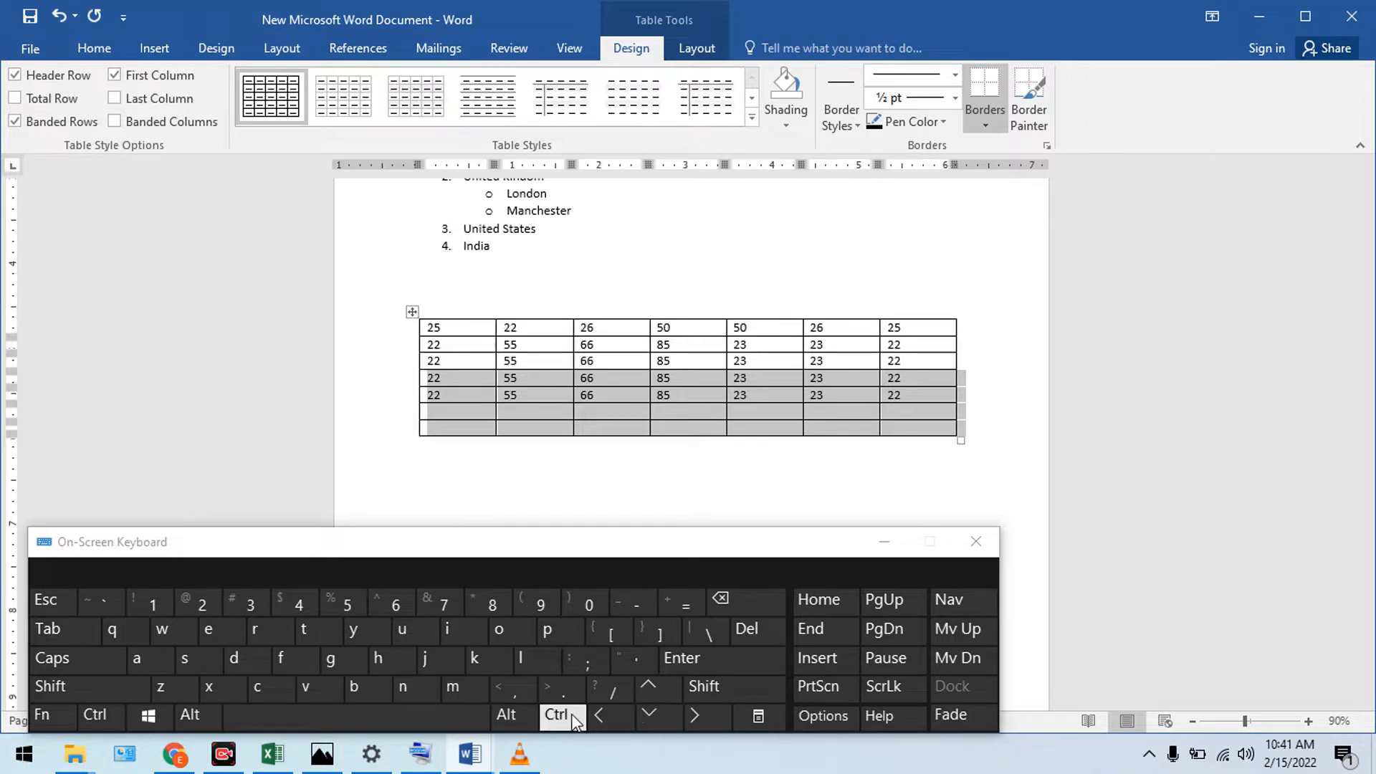
- Split the four selected rows off the table again by moving them down
left_click(513, 715)
left_click(97, 687)
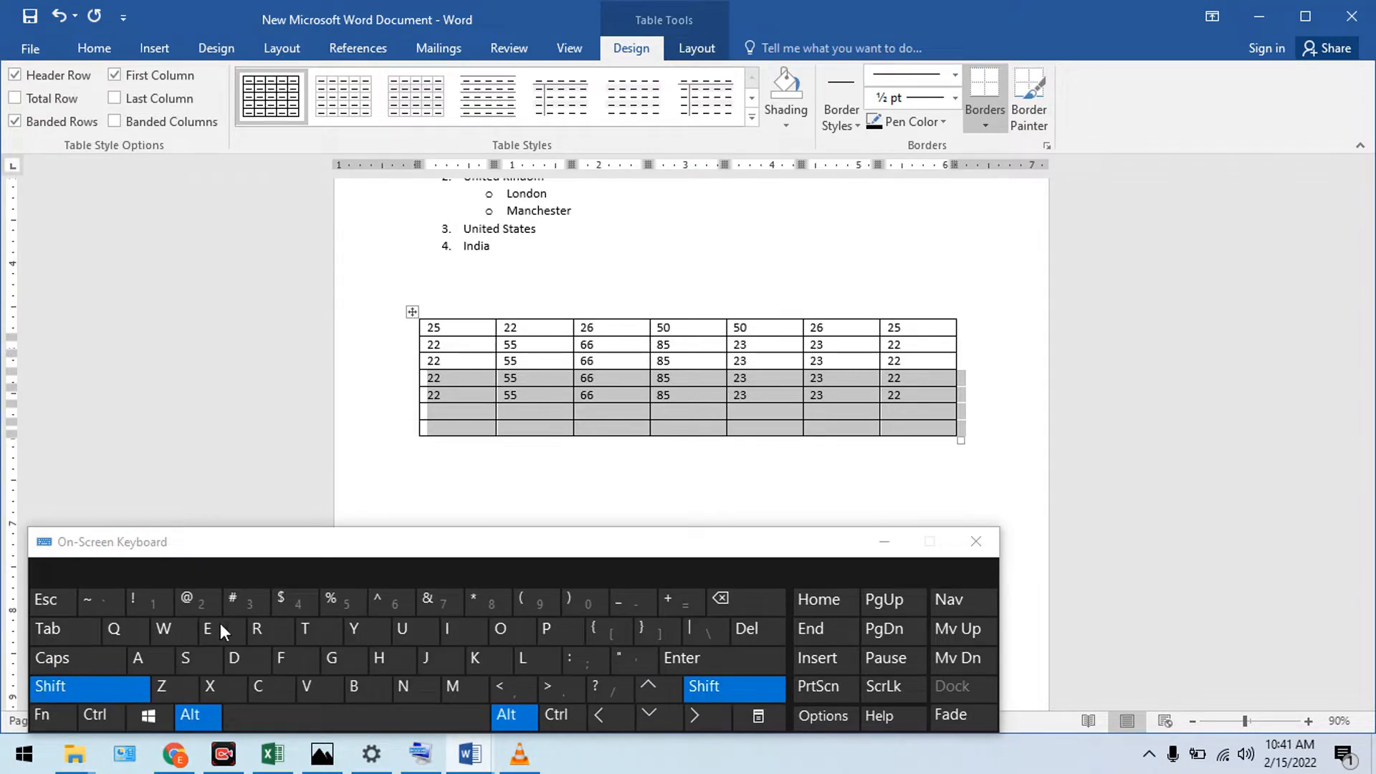
left_click(650, 715)
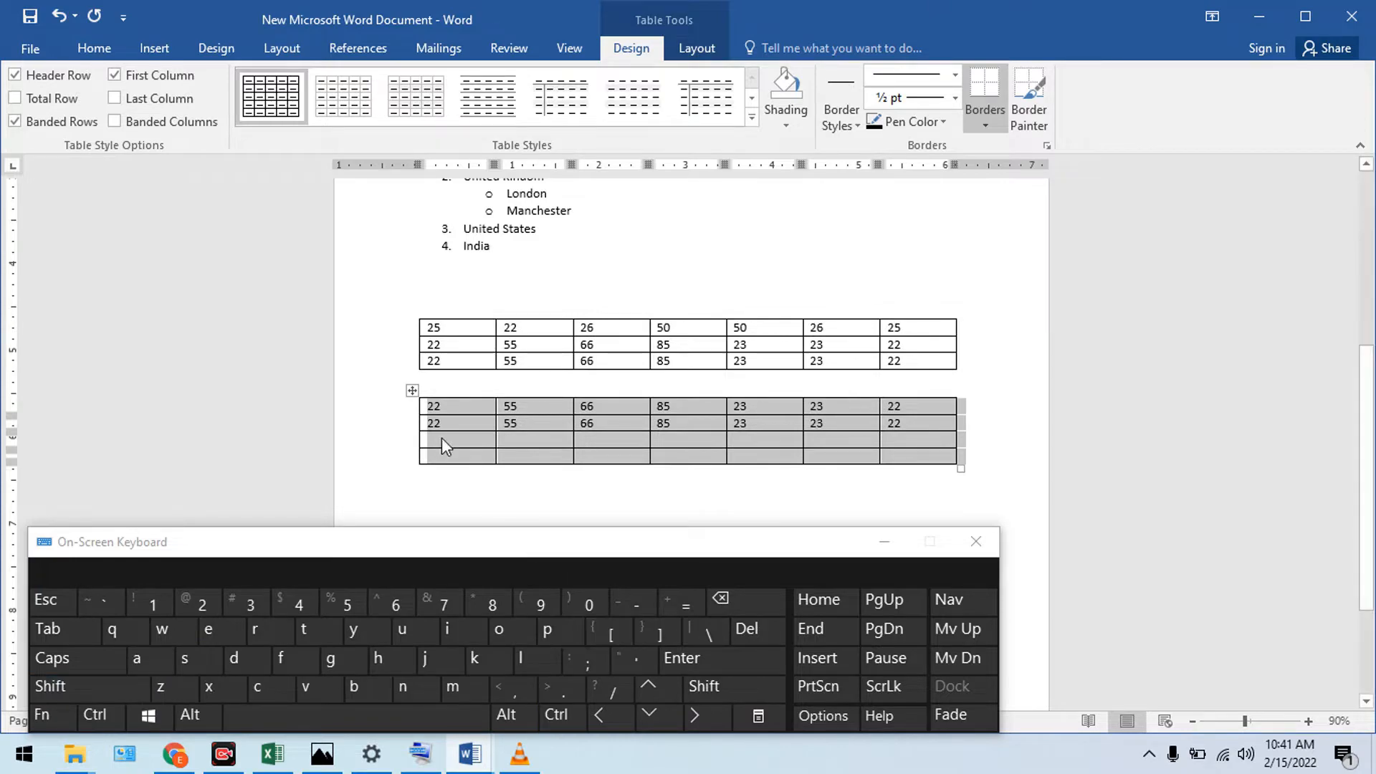
- Select the whole first row of the lower table and move it up to the end of the upper table
left_click(422, 409)
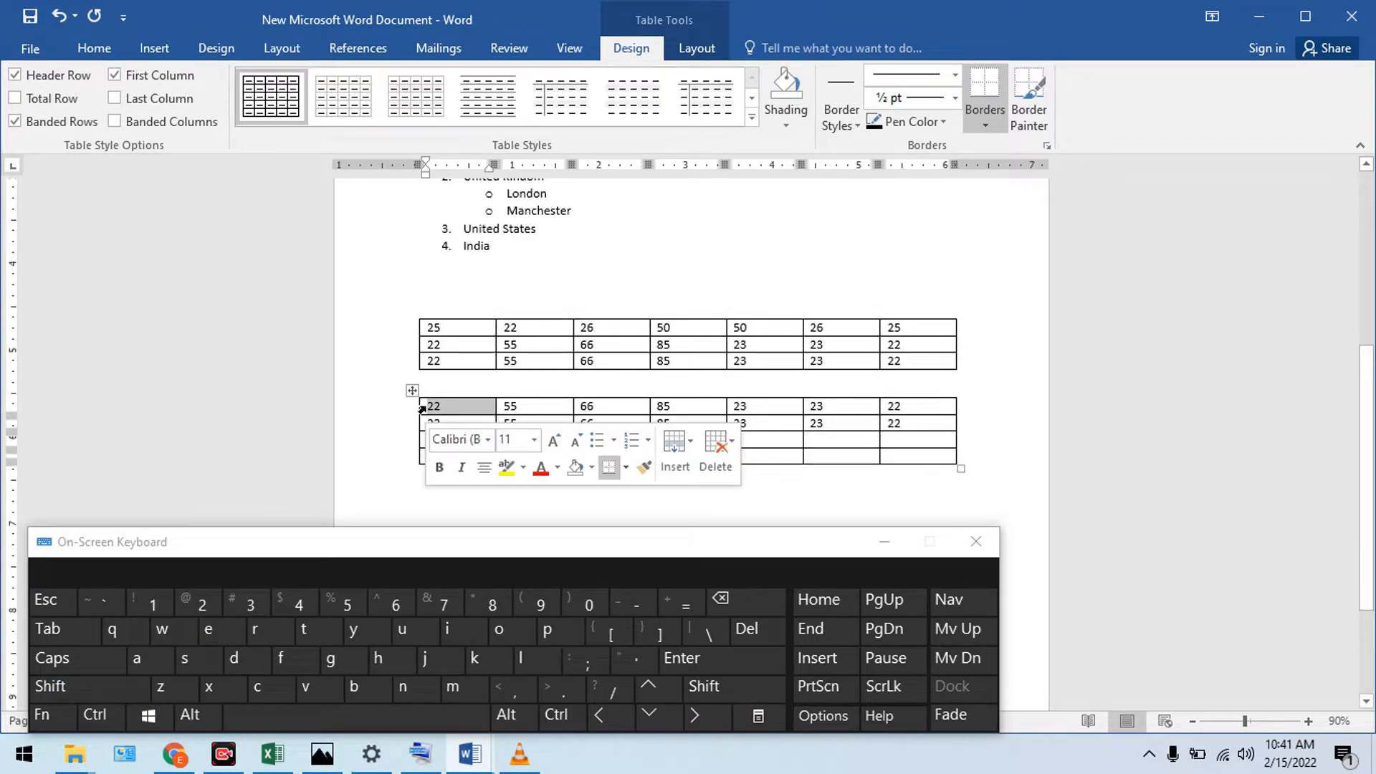
left_click(431, 408)
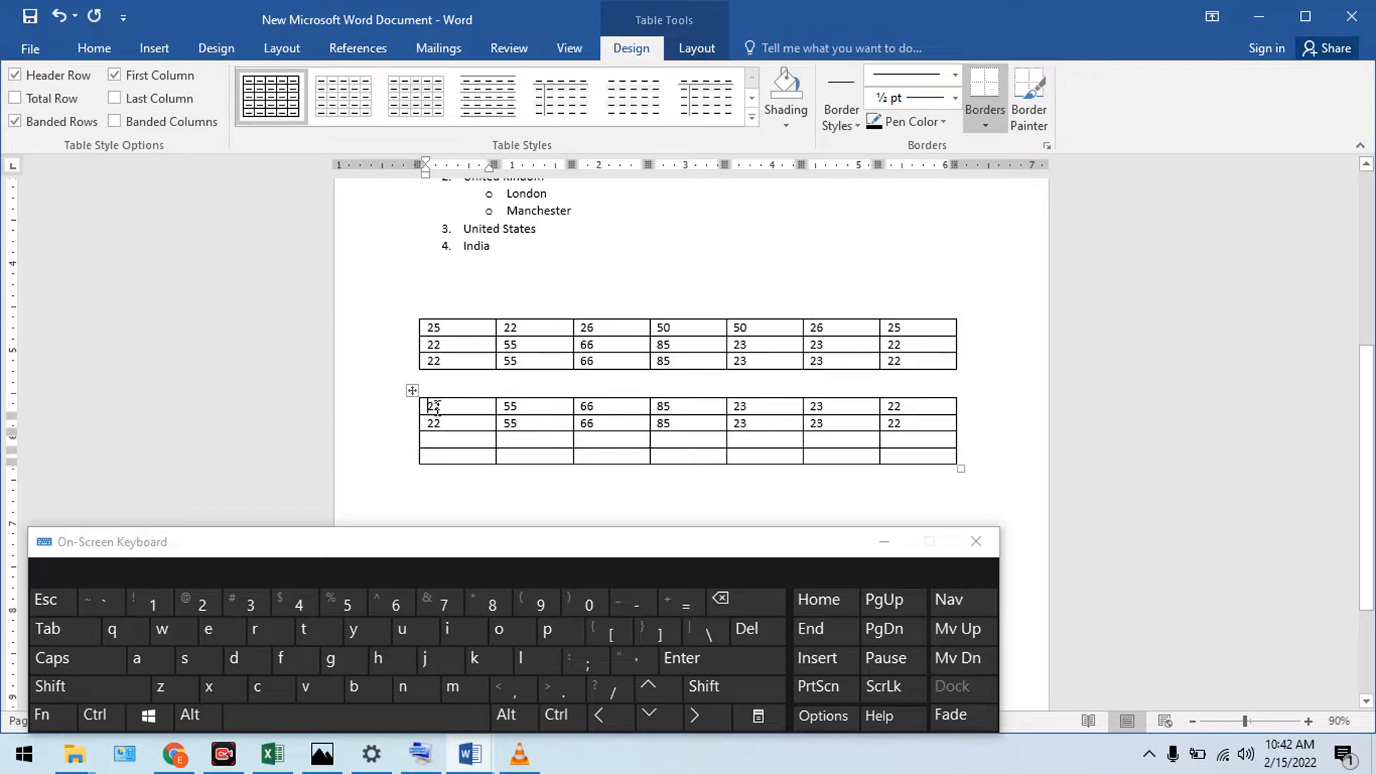
double_click(421, 408)
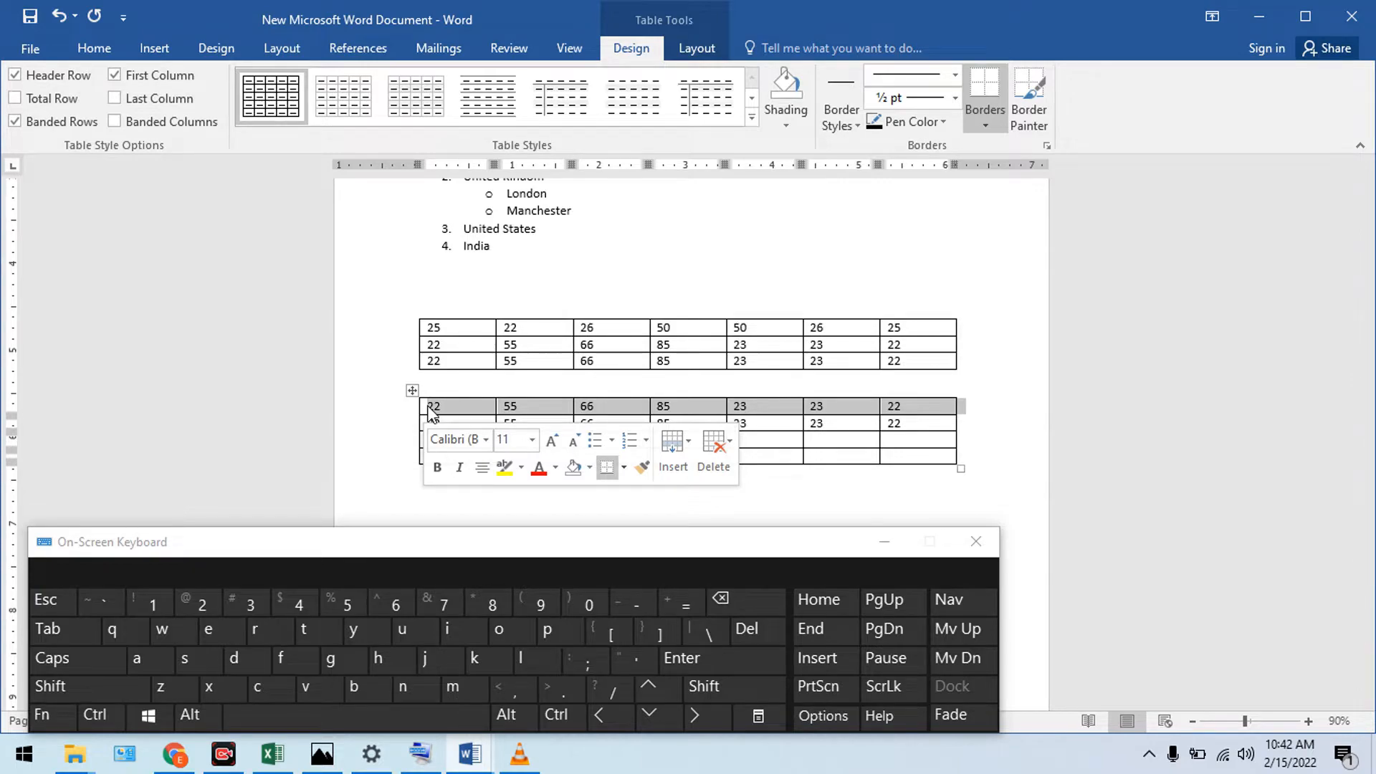
left_click(521, 717)
left_click(58, 687)
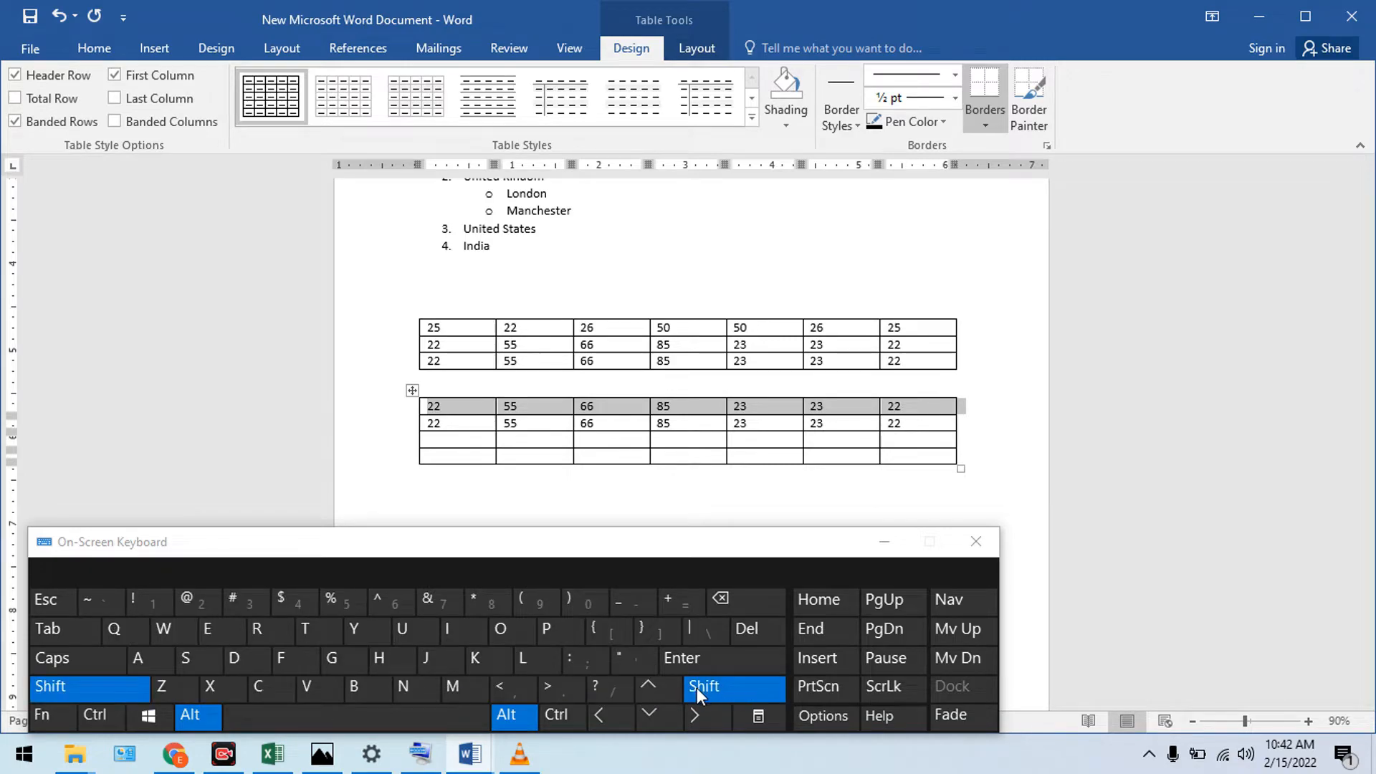
left_click(648, 686)
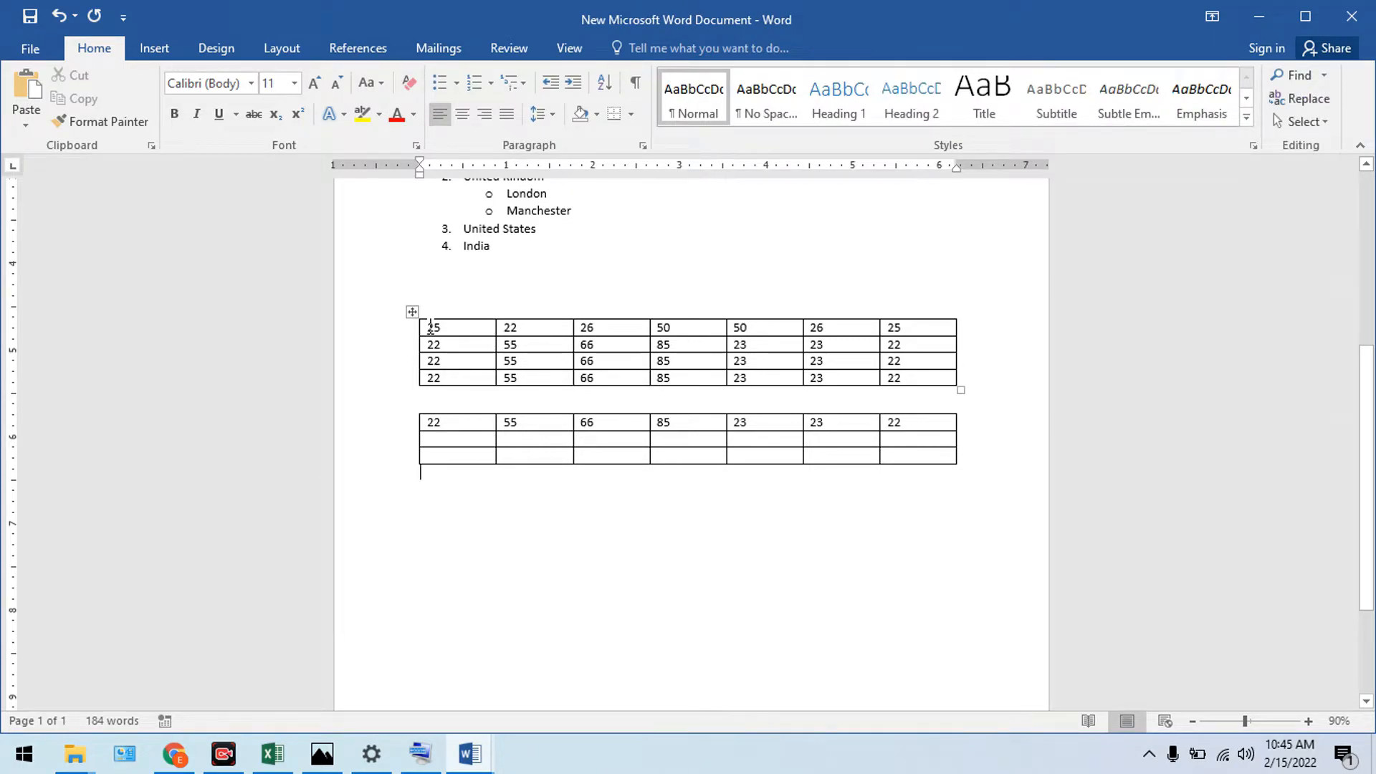
- Select the first two cells of the upper table's first row and open the On-Screen Keyboard
left_click_drag(430, 327, 553, 329)
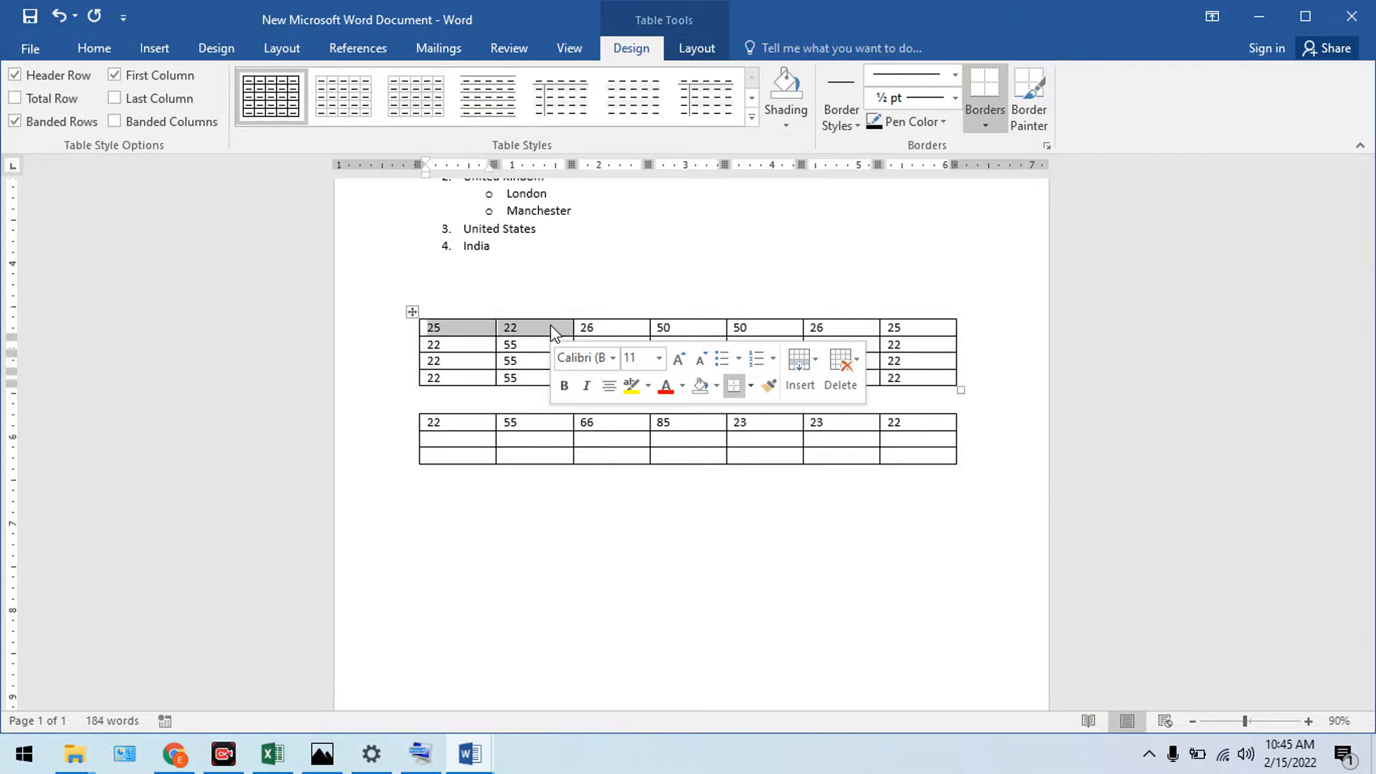
left_click(425, 757)
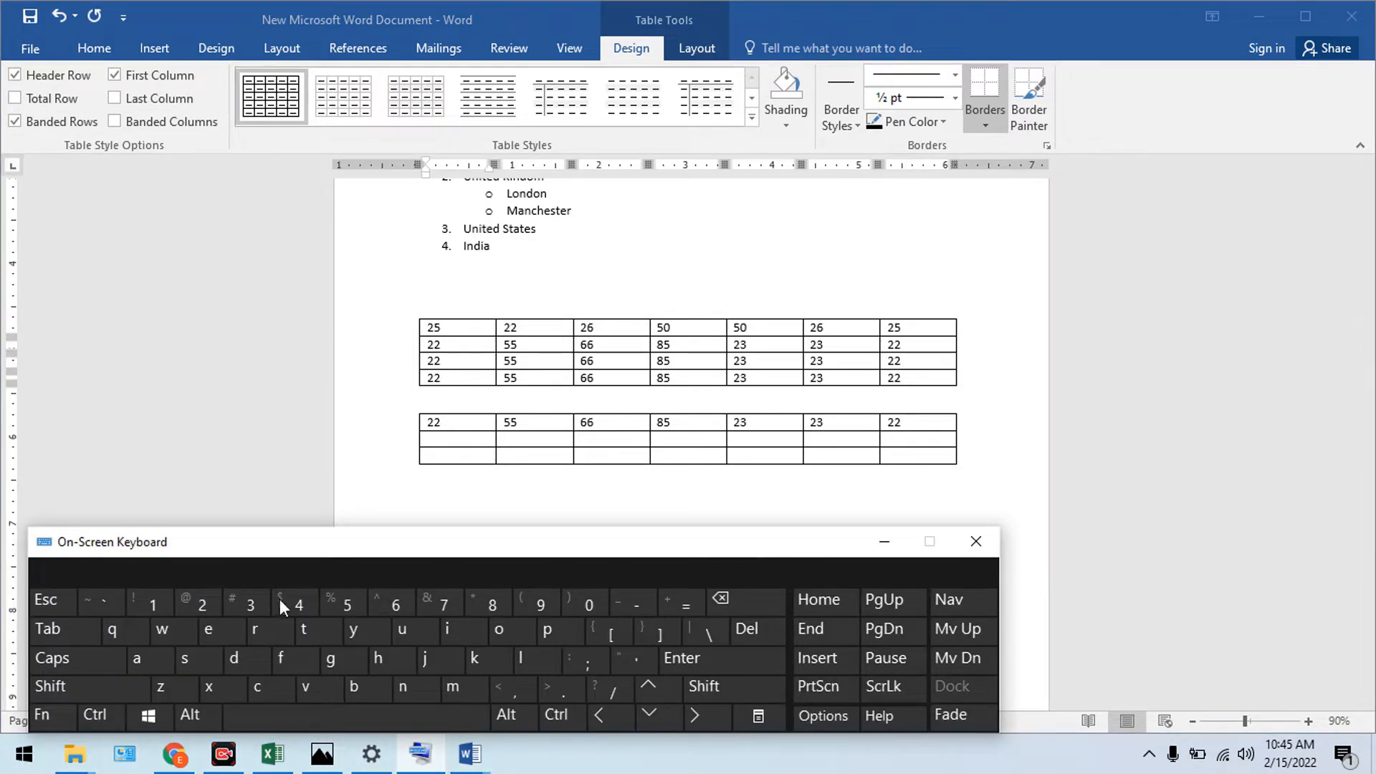
left_click(185, 718)
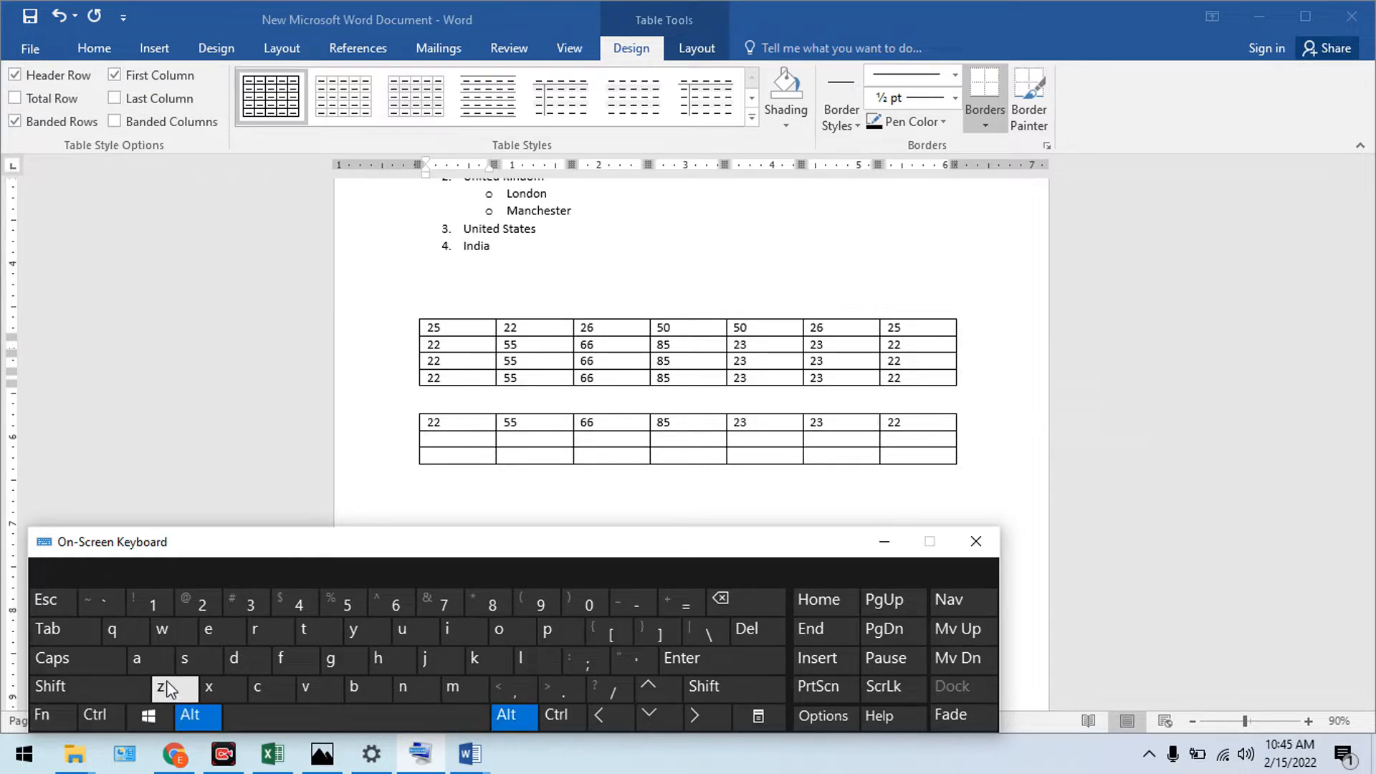
left_click(148, 664)
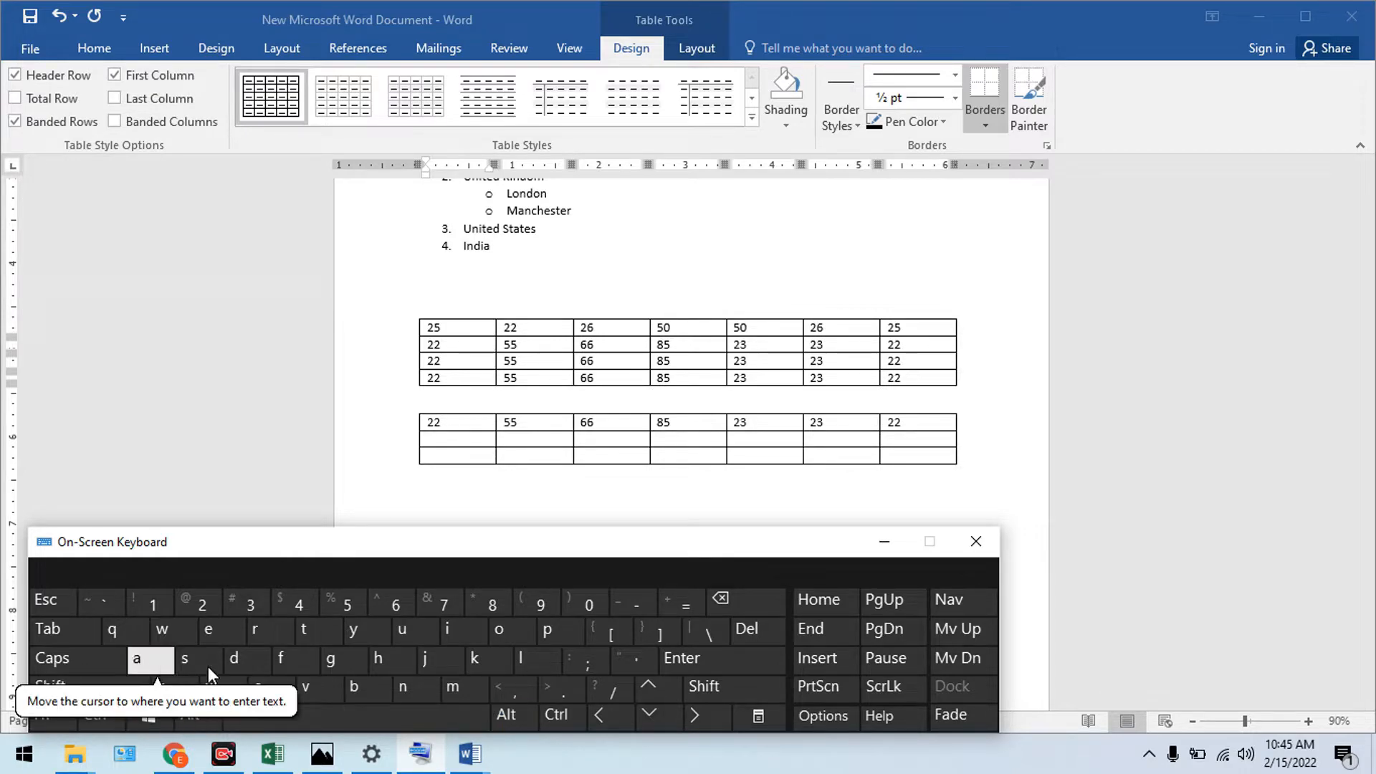
left_click(461, 689)
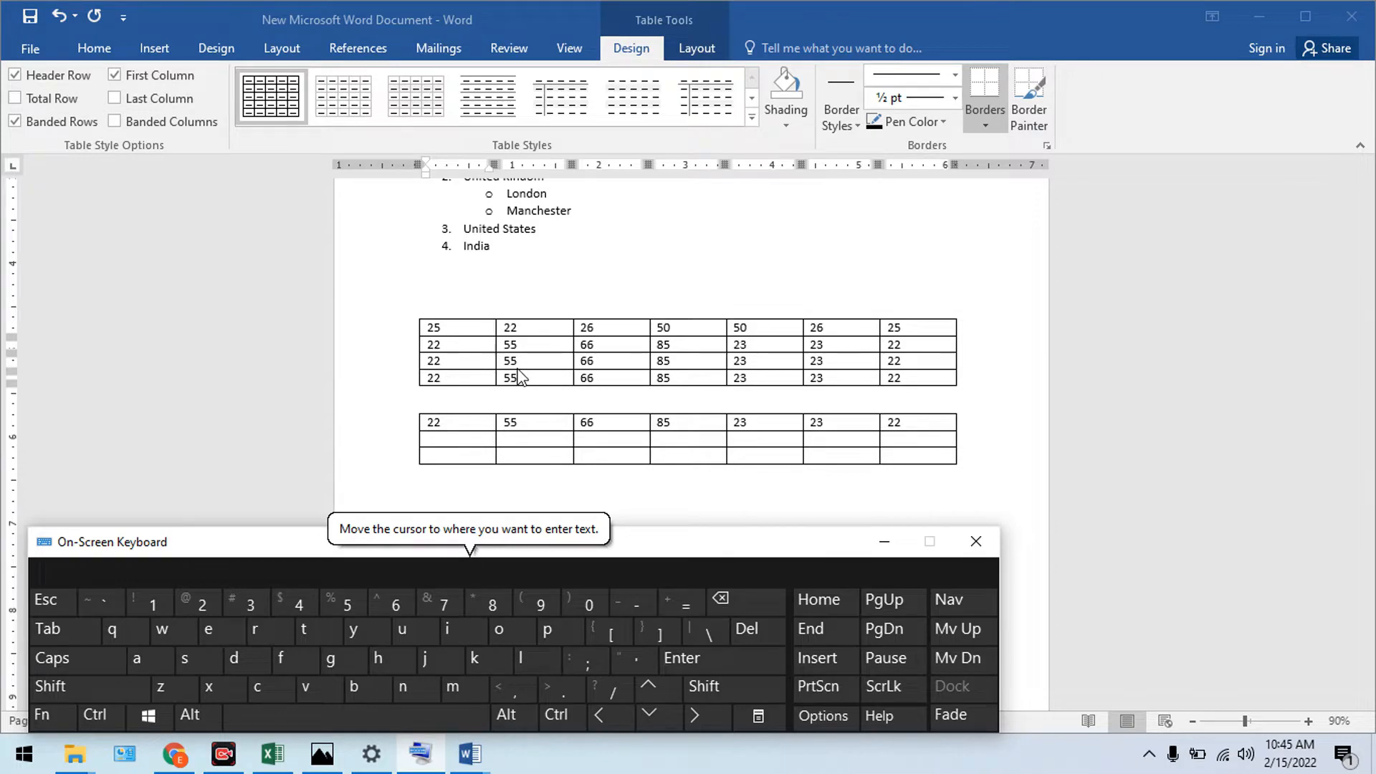
- Merge the two selected cells at the start of the upper table's first row
left_click(452, 324)
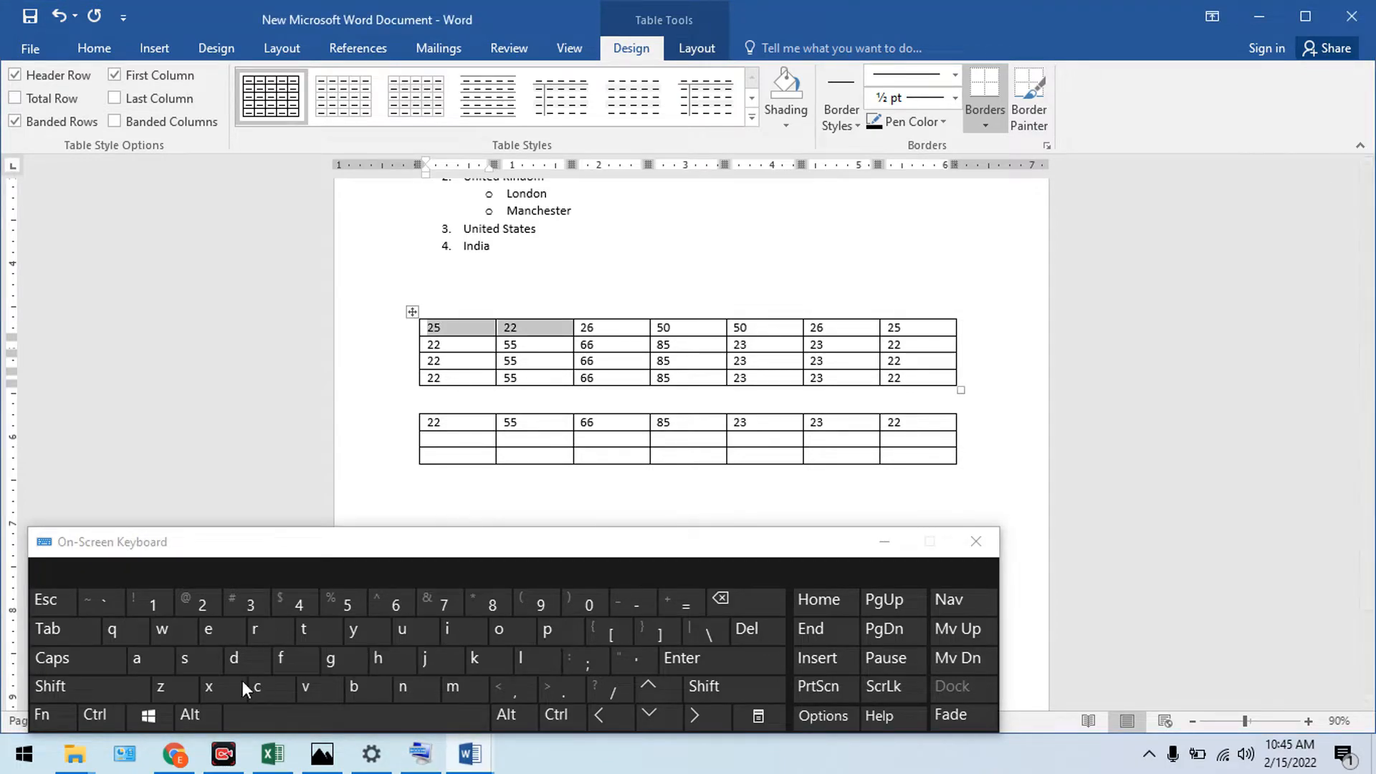
left_click(187, 715)
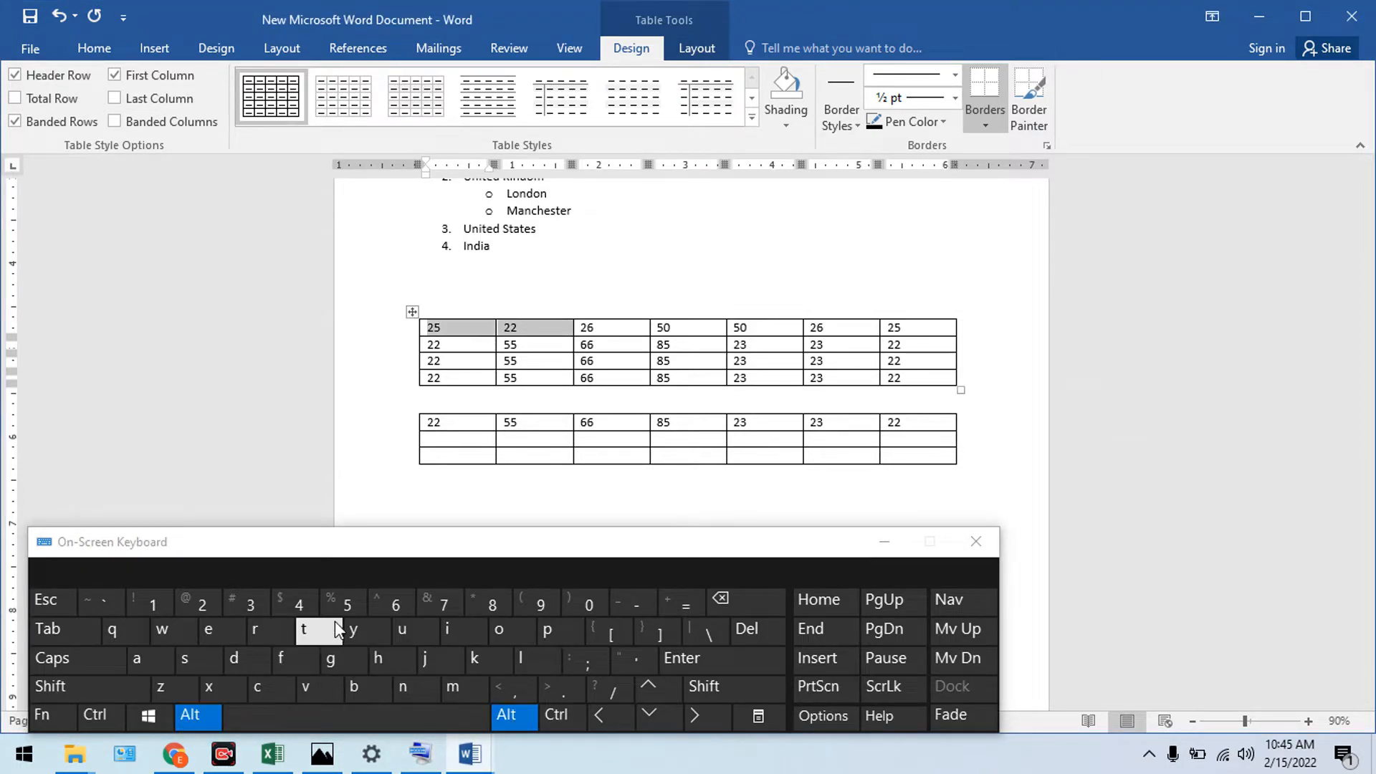
left_click(152, 664)
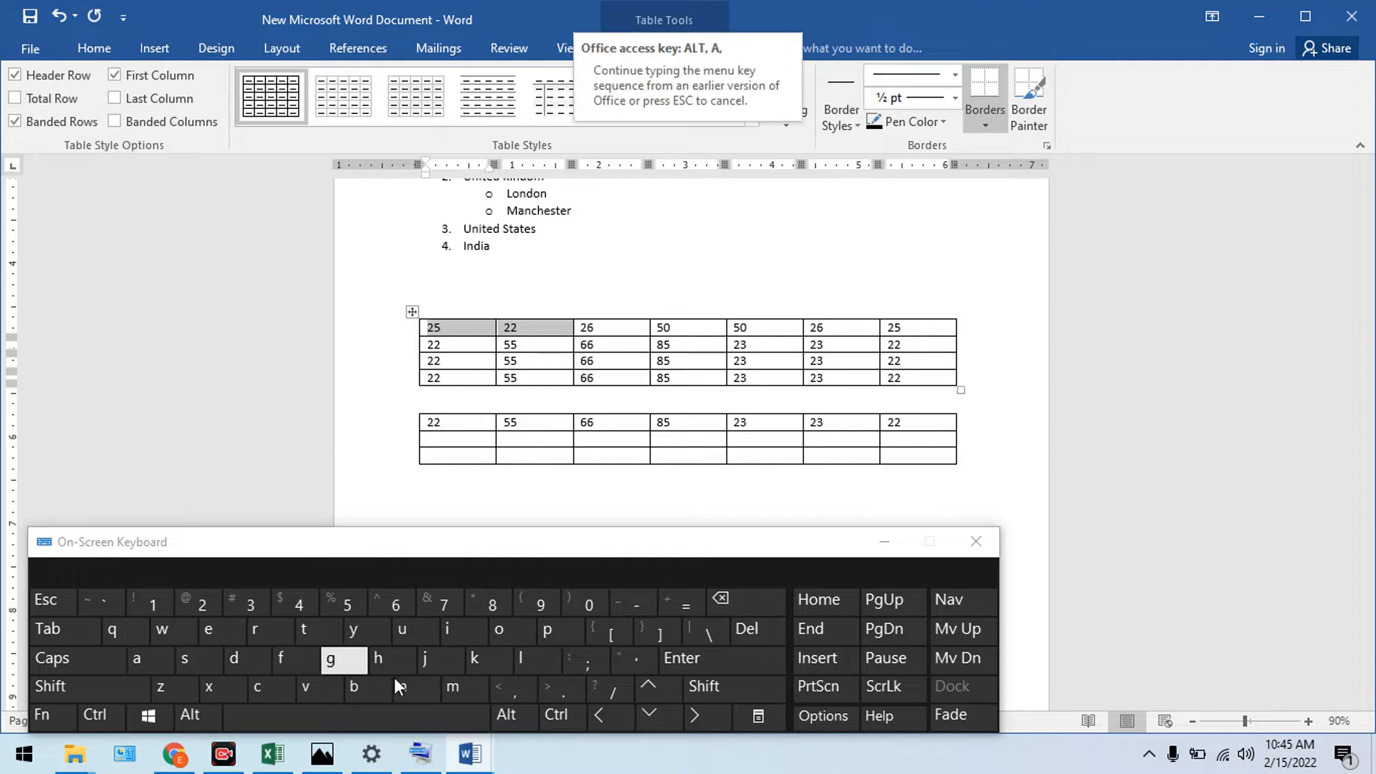
left_click(453, 690)
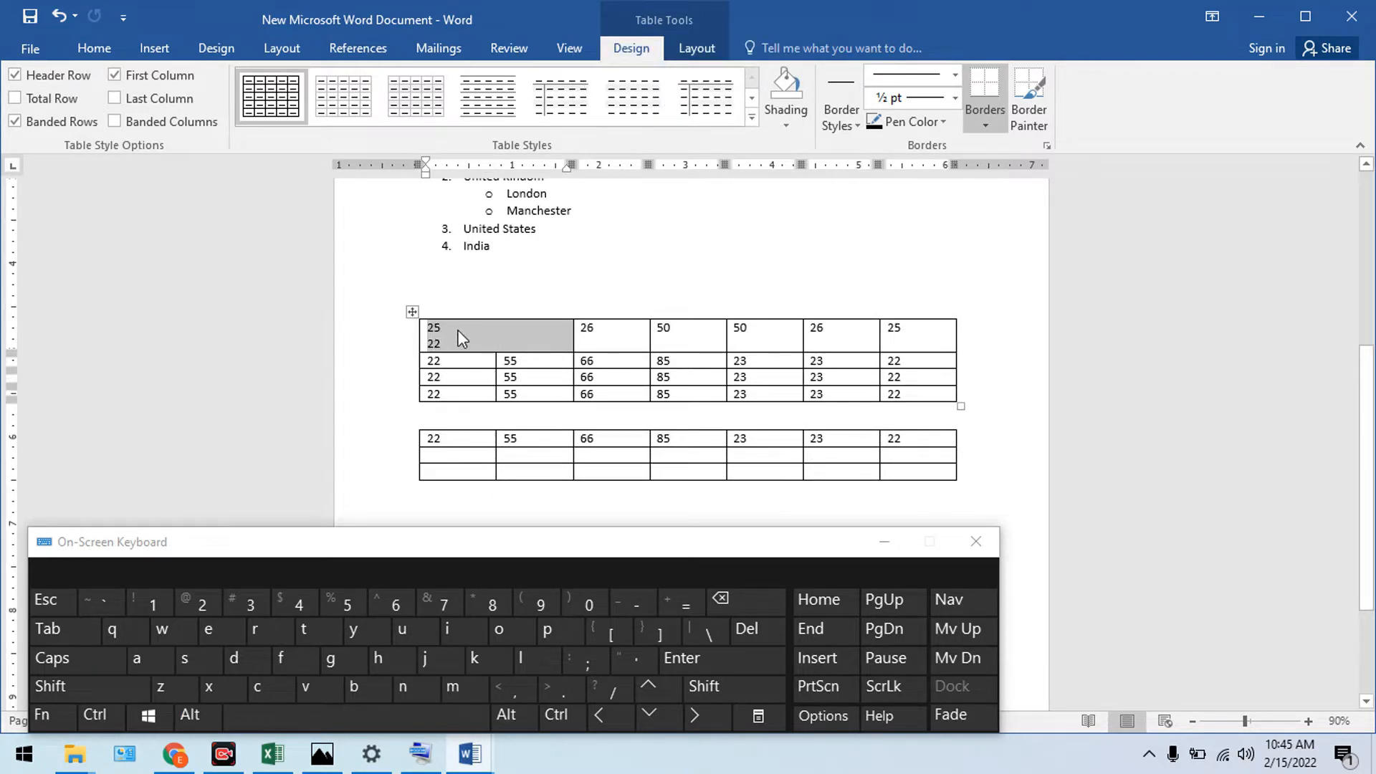
- Merge the three cells containing 26, 50 and 50 in the upper table's first row into one cell
left_click_drag(606, 330, 739, 334)
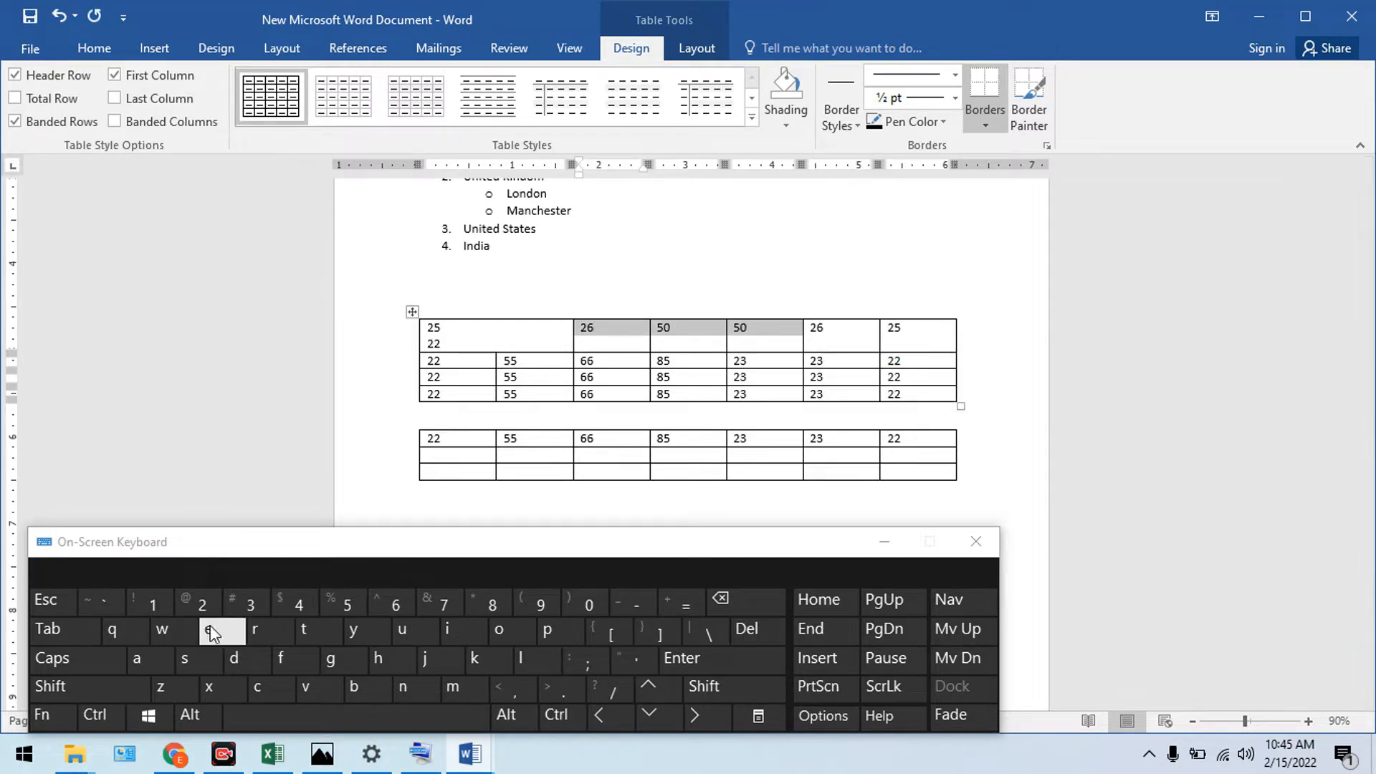
left_click(185, 716)
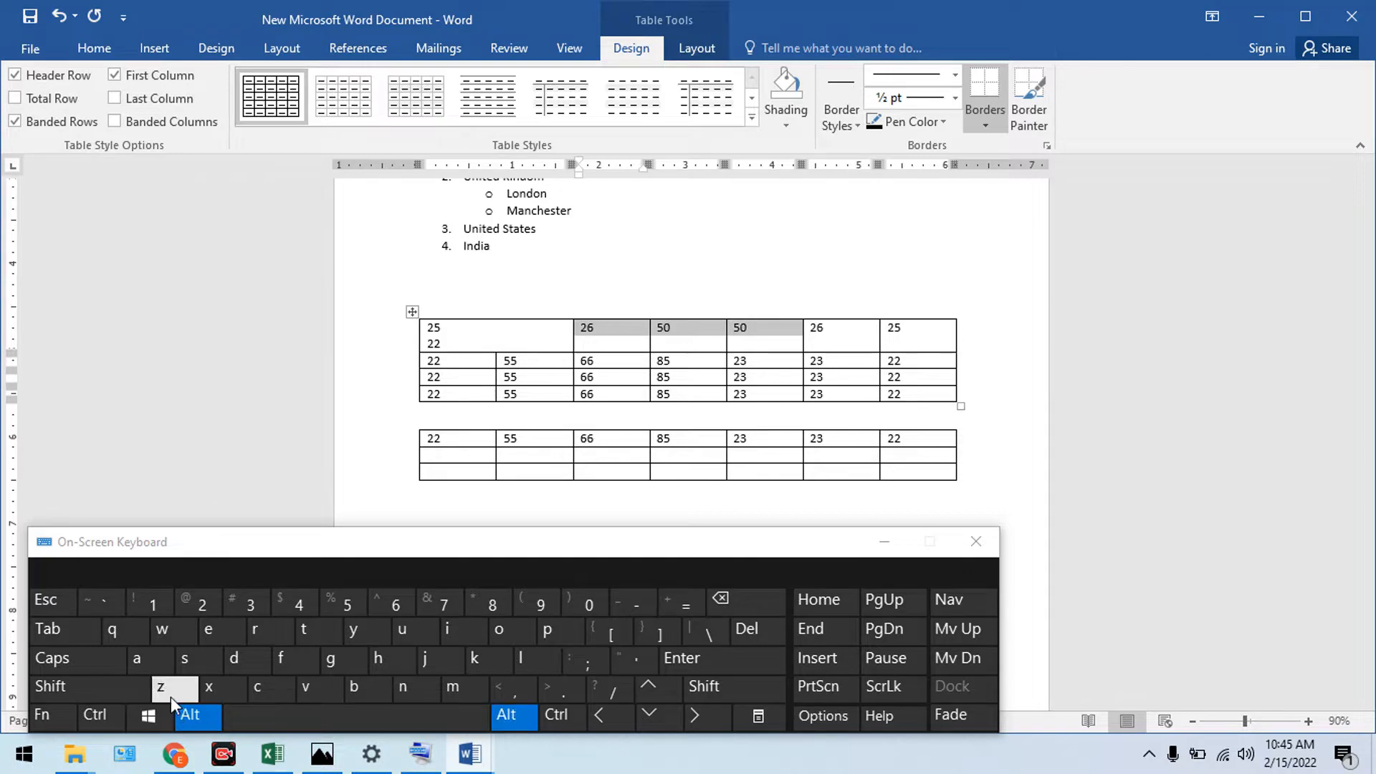
left_click(144, 660)
left_click(467, 691)
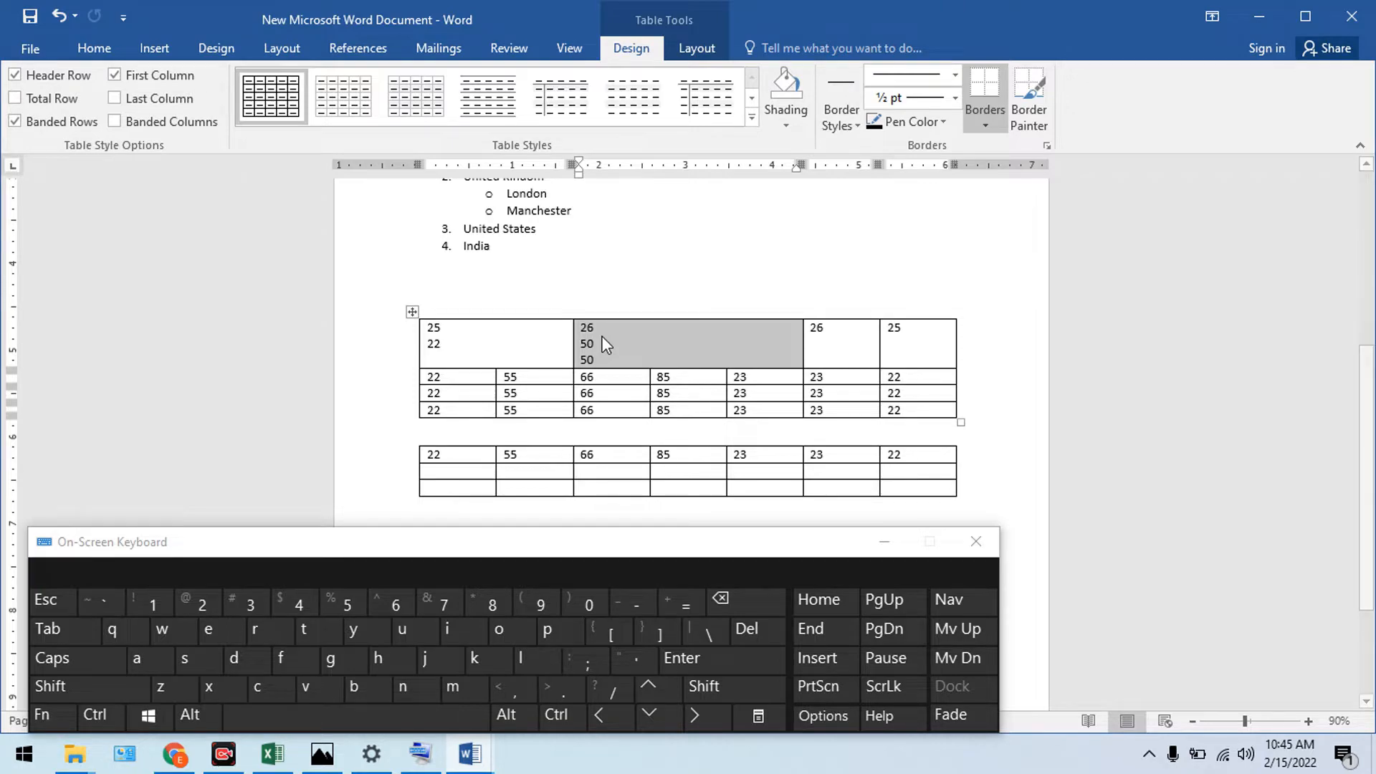
- Delete the last column of the lower table
scroll(606, 344, "down", 1)
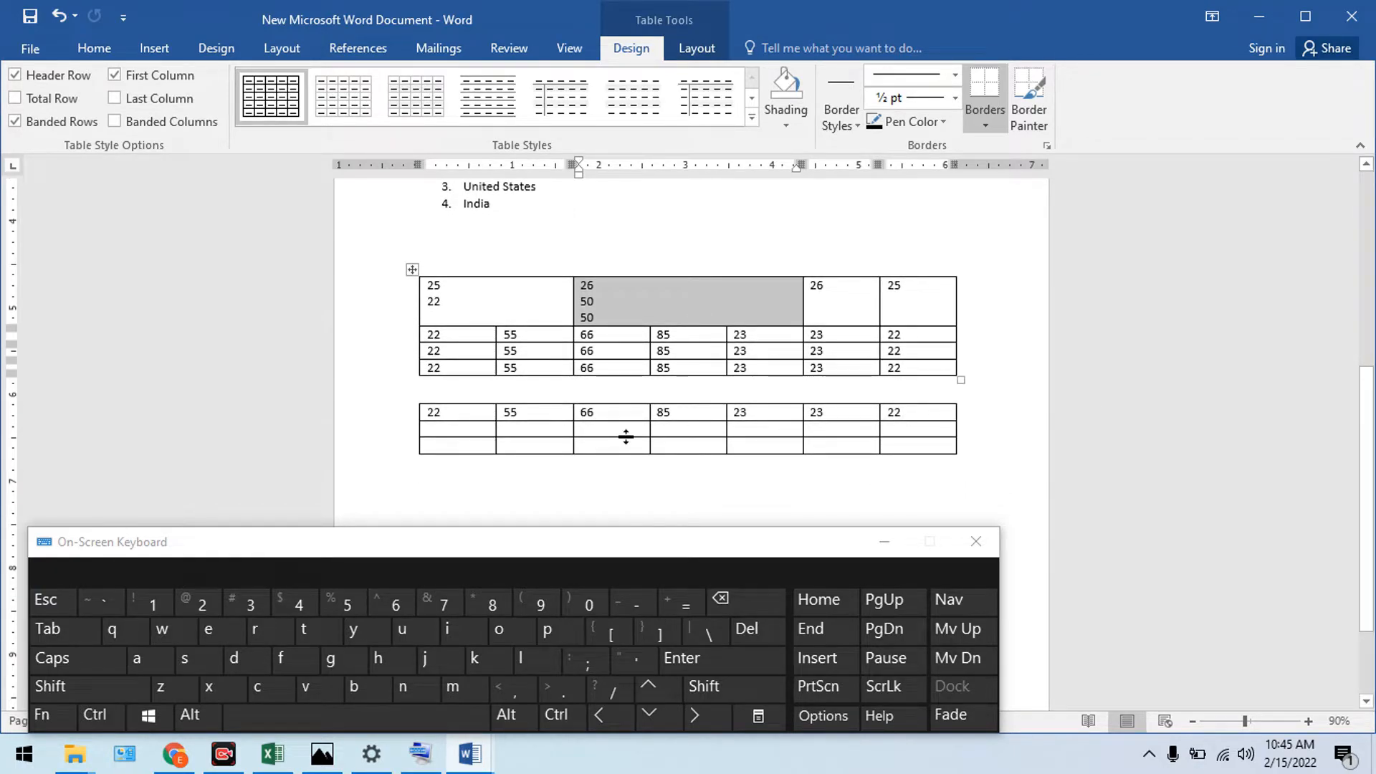
left_click(916, 413)
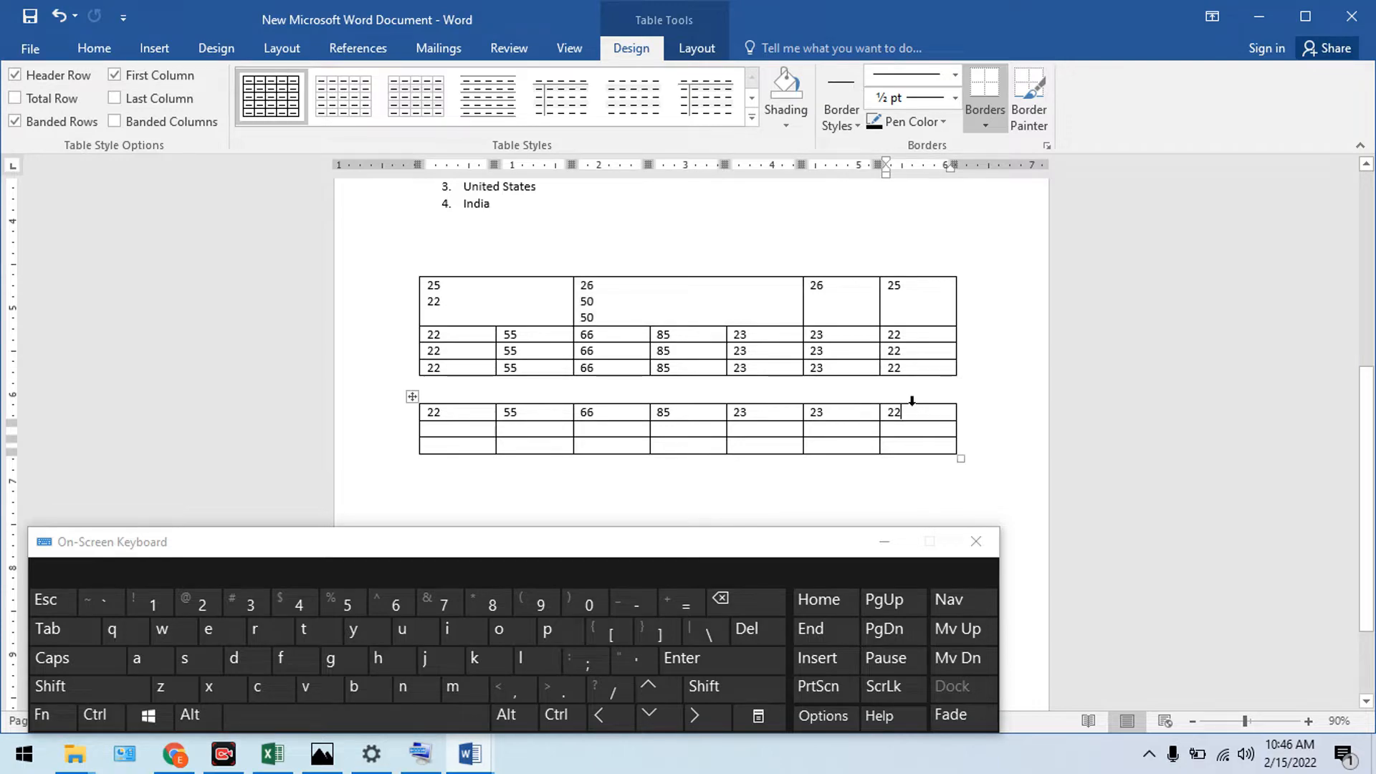
left_click(911, 401)
right_click(915, 413)
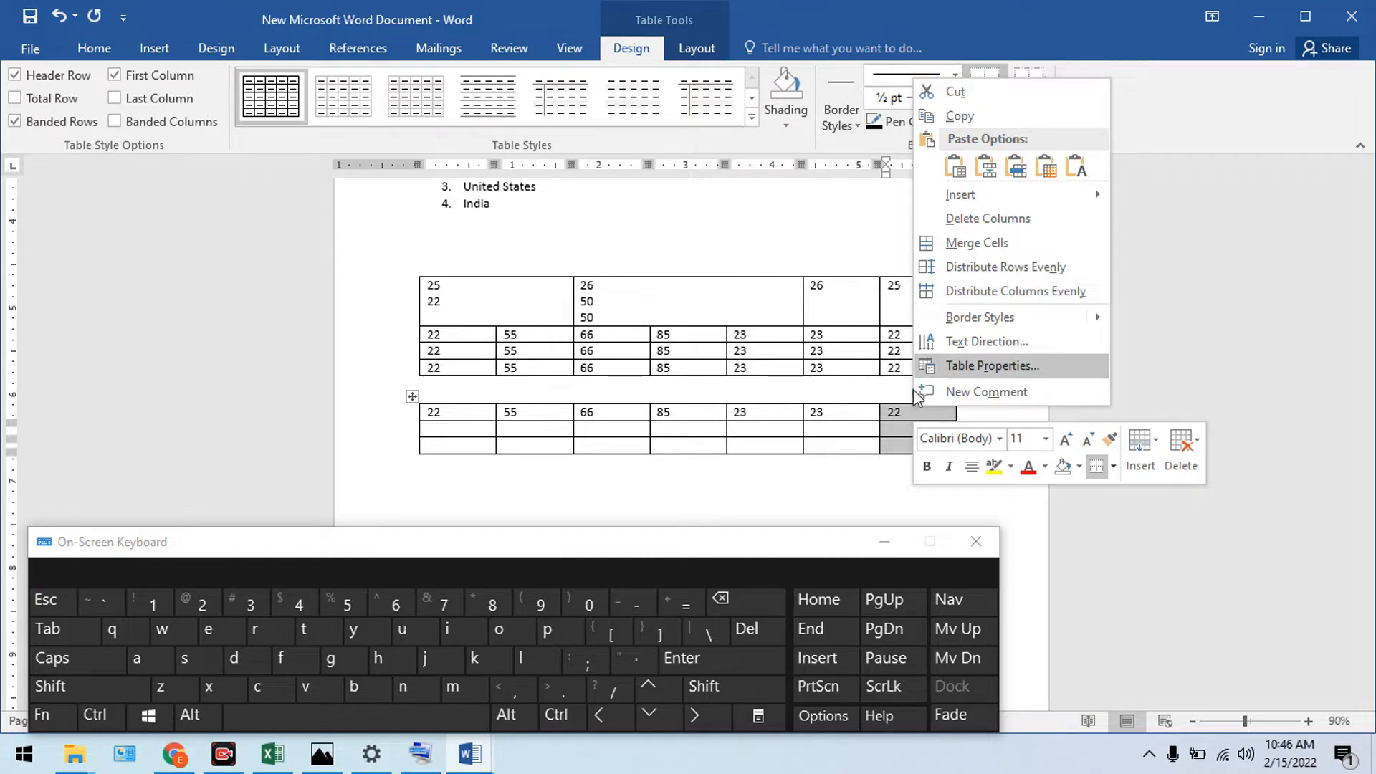
left_click(965, 218)
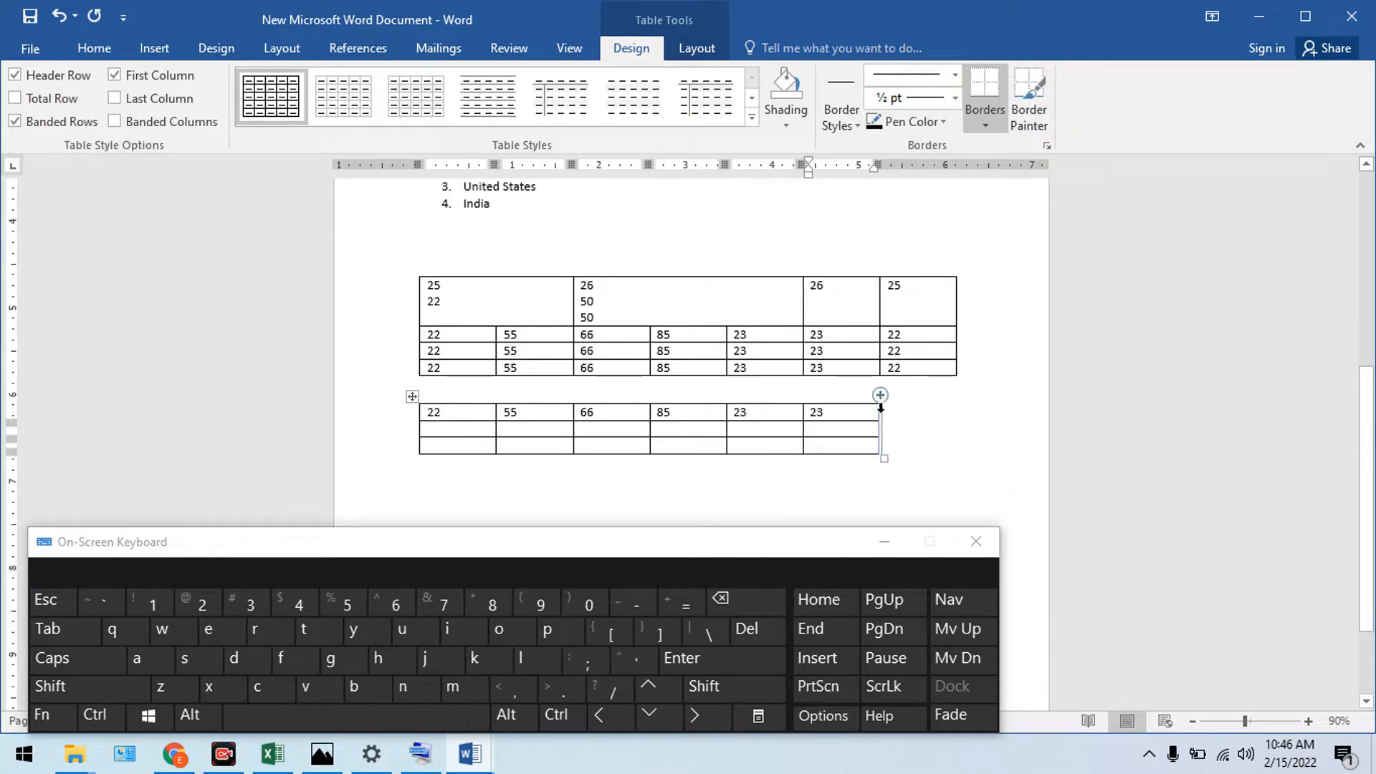
- Select the lower table's entire second row and delete it
right_click(842, 417)
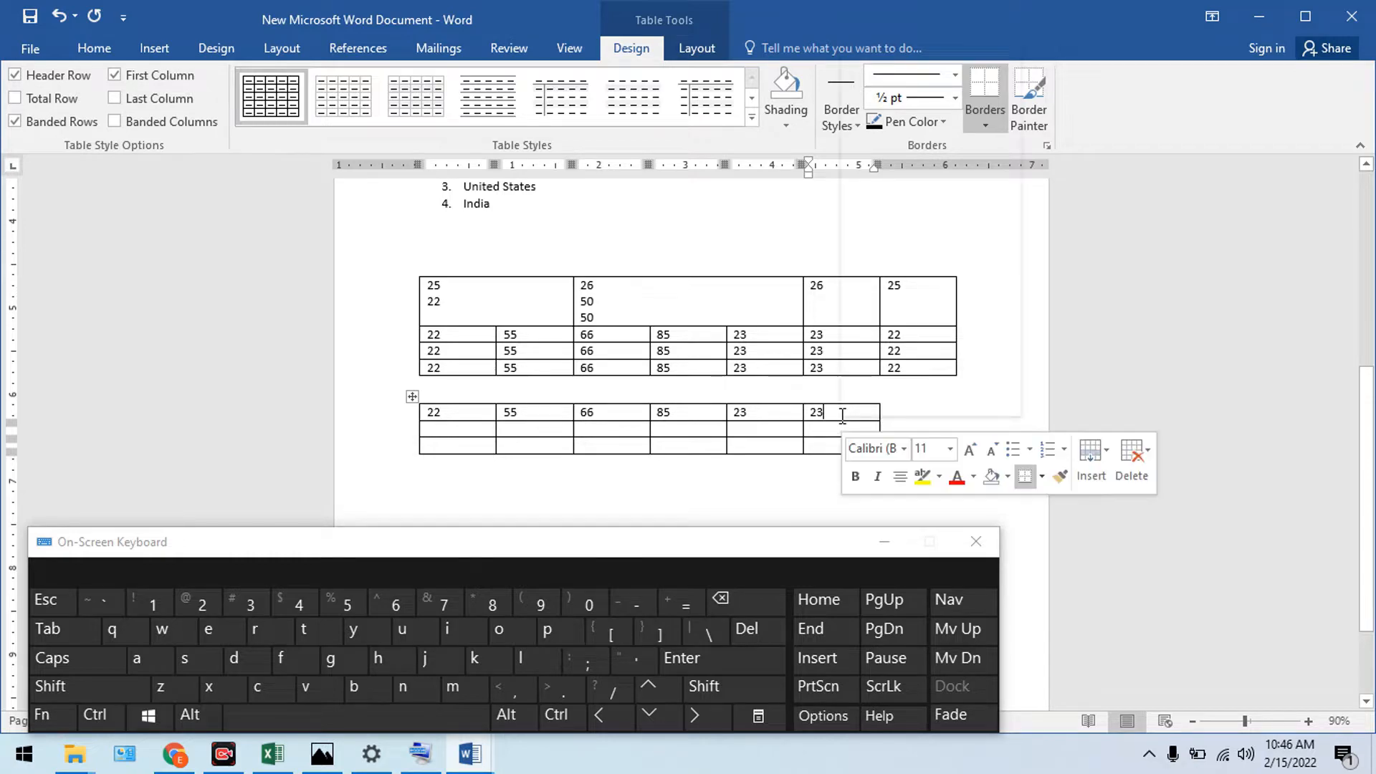
left_click(415, 433)
left_click(419, 431)
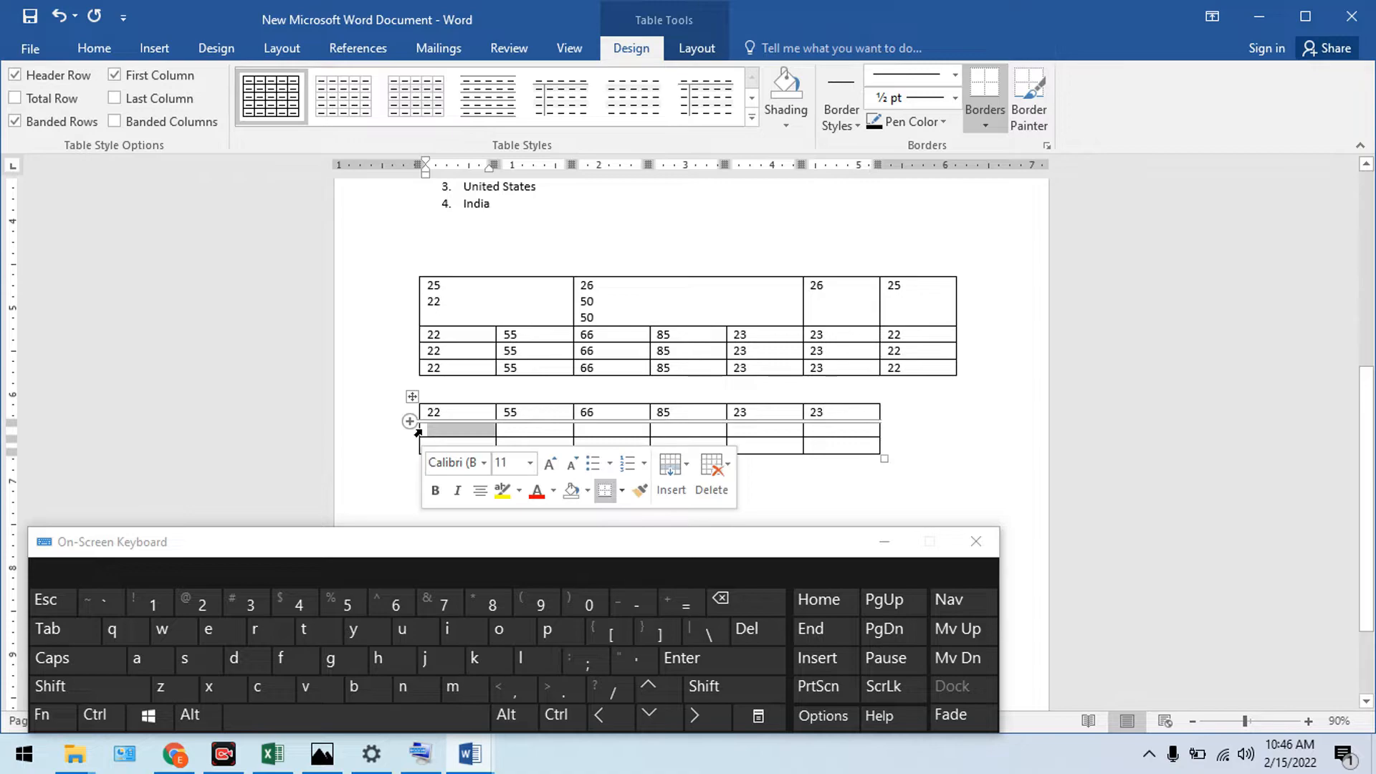
left_click(418, 430)
right_click(430, 424)
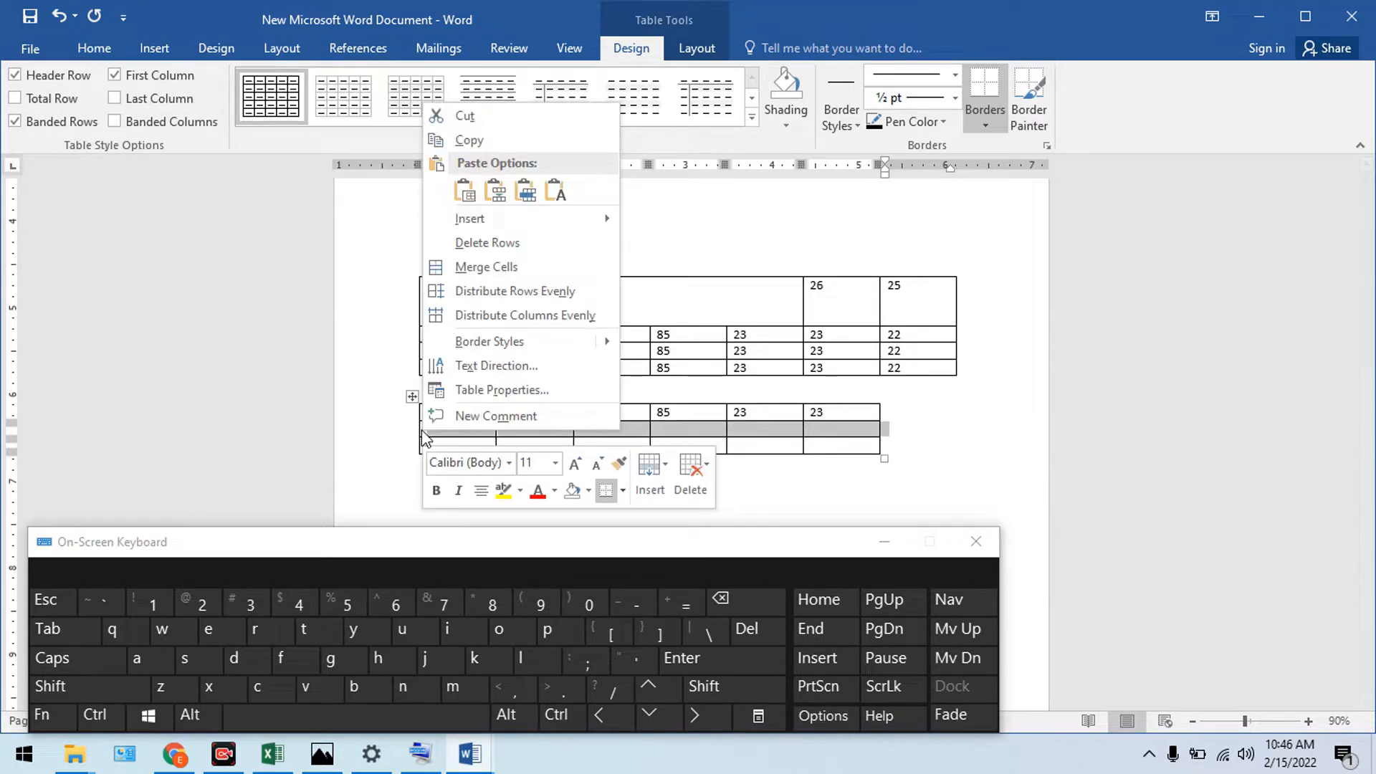
left_click(502, 244)
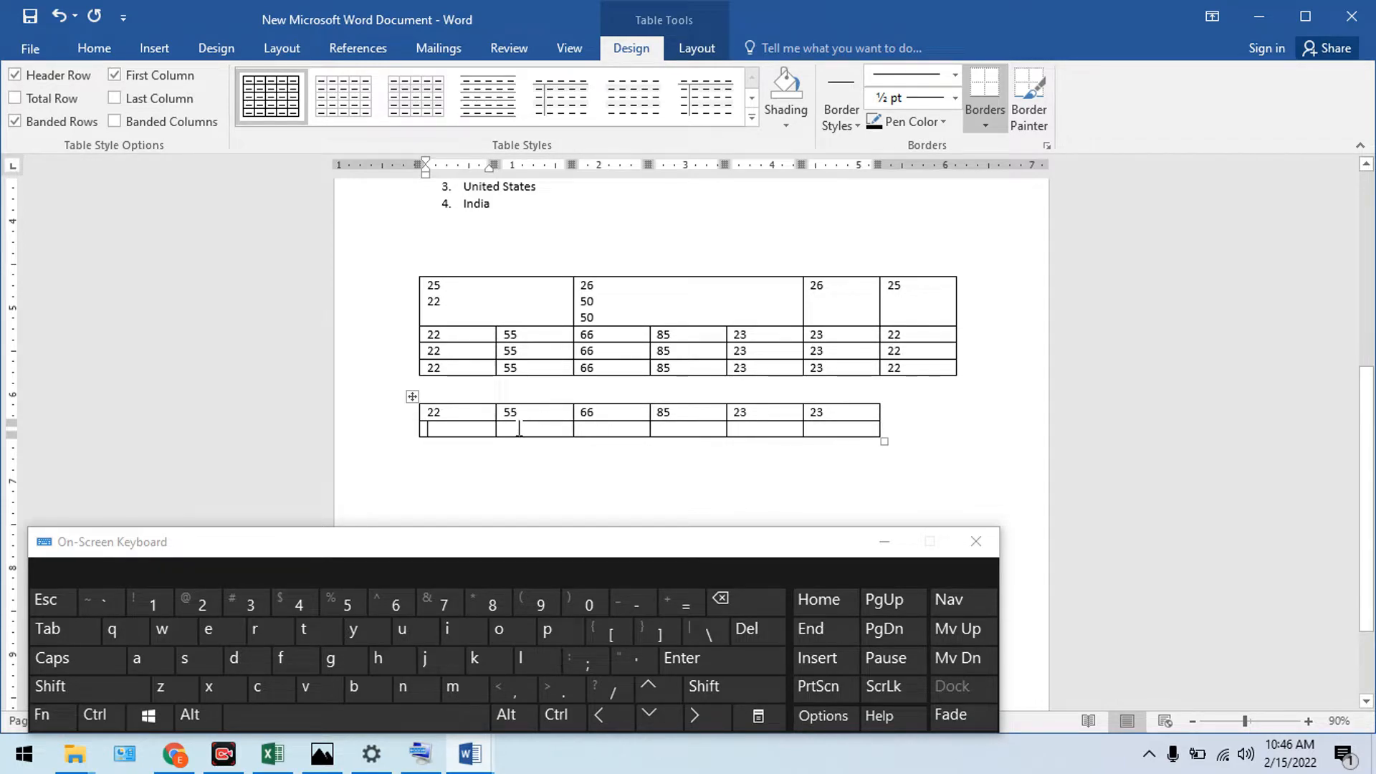
- Move the whole lower table slightly down and apply AutoFit to Window to it
left_click(412, 398)
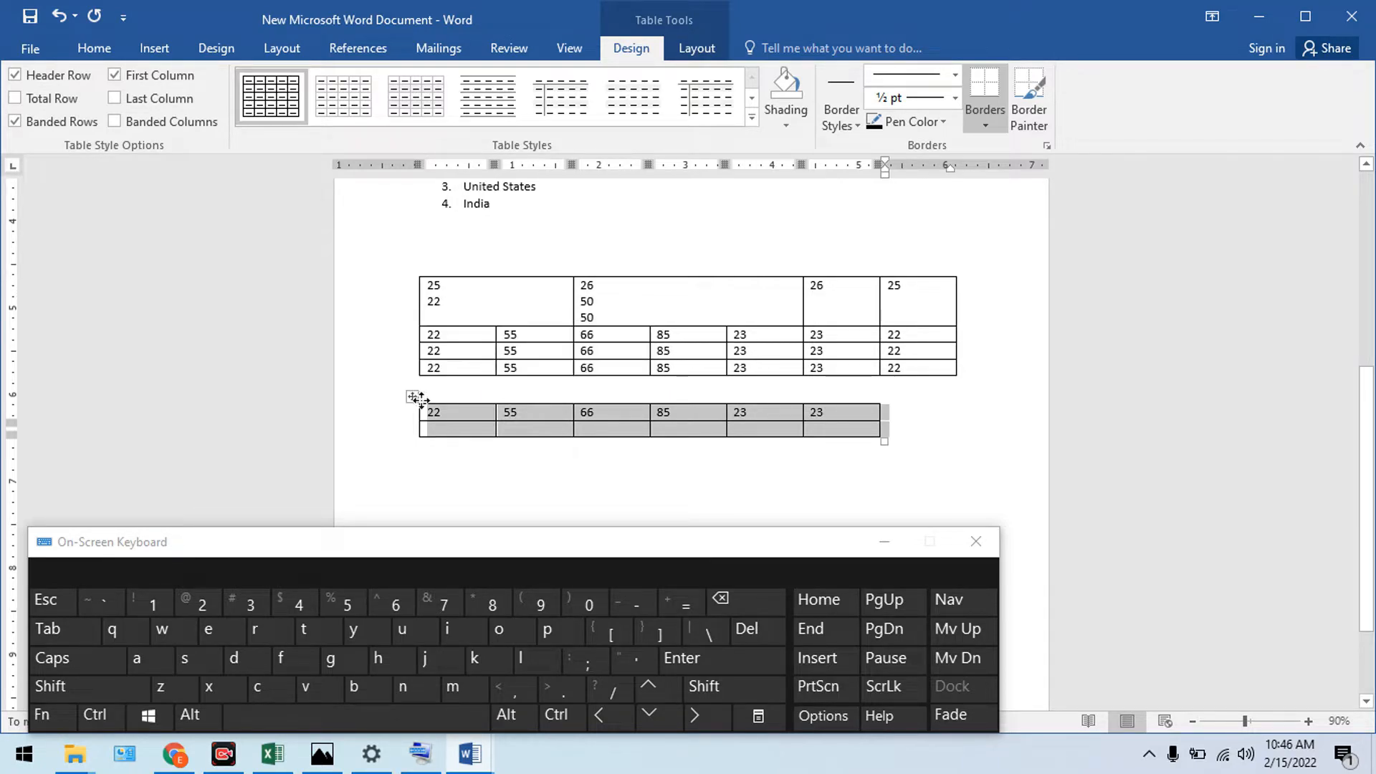
mouse_move(415, 395)
left_mouse_down()
mouse_move(470, 420)
mouse_move(451, 445)
mouse_move(466, 272)
mouse_move(486, 215)
mouse_move(439, 466)
mouse_move(500, 215)
mouse_move(483, 209)
mouse_move(433, 414)
mouse_move(417, 407)
left_mouse_up()
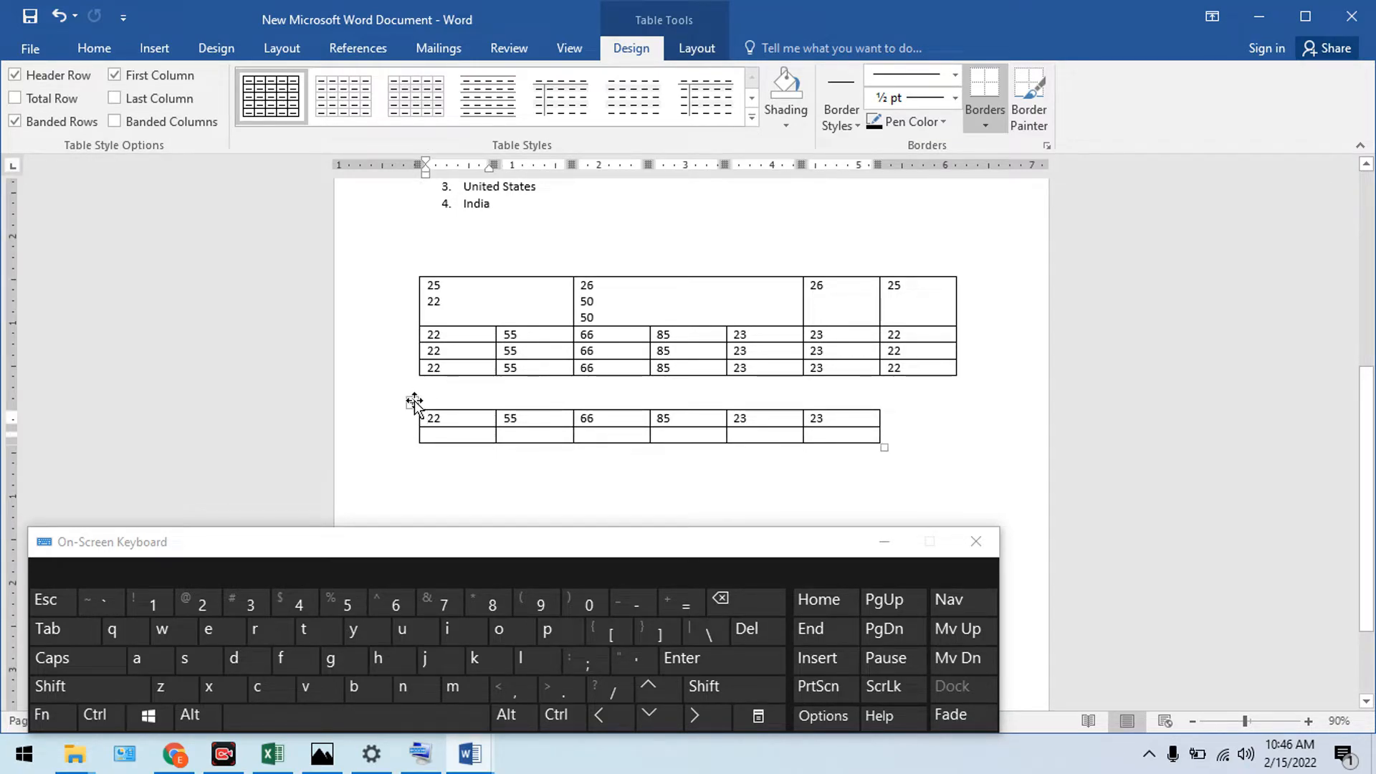
left_click(410, 403)
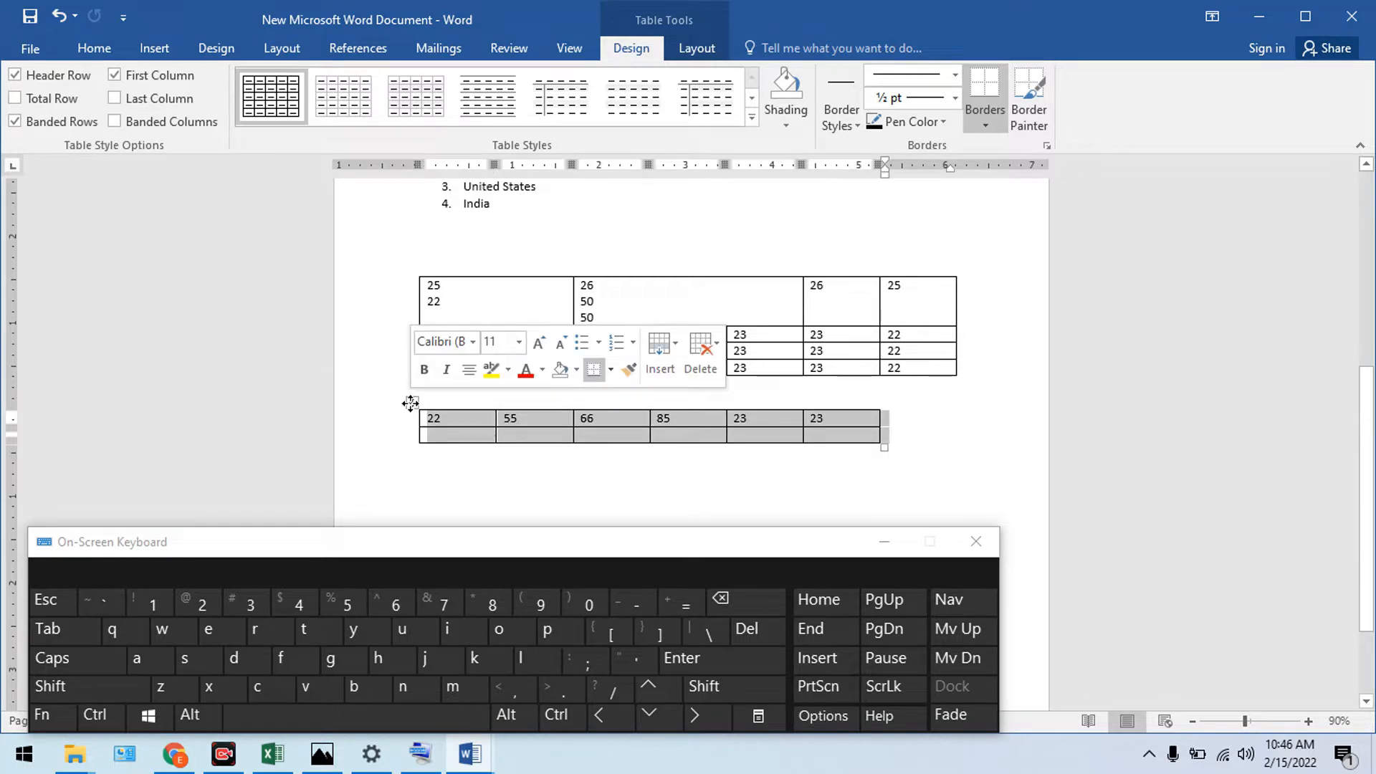
right_click(413, 405)
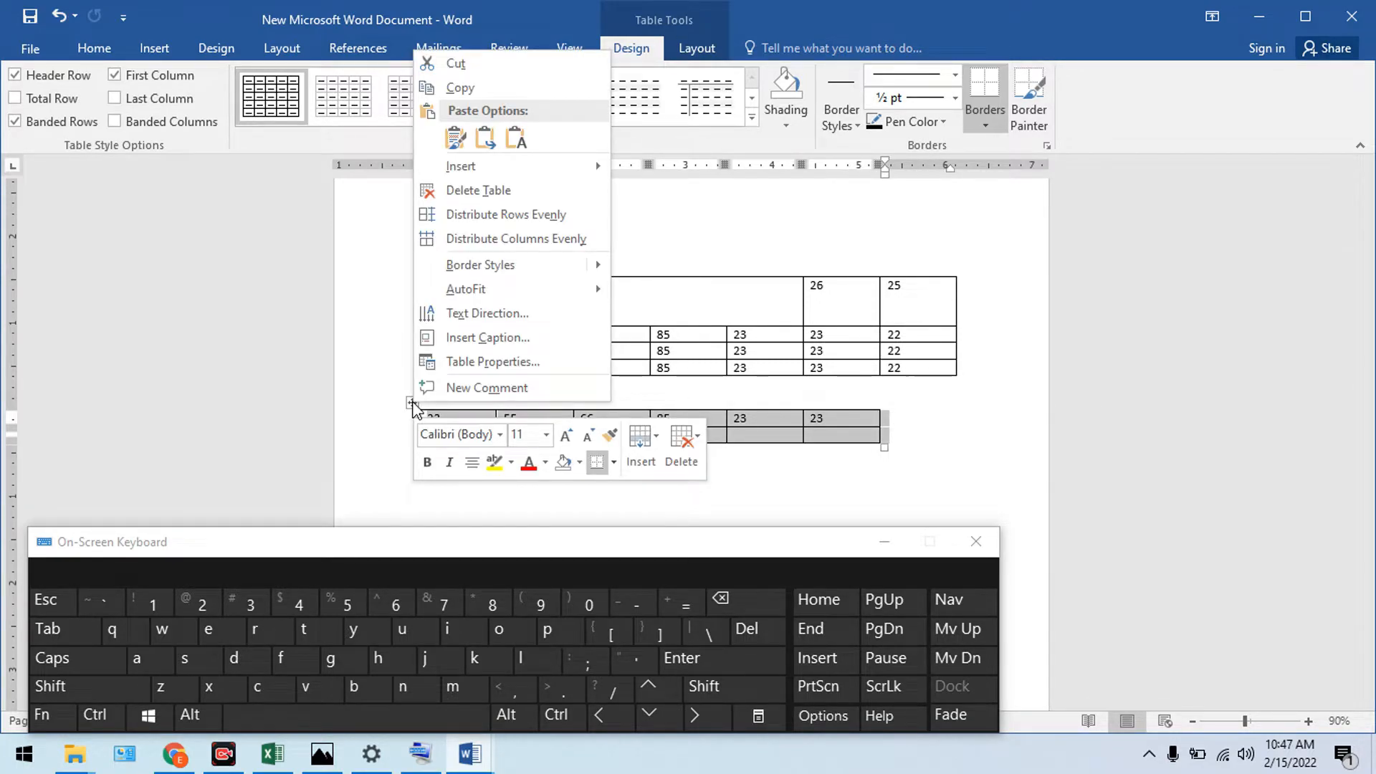
mouse_move(481, 296)
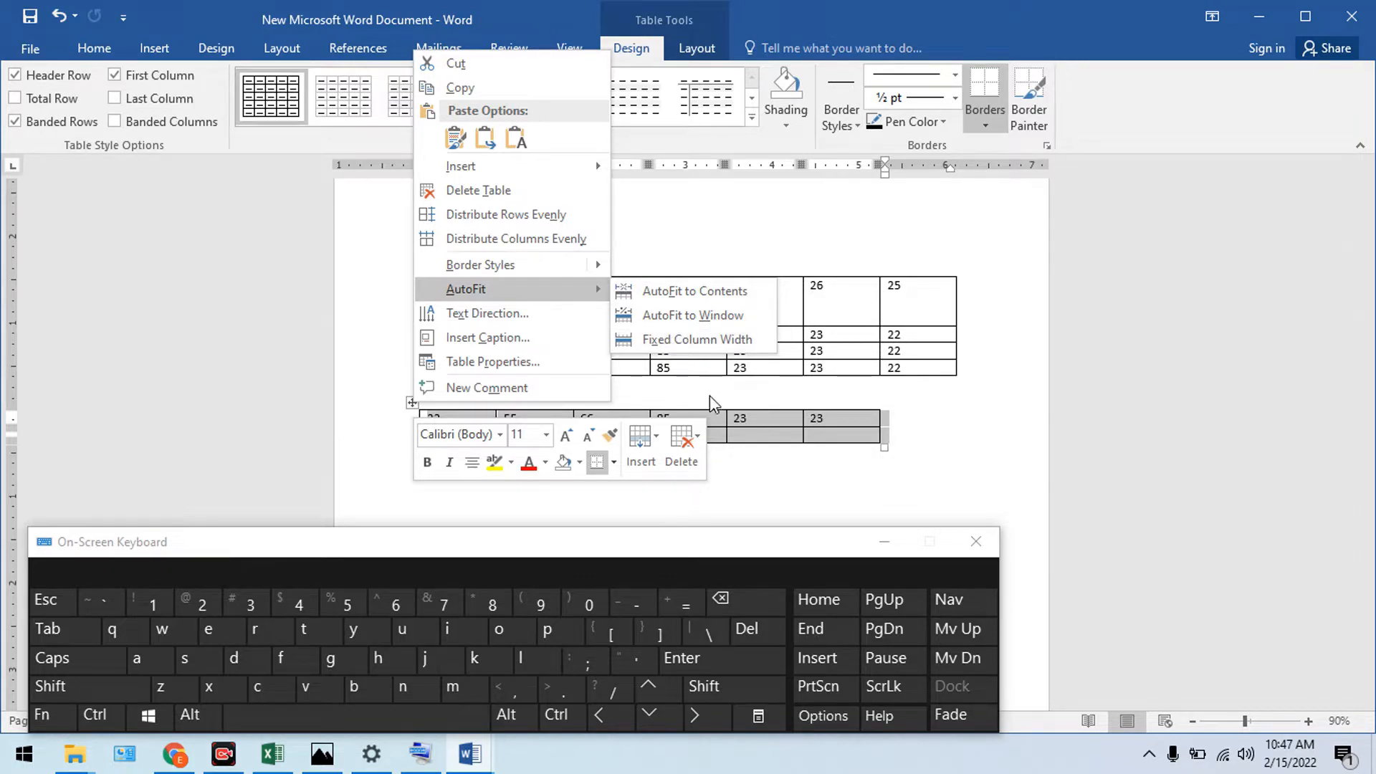
left_click(680, 319)
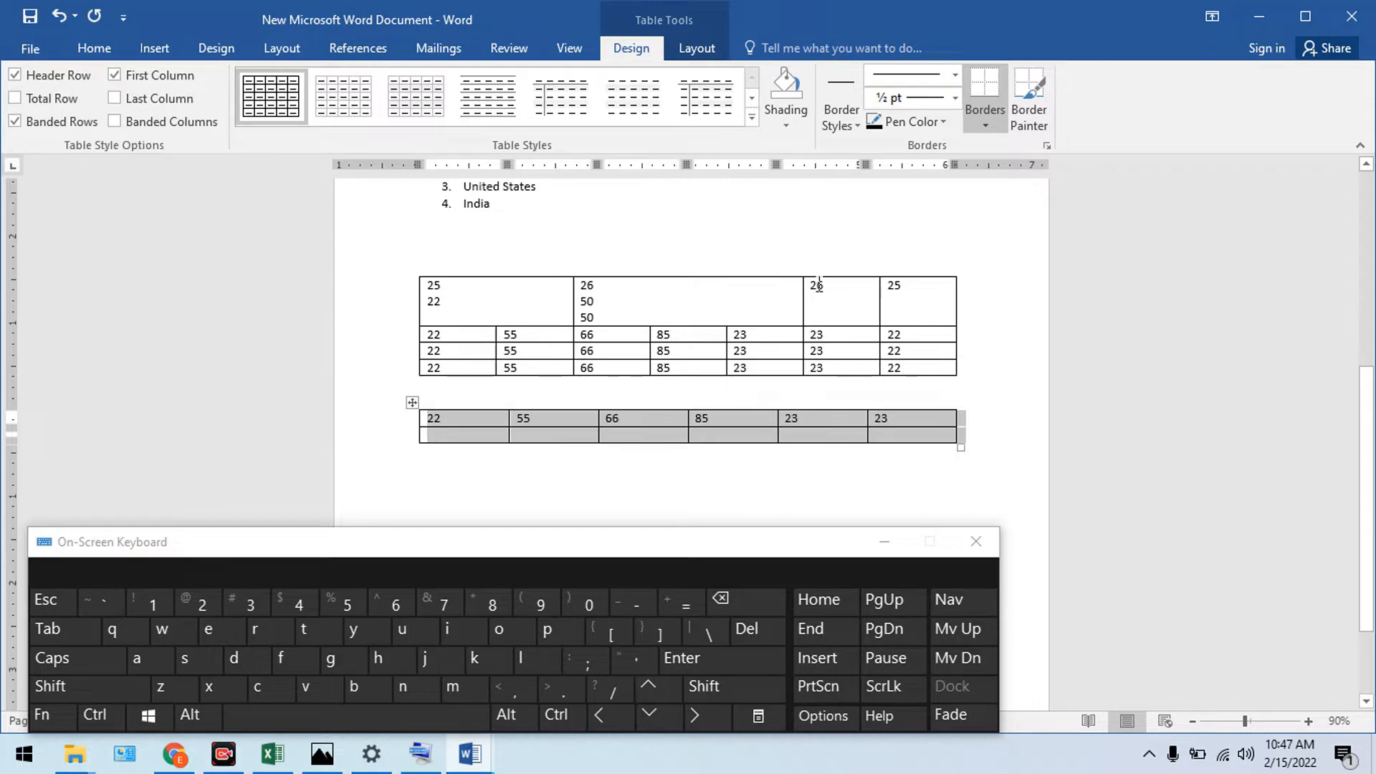
- Apply AutoFit to Contents to the whole lower table
left_click(410, 403)
left_click(410, 404)
right_click(410, 403)
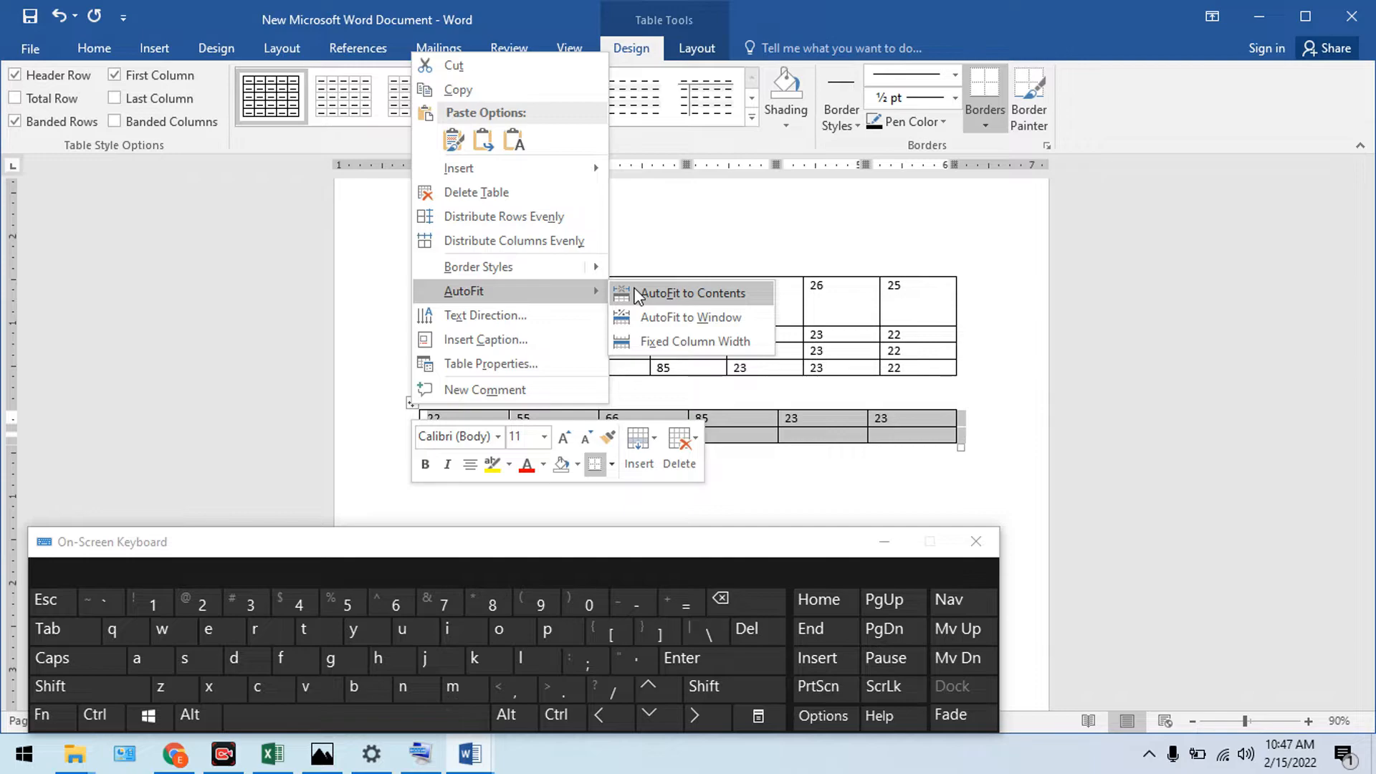
left_click(637, 293)
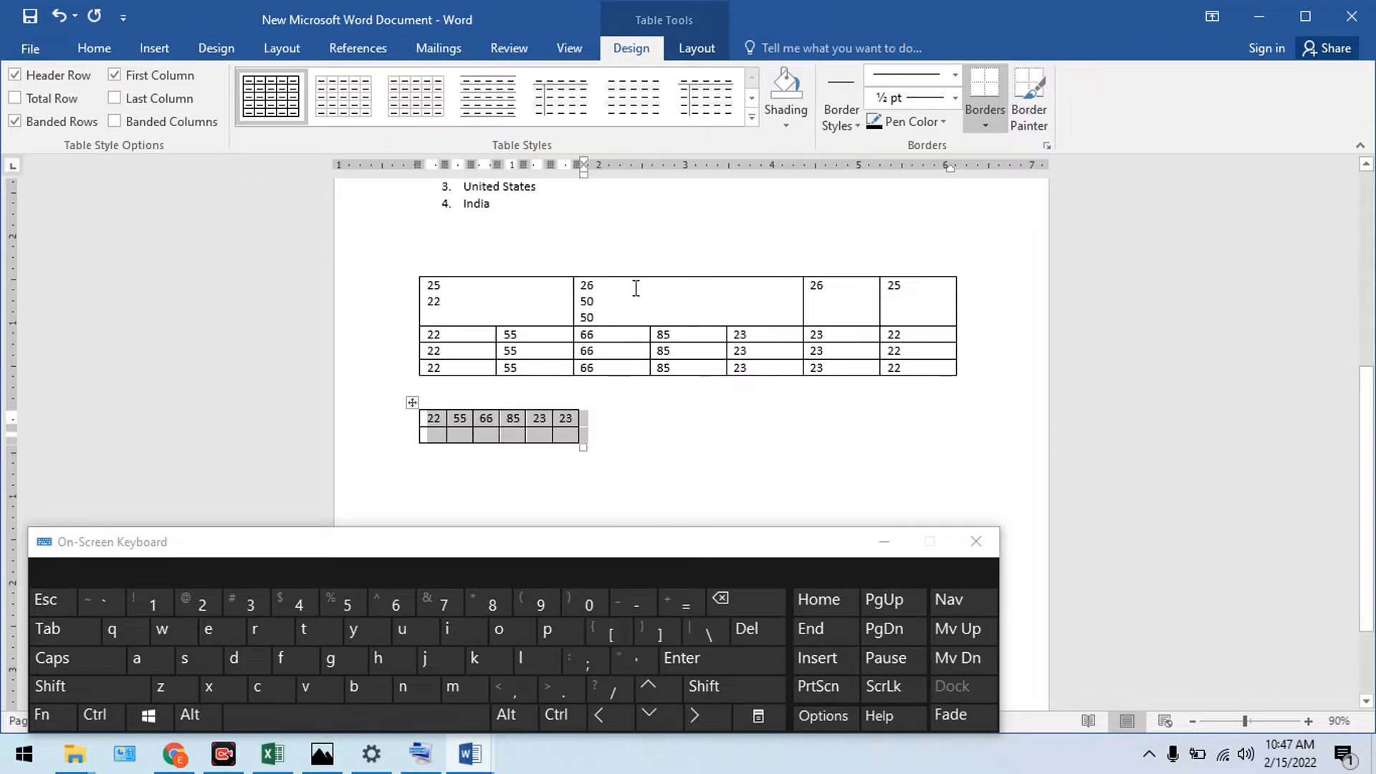
- Extend the 85 in the lower table's first row to 85000 and replace that value with 8555
left_click(518, 421)
type("000")
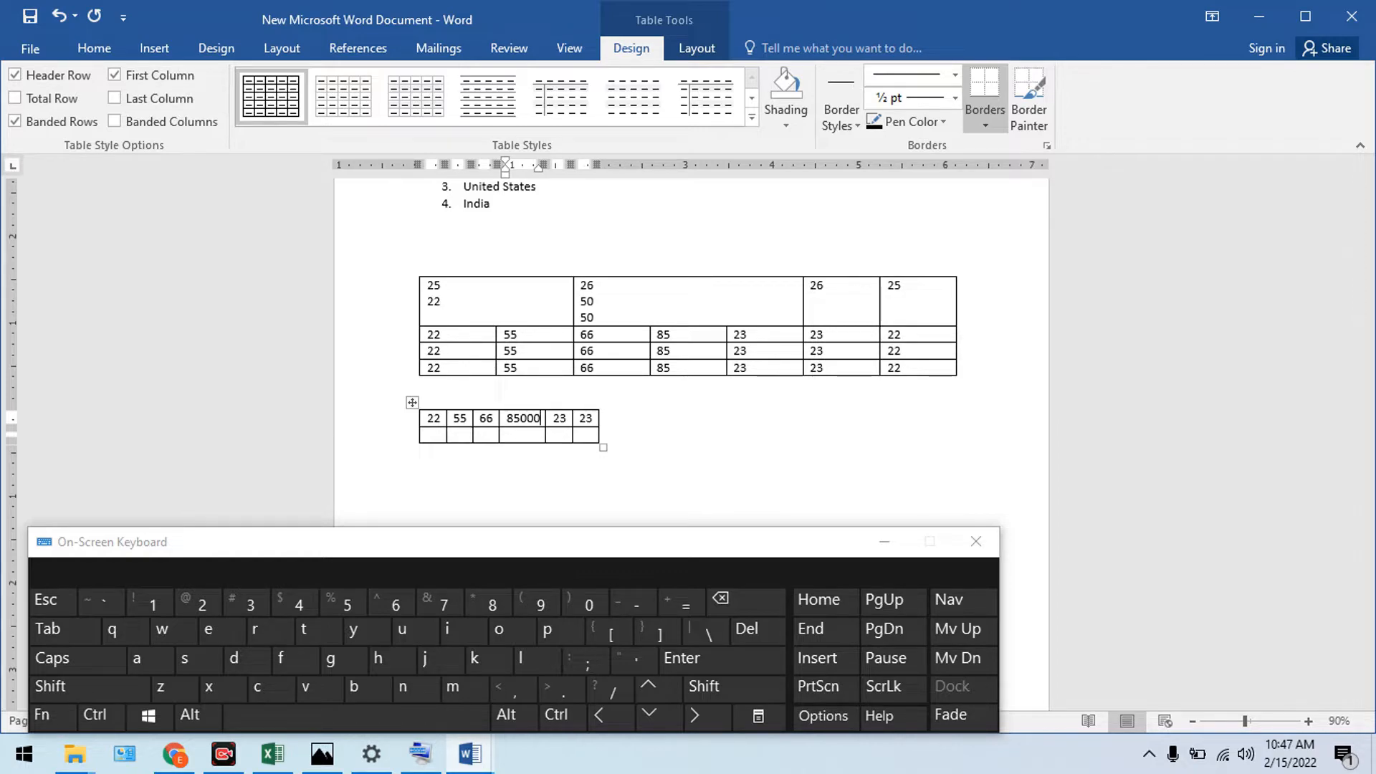
key("BackSpace")
key("BackSpace")
key("BackSpace")
key("BackSpace")
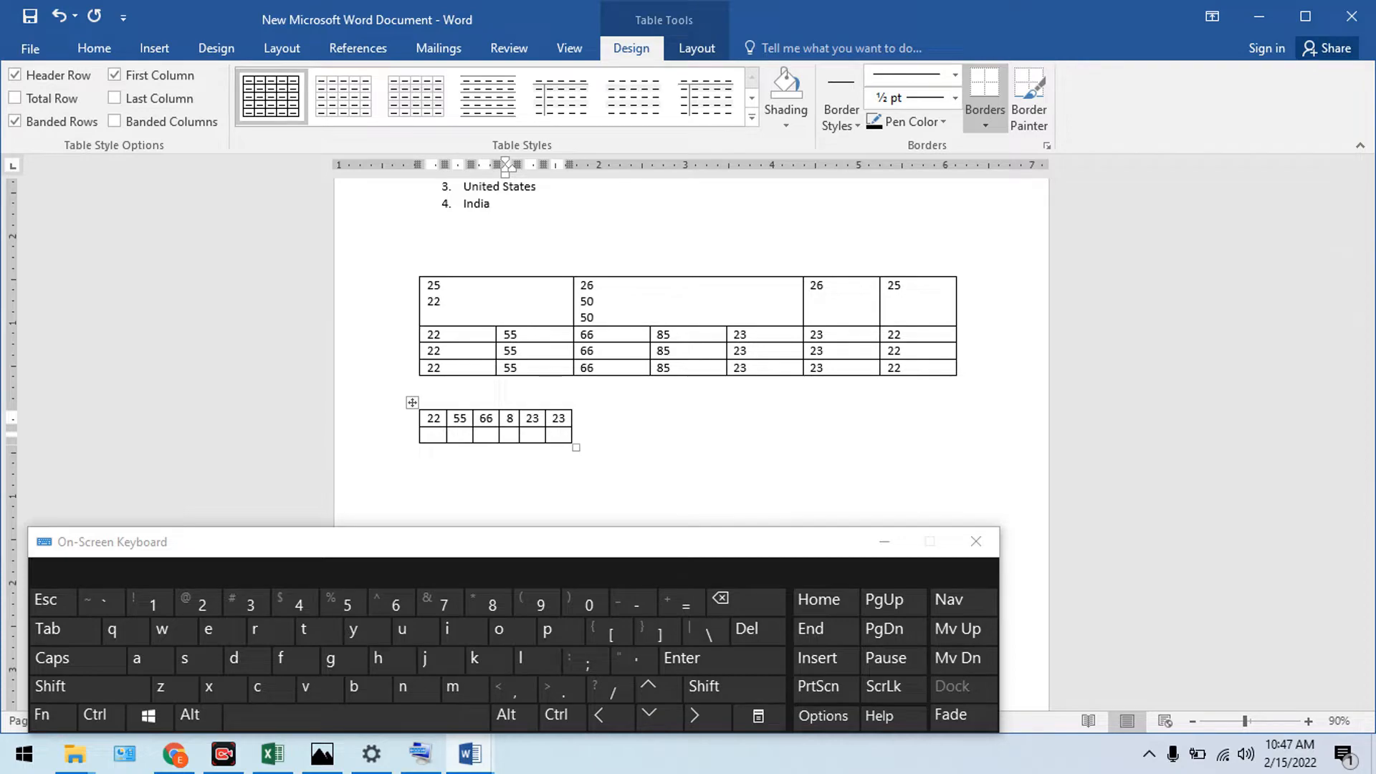
type("555")
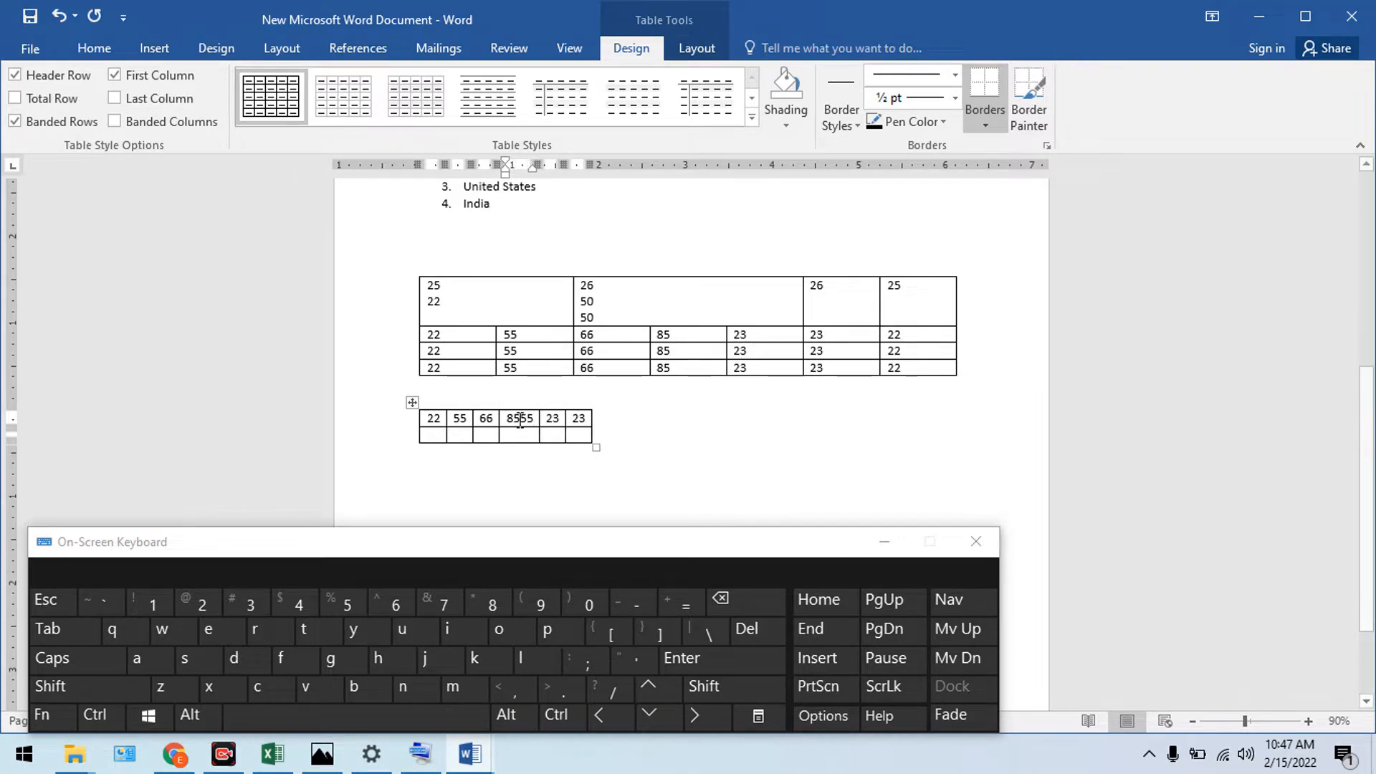
- Select the whole lower table and set its AutoFit to Fixed Column Width
left_click(412, 402)
right_click(412, 403)
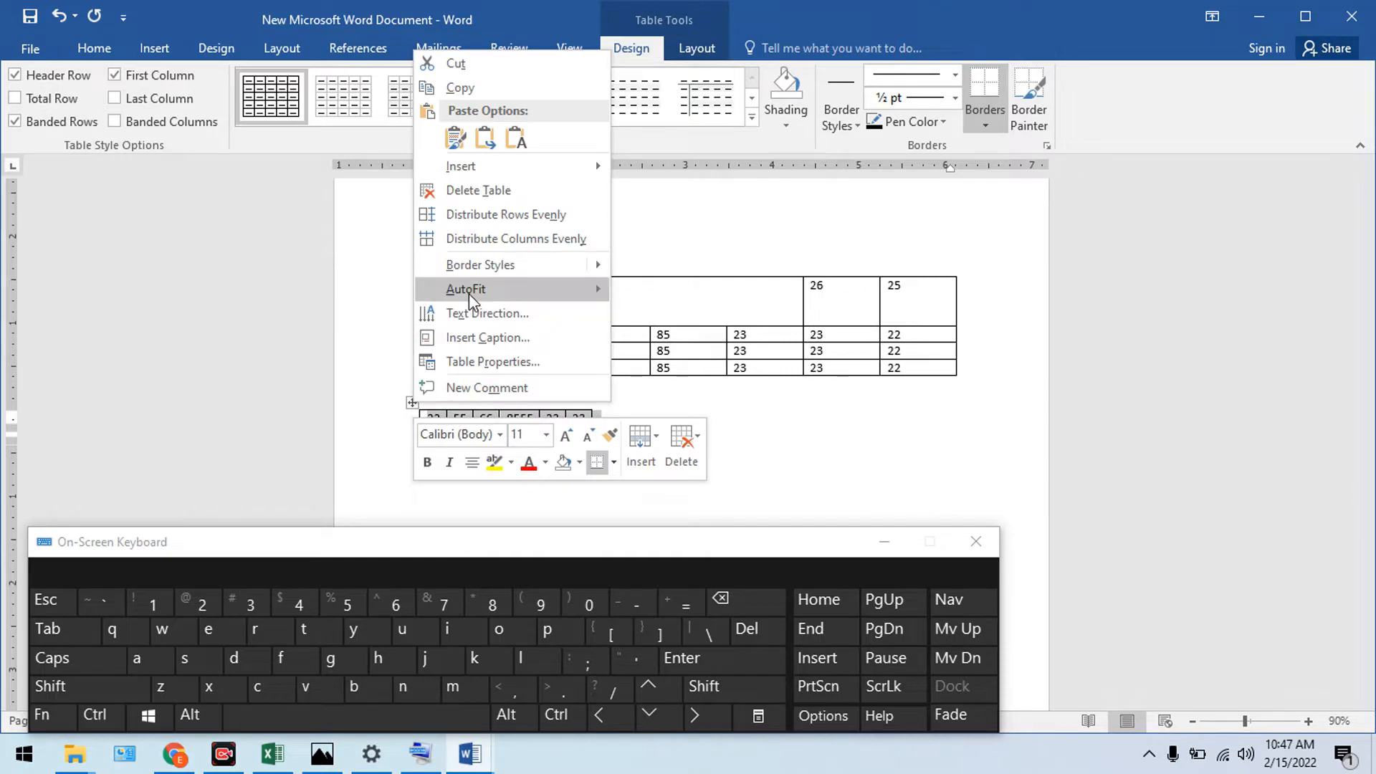
mouse_move(469, 294)
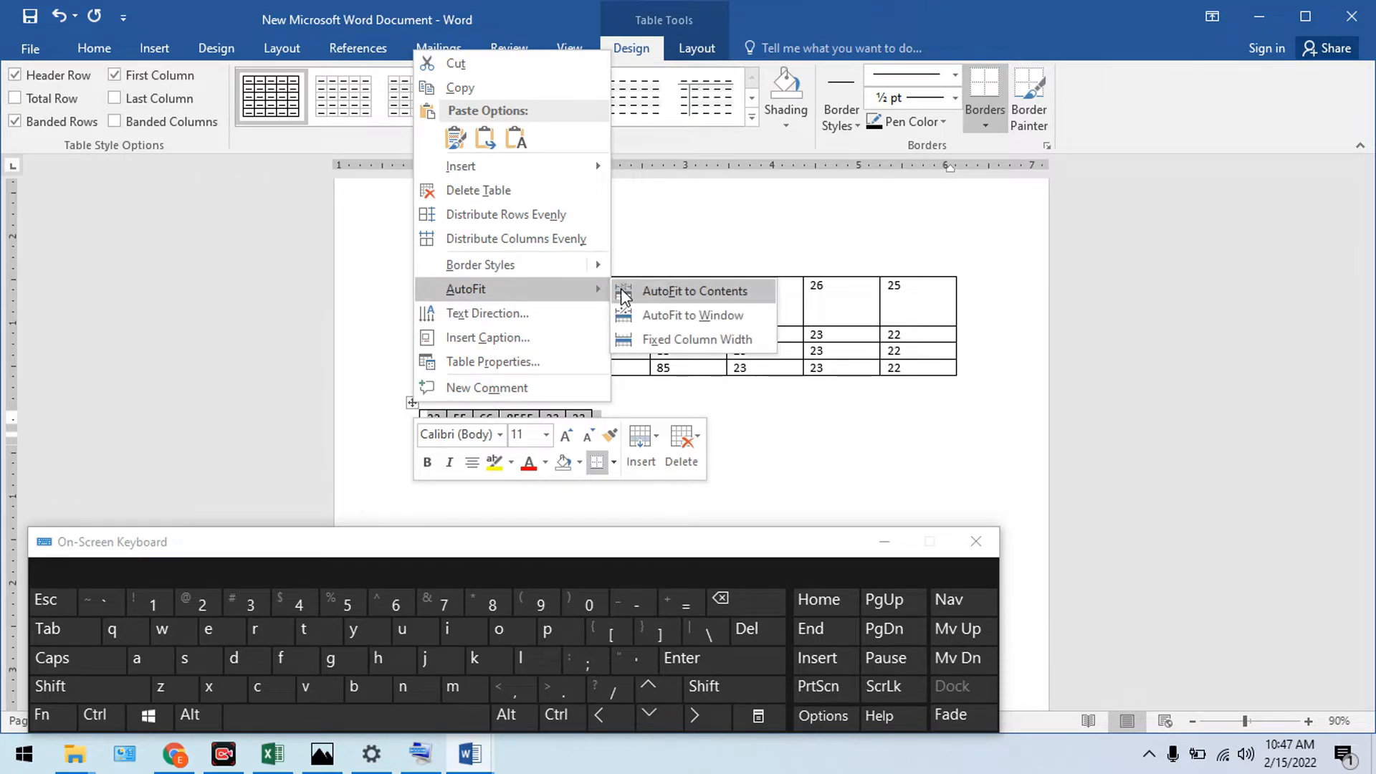
left_click(689, 336)
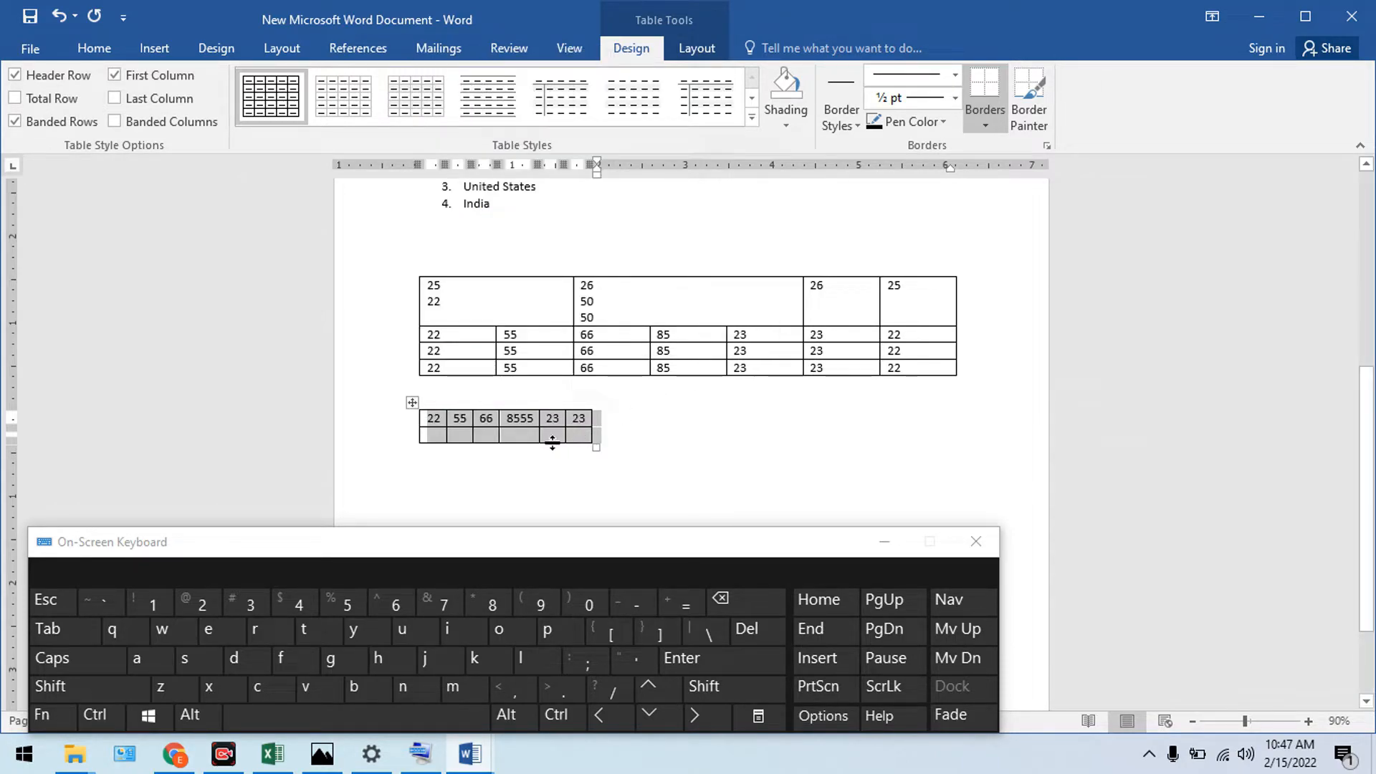
- Apply AutoFit to Window to the whole lower table so it spans the page width
right_click(412, 403)
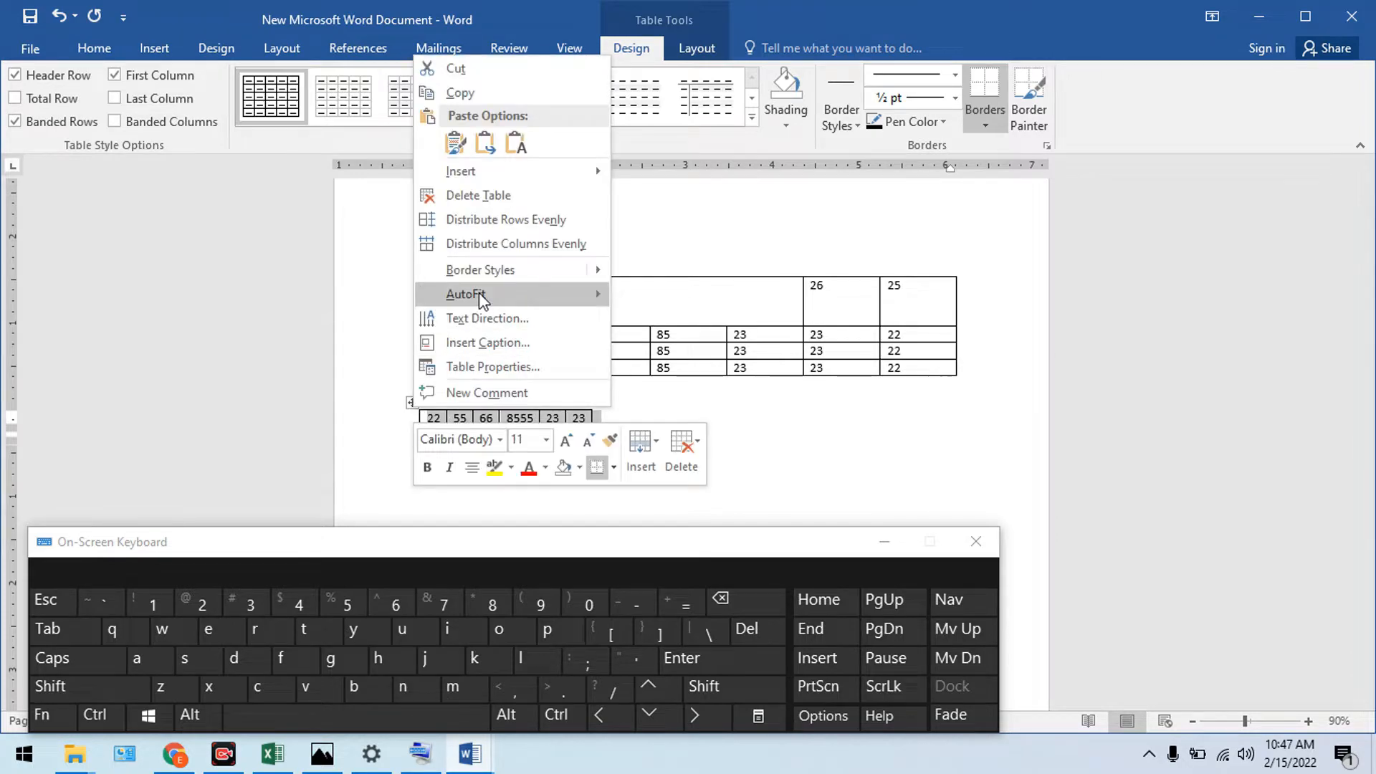
mouse_move(501, 294)
left_click(678, 320)
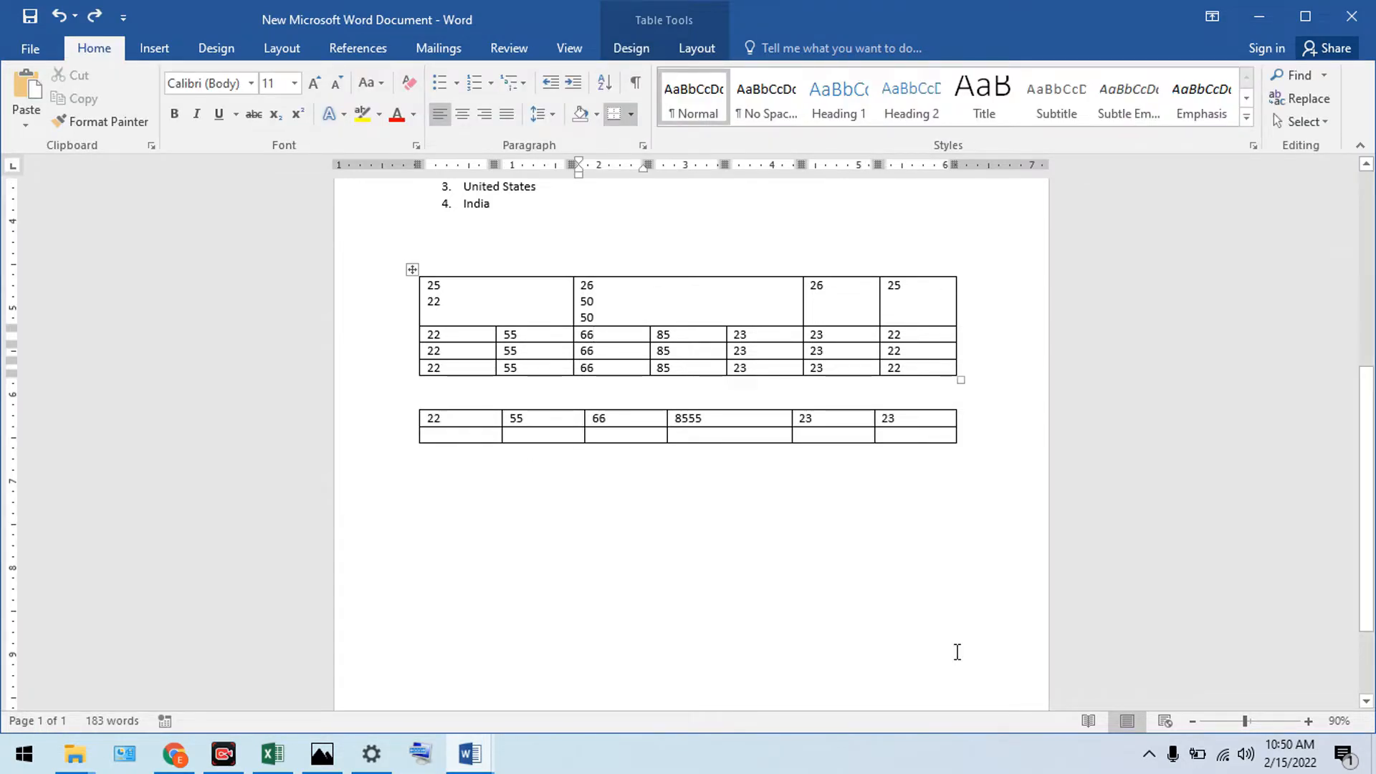
scroll(507, 430, "down", 2)
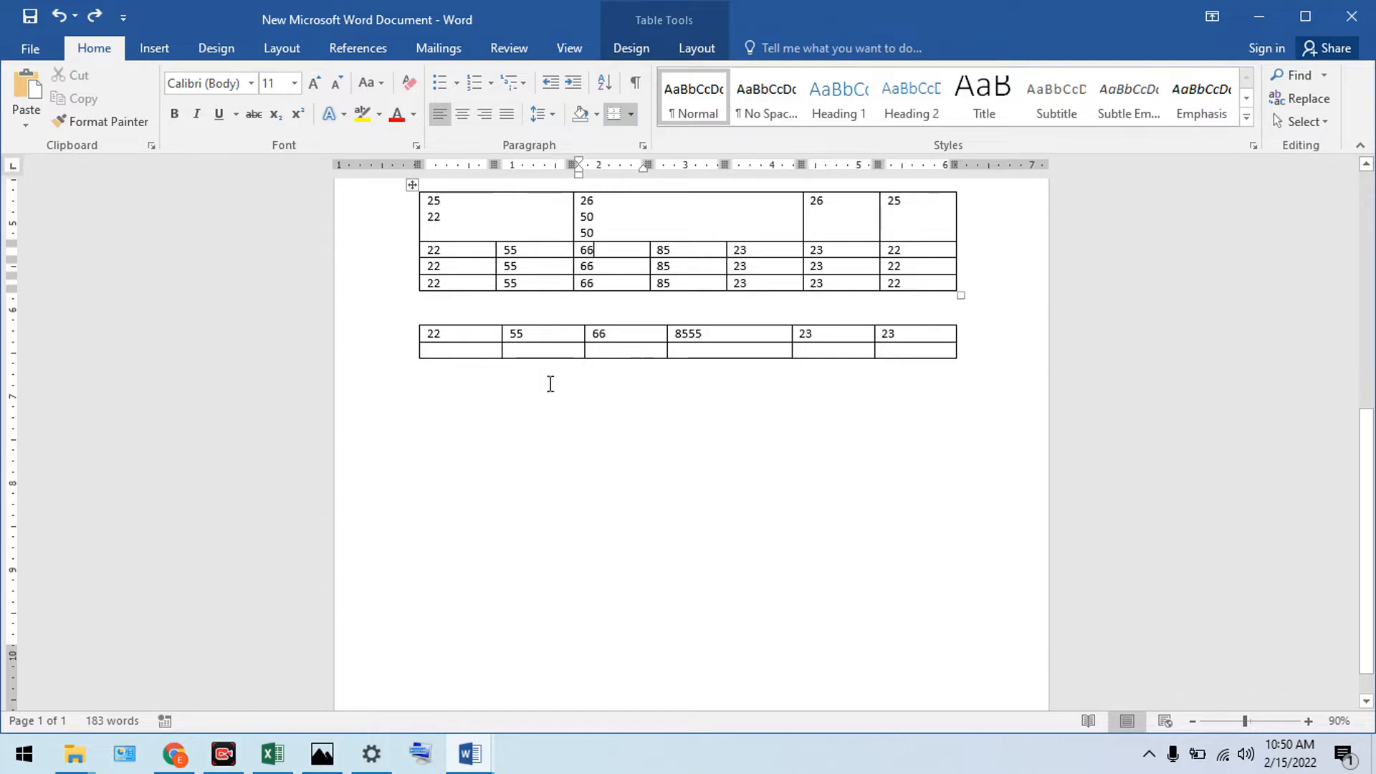
scroll(550, 384, "up", 1)
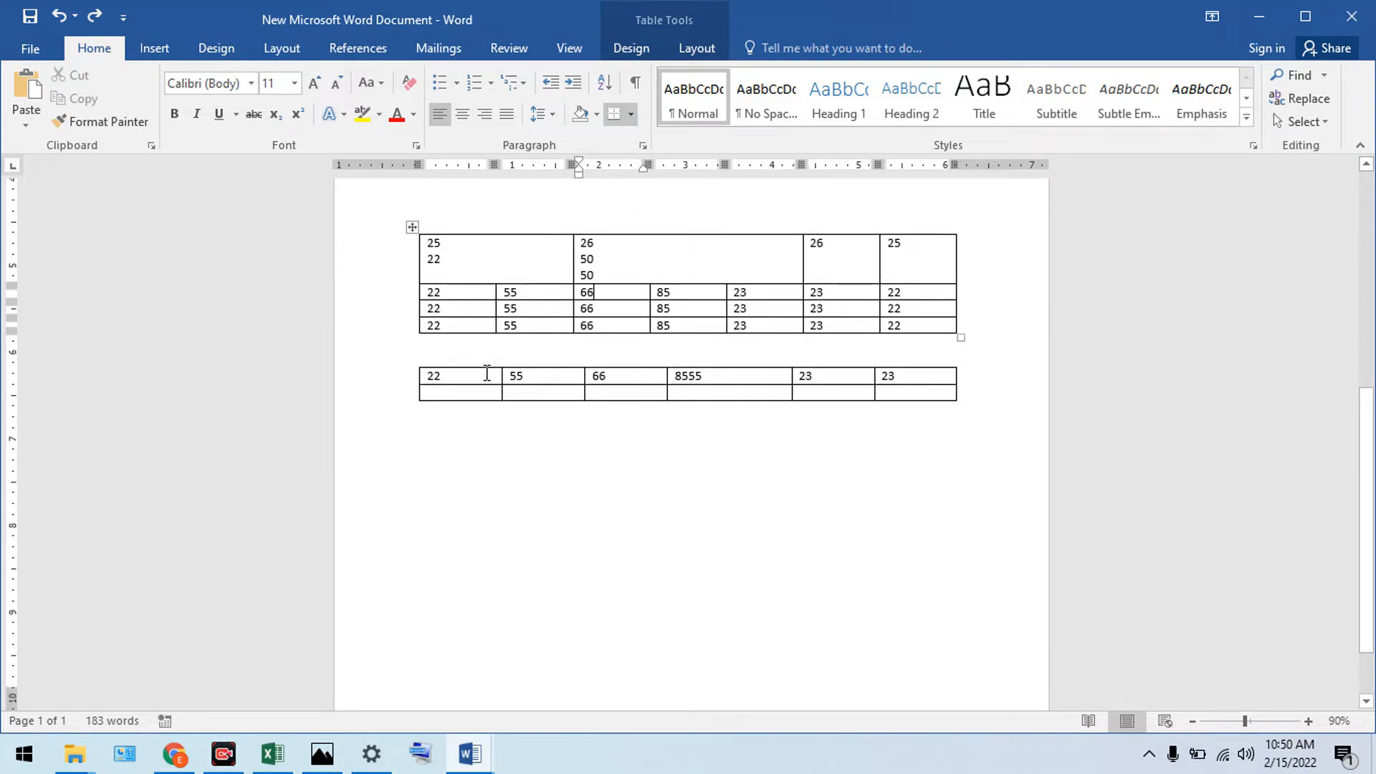
left_click(416, 376)
left_click(414, 360)
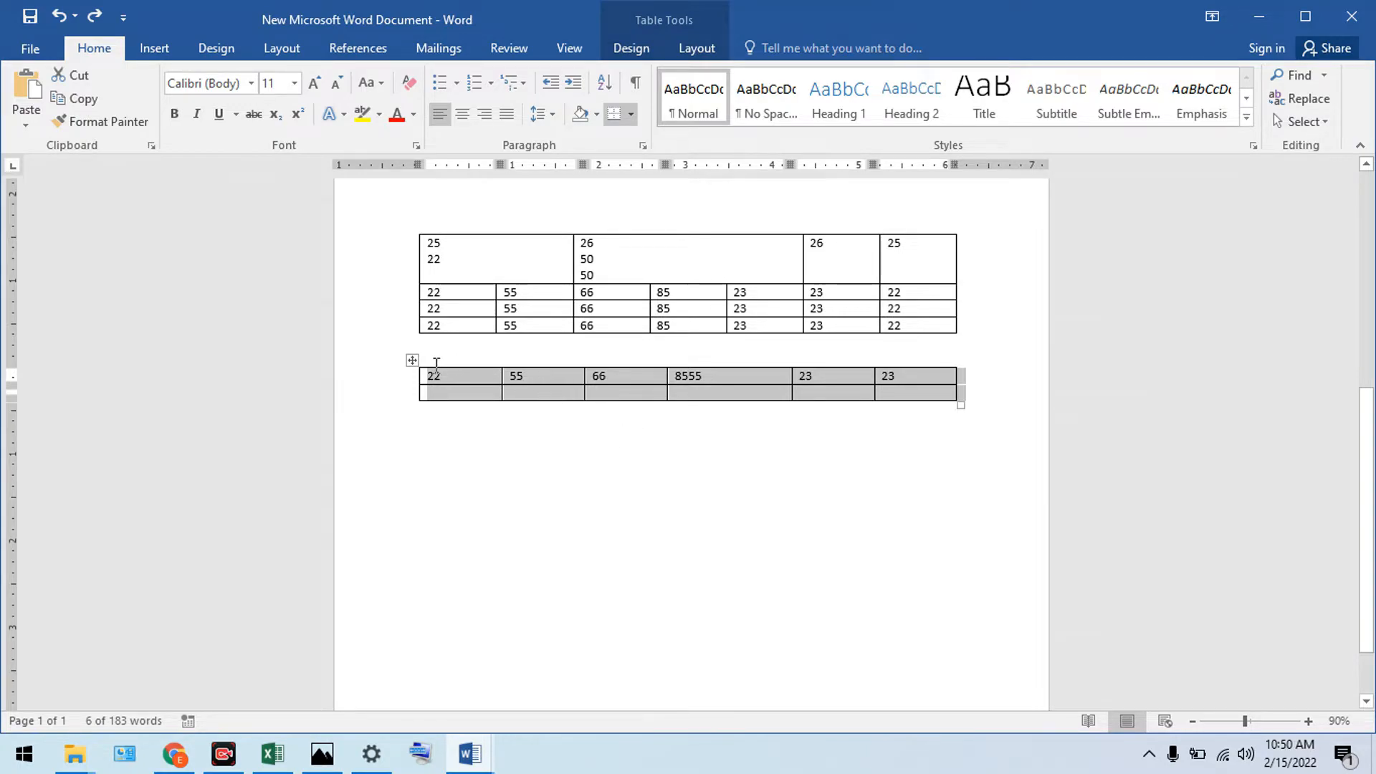
left_click(495, 377)
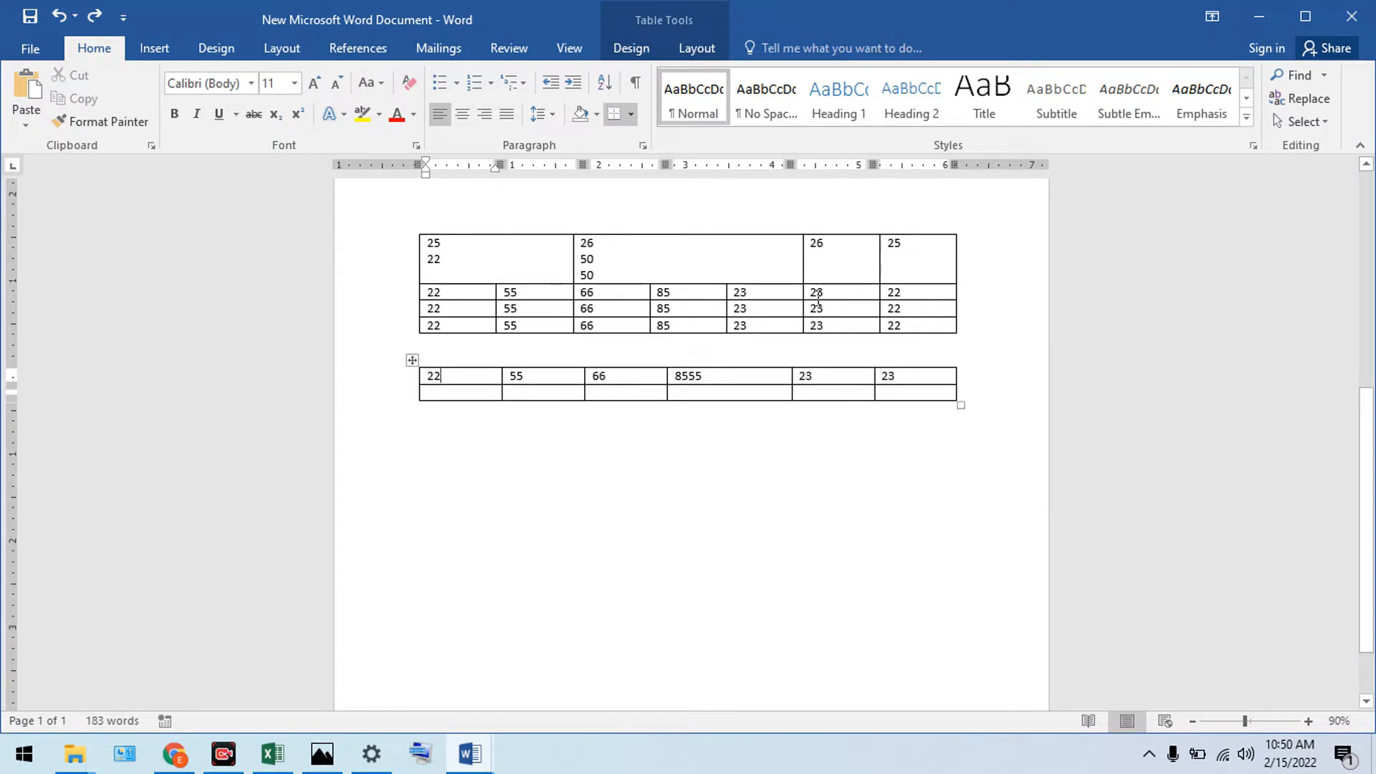
- Split the upper table's second-row cell containing 85 into 2 columns and 3 rows
left_click(678, 293)
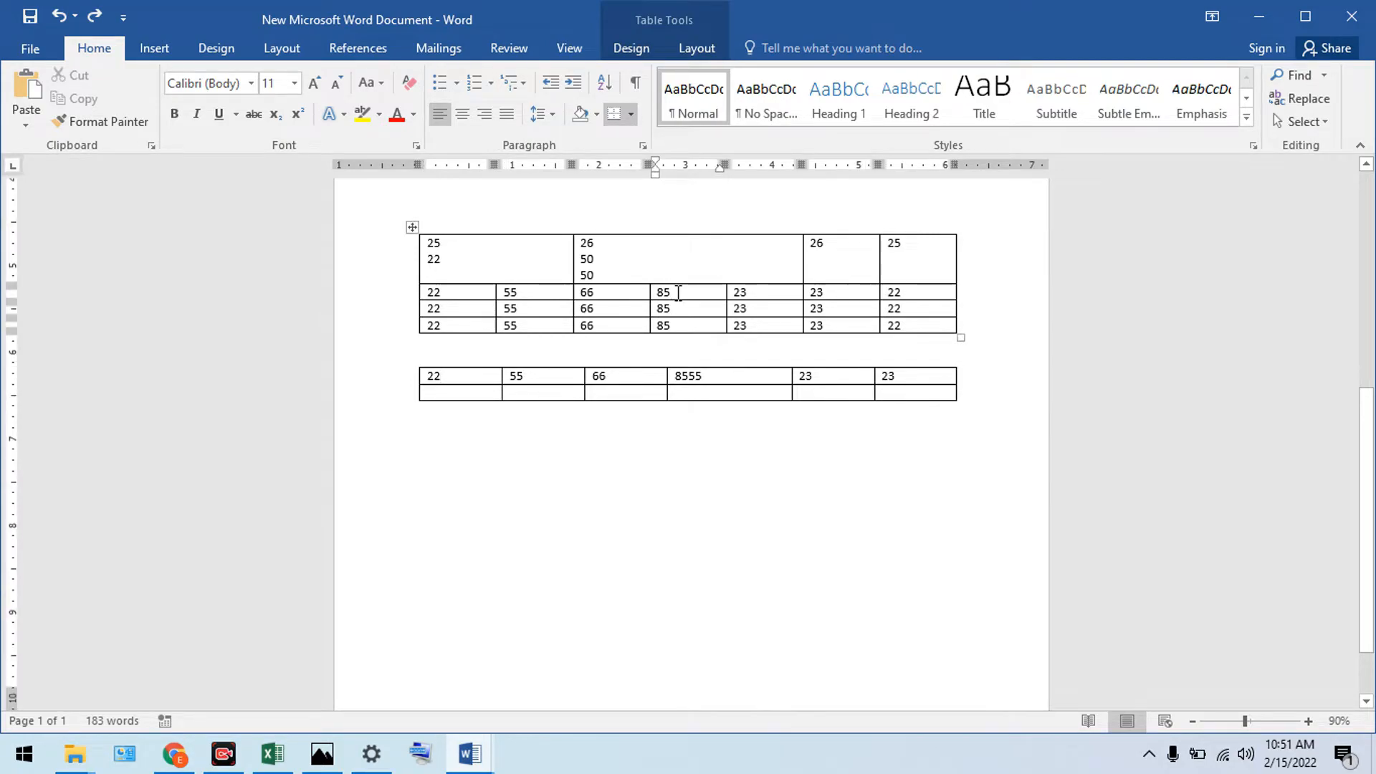
right_click(677, 293)
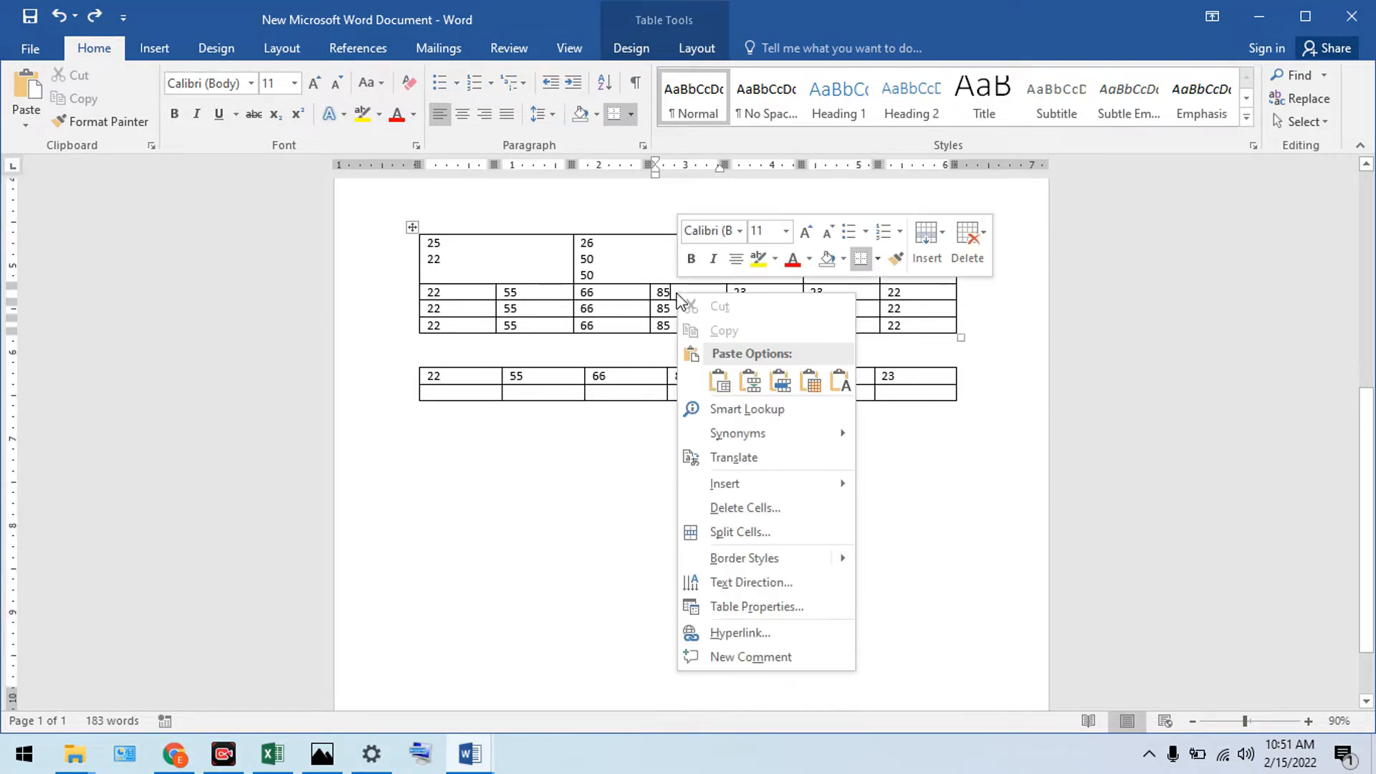
left_click(727, 527)
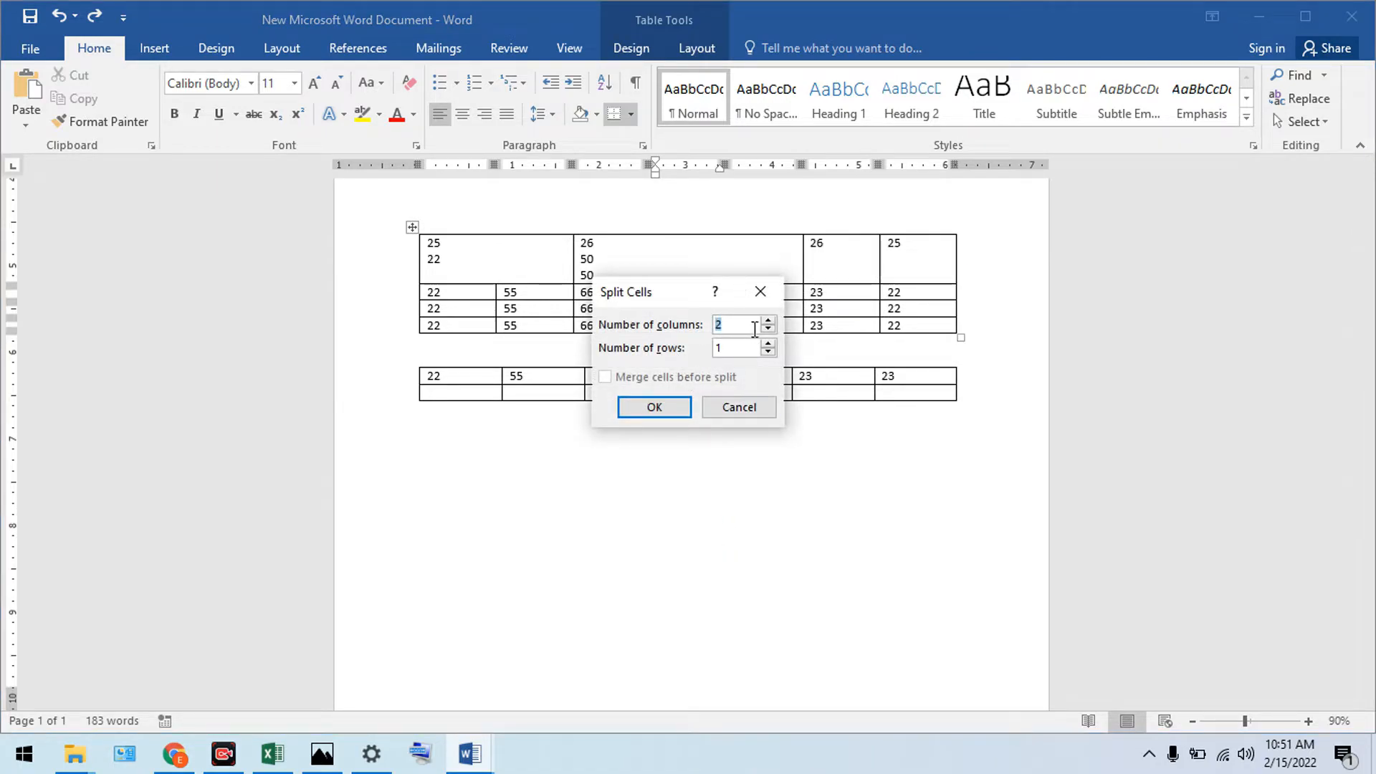
left_click(771, 327)
double_click(769, 344)
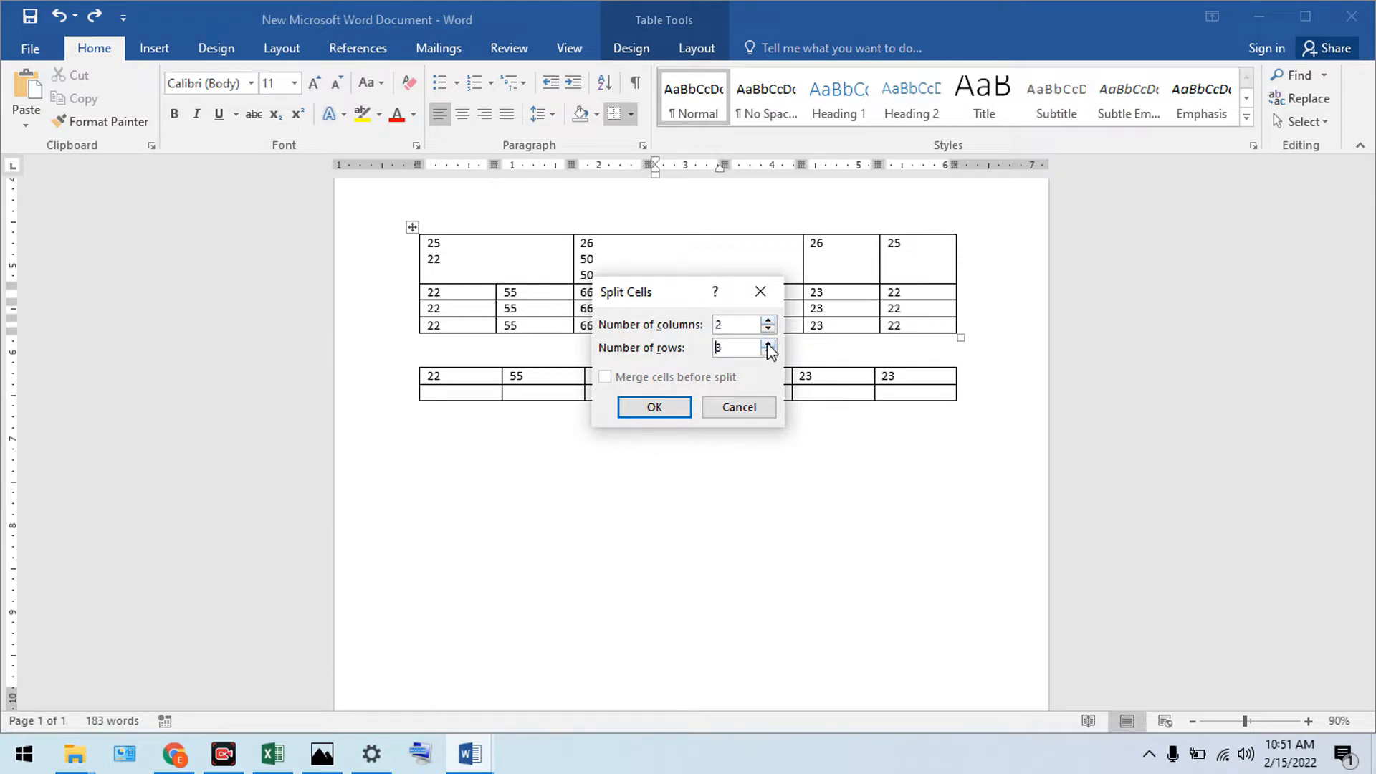
left_click(654, 407)
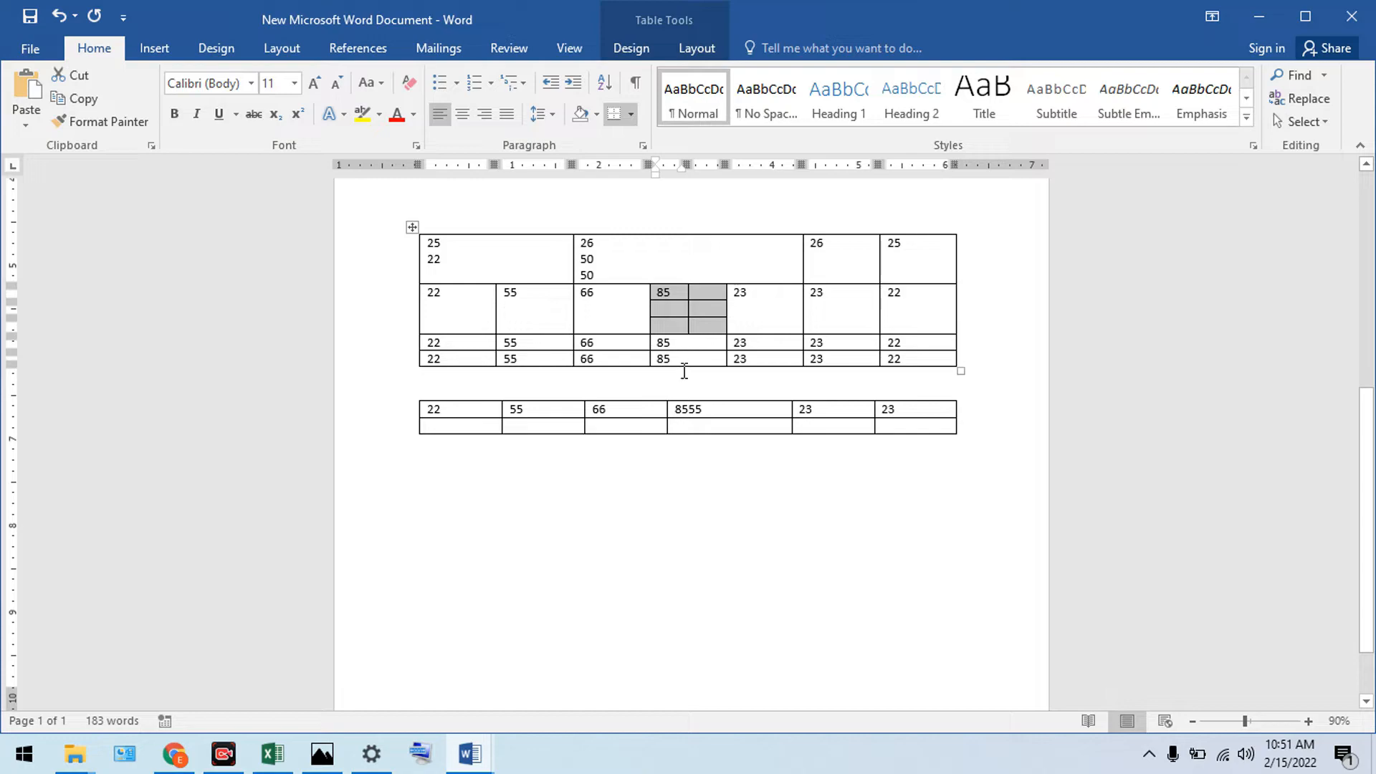
scroll(683, 380, "down", 1)
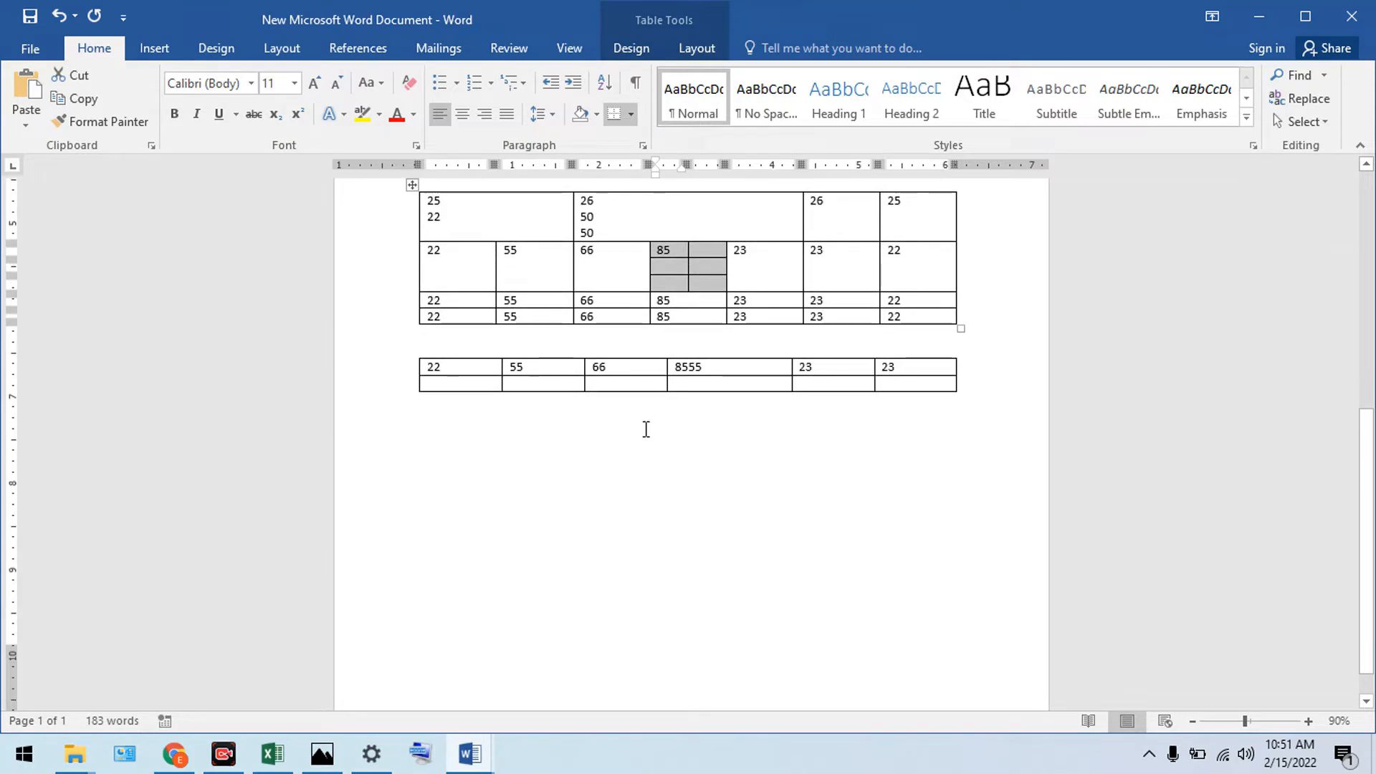
scroll(710, 308, "up", 1)
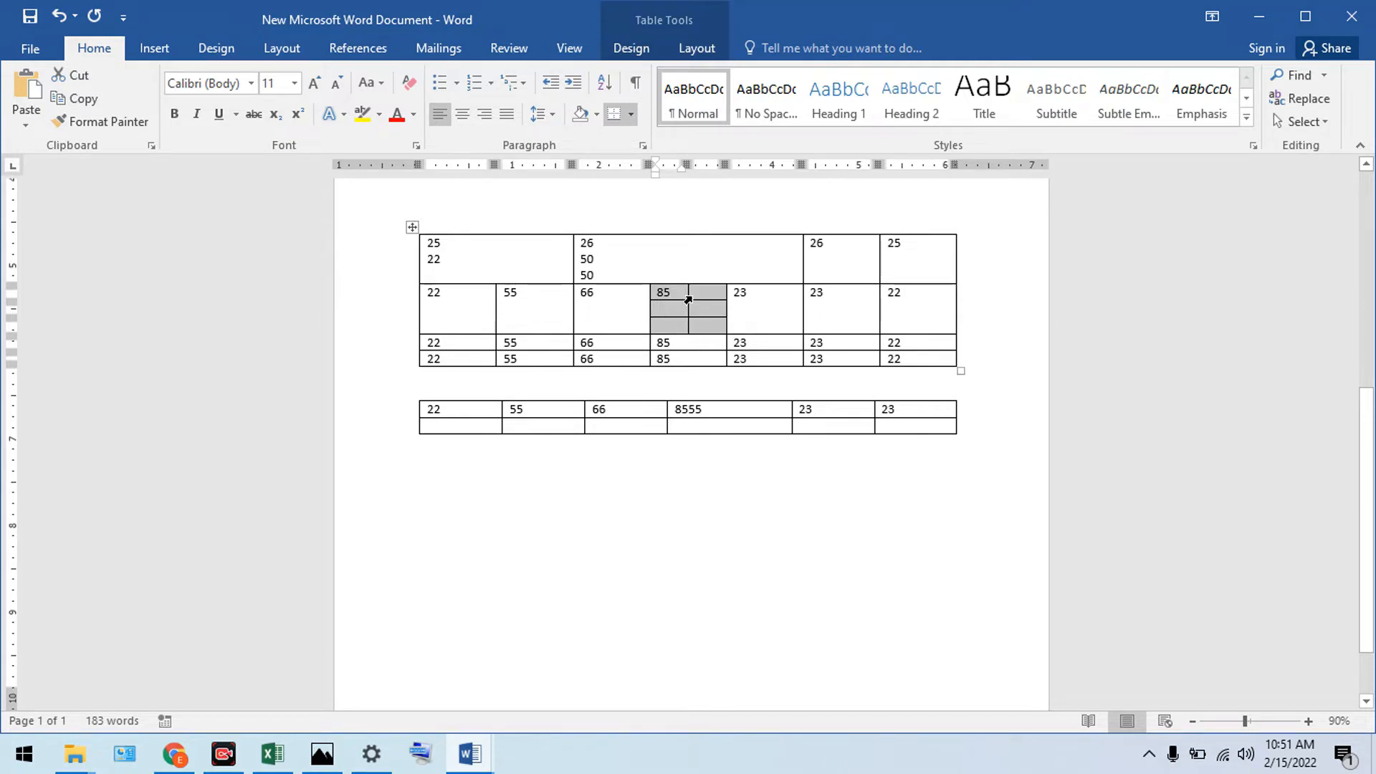
left_click(699, 301)
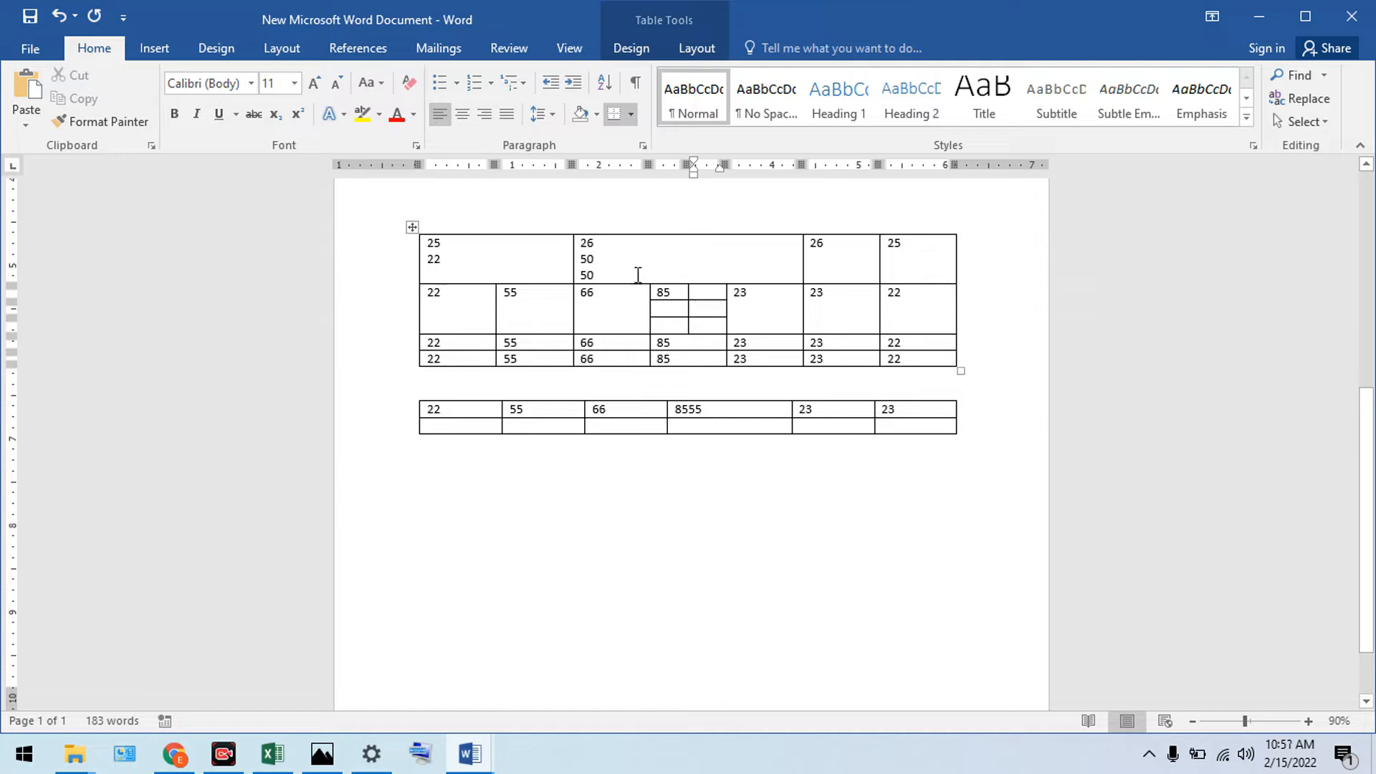
- Enable the Developer tab in Word's ribbon customization options and display its commands
left_click(36, 48)
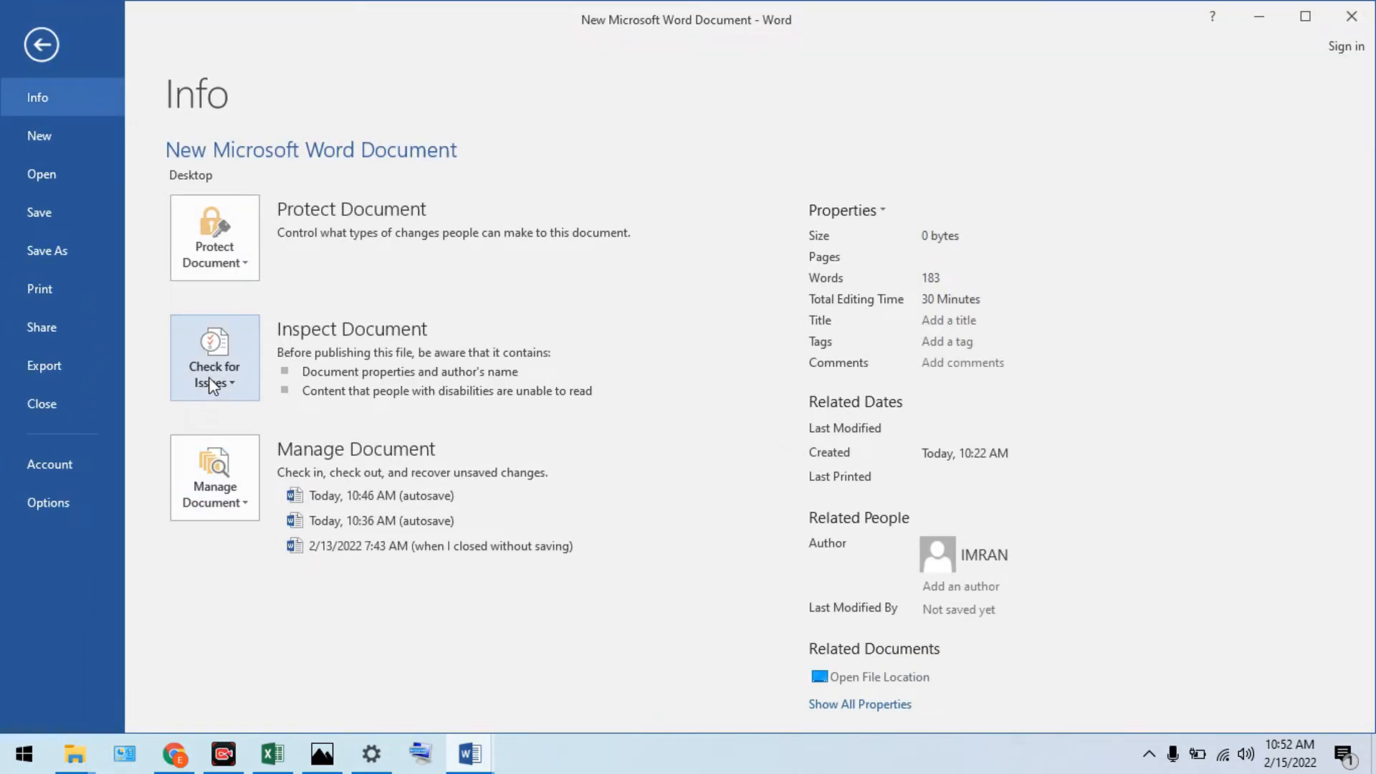
left_click(49, 498)
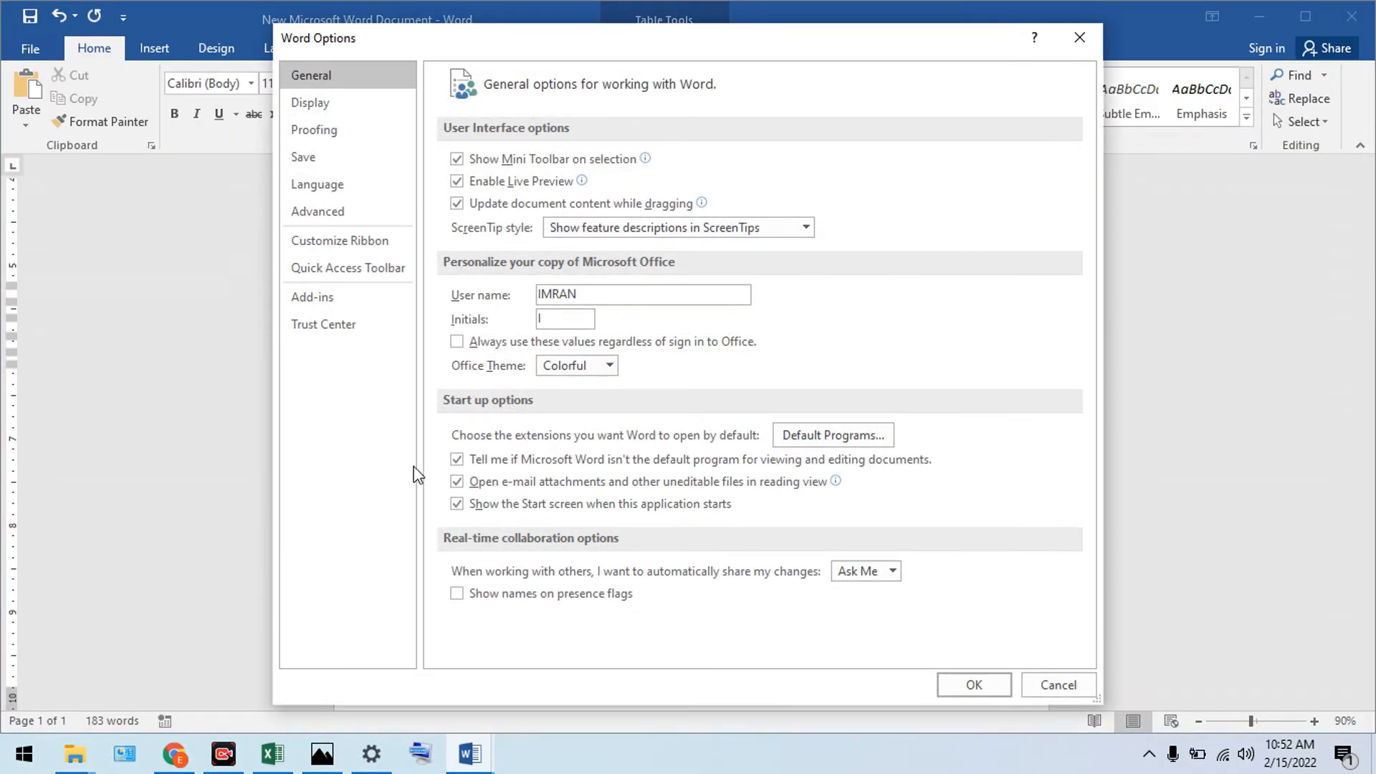
left_click(337, 240)
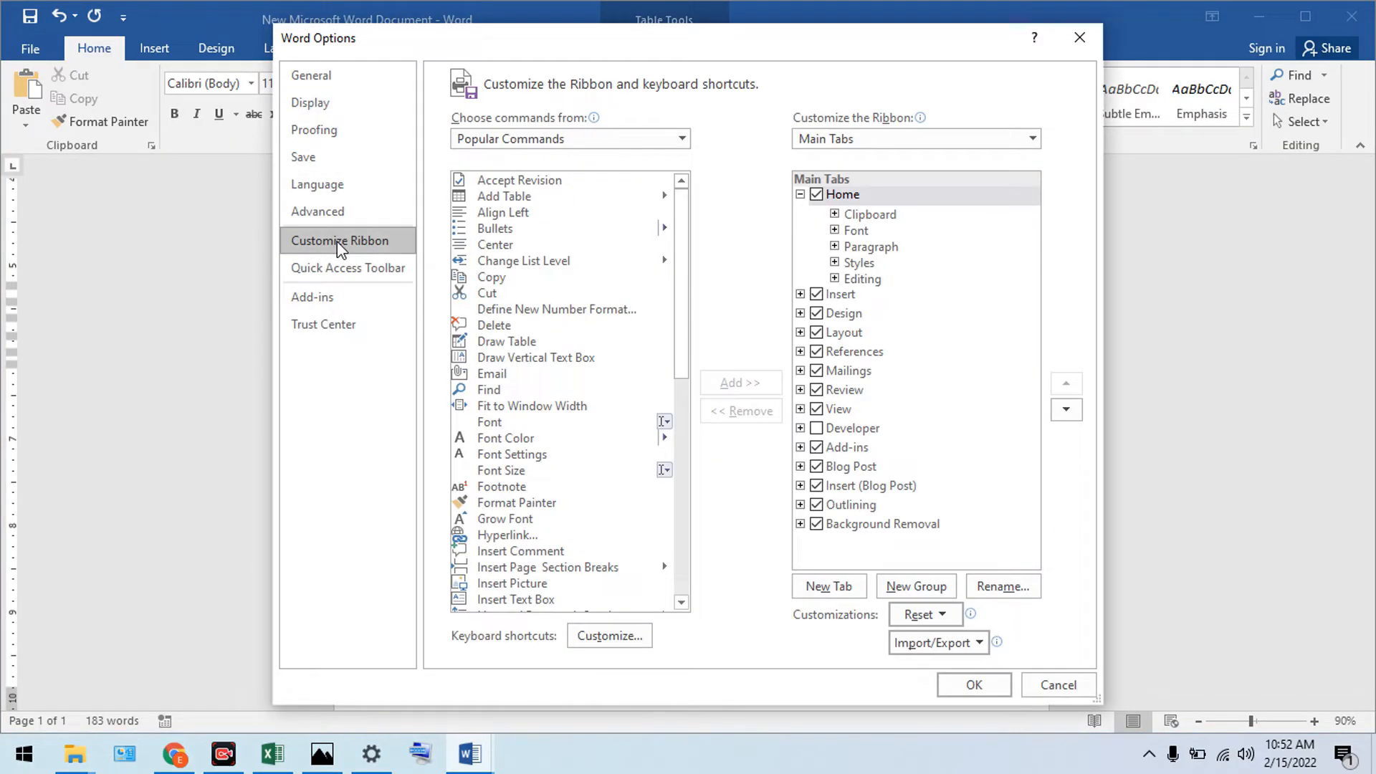
left_click(816, 429)
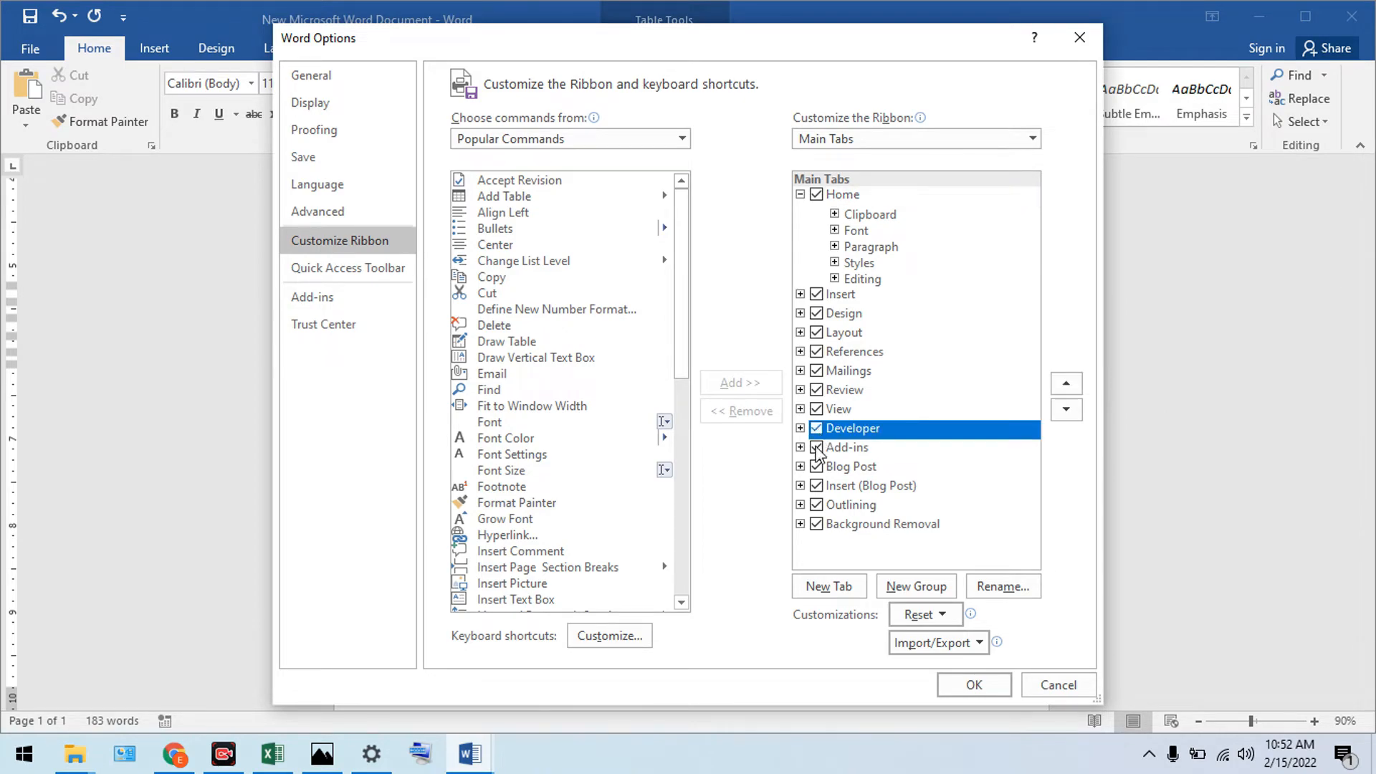
left_click(957, 683)
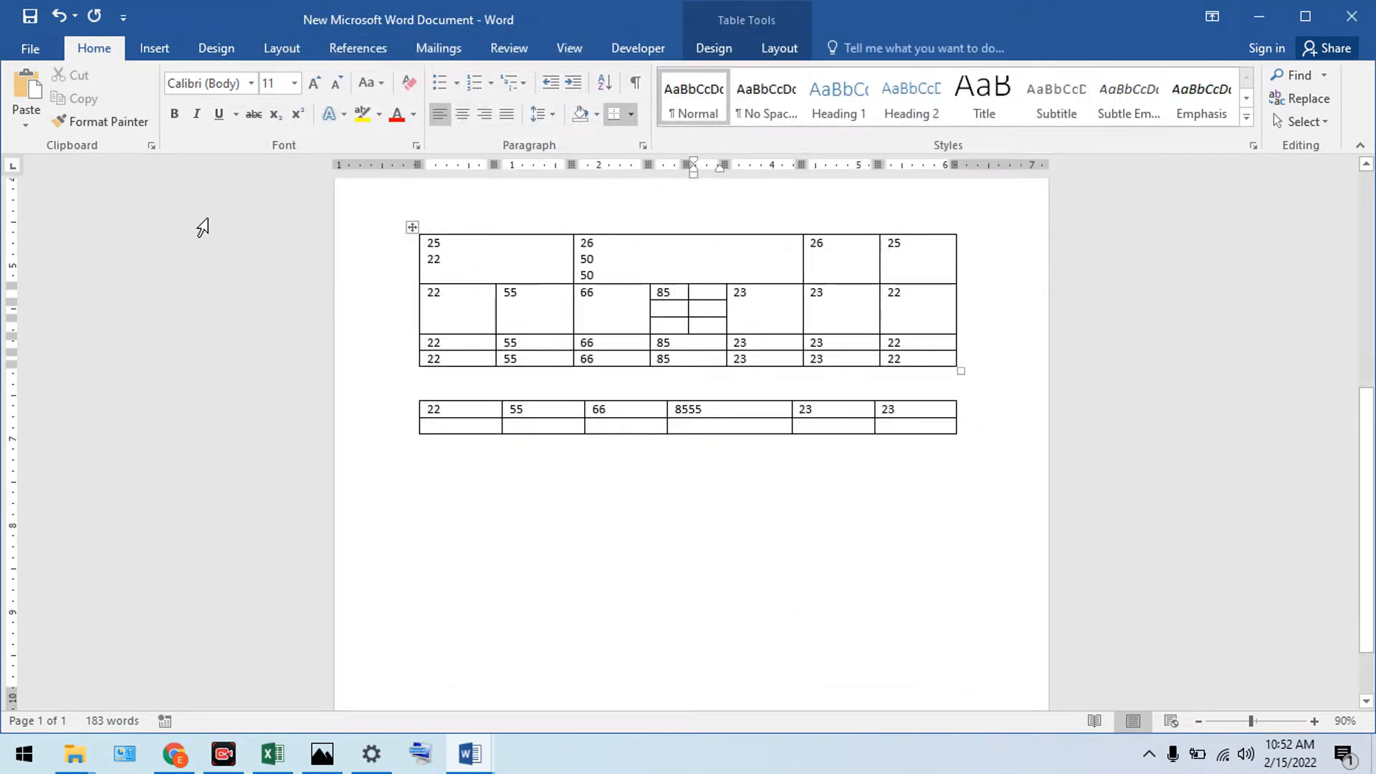
left_click(627, 51)
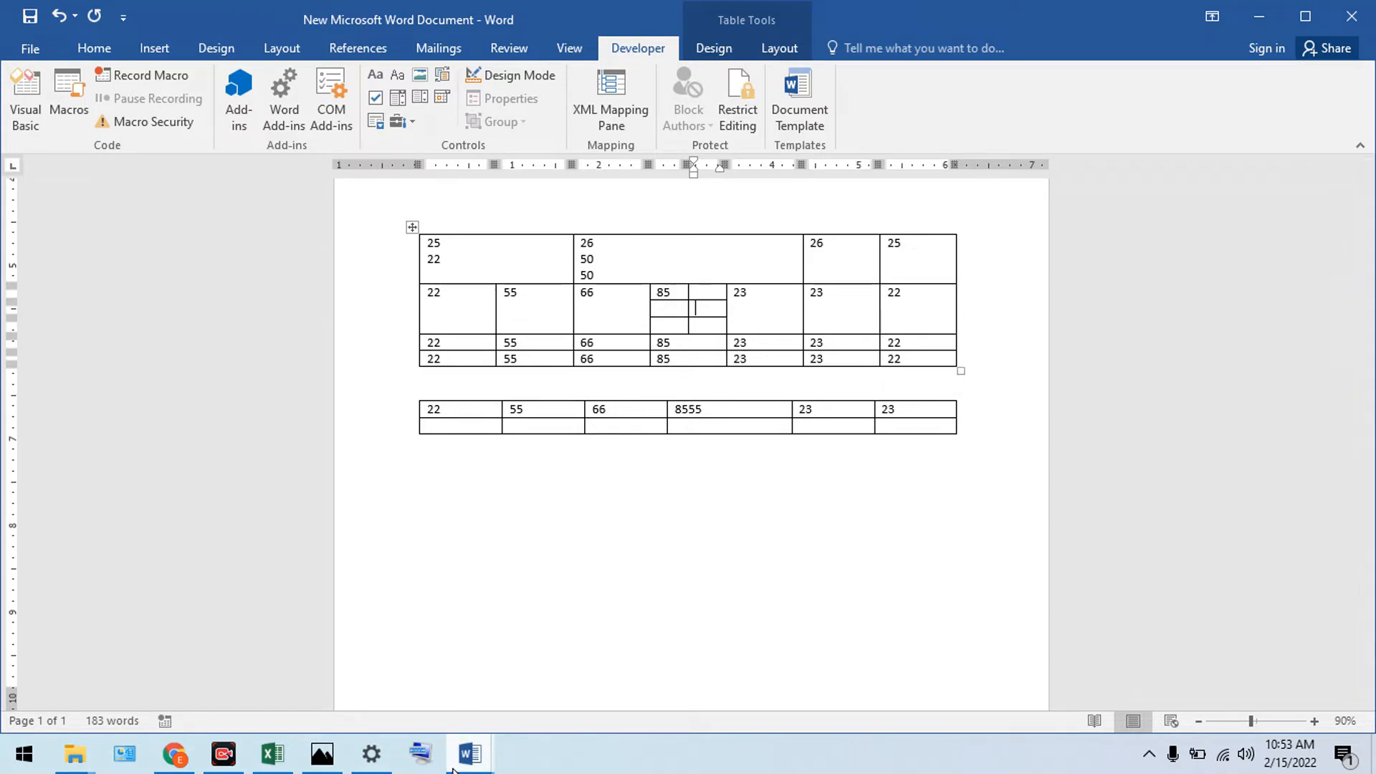
- Switch to the LahorPunjab Pakistan document, display its Developer commands and look through its pages
left_click(488, 756)
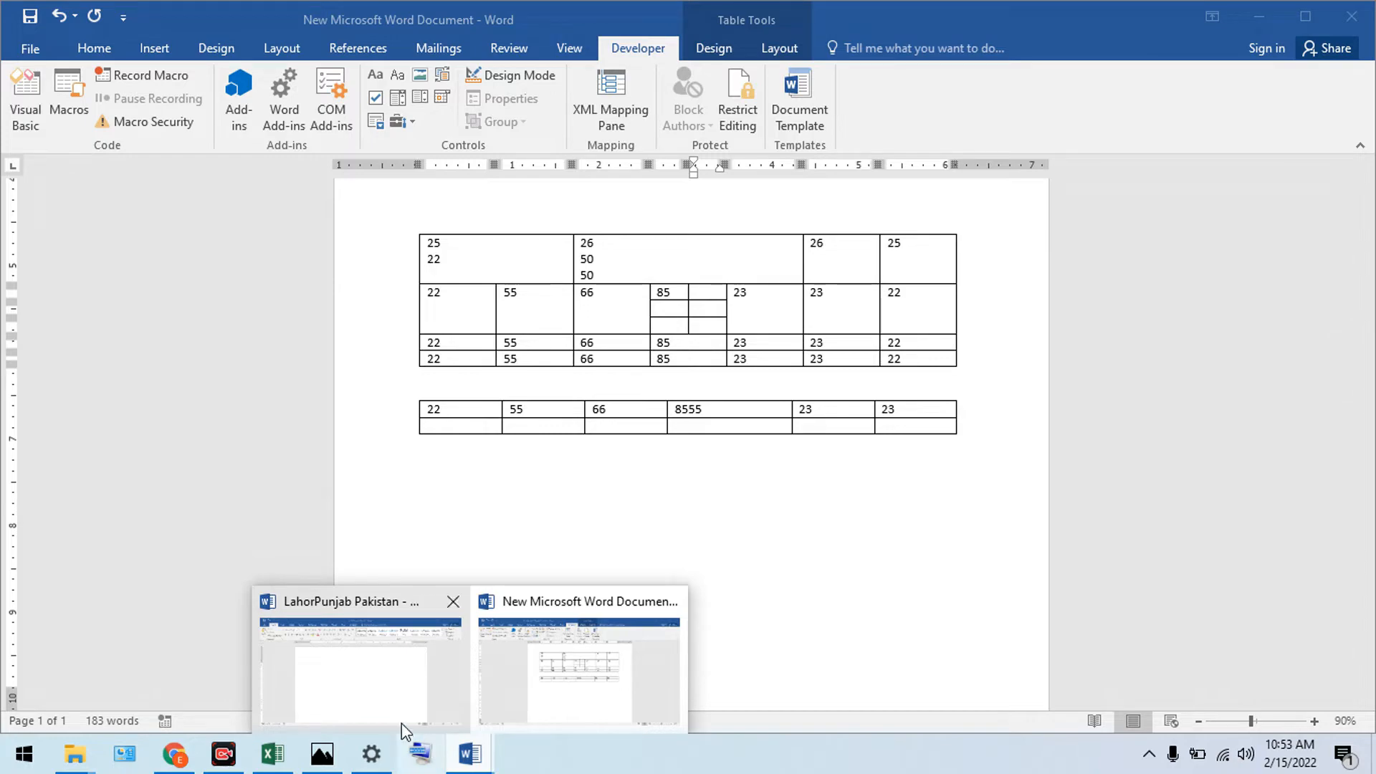
left_click(370, 696)
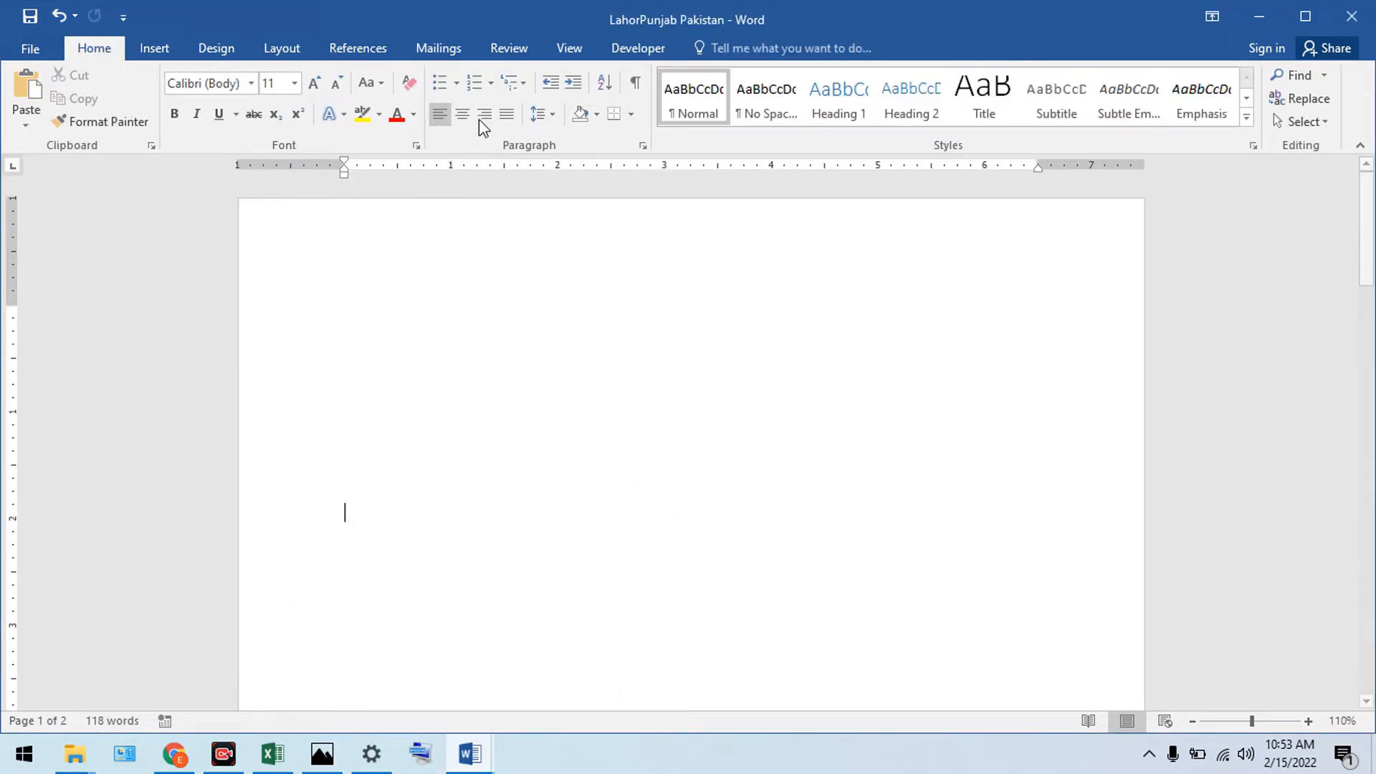
left_click(645, 50)
scroll(645, 384, "down", 10)
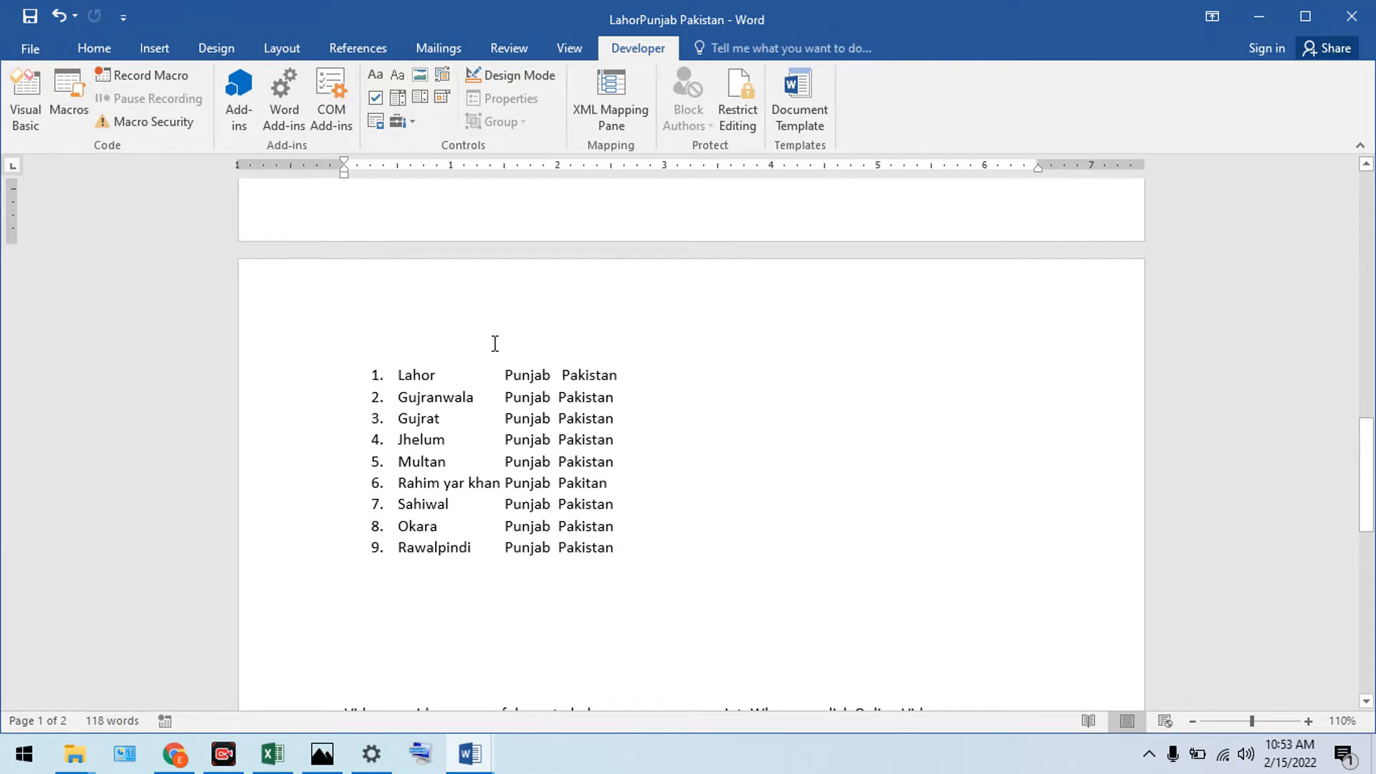
scroll(581, 351, "up", 3)
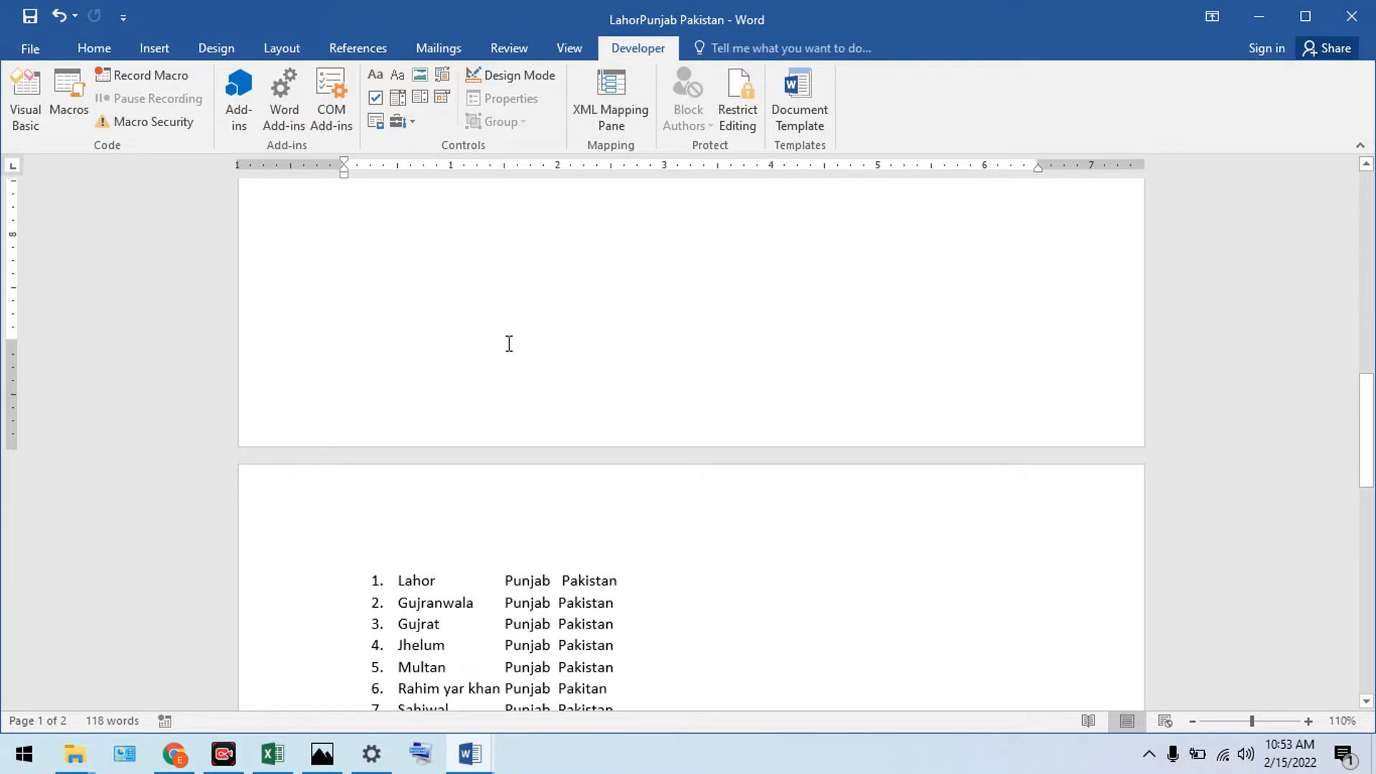
scroll(506, 341, "up", 4)
scroll(463, 342, "up", 5)
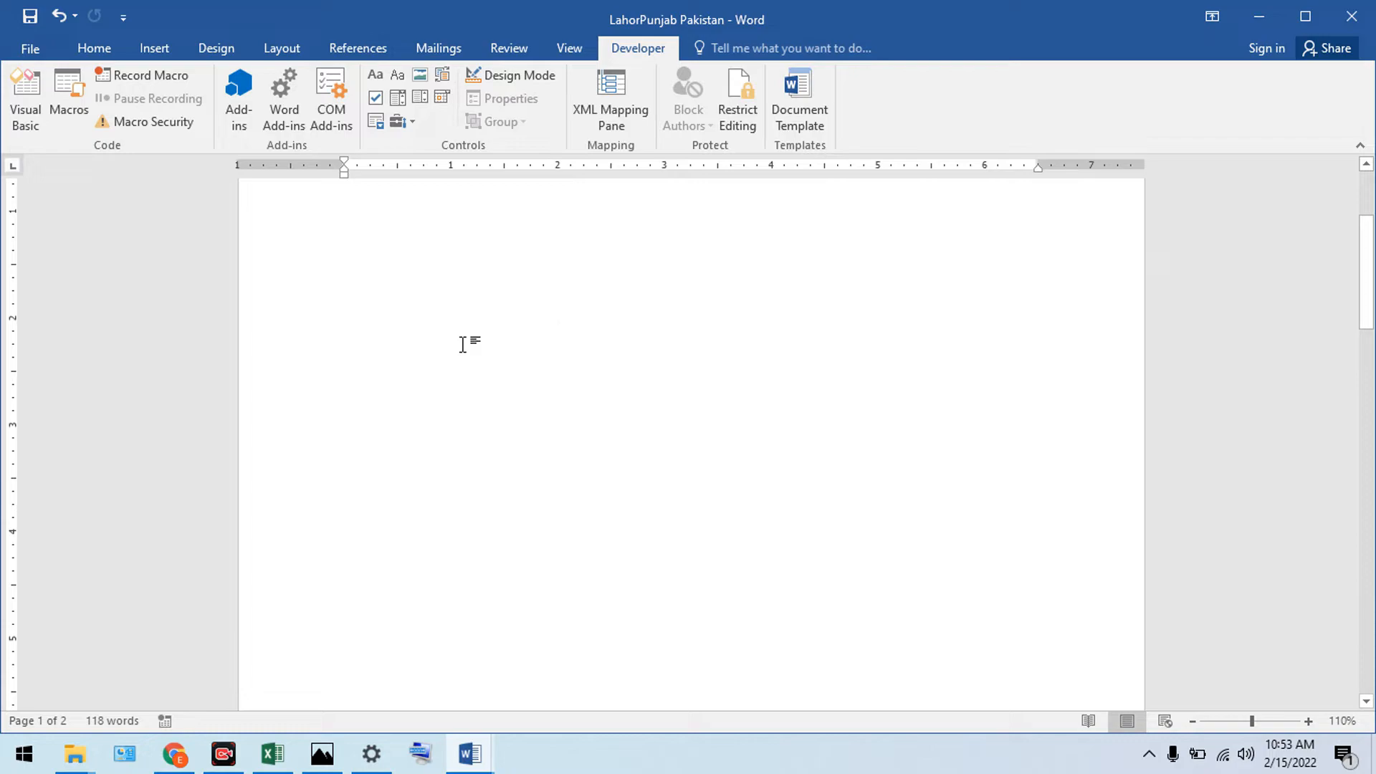
type("Lahor")
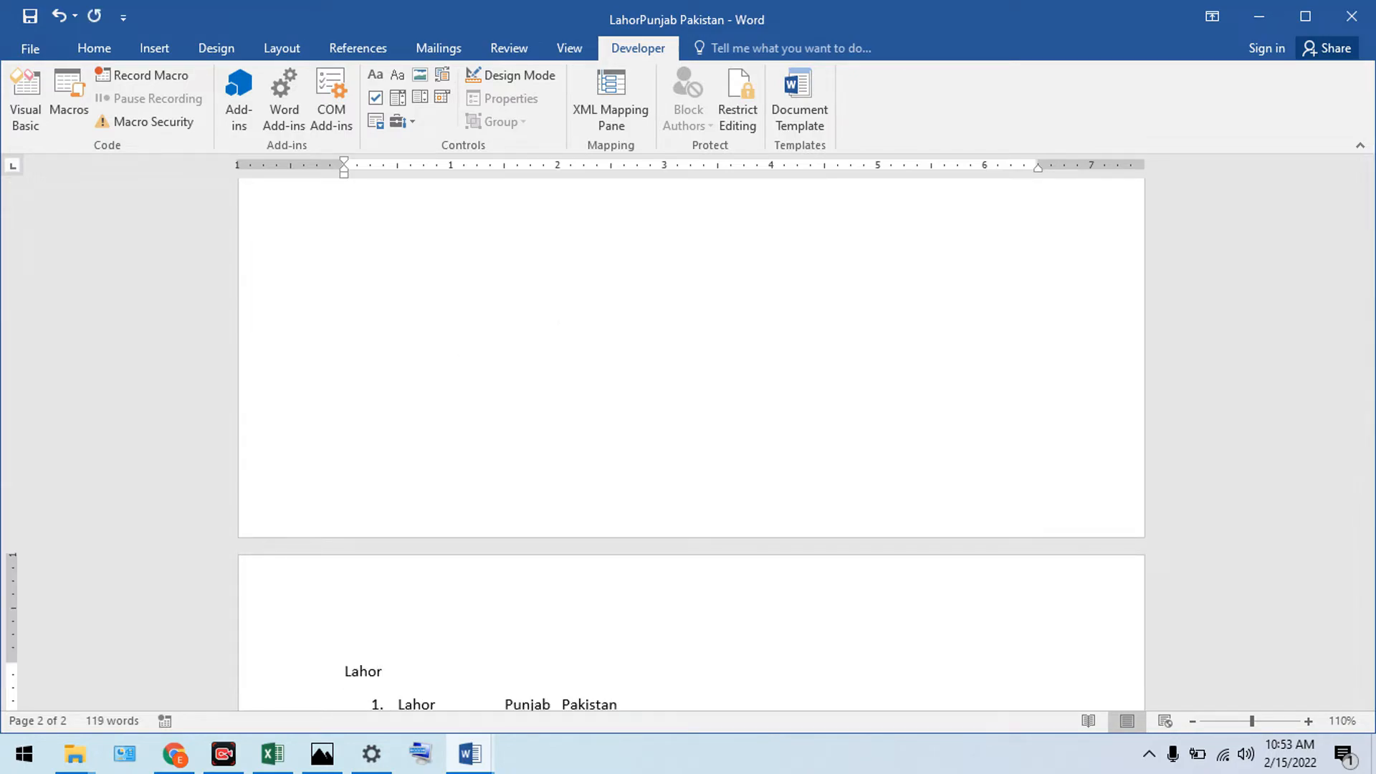
key("BackSpace")
key("BackSpace")
key("BackSpace")
key("BackSpace")
key("BackSpace")
key("BackSpace")
- Enter Lahore, Karachi, Islamabad and Sahiwal on separate lines at the start of the first page
scroll(691, 445, "up", 5)
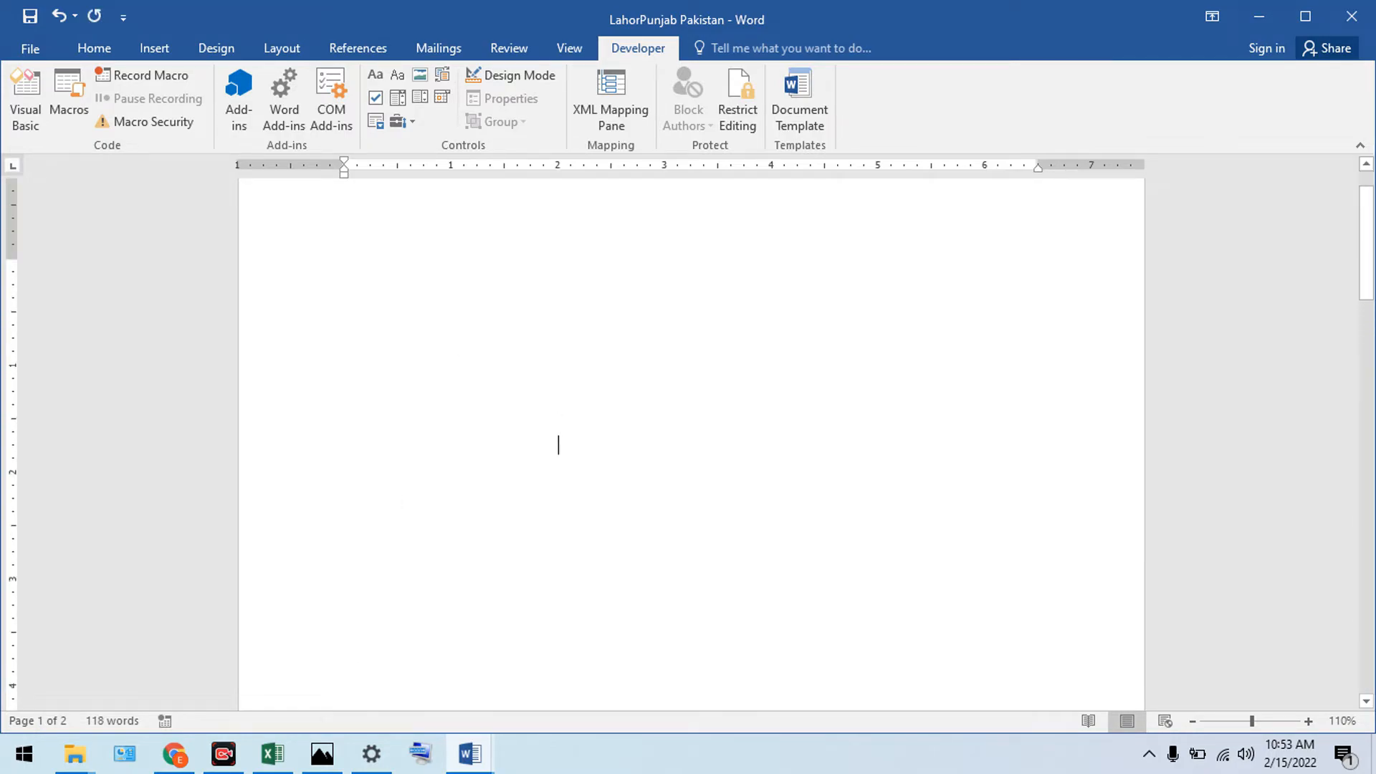
left_click(526, 251)
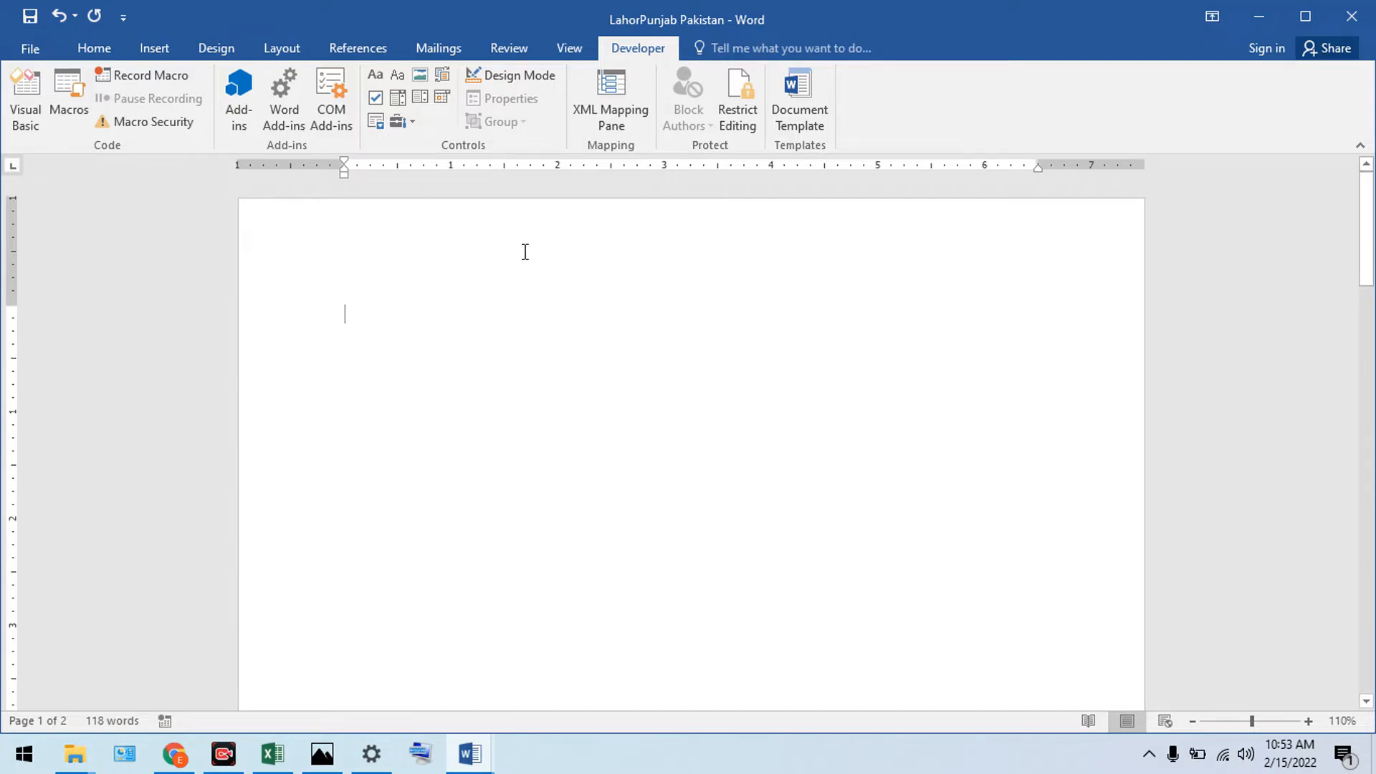
type("Lahore")
key("Return")
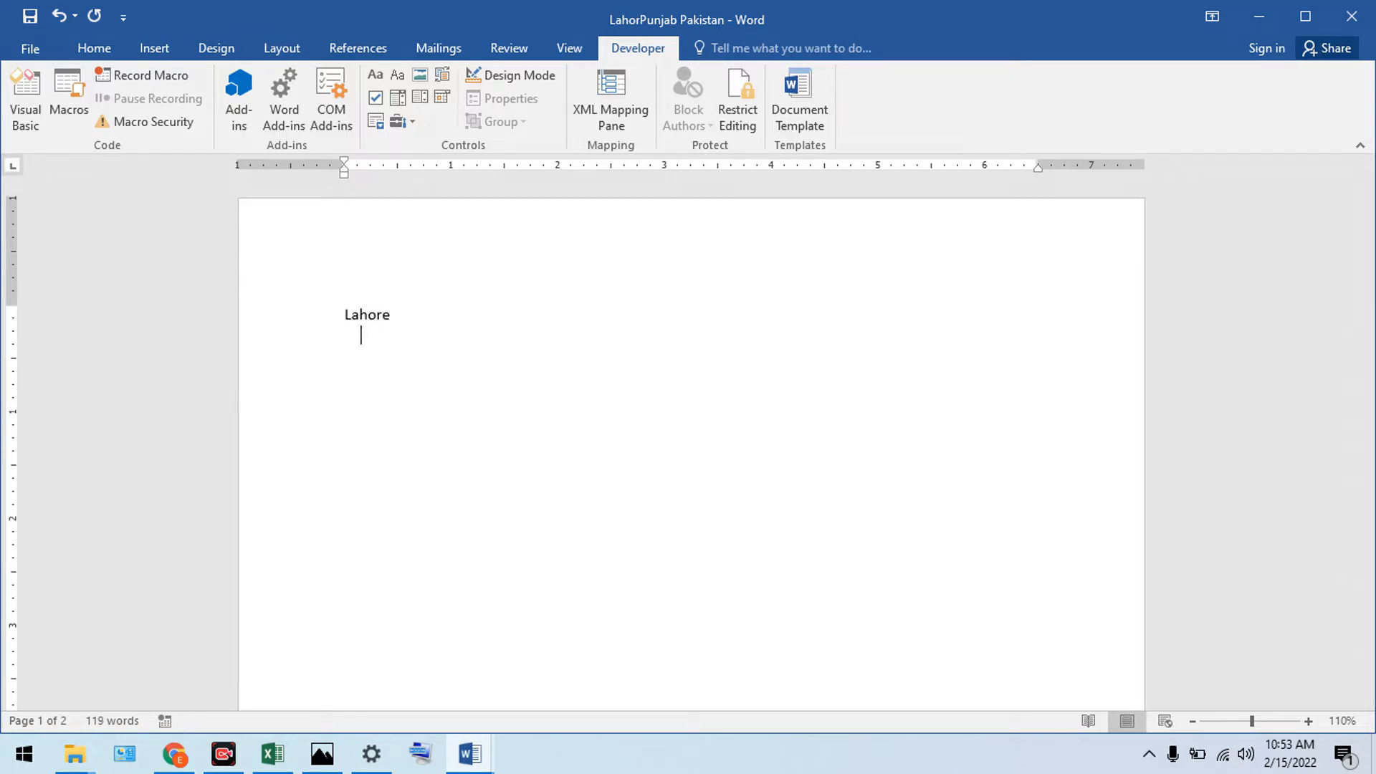
type("Karachi ")
type("Islamabad")
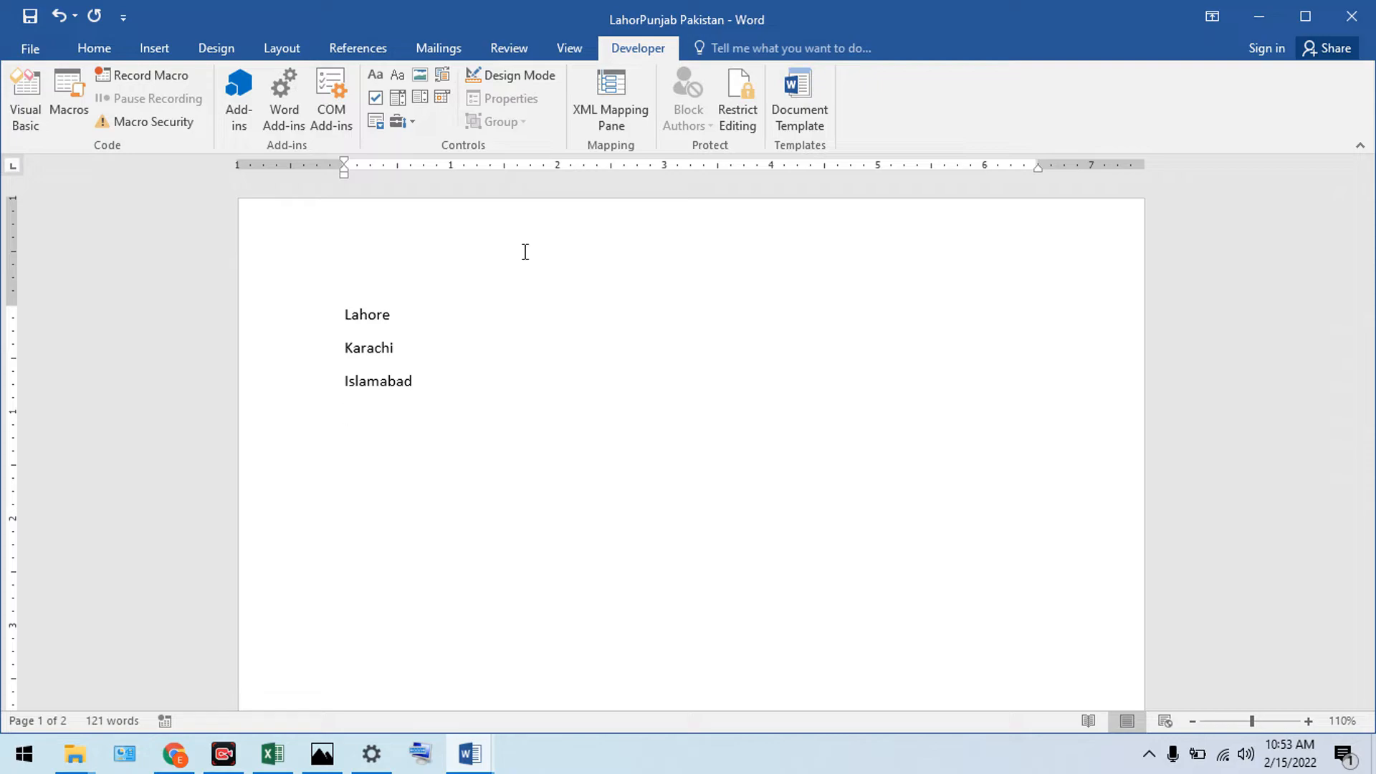
type("Sahiwal")
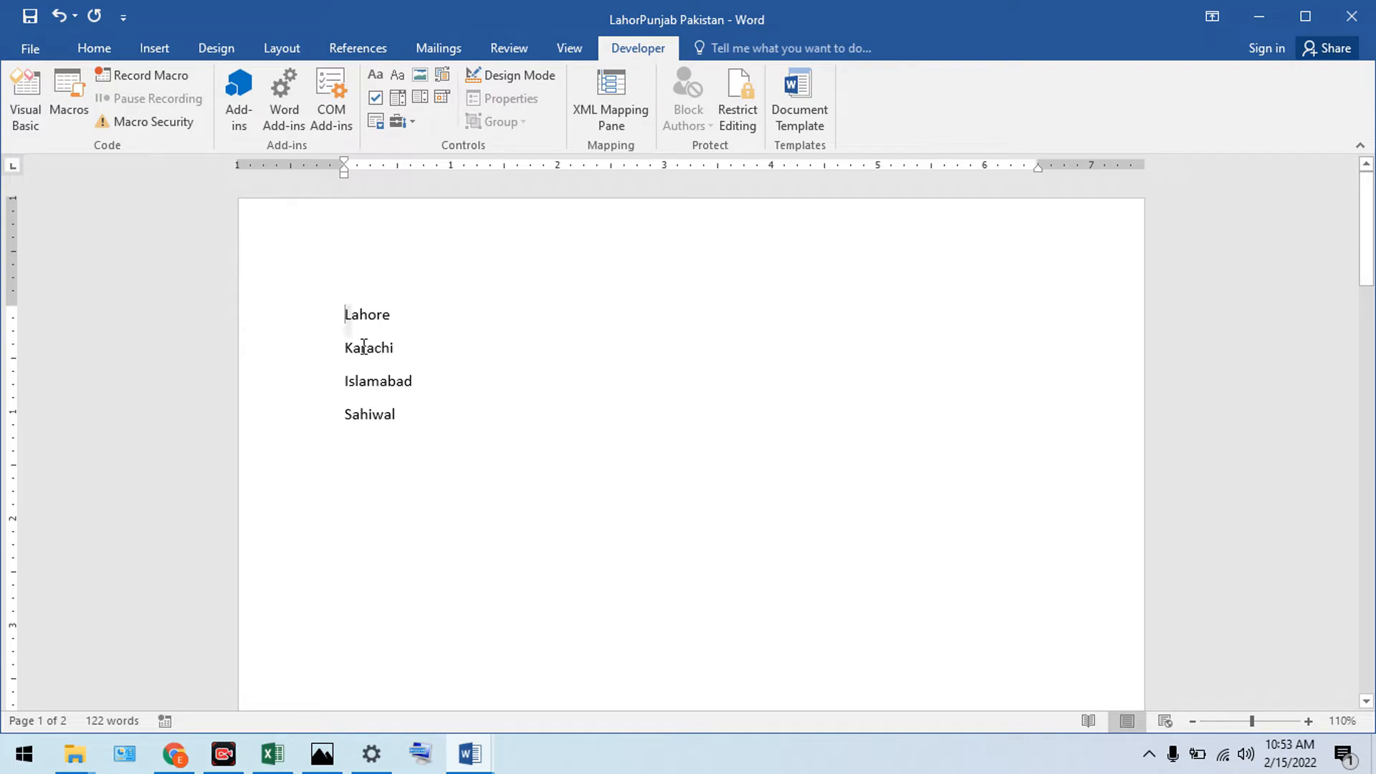
- Copy the four city lines from Lahore to Sahiwal and paste them directly below the originals
left_click_drag(364, 347, 398, 412)
key("ctrl+c")
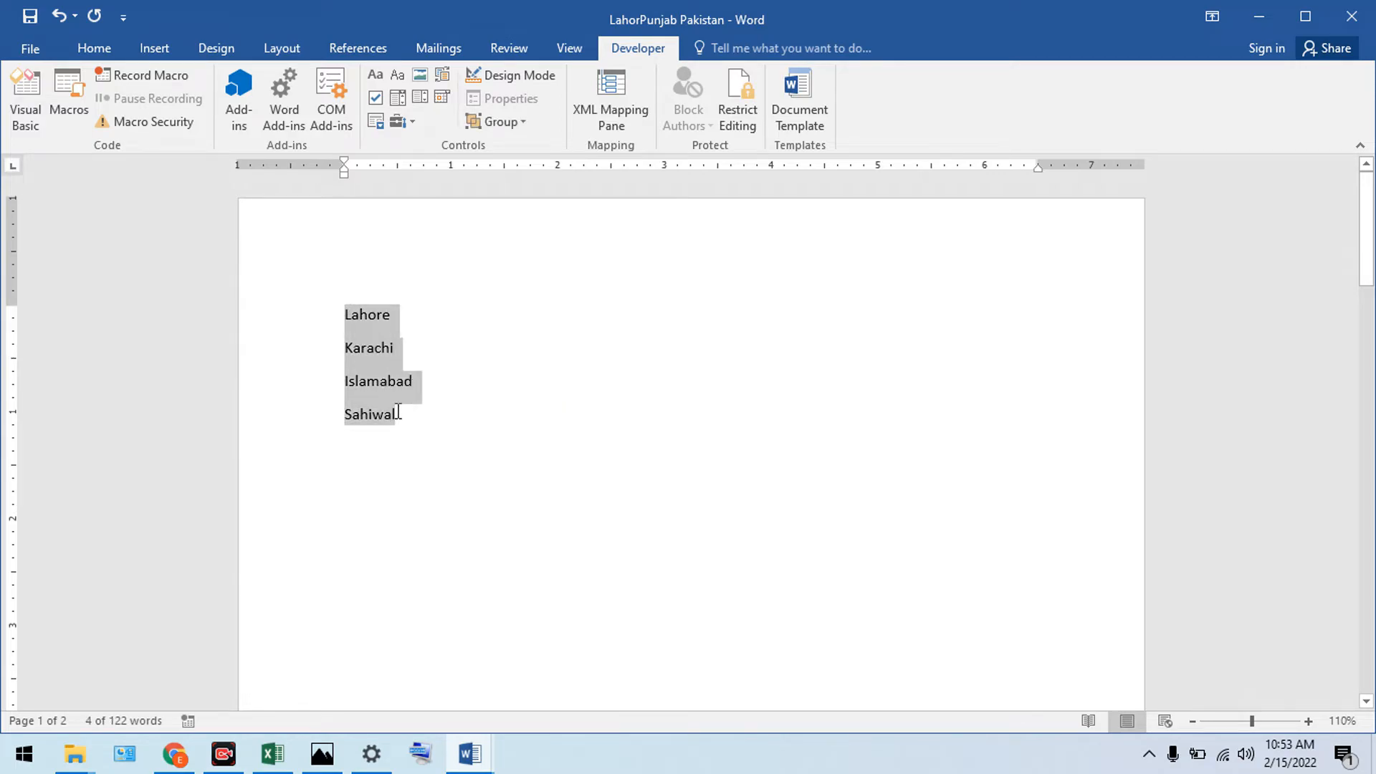
left_click(393, 437)
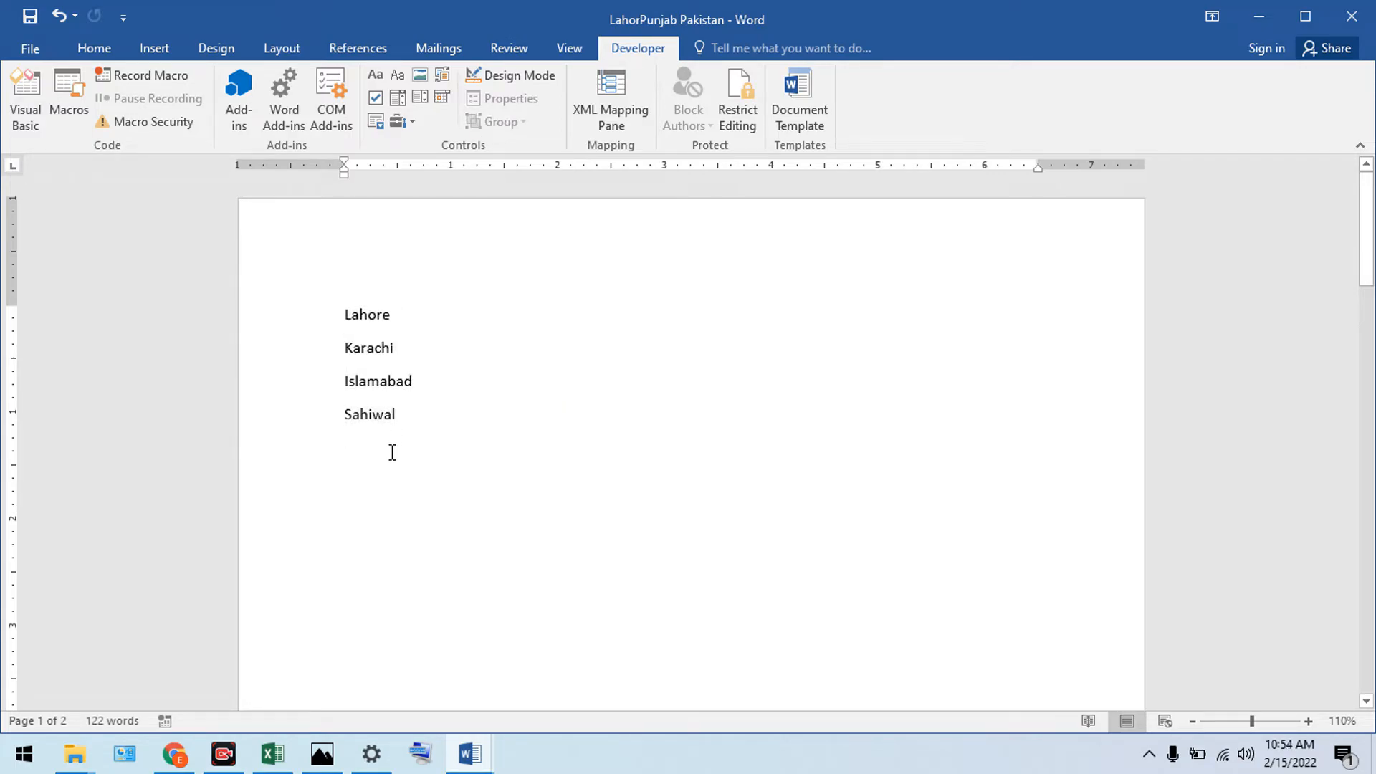
key("ctrl+v")
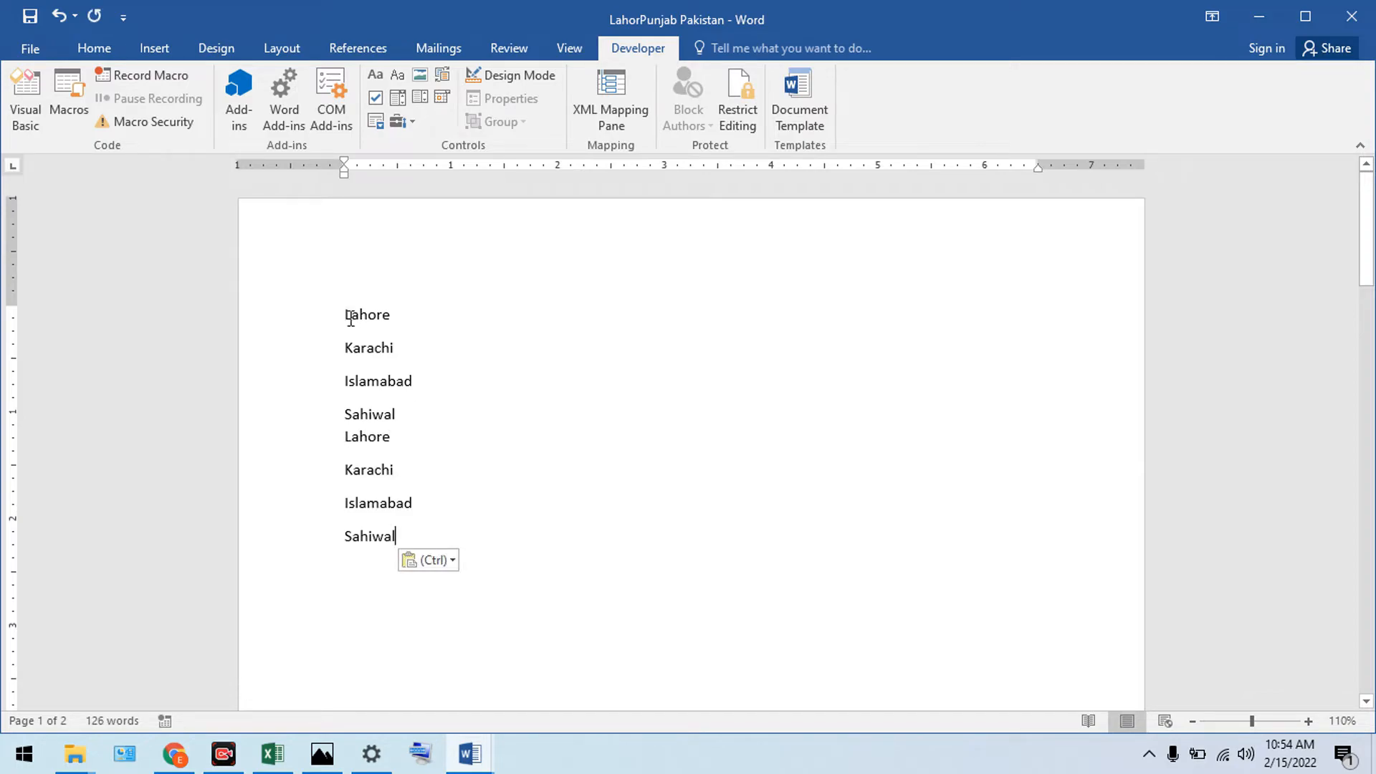
left_click(138, 84)
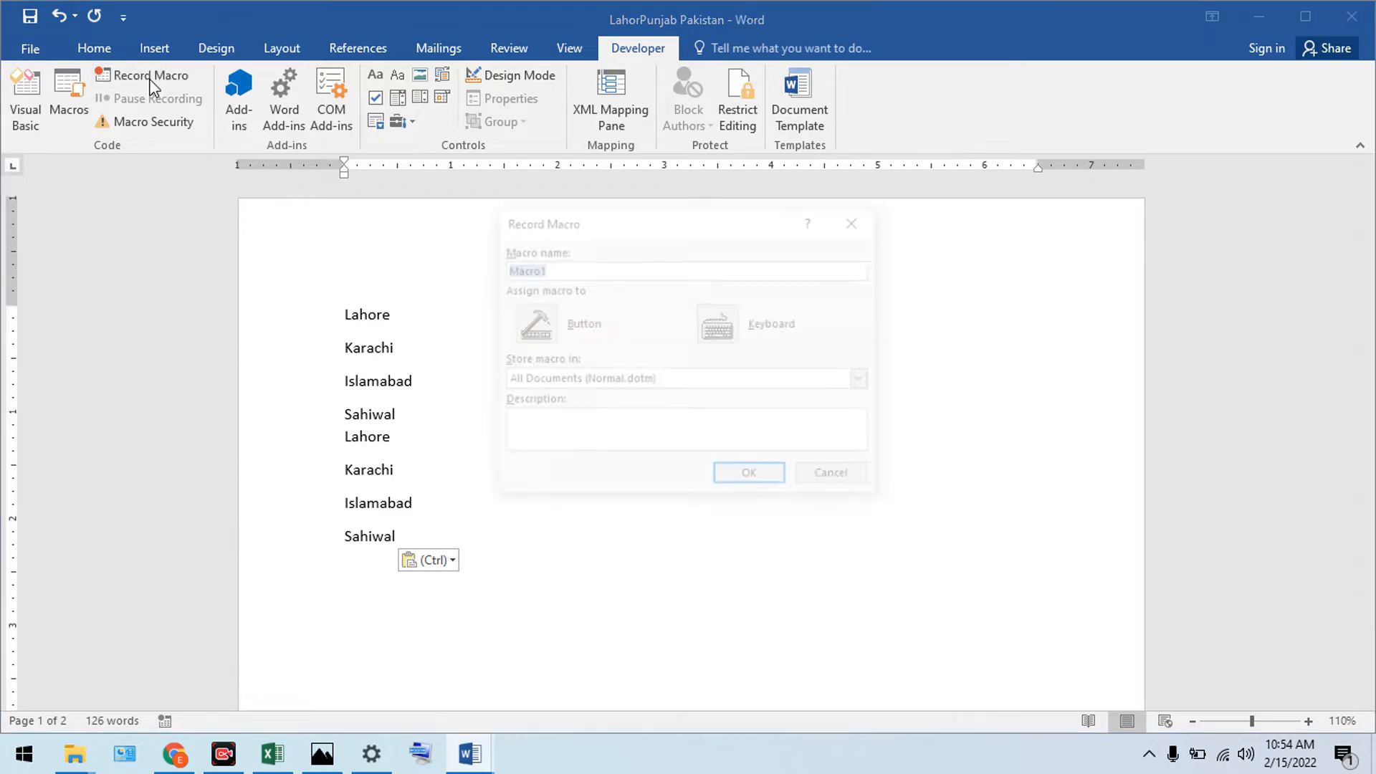
left_click(549, 269)
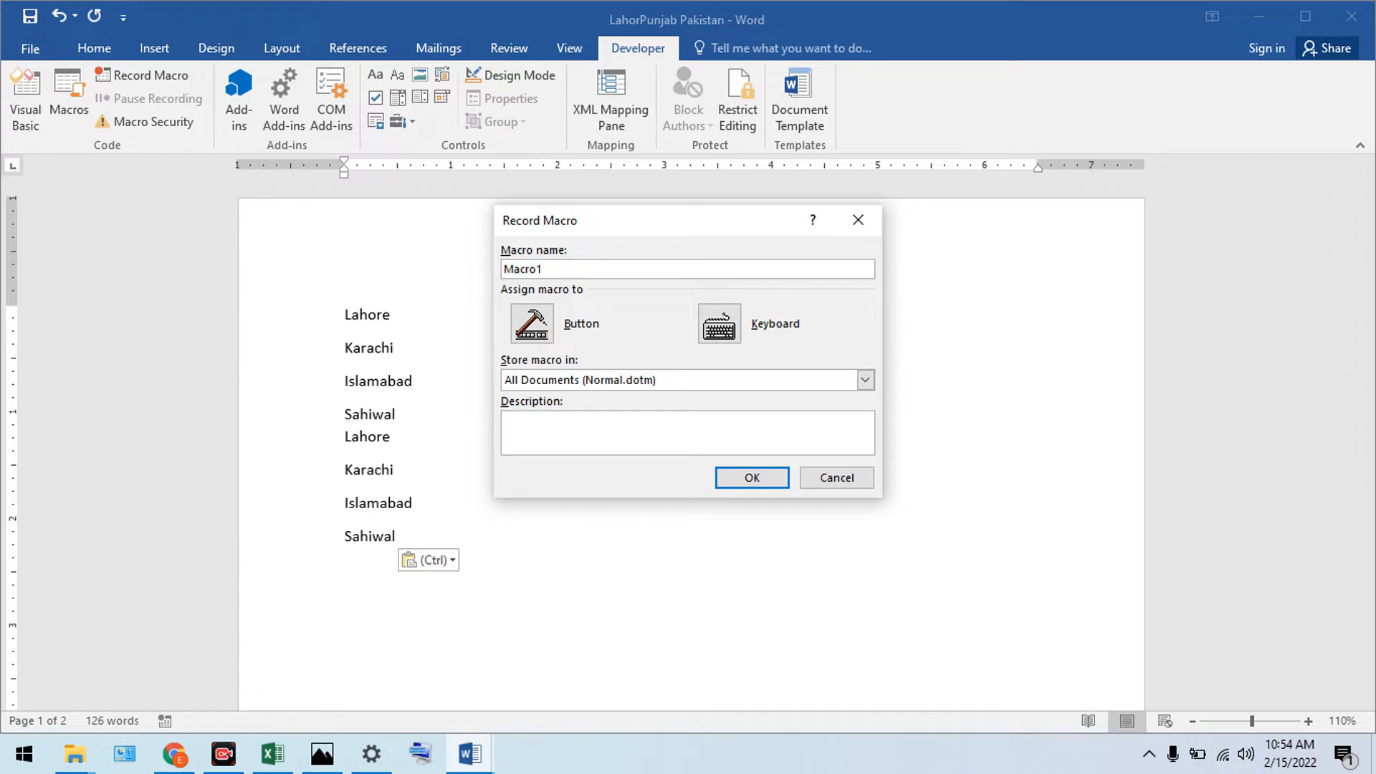
type("First")
left_click(716, 327)
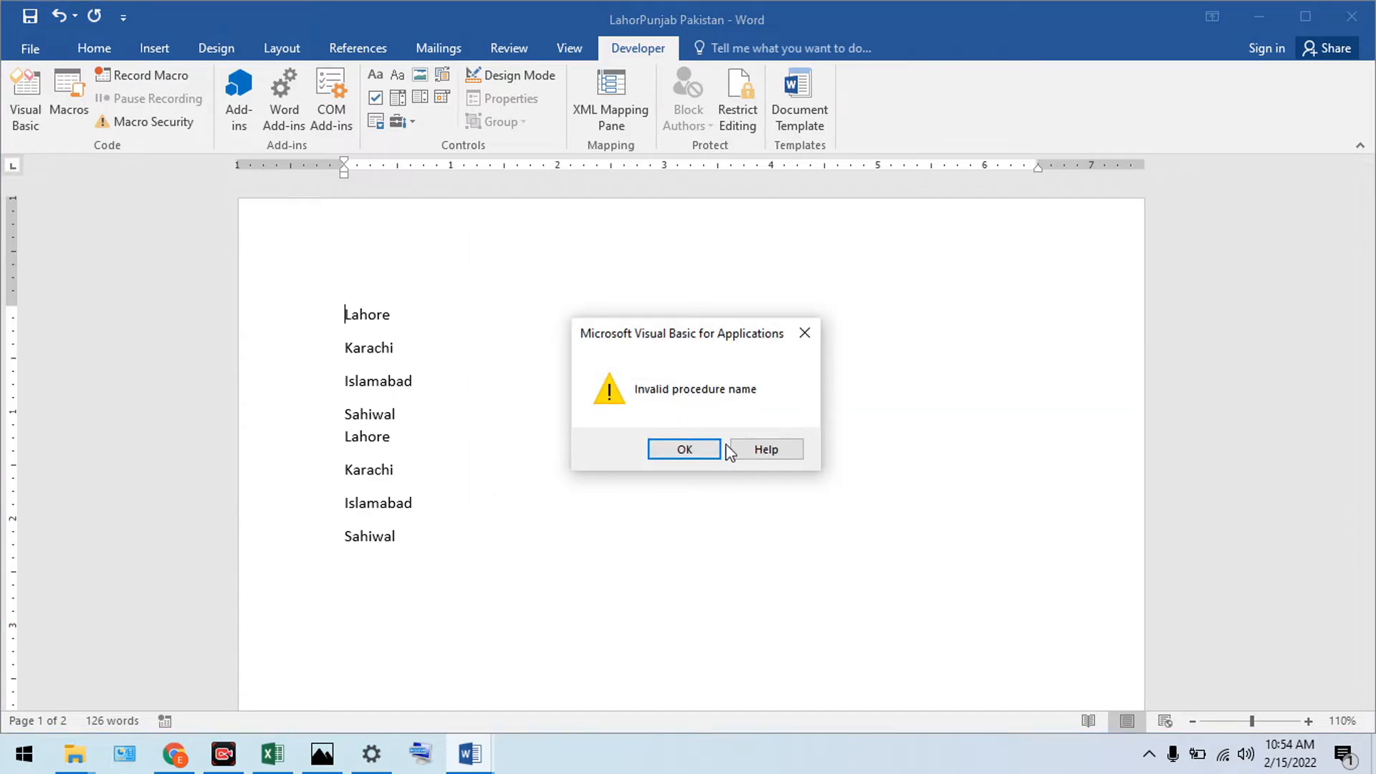
left_click(761, 453)
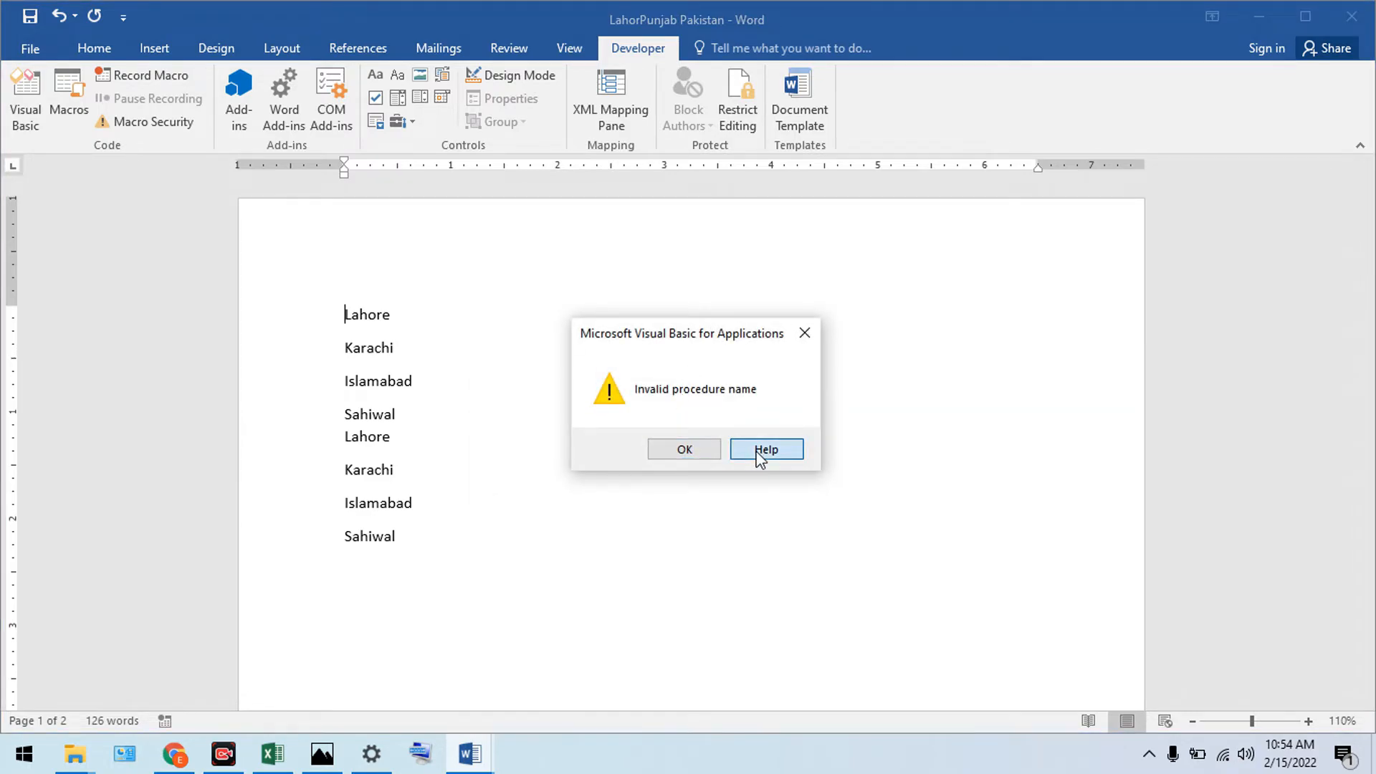
left_click(805, 332)
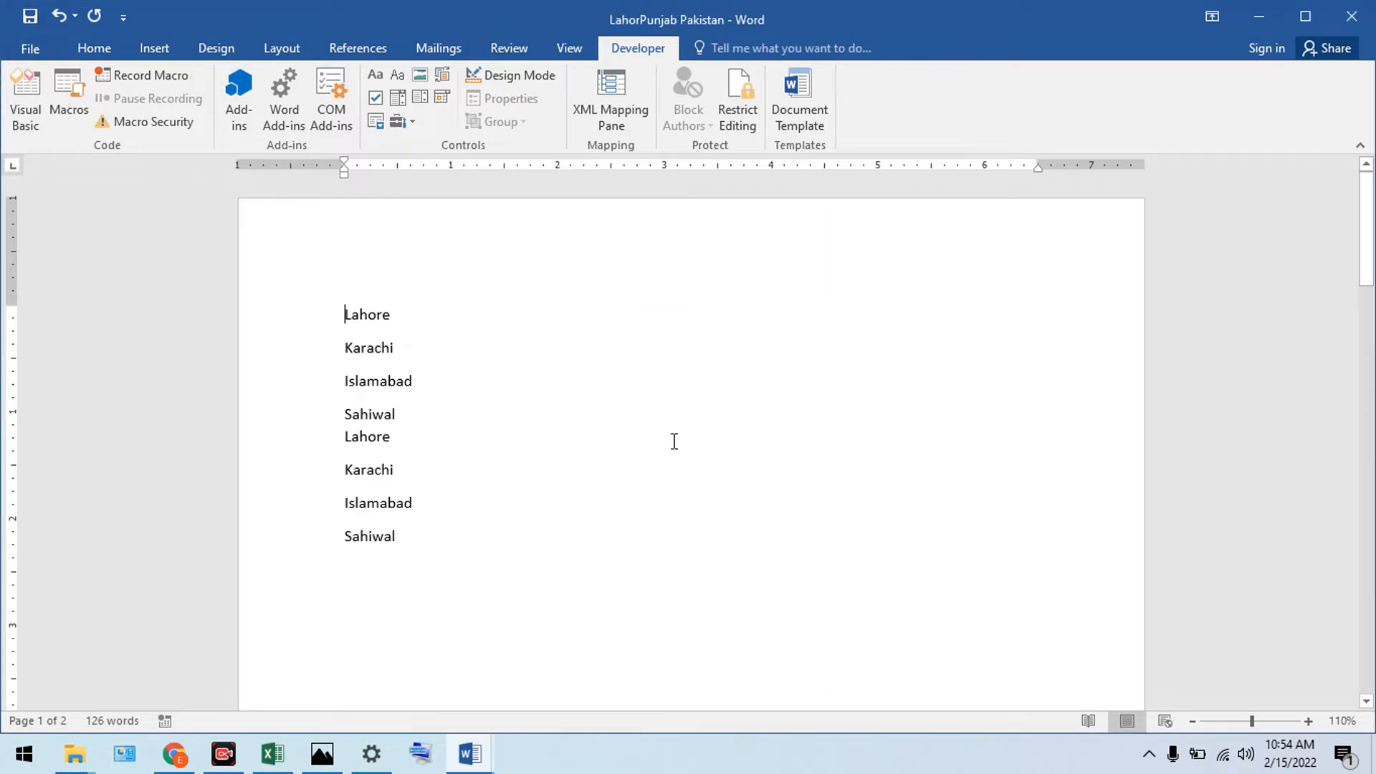
- Start recording Macro1, stored in Normal.dotm, with the keyboard shortcut Alt+Ctrl+/ assigned to it
left_click(109, 76)
left_click(559, 268)
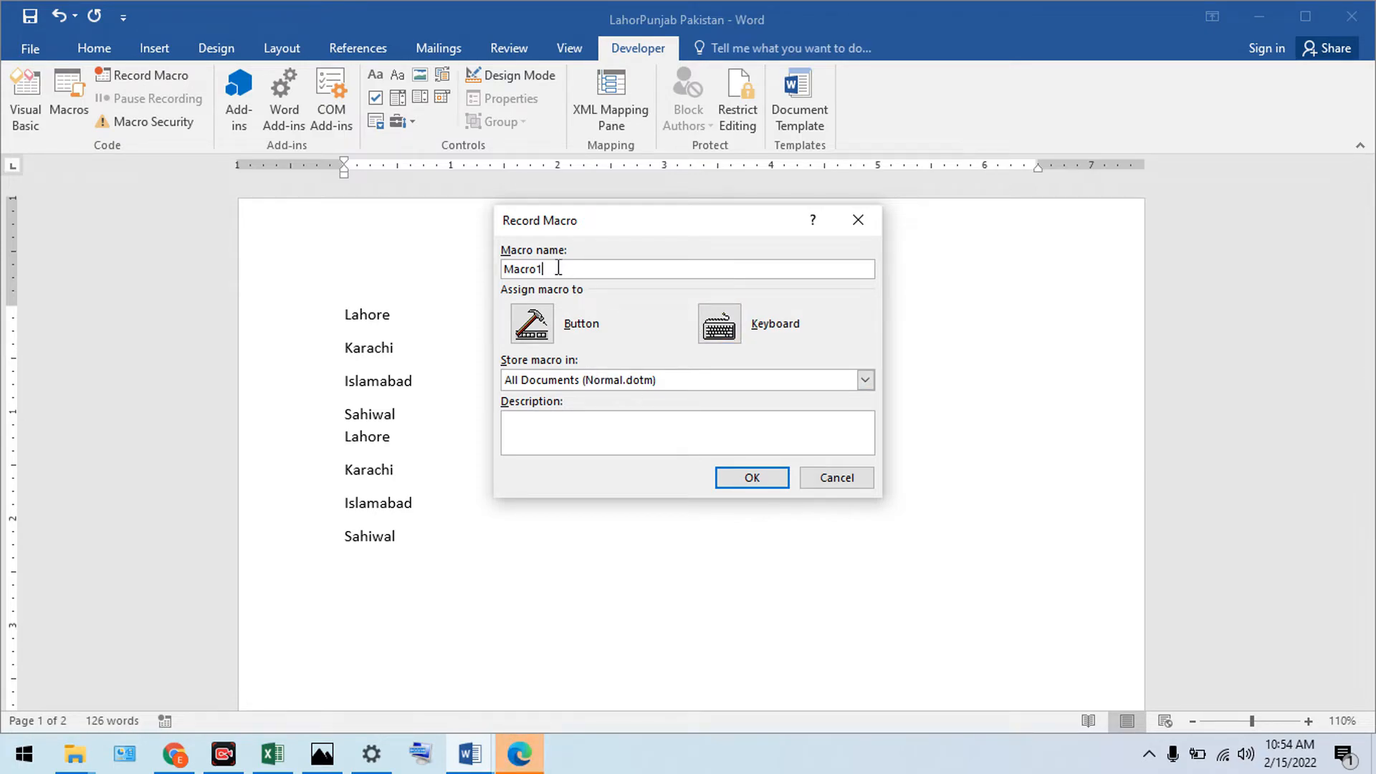
left_click(719, 334)
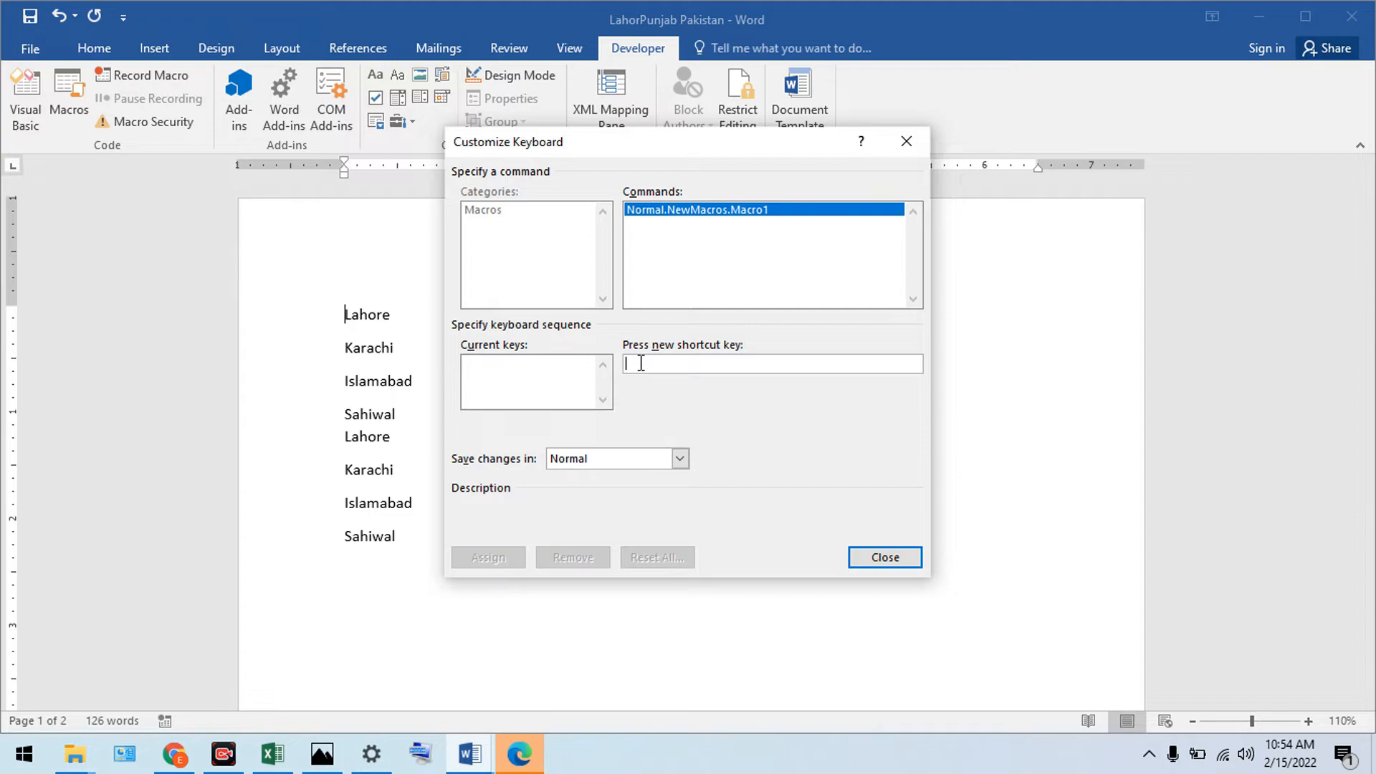
key("ctrl+alt+slash")
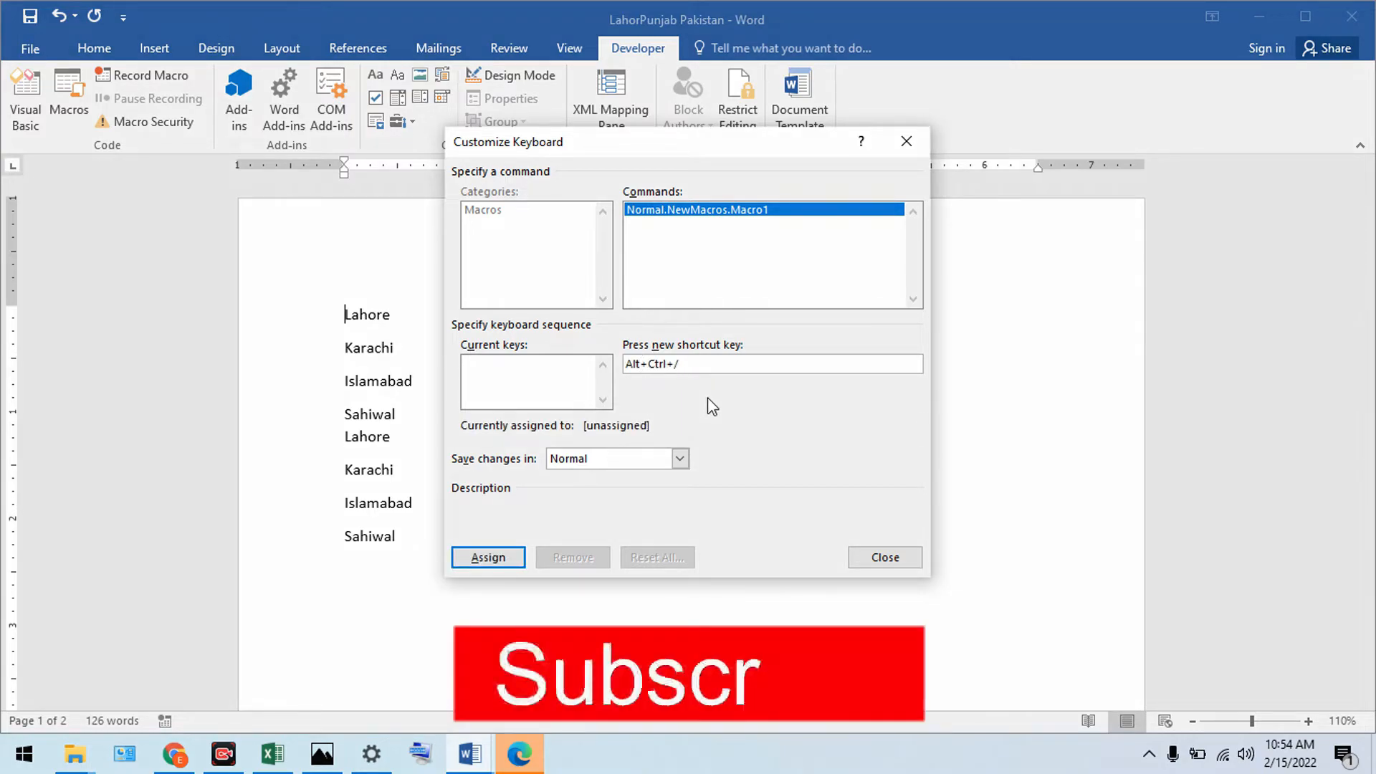
left_click(497, 560)
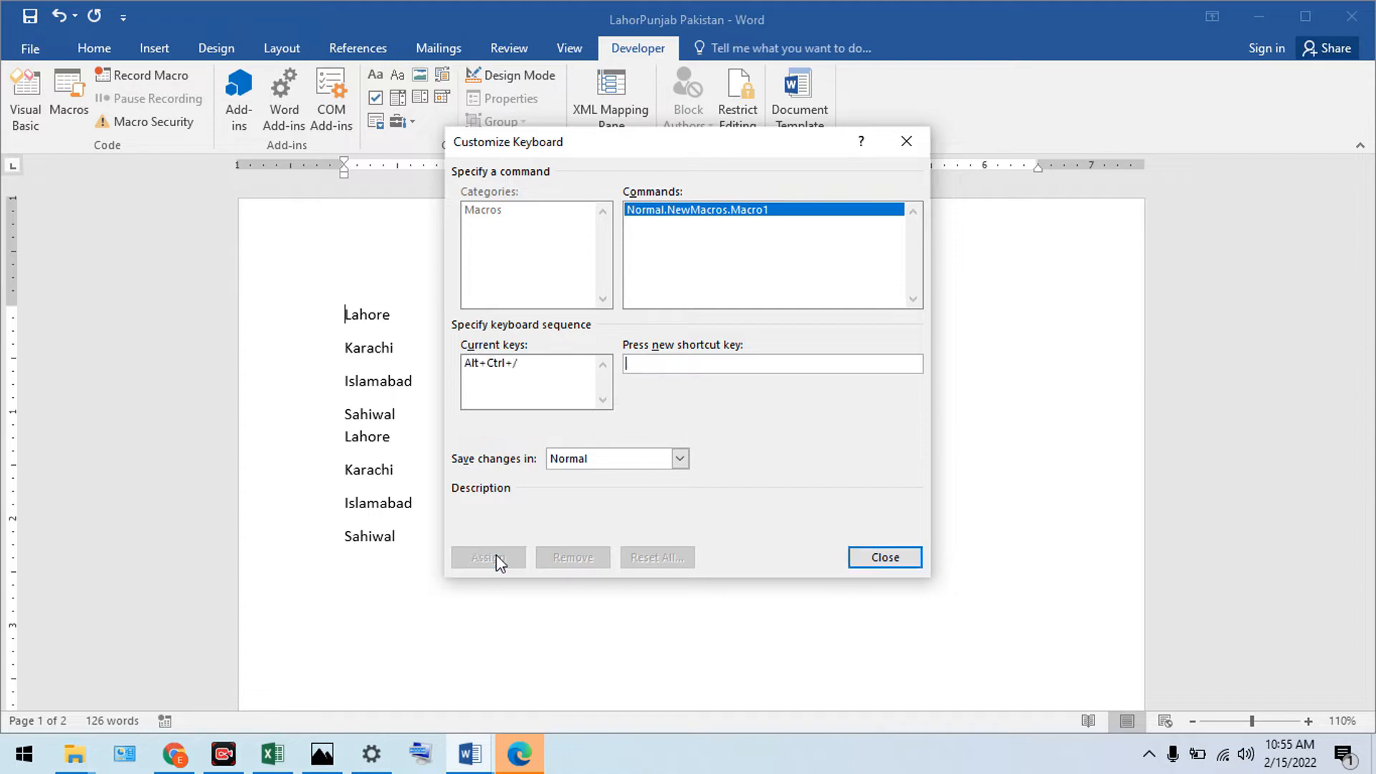
left_click(876, 560)
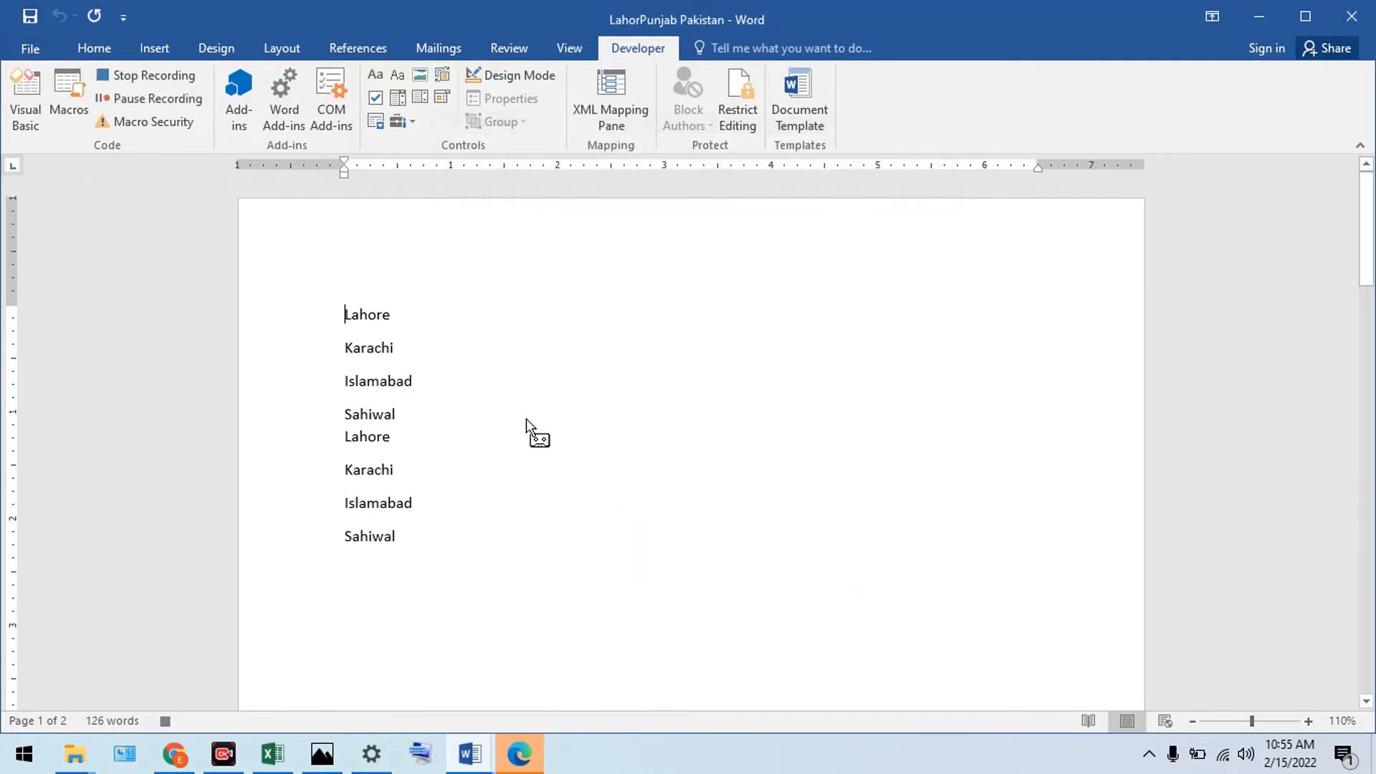
- Record adding the word Pakistan after Lahore on the first line with the cursor moved to the next line, and end the recording
left_click(345, 317)
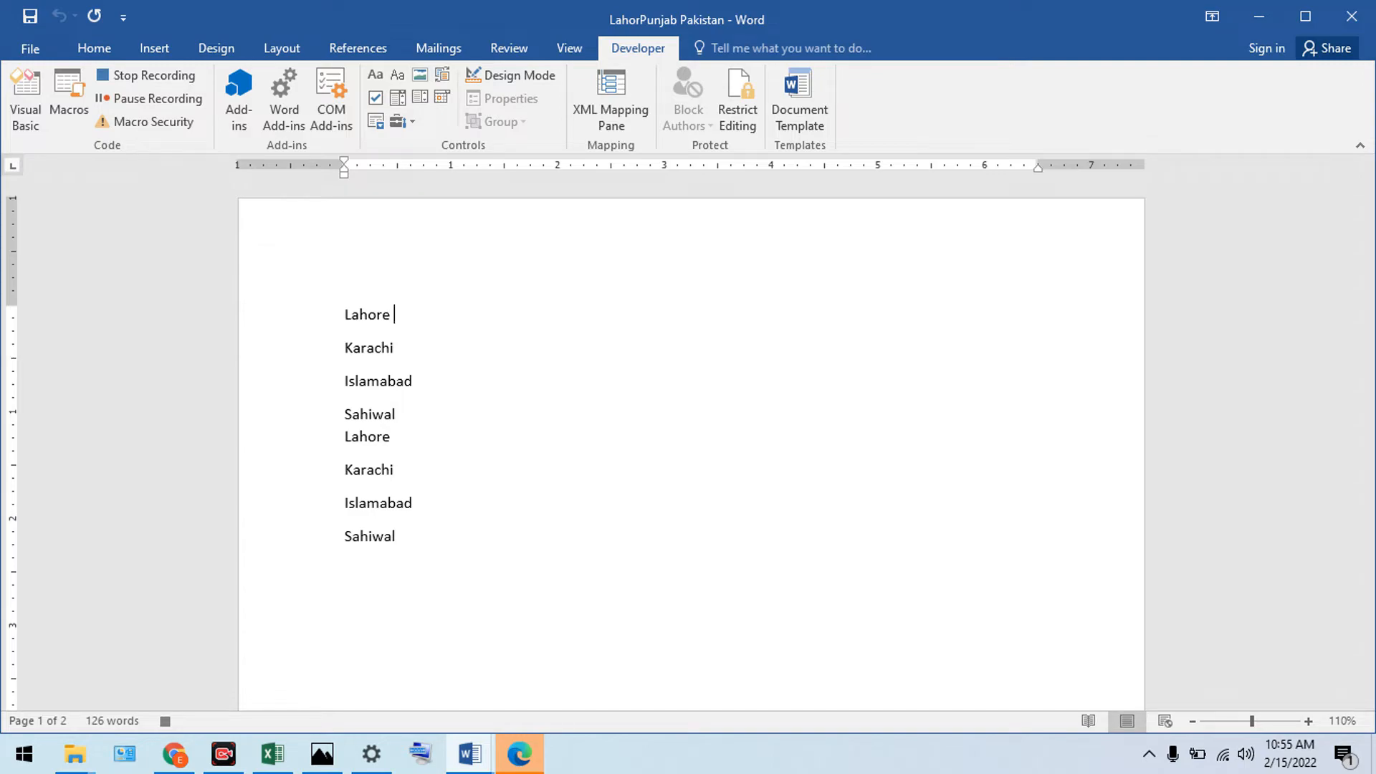
type("Pakistan")
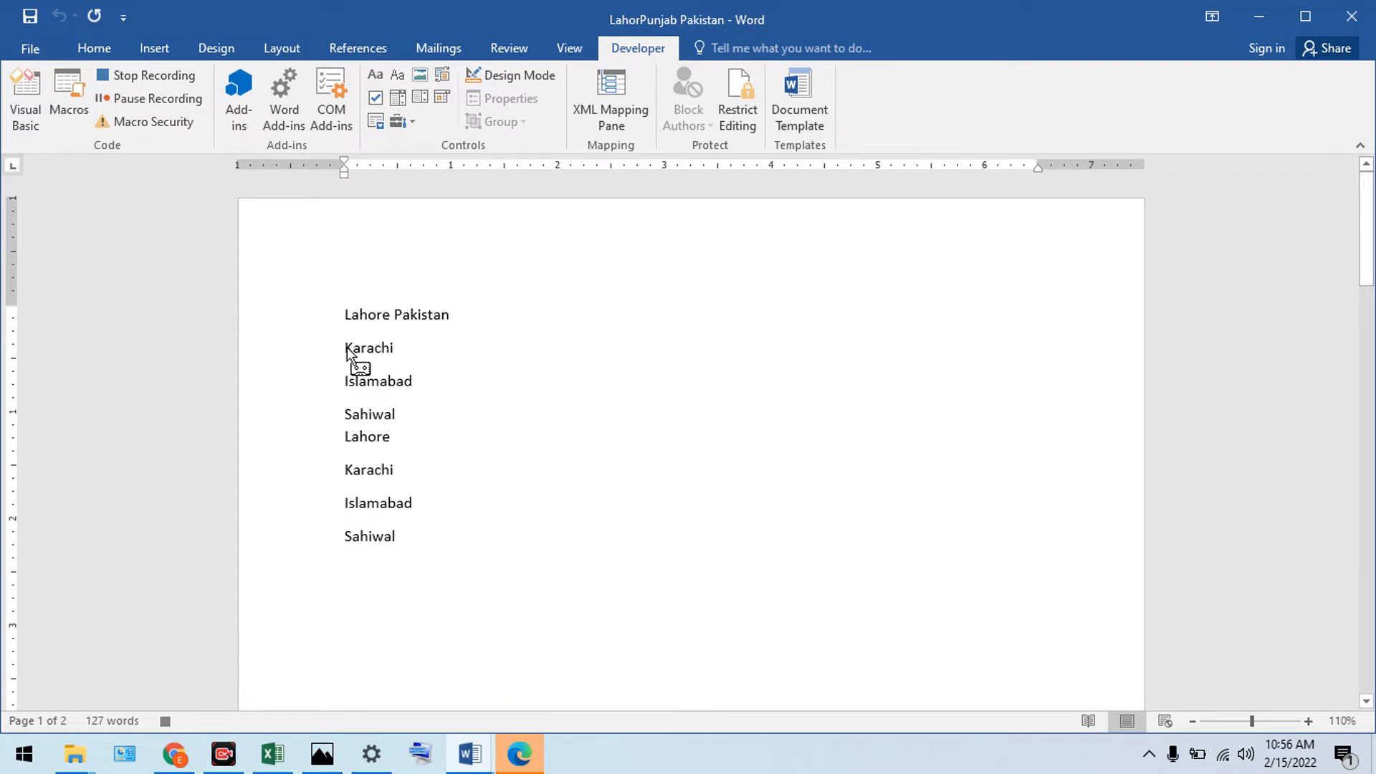
left_click(162, 82)
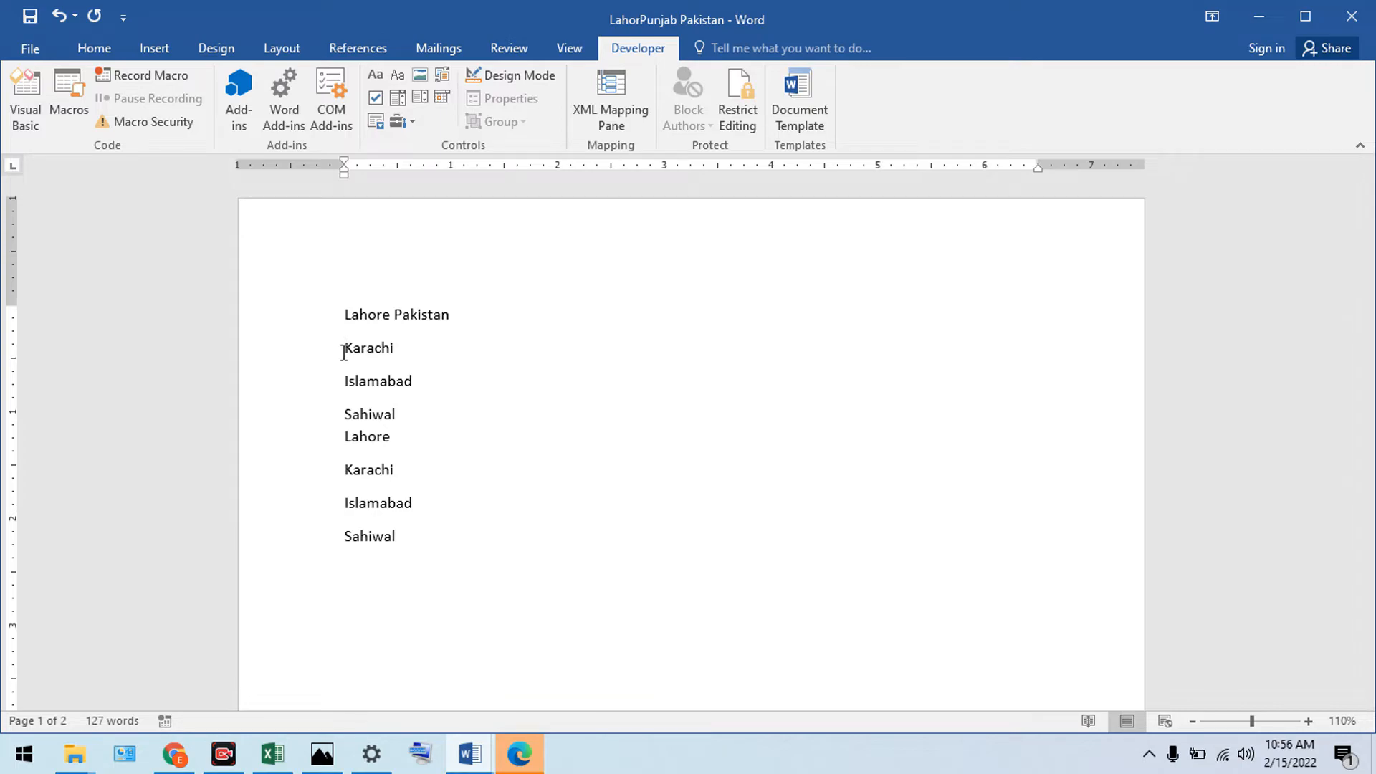
- Run Macro1 on each of the remaining seven city lines to append Pakistan to them
key("alt+p")
key("alt+p")
key("alt+p")
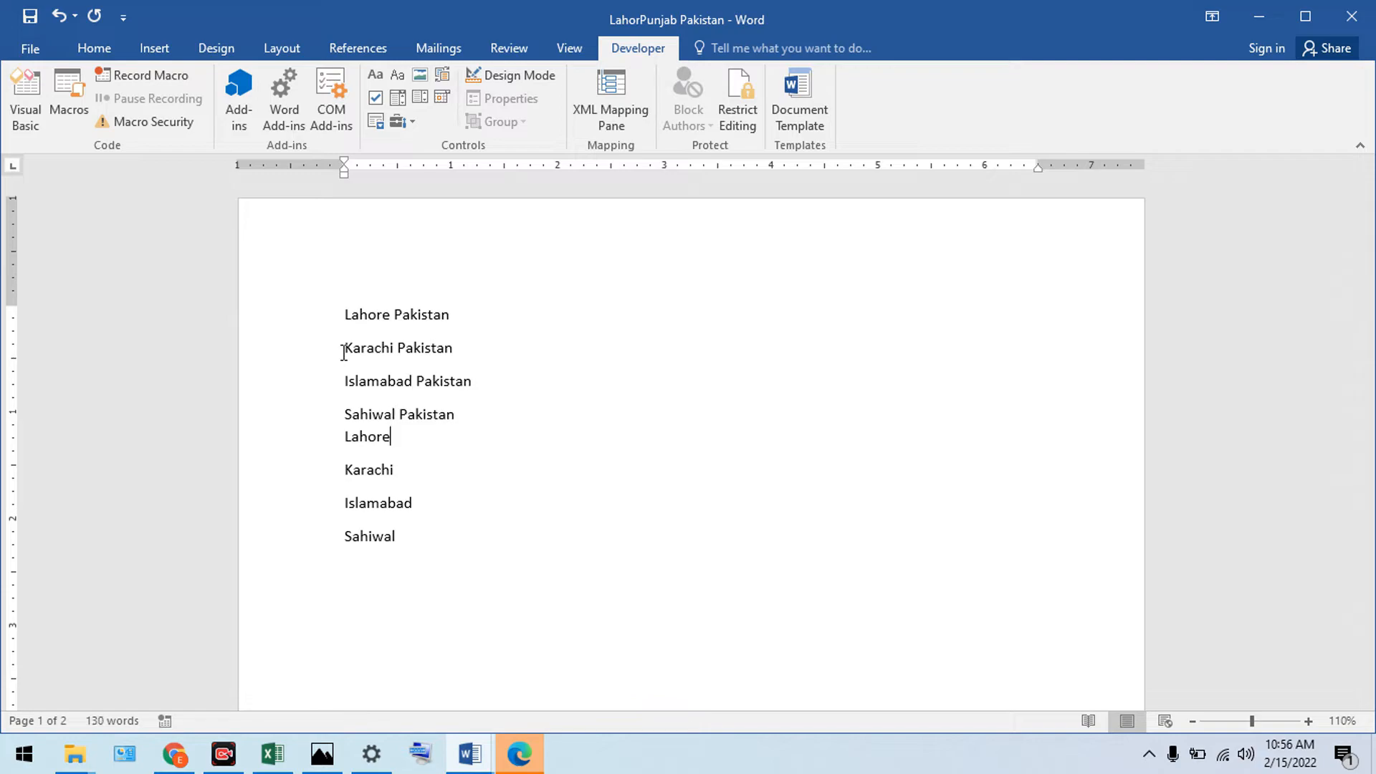
key("alt+p")
key("alt+p")
key("alt+p")
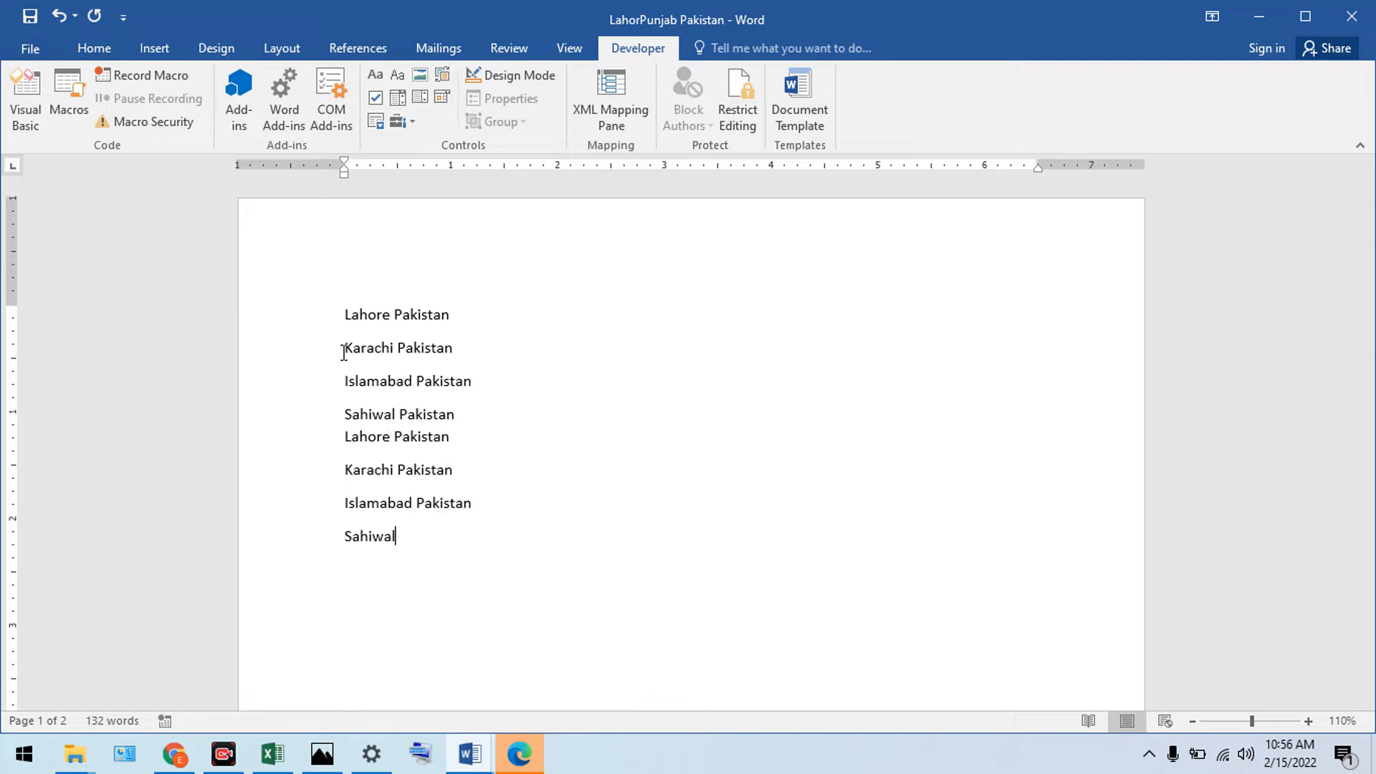
key("alt+p")
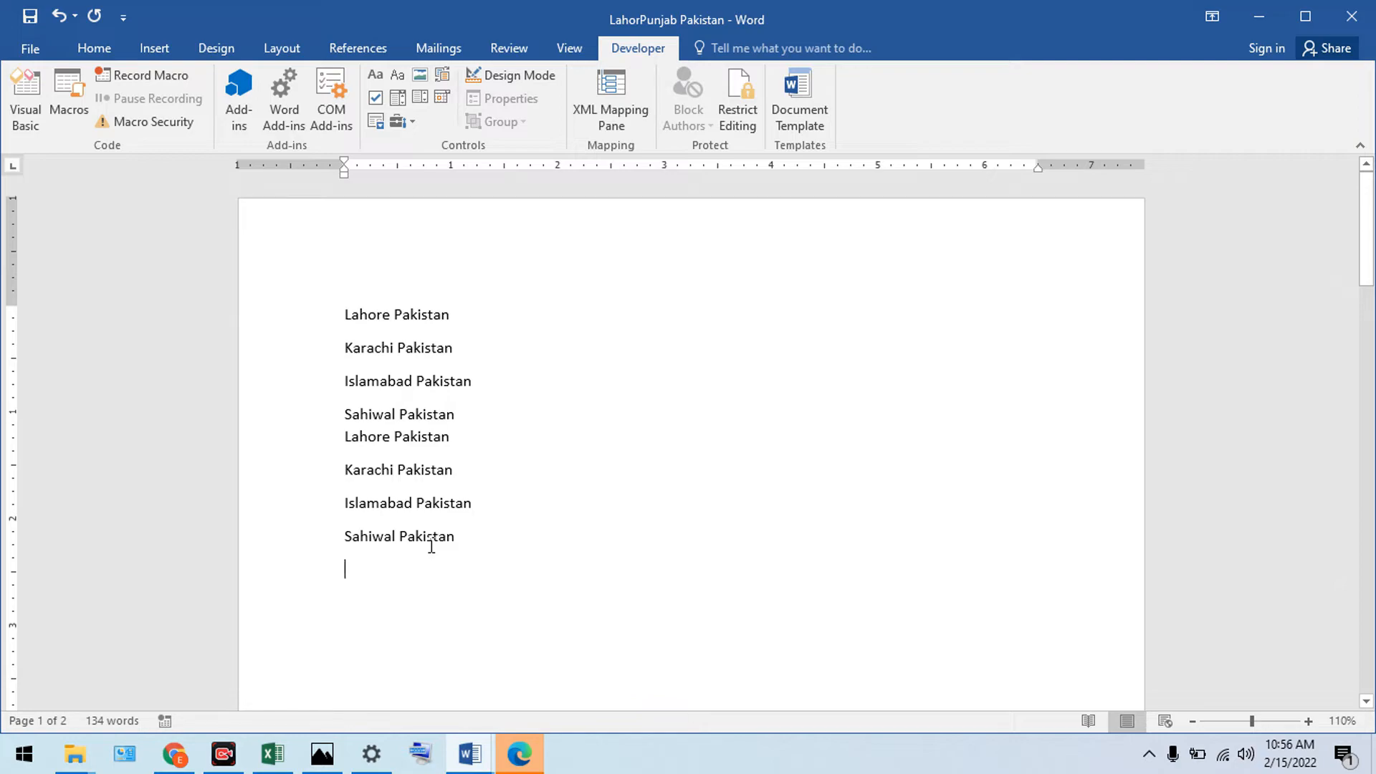
- Enter the numbers 12, 13, 13, 14, 15 and 15 on separate lines below the city list
scroll(432, 542, "down", 2)
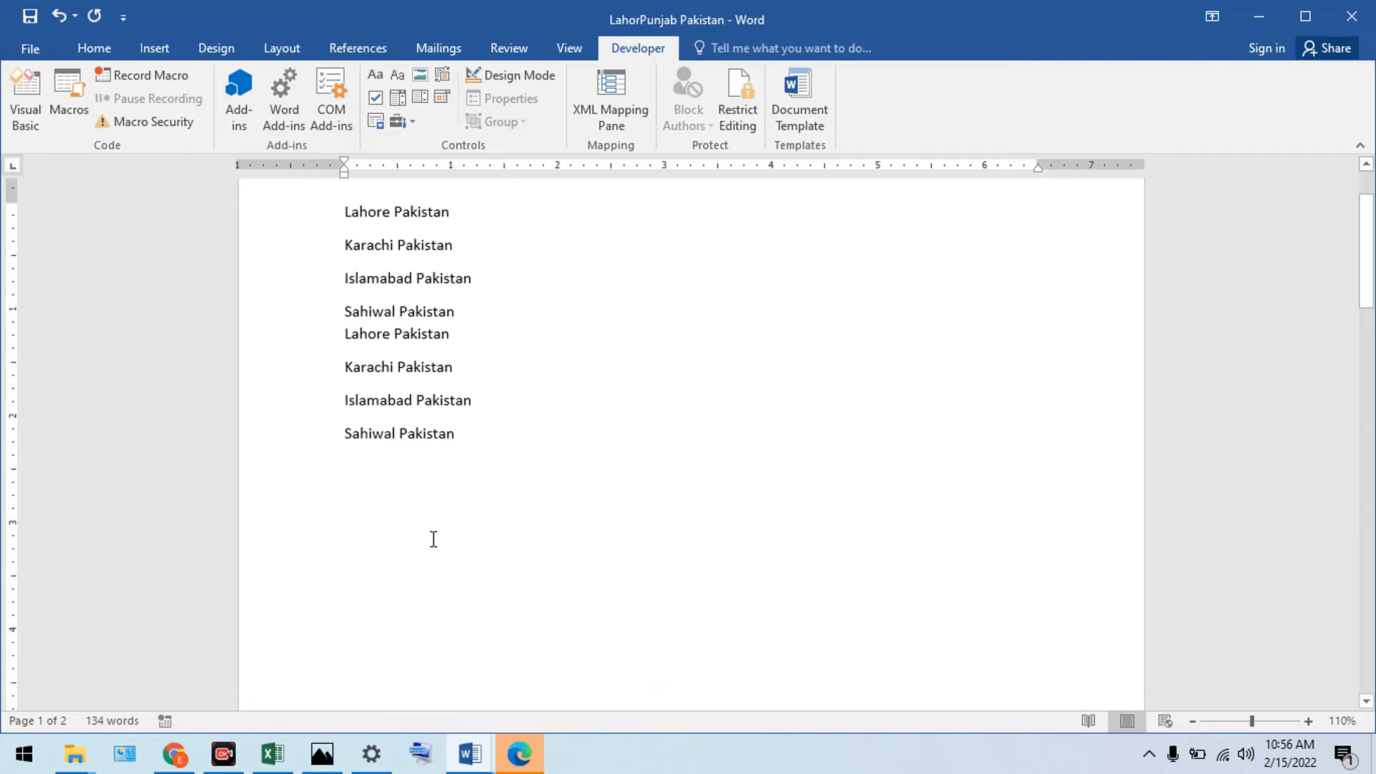
key("Return")
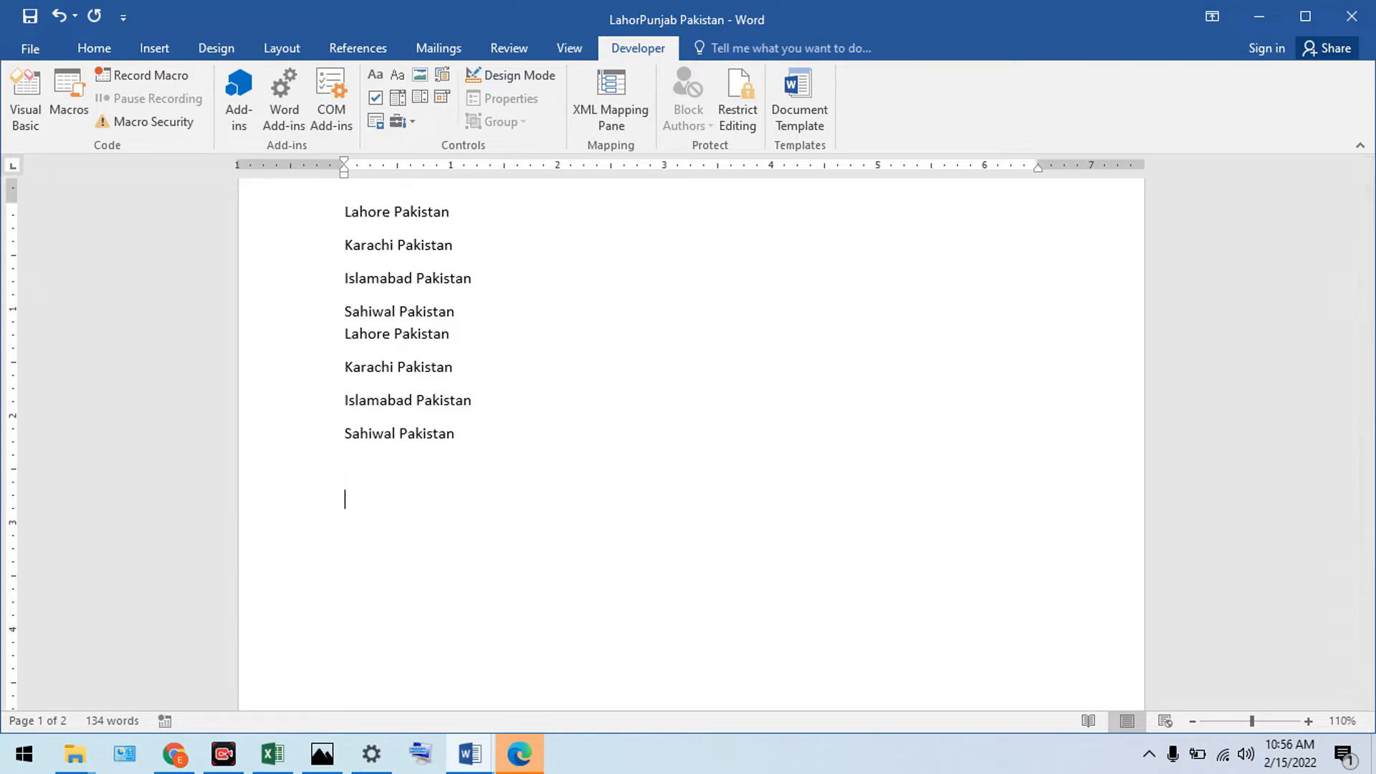
type("12")
key("Return")
type("13")
key("Return")
type("13")
key("Return")
type("14")
key("Return")
type("15")
key("Return")
type("15")
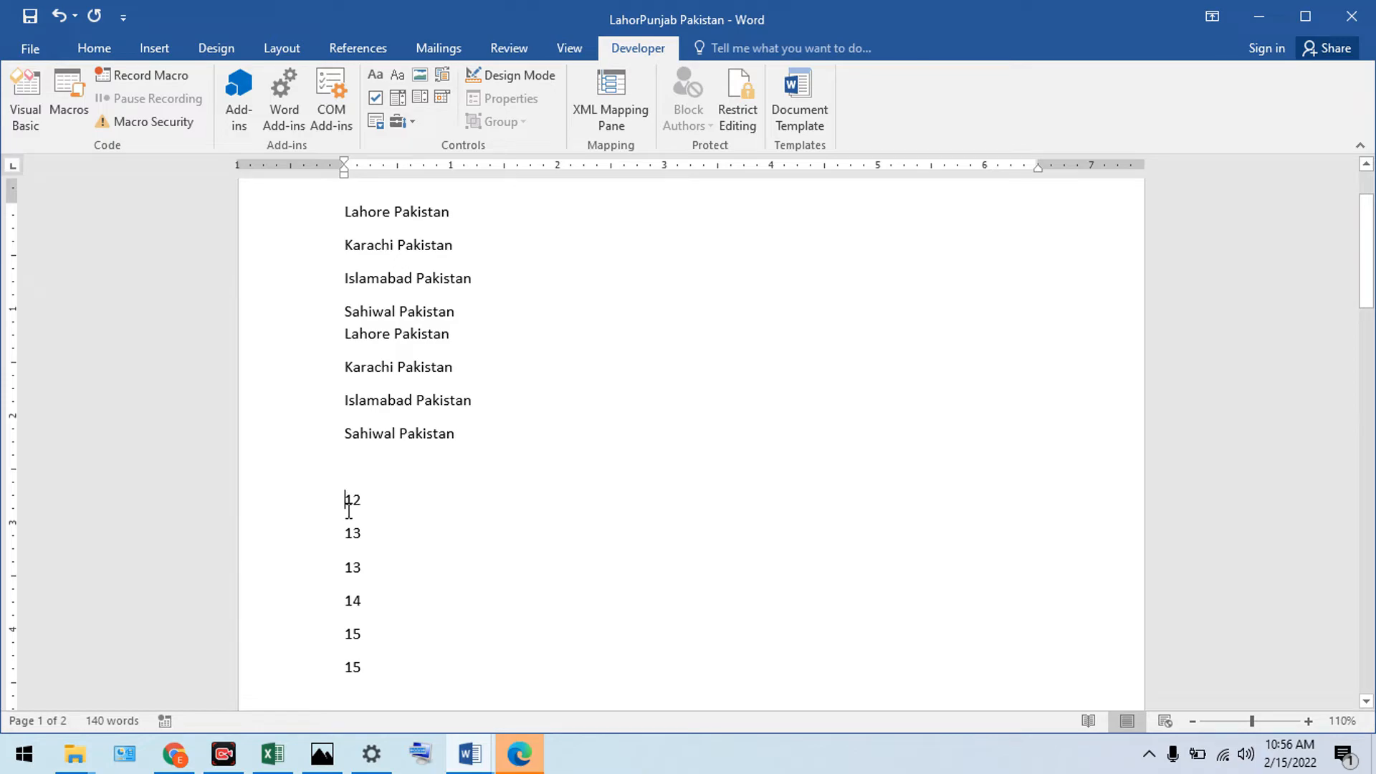
- Start recording Macro2, stored in Normal.dotm, with the keyboard shortcut Alt+Ctrl+. assigned to it
left_click(141, 75)
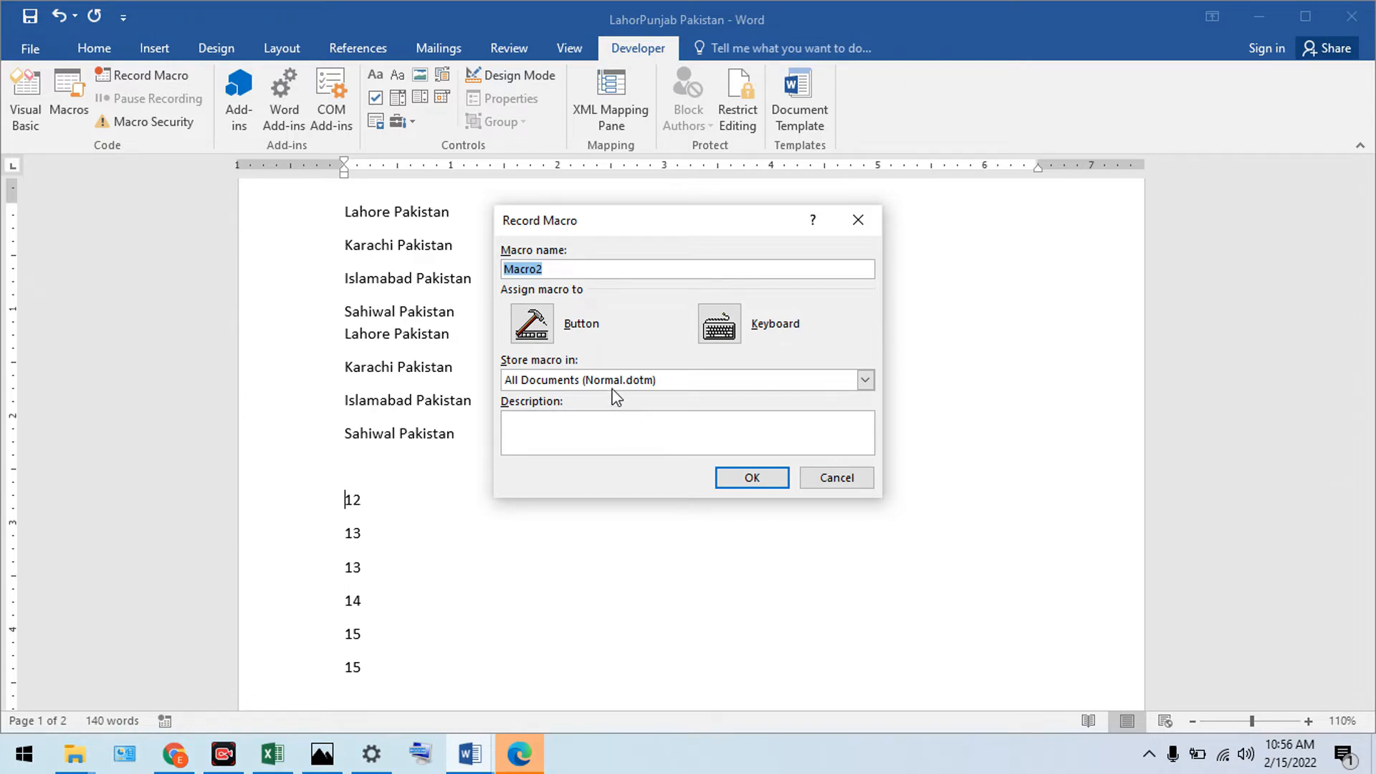
left_click(719, 329)
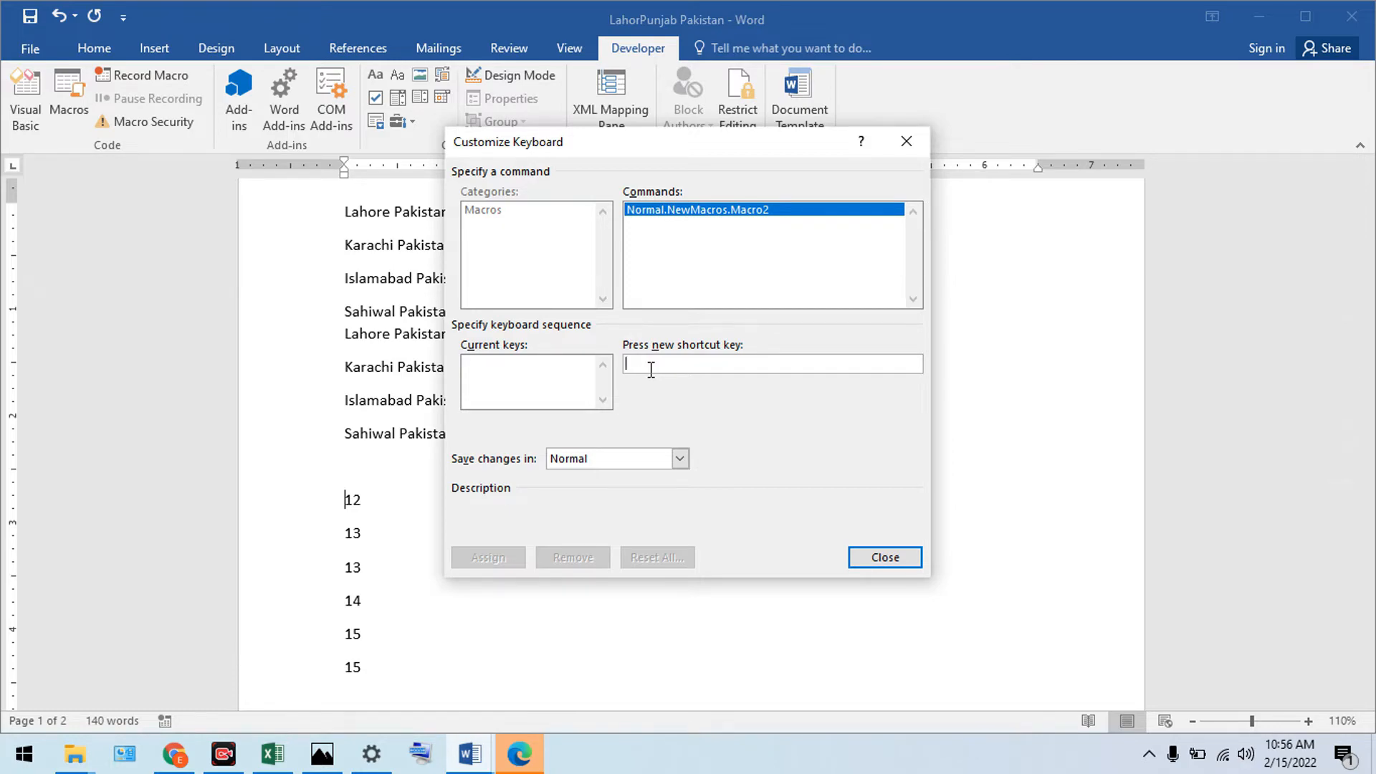
key("ctrl+alt+apostrophe")
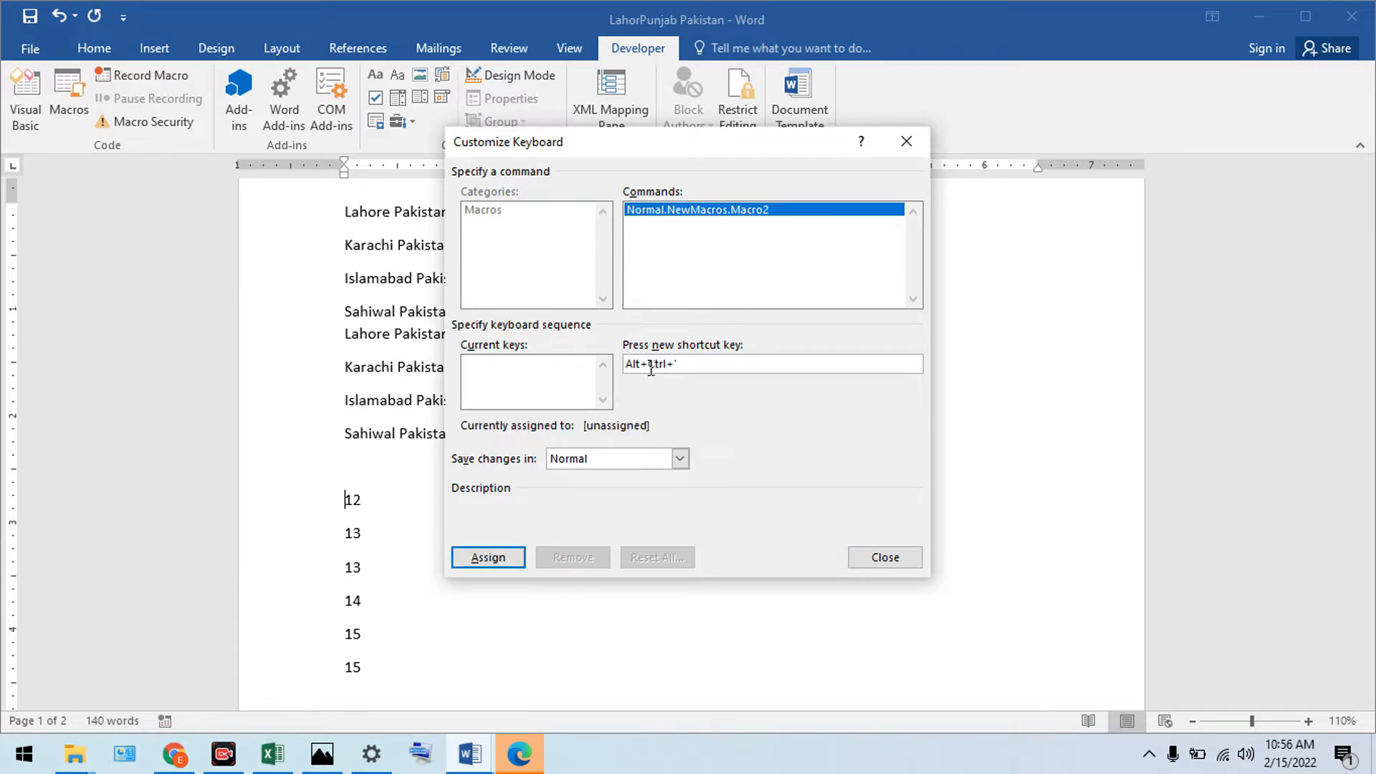
key("BackSpace")
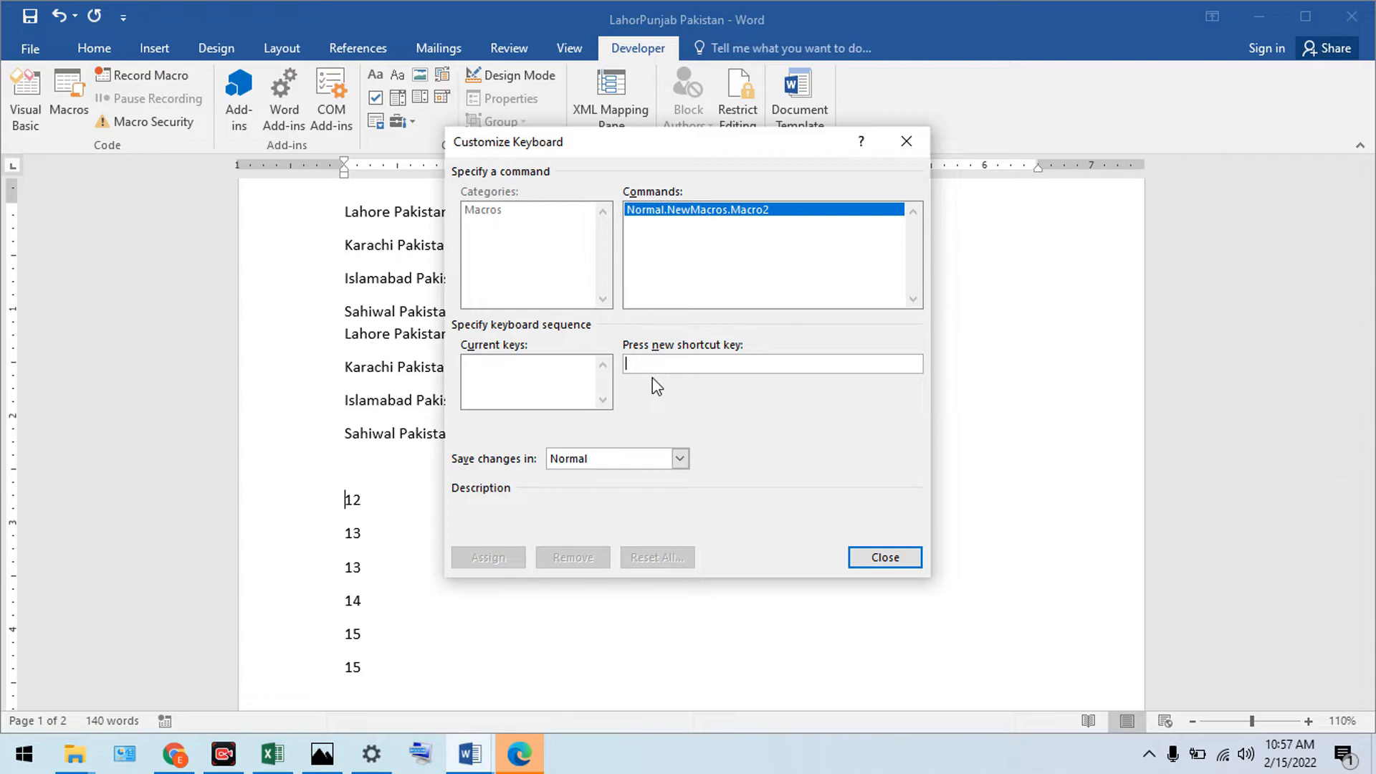
key("ctrl+alt+period")
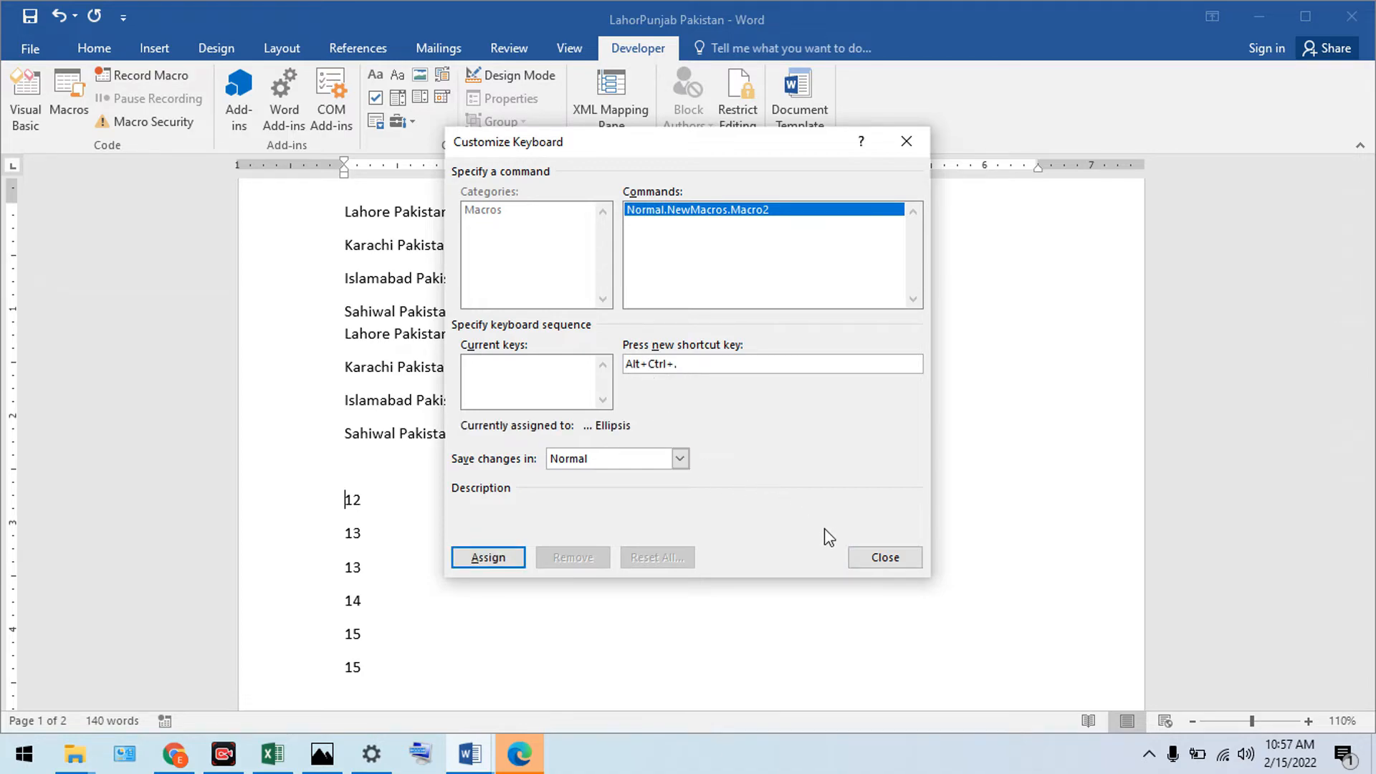
left_click(488, 559)
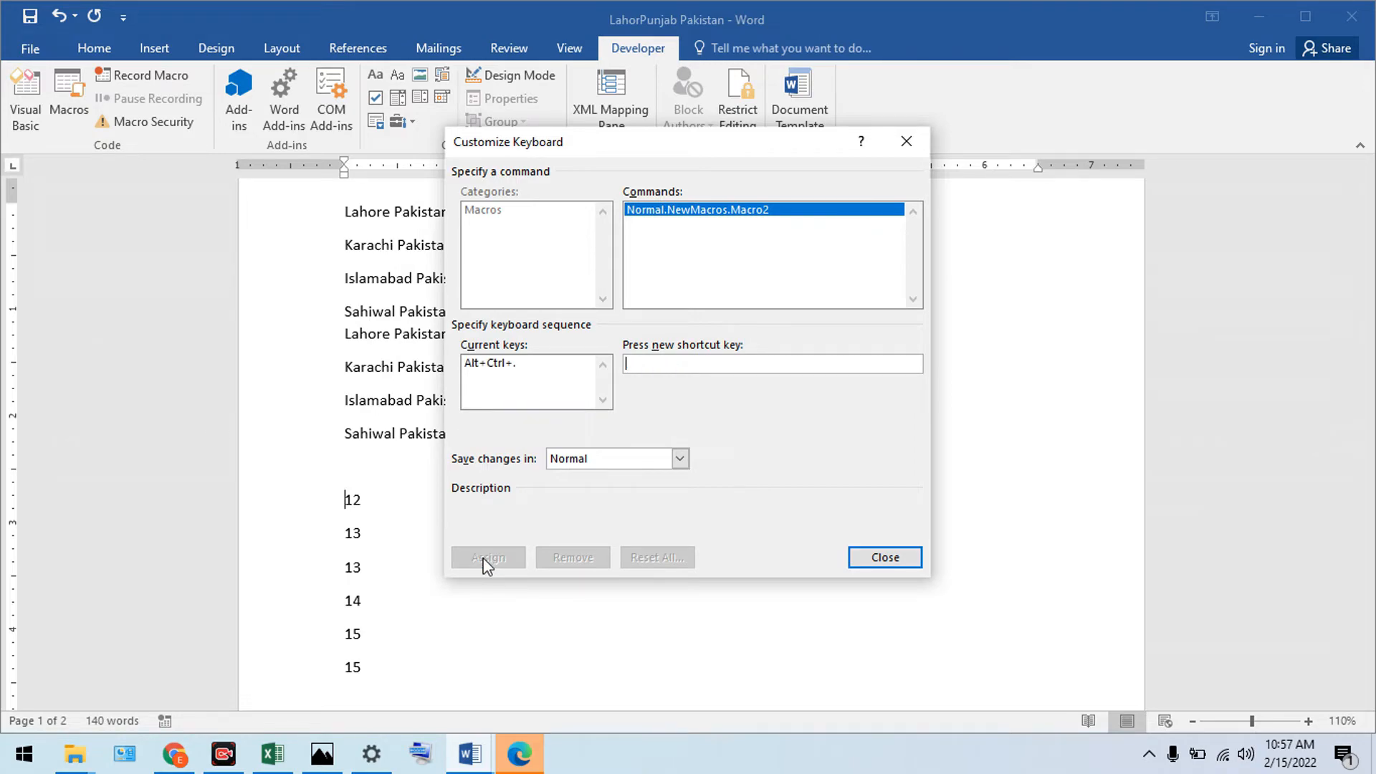
left_click(880, 559)
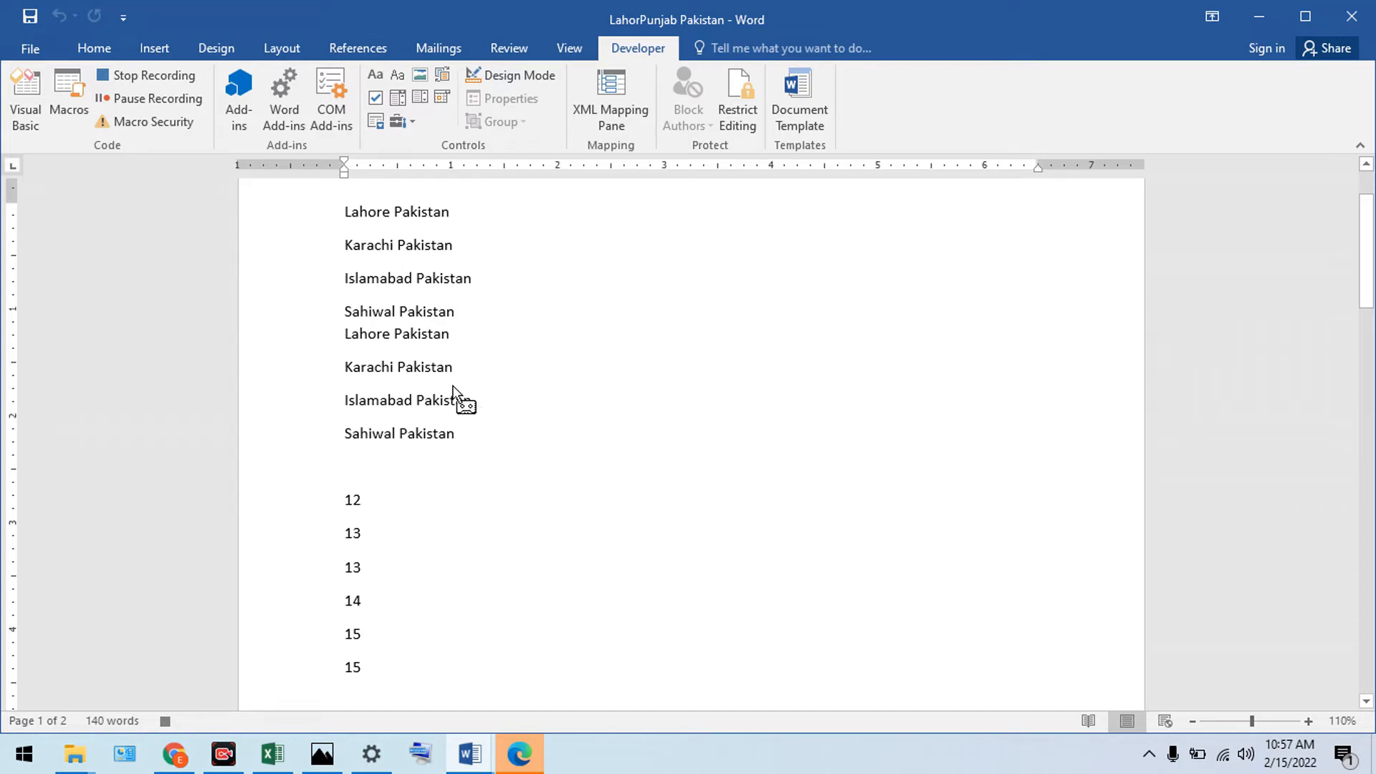
- Record adding "--------- 13" after the number 12 with the cursor moved to the start of the next line, and end the recording
key("End")
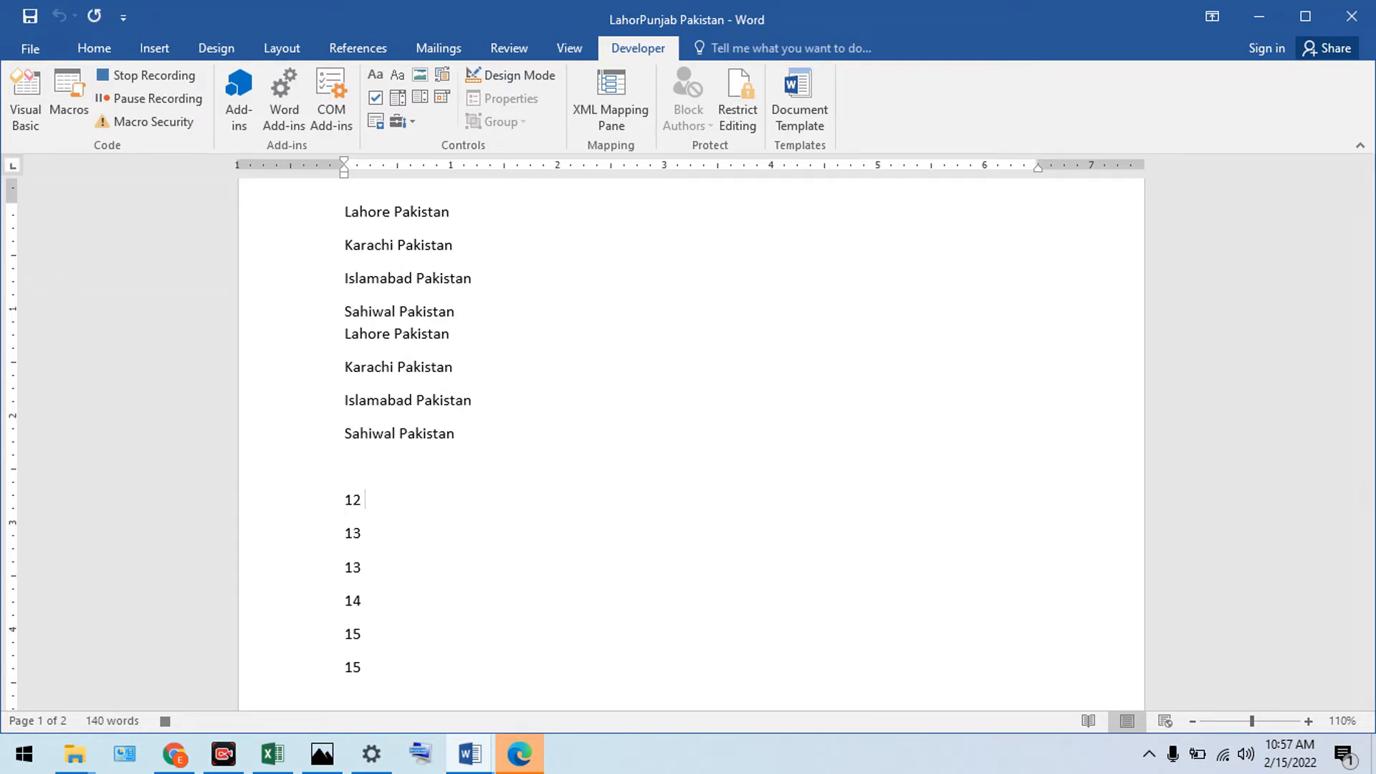
type("--------- 13")
key("Down")
key("Left")
key("Left")
left_click(152, 79)
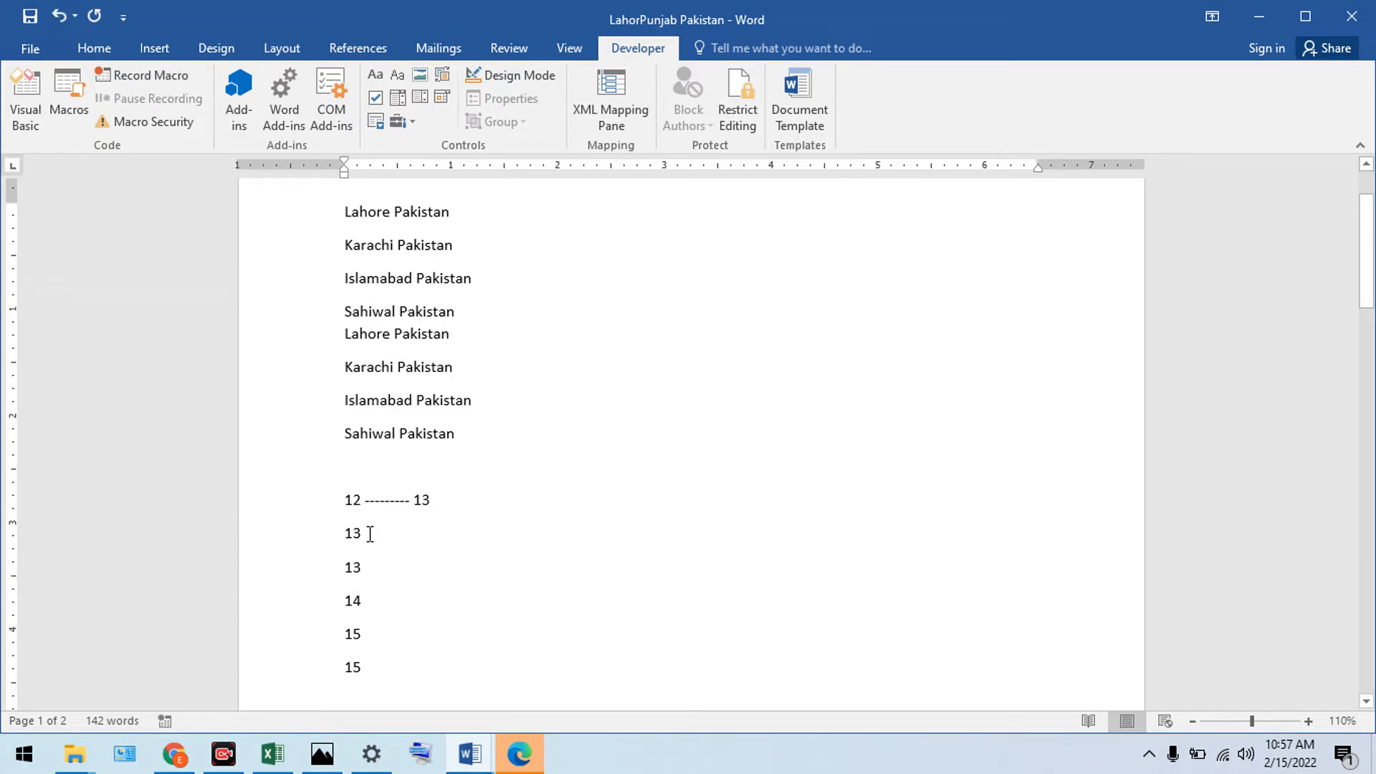
- Run Macro2 repeatedly down the remaining number lines to append "--------- 13" to each of them
key("ctrl+m")
key("ctrl+q")
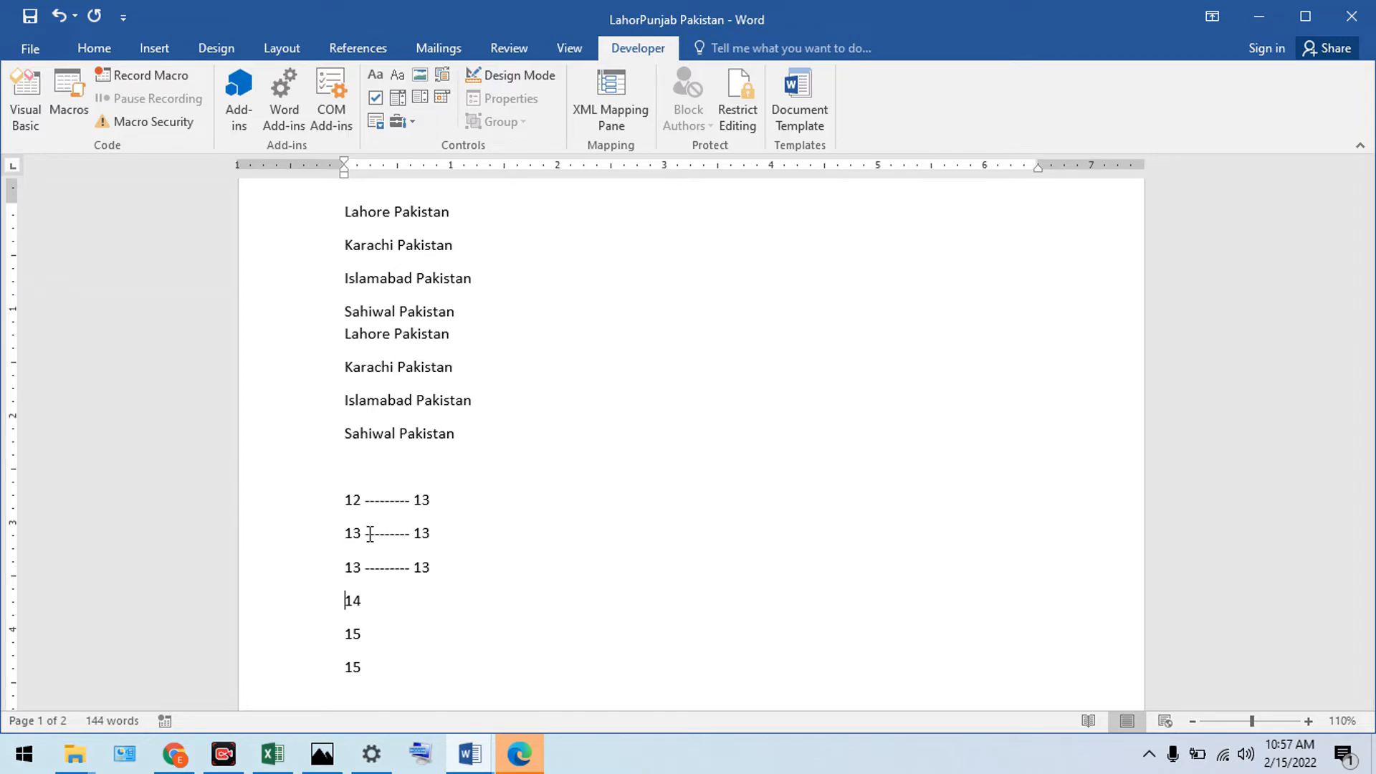
key("ctrl+q")
key("ctrl+q")
key("ctrl+q")
key("ctrl+q")
key("ctrl+q")
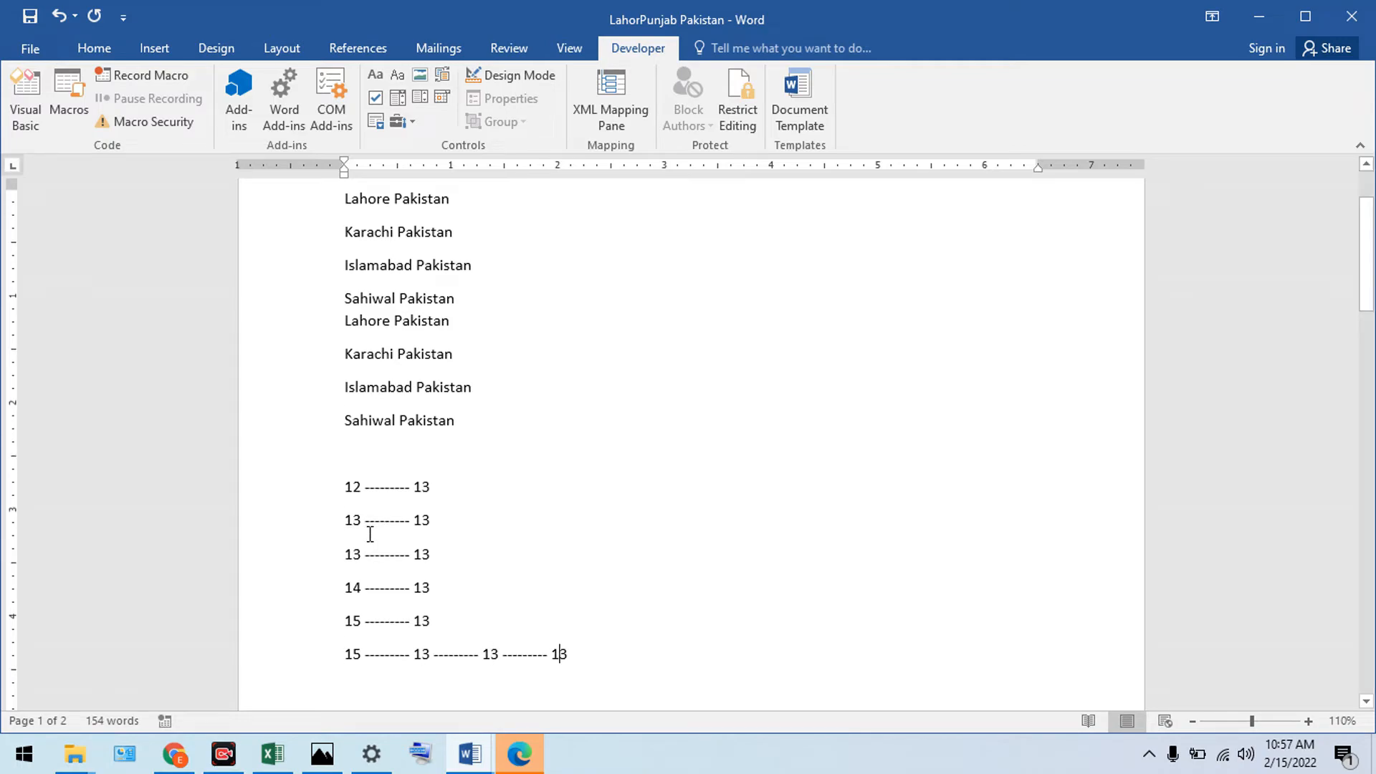
- Delete the surplus repetitions from the last number line so it reads "15 --------- 13"
scroll(370, 534, "down", 2)
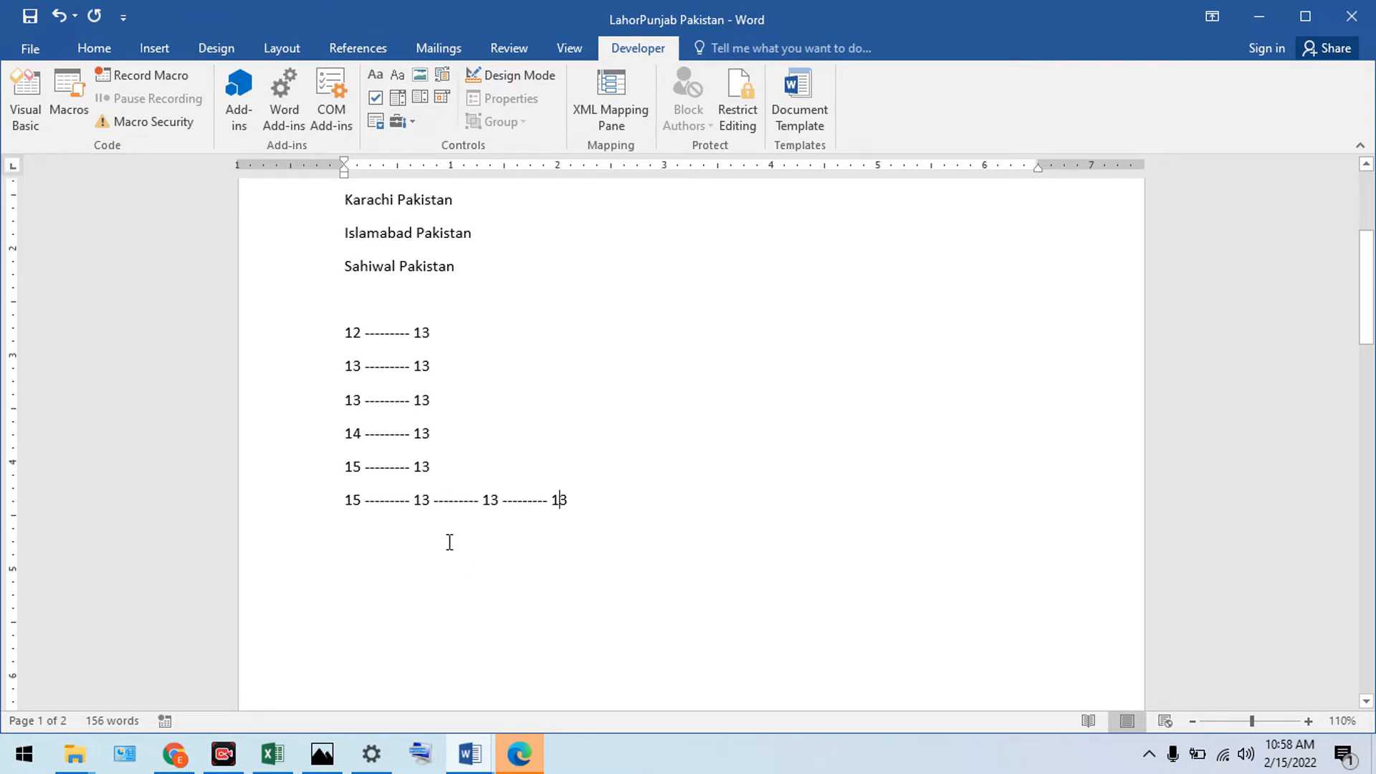
key("BackSpace")
key("BackSpace")
key("BackSpace")
key("BackSpace")
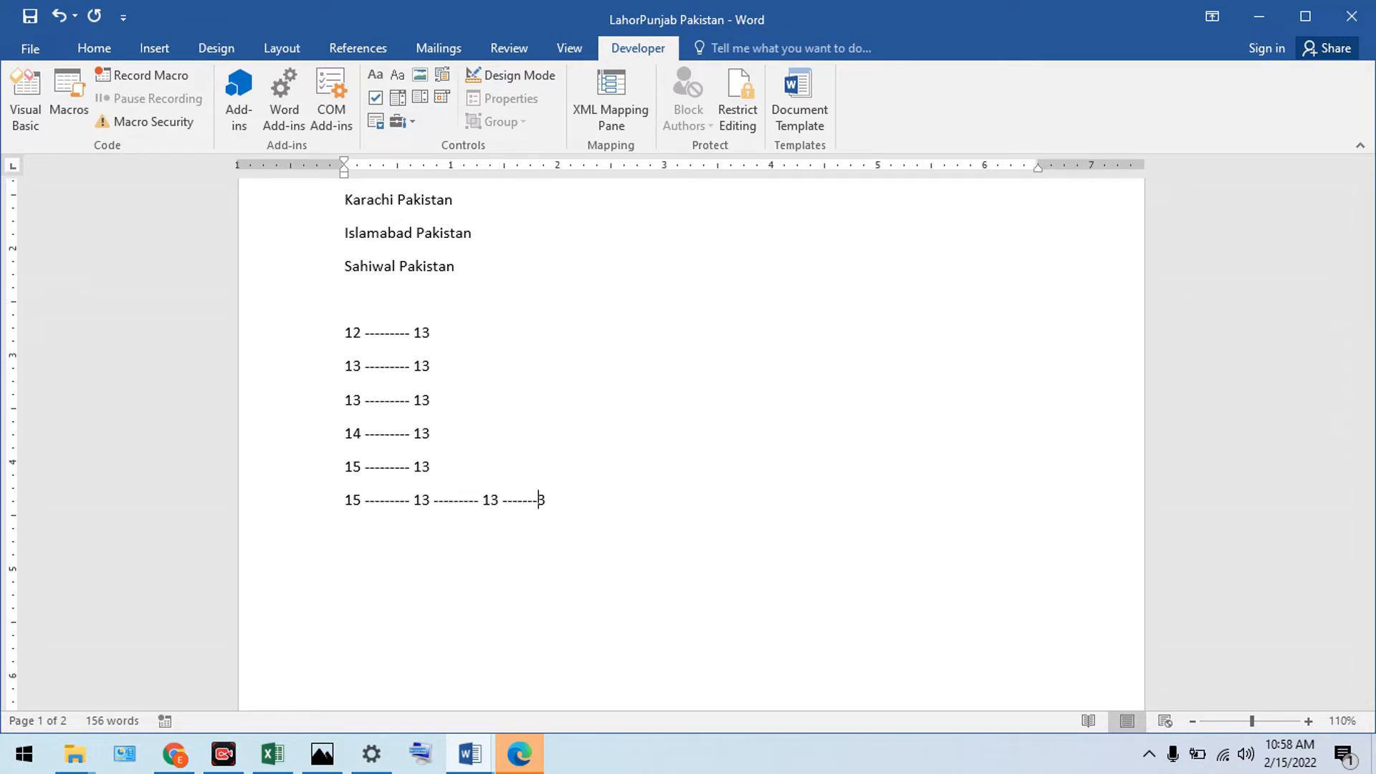
key("BackSpace")
key("BackSpace")
key("BackSpace")
key("BackSpace")
key("BackSpace")
key("BackSpace")
key("BackSpace")
key("BackSpace")
key("BackSpace")
key("BackSpace")
key("BackSpace")
key("BackSpace")
key("BackSpace")
key("BackSpace")
key("BackSpace")
key("BackSpace")
key("BackSpace")
key("BackSpace")
key("BackSpace")
key("BackSpace")
key("BackSpace")
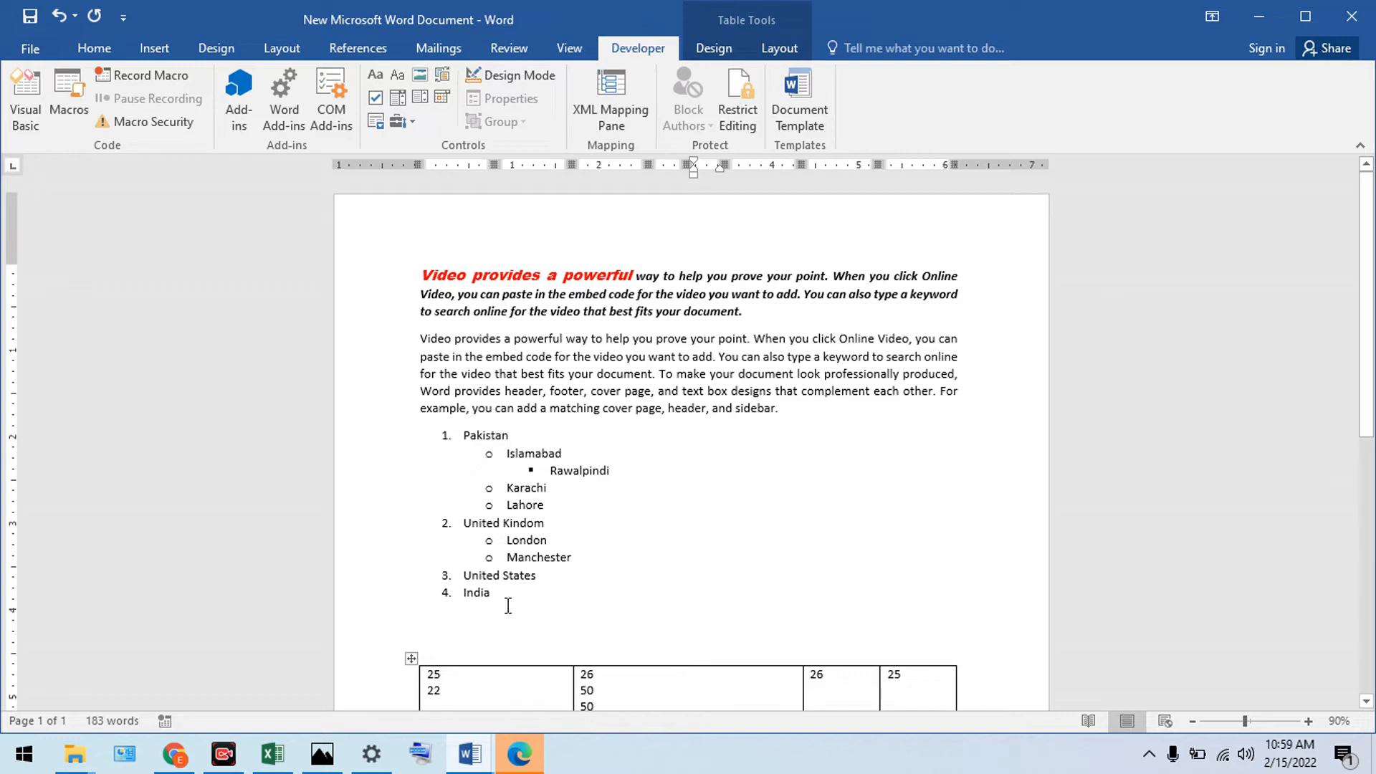
- Switch back to the LahorPunjab Pakistan document
mouse_move(471, 766)
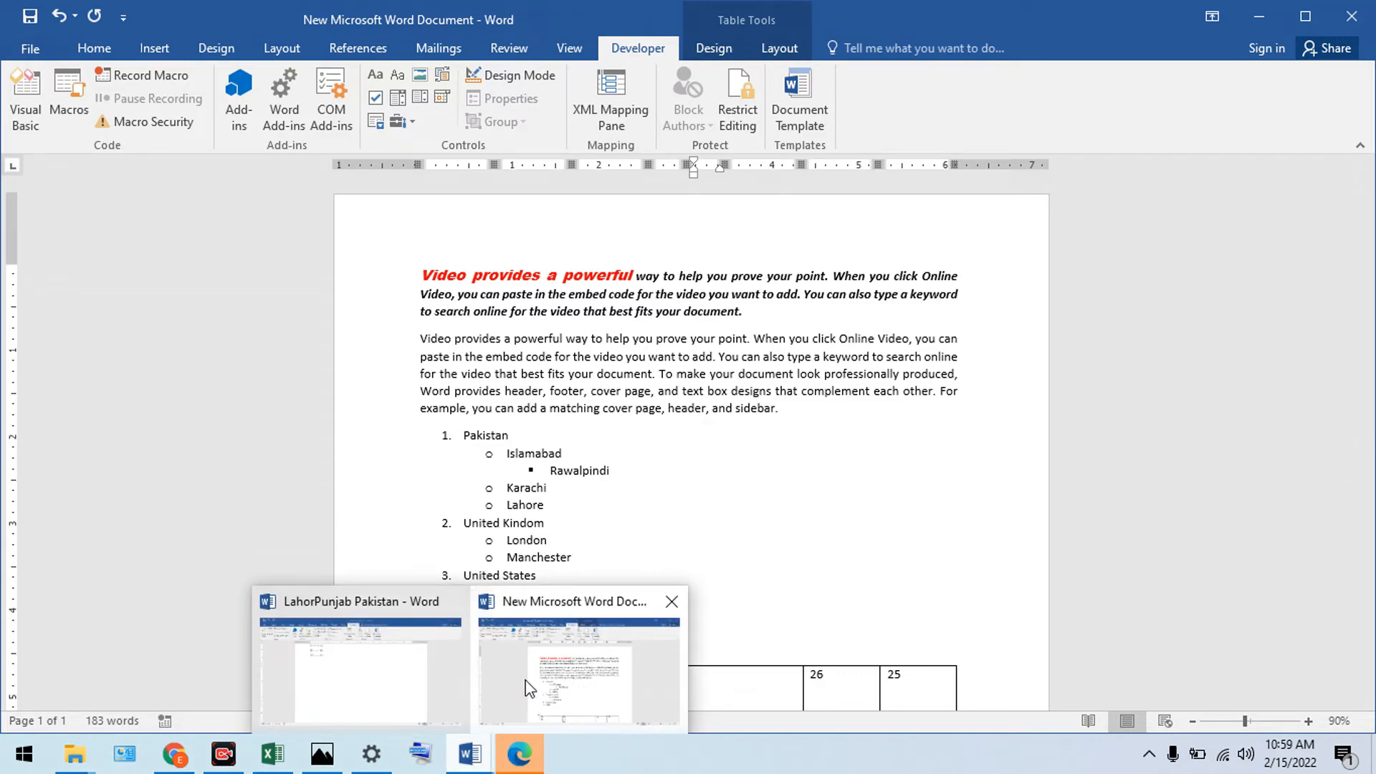
left_click(400, 697)
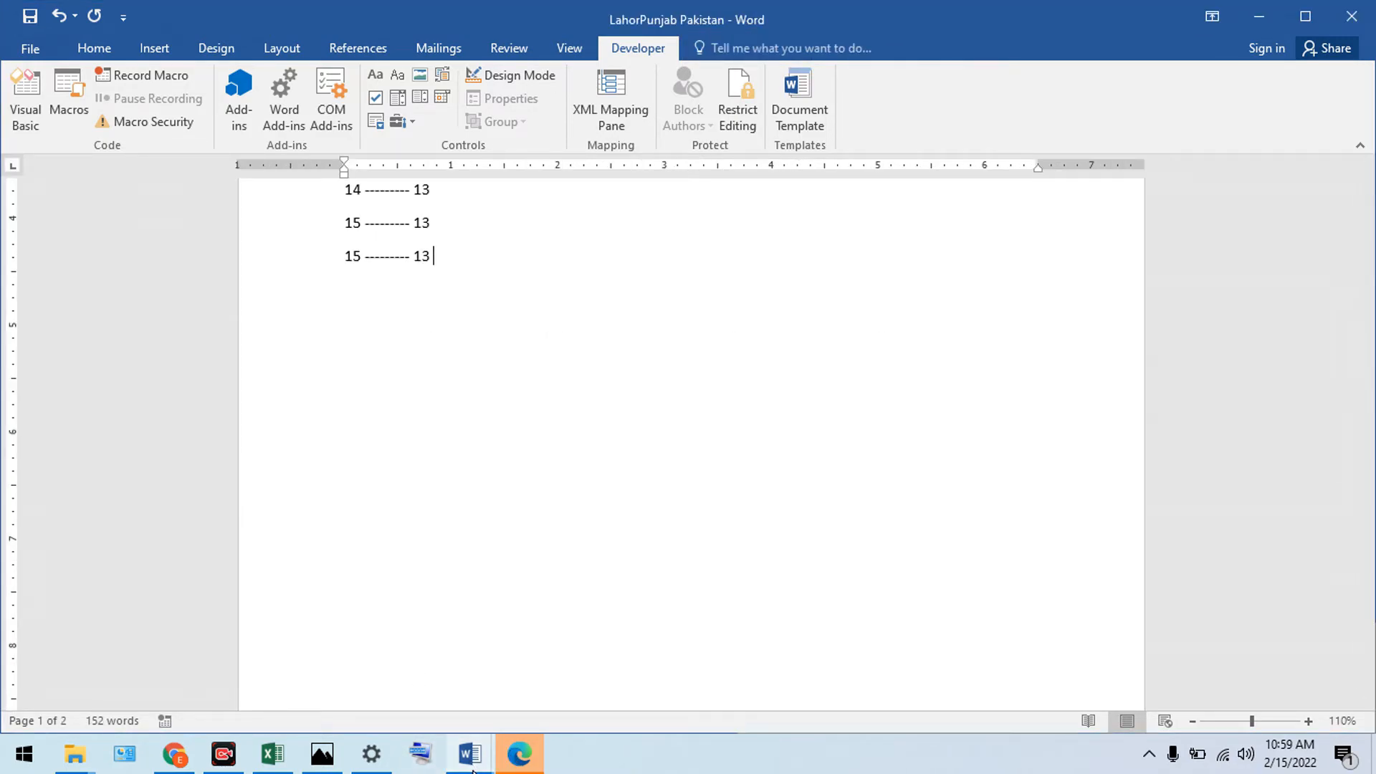
- Switch to the New Microsoft Word Document file and select its two opening paragraphs above the numbered list
mouse_move(473, 769)
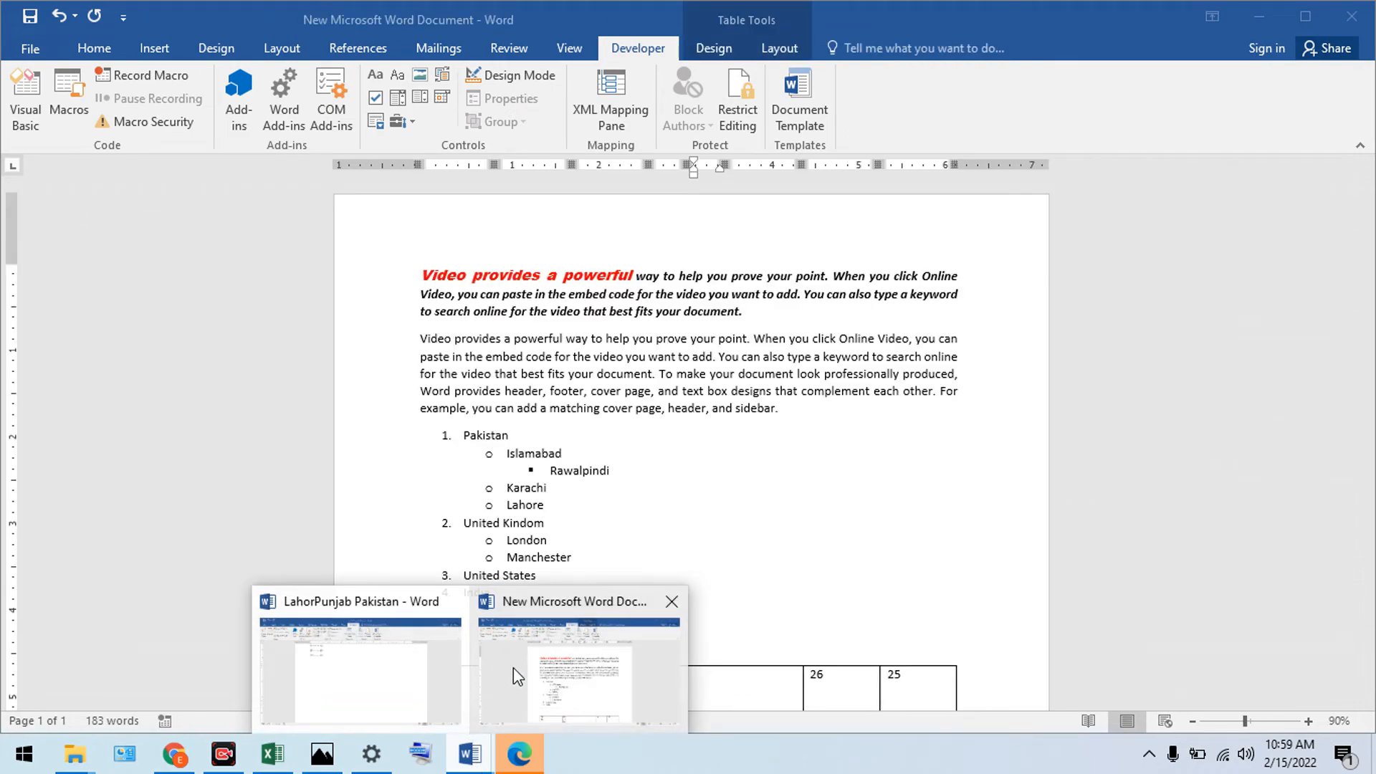
left_click(516, 669)
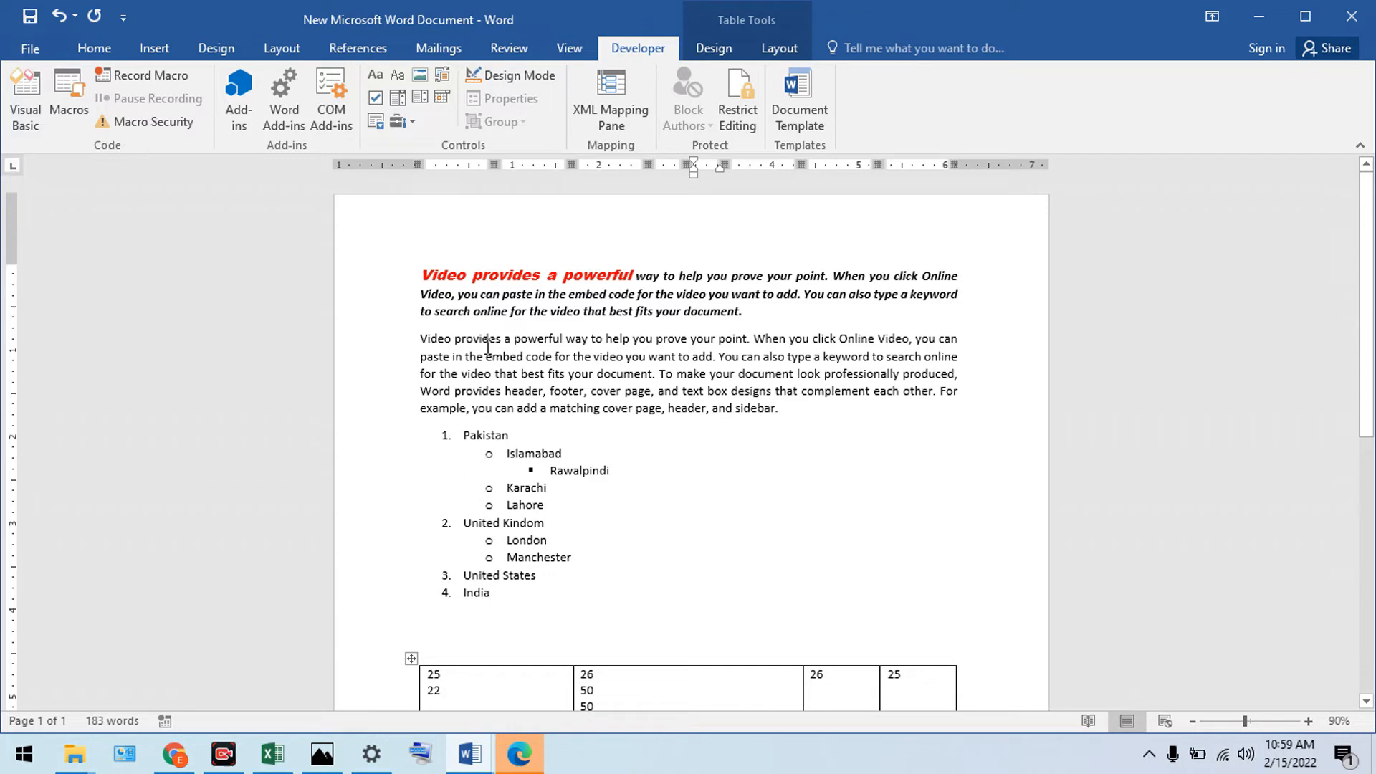
left_click_drag(423, 271, 781, 416)
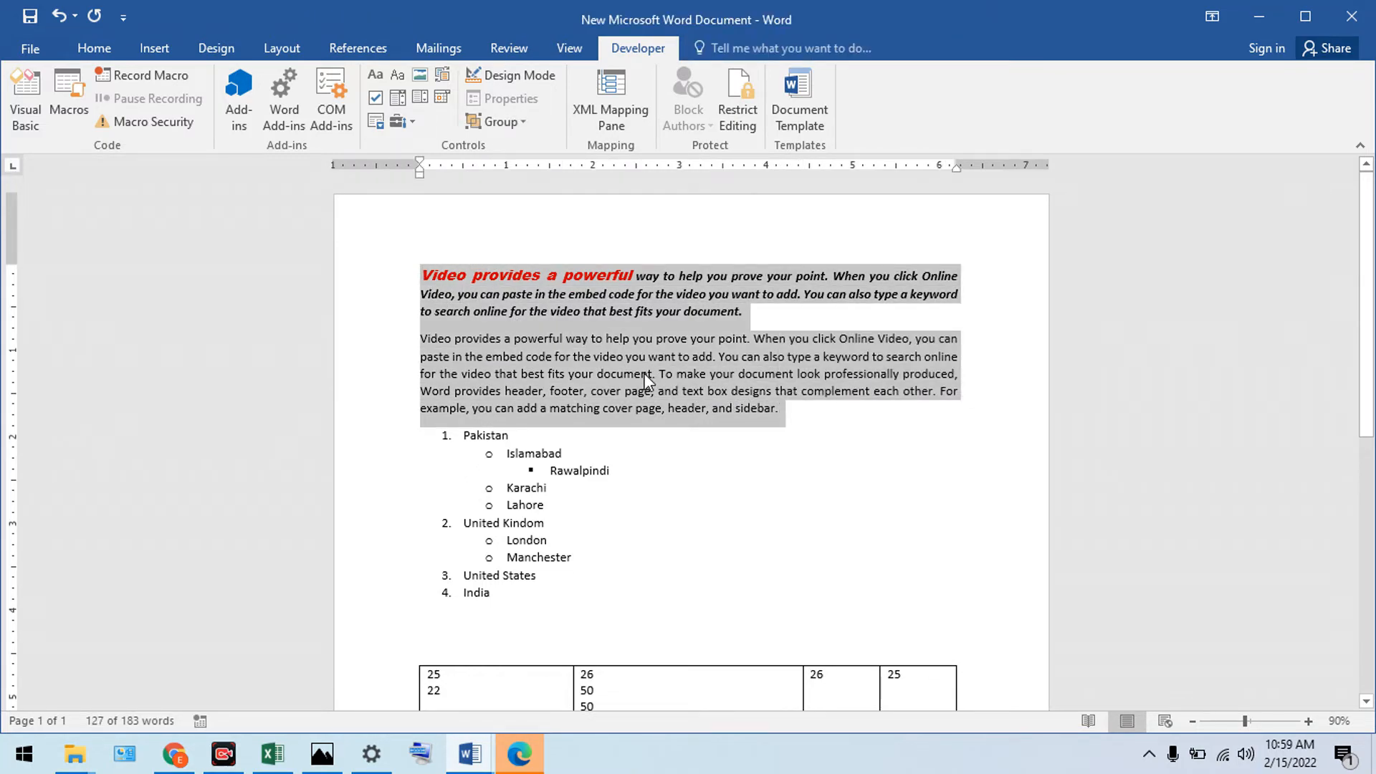
- Start saving a copy to the Desktop folder under the name New Microsoft Word Document with the file type PDF
left_click(41, 52)
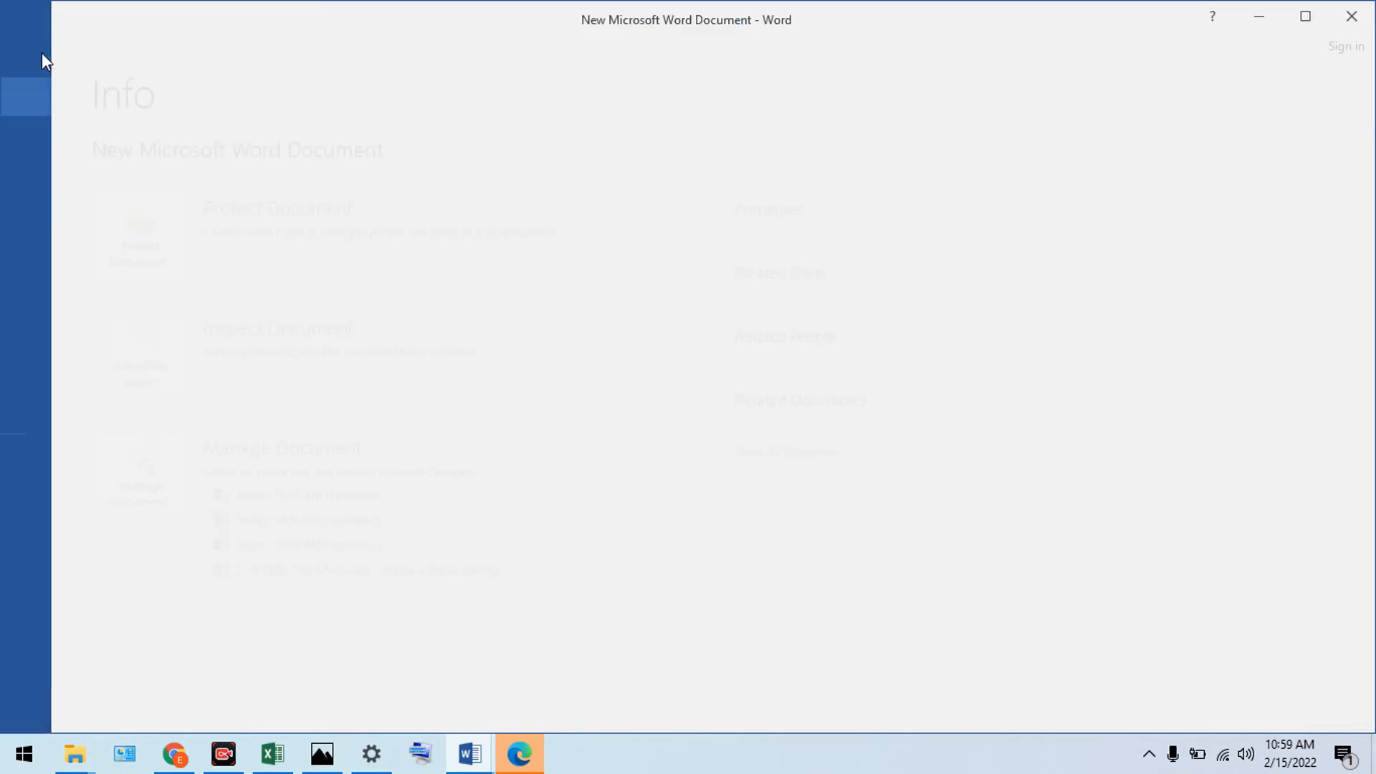
left_click(65, 249)
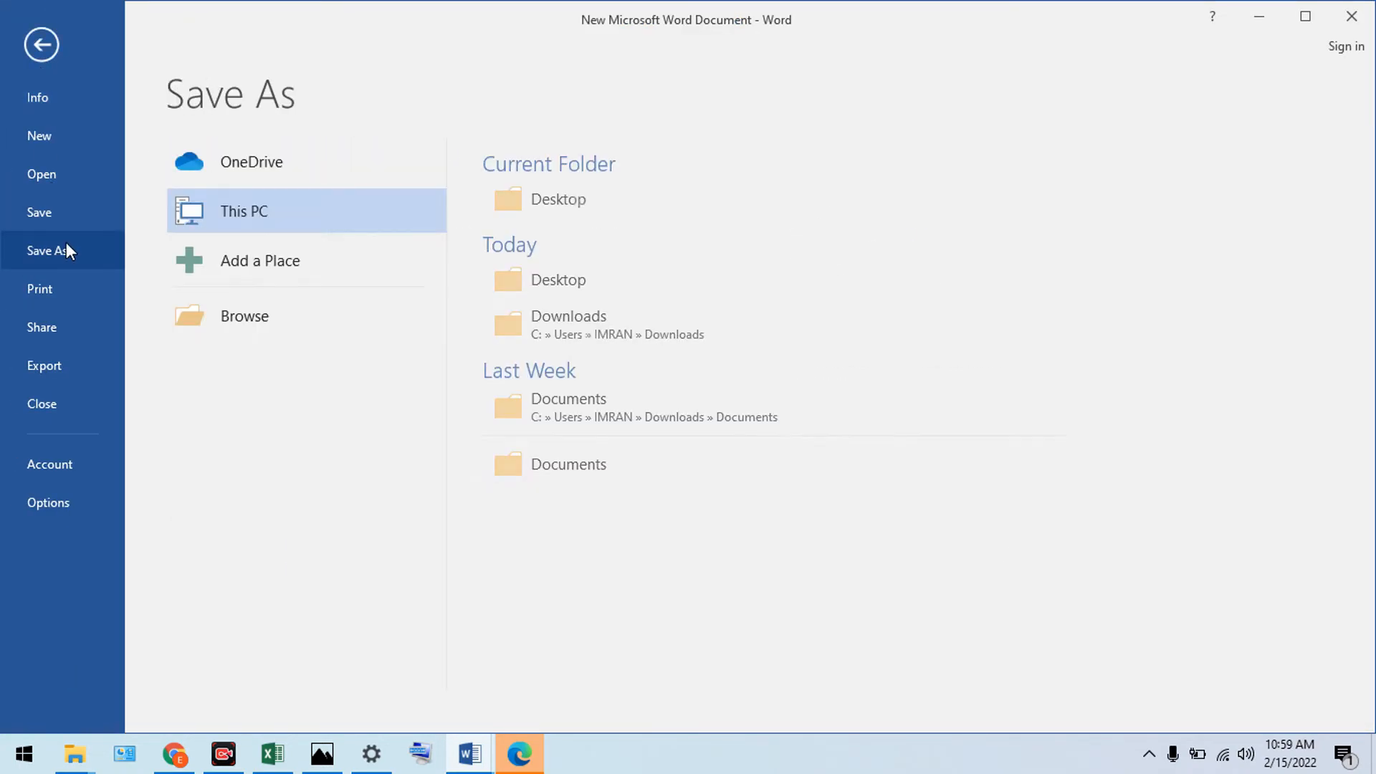
left_click(566, 286)
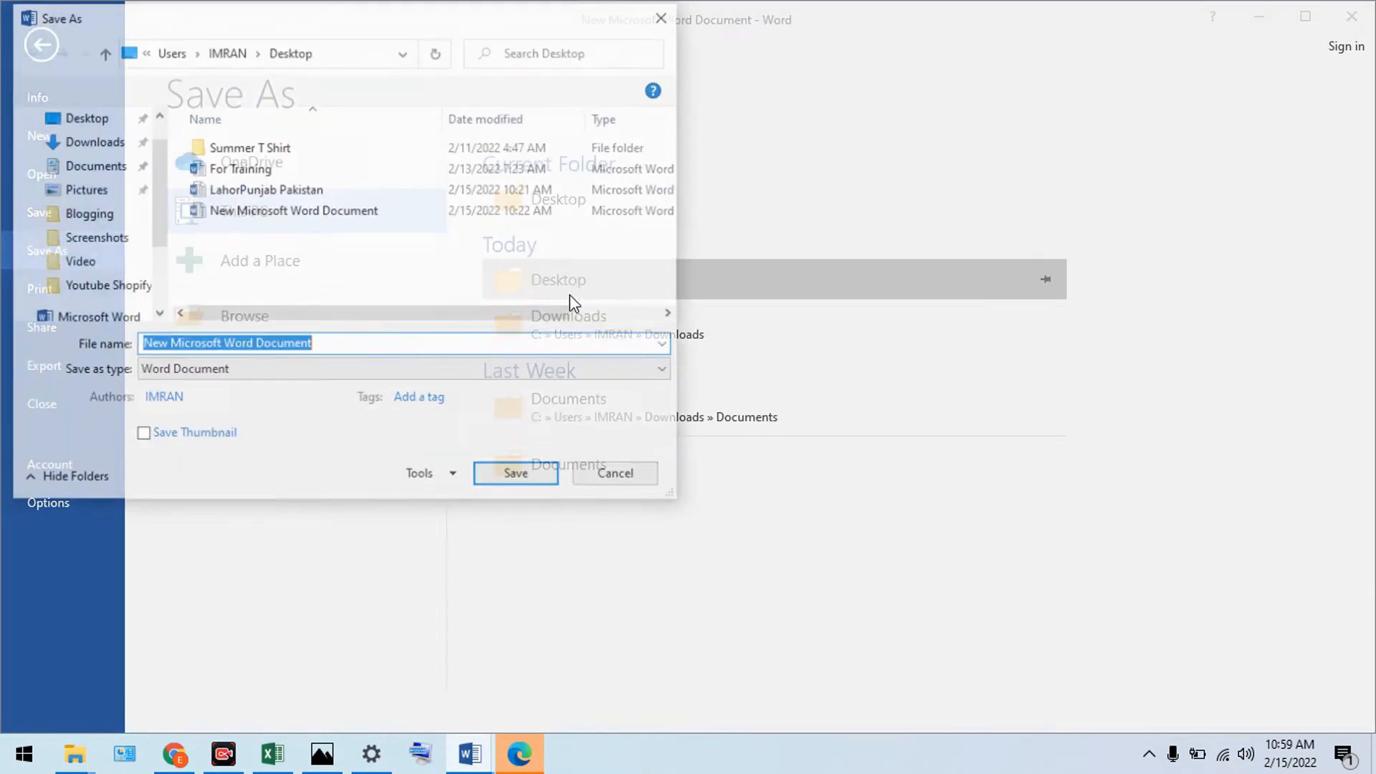
left_click(289, 385)
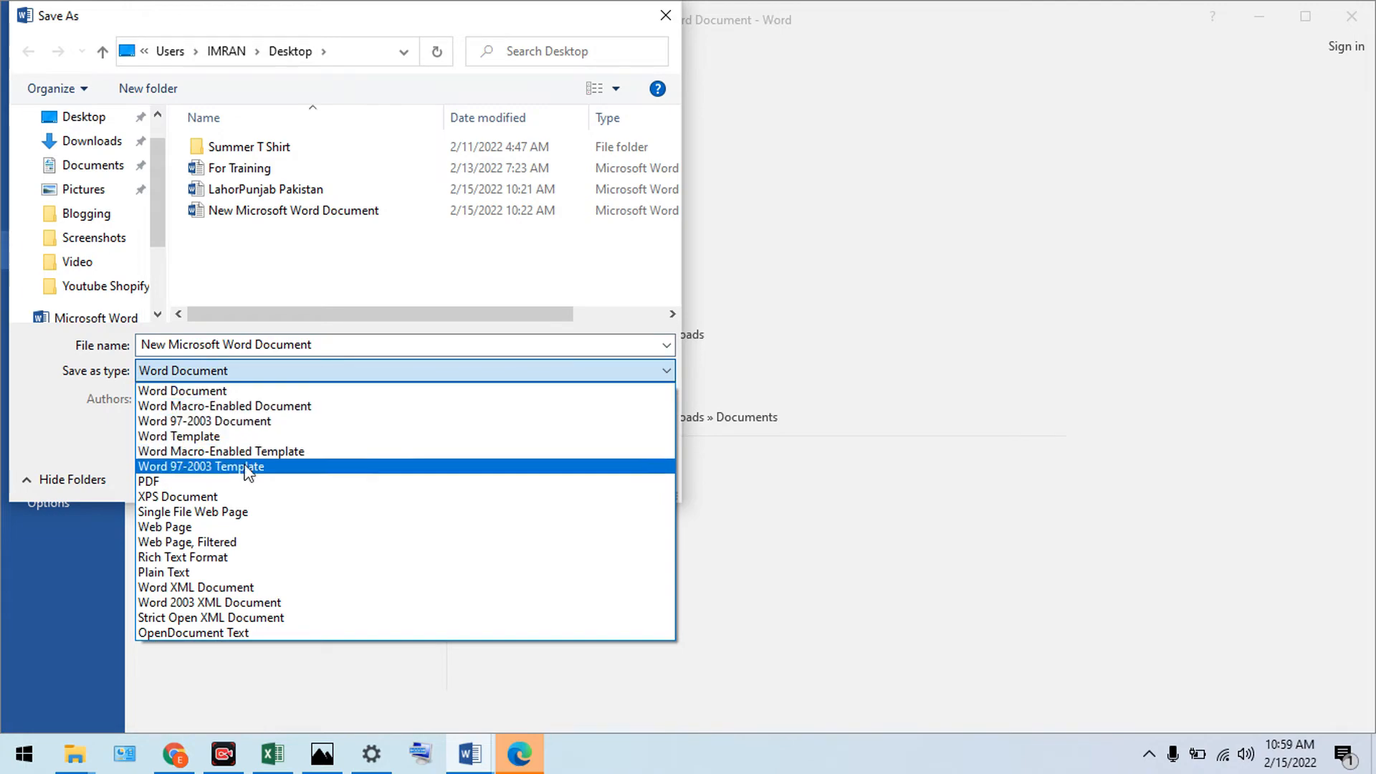
left_click(239, 484)
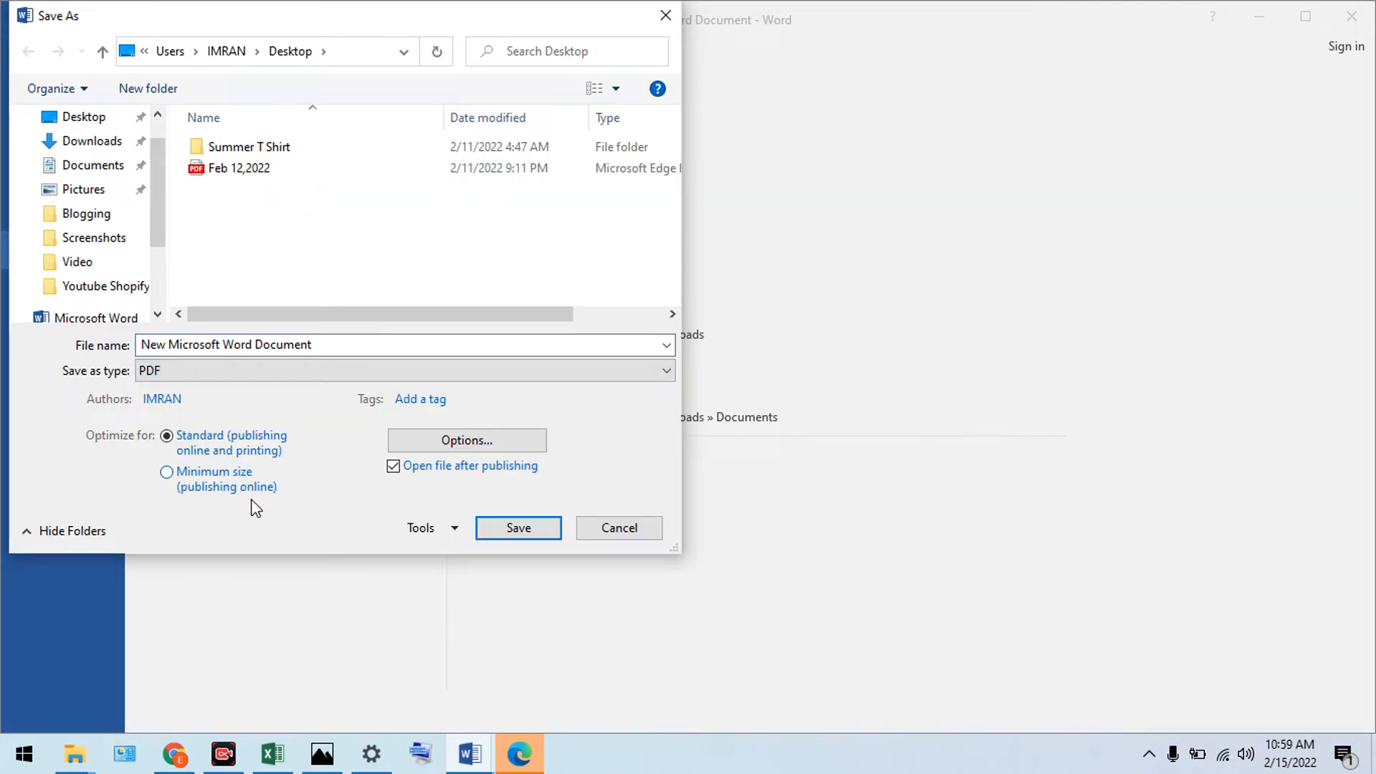
- Try the different page range choices in the PDF options and settle on exporting only the selection
left_click(459, 442)
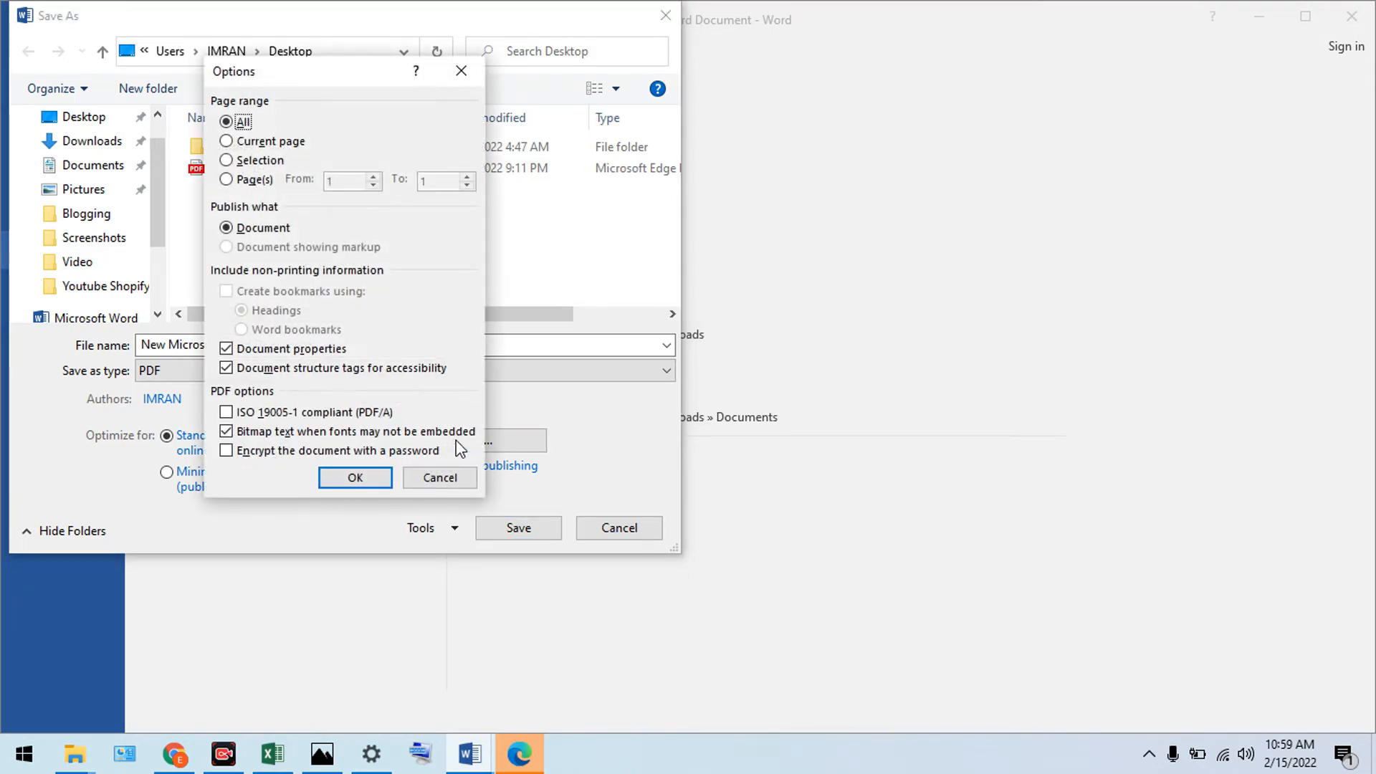
left_click(226, 162)
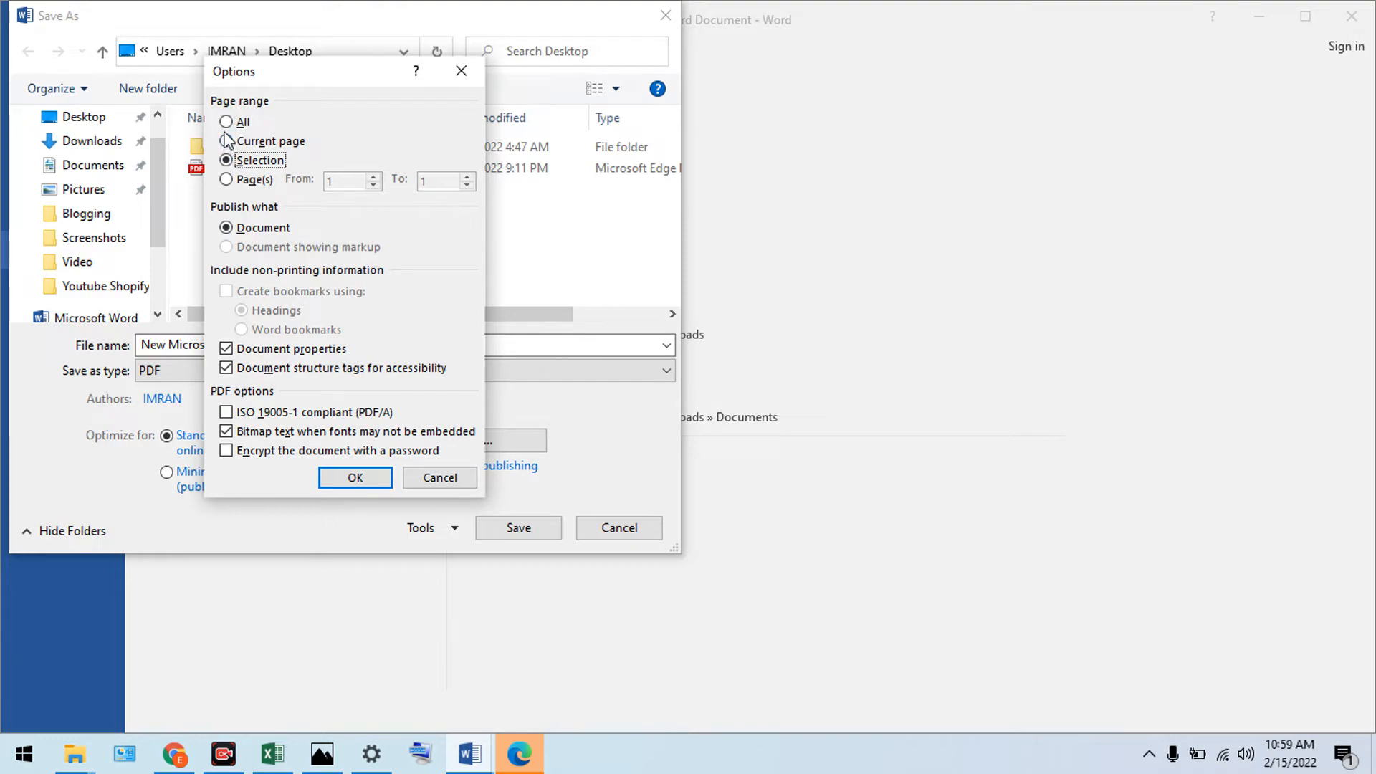
left_click(226, 123)
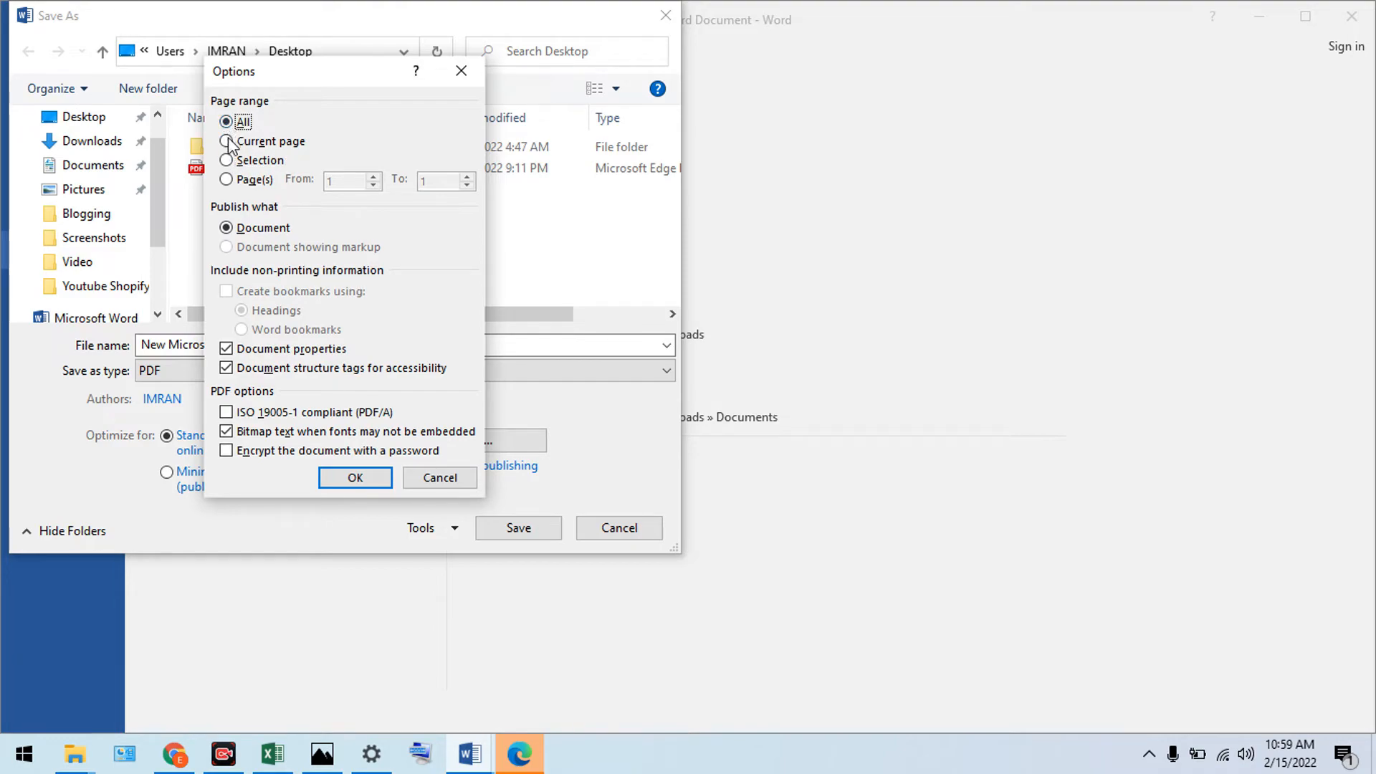
left_click(226, 142)
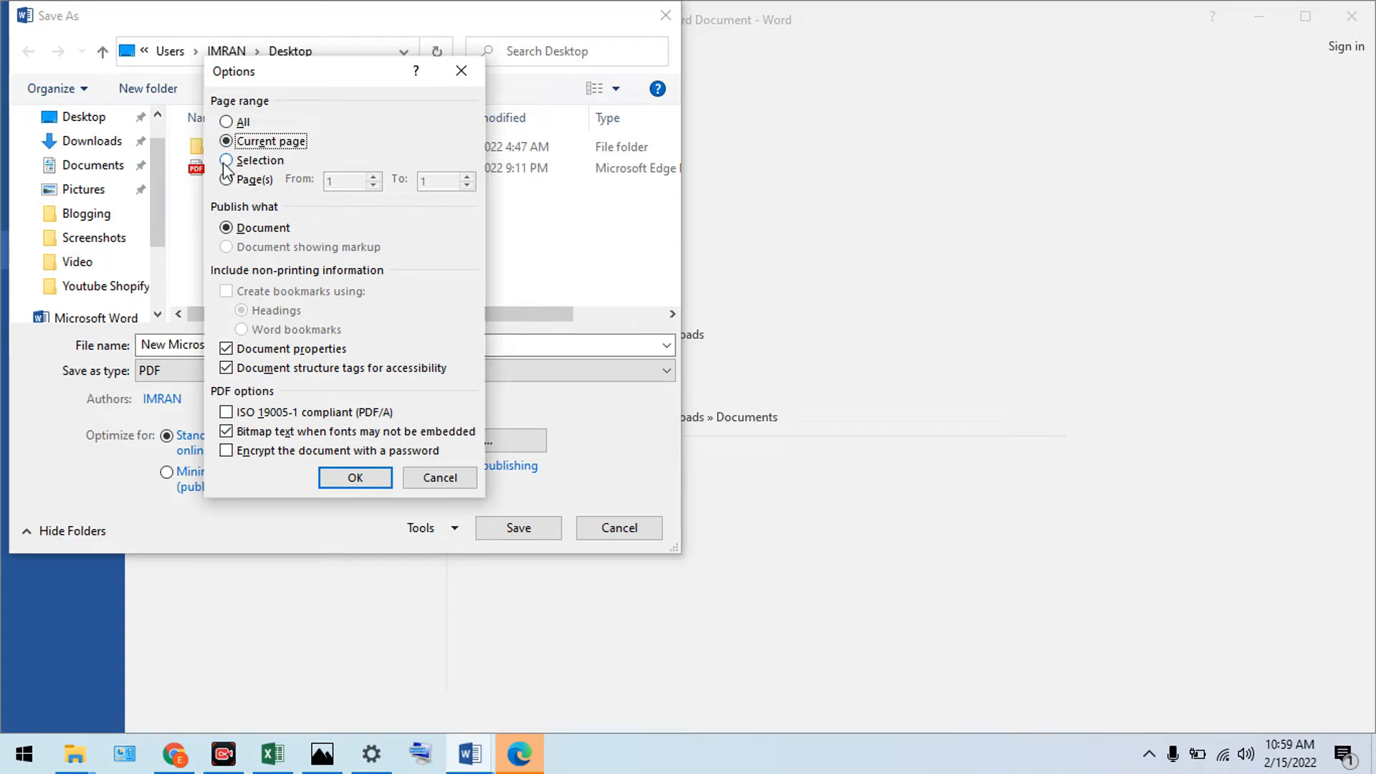
left_click(226, 165)
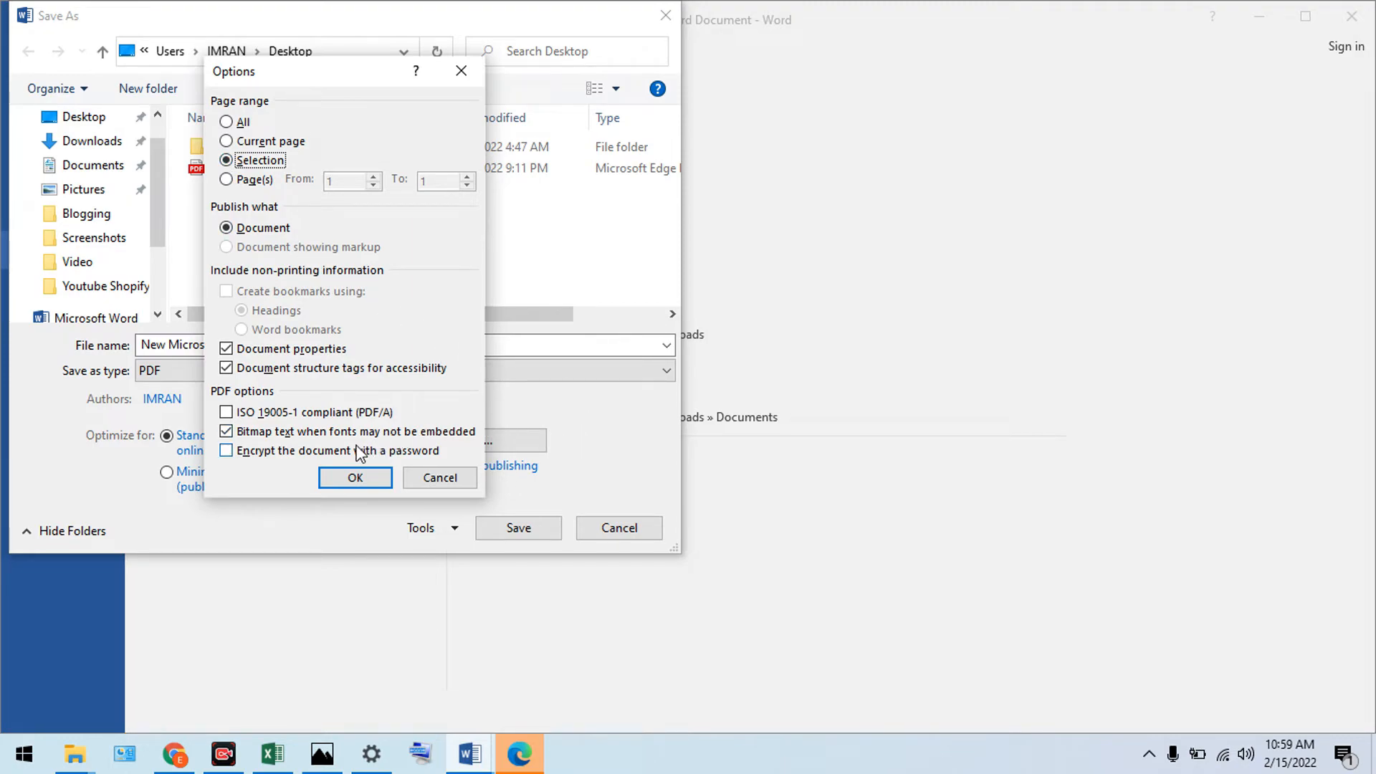
left_click(227, 179)
left_click(335, 179)
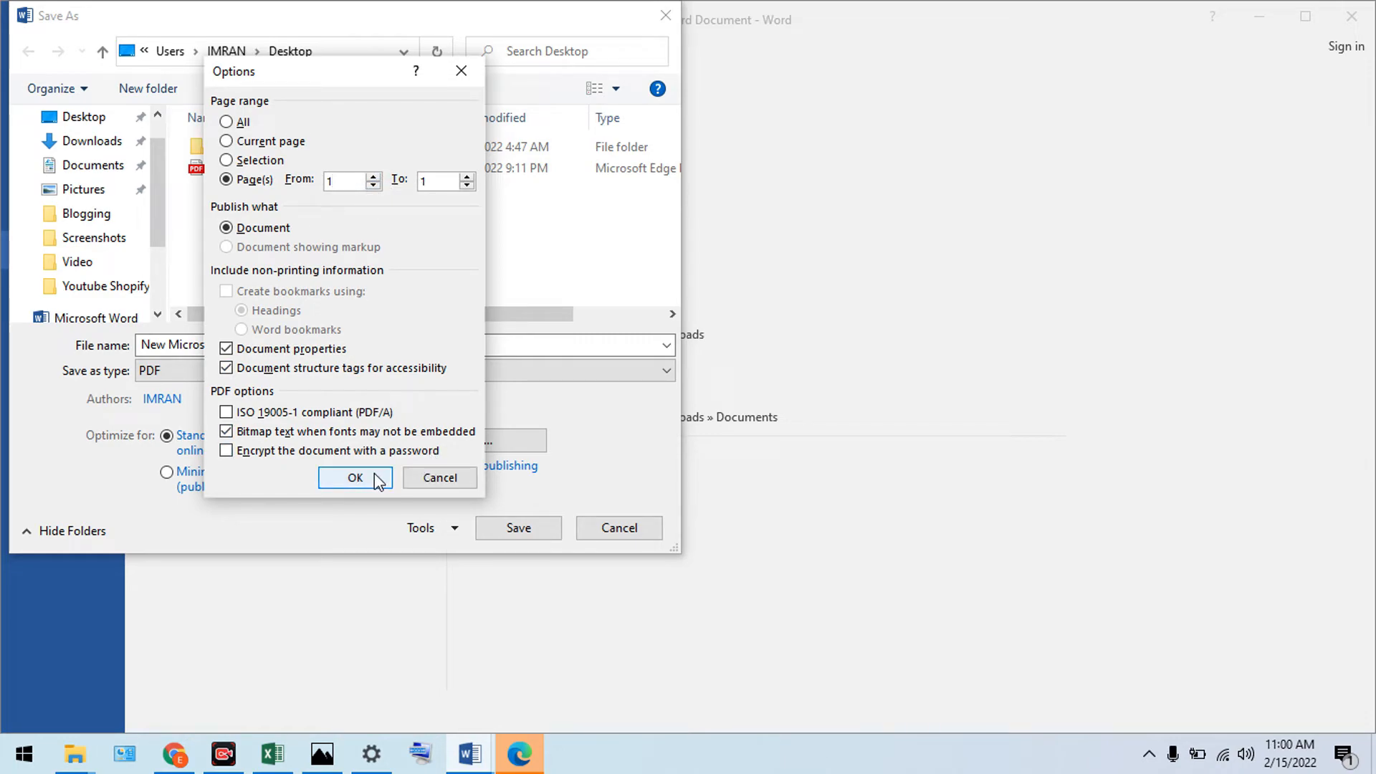
left_click(262, 165)
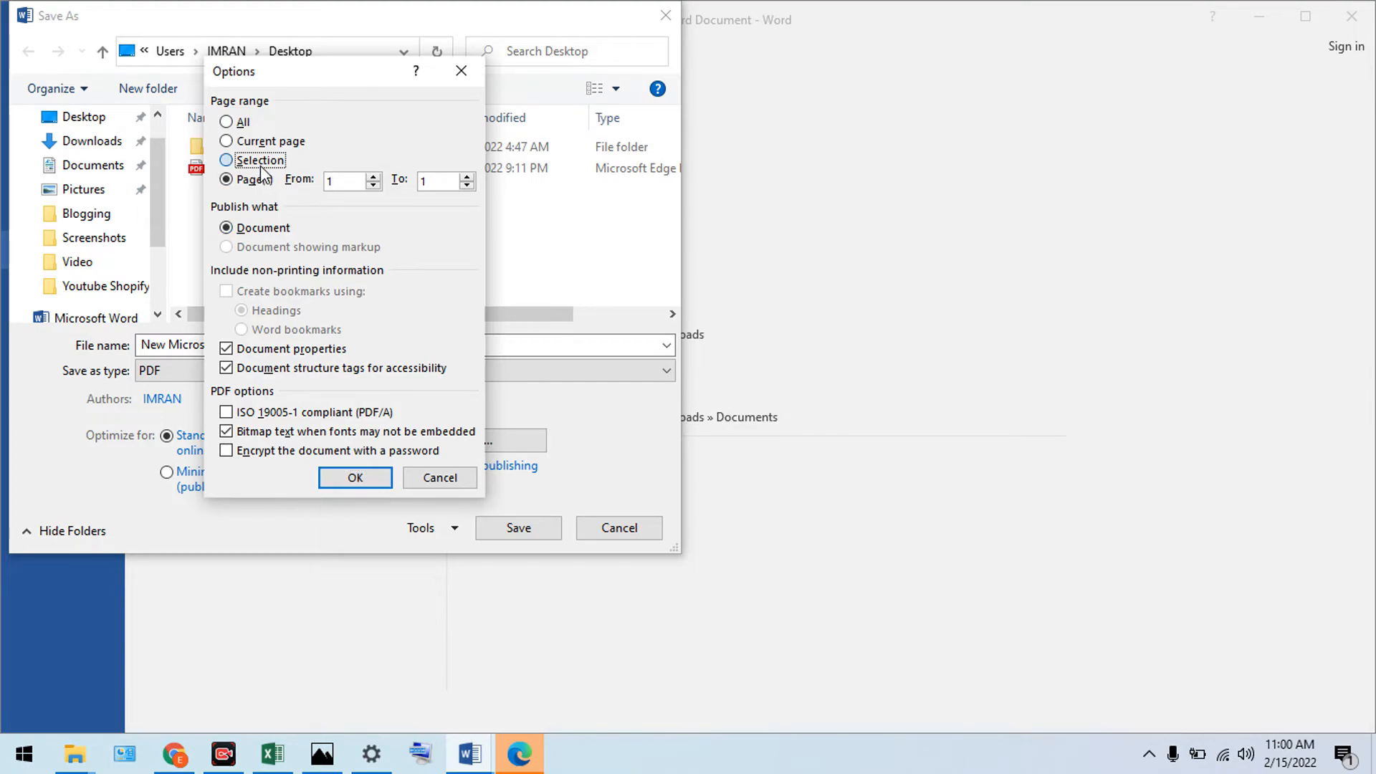
left_click(355, 478)
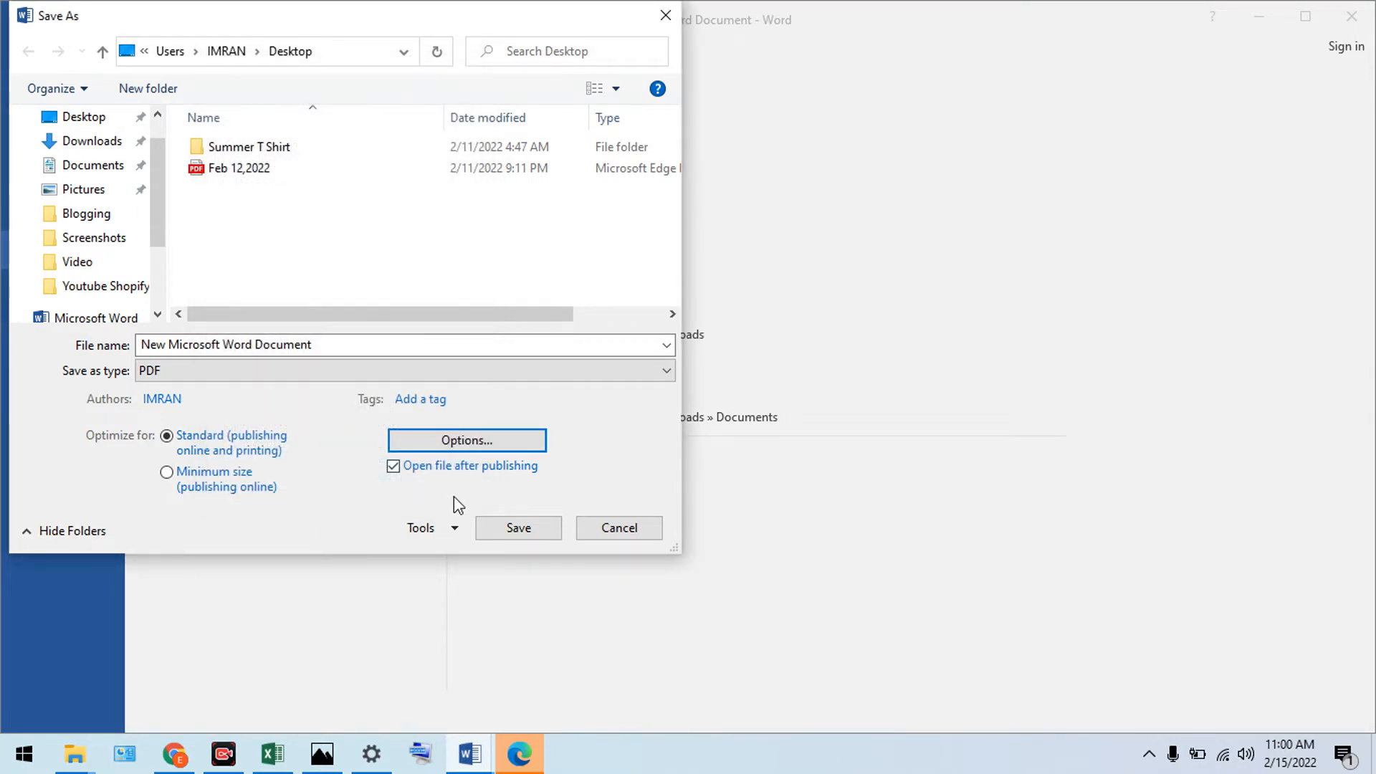
- Publish the PDF of the selected paragraphs, close the opened PDF and clear the text selection in the document
left_click(512, 534)
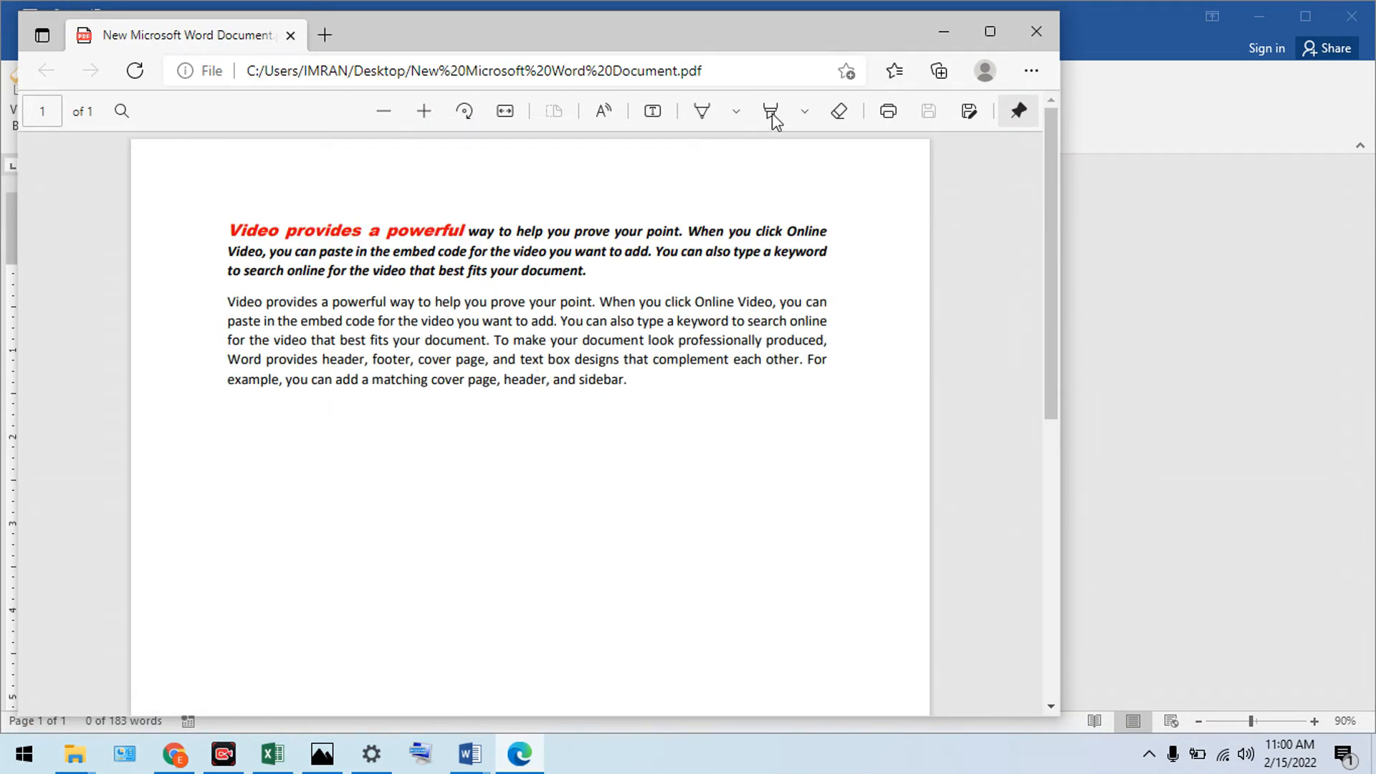
left_click(1036, 30)
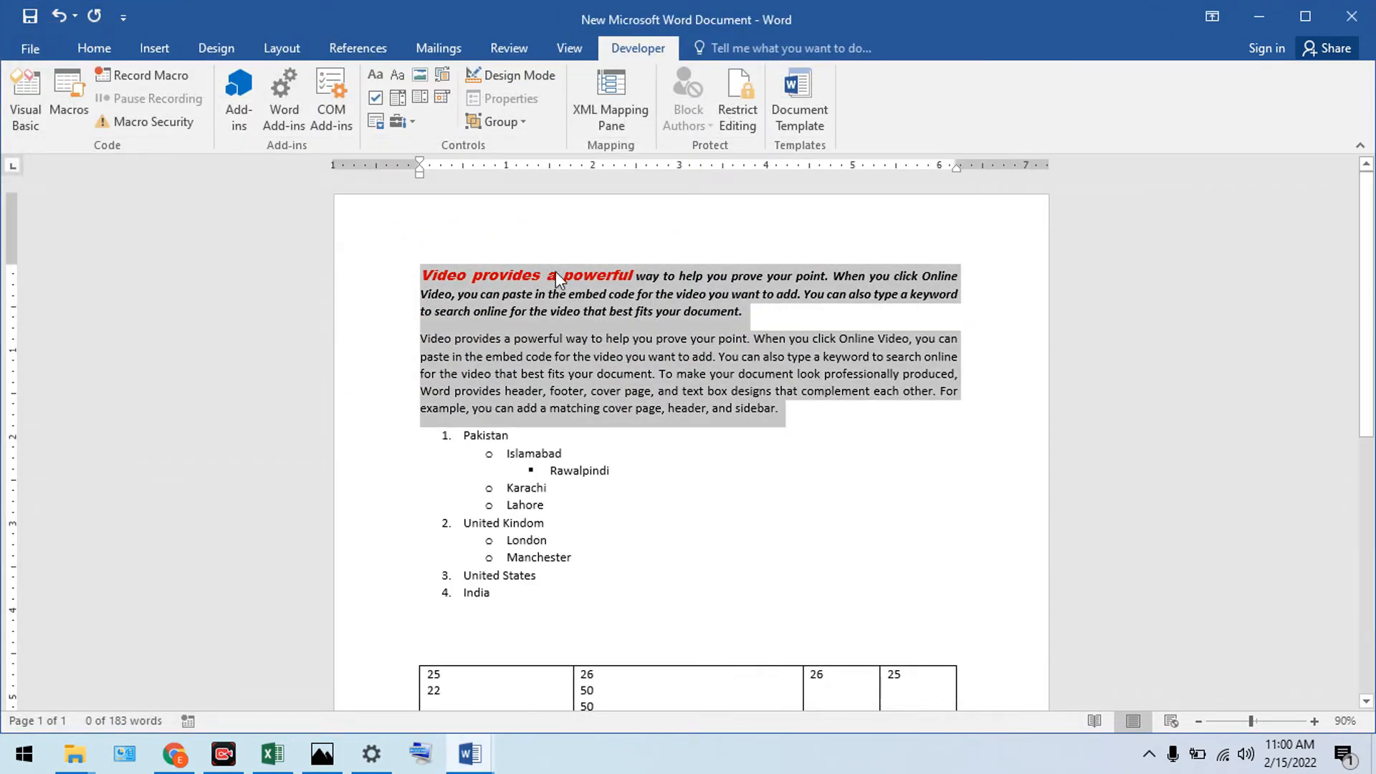
left_click(560, 358)
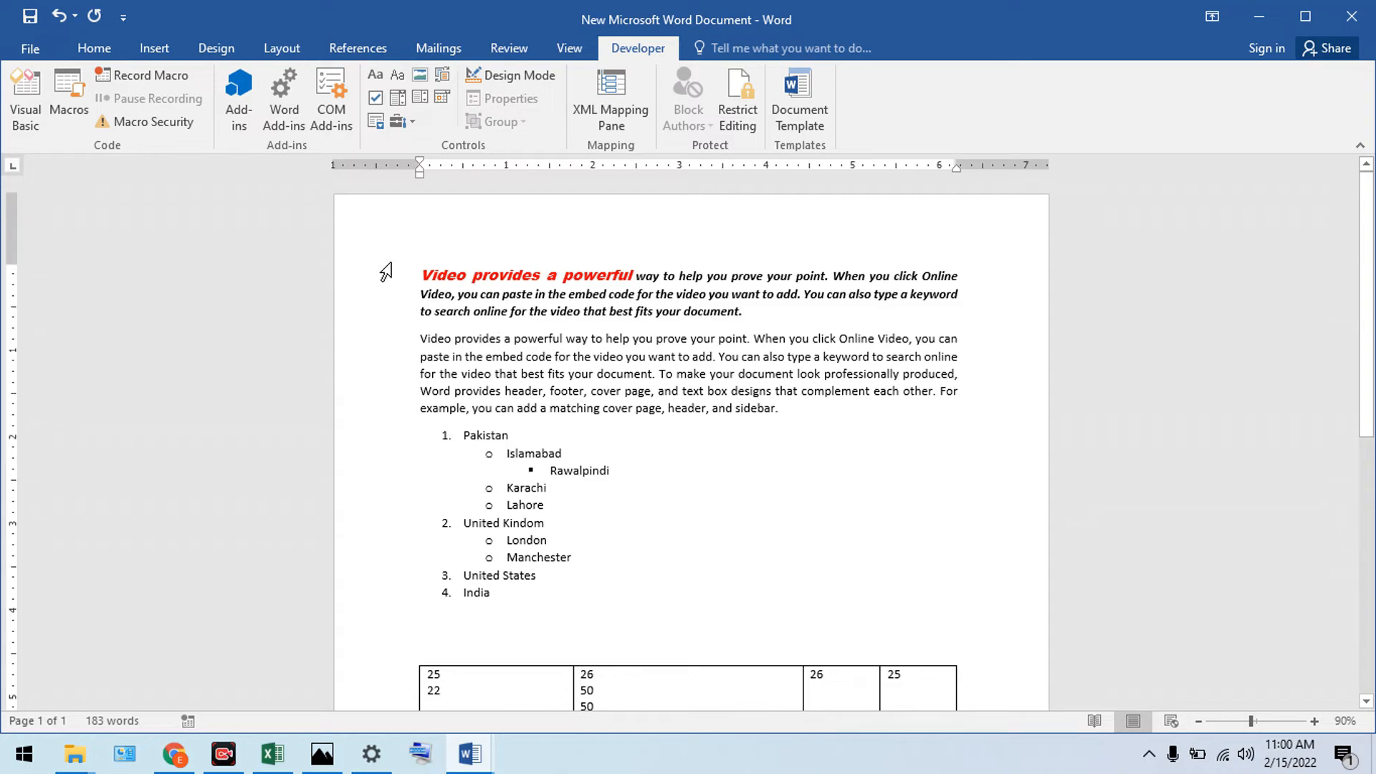
left_click(94, 48)
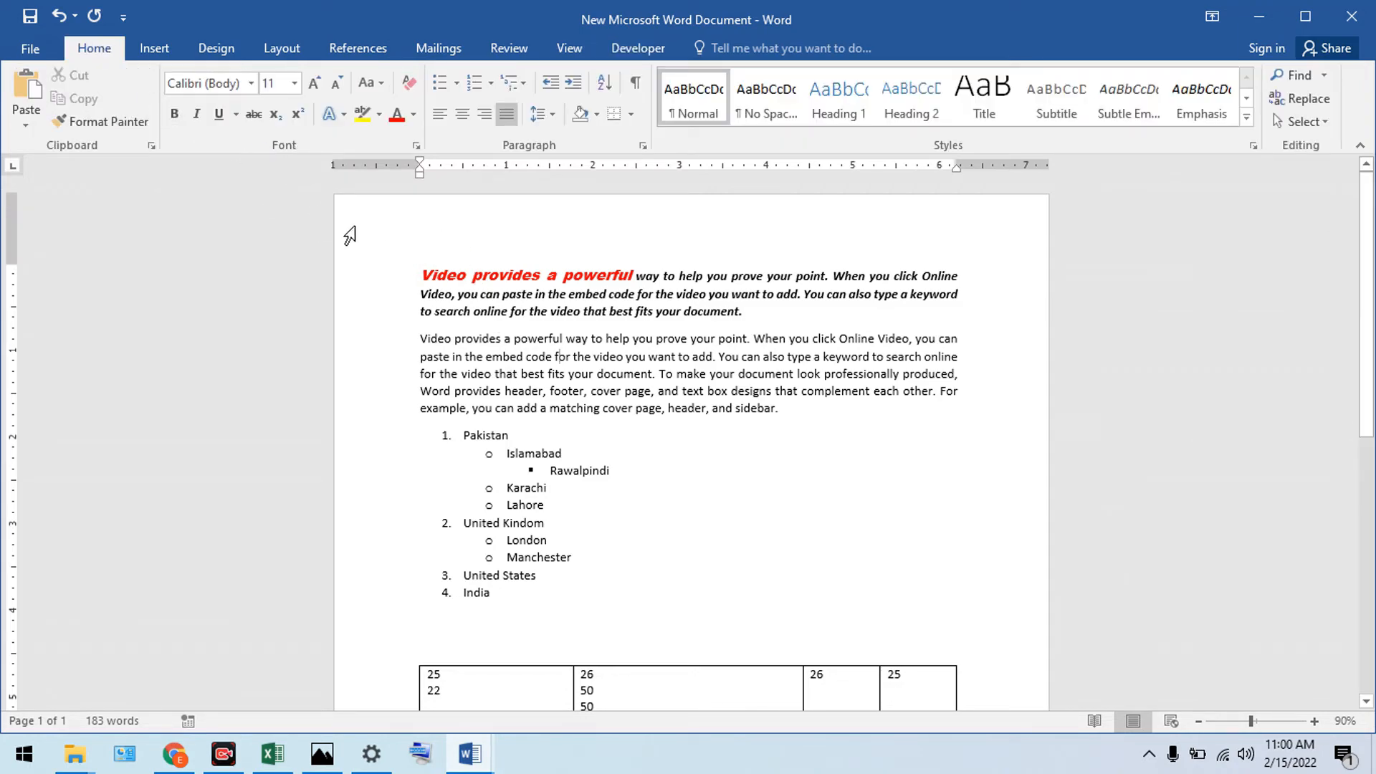
left_click_drag(410, 268, 738, 509)
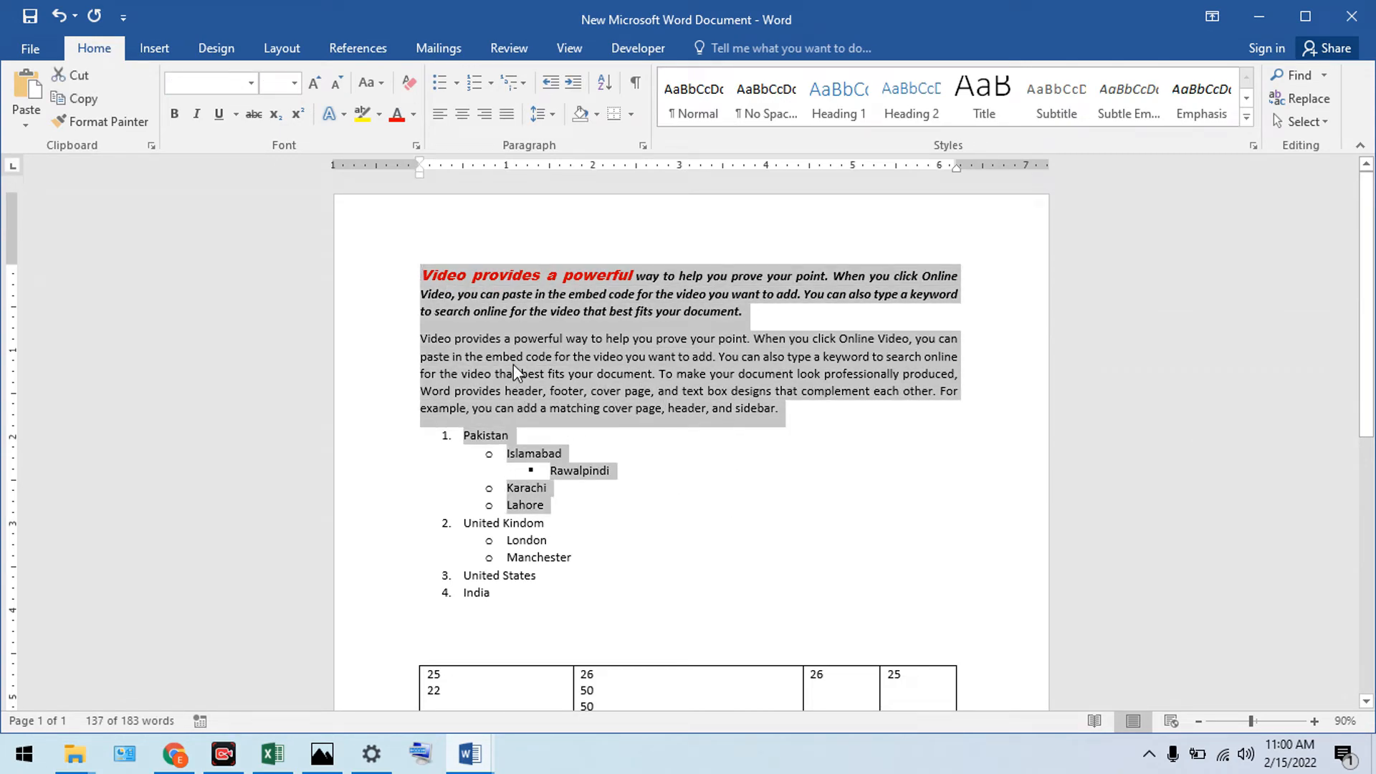
right_click(502, 308)
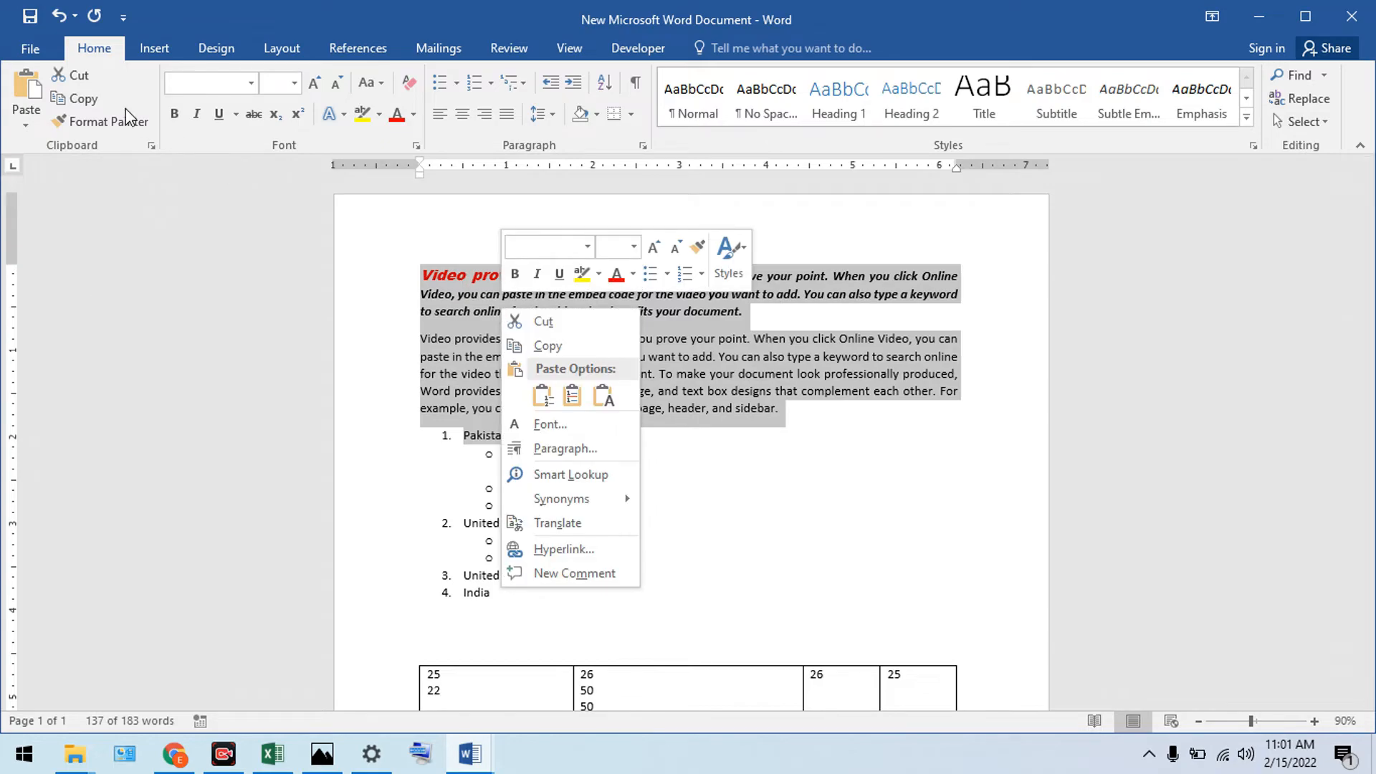
- Open the print settings, examine the available printers and paper sizes, and keep A4 as the paper size
left_click(36, 40)
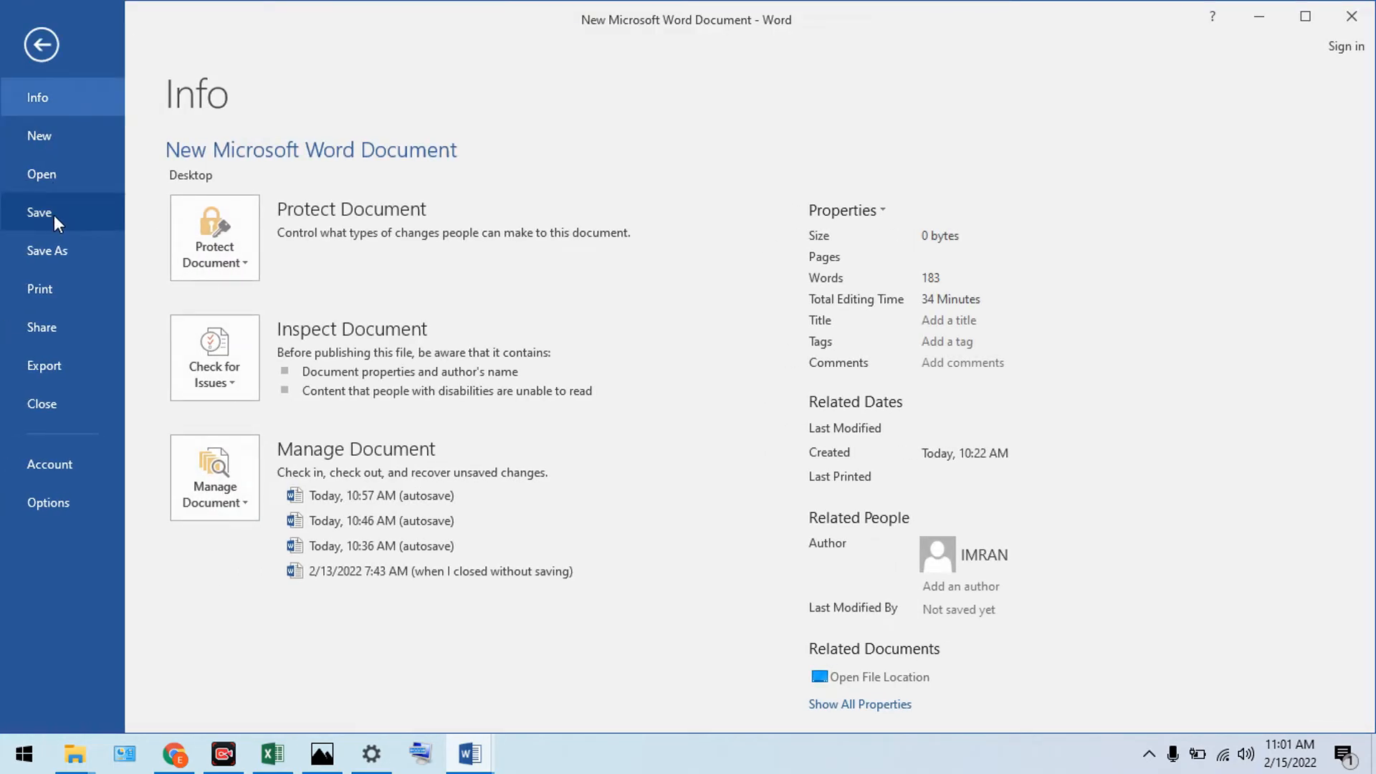
left_click(52, 291)
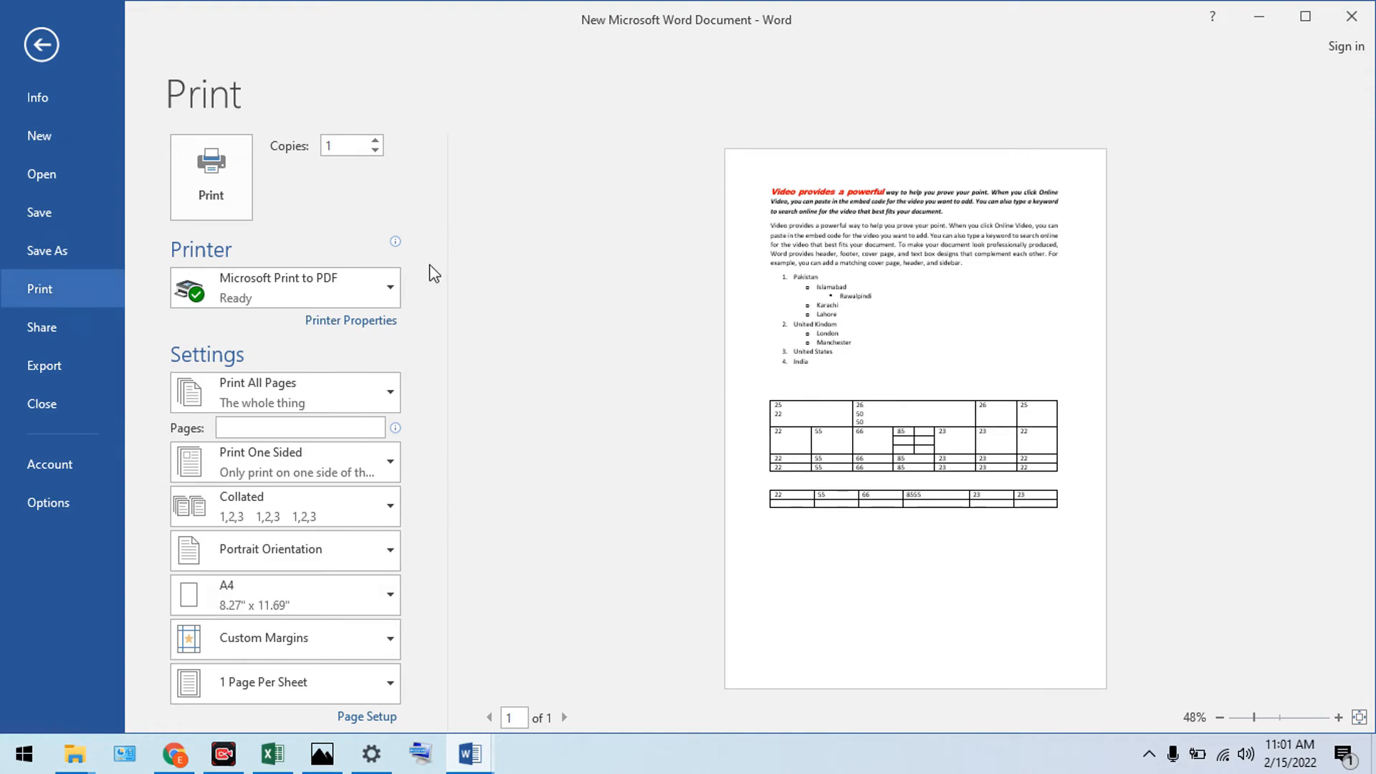
left_click(362, 298)
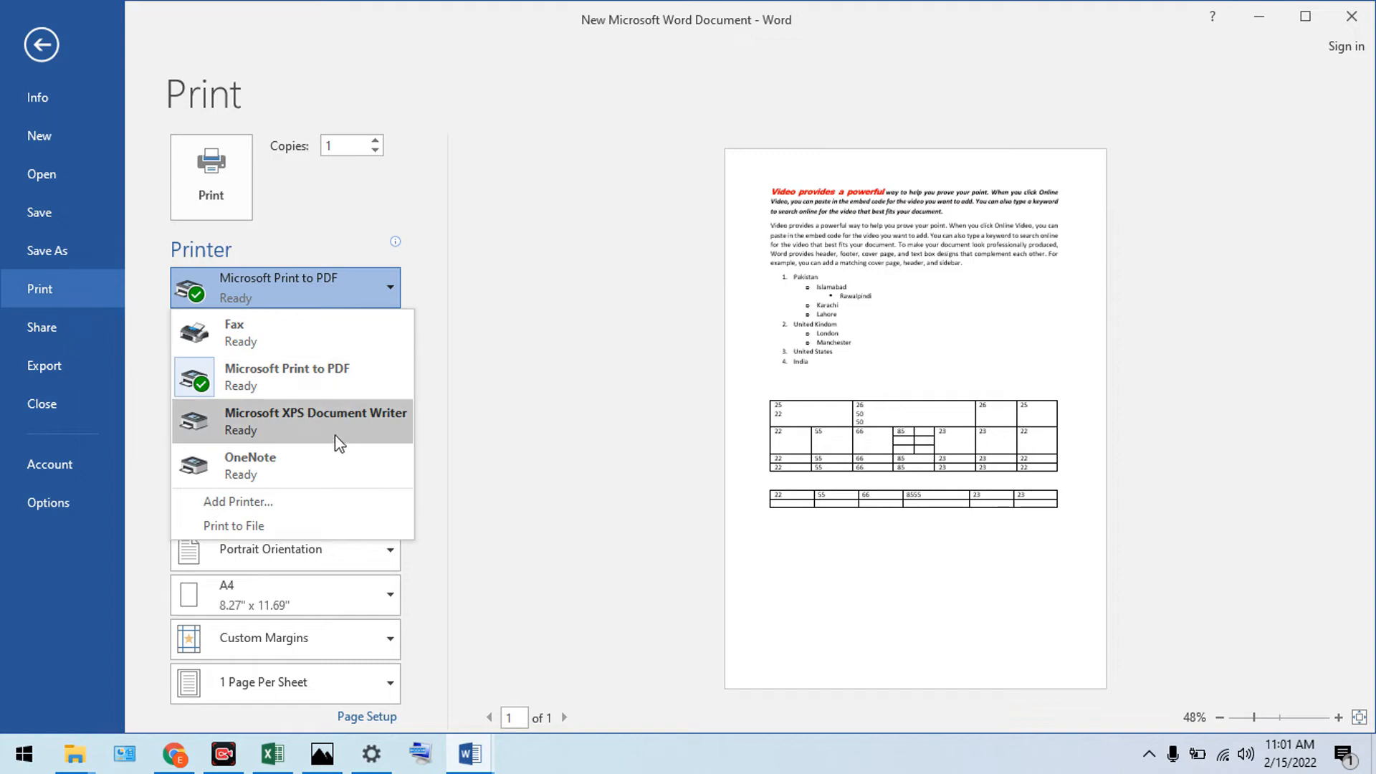
left_click(481, 393)
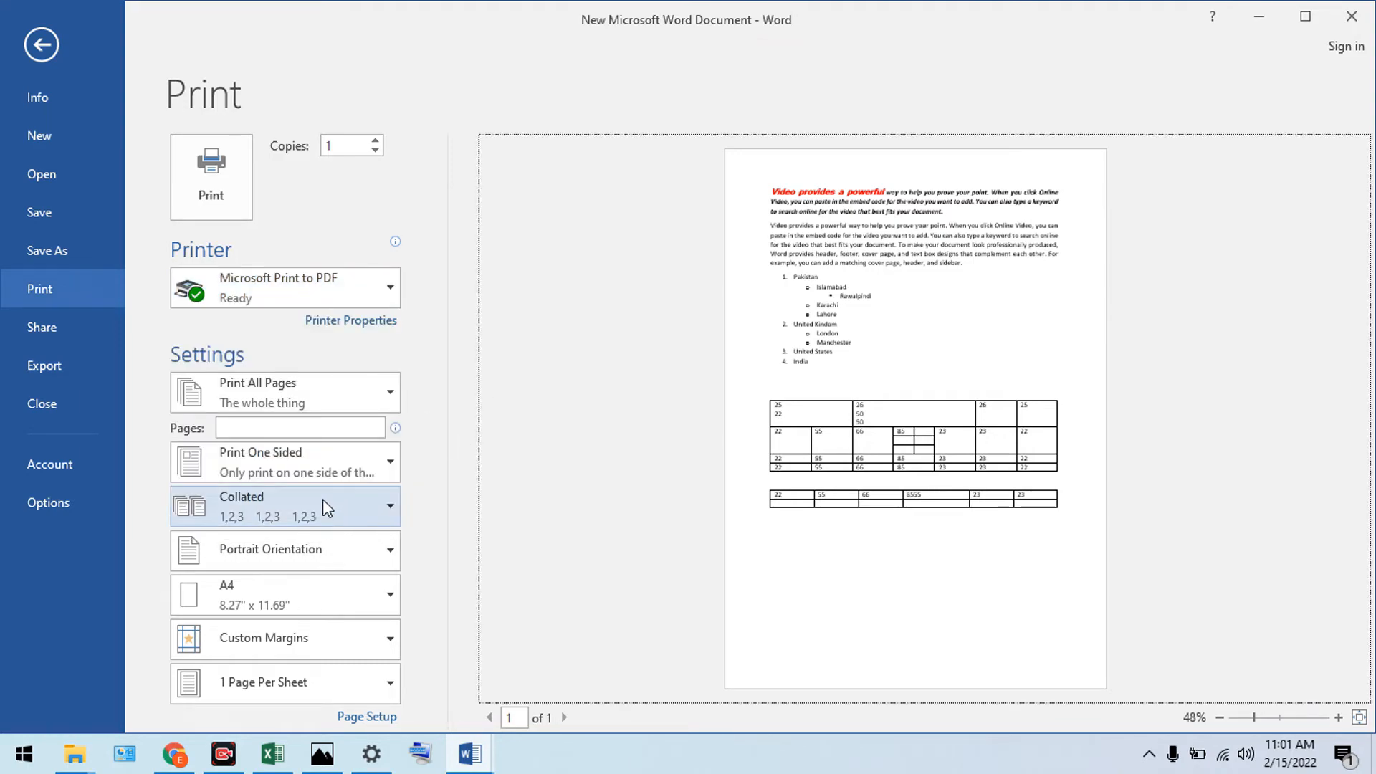
left_click(288, 583)
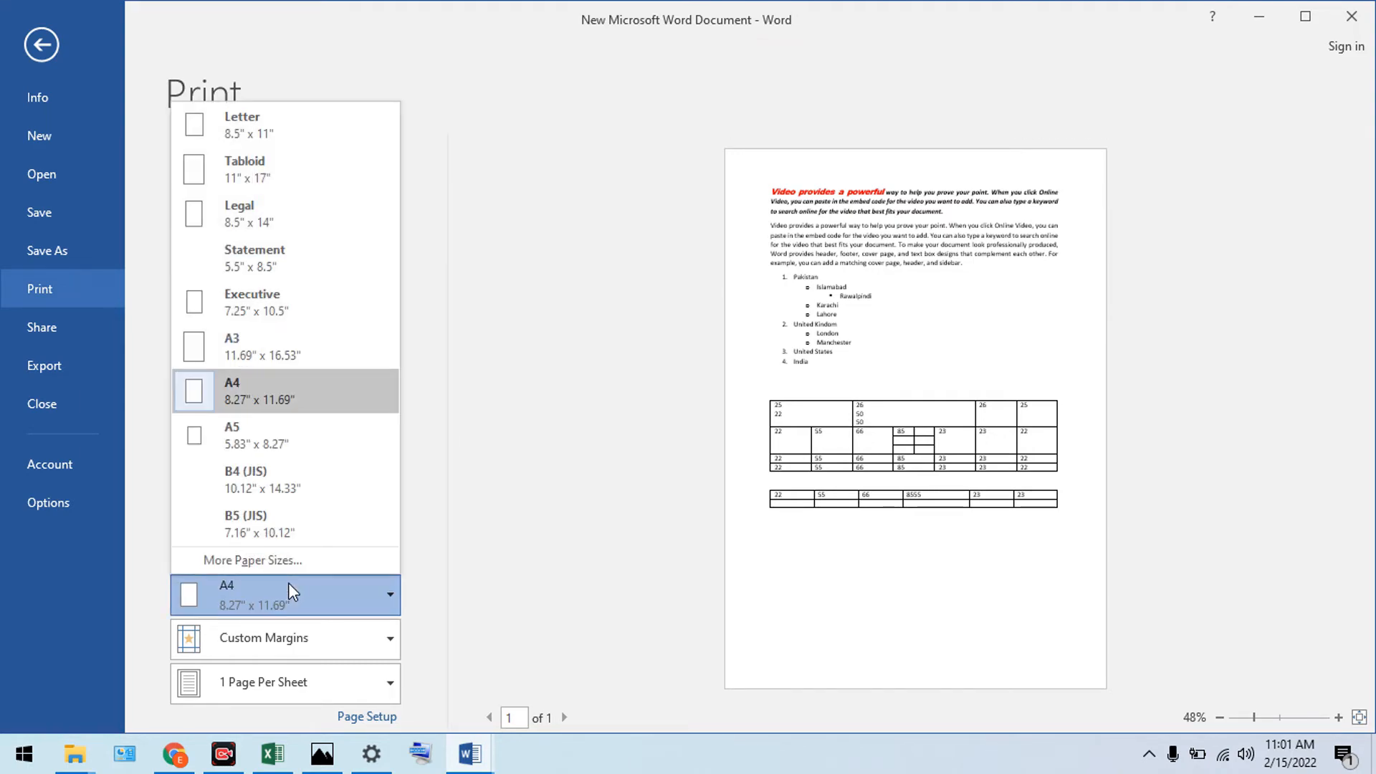
left_click(272, 402)
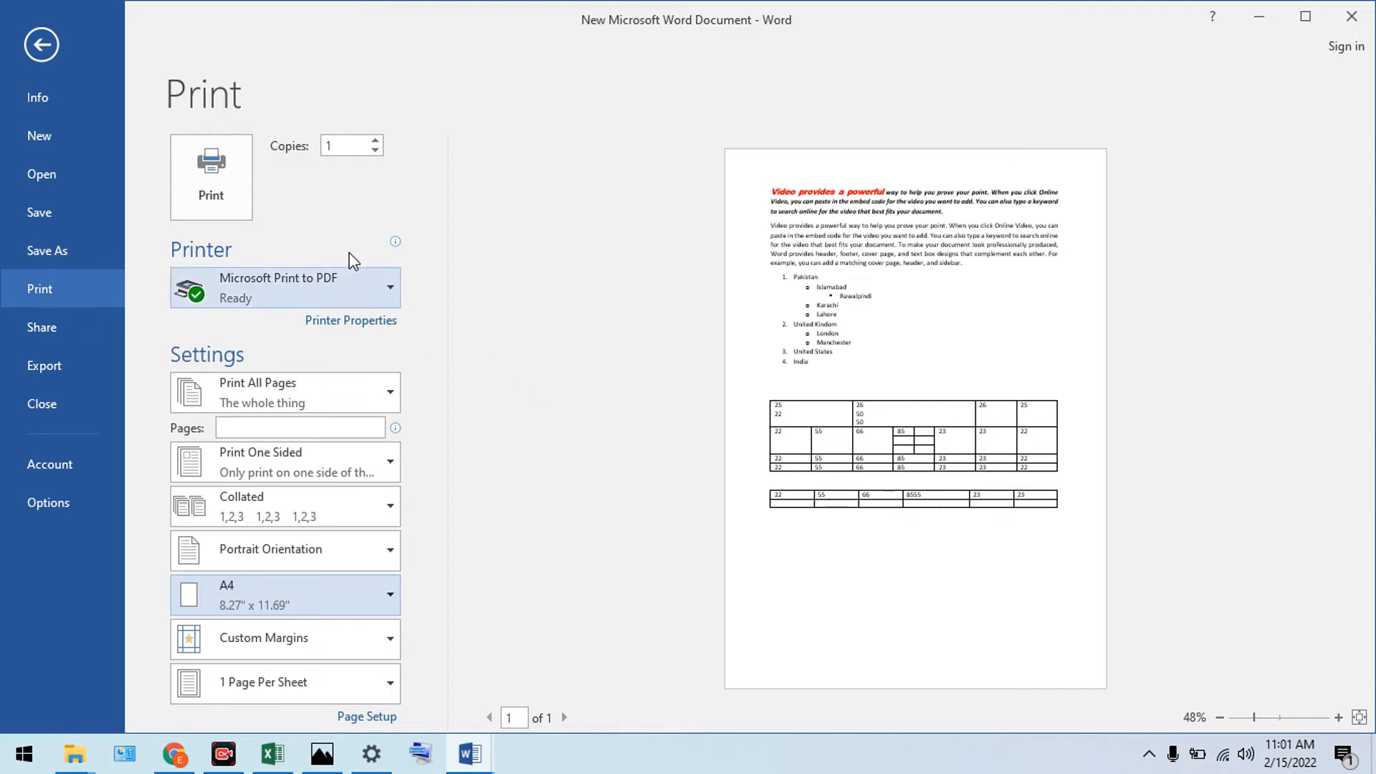
- Set the print job to 3 copies with uncollated order and return to the document without printing
double_click(375, 141)
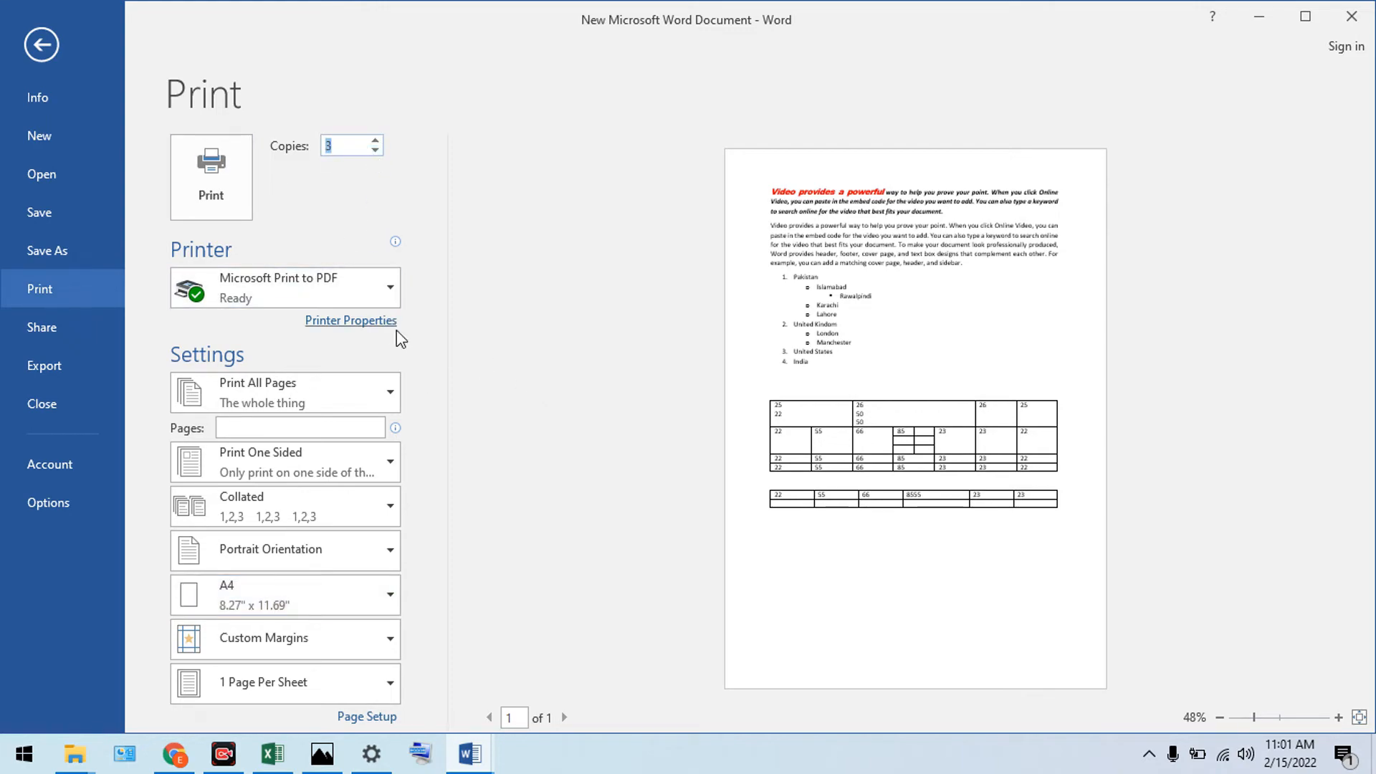
left_click(333, 516)
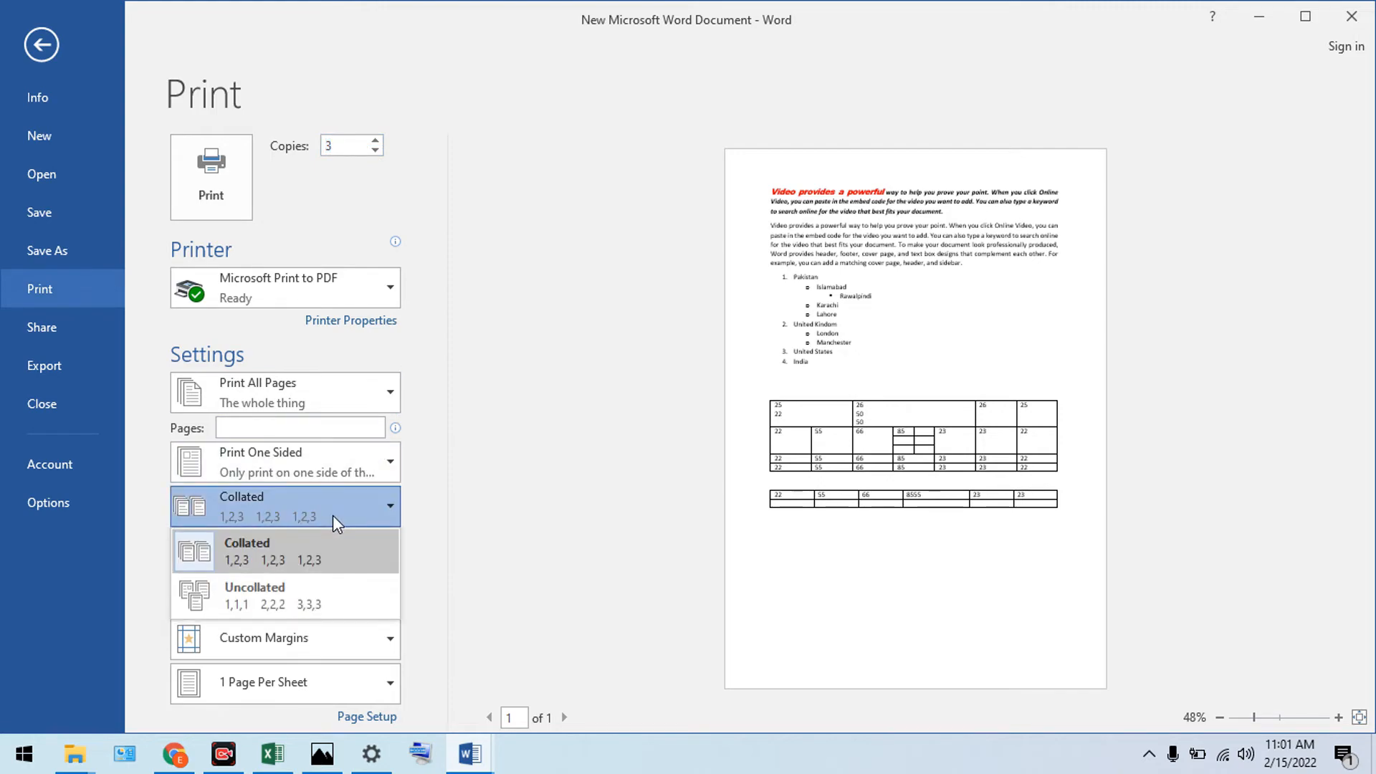
left_click(298, 592)
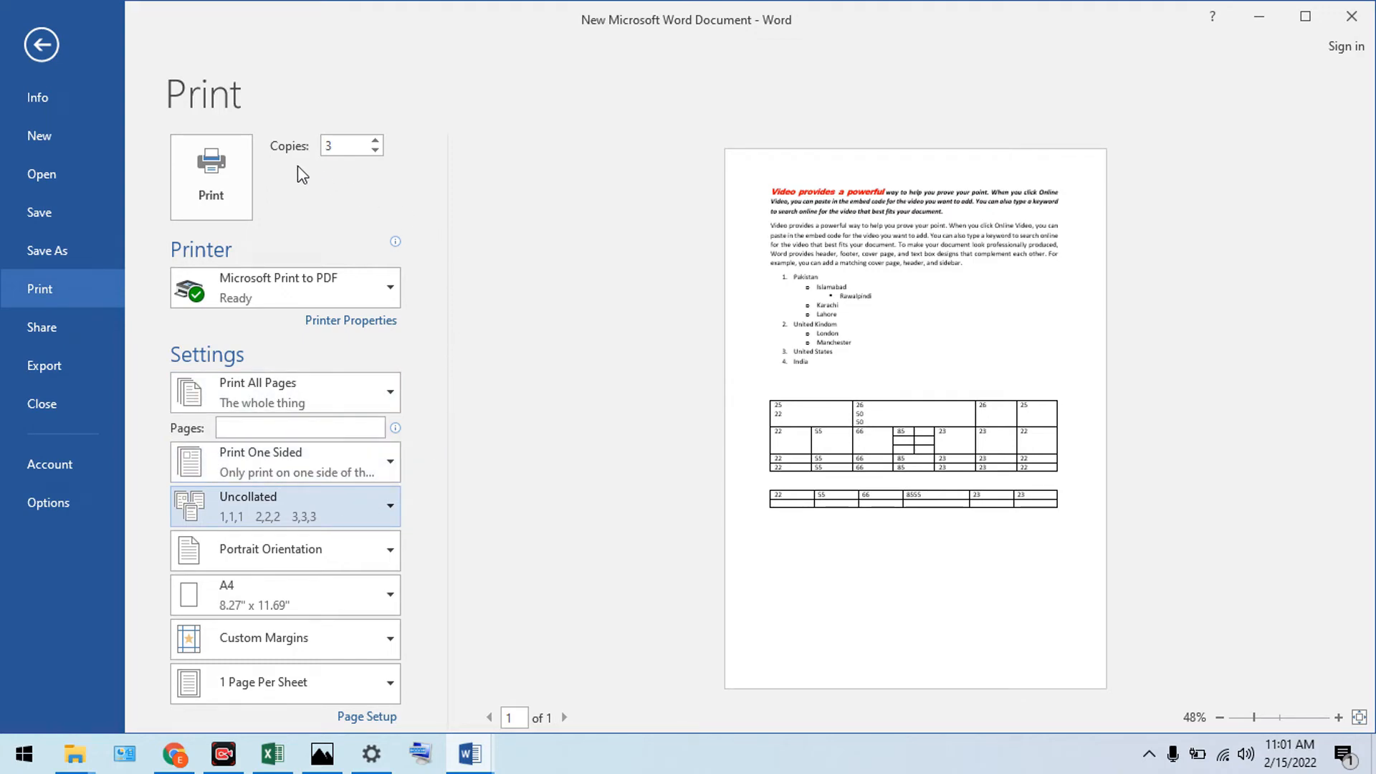
left_click(40, 43)
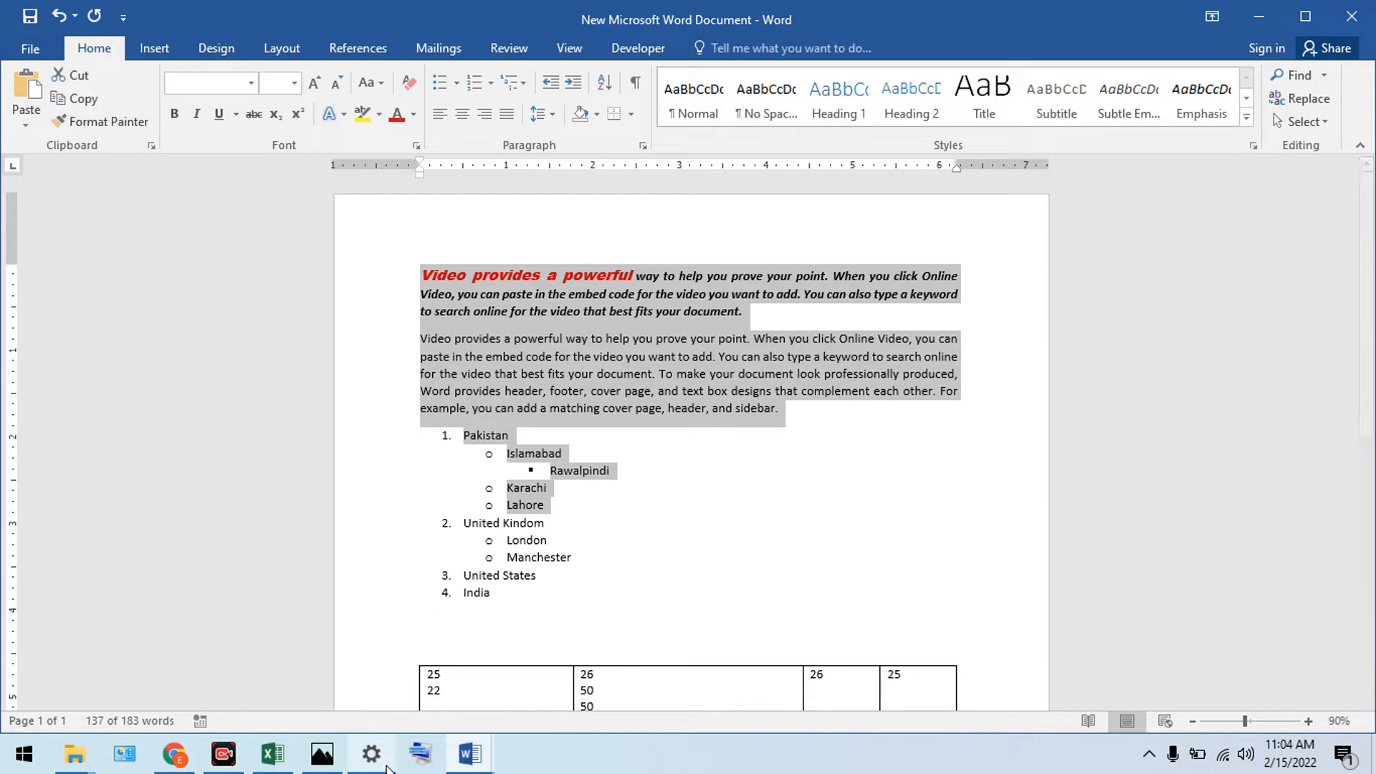
- Clear the text selection and place the cursor in the red word "Video" at the start of the first paragraph
mouse_move(471, 765)
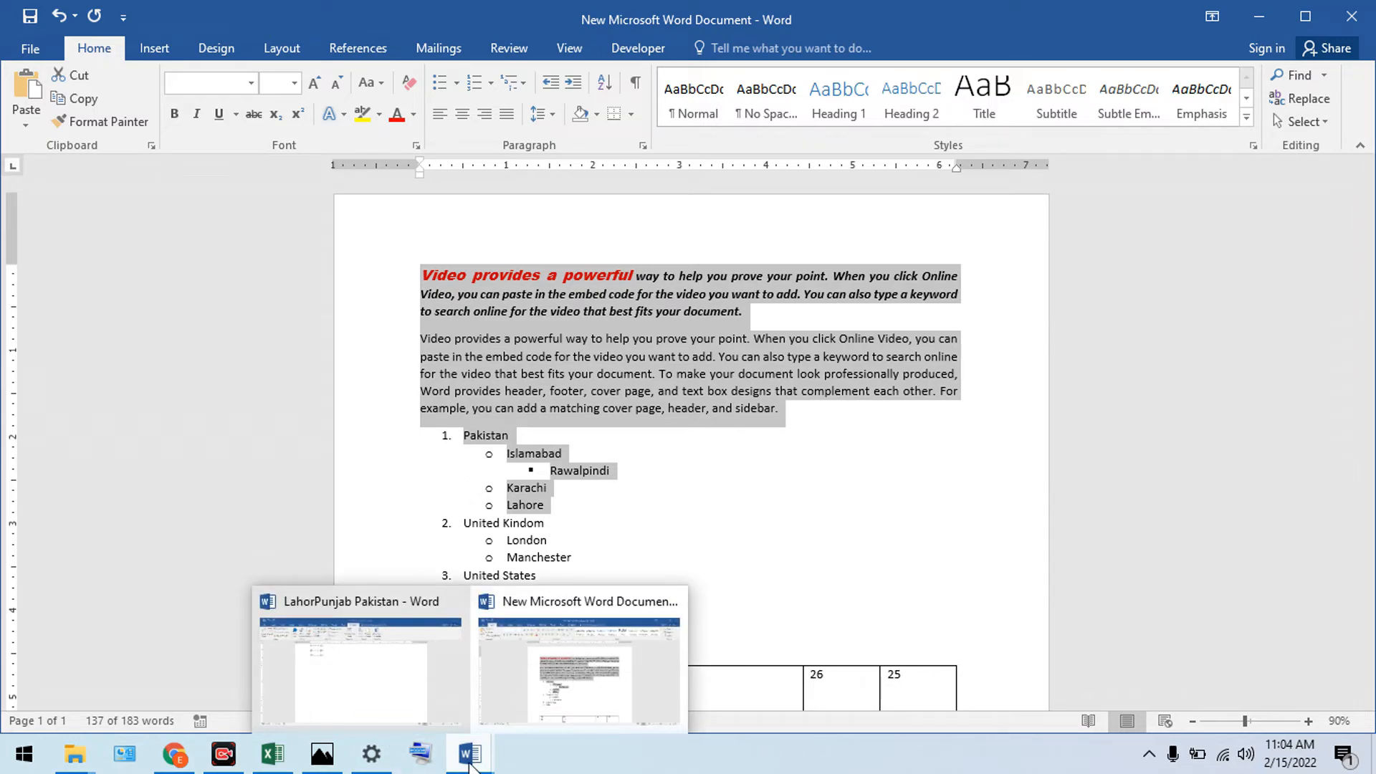
left_click(538, 399)
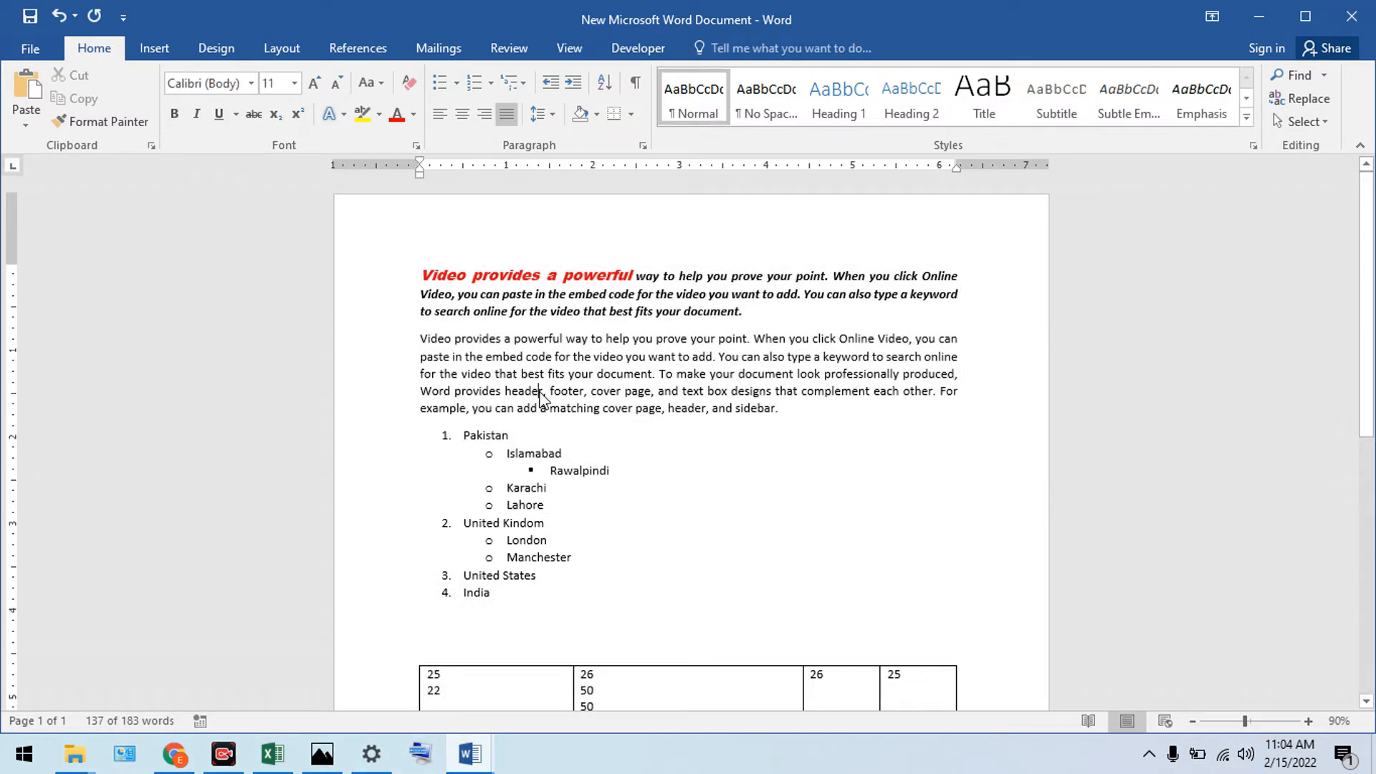
double_click(443, 268)
left_click(428, 273)
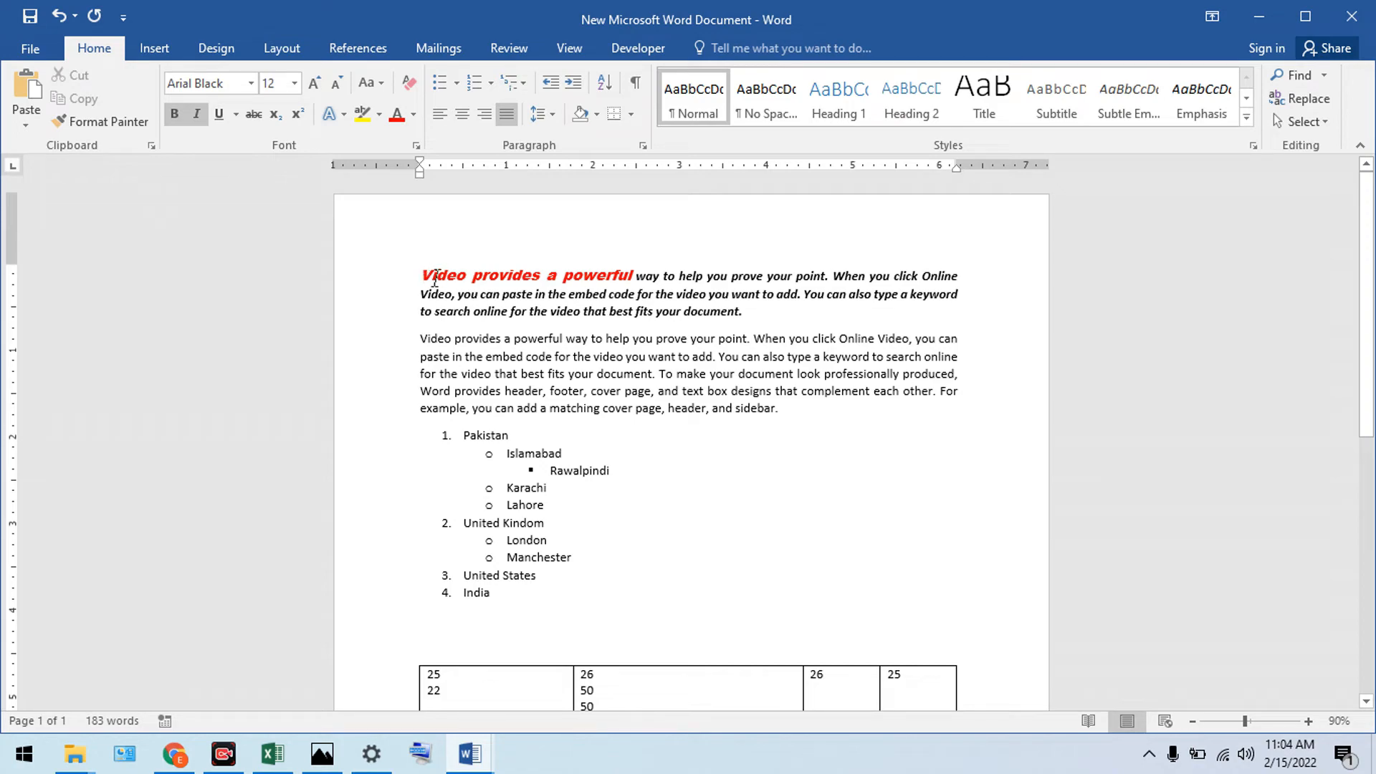
- Select the word "Video" and the whole first paragraph in turn, clearing each selection
left_click_drag(423, 274, 459, 279)
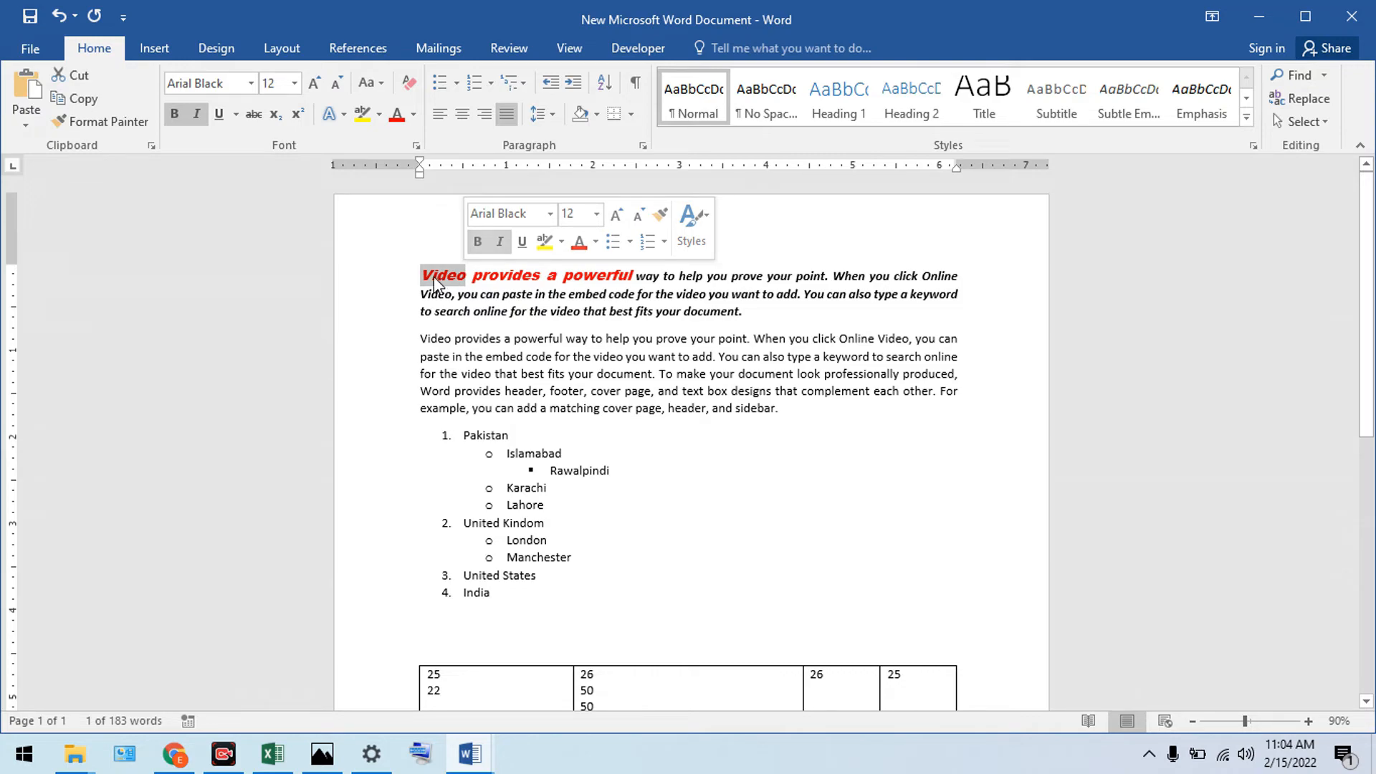
left_click_drag(423, 278, 588, 290)
left_click(543, 281)
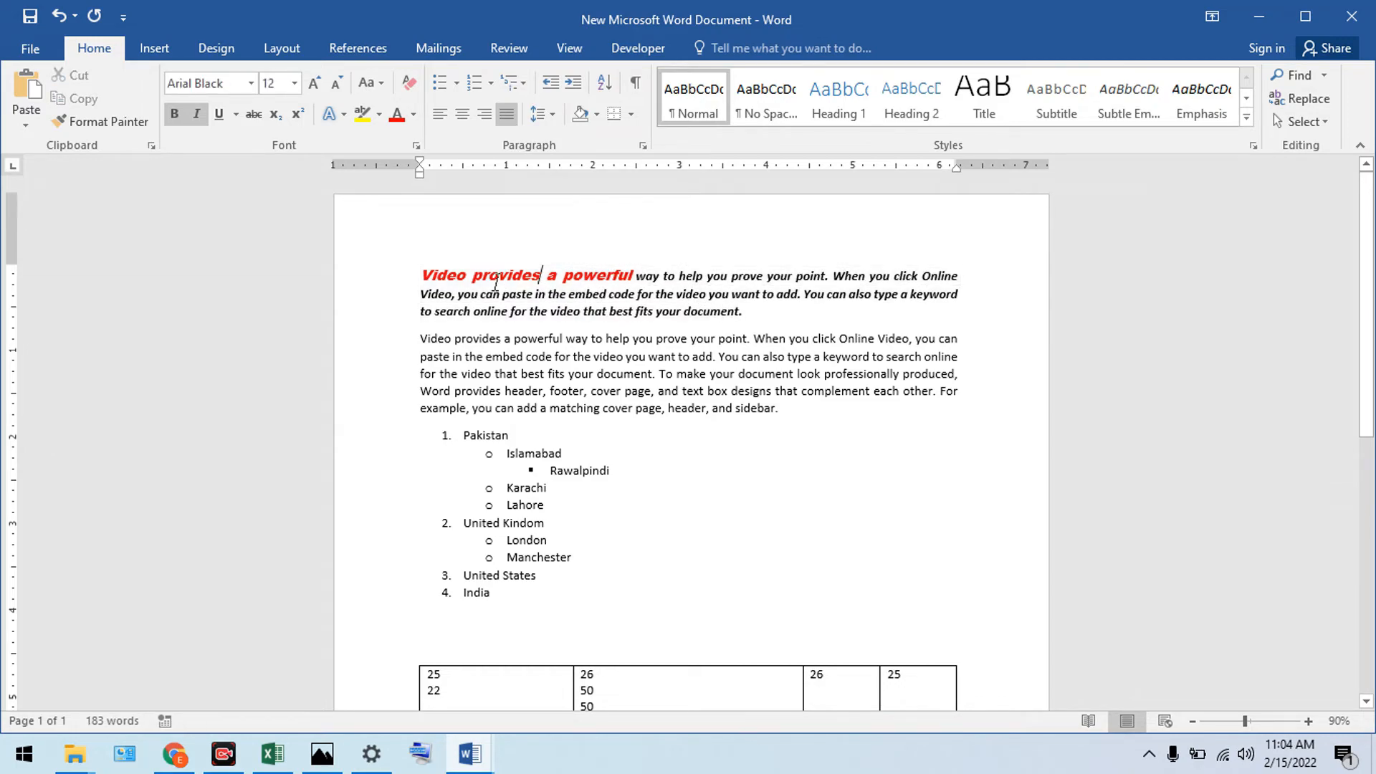
double_click(449, 275)
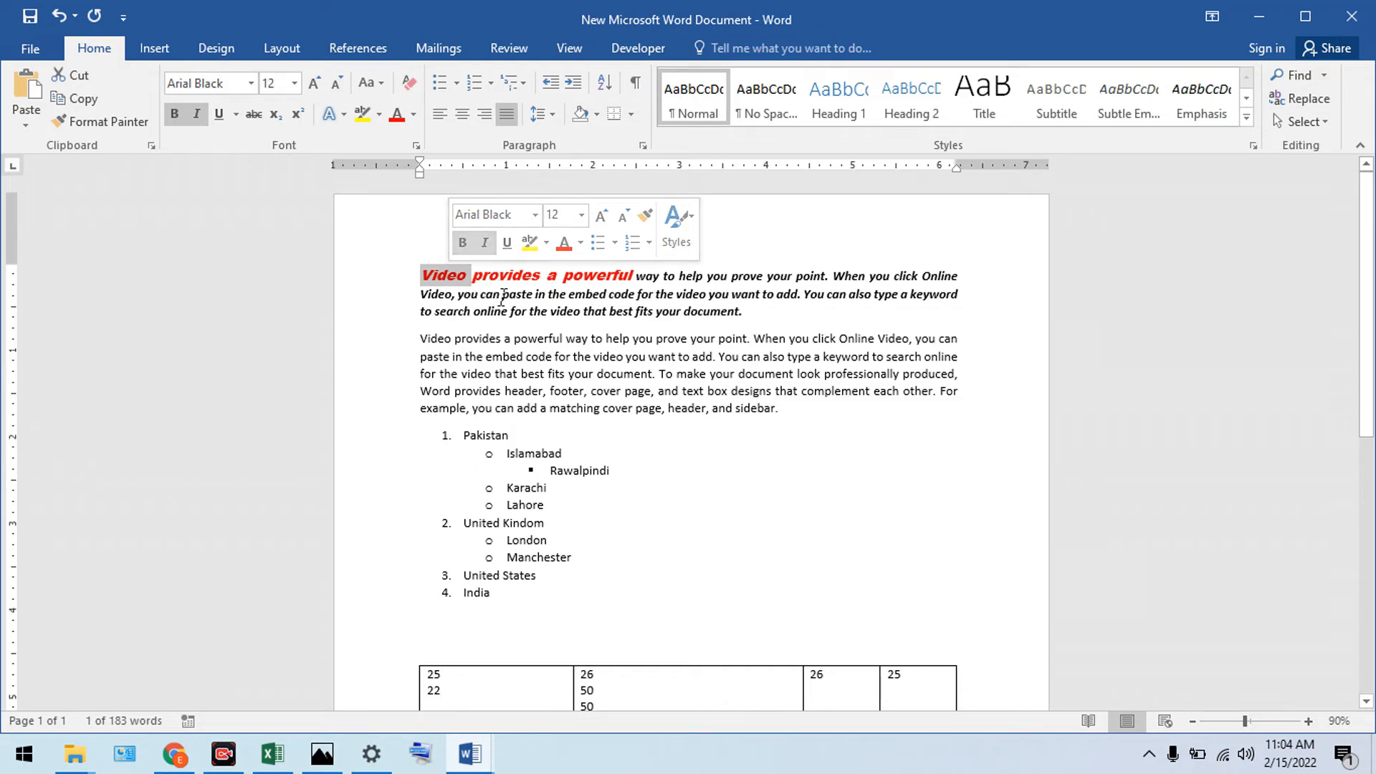
left_click(602, 294)
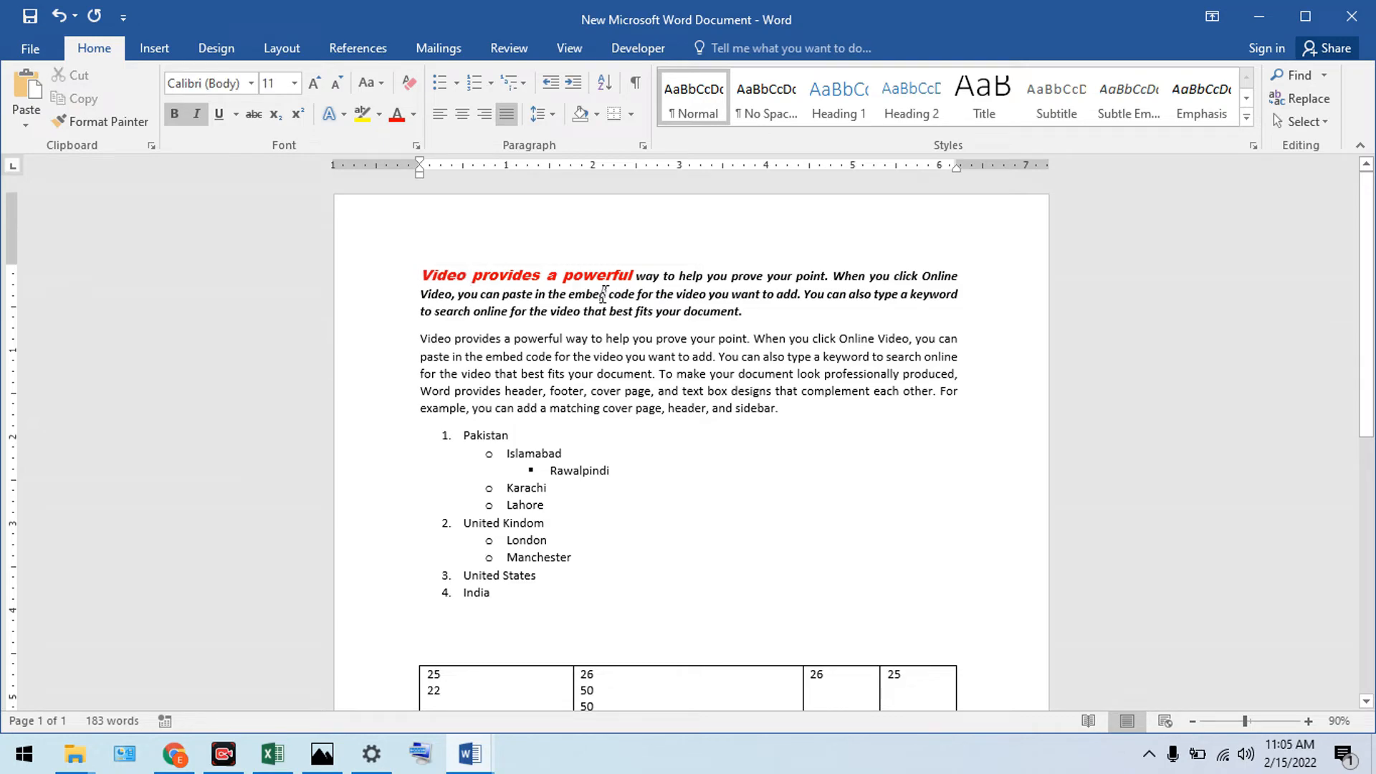
triple_click(602, 294)
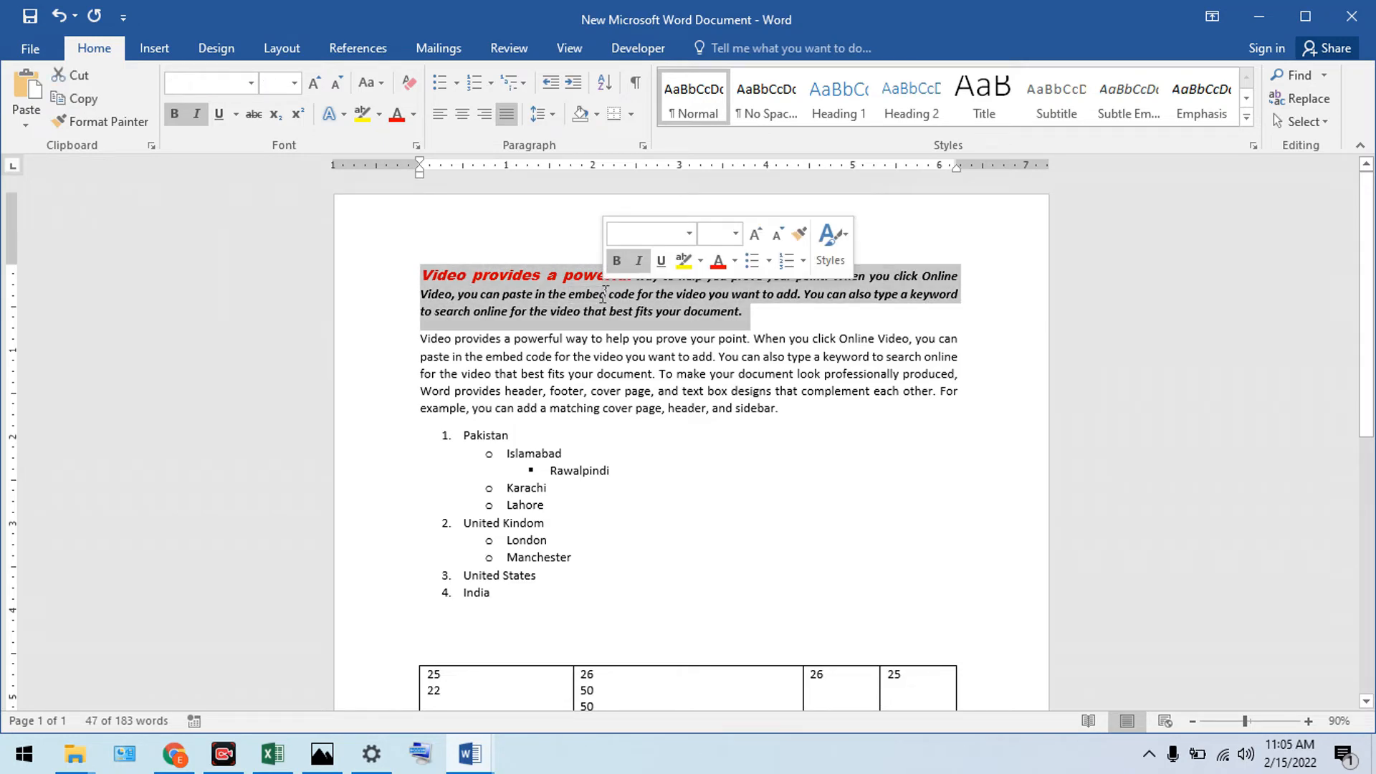
left_click(655, 302)
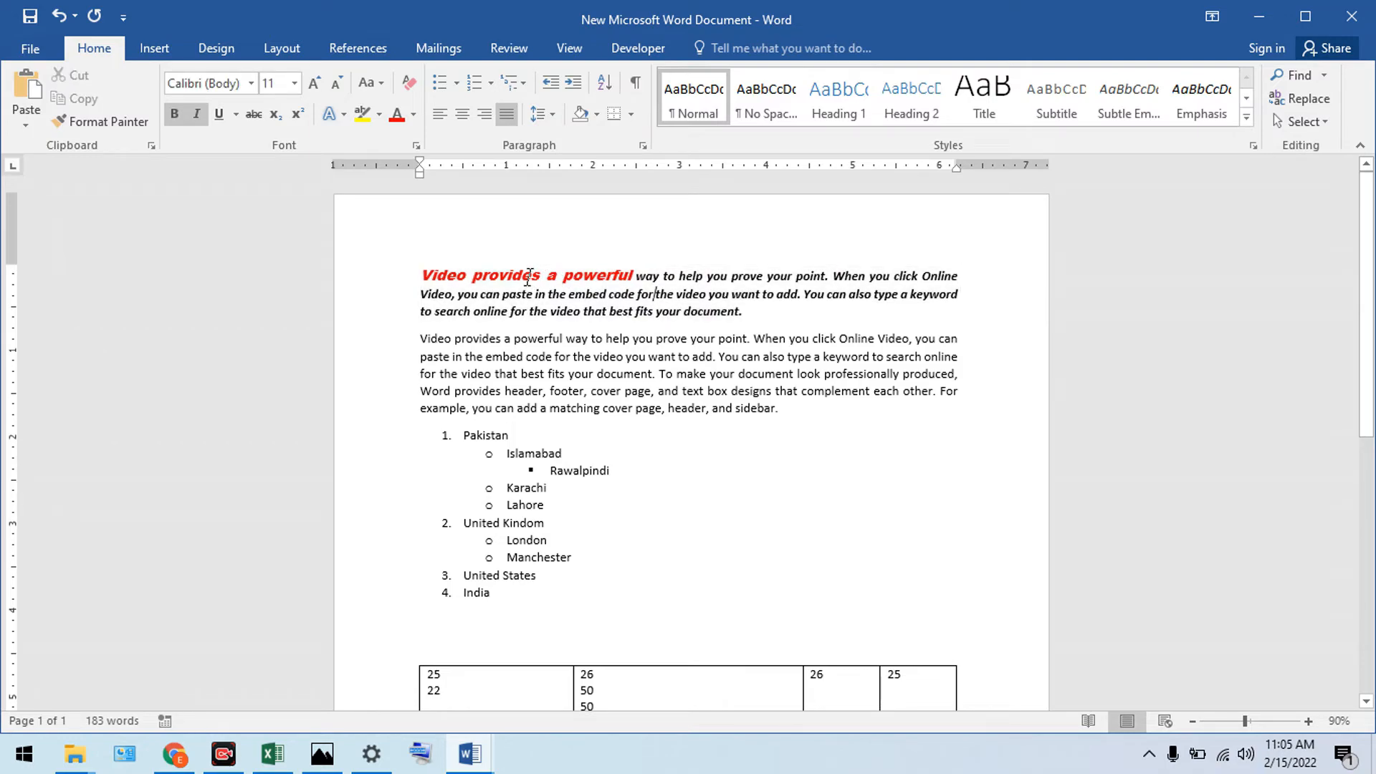
- Select the first line of the first paragraph from its beginning, and replace that with a selection of the entire paragraph
left_click(423, 275)
key("shift+End")
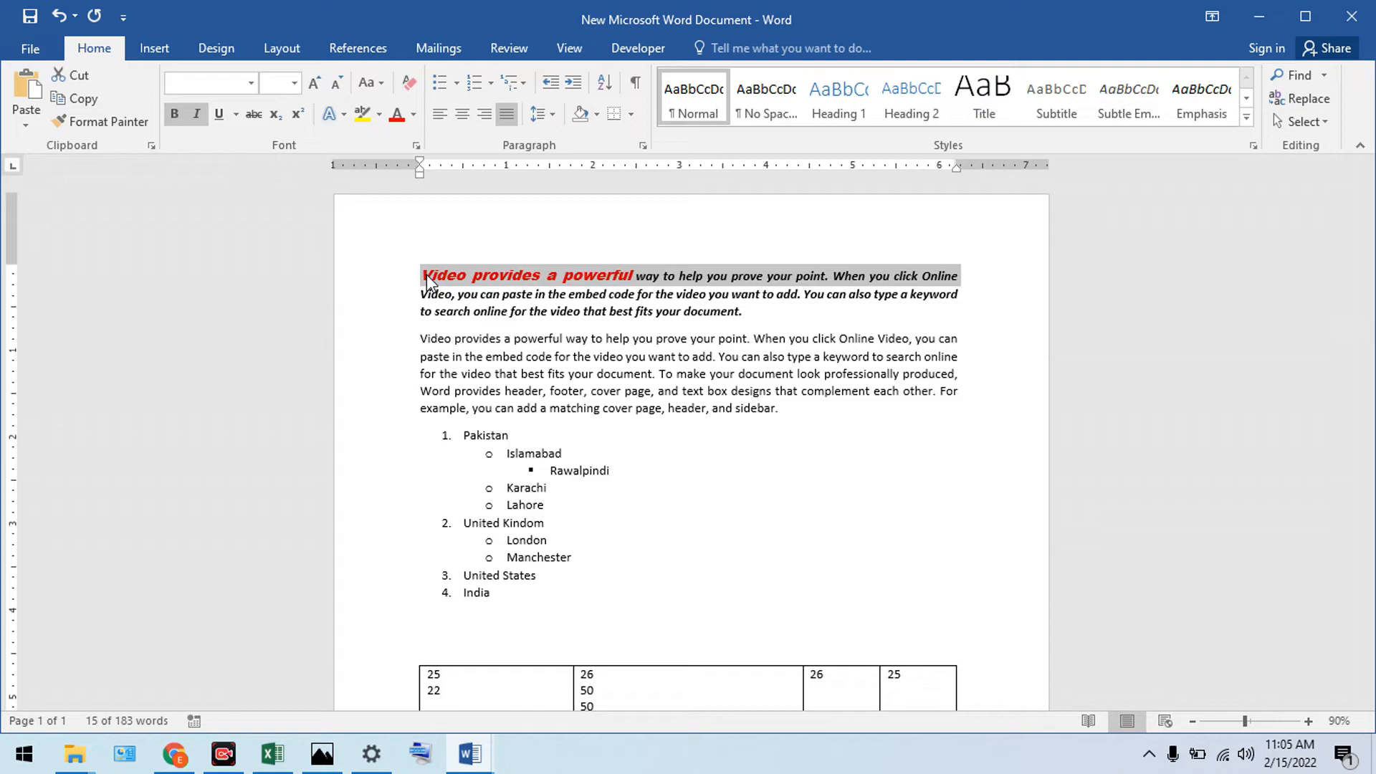
left_click(428, 280)
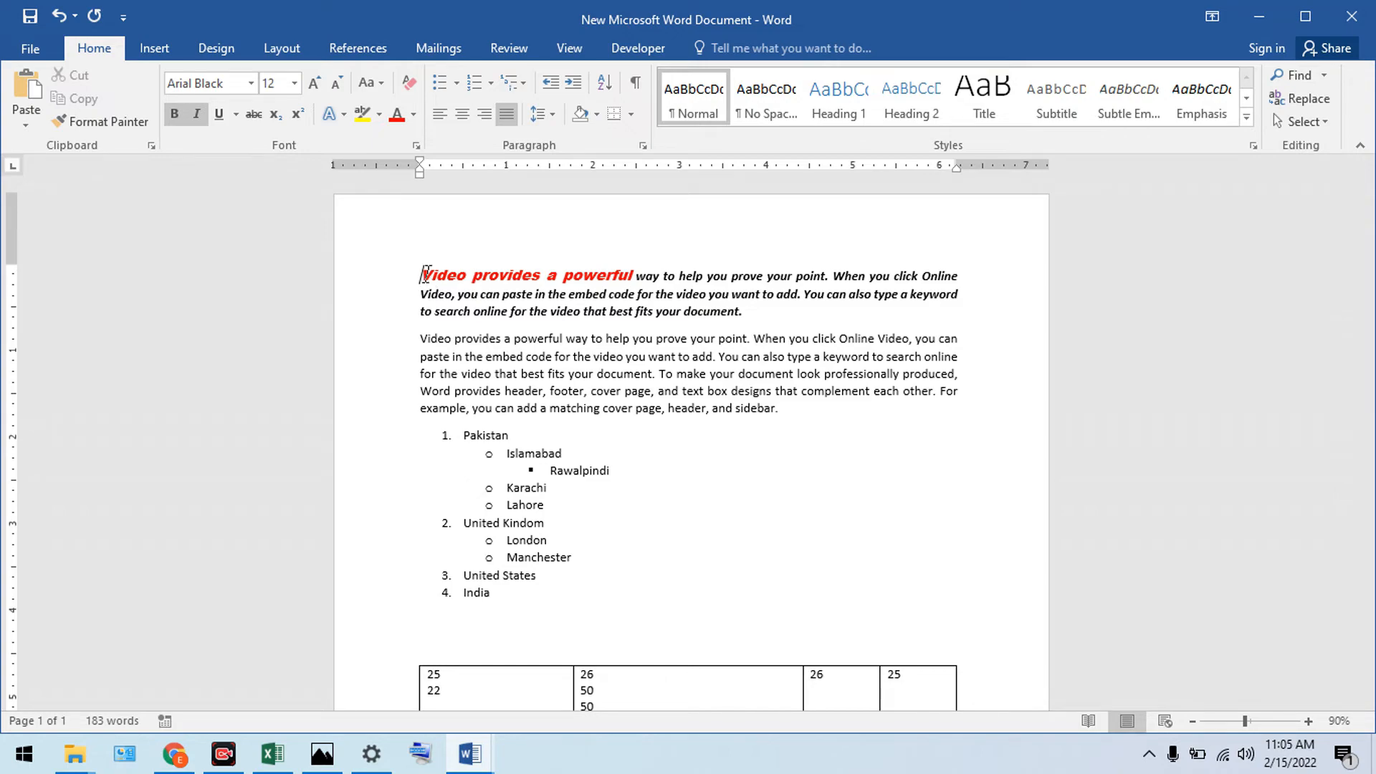
key("shift+End")
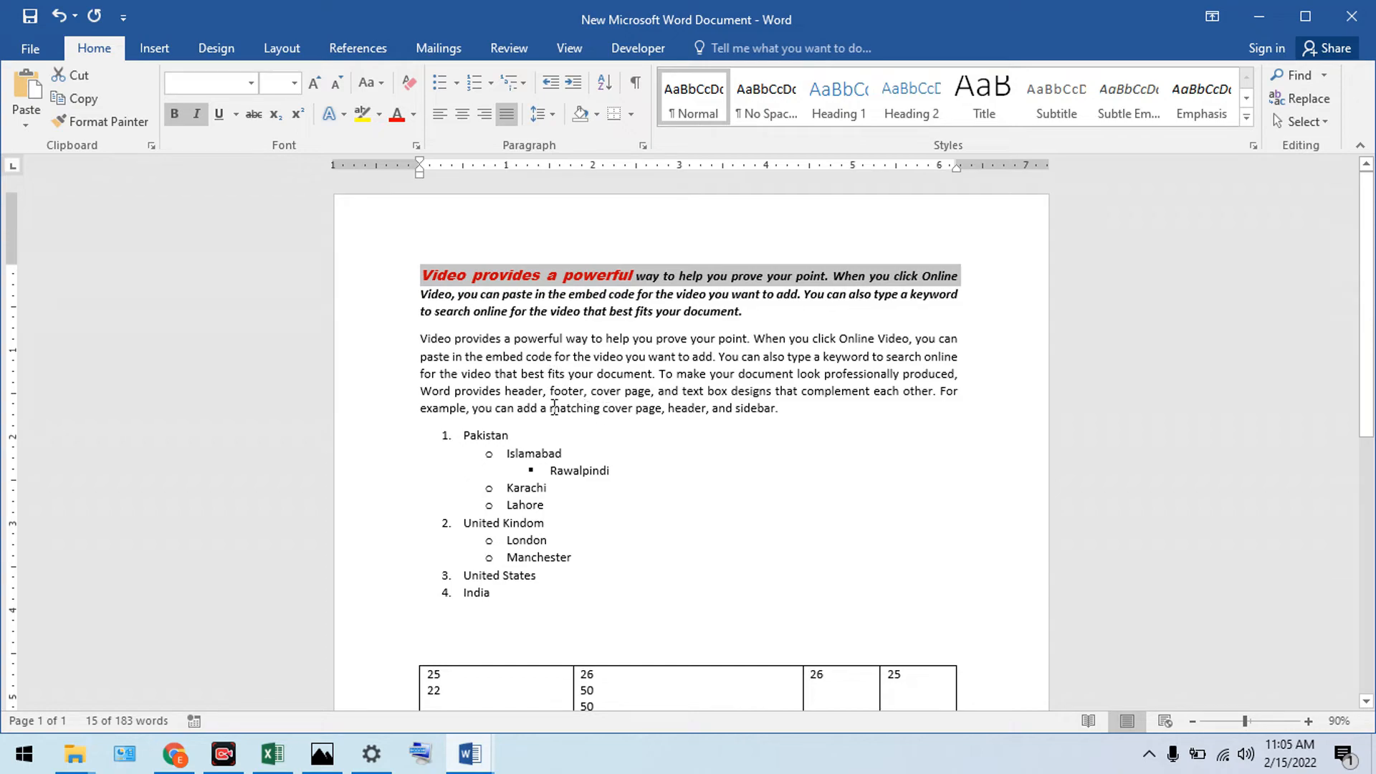
triple_click(560, 300)
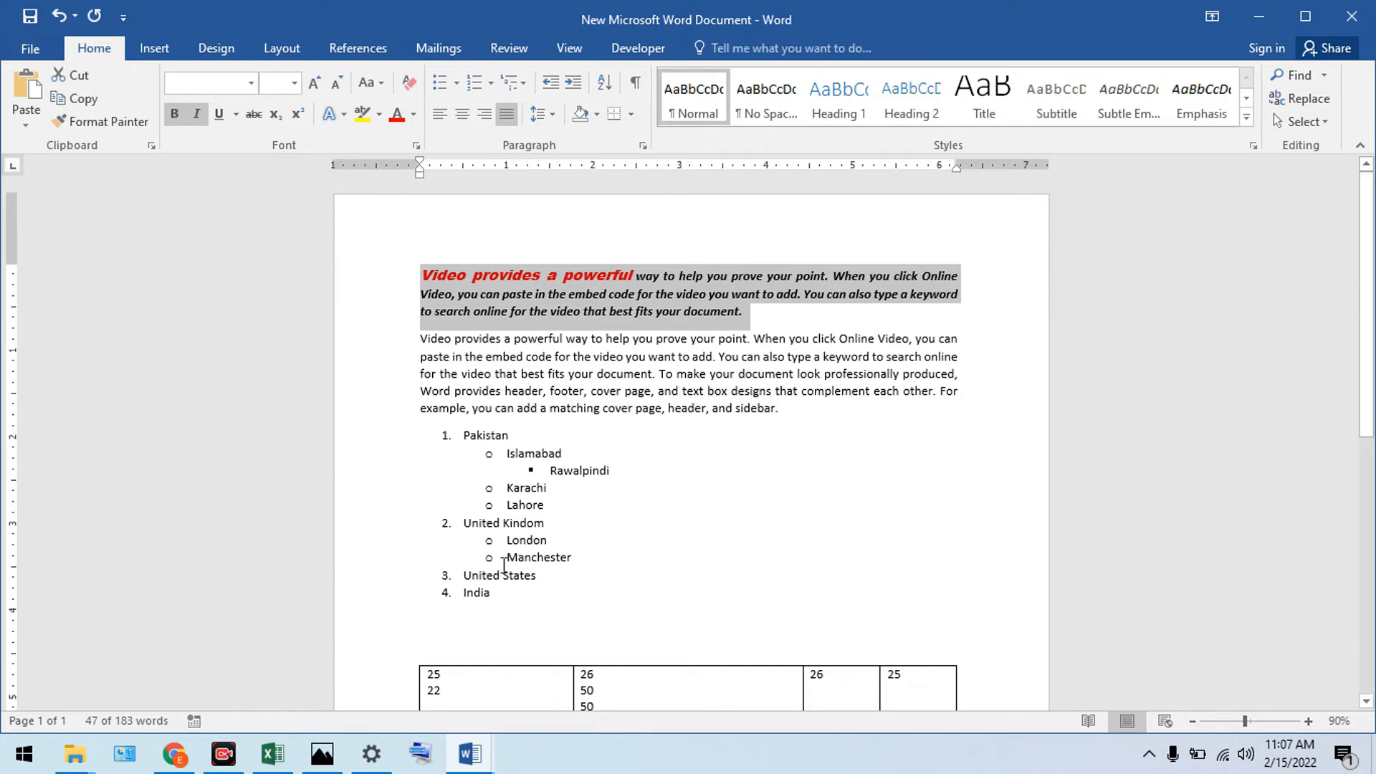
- Switch to the LahorPunjab Pakistan document and go to the numbered city list on its second page
scroll(504, 566, "down", 1)
scroll(504, 566, "down", 5)
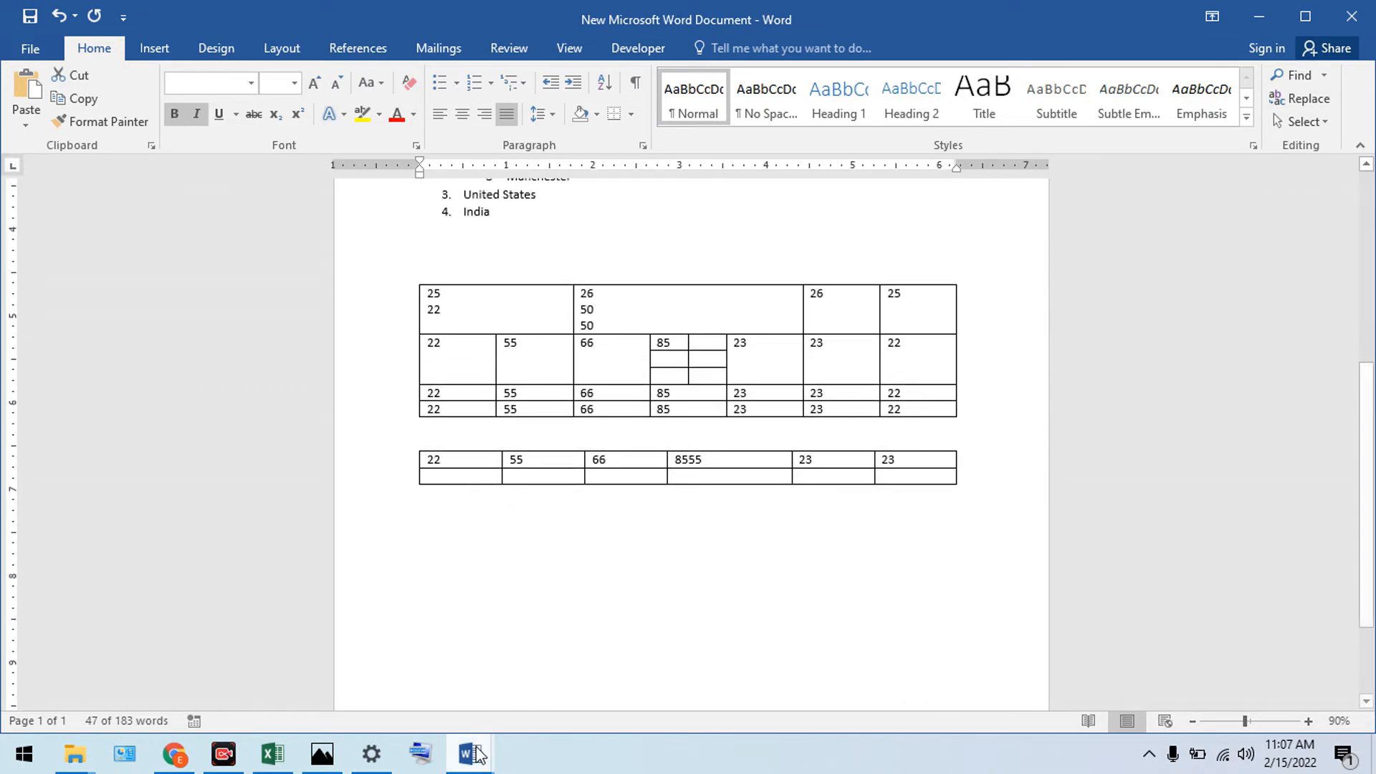
mouse_move(477, 756)
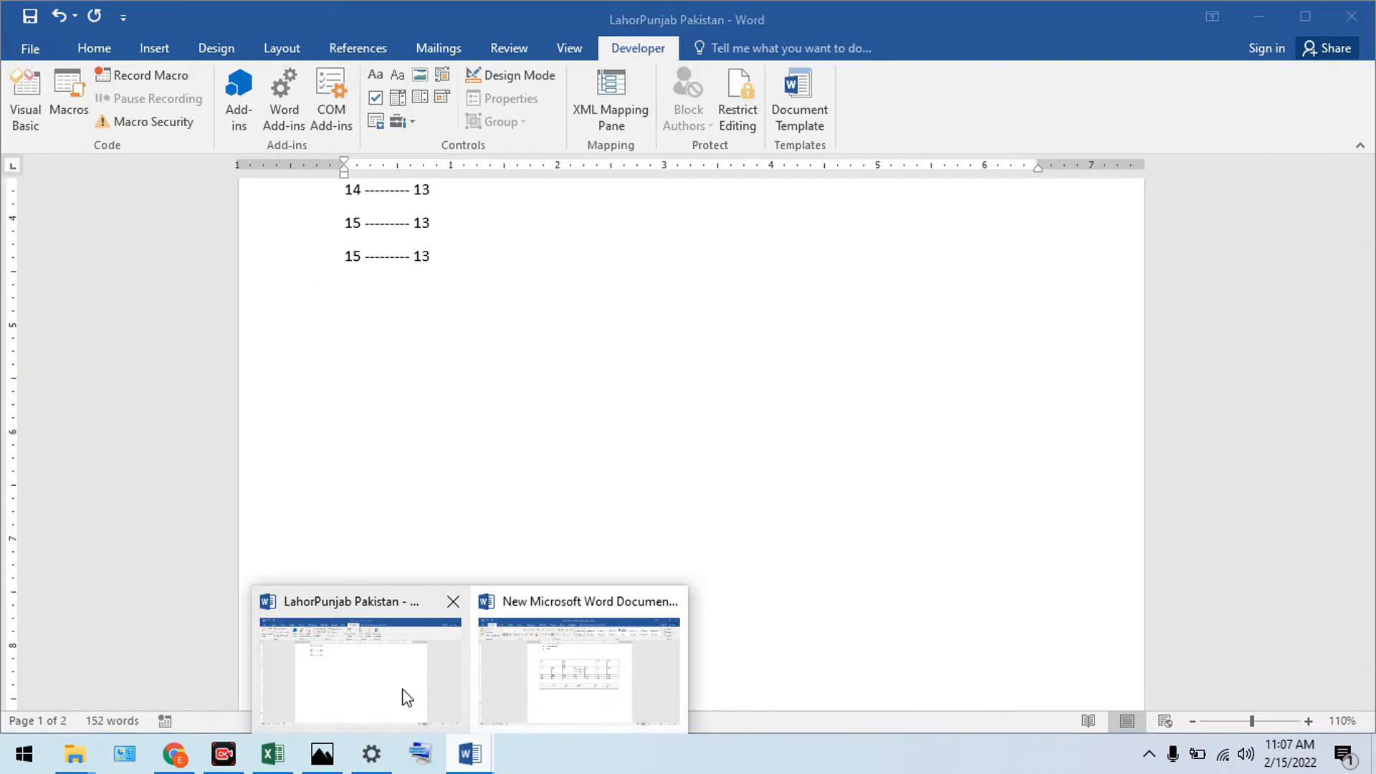
left_click(407, 697)
scroll(476, 484, "up", 8)
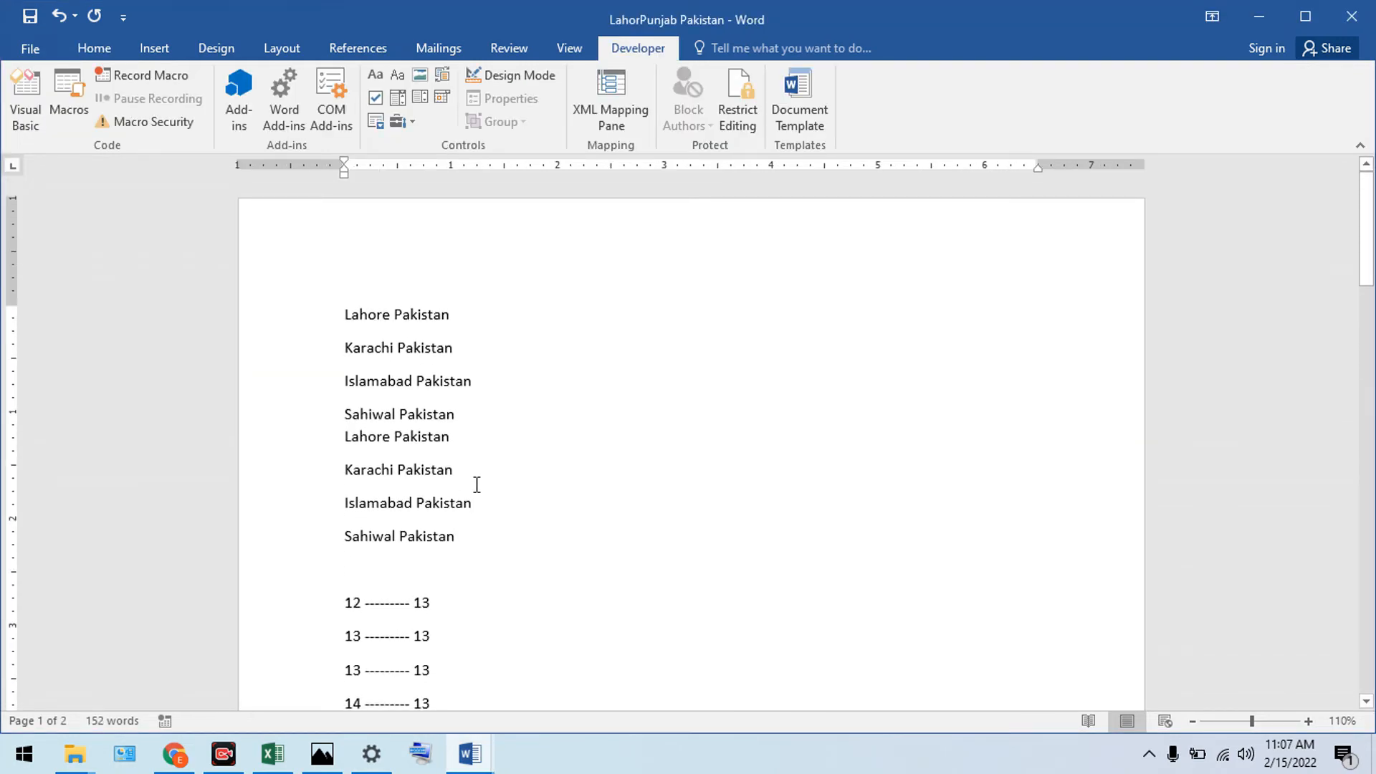
scroll(477, 484, "down", 12)
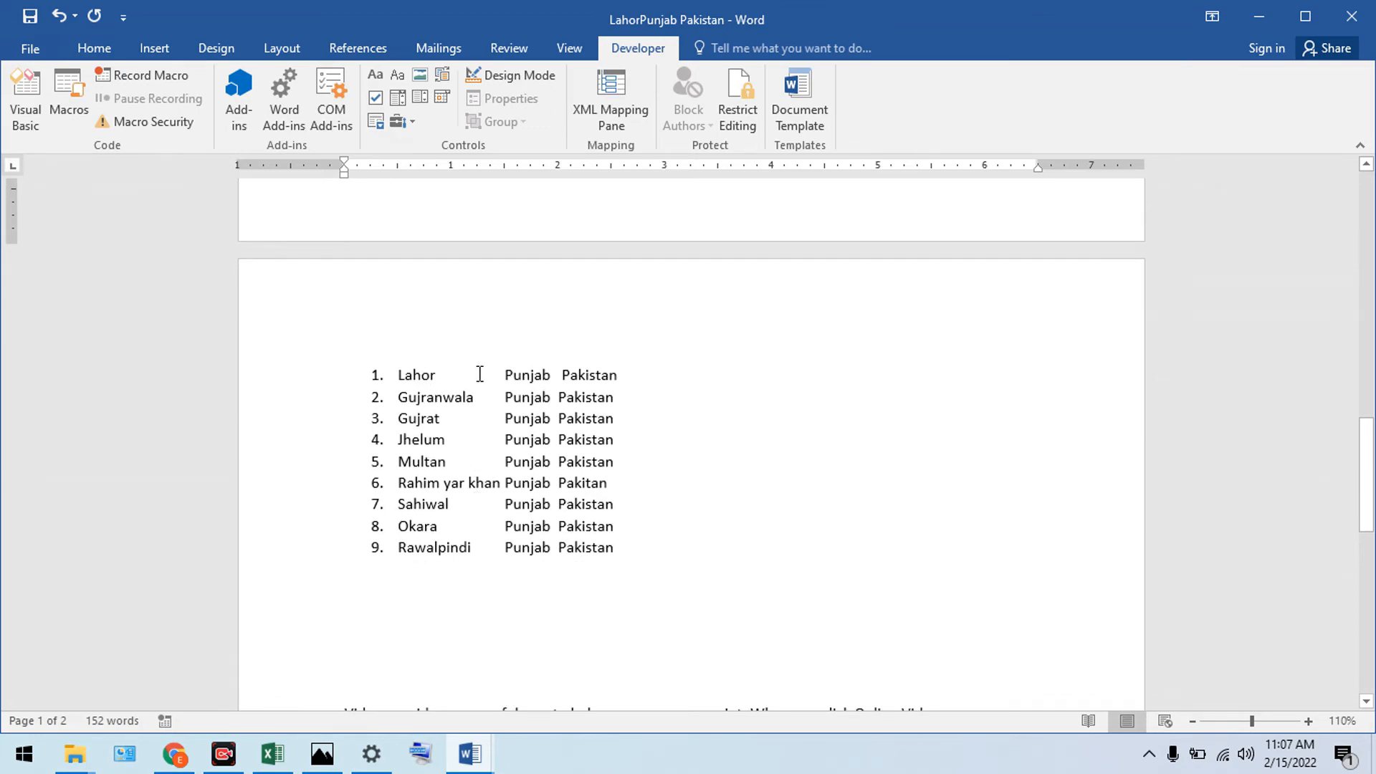
- Try to select only the "Punjab" column of the numbered list with an ordinary text selection, and clear the selection
left_click_drag(501, 374, 534, 463)
left_click(504, 374)
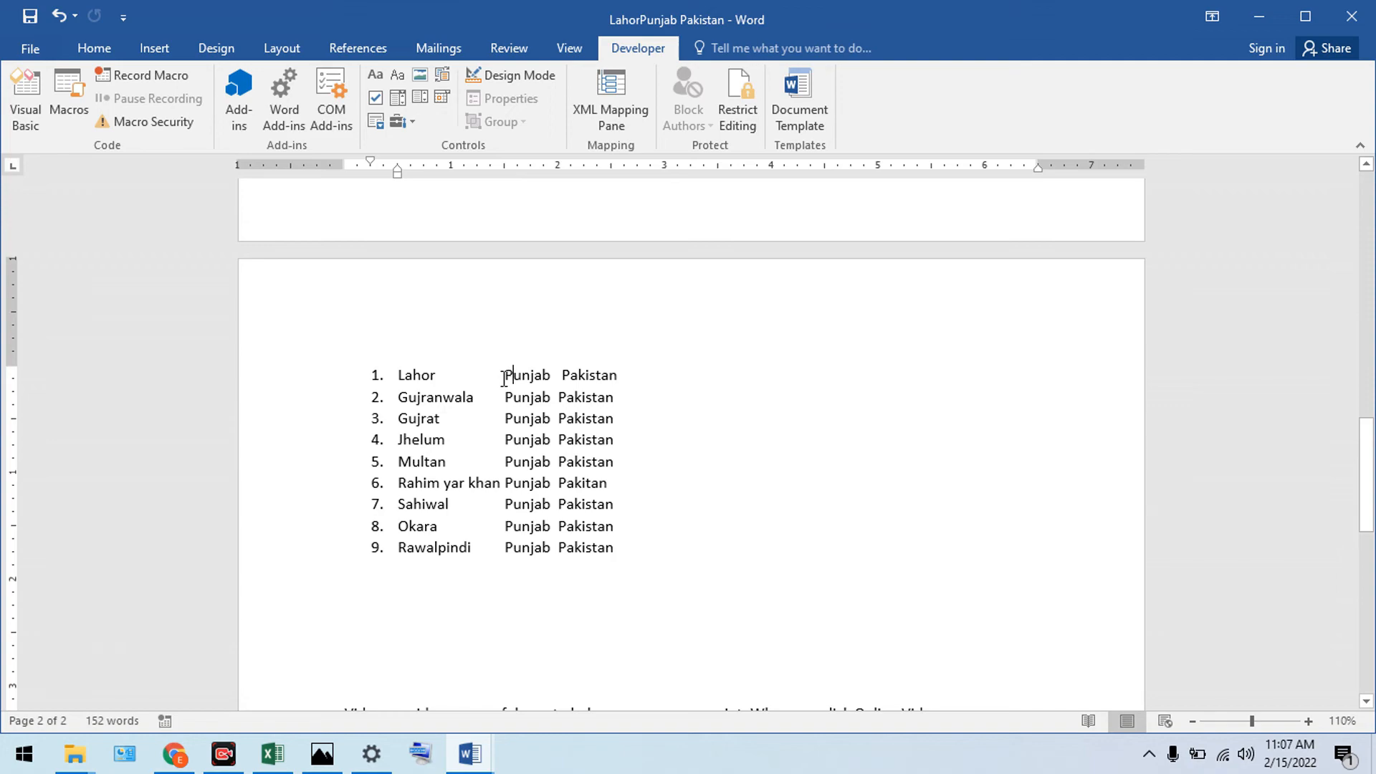
left_click_drag(505, 375, 559, 482)
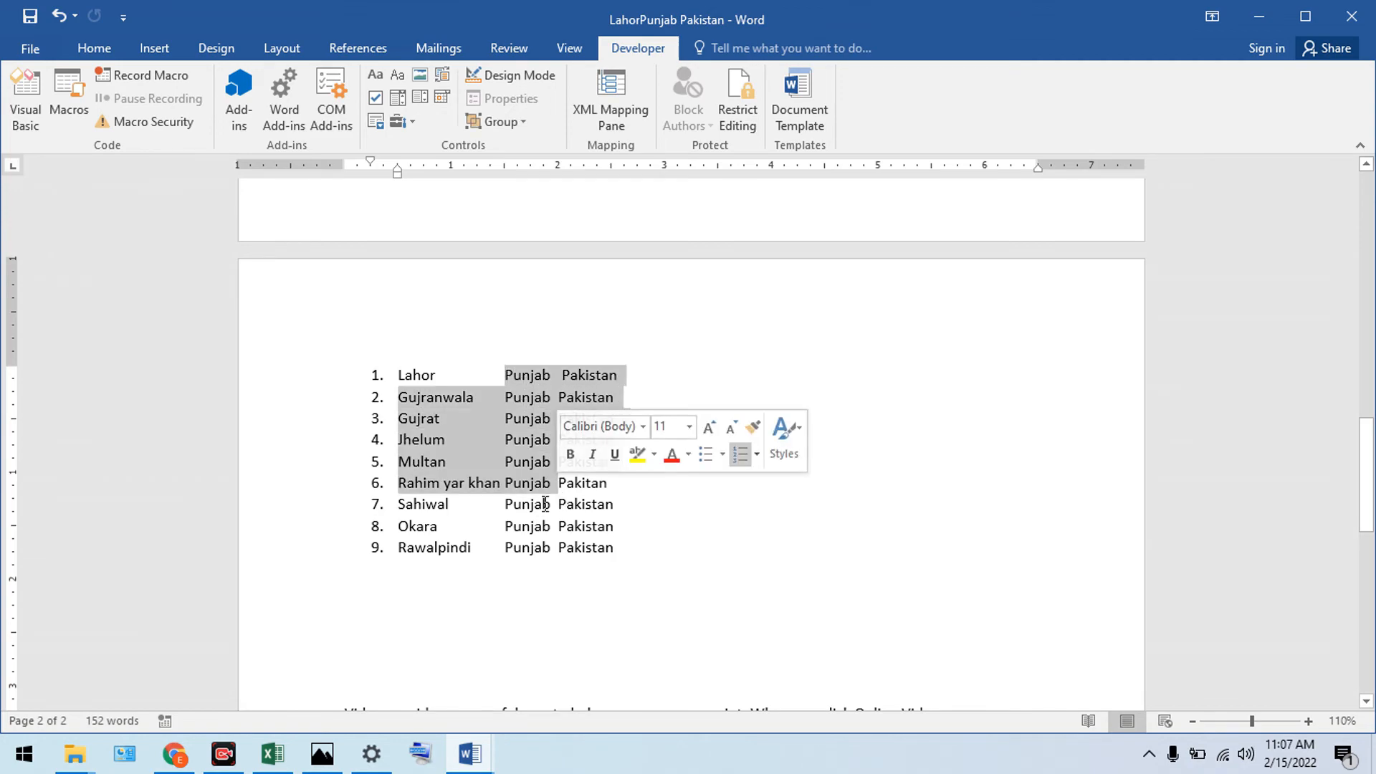
left_click(534, 504)
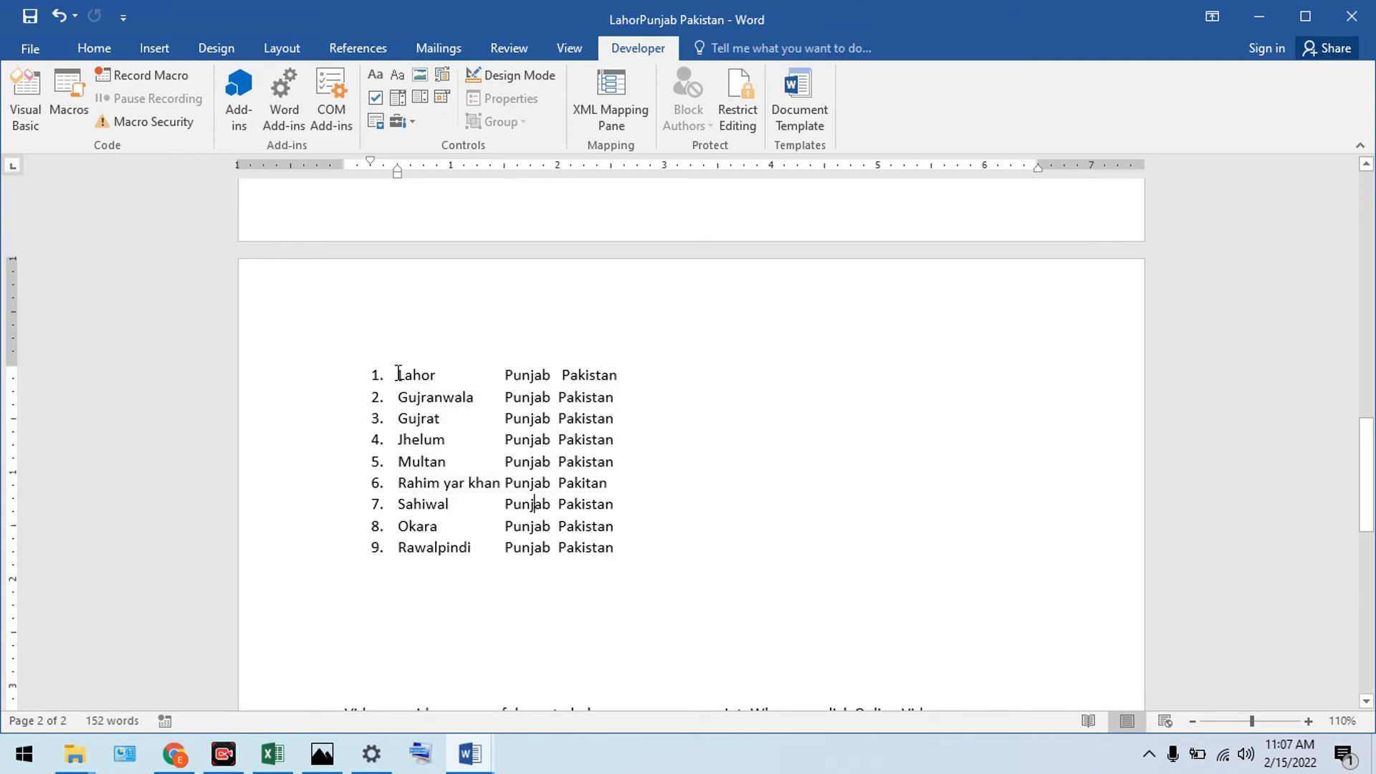
left_click_drag(400, 376, 414, 377)
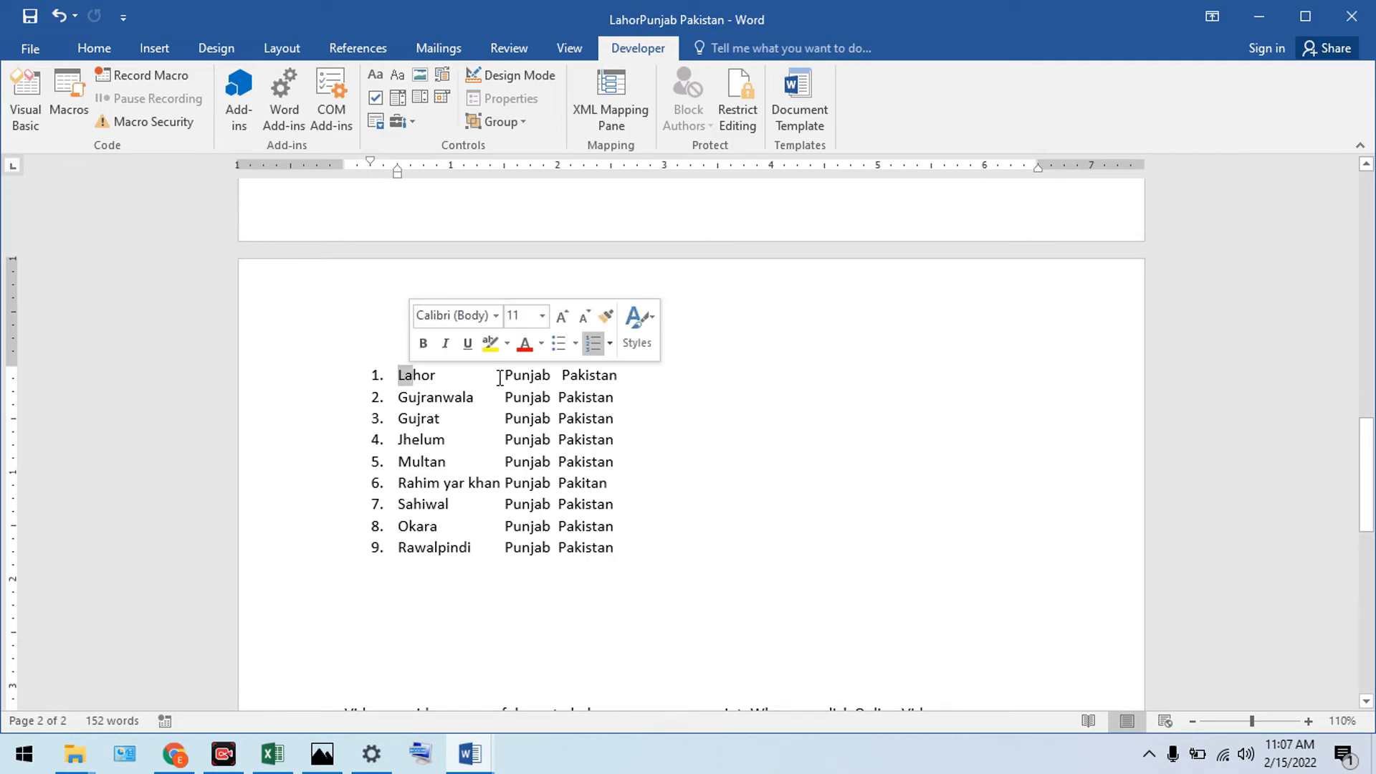
left_click_drag(504, 377, 549, 526)
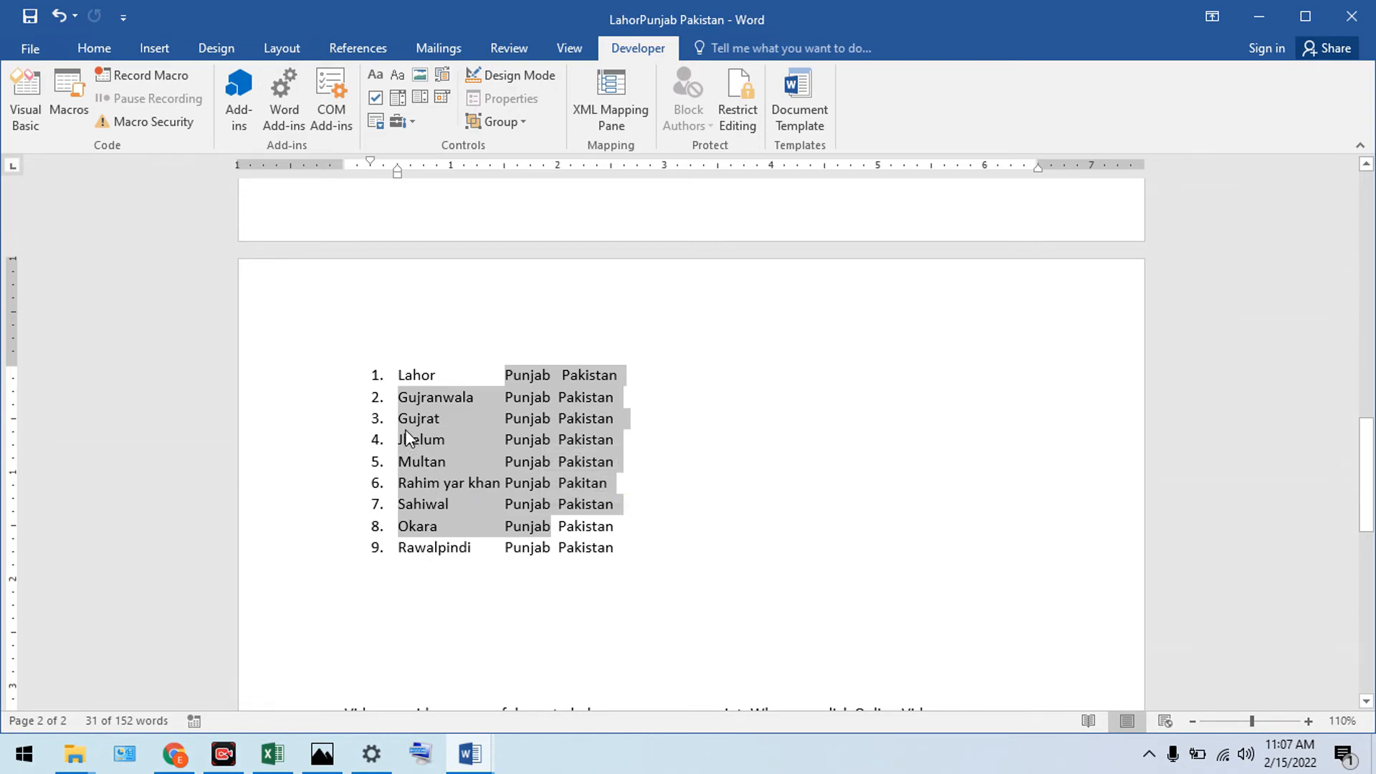
left_click(403, 375)
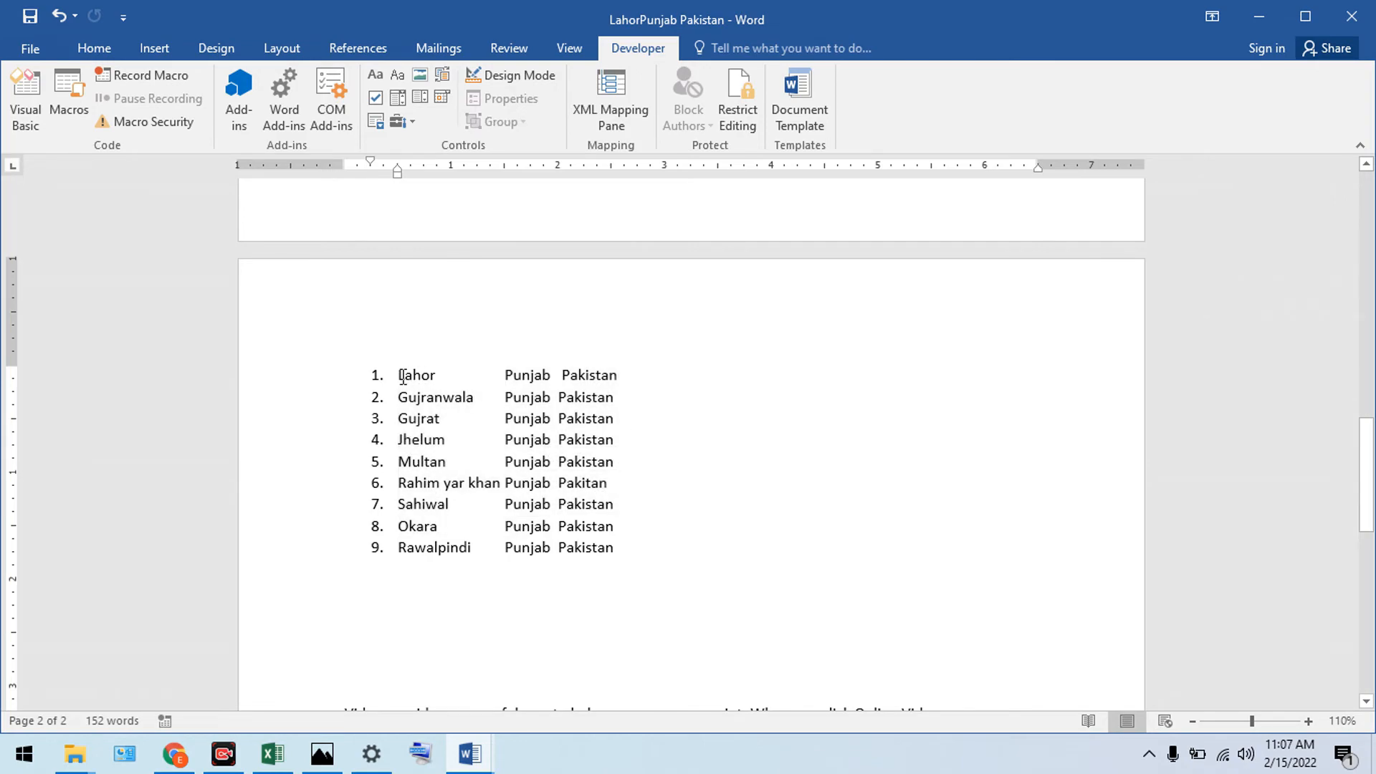
- Try to select only the city names in the numbered list with an ordinary text selection, and clear the selection
left_click_drag(400, 375, 517, 406)
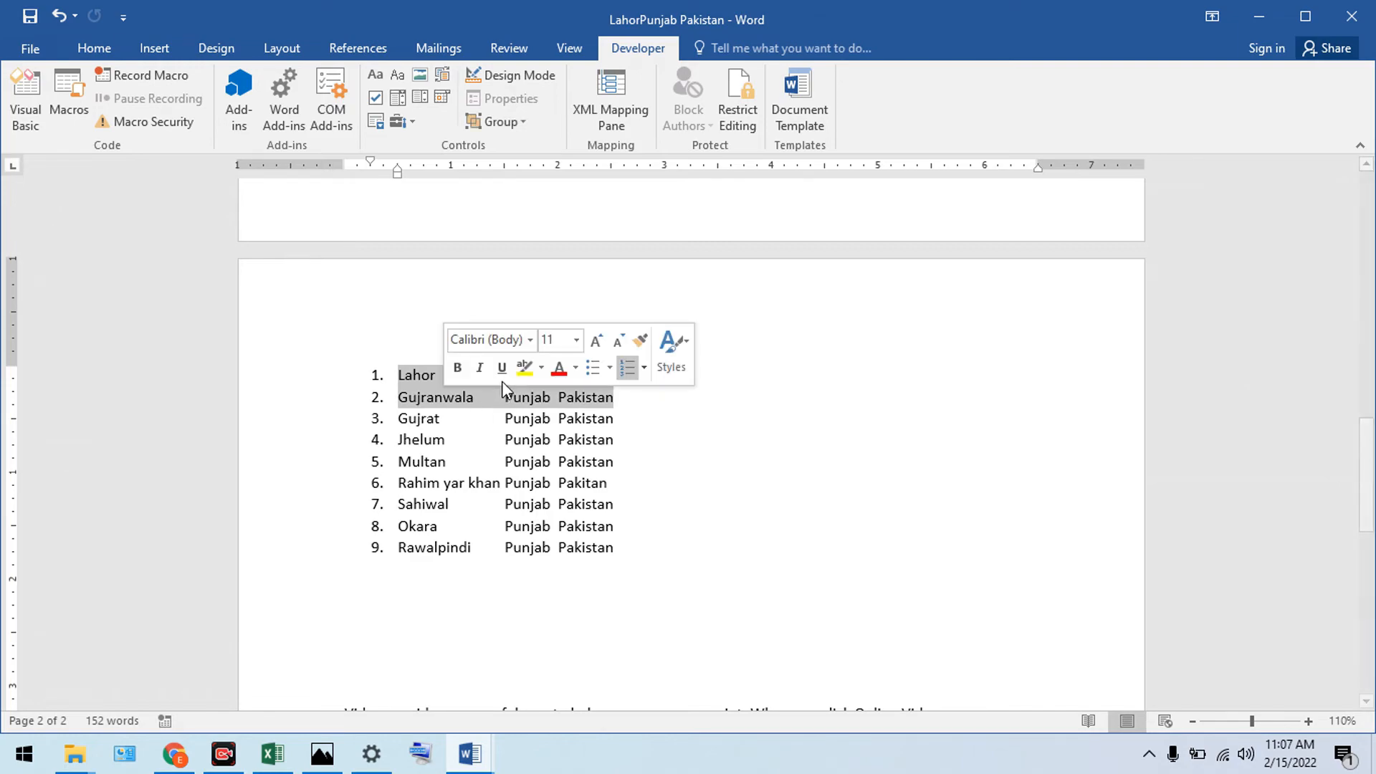
left_click(399, 374)
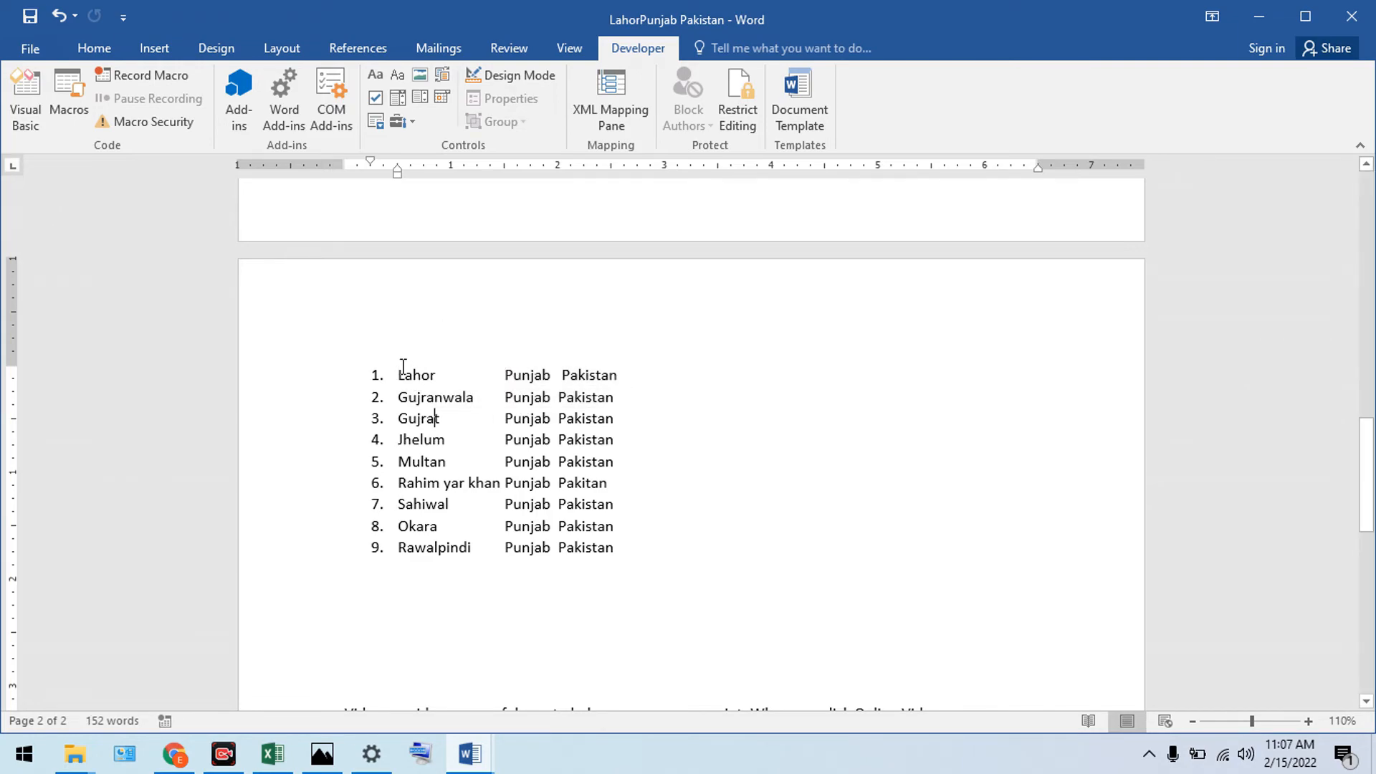
left_click_drag(399, 374, 437, 411)
left_click(445, 399)
- Select the city names from Lahor to Rawalpindi as a vertical text block and copy them
left_click_drag(397, 375, 502, 564)
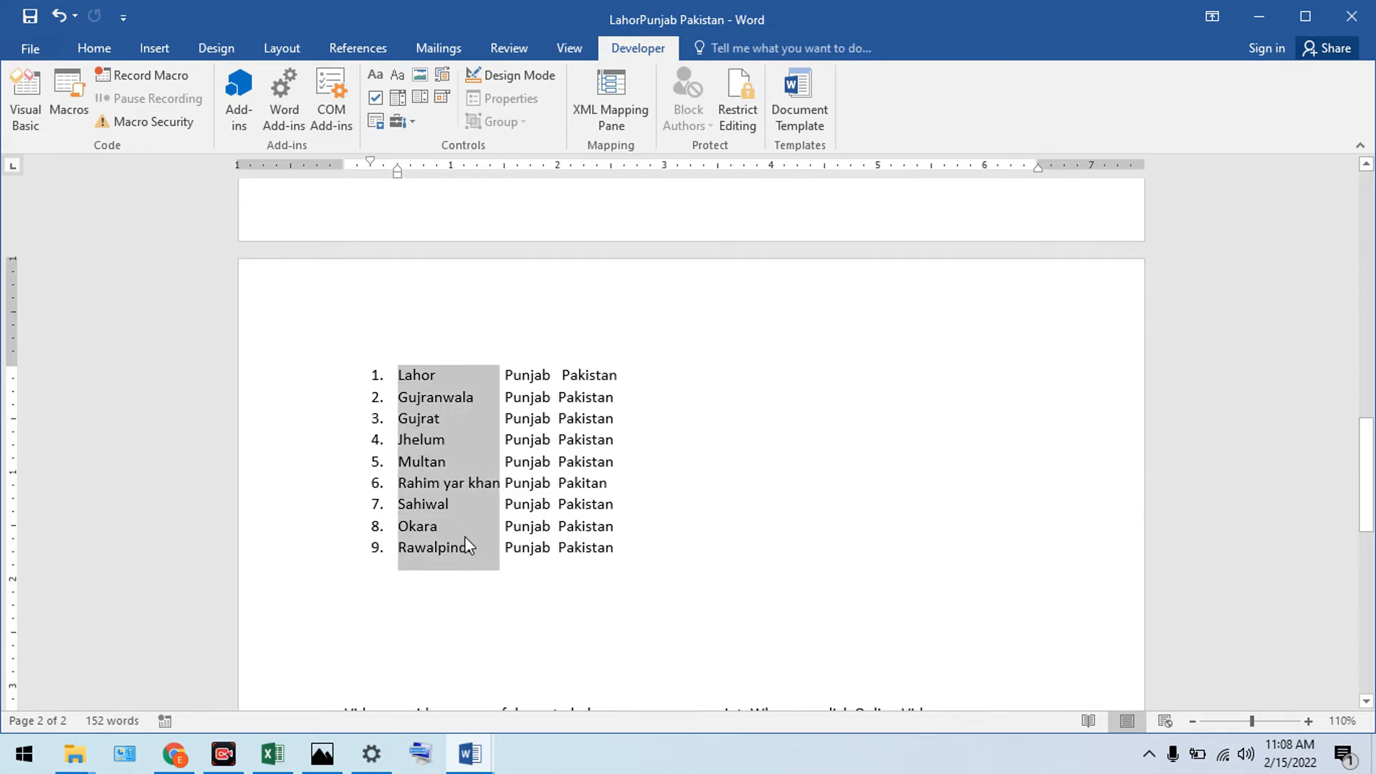
right_click(451, 487)
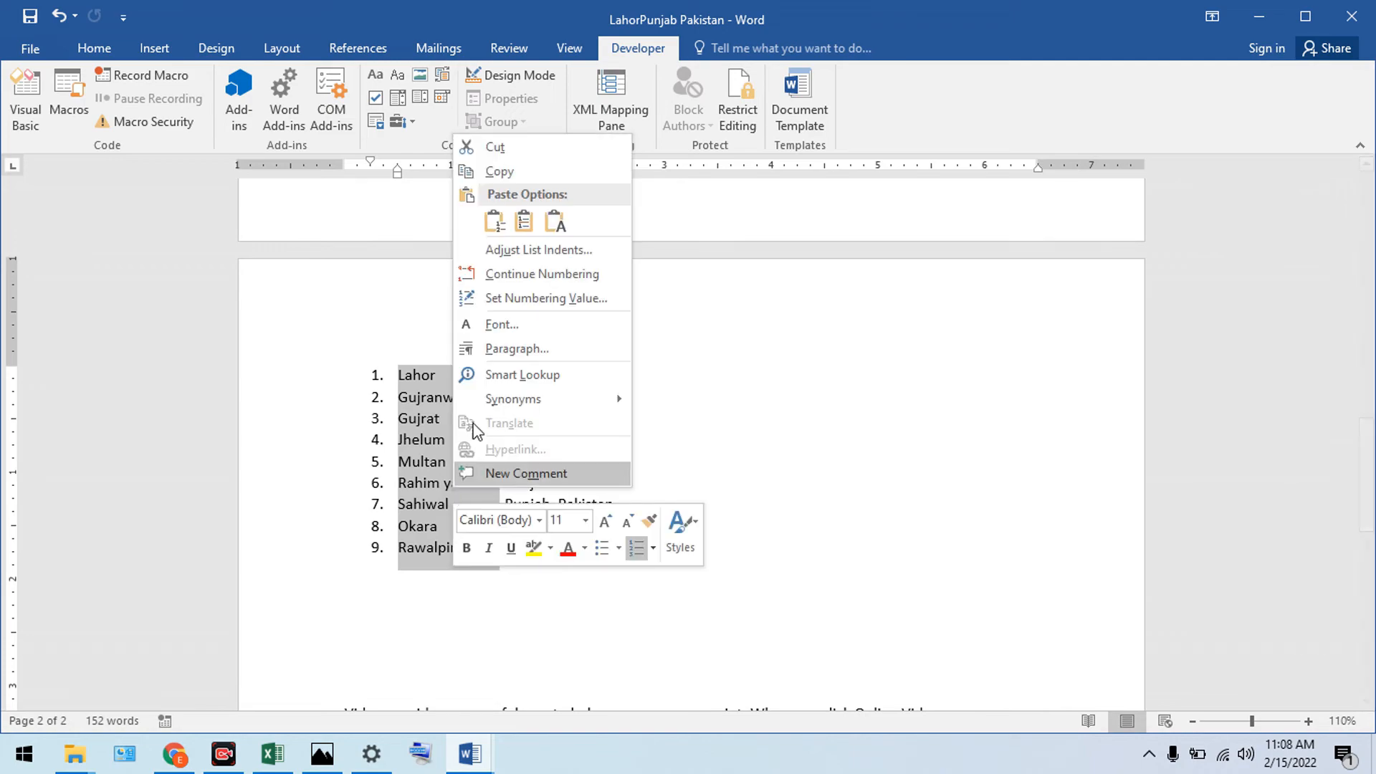
left_click(508, 180)
- Add two new lines below the "Video provides" paragraph and paste the copied city names there
scroll(437, 530, "down", 10)
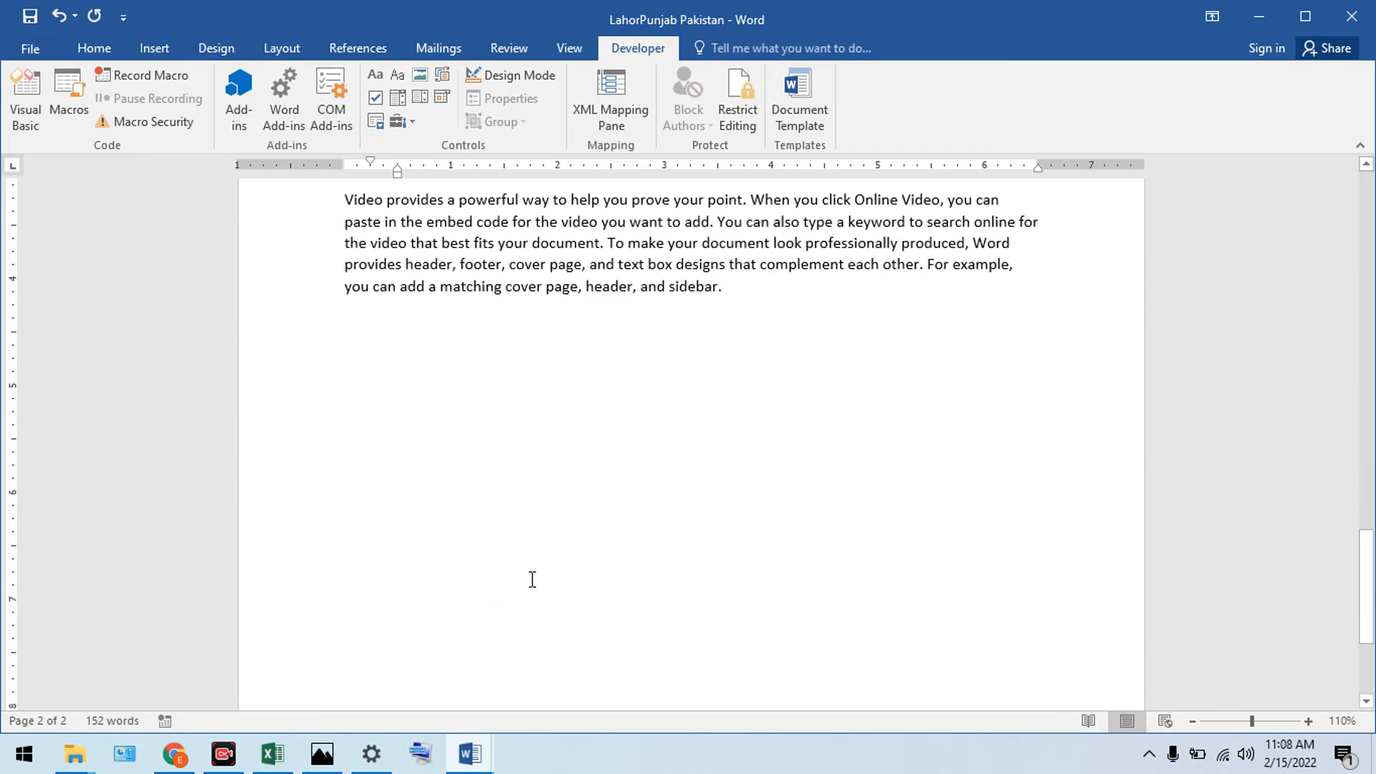
left_click(486, 510)
key("Return")
key("Return")
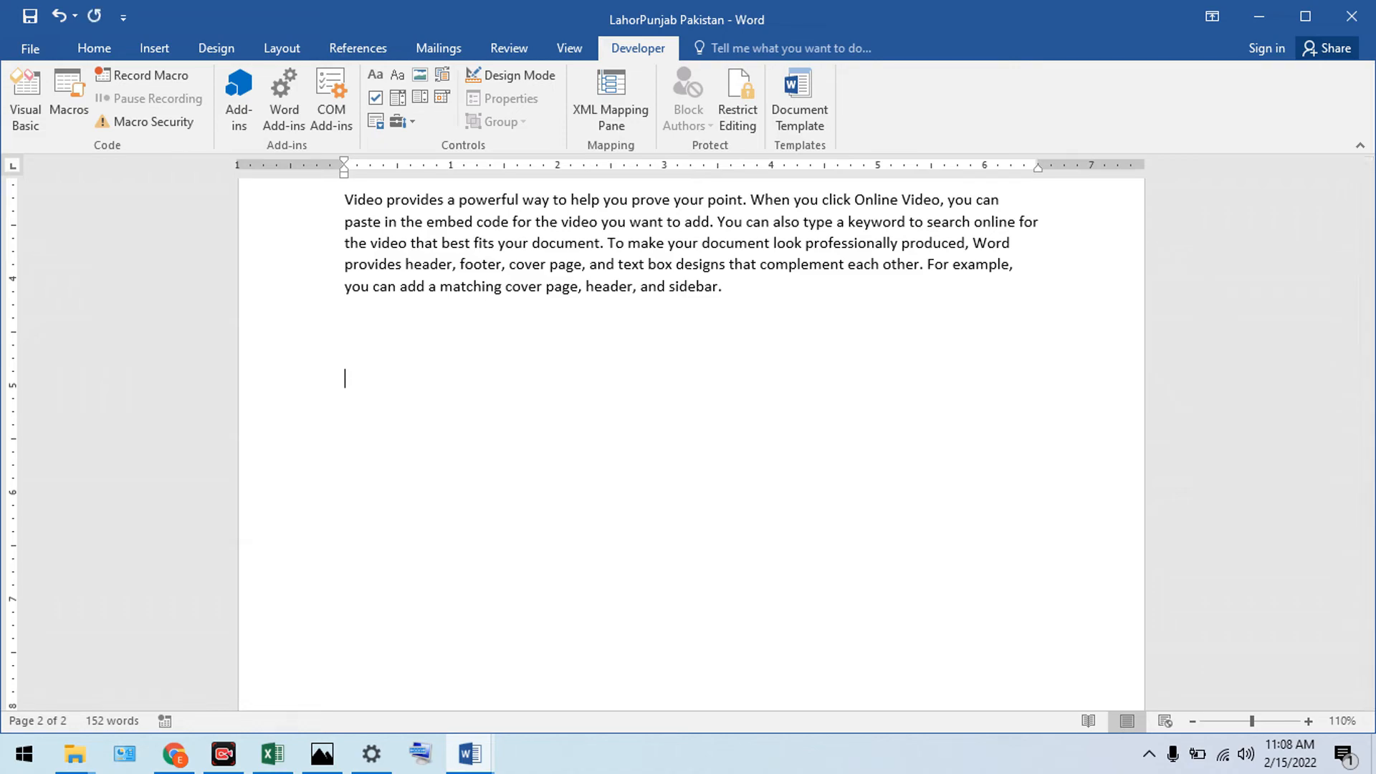
key("ctrl+v")
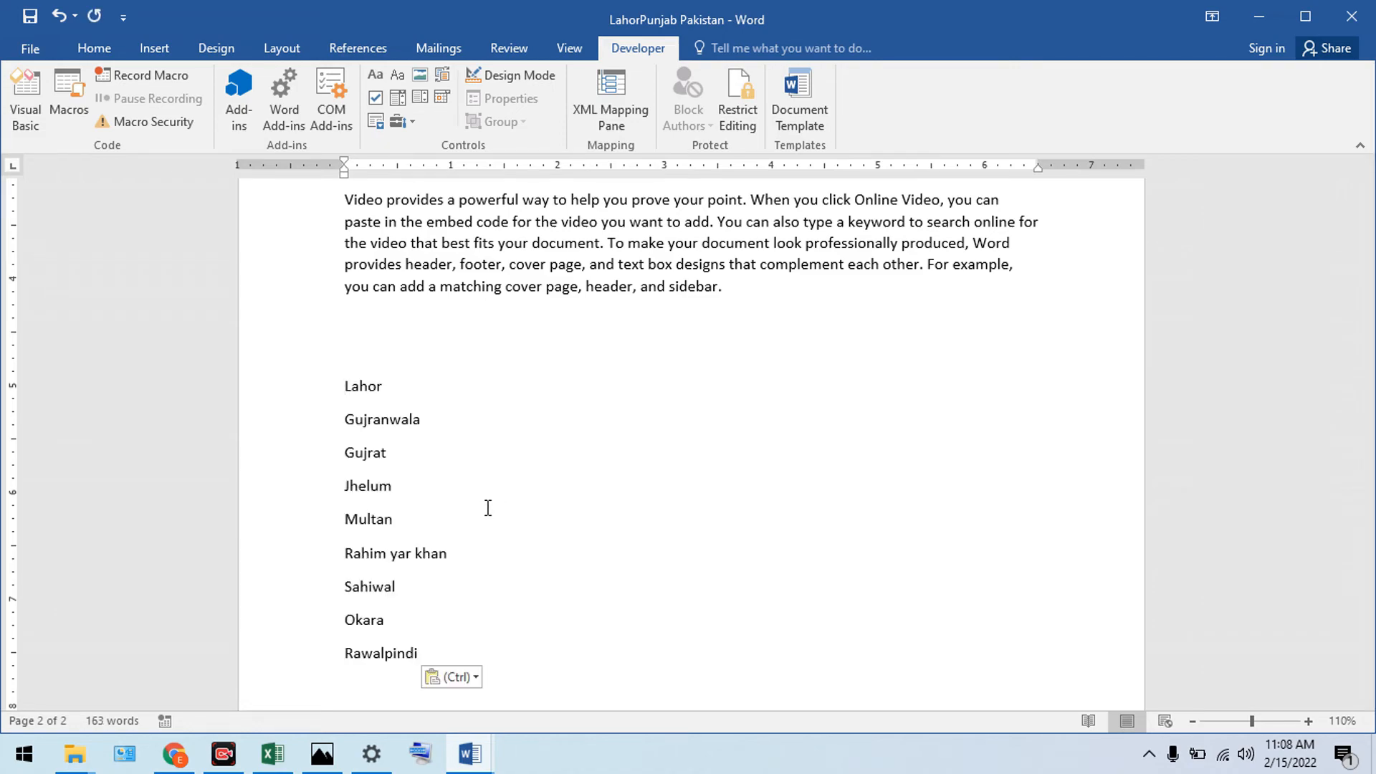
- Extend a selection from the pasted "Lahor" back to the word "powerful" in the paragraph above, and clear it
scroll(487, 507, "up", 3)
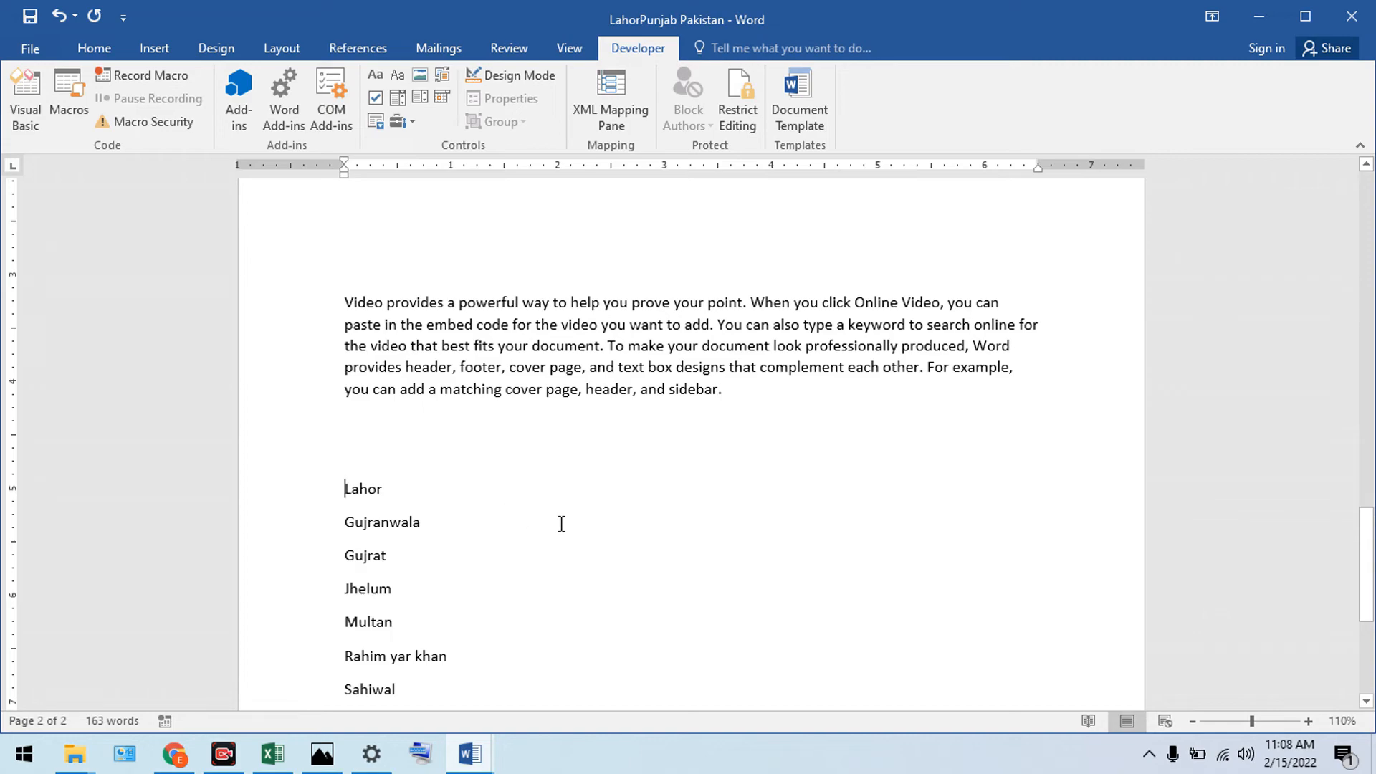
left_click(487, 302, "shift")
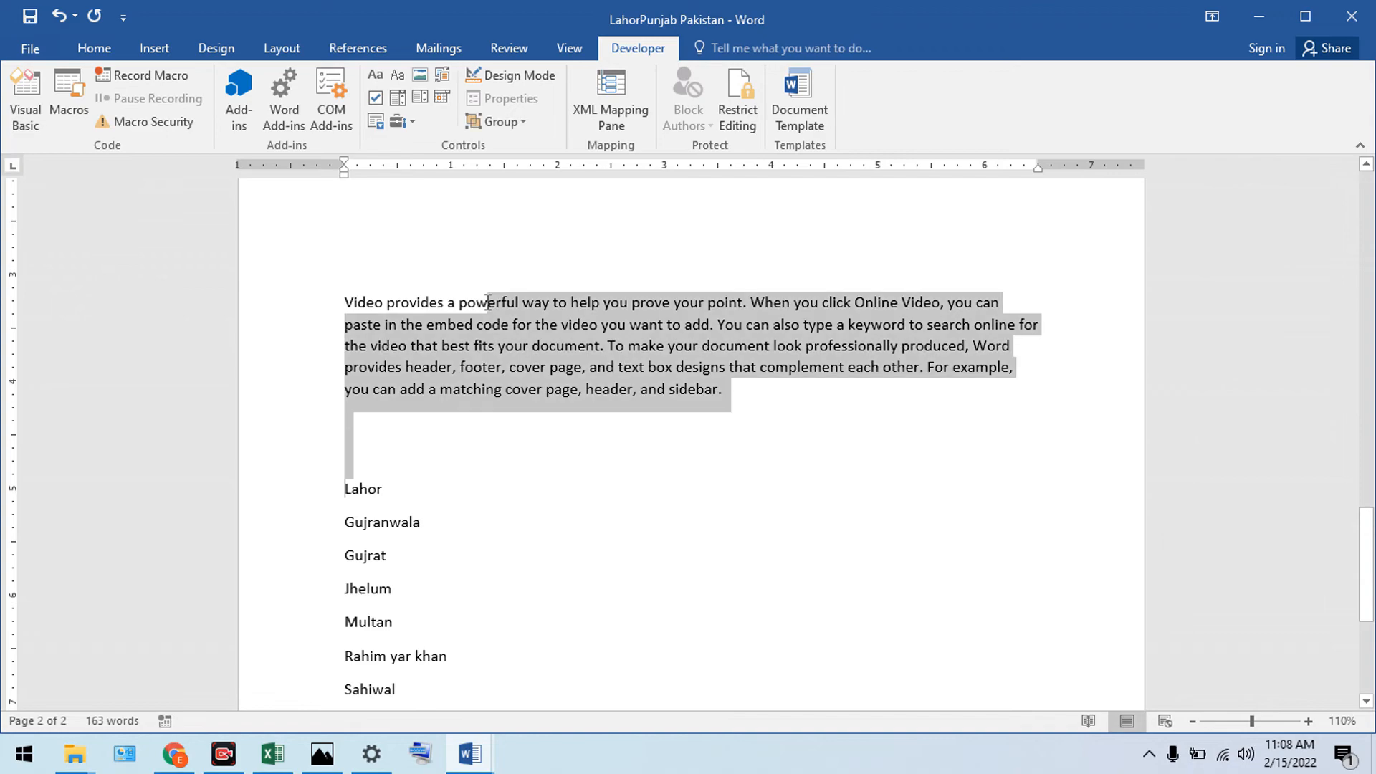
left_click(490, 346)
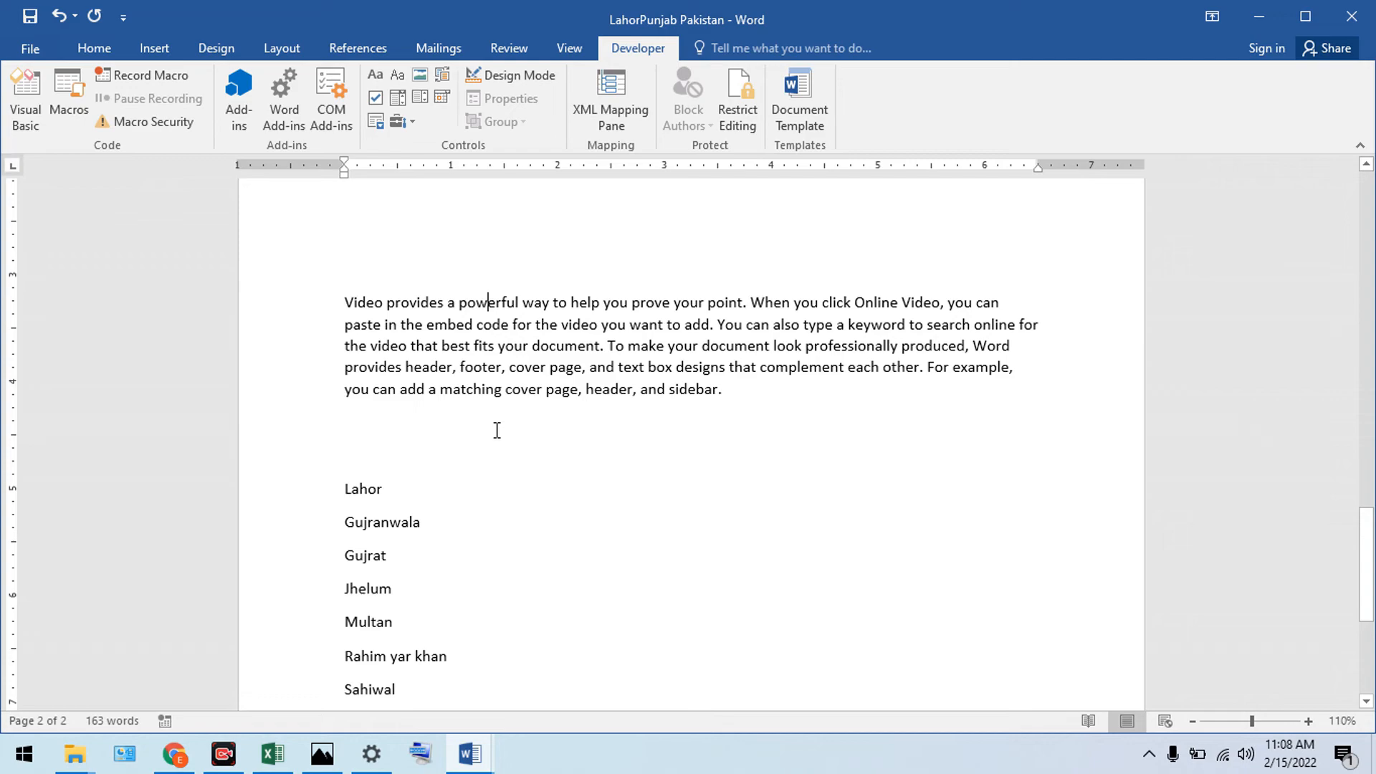
- Select the separate words "powerful", "help", "professionally", "complement", "header" and "sidebar" together in the paragraph
double_click(489, 302)
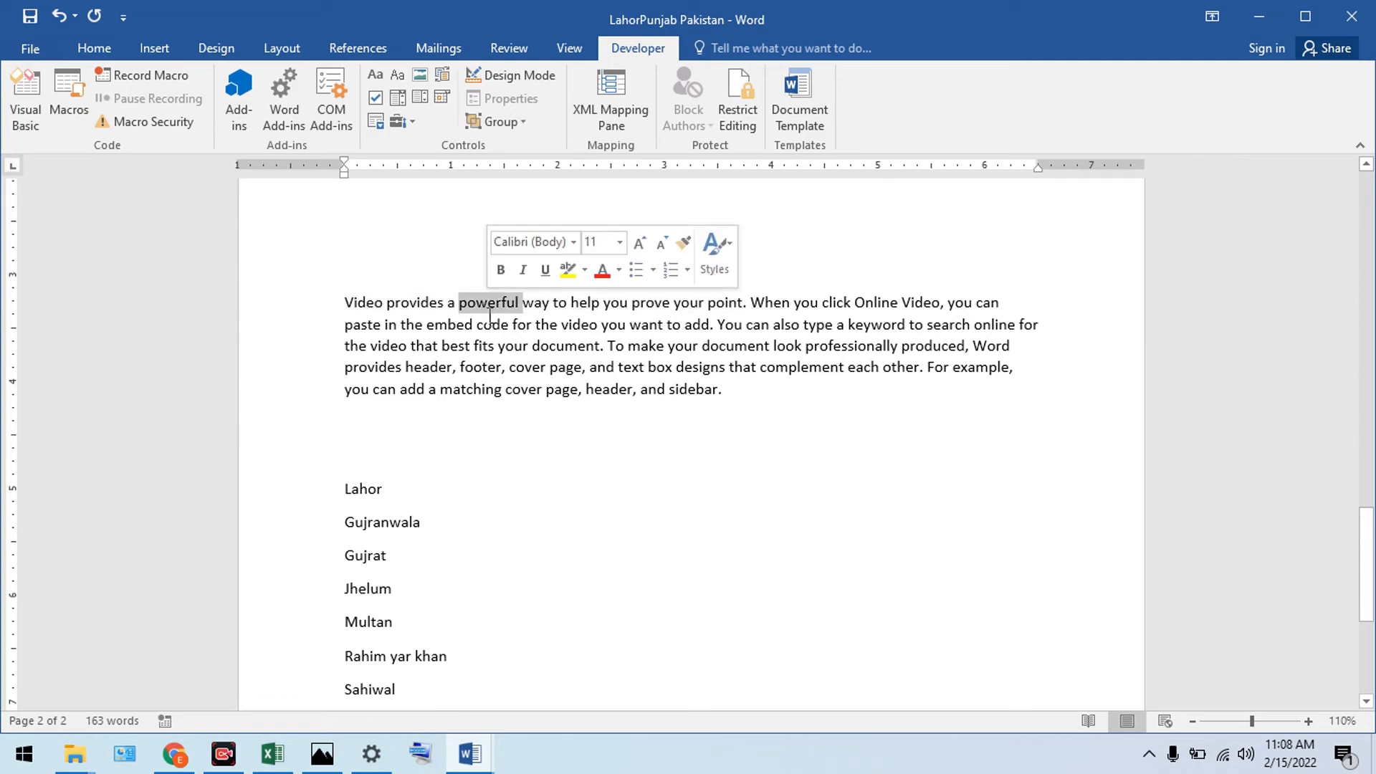
double_click(585, 303, "ctrl")
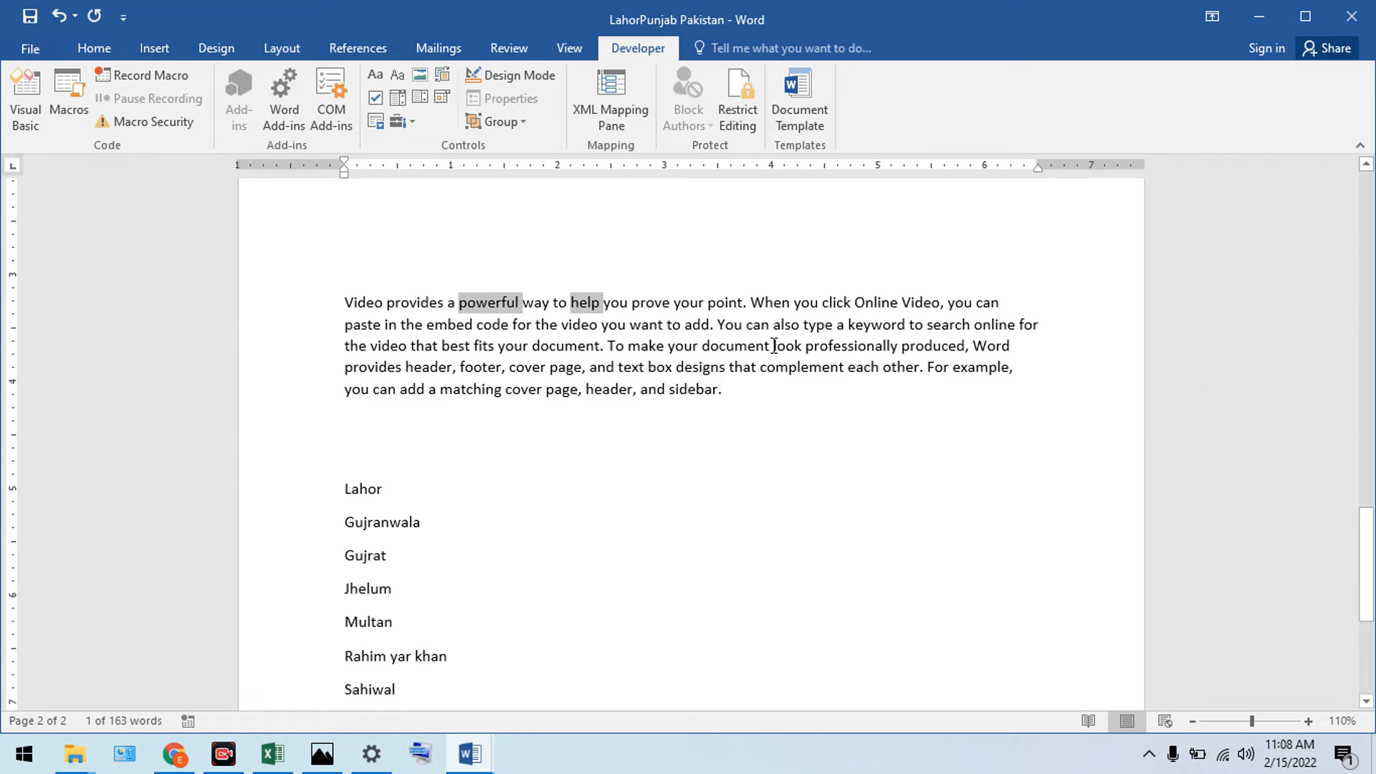
double_click(840, 342, "ctrl")
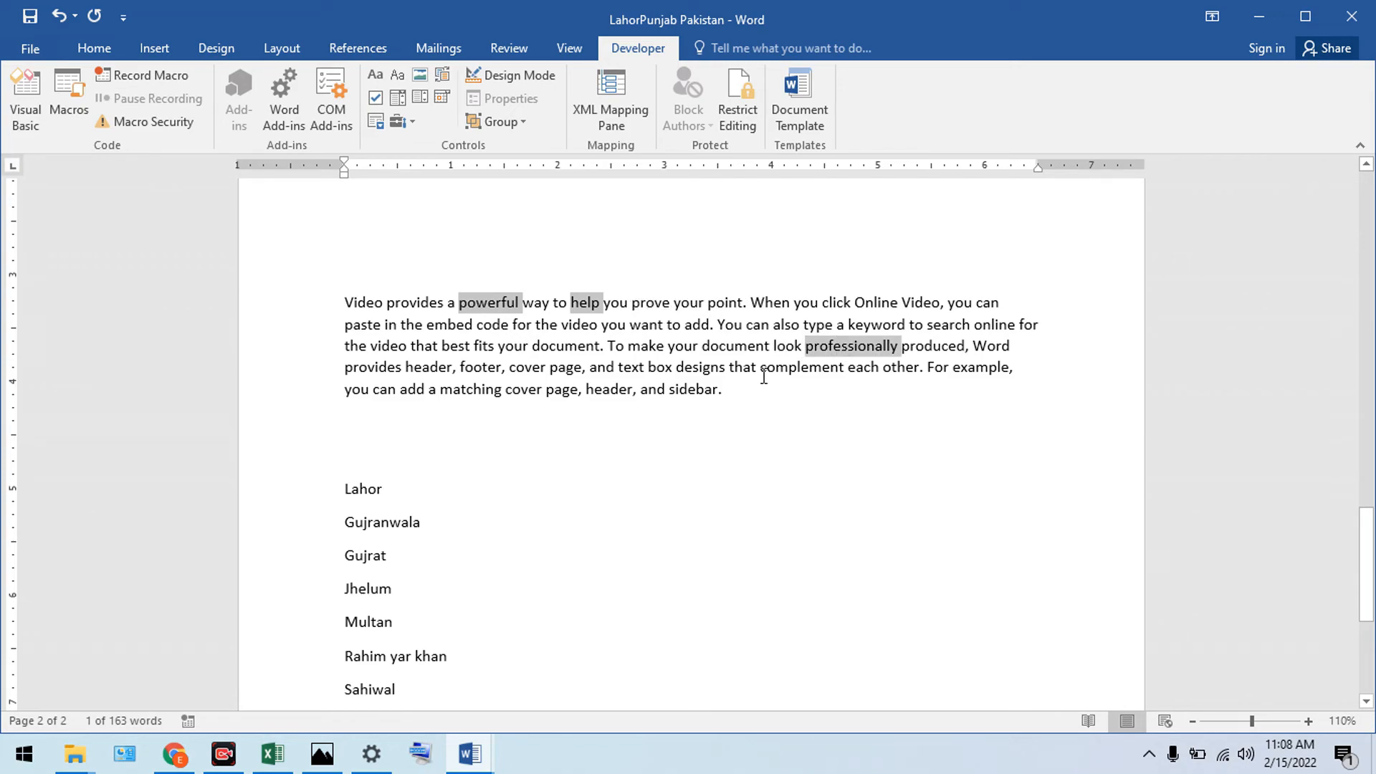
double_click(803, 367, "ctrl")
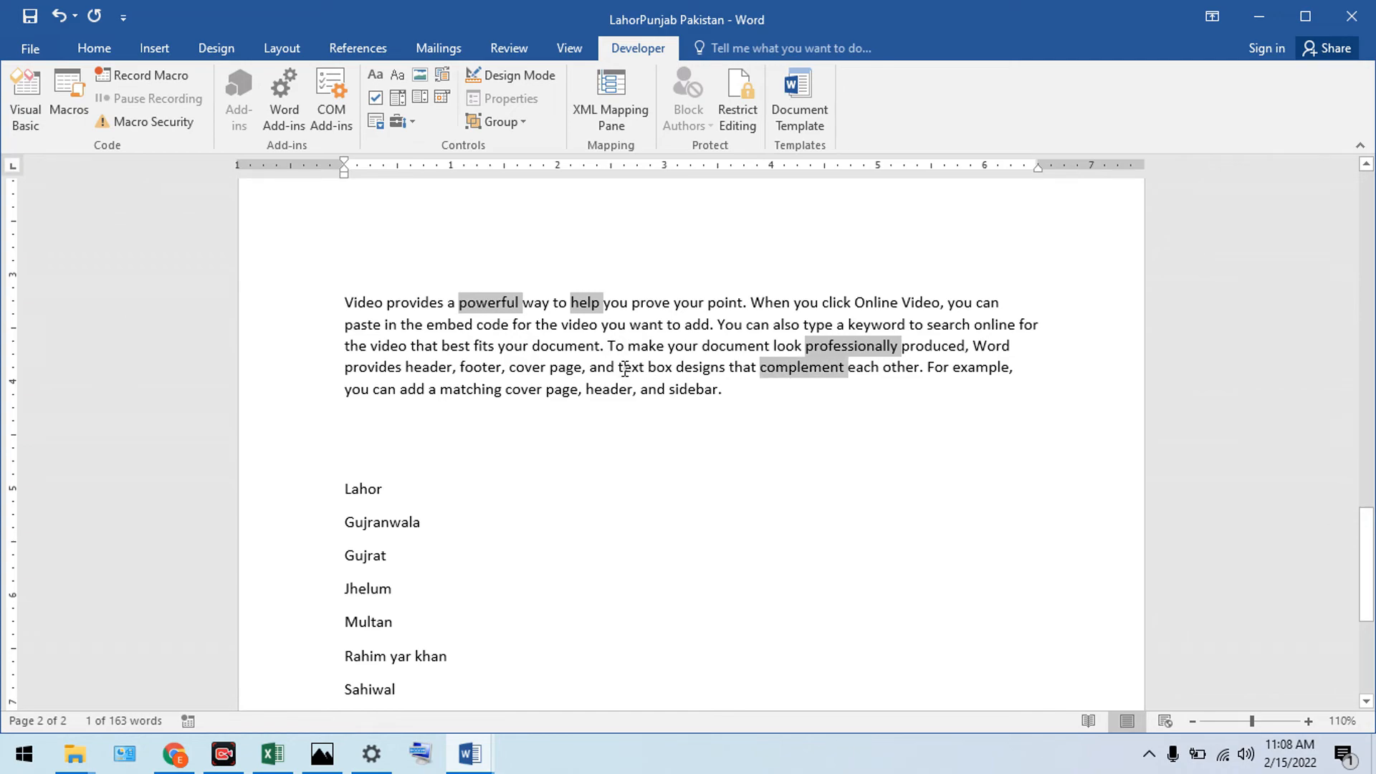
double_click(610, 389, "ctrl")
double_click(690, 392, "ctrl")
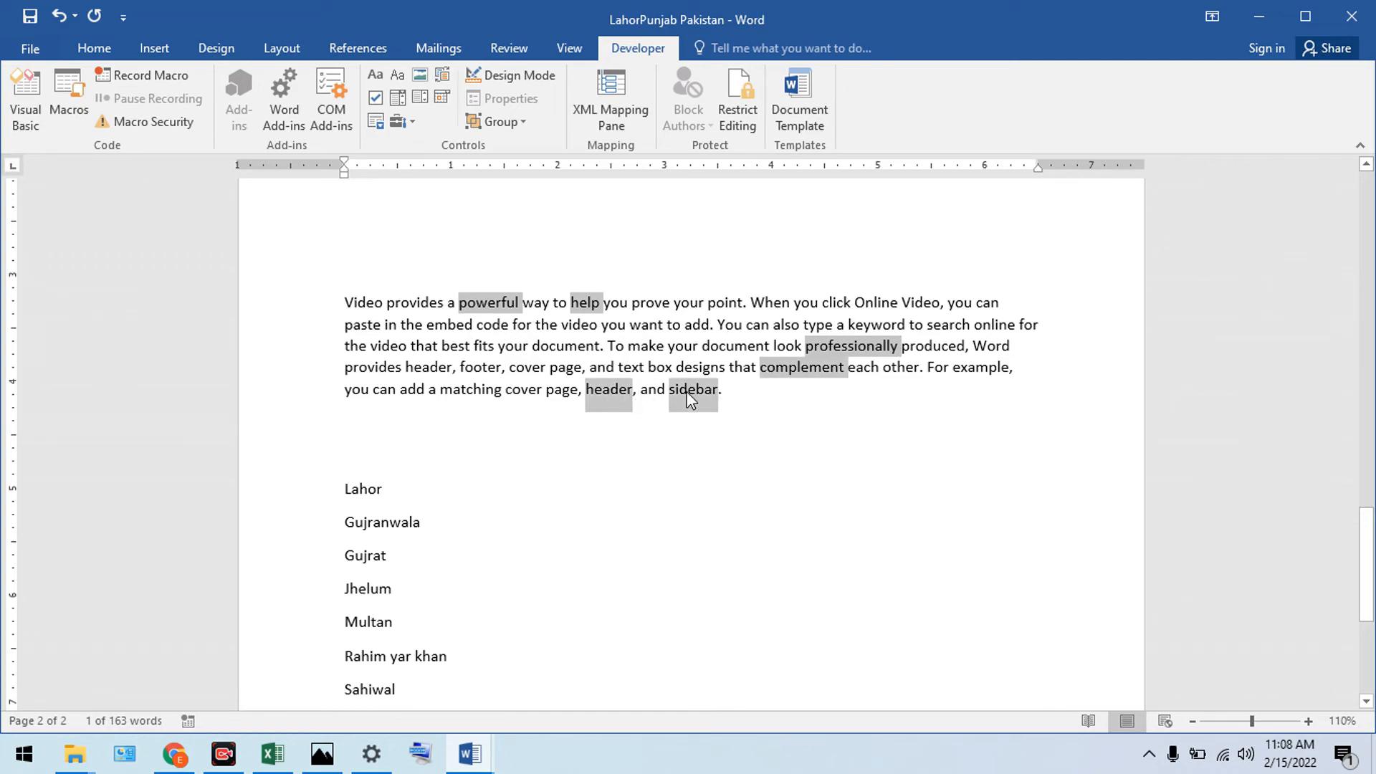
- Copy the selected separate words and paste them on a new line below "Rawalpindi" at the end of the city list
right_click(569, 347)
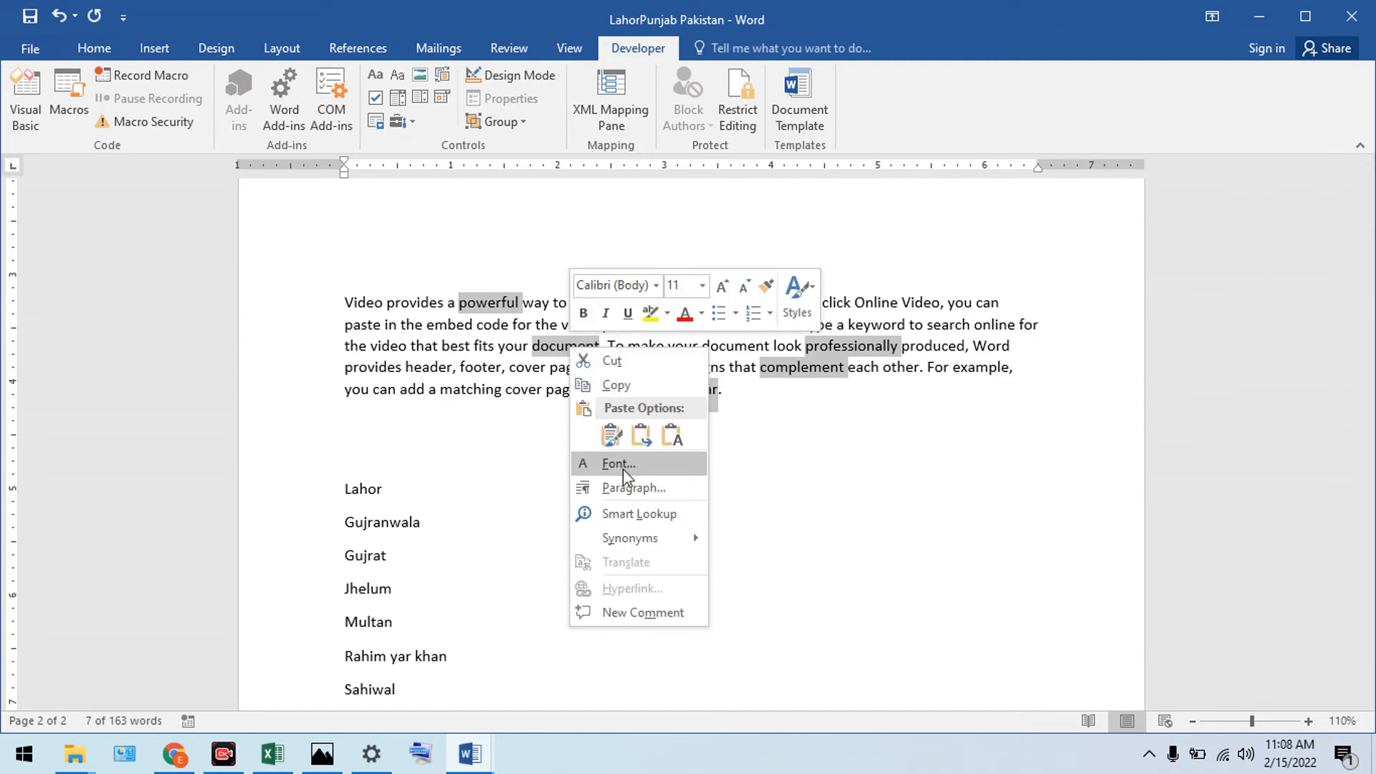
left_click(615, 385)
scroll(407, 551, "down", 3)
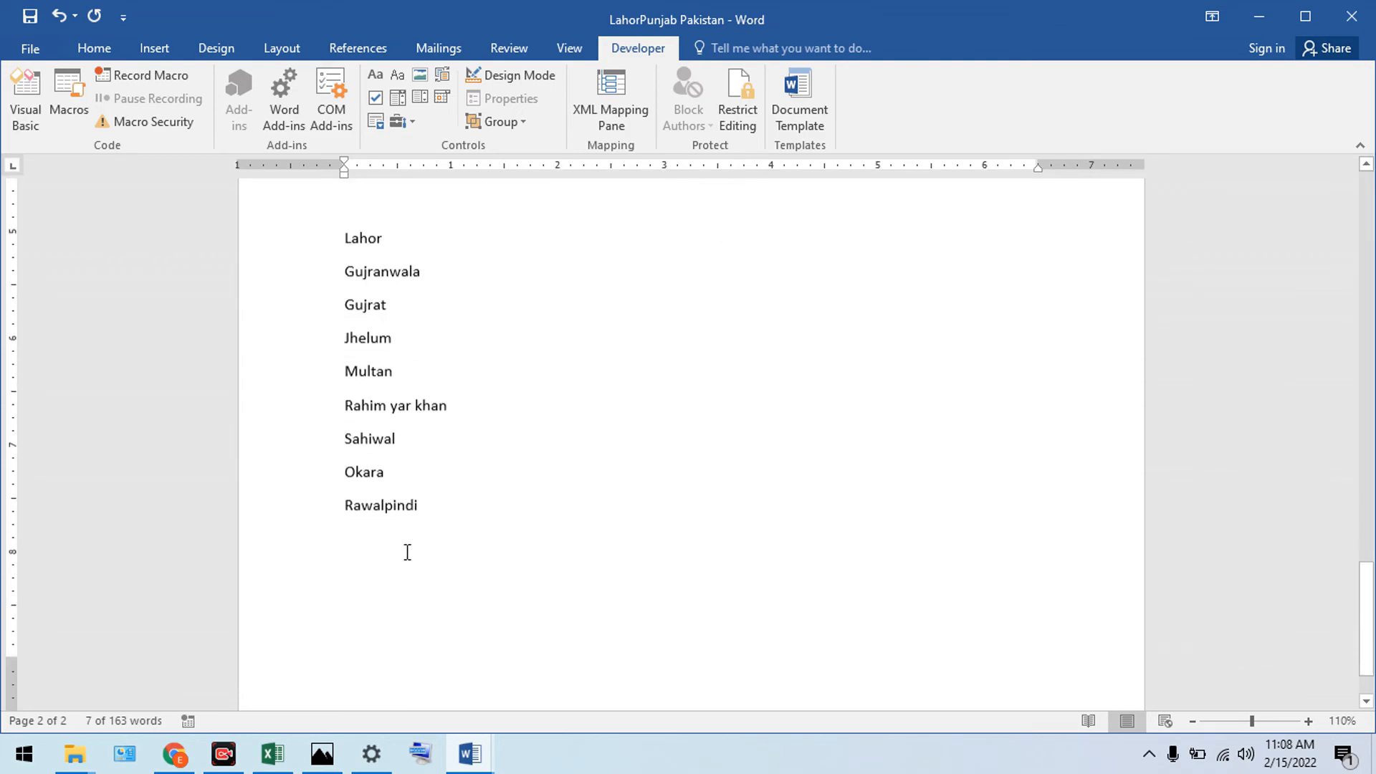
left_click(371, 541)
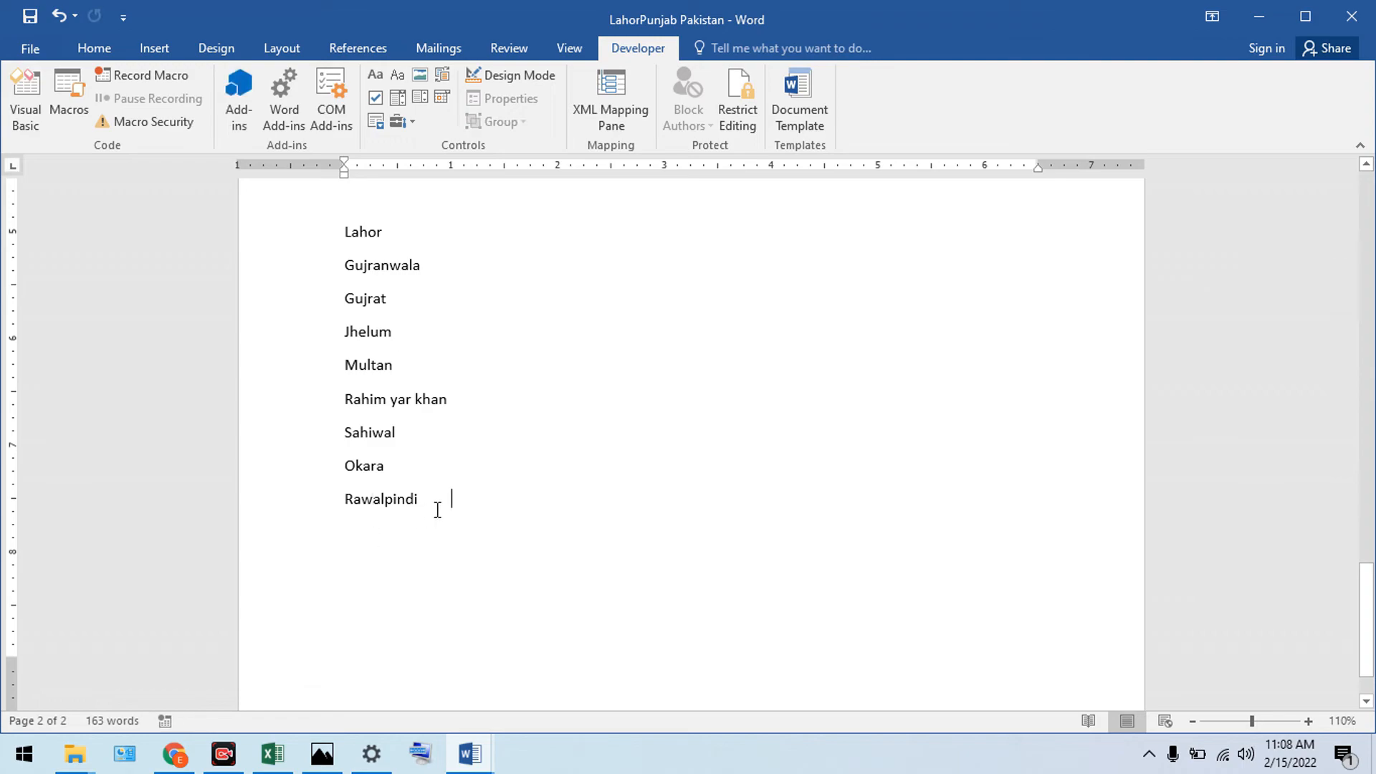
key("Return")
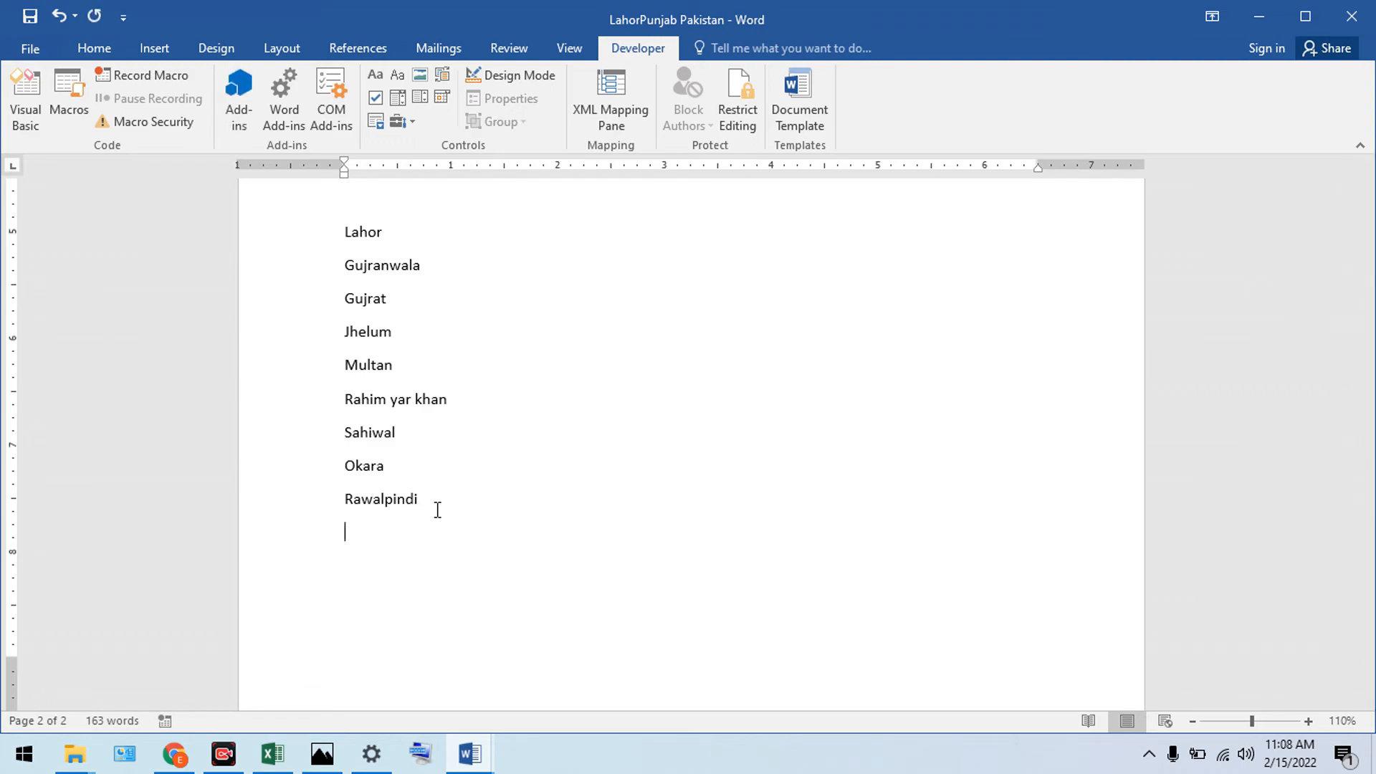
key("ctrl+v")
scroll(437, 510, "up", 6)
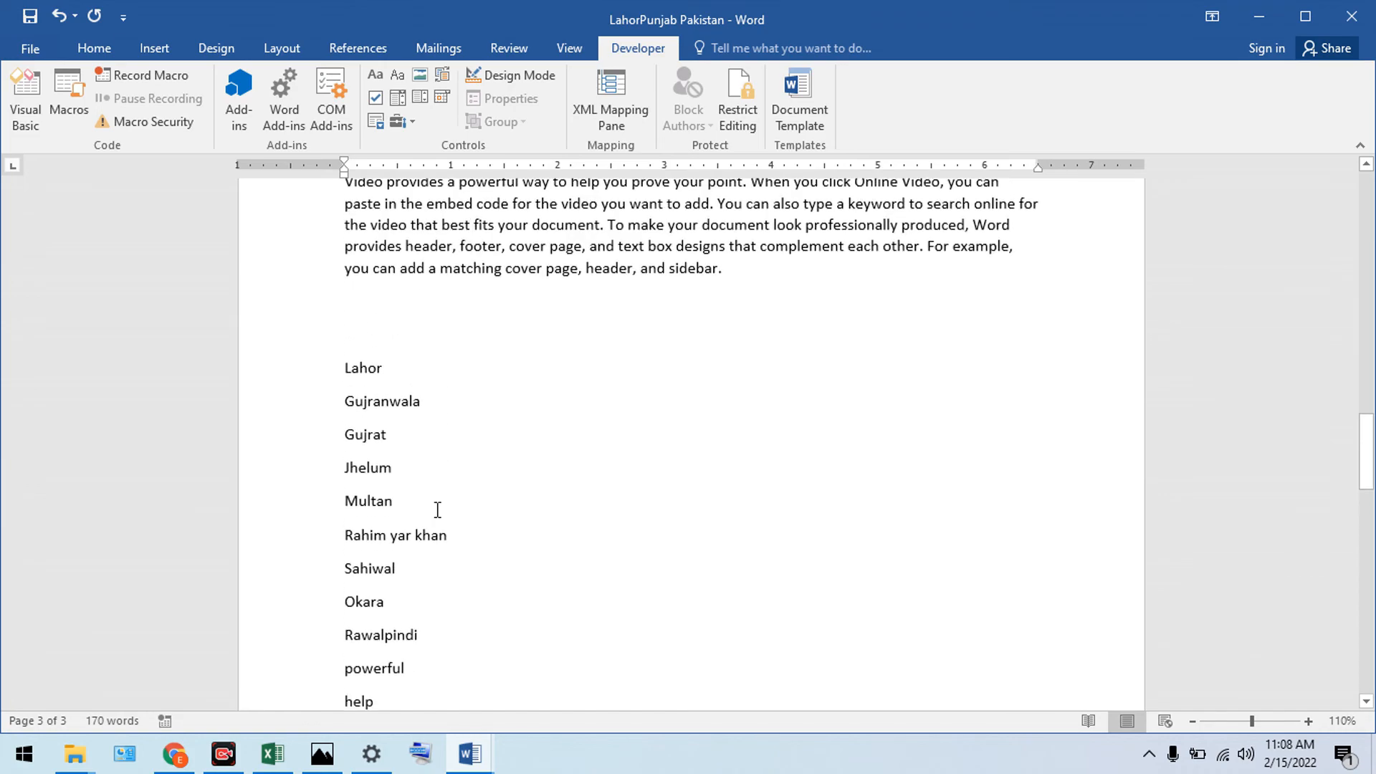
left_click(355, 363)
scroll(355, 364, "up", 5)
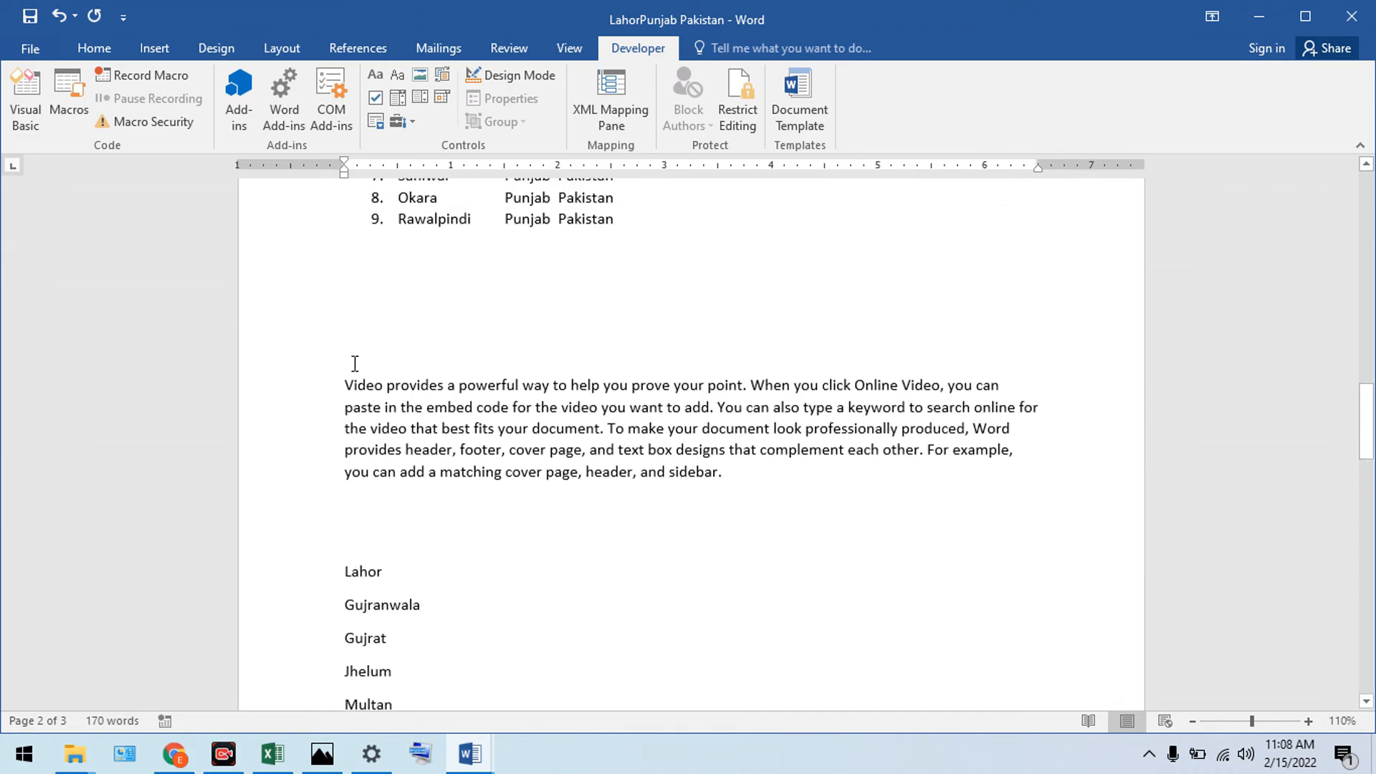
scroll(355, 363, "up", 5)
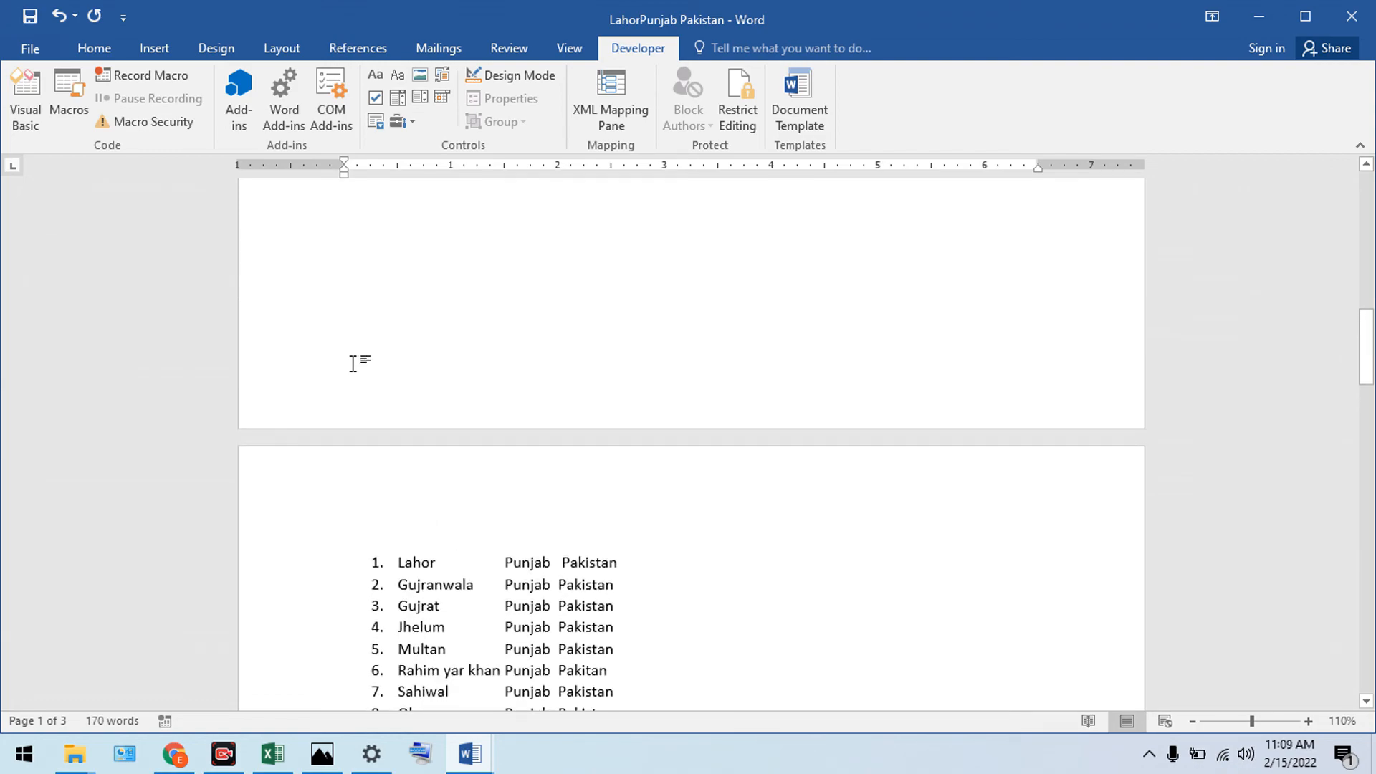
scroll(354, 364, "up", 1)
scroll(353, 364, "down", 3)
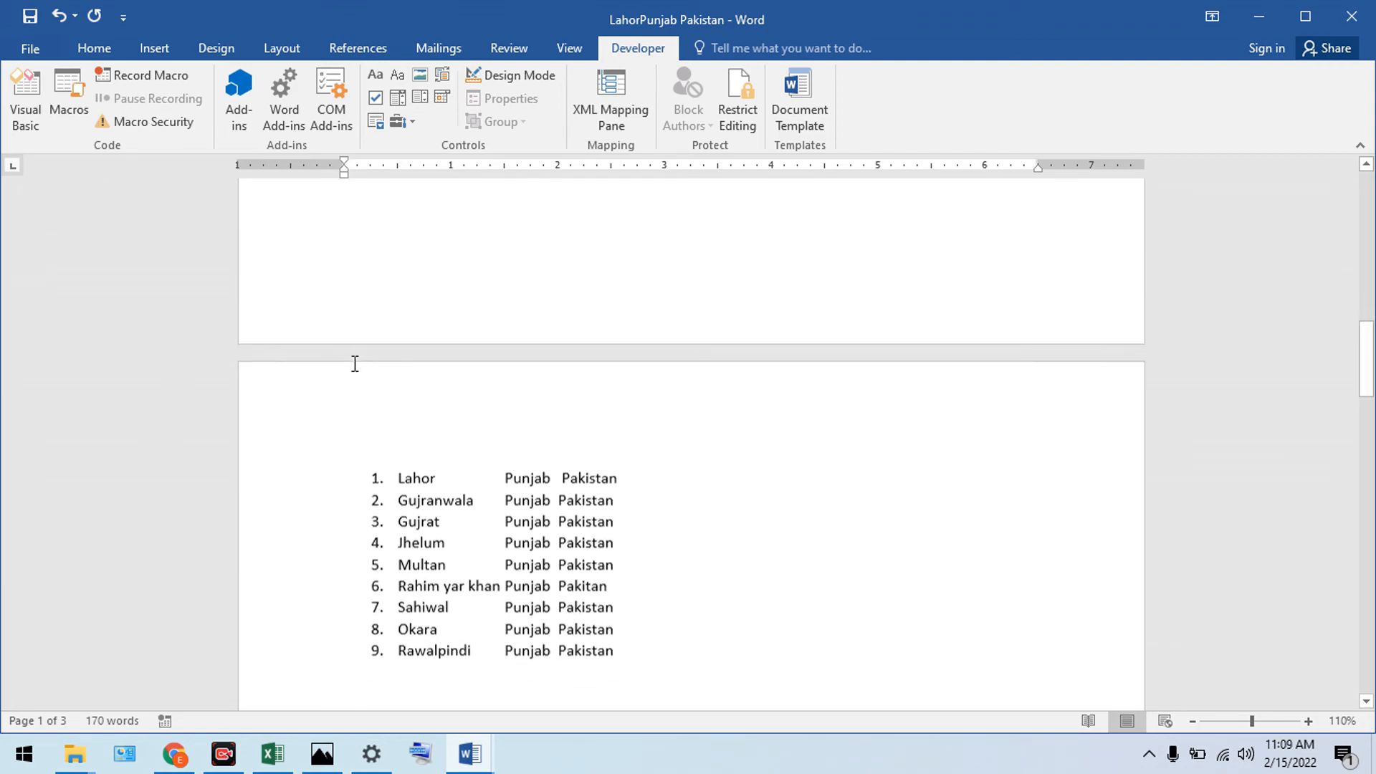
scroll(353, 363, "up", 8)
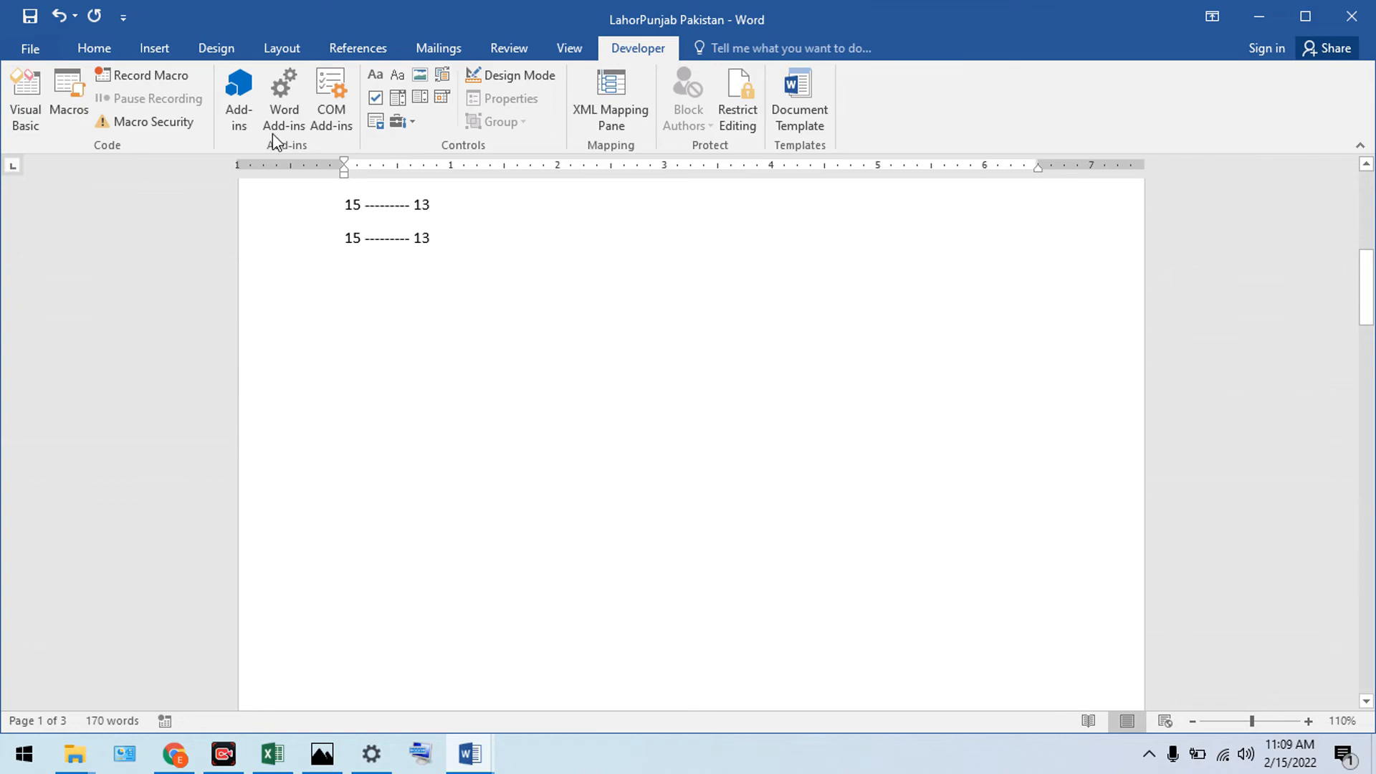
- Switch to the open document "New Microsoft Word Document" and go to its opening paragraph
left_click(112, 46)
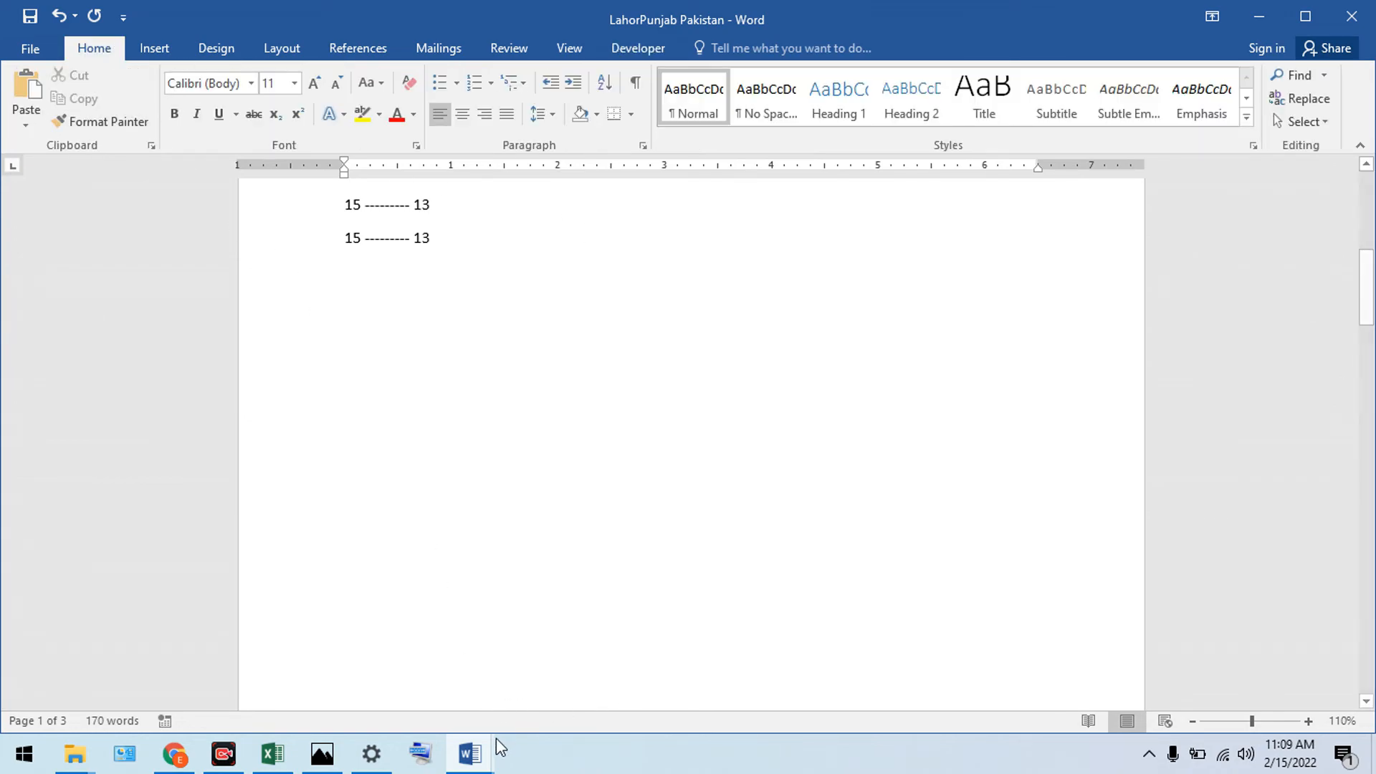
mouse_move(469, 753)
left_click(577, 683)
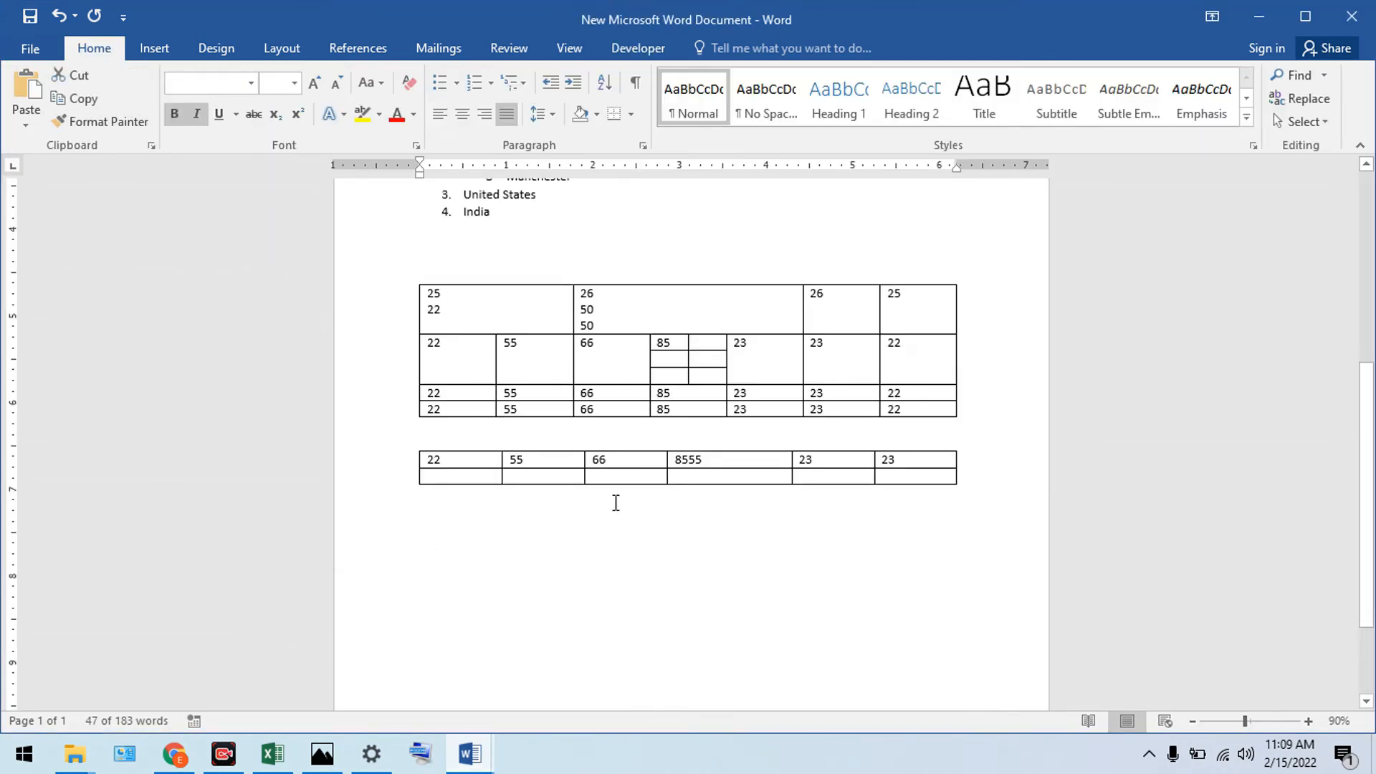
scroll(616, 502, "up", 5)
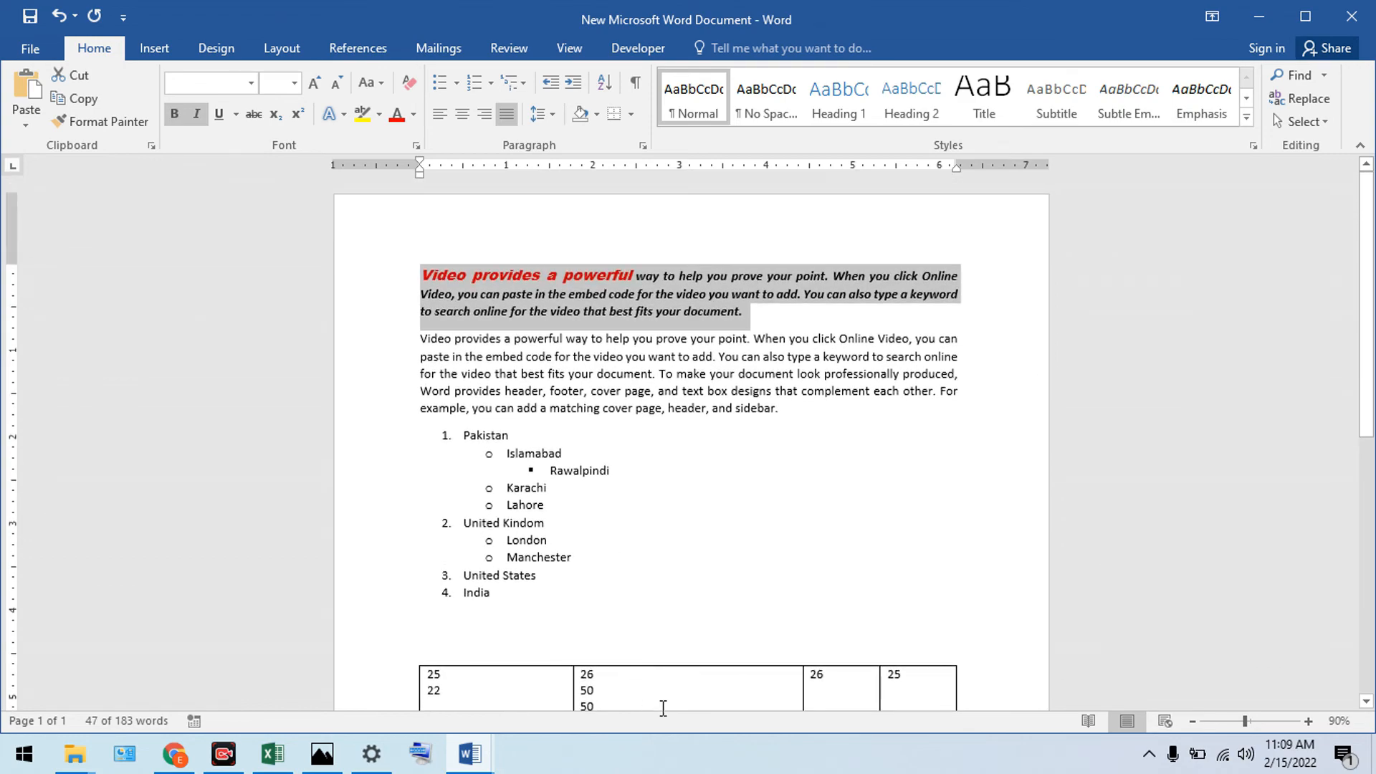
- Try the Heading 2 style on the selected opening paragraph, and undo it
left_click(911, 97)
key("ctrl+z")
left_click(428, 276)
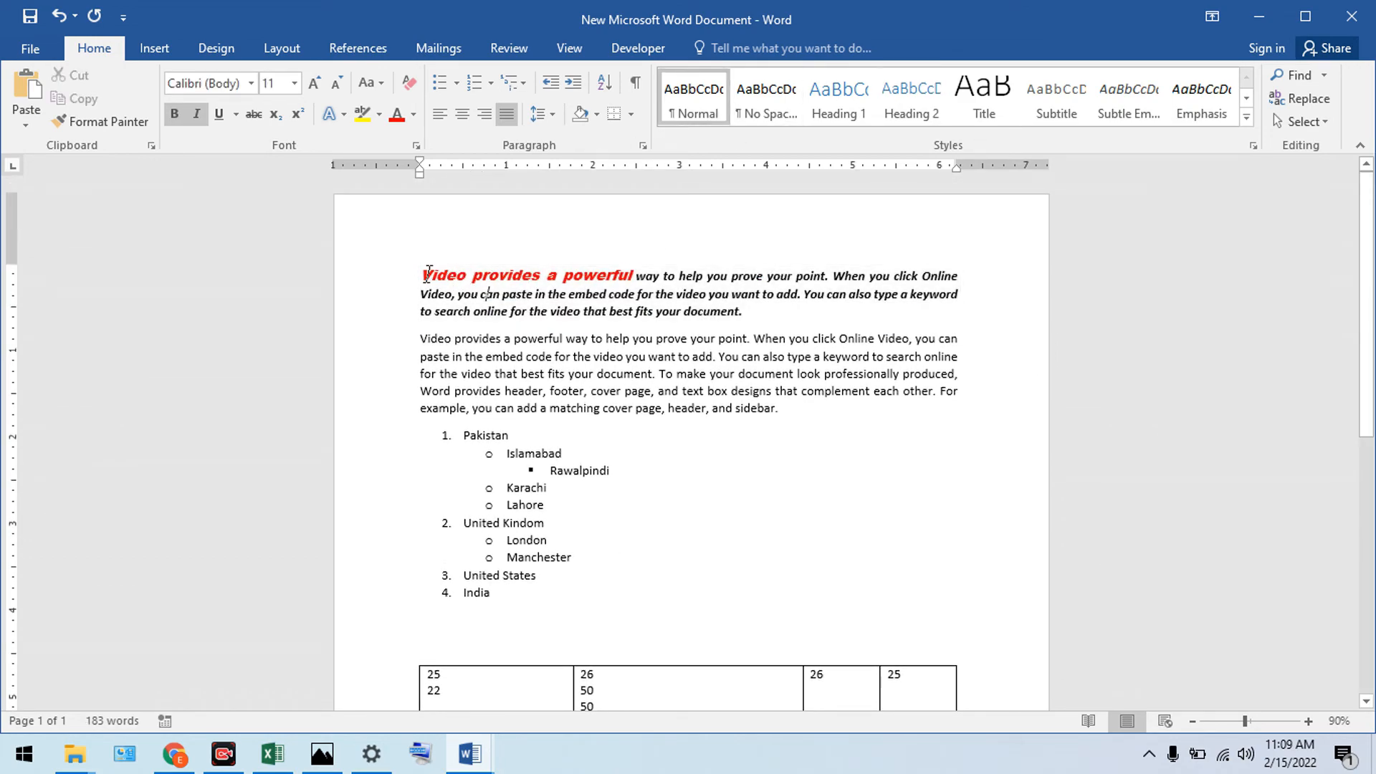
- Copy the red phrase "Video provides a powerful" and paste it on a new line above the opening paragraph
left_click_drag(428, 275, 635, 277)
key("ctrl+c")
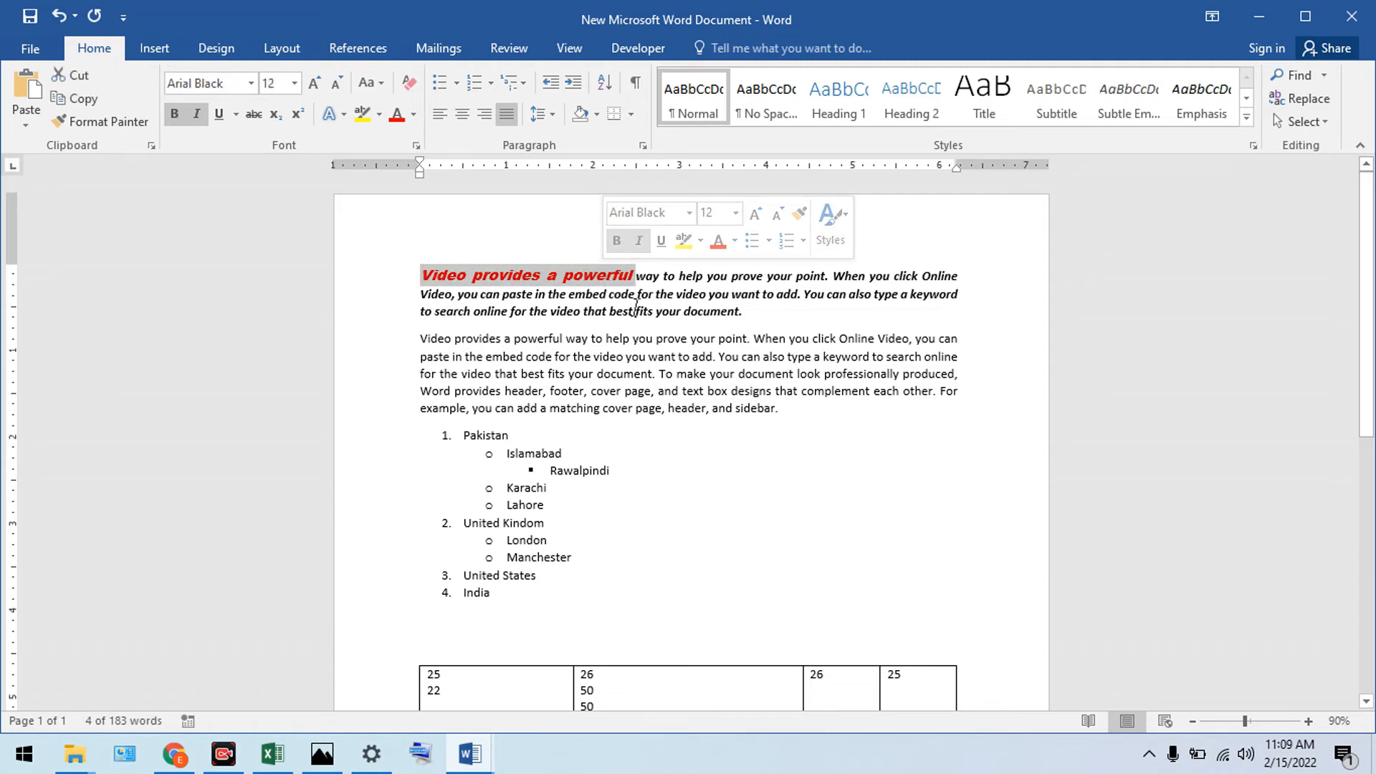
left_click(500, 247)
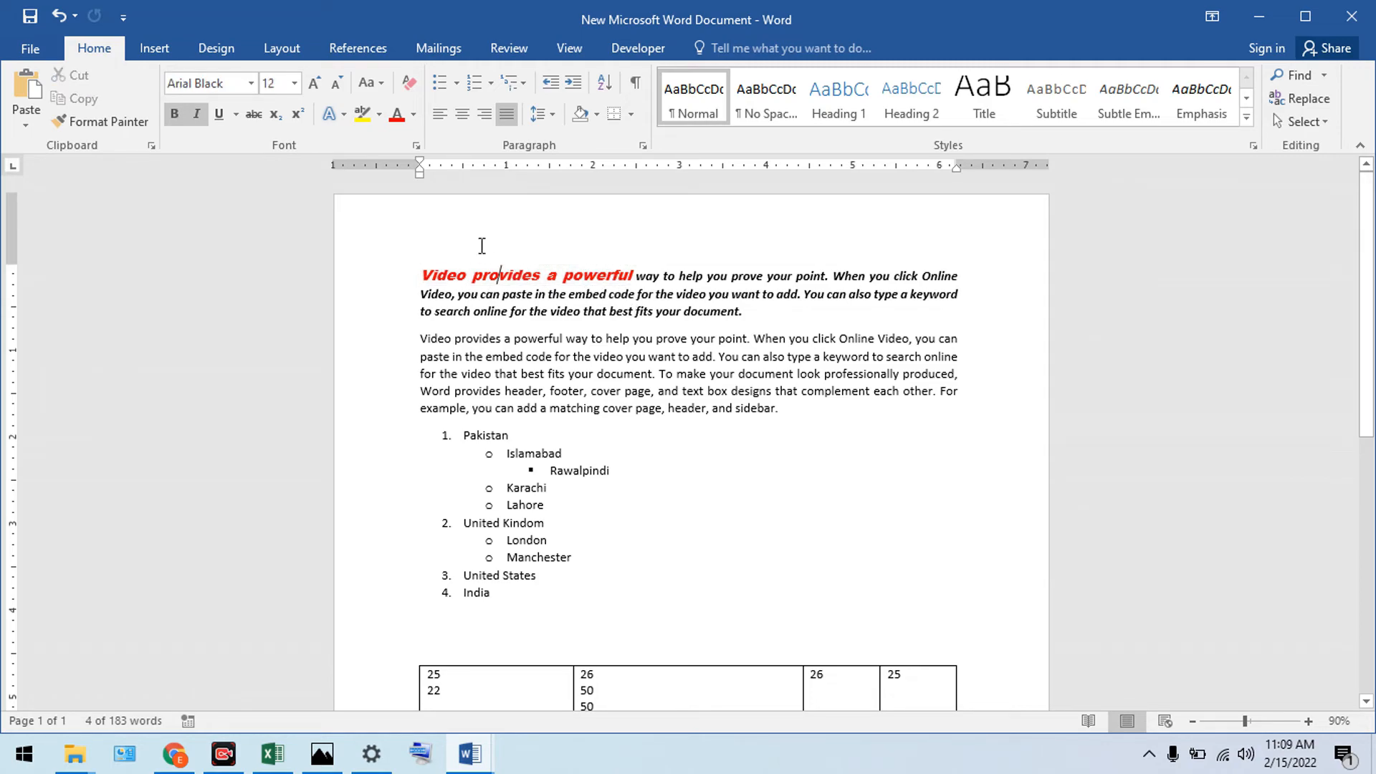
left_click(425, 274)
key("Return")
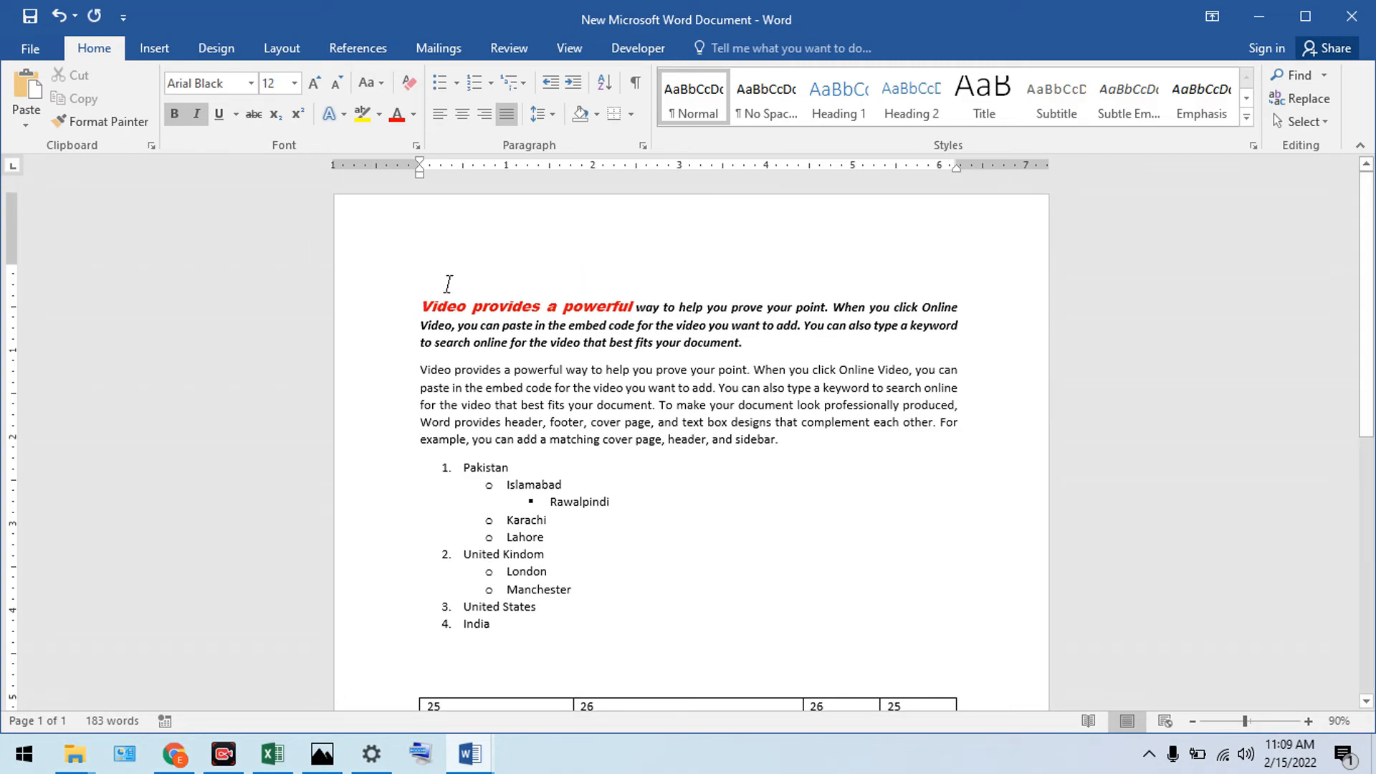
key("ctrl+v")
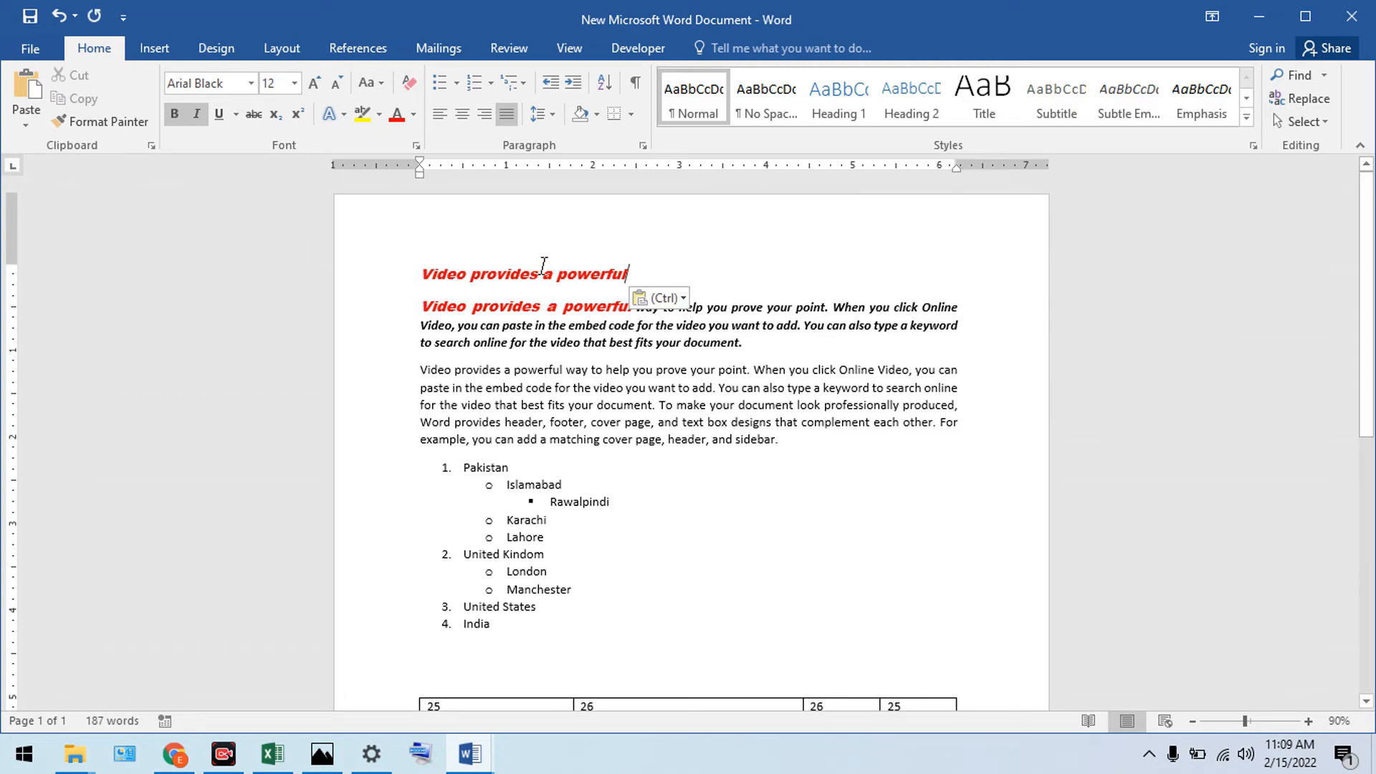
- Apply the Heading 1 style to the pasted line "Video provides a powerful"
double_click(543, 273)
triple_click(543, 274)
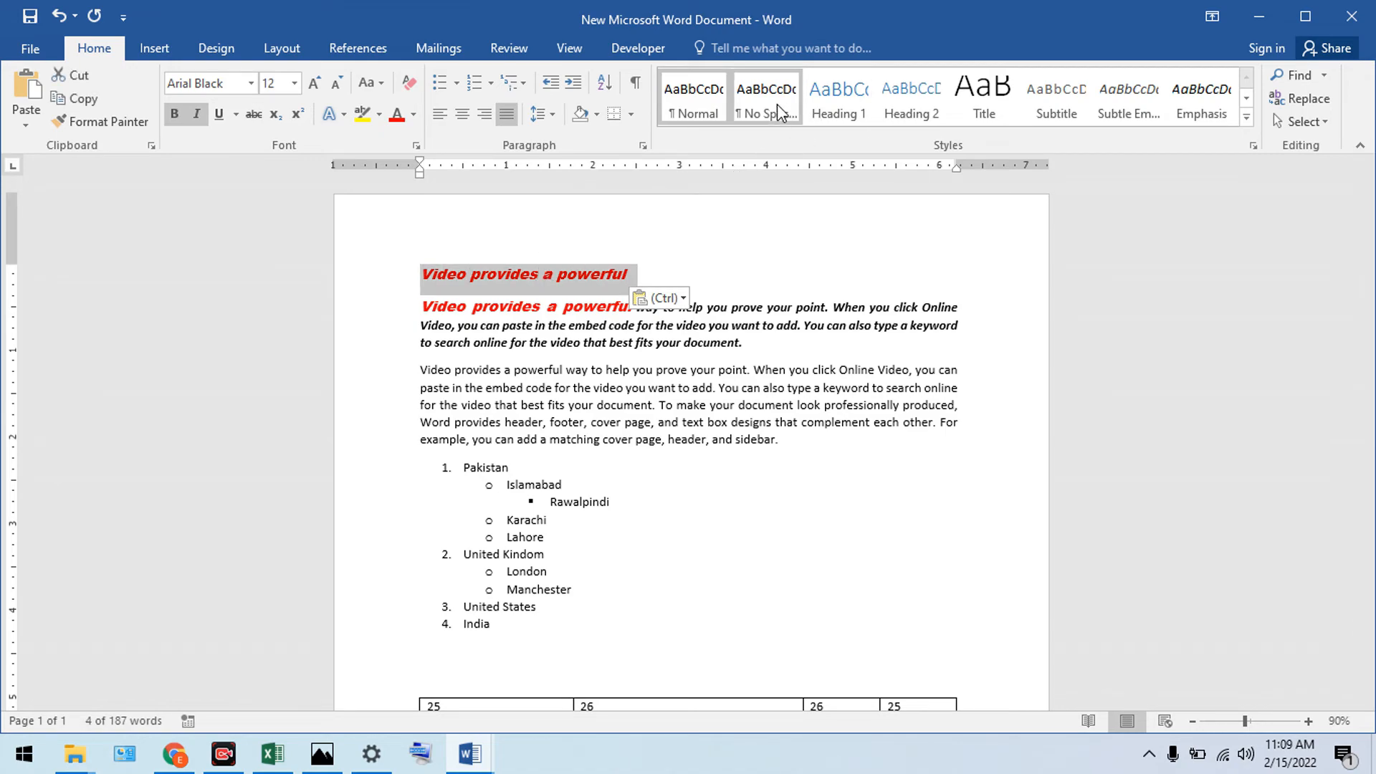
left_click(849, 98)
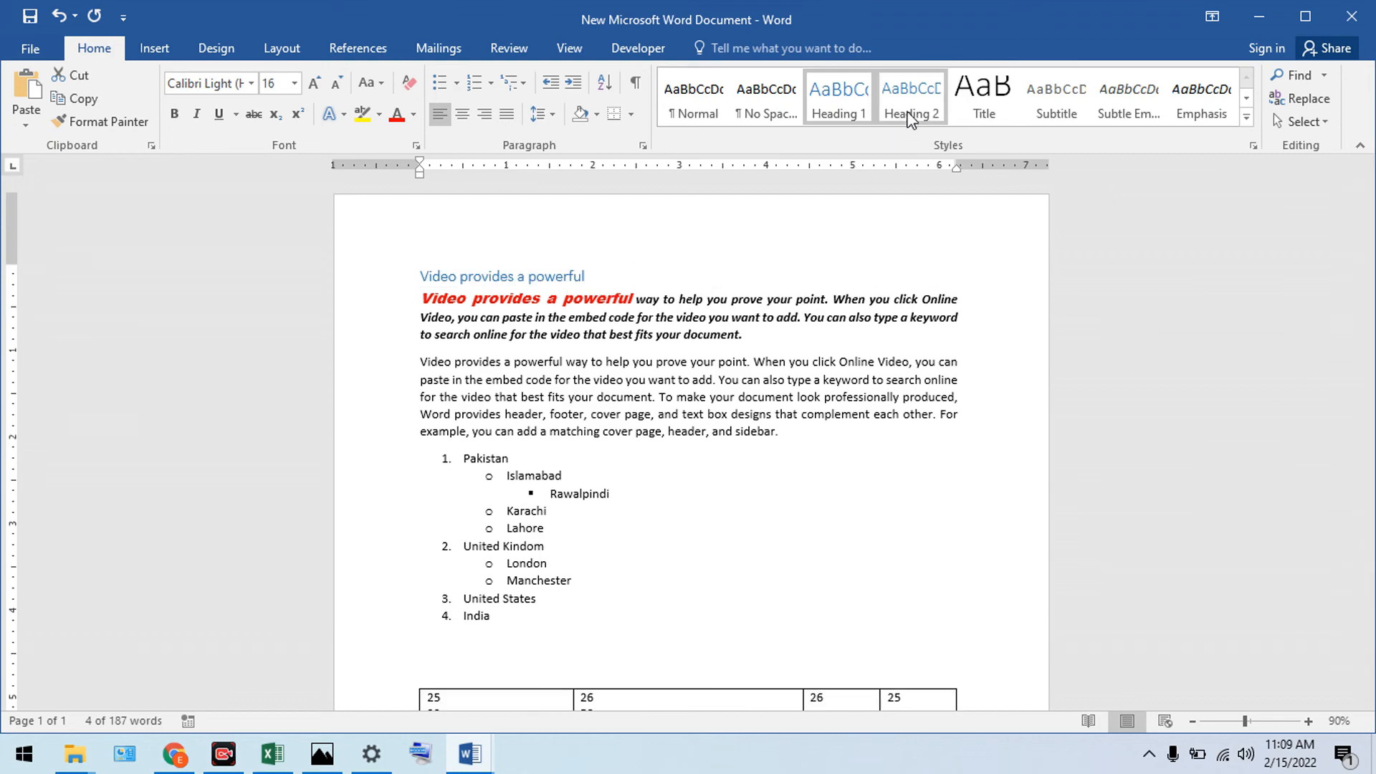
- Insert the built-in Automatic Table 1 table of contents in place of the selected heading line, and dismiss the message
scroll(800, 262, "down", 1)
scroll(745, 287, "down", 6)
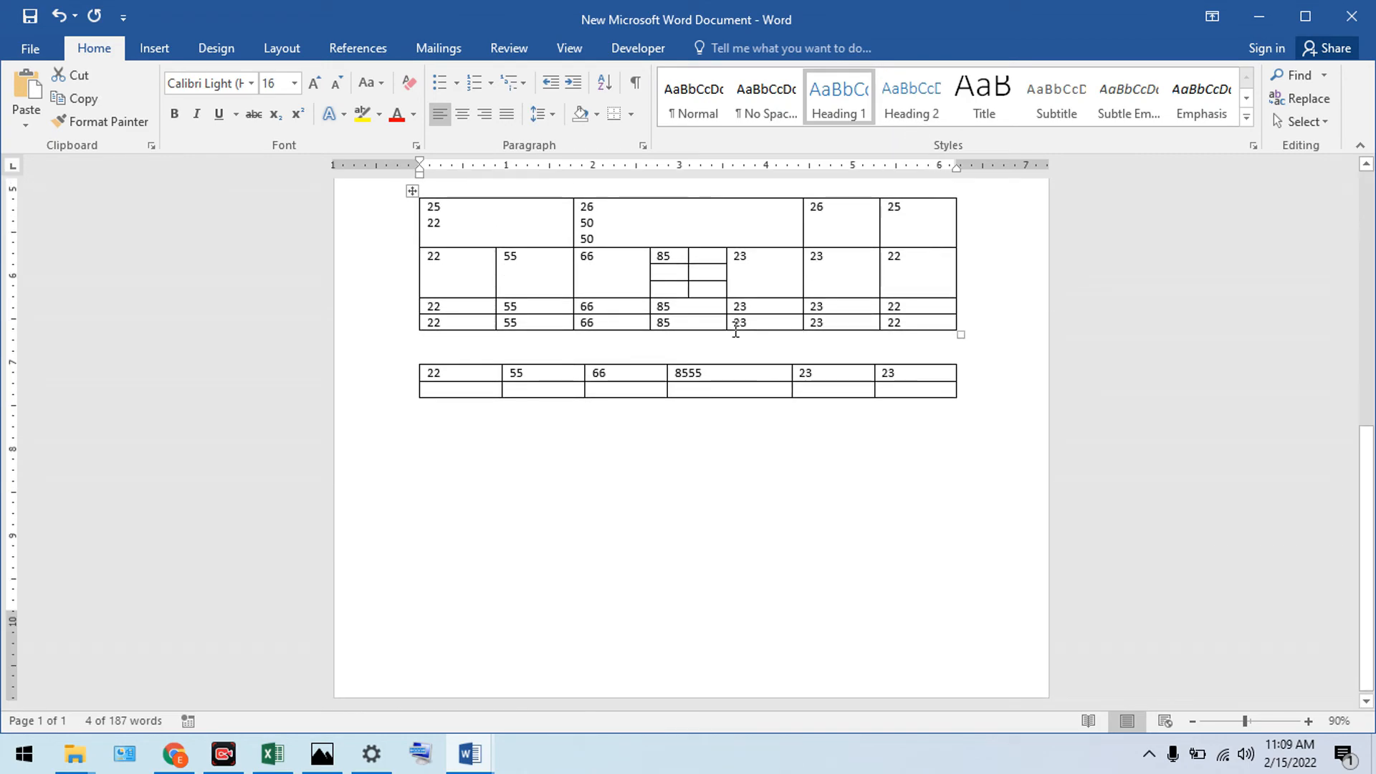
left_click(337, 48)
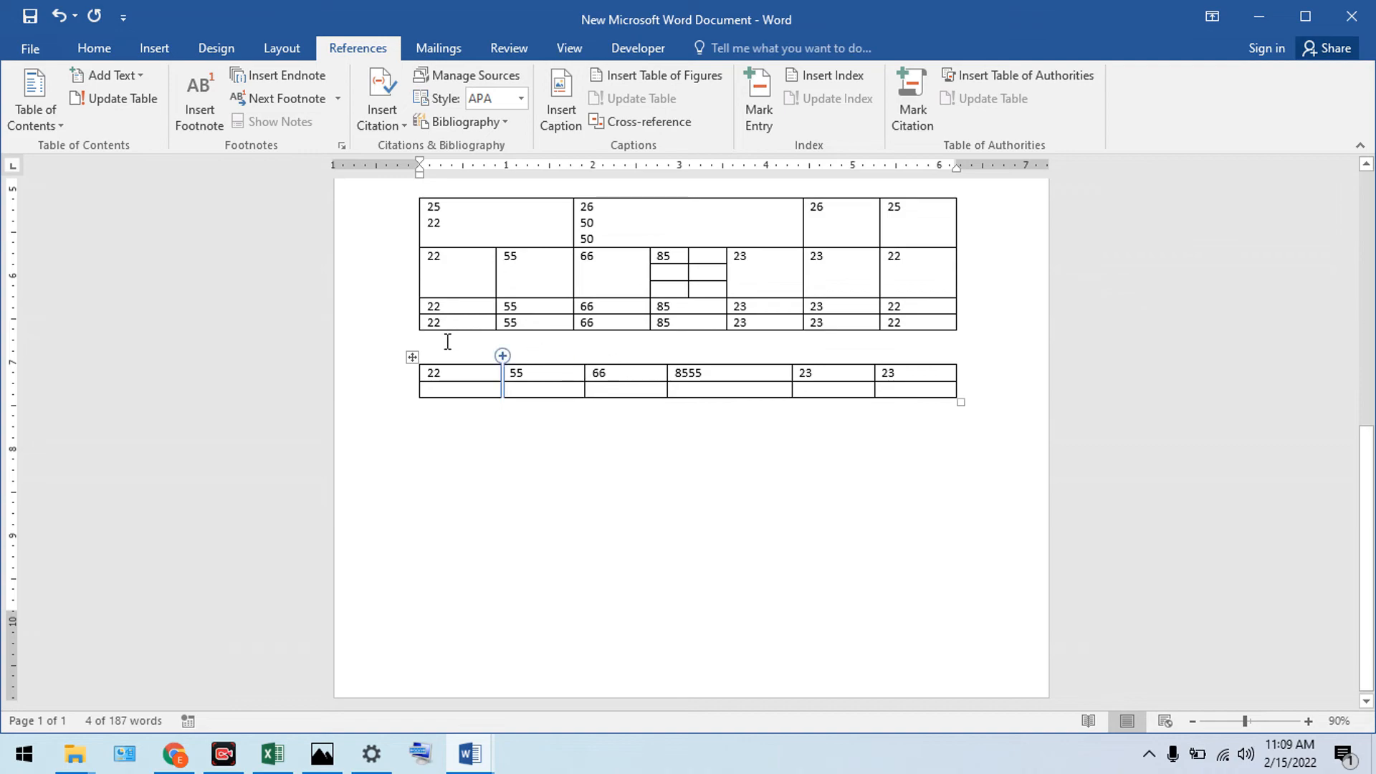
left_click(62, 119)
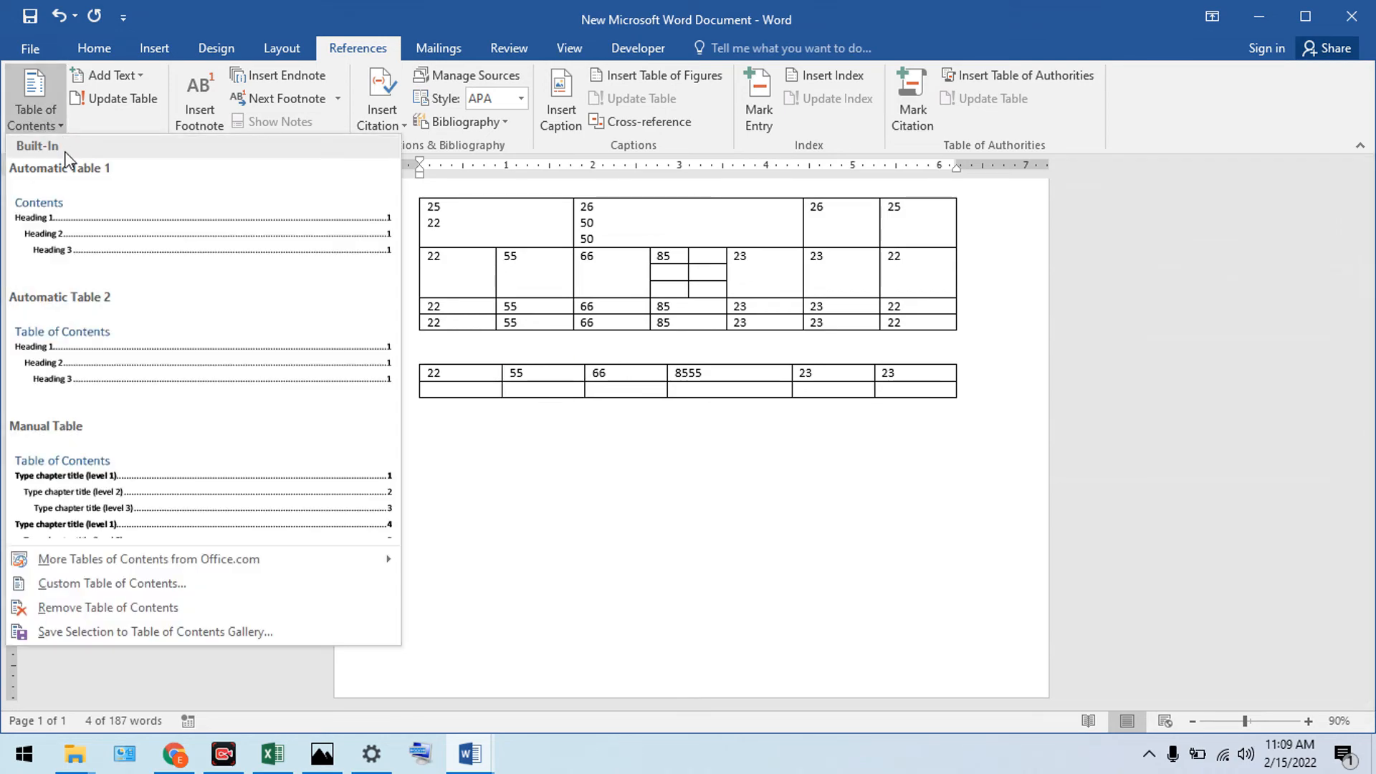
left_click(75, 204)
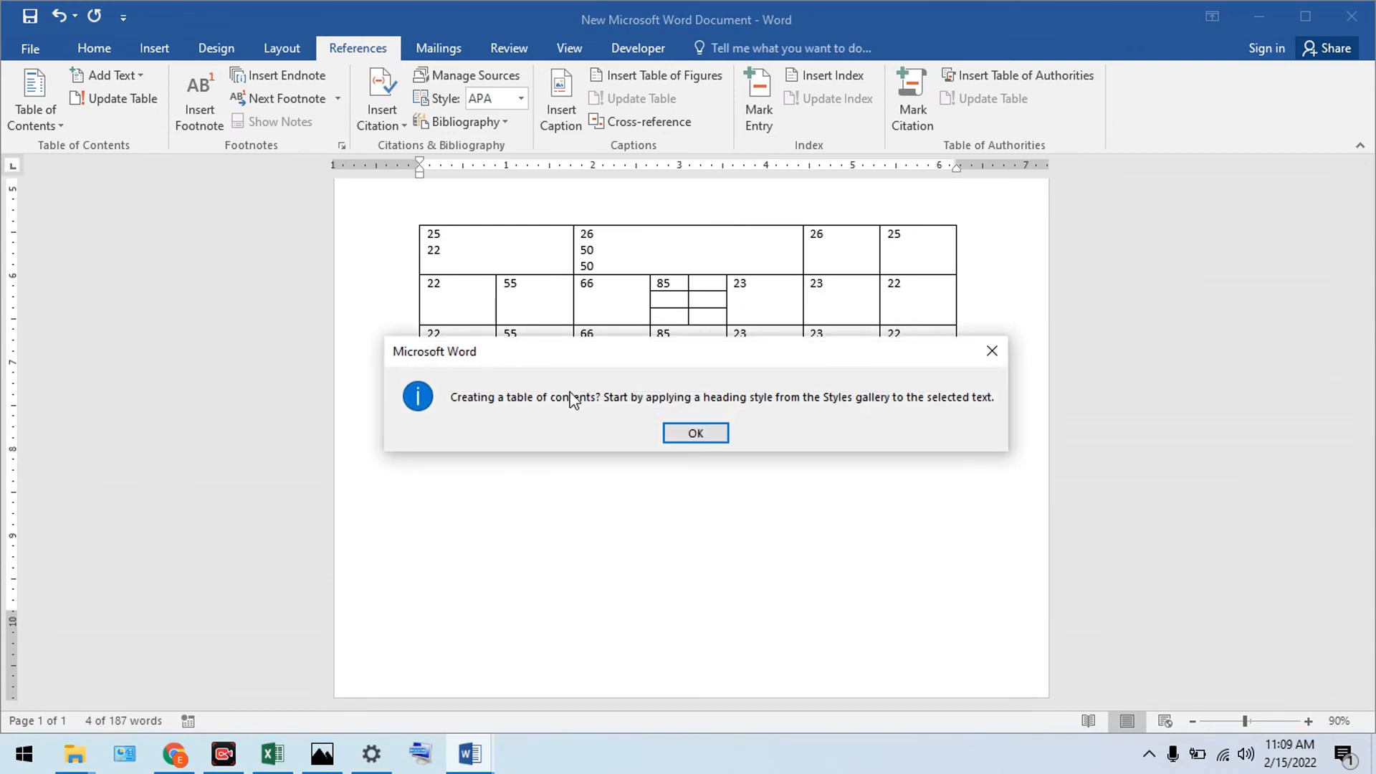
left_click(691, 432)
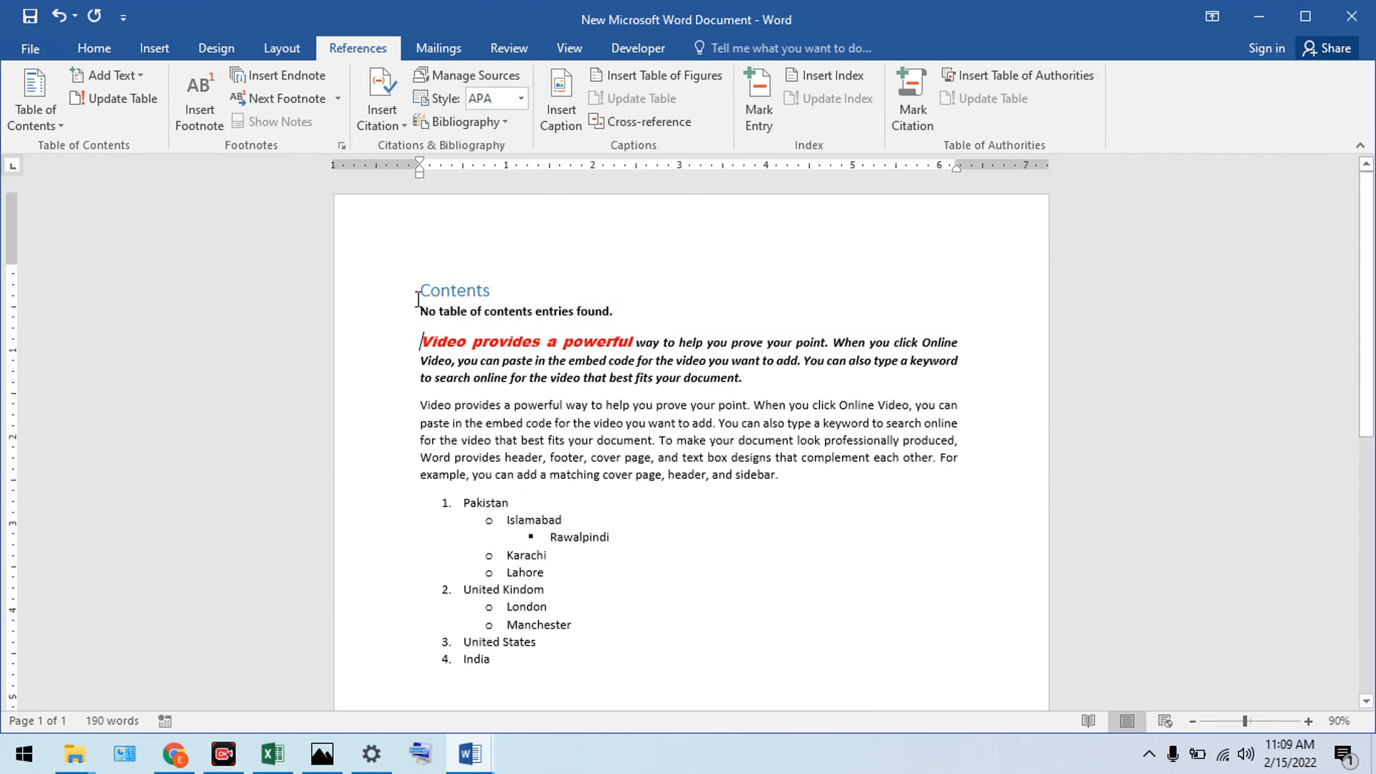
- Inspect the inserted table of contents by selecting its text and its "Contents" title, and clear the selection
left_click_drag(418, 299, 616, 315)
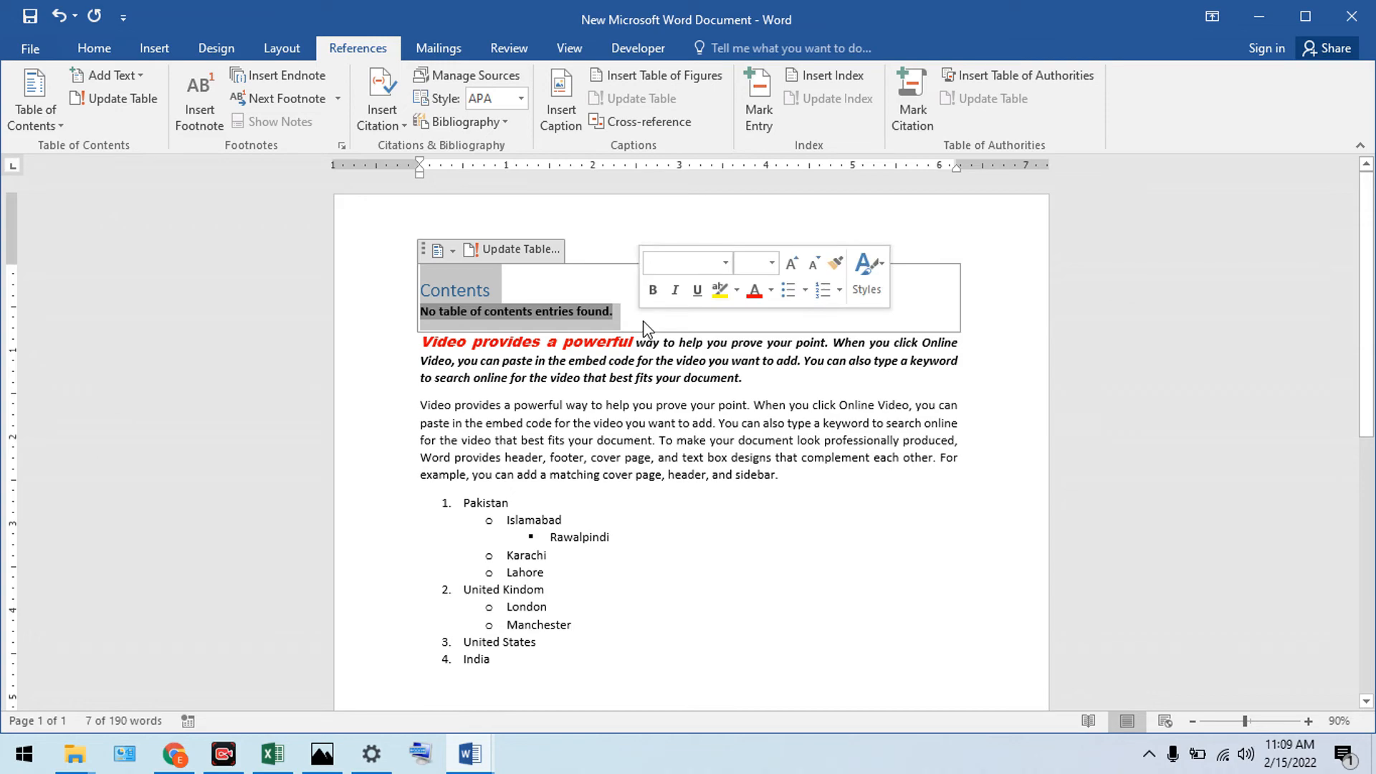
left_click(633, 370)
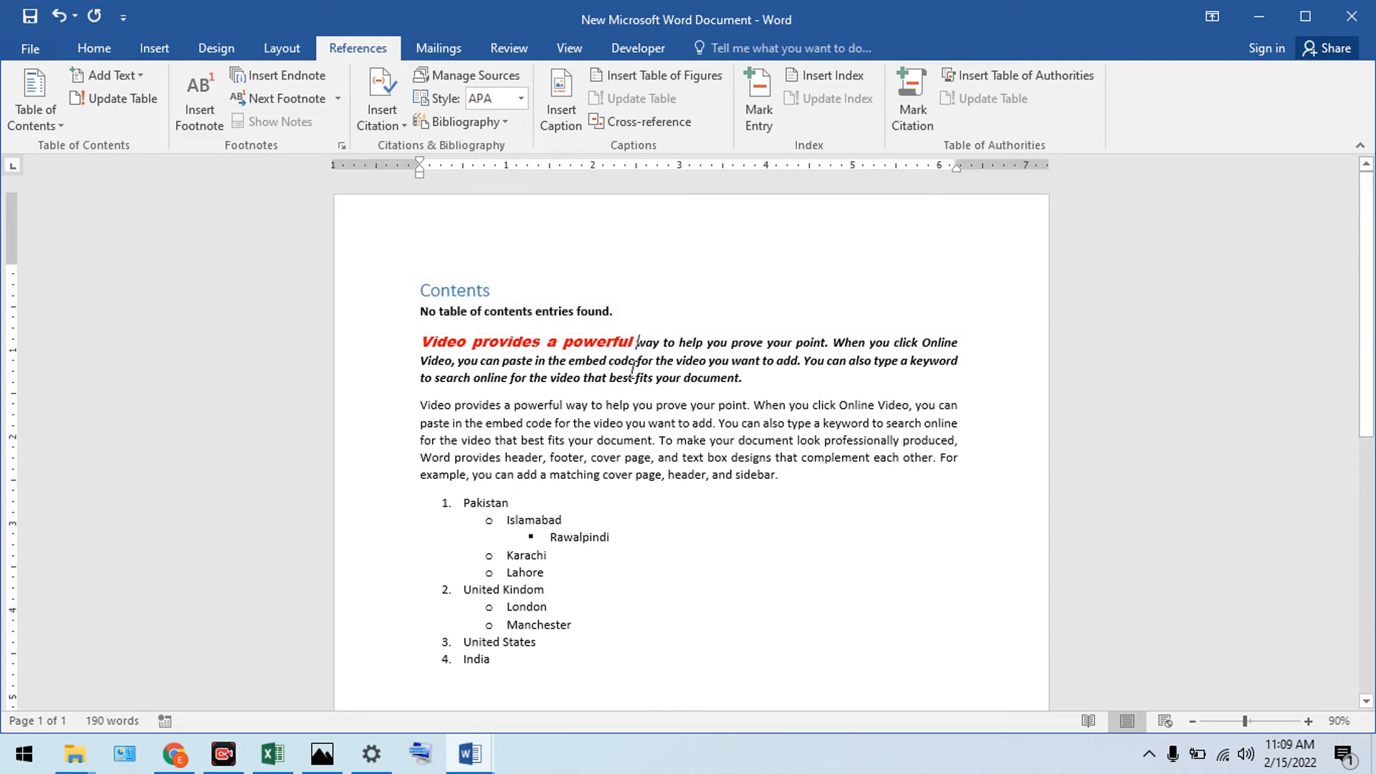
left_click(433, 295)
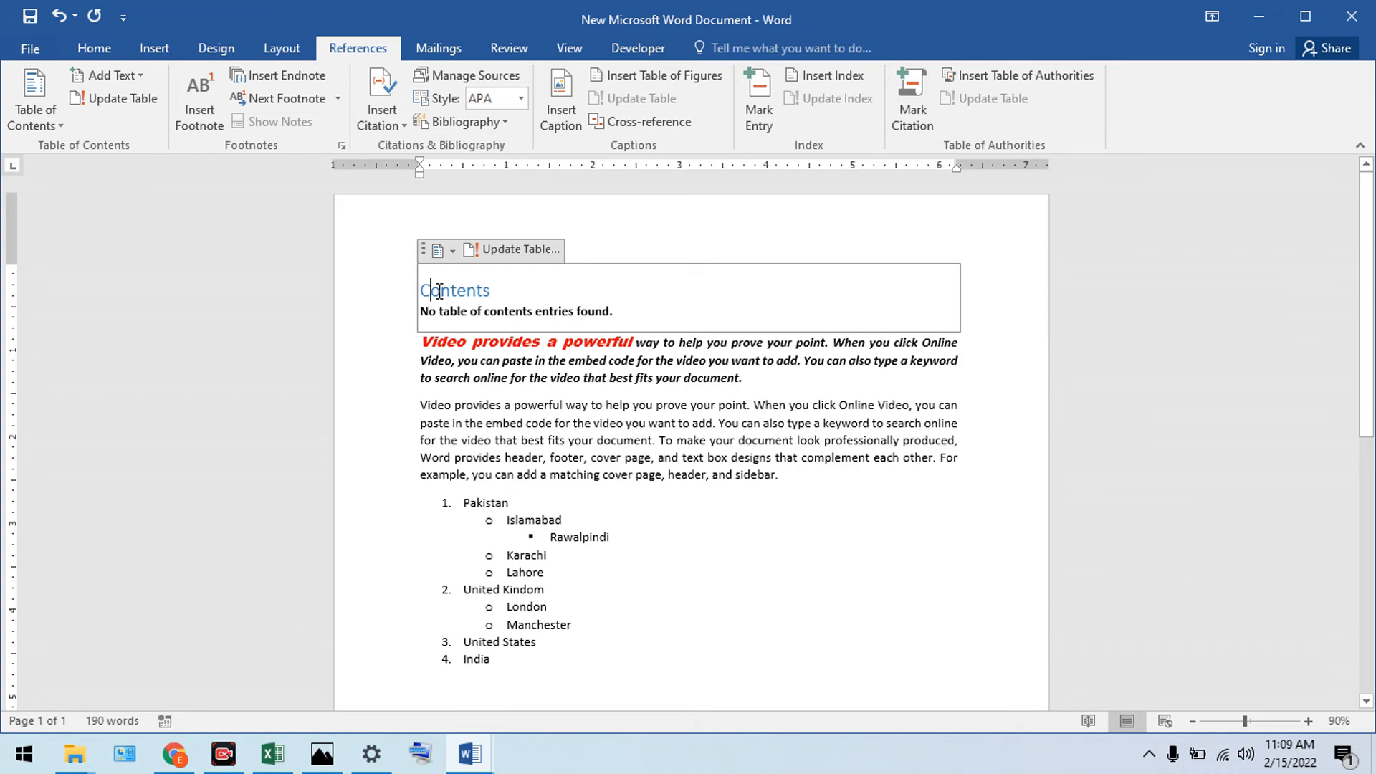
double_click(439, 290)
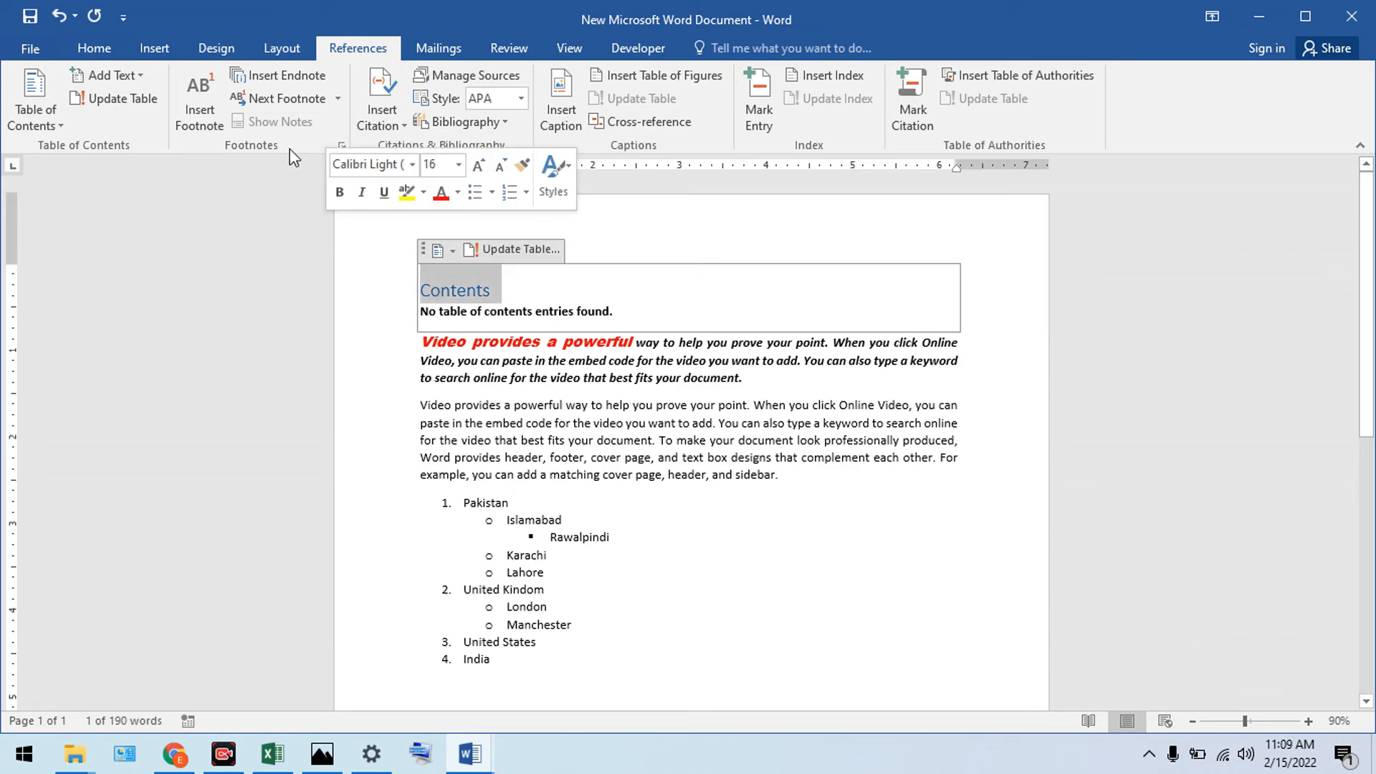
left_click(146, 48)
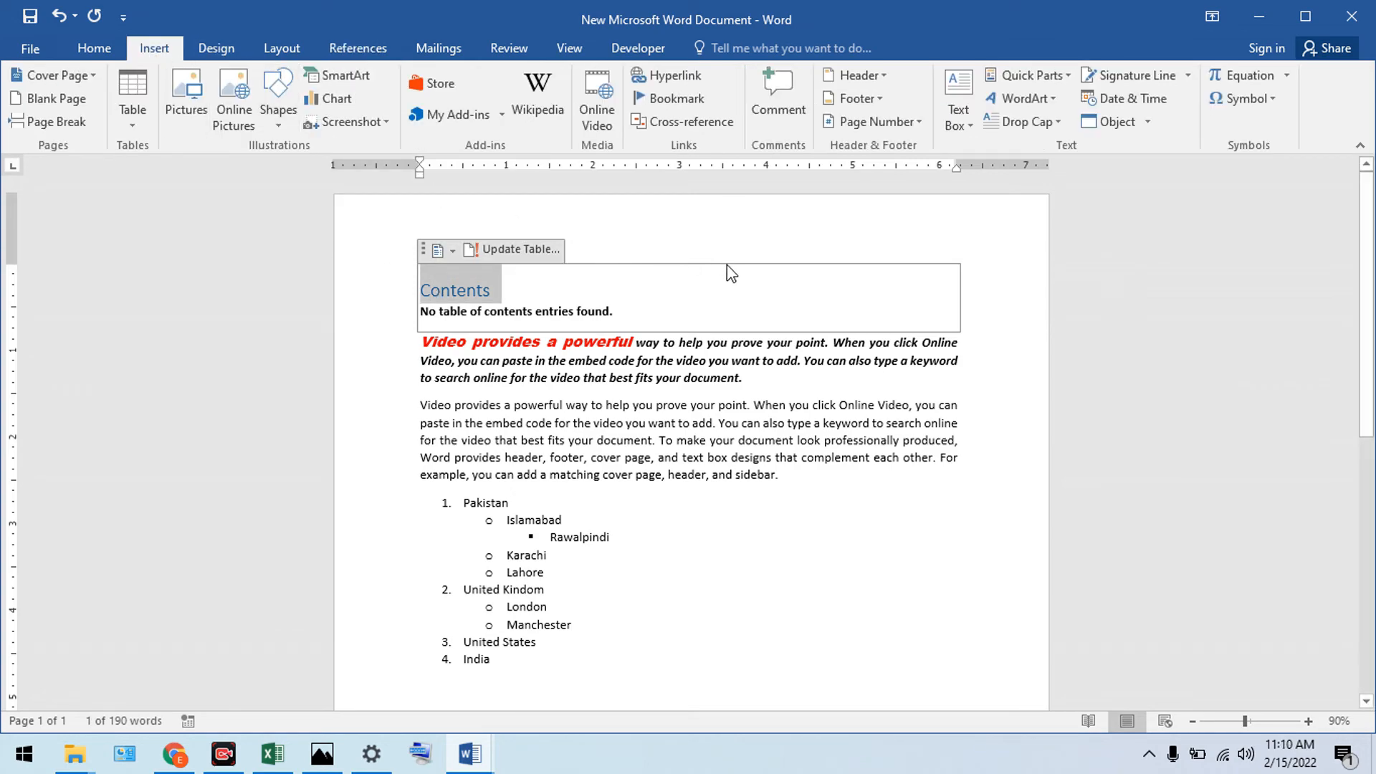
left_click(804, 369)
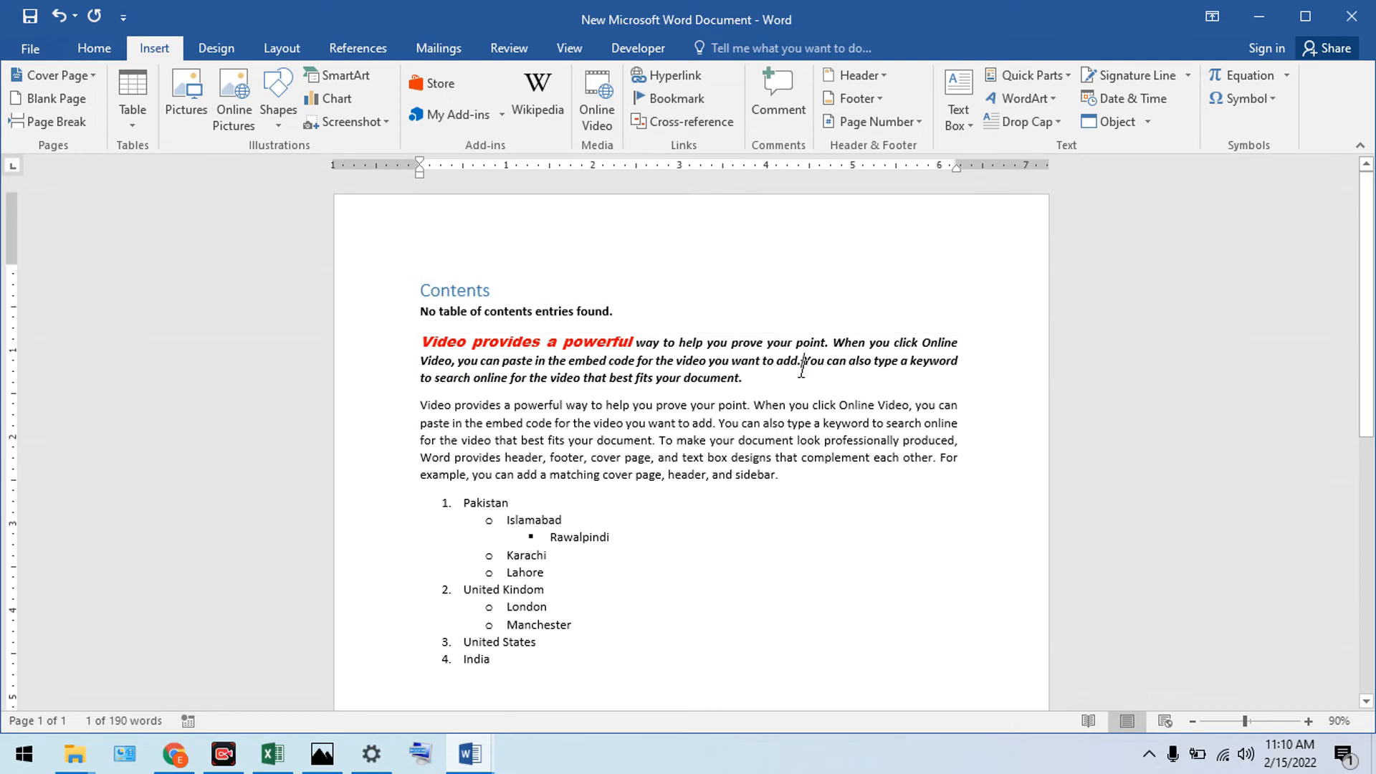
- Add a long run of blank lines below the last table until the document continues onto a second page
scroll(804, 369, "down", 3)
scroll(804, 369, "down", 5)
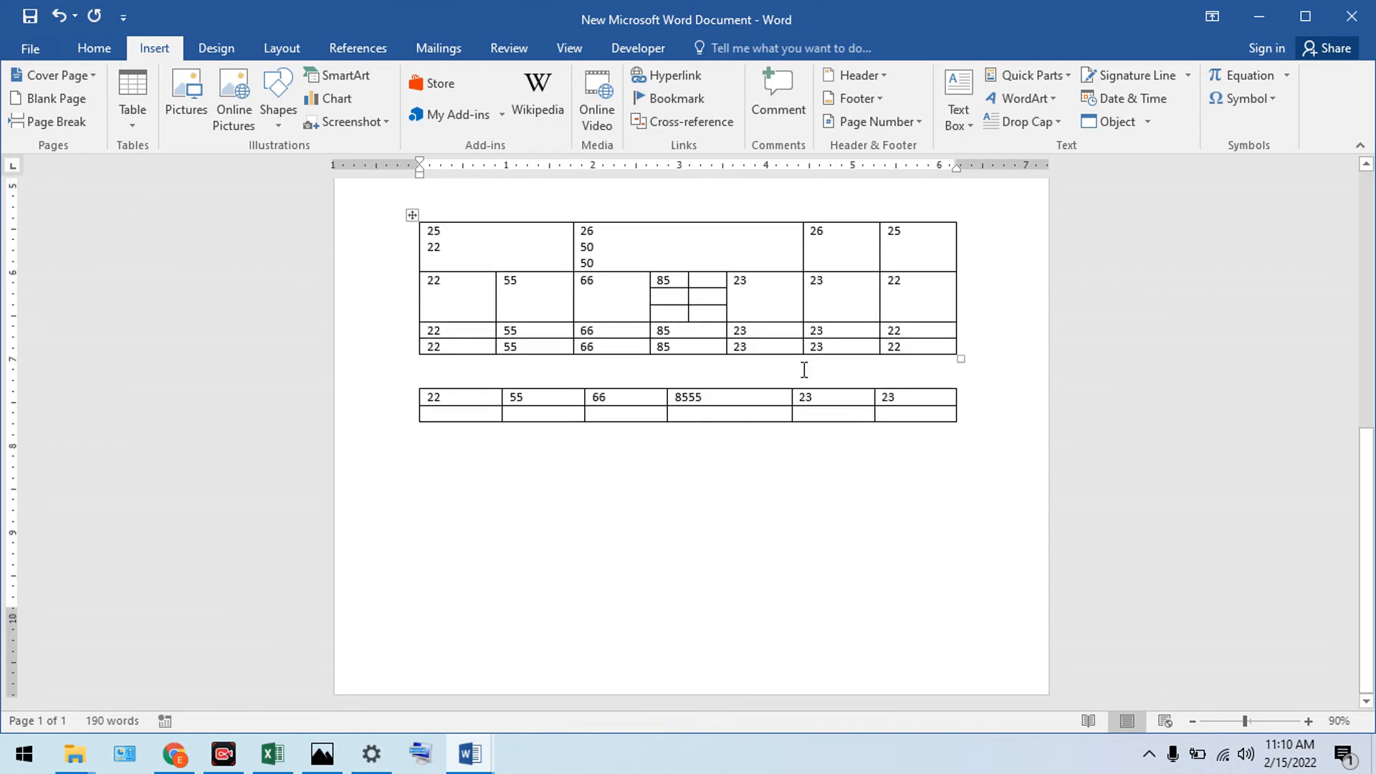
scroll(803, 369, "up", 8)
scroll(803, 369, "down", 8)
left_click(694, 548)
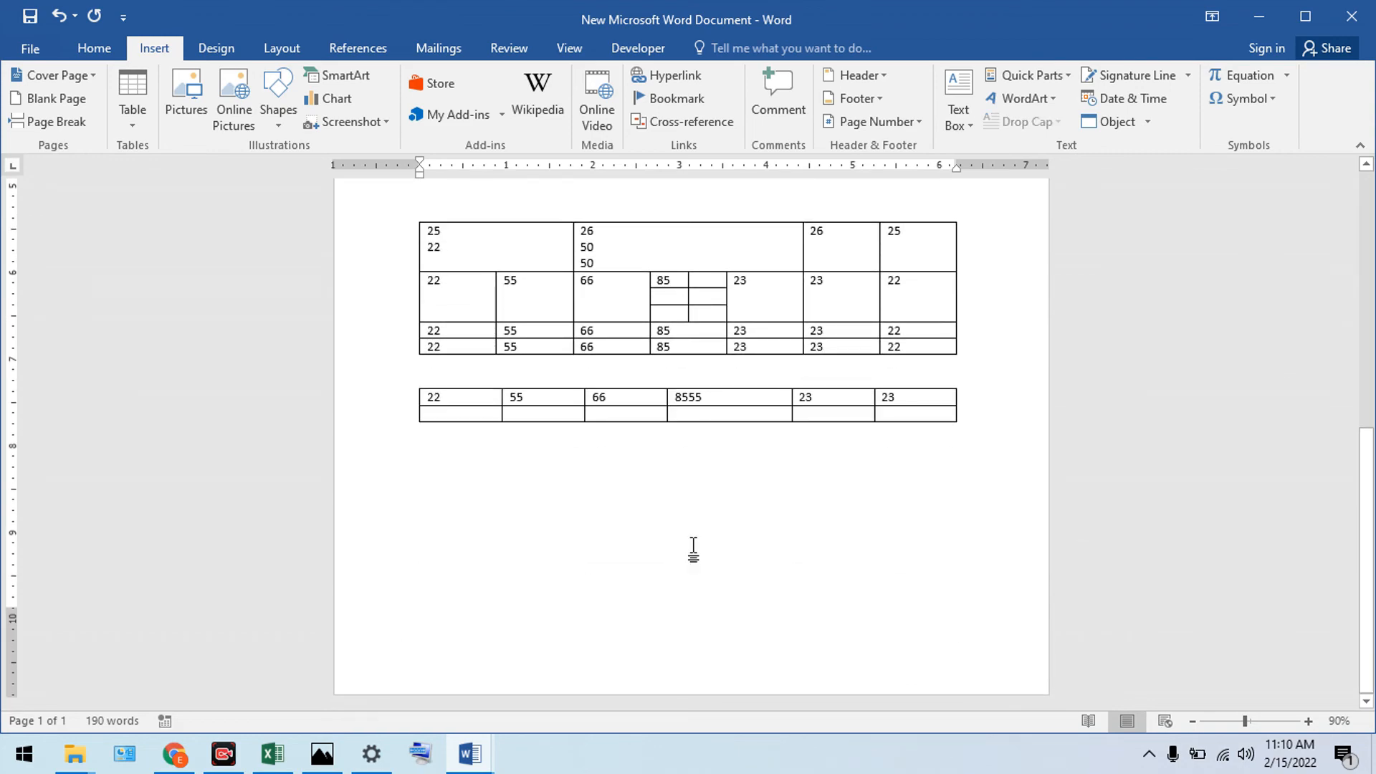
key("Return")
key("Return")
key("Return")
key("Return")
key("Return")
key("Return")
key("Return")
key("Return")
key("Return")
key("Return")
key("Return")
key("Return")
key("Return")
key("Return")
key("Return")
key("Return")
key("Return")
key("Return")
key("Return")
key("Return")
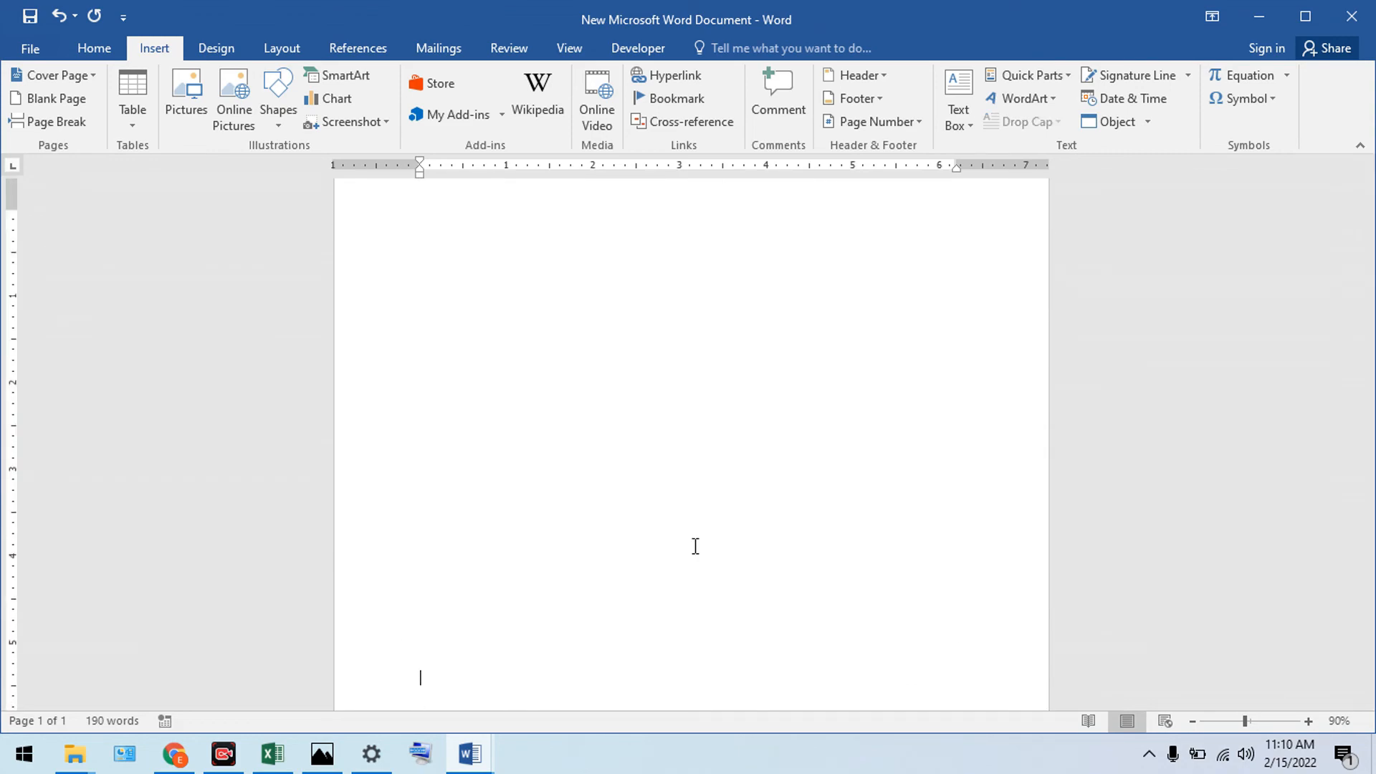
- Insert a series of page breaks at the end of the document to add many blank pages
key("ctrl+Return")
key("ctrl+Return")
key("ctrl+Return")
key("ctrl+Return")
key("ctrl+Return")
key("ctrl+Return")
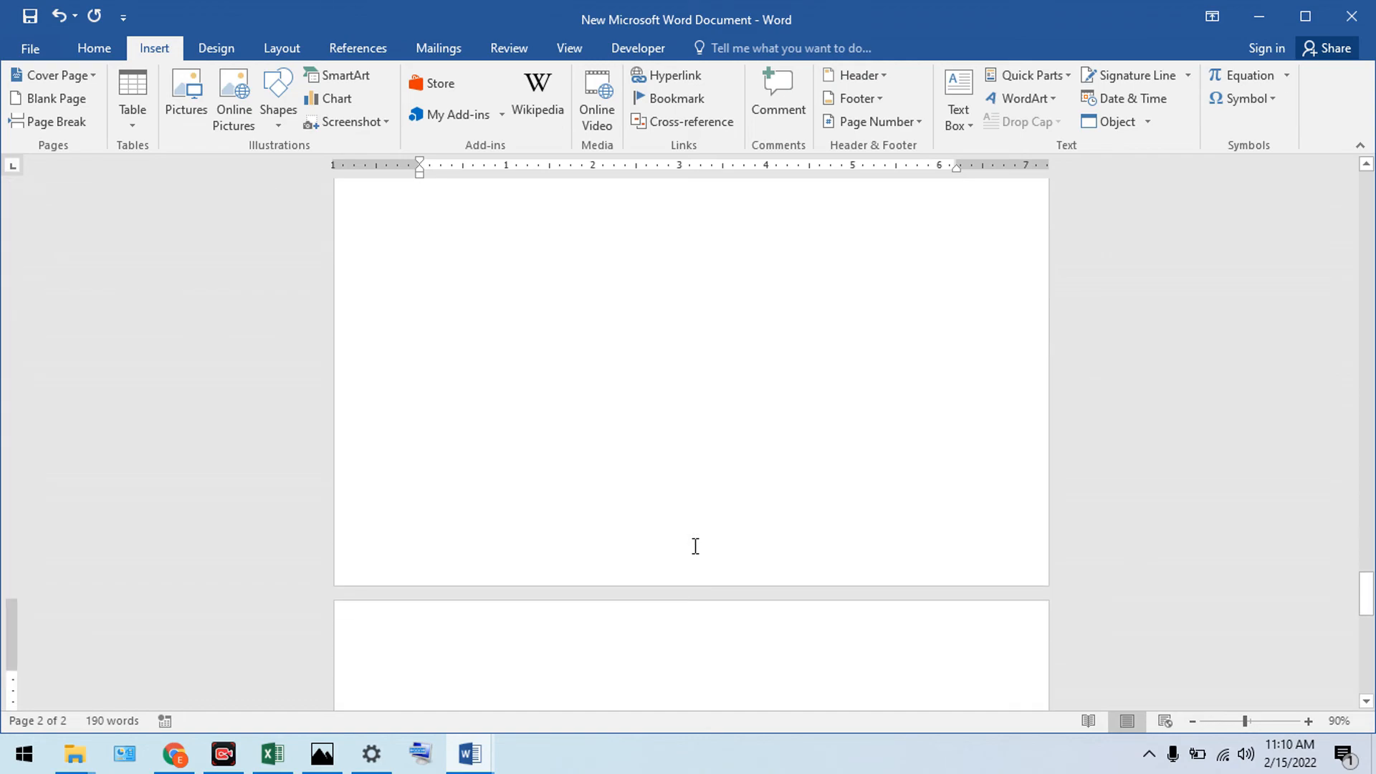
key("ctrl+Return")
key("ctrl+Return")
key("ctrl+Return")
key("ctrl+Return")
key("ctrl+Return")
key("ctrl+Return")
key("ctrl+Return")
key("ctrl+Return")
key("ctrl+Return")
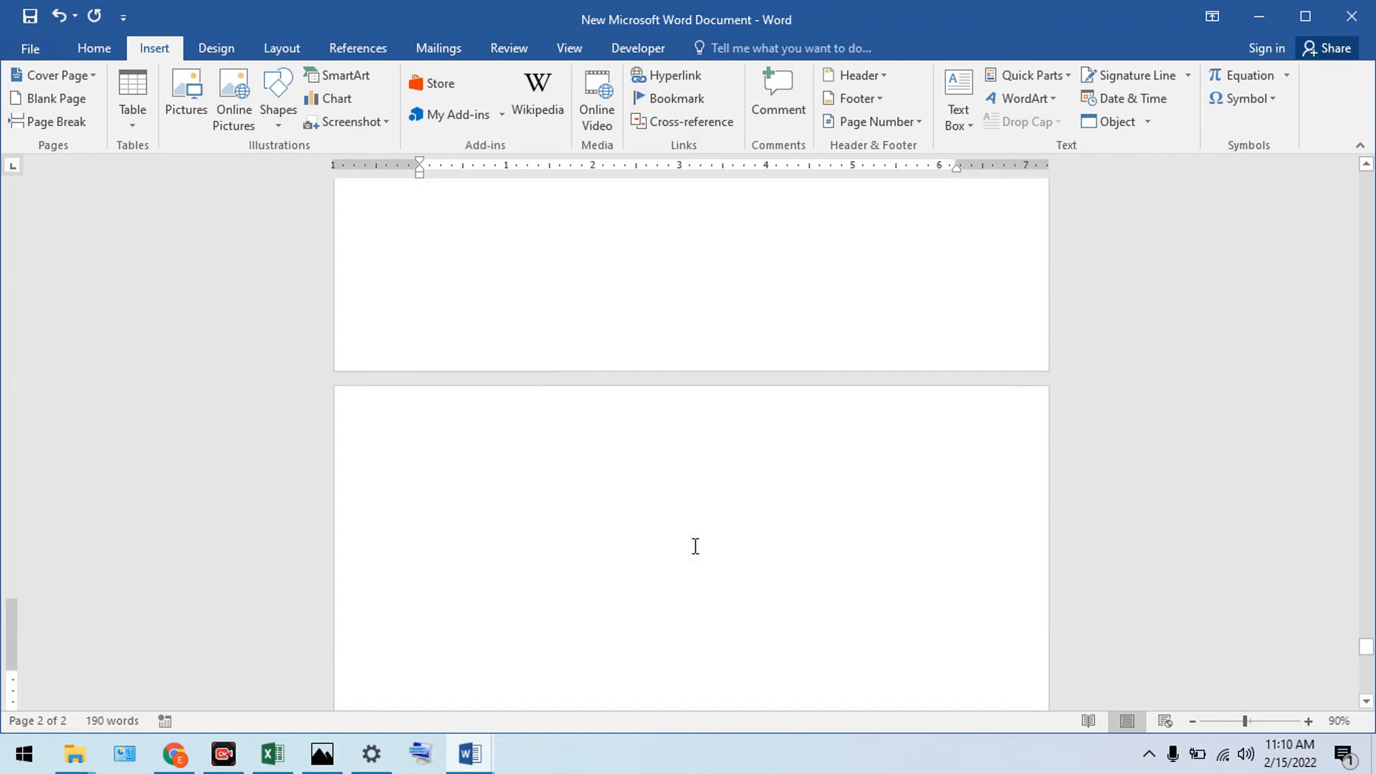
- Add a long run of blank lines at the end of the document to extend it over further blank pages
key("Return")
key("Return")
key("Return")
key("Return")
key("Return")
key("Return")
key("Return")
key("Return")
key("Return")
key("Return")
key("Return")
key("Return")
key("Return")
key("Return")
key("Return")
key("Return")
key("Return")
key("Return")
key("Return")
key("Return")
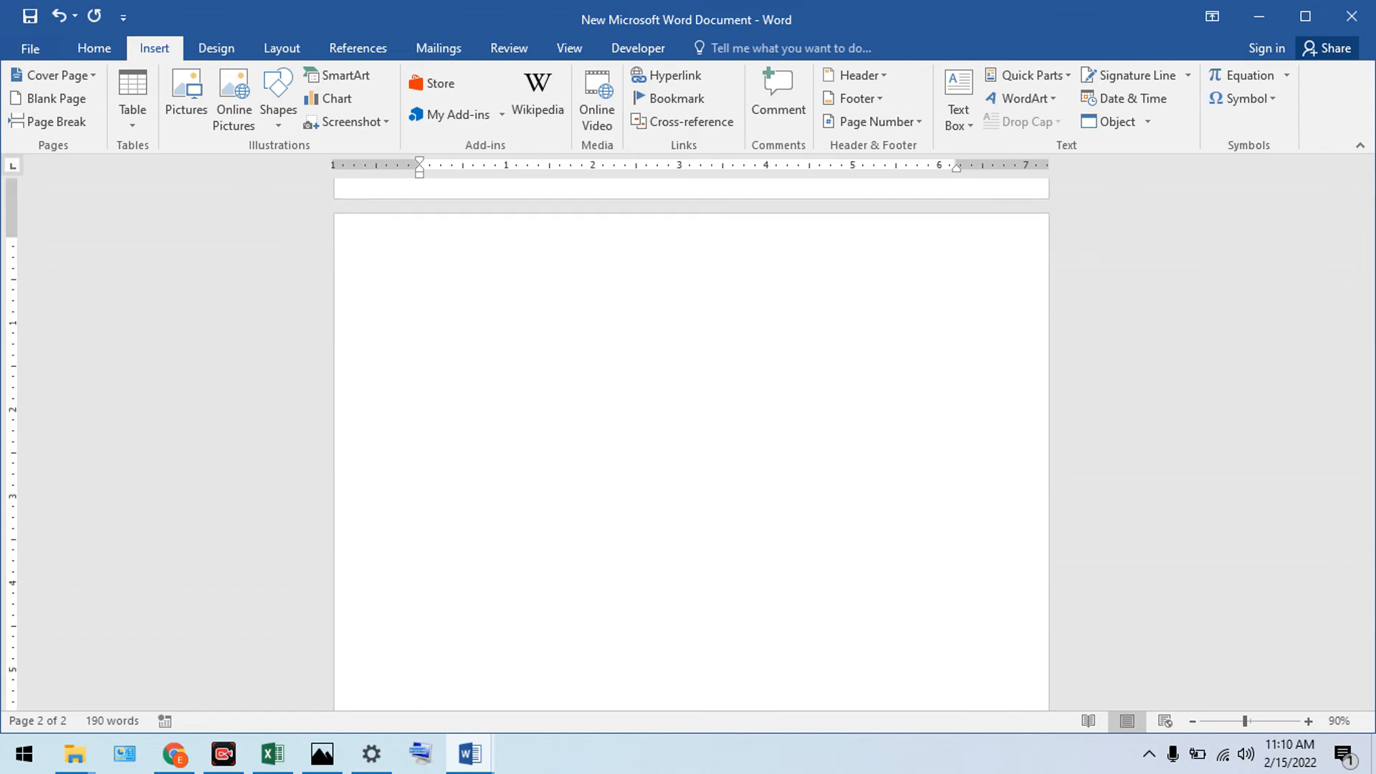
key("Return")
key("Return")
key("Return")
key("Return")
key("Return")
key("Return")
key("Return")
key("Return")
key("Return")
key("Return")
key("Return")
key("Return")
key("Return")
key("Return")
key("Return")
key("Return")
key("Return")
key("Return")
key("Return")
key("Return")
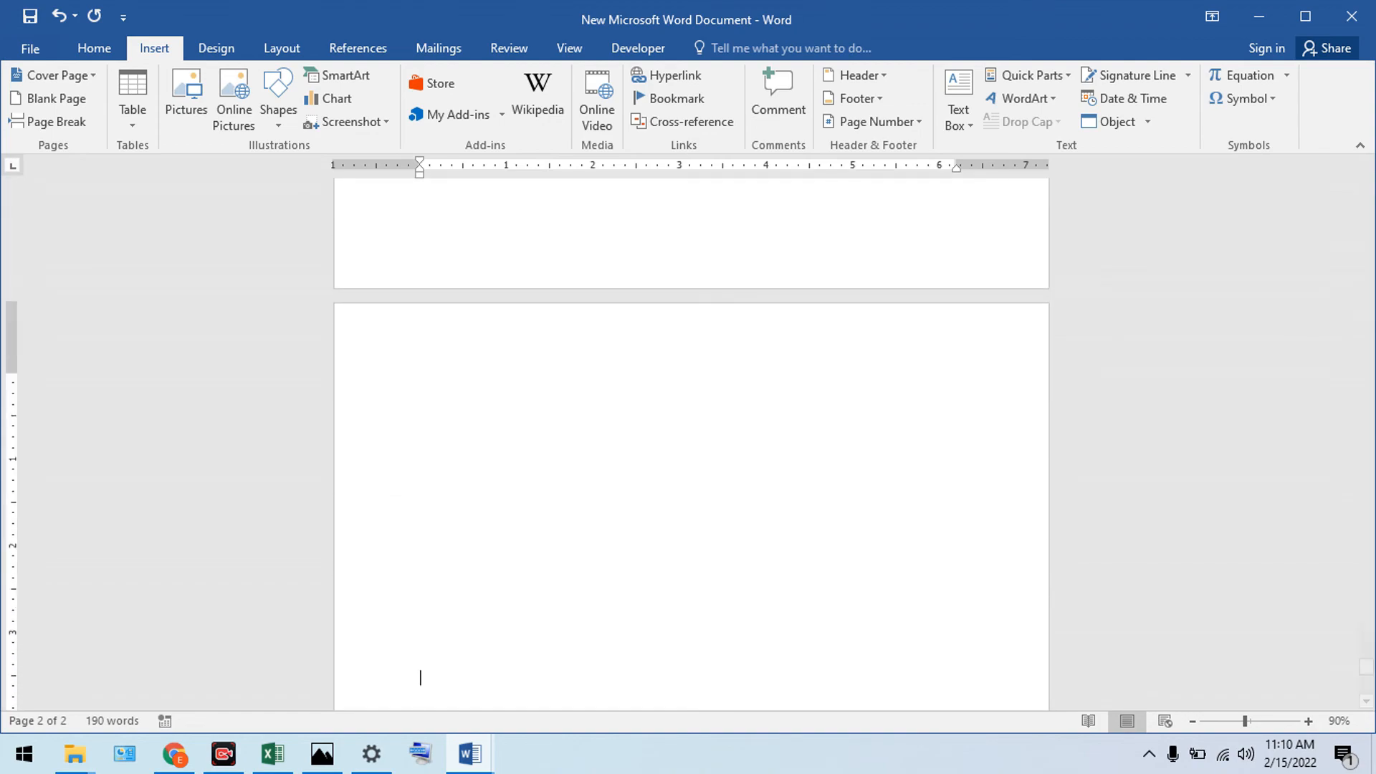
- Insert page numbers at the bottom of the pages in the Plain Number 3 style
left_click_drag(1366, 653, 1182, 212)
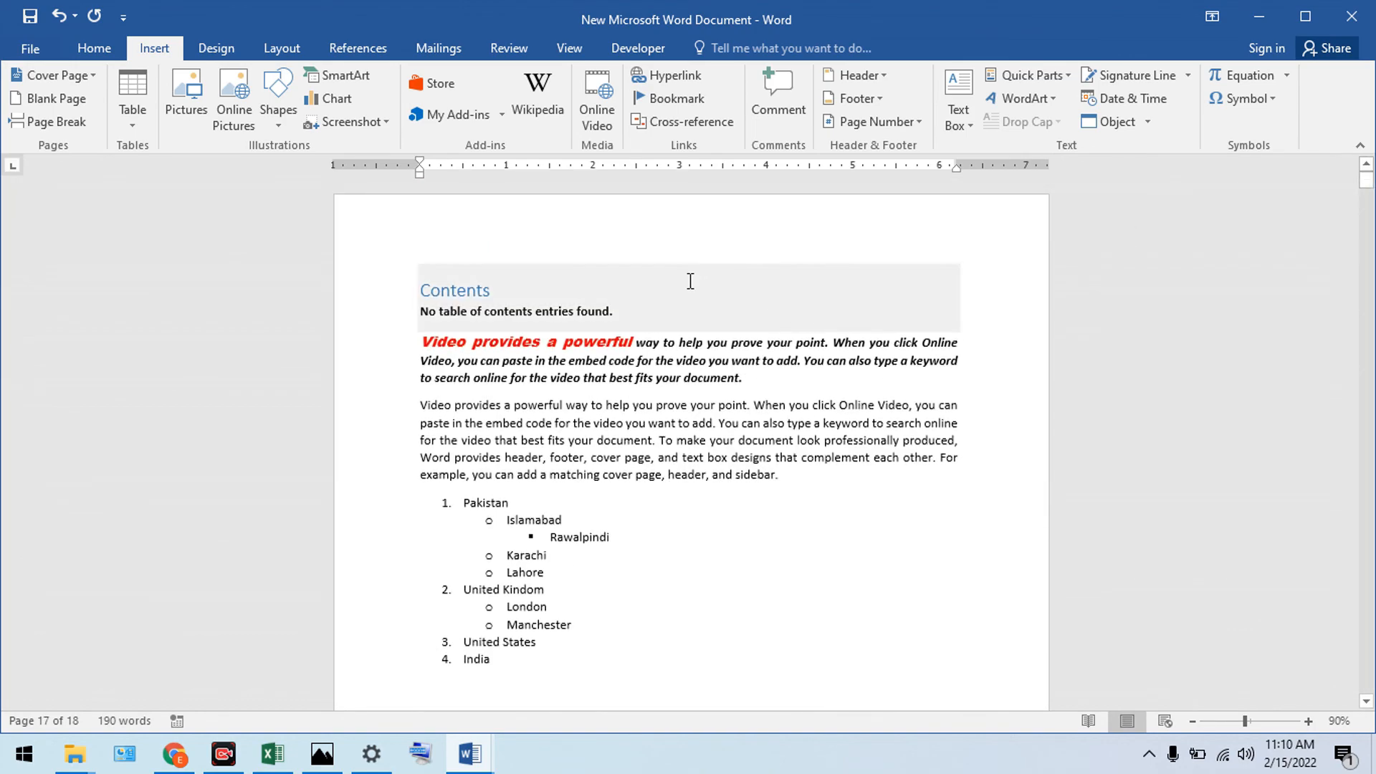
left_click(893, 122)
mouse_move(901, 152)
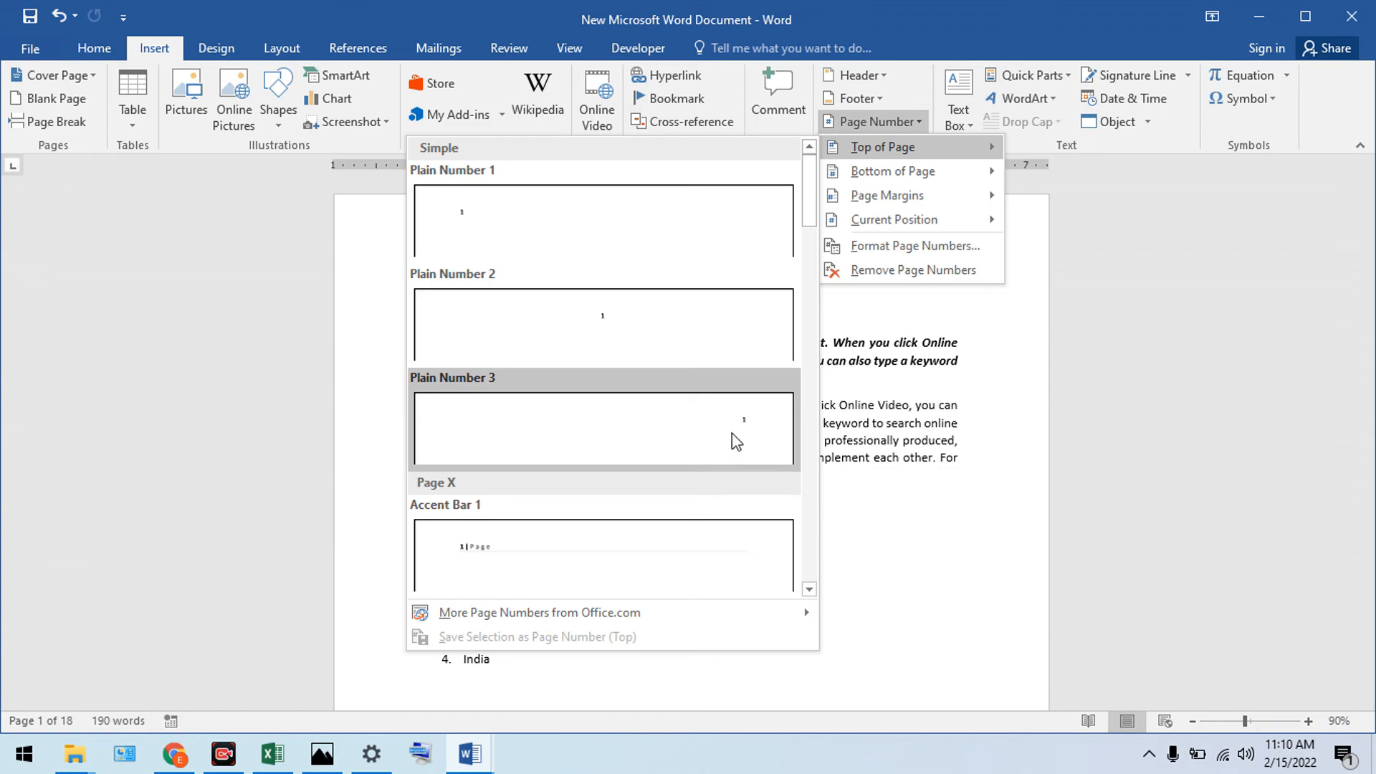
mouse_move(906, 178)
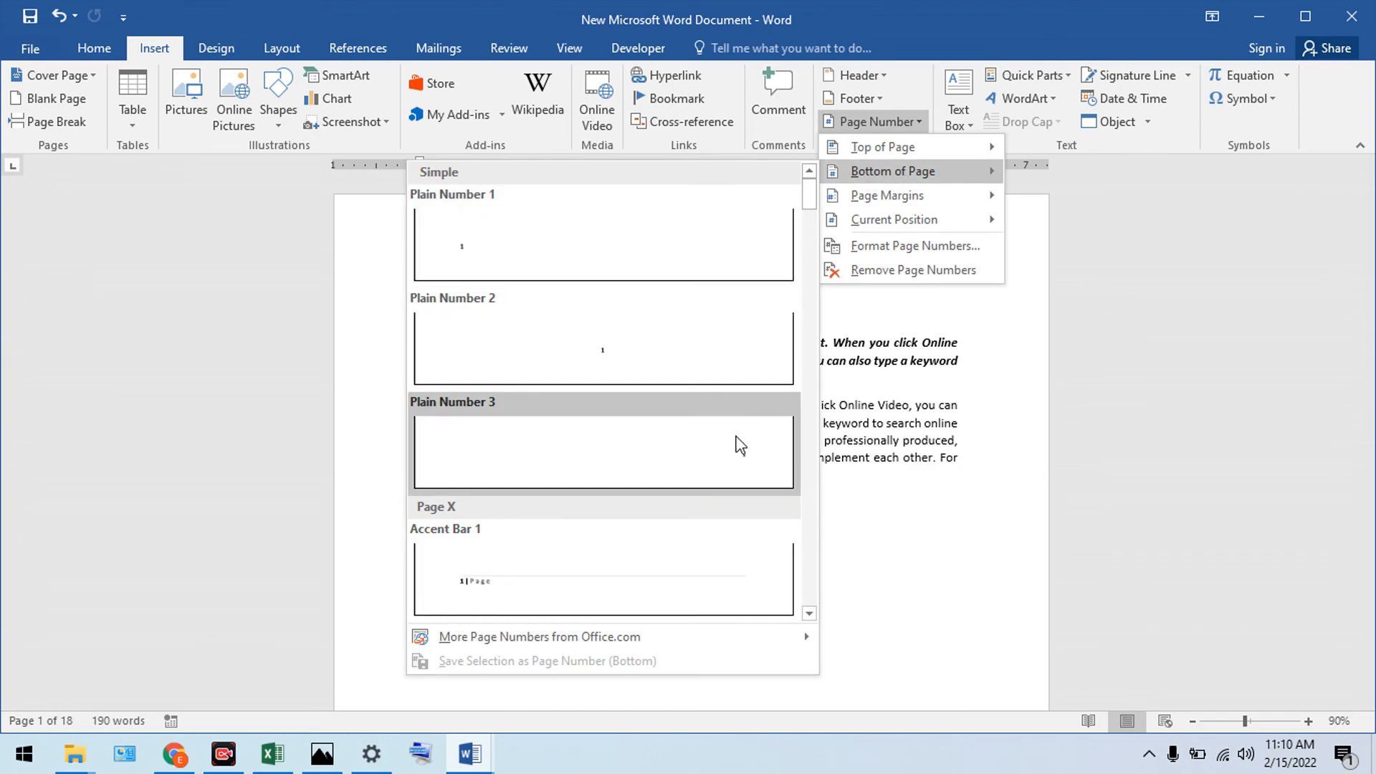
left_click(741, 445)
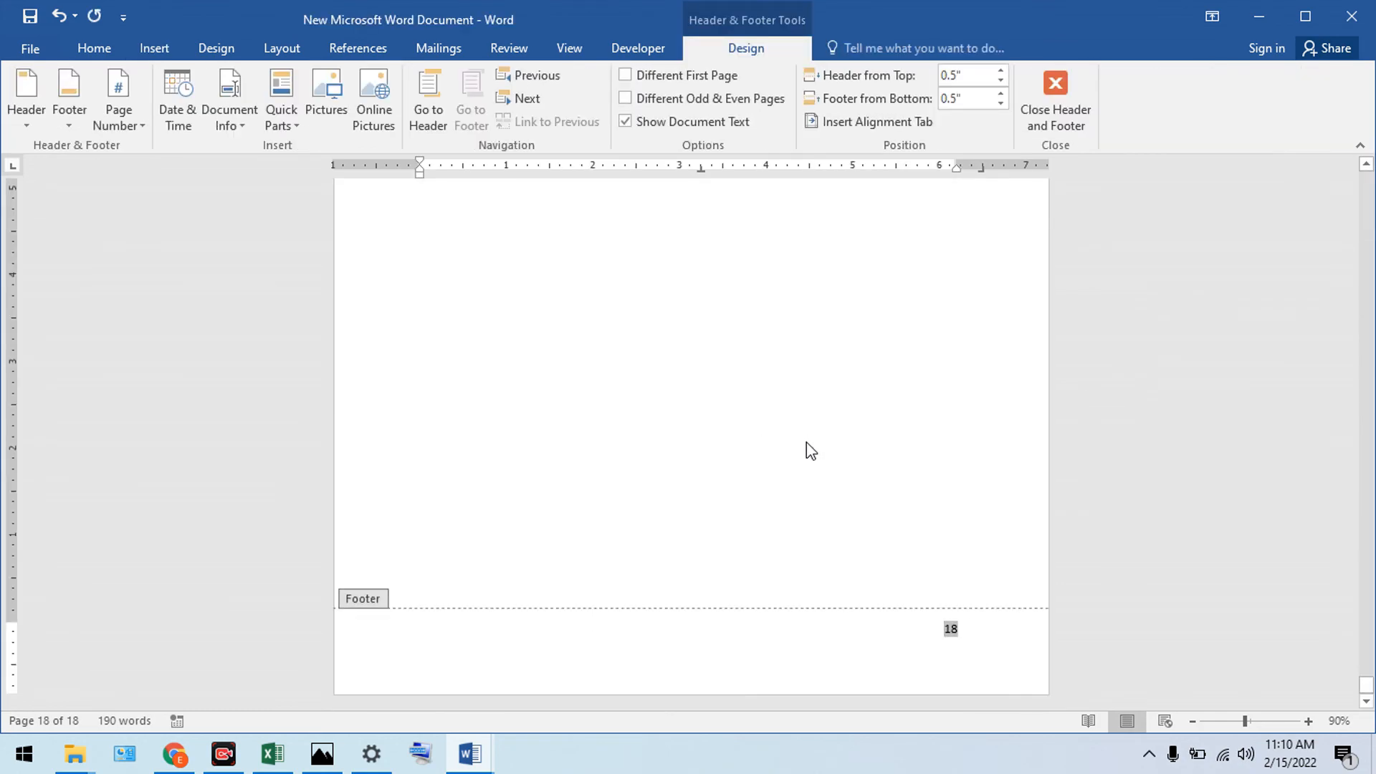
- Leave footer editing and check the page numbers at the foot of the first two pages
scroll(810, 450, "up", 3)
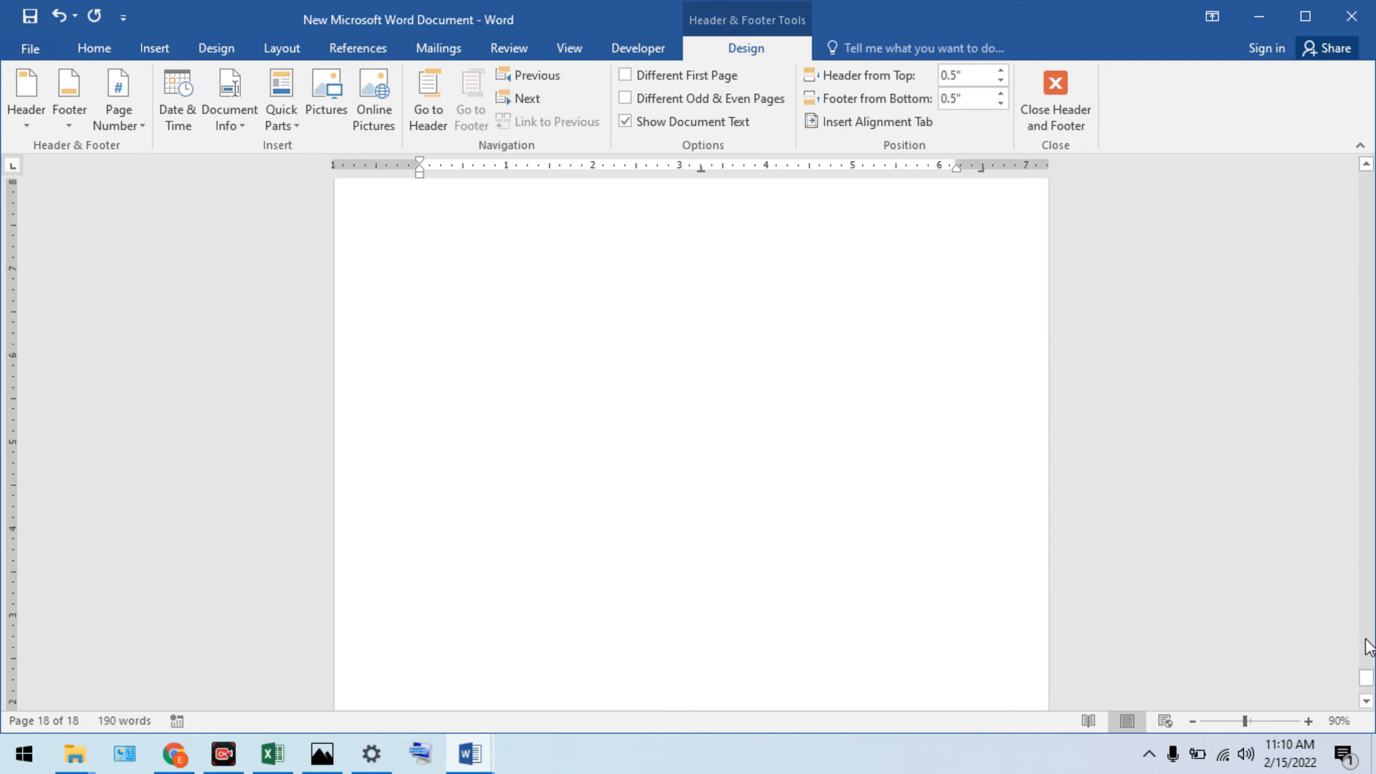
left_click_drag(1366, 677, 1367, 164)
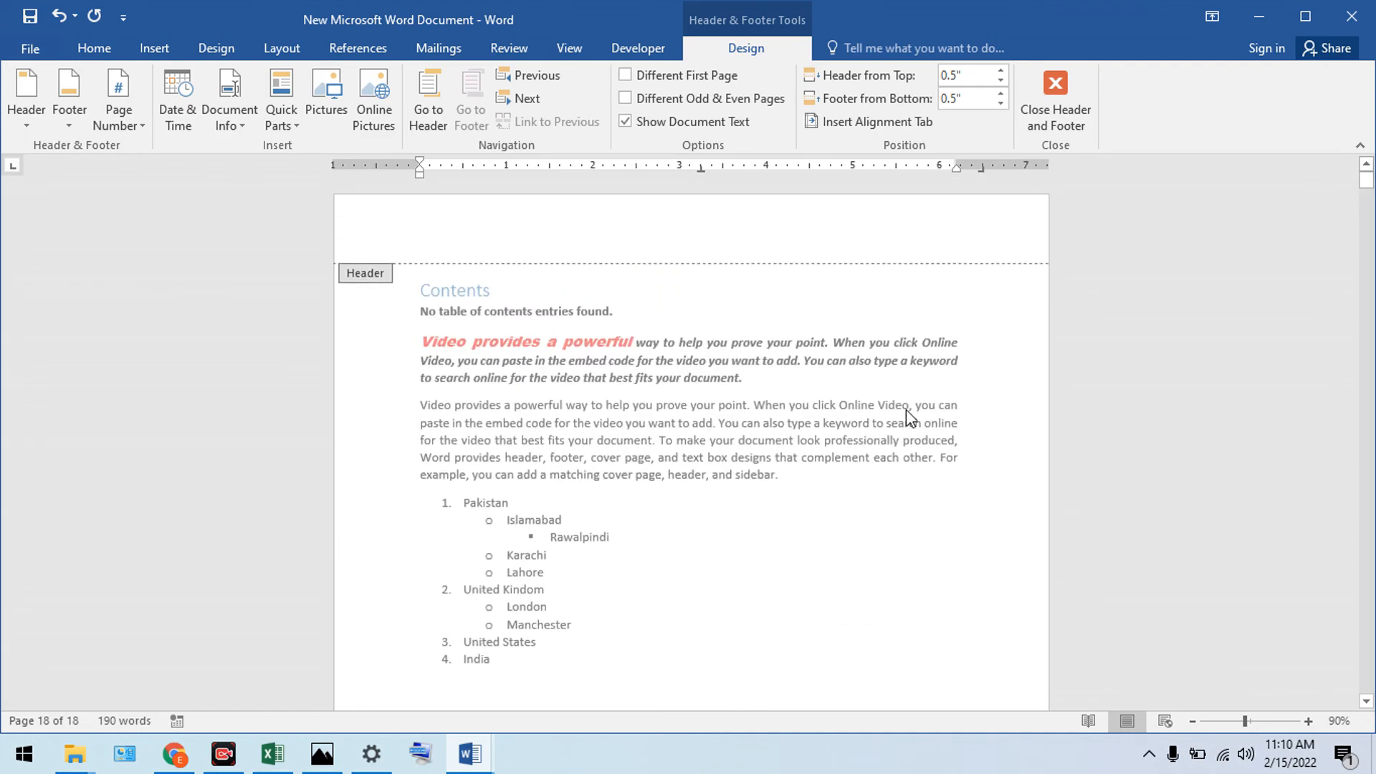
double_click(813, 435)
scroll(811, 428, "down", 5)
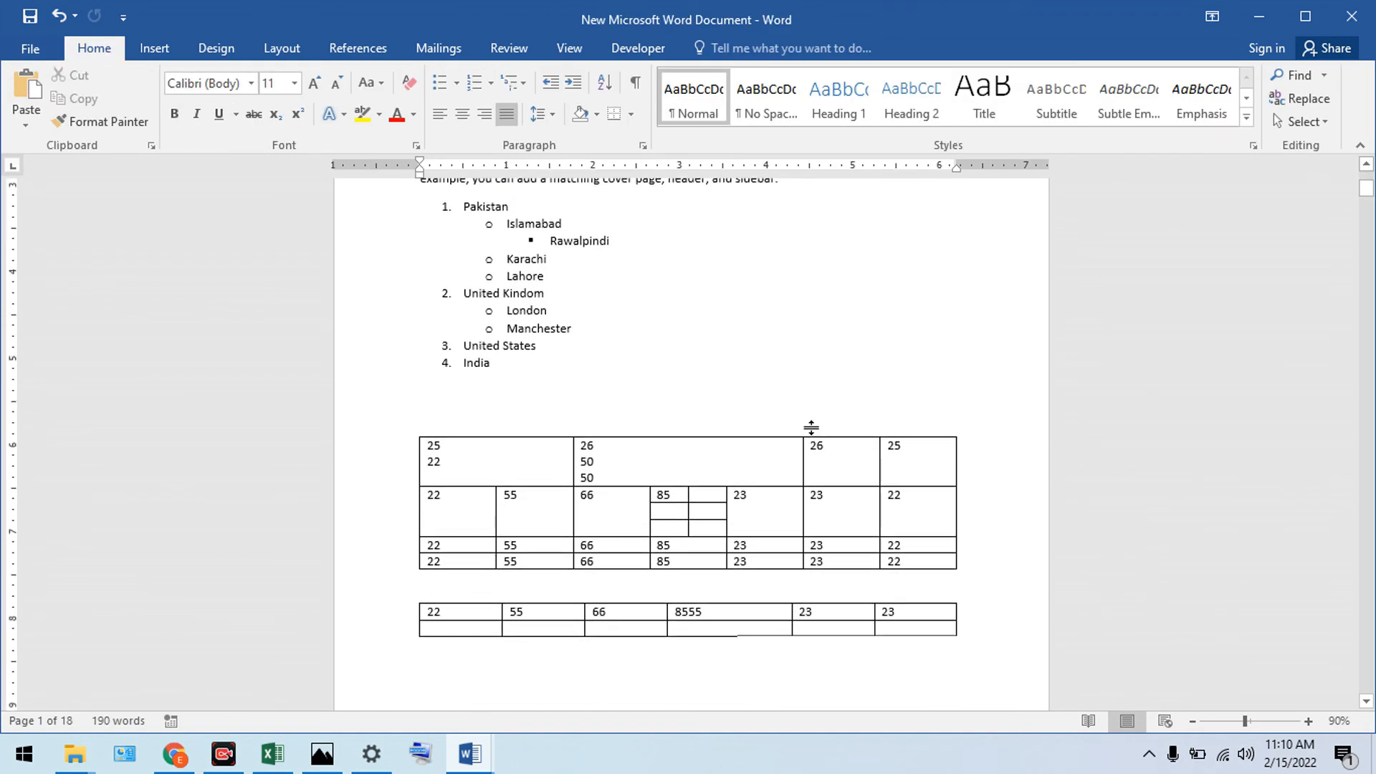
scroll(811, 428, "down", 5)
scroll(941, 545, "down", 1)
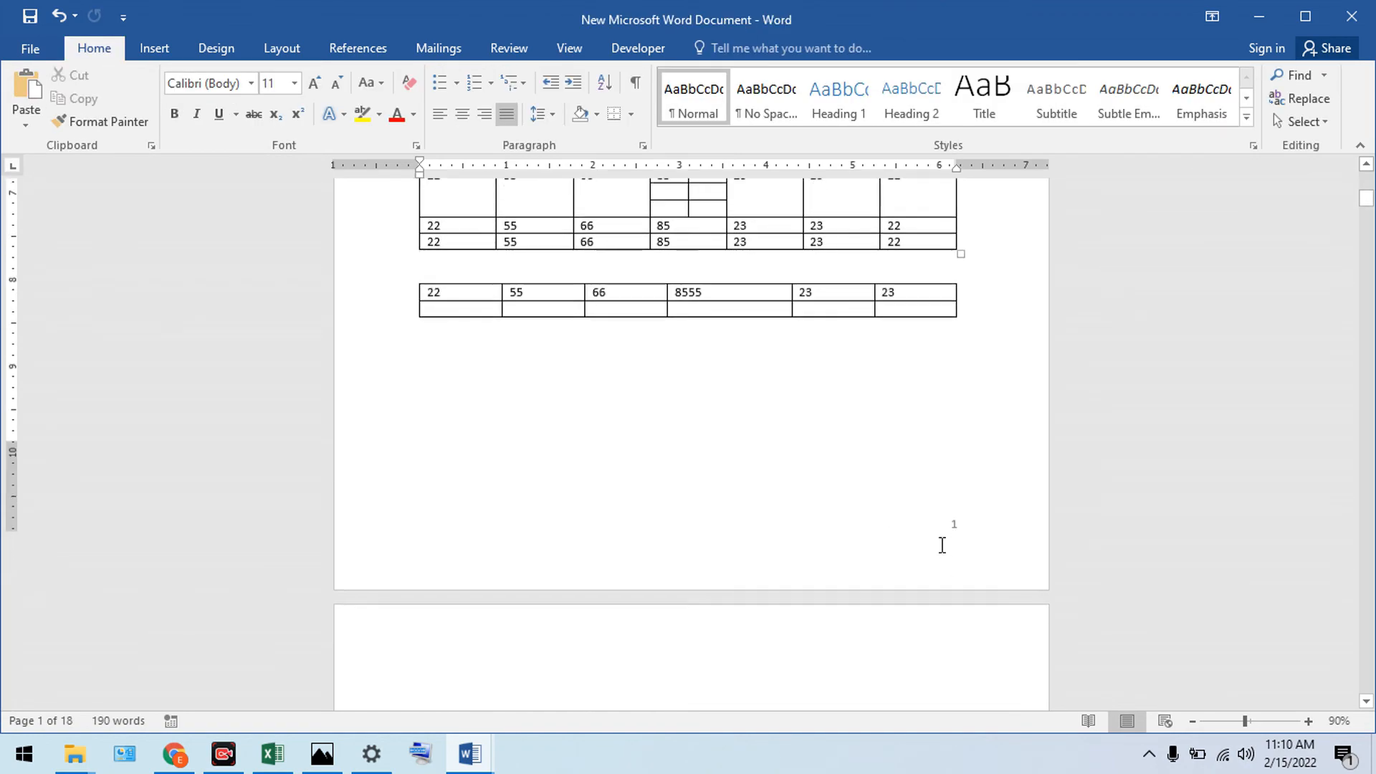
scroll(942, 544, "down", 5)
scroll(943, 542, "down", 3)
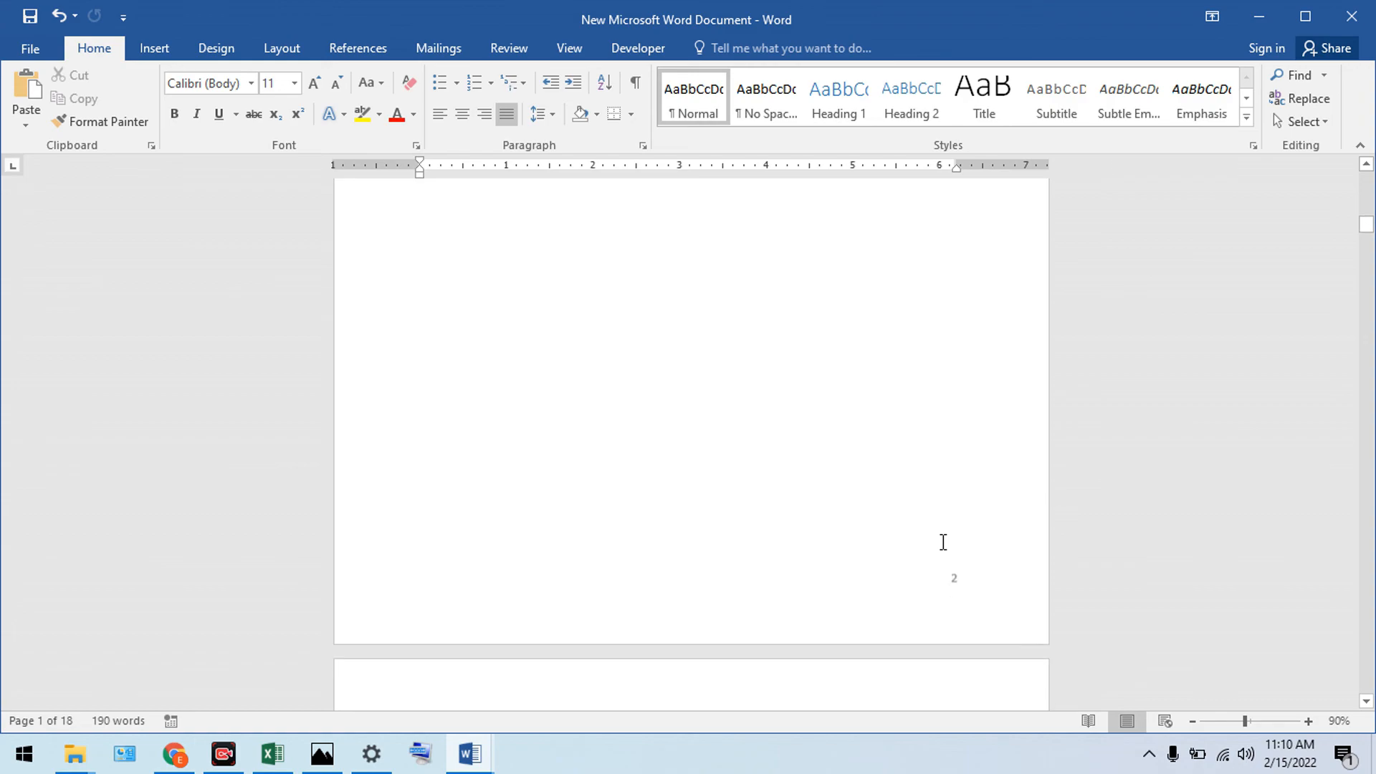
left_click(981, 517)
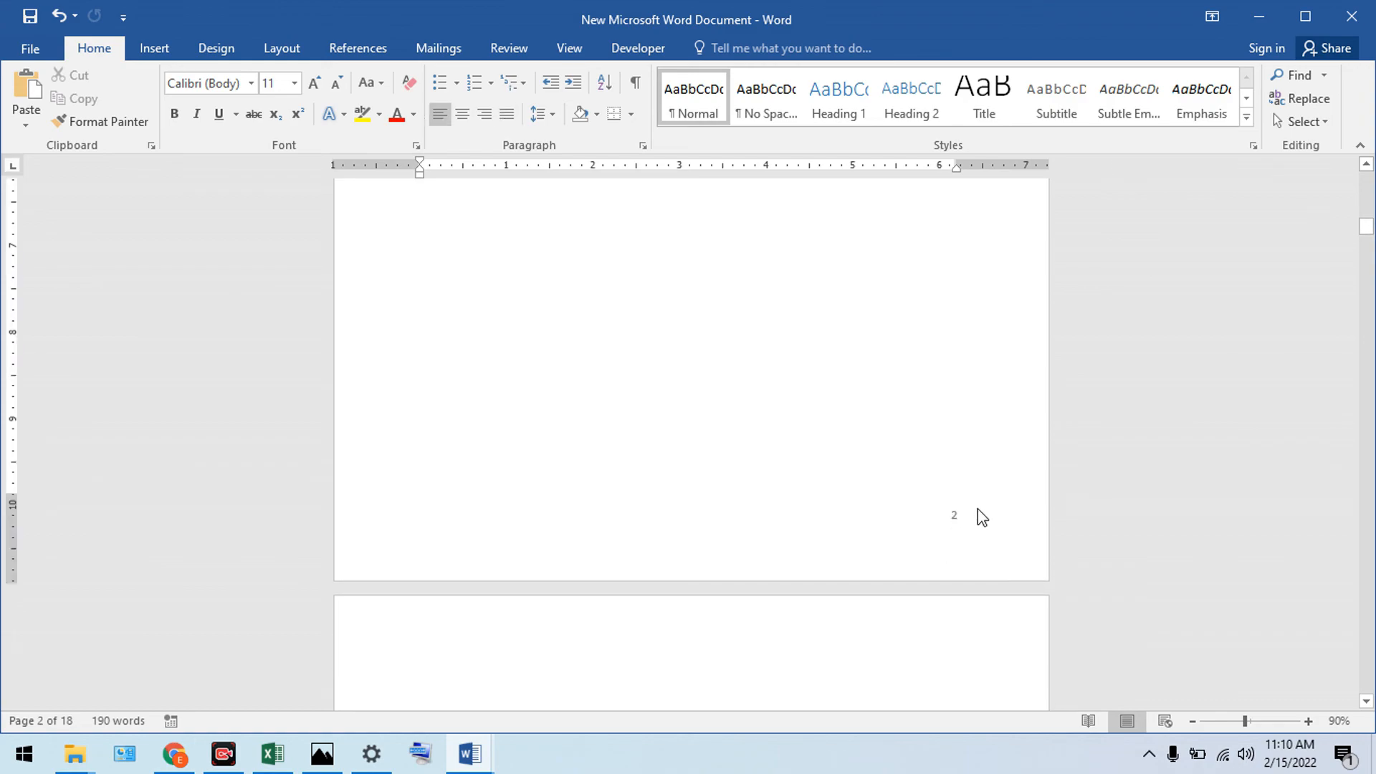
scroll(980, 510, "up", 5)
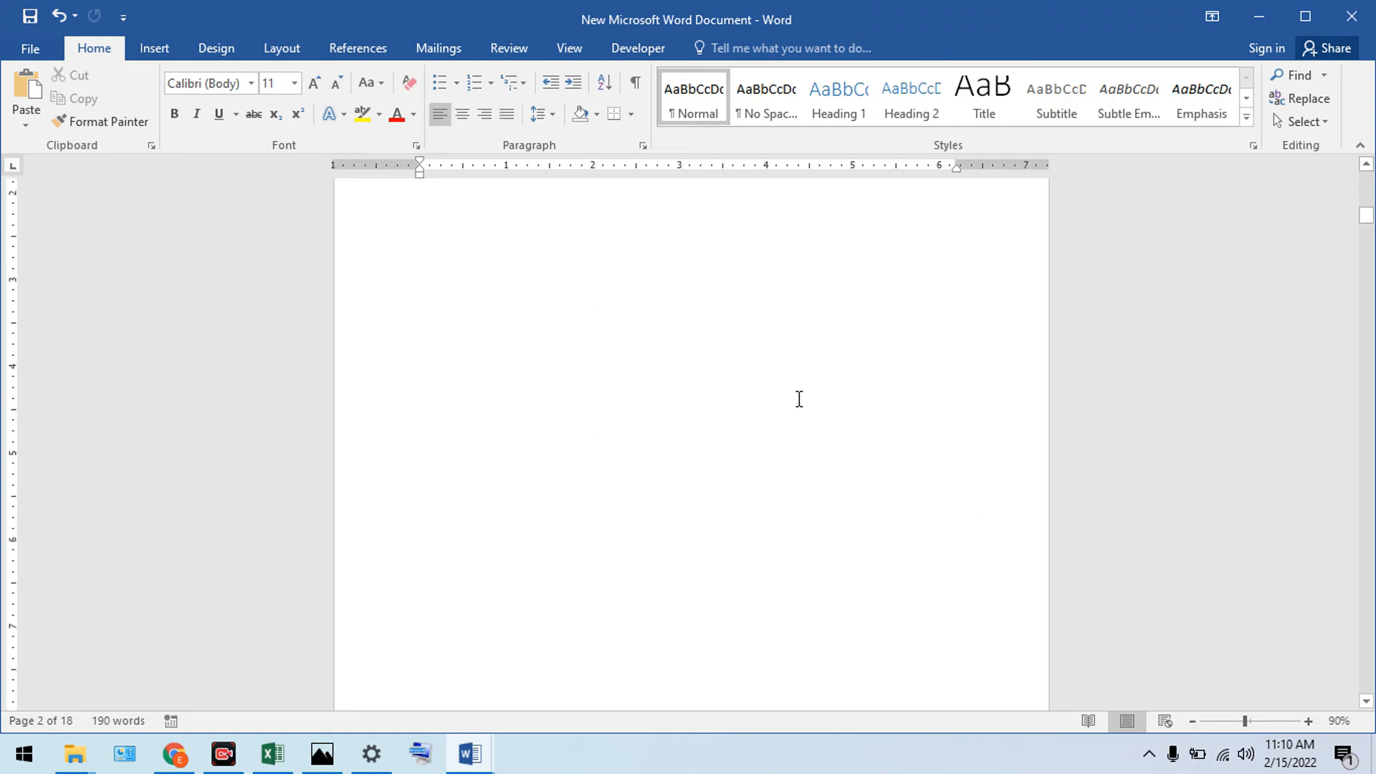
- Insert the built-in Blank footer in the document
left_click(156, 50)
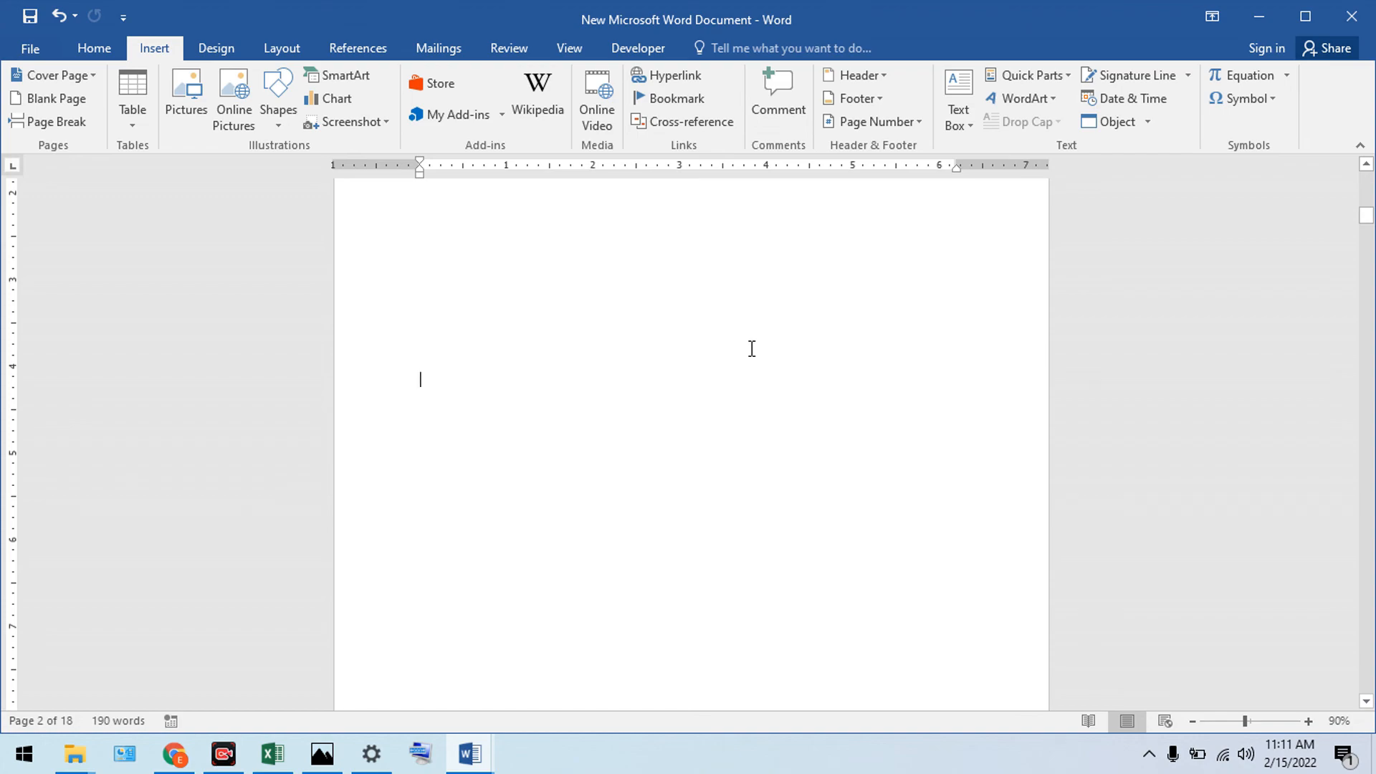
scroll(752, 349, "up", 1)
left_click(876, 99)
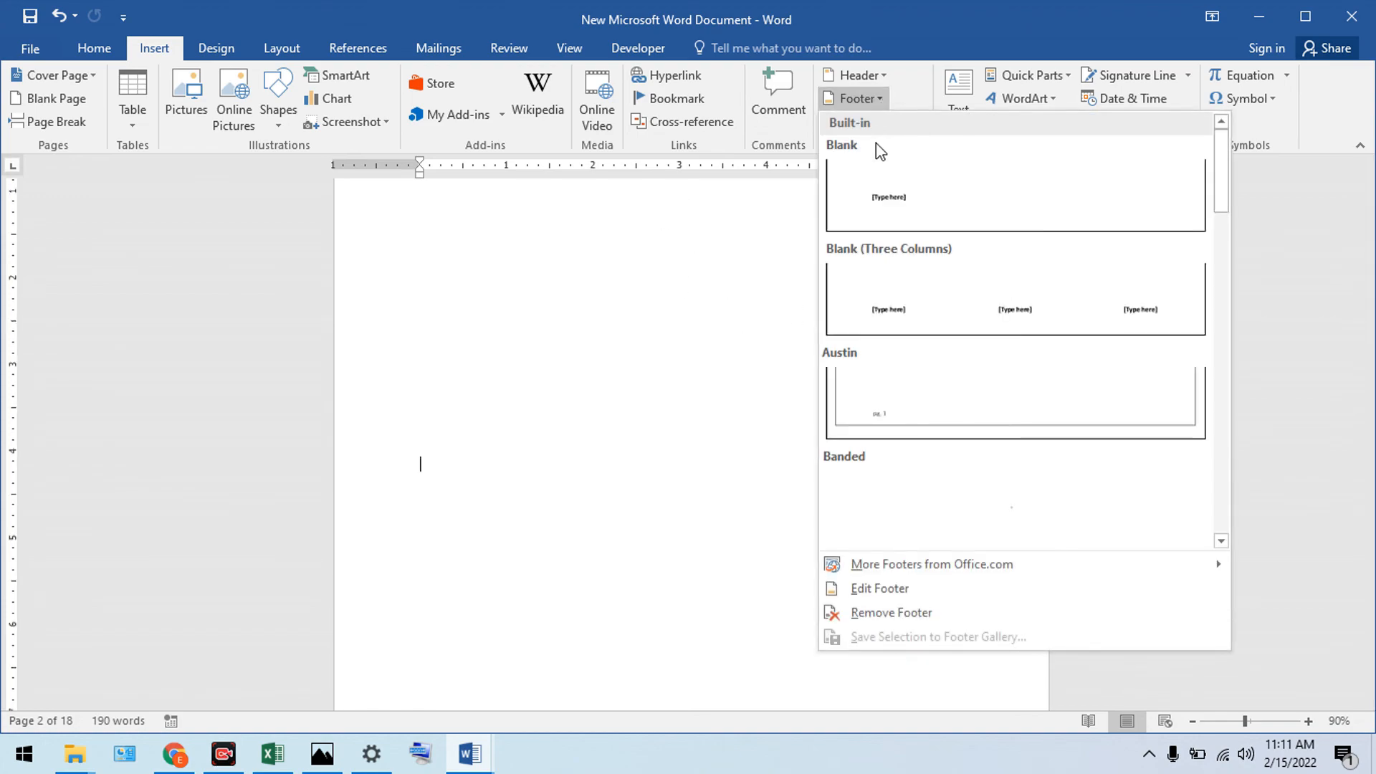
left_click(877, 192)
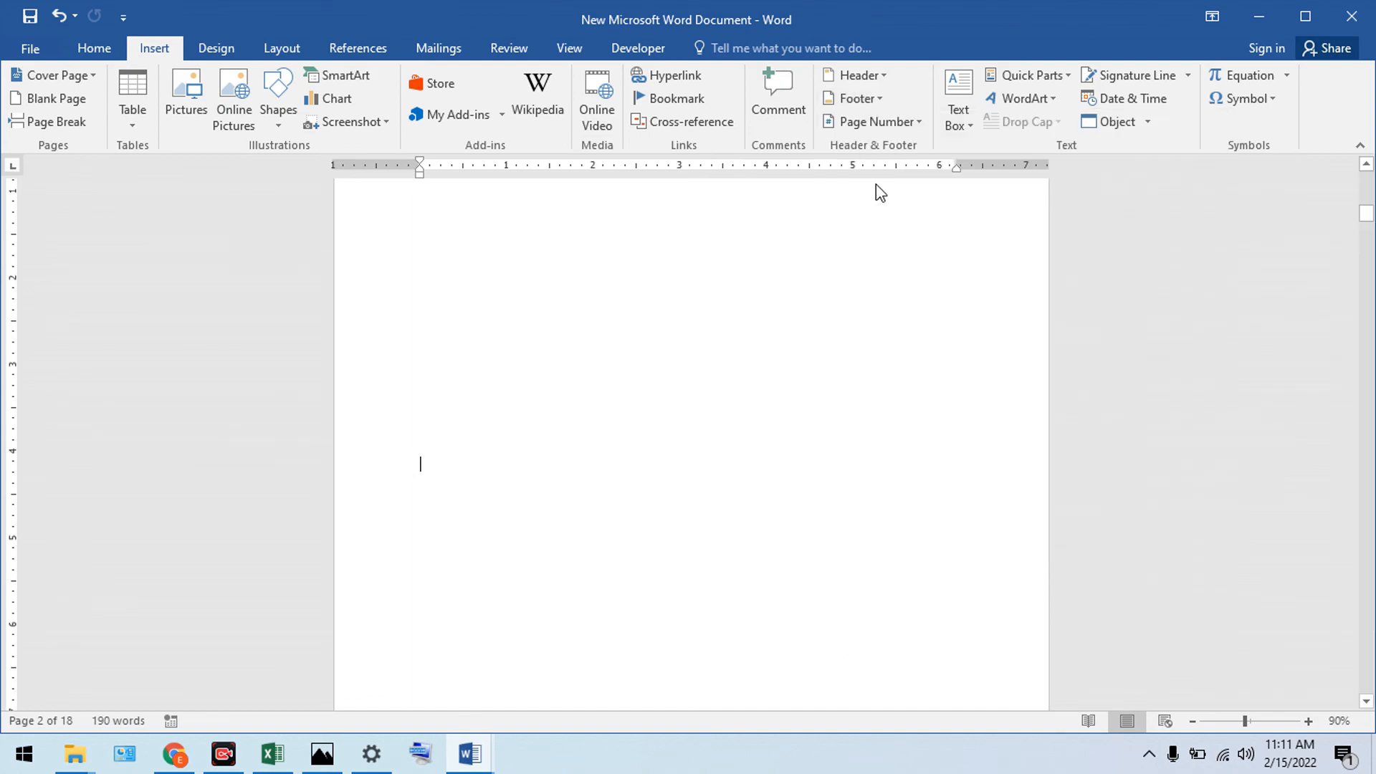
scroll(508, 633, "down", 2)
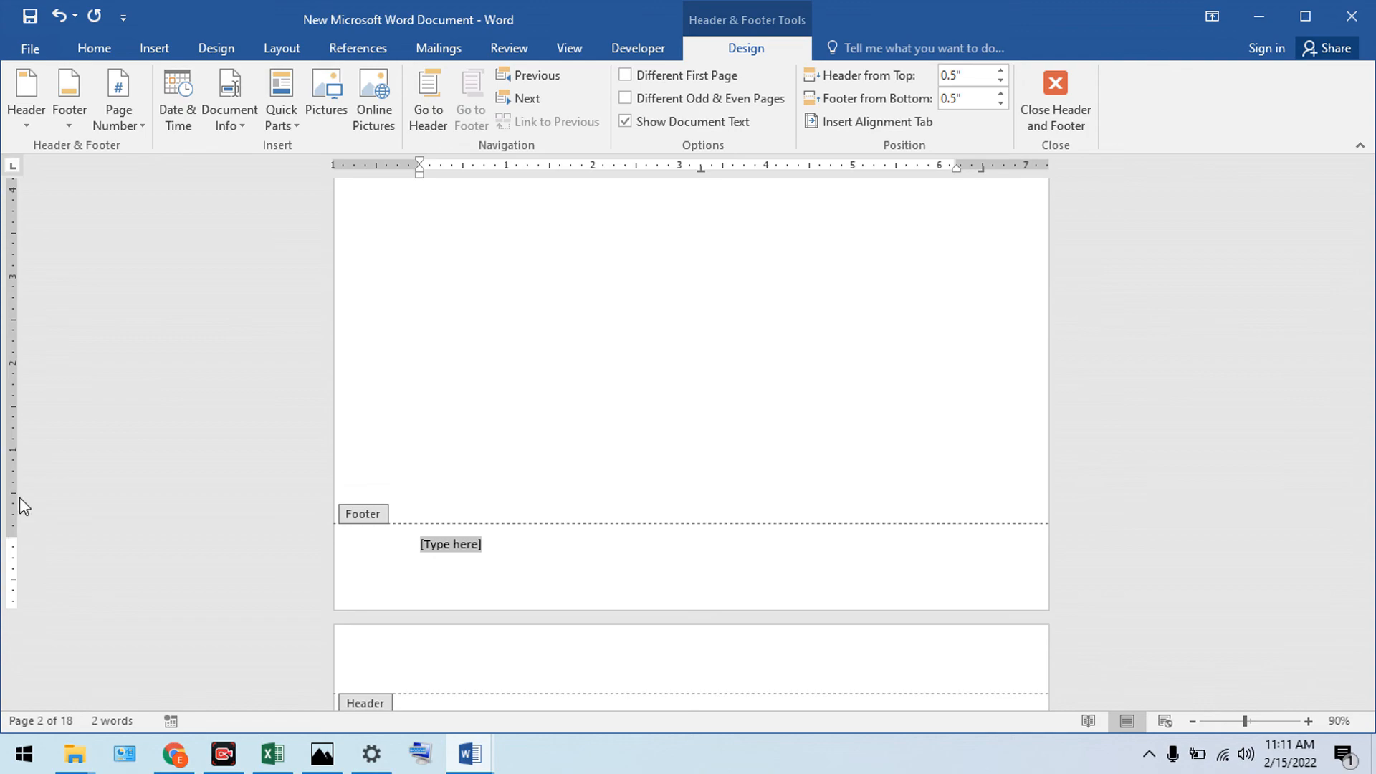
- Replace the footer's placeholder text with "MS word", leave footer editing and check the footer on the following pages
double_click(460, 547)
left_click(465, 544)
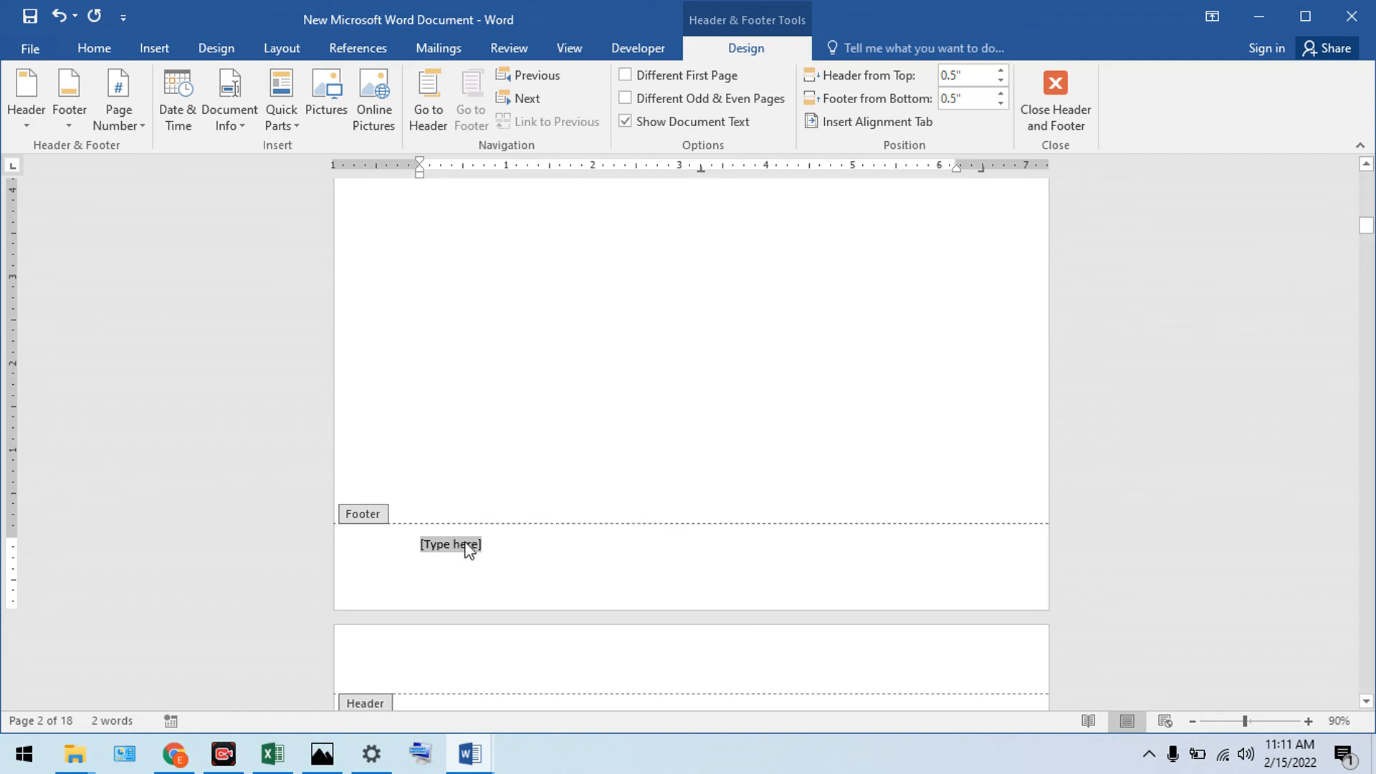
type("ggg")
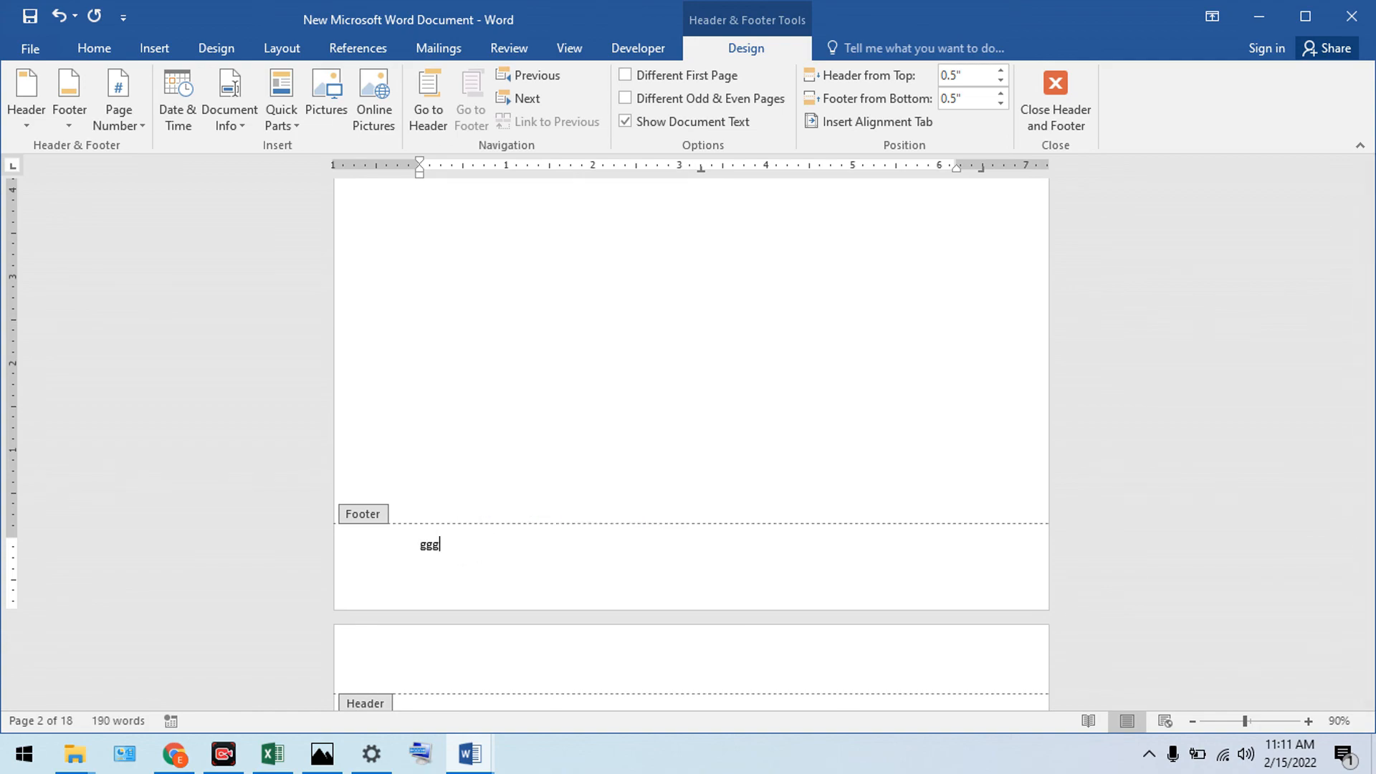
key("BackSpace")
type("MS word")
double_click(476, 452)
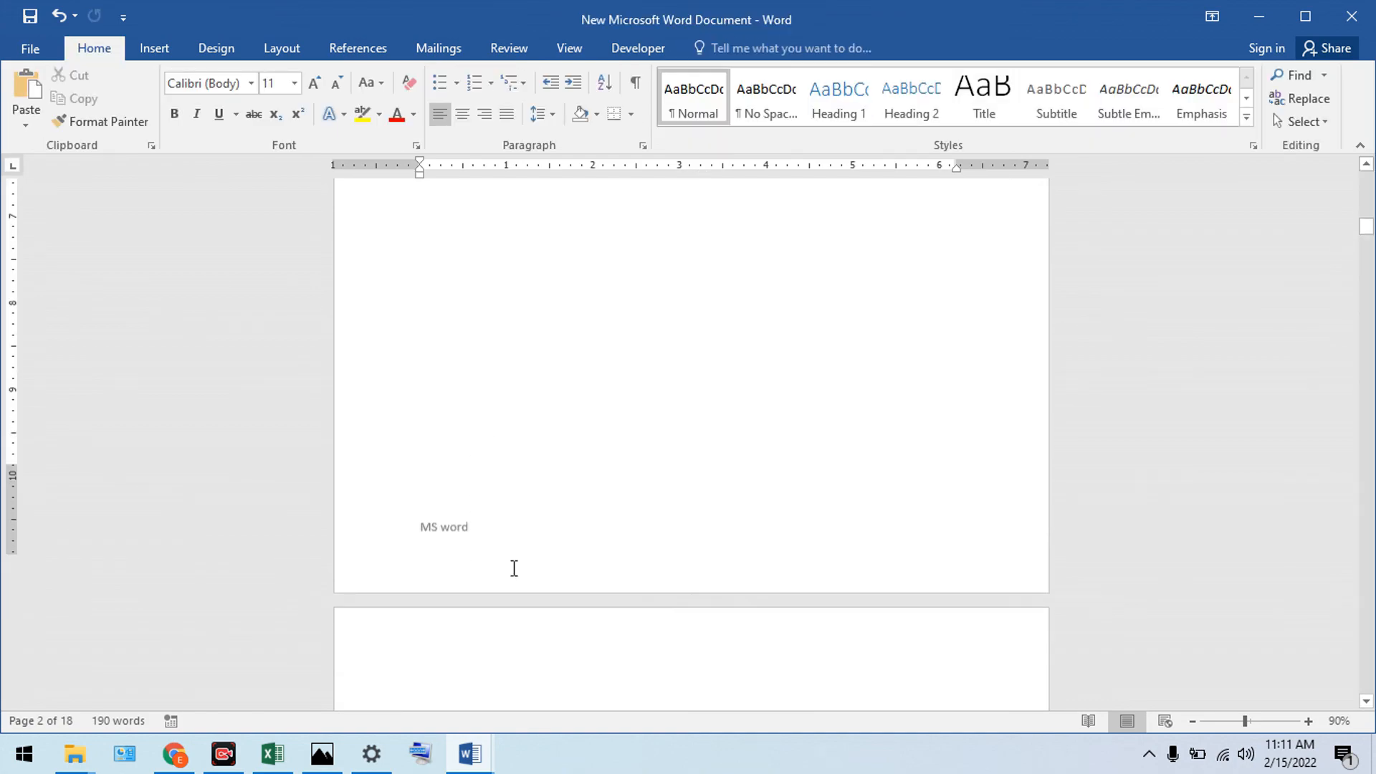
scroll(514, 568, "down", 10)
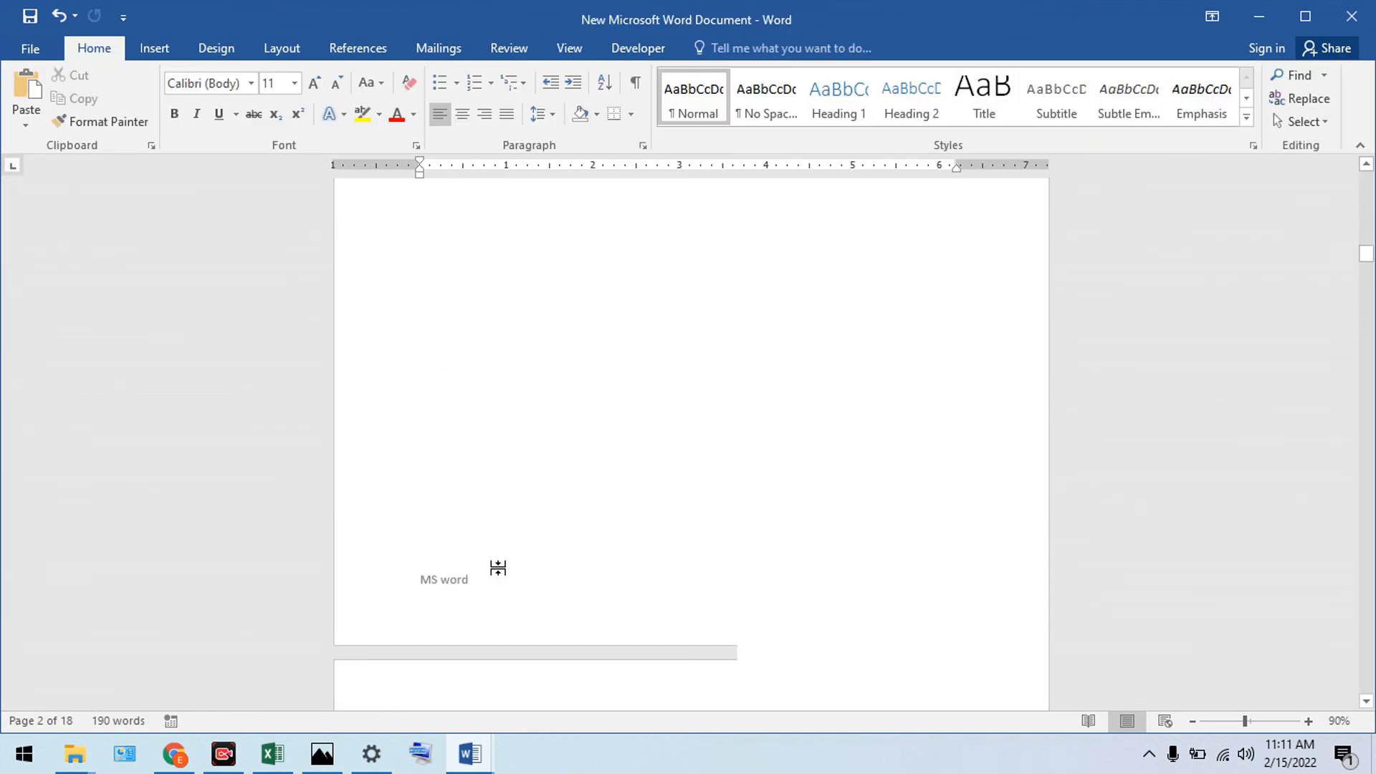
scroll(498, 568, "down", 2)
double_click(498, 567)
- Insert the built-in Banded header, close header editing and return to the body text on the first page
scroll(500, 568, "up", 10)
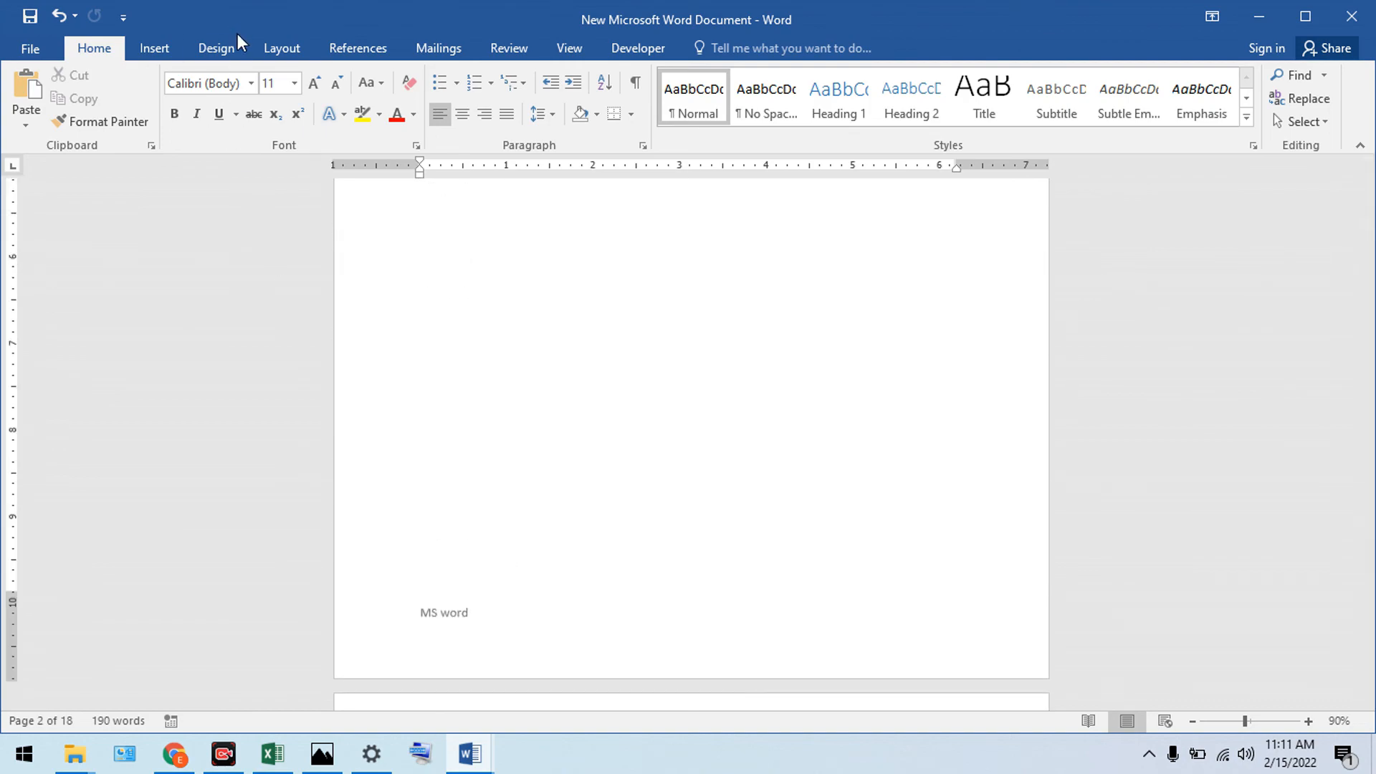
left_click(161, 46)
left_click(862, 83)
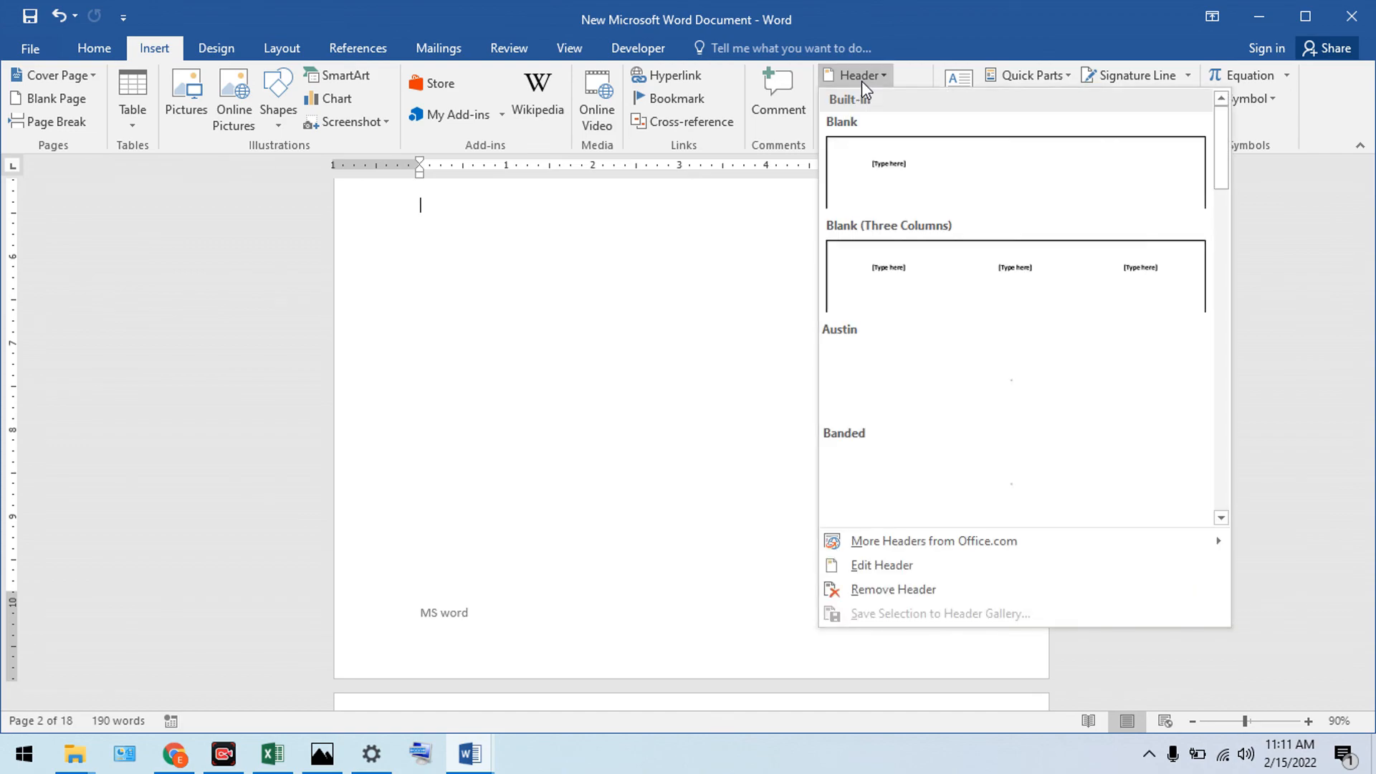
left_click(958, 470)
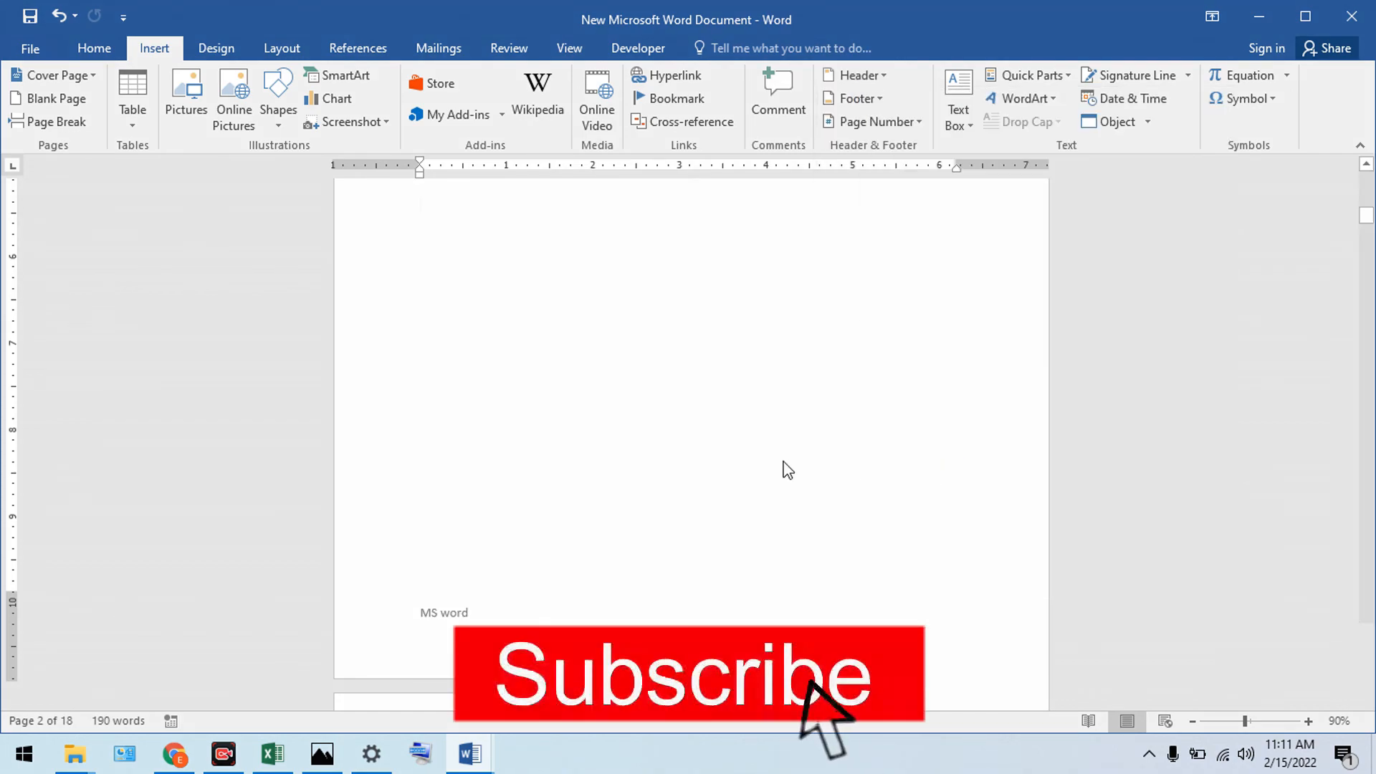
scroll(616, 273, "up", 5)
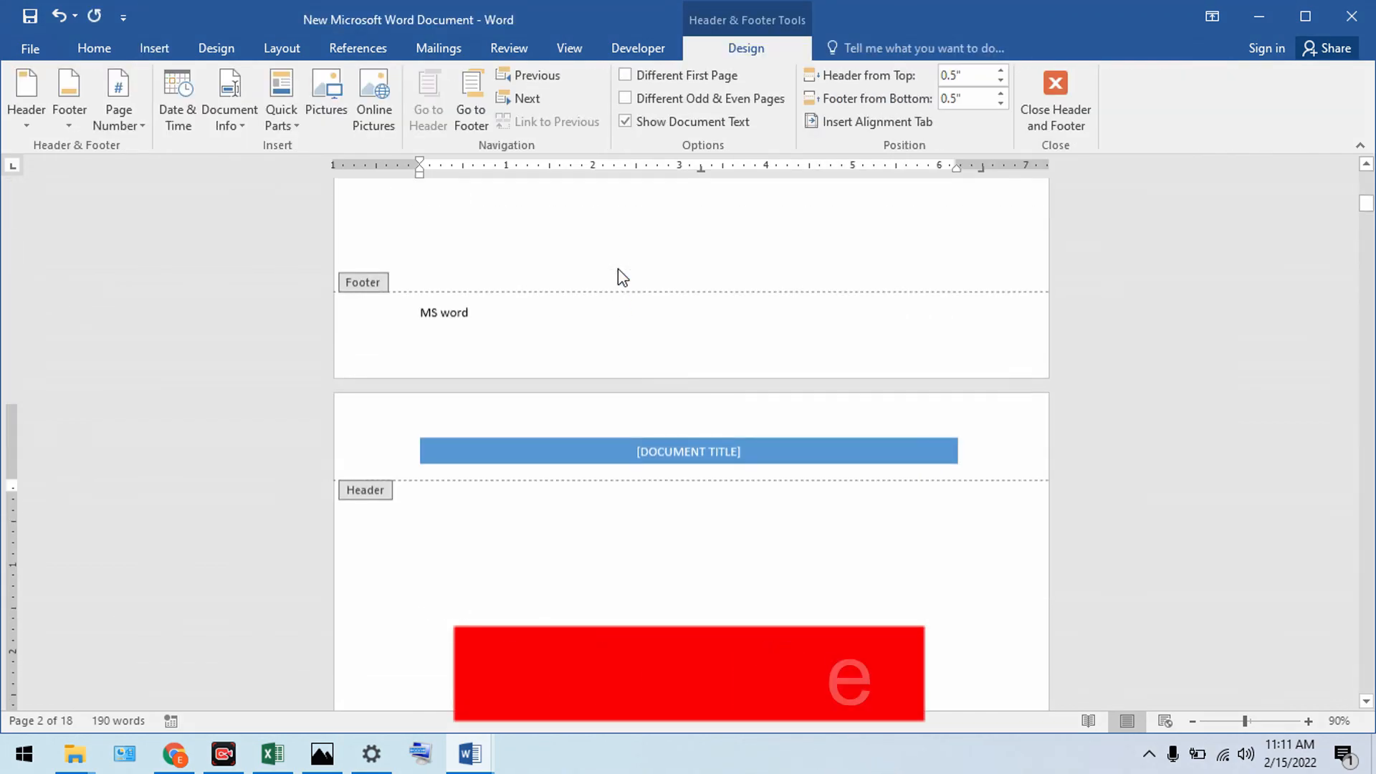
scroll(645, 422, "up", 10)
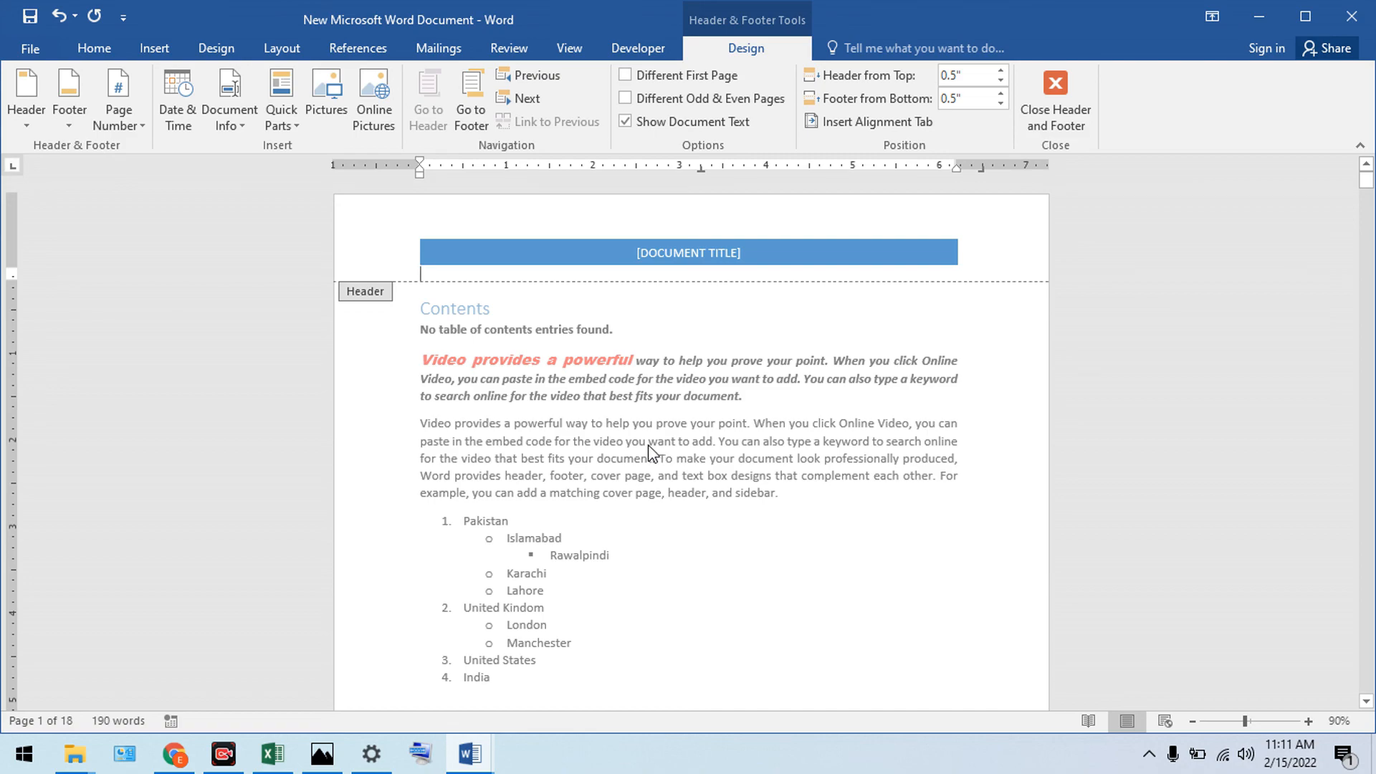
left_click(1043, 128)
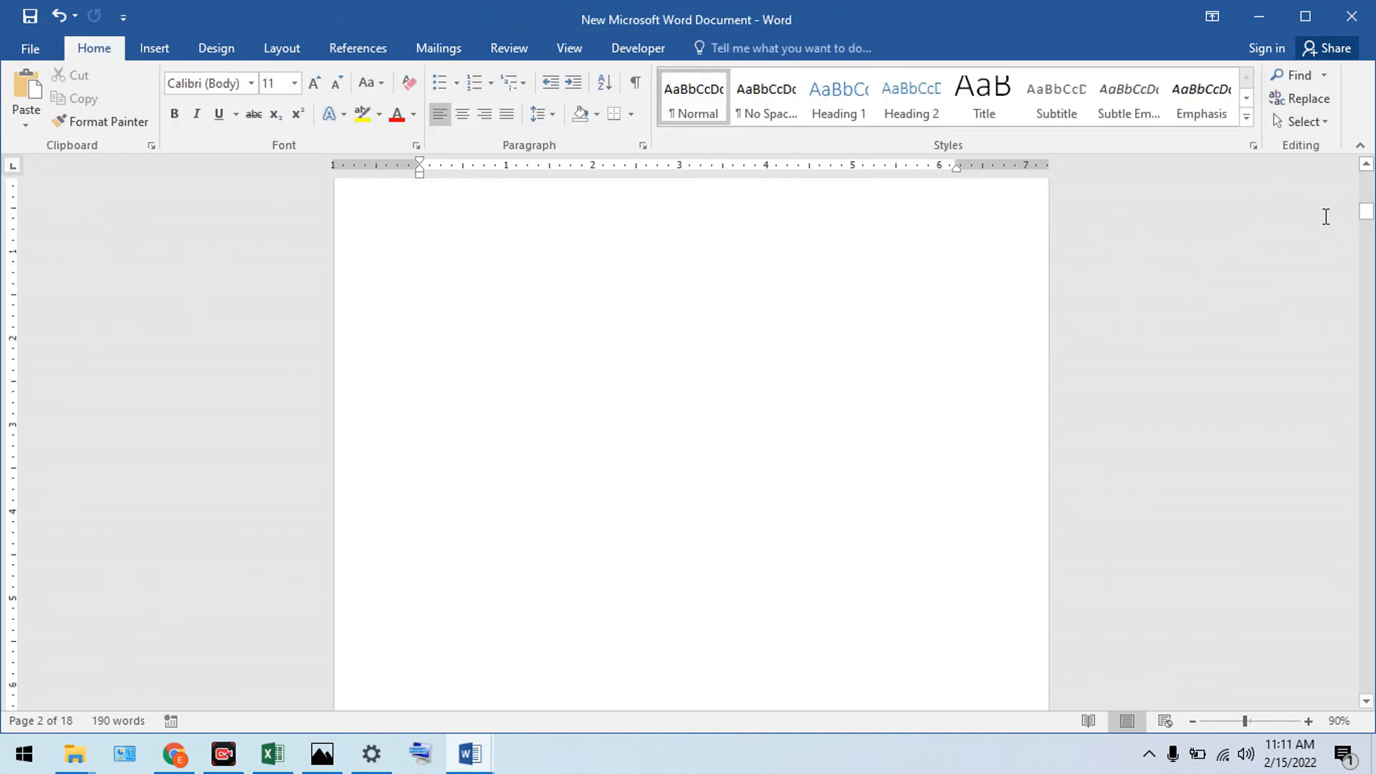
left_click_drag(1360, 212, 1363, 181)
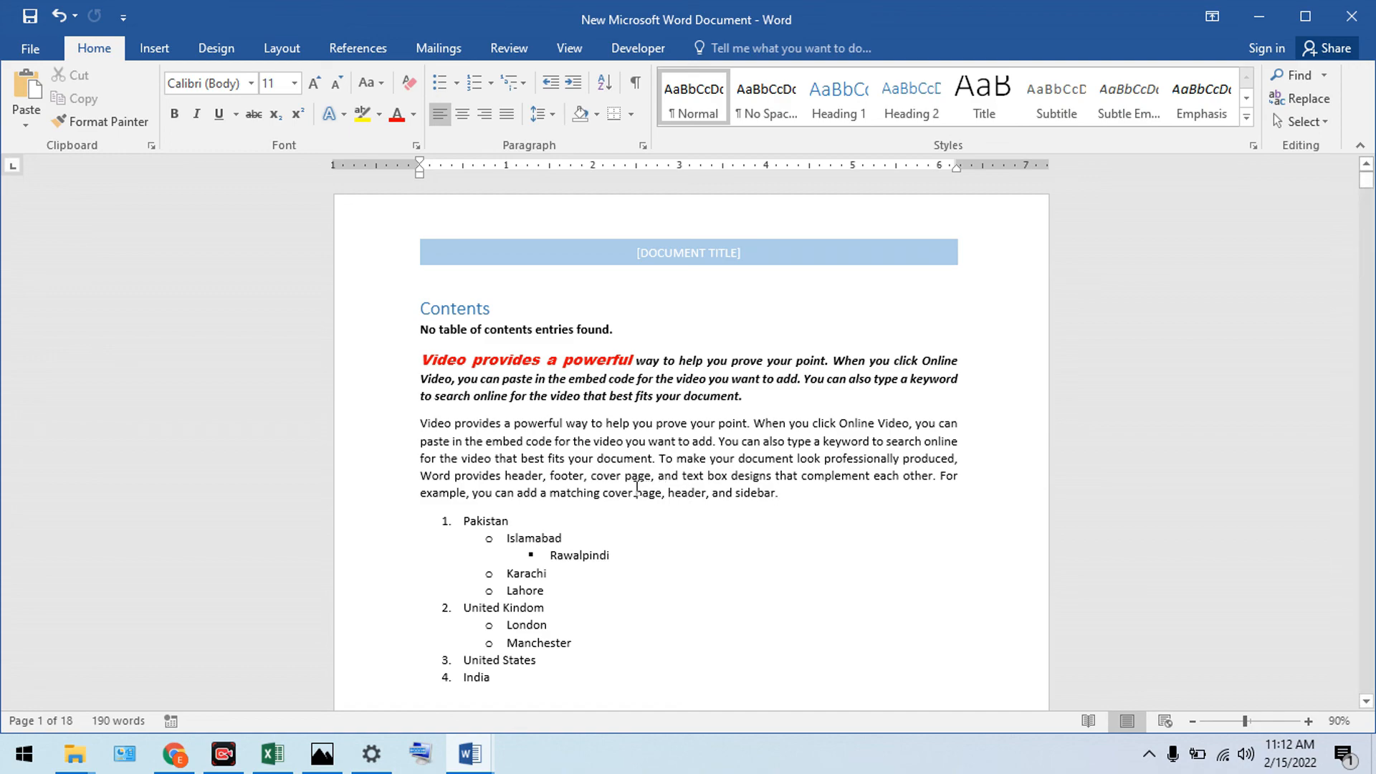
left_click(478, 494)
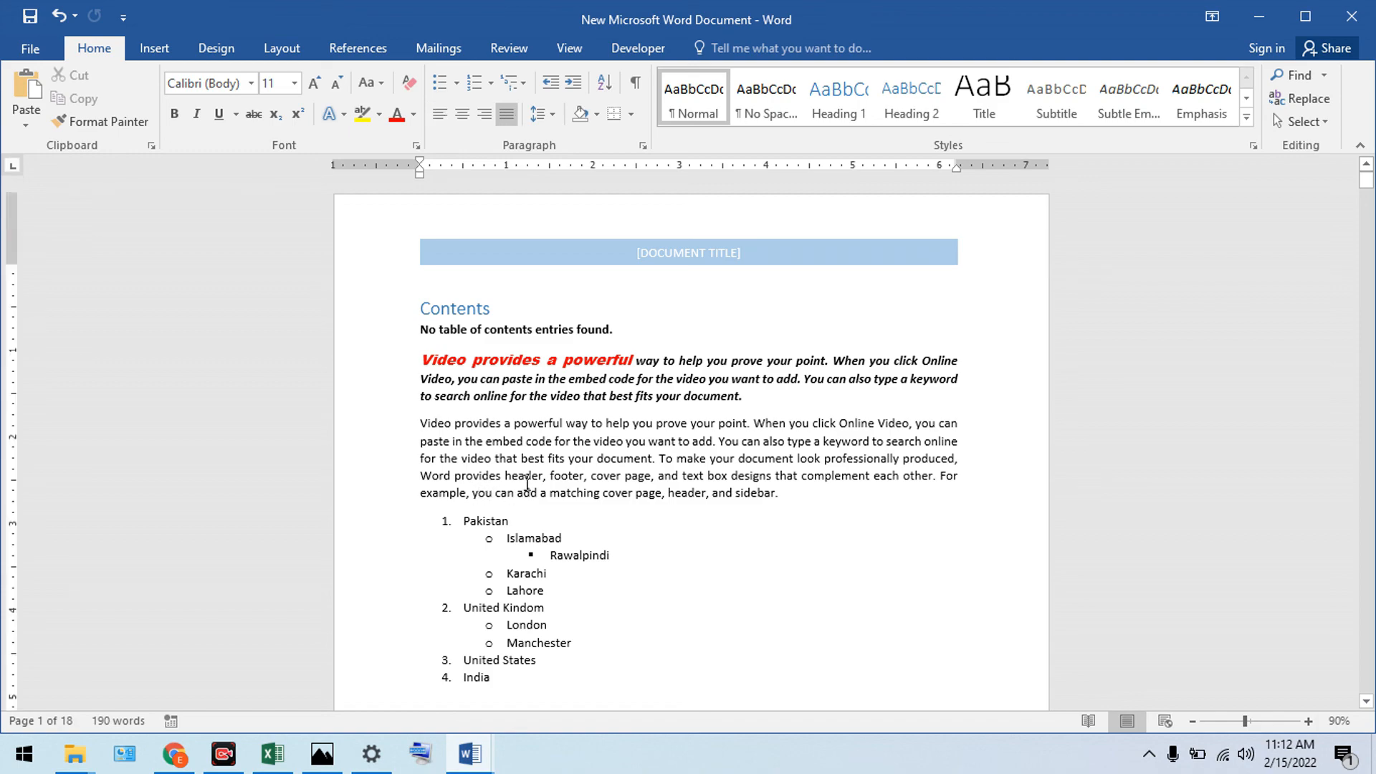